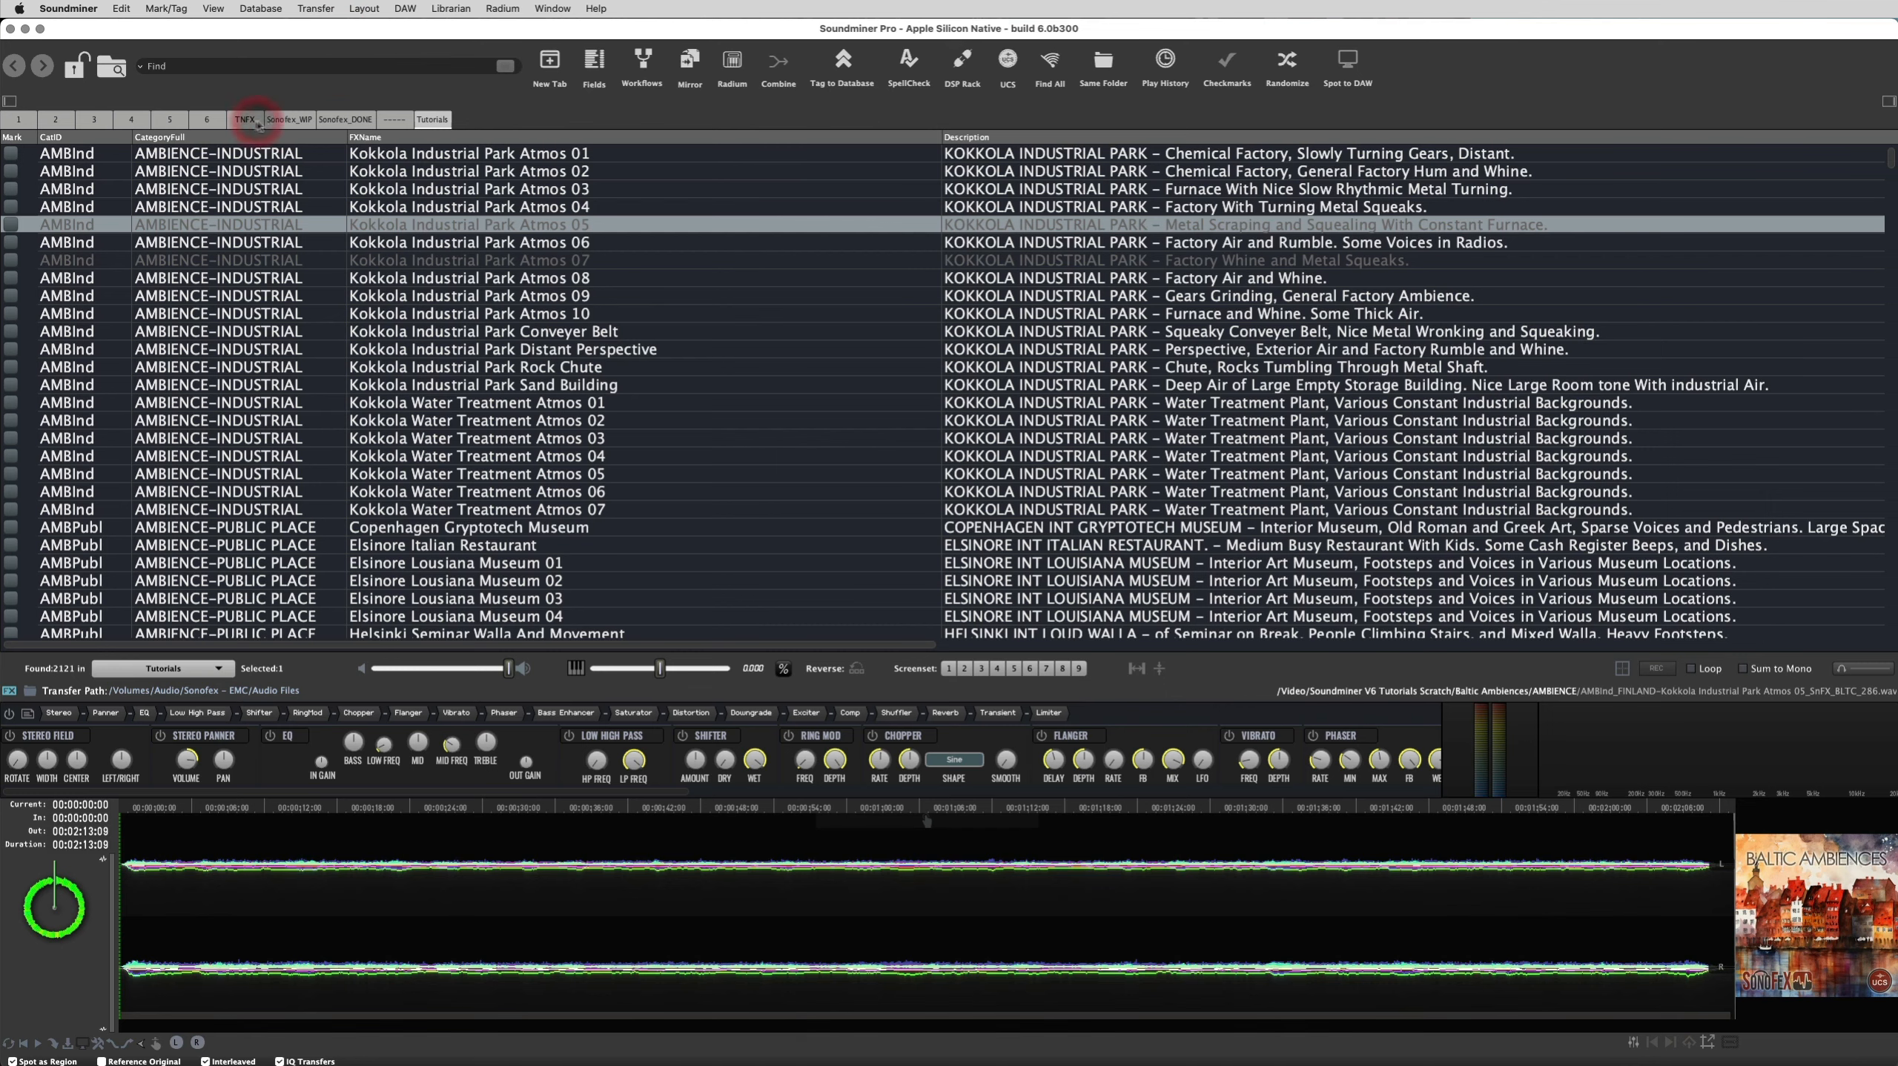
Examine the tabs 1 through 6 and TNFX, checking which database each one is assigned to
left_click(17, 119)
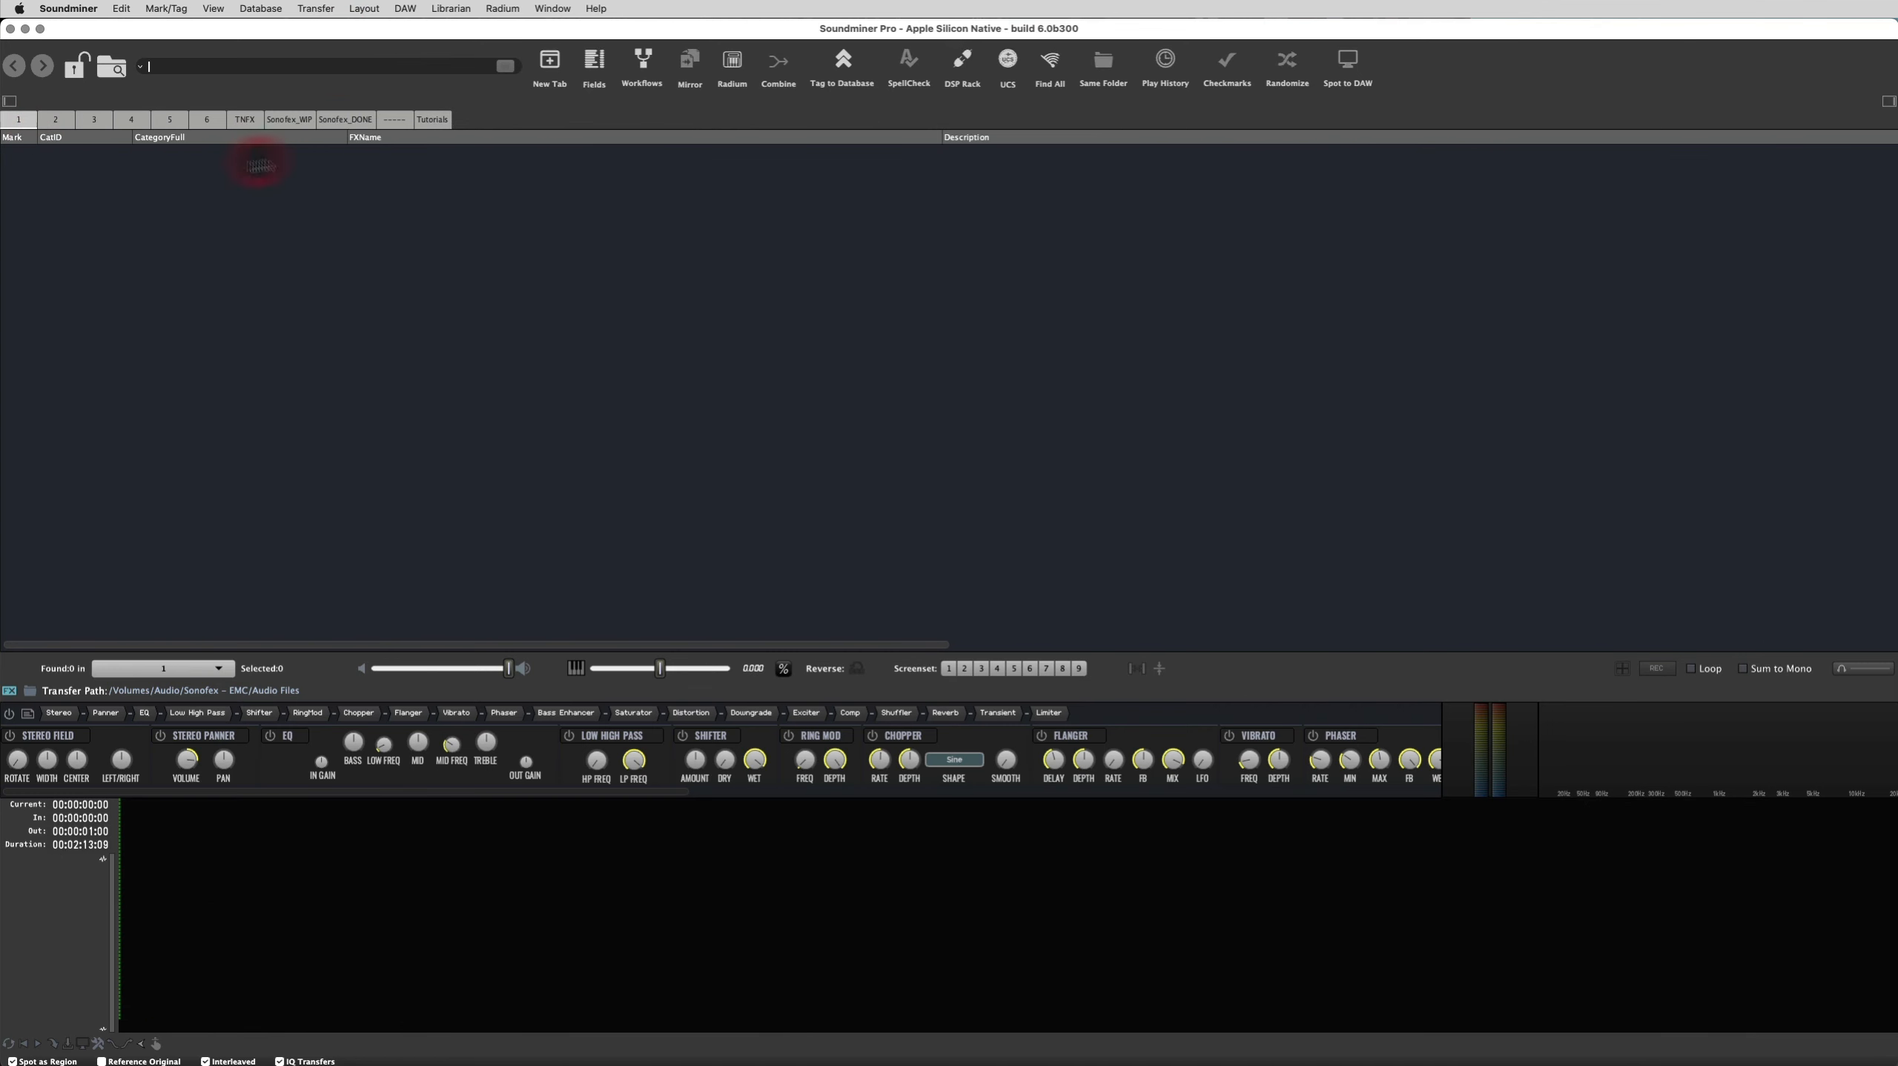
left_click(161, 668)
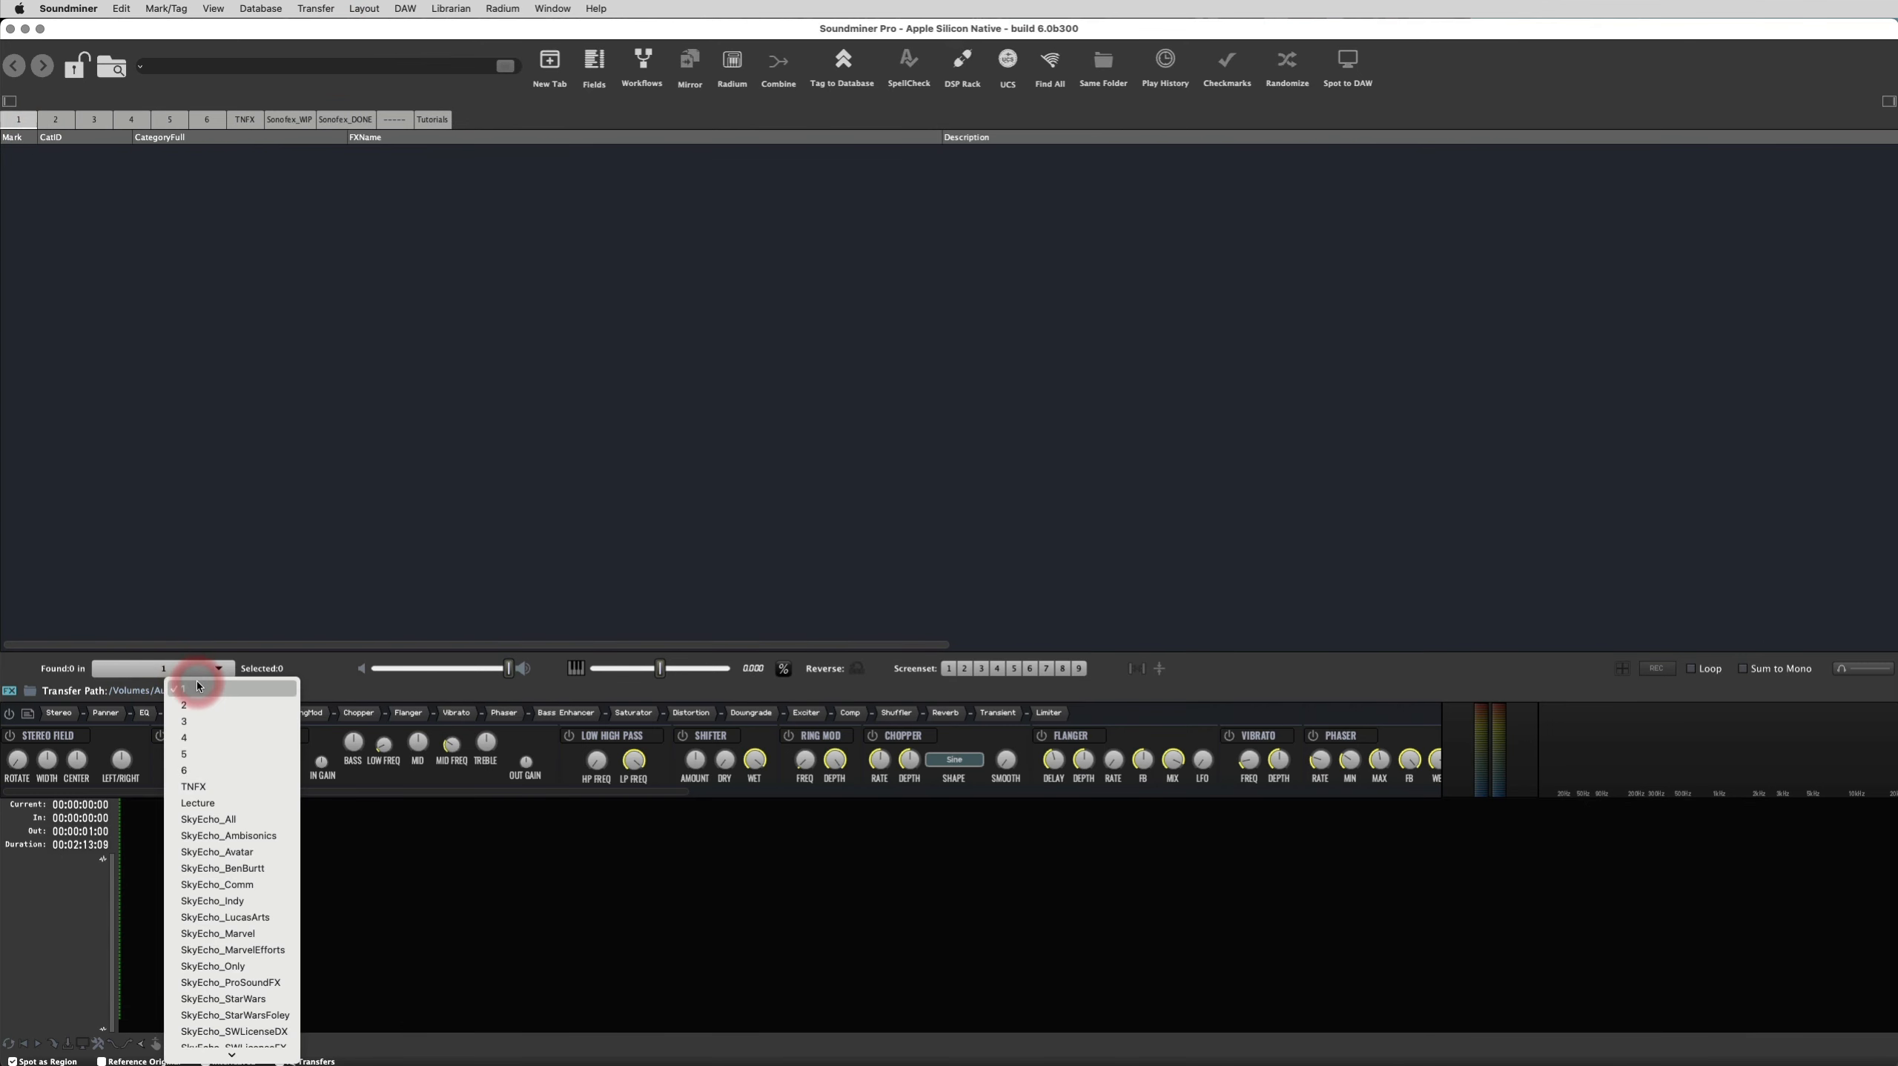
left_click(94, 77)
left_click(54, 120)
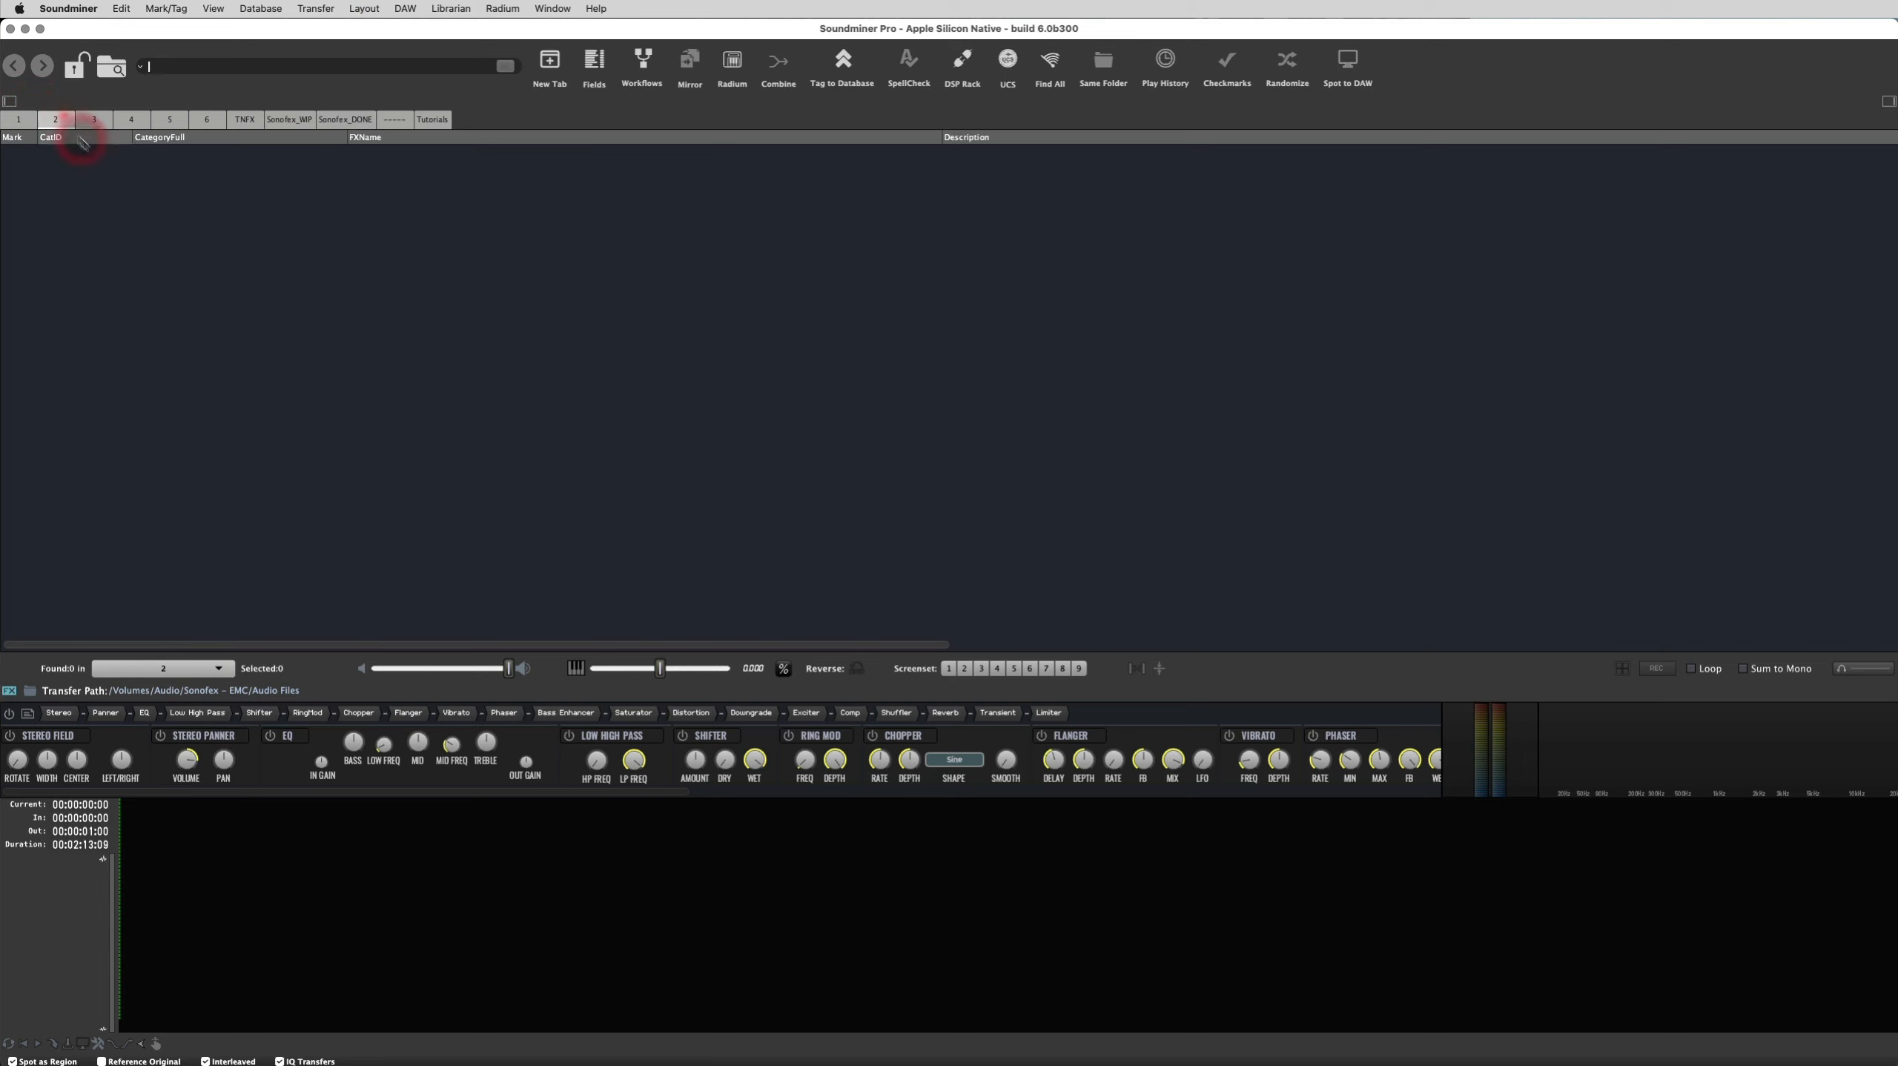
left_click(89, 121)
left_click(124, 121)
left_click(161, 121)
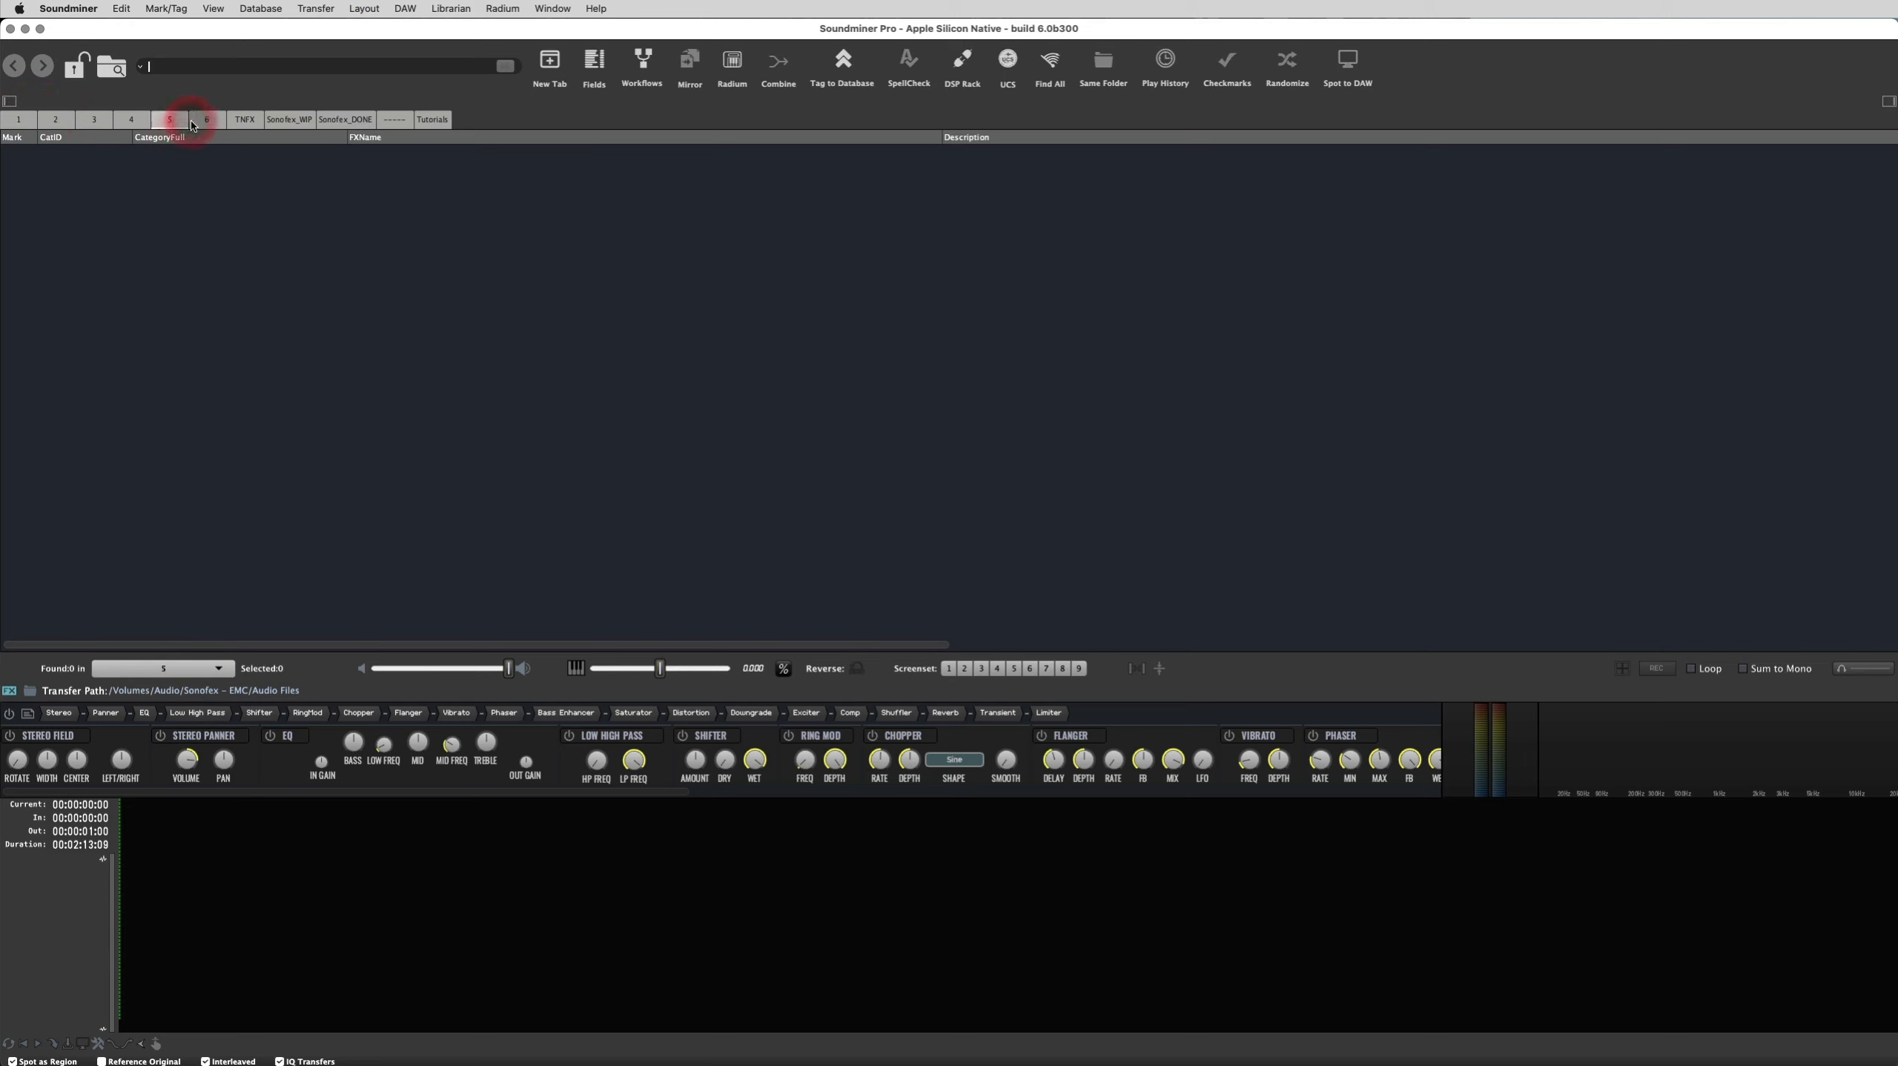
left_click(196, 121)
left_click(198, 667)
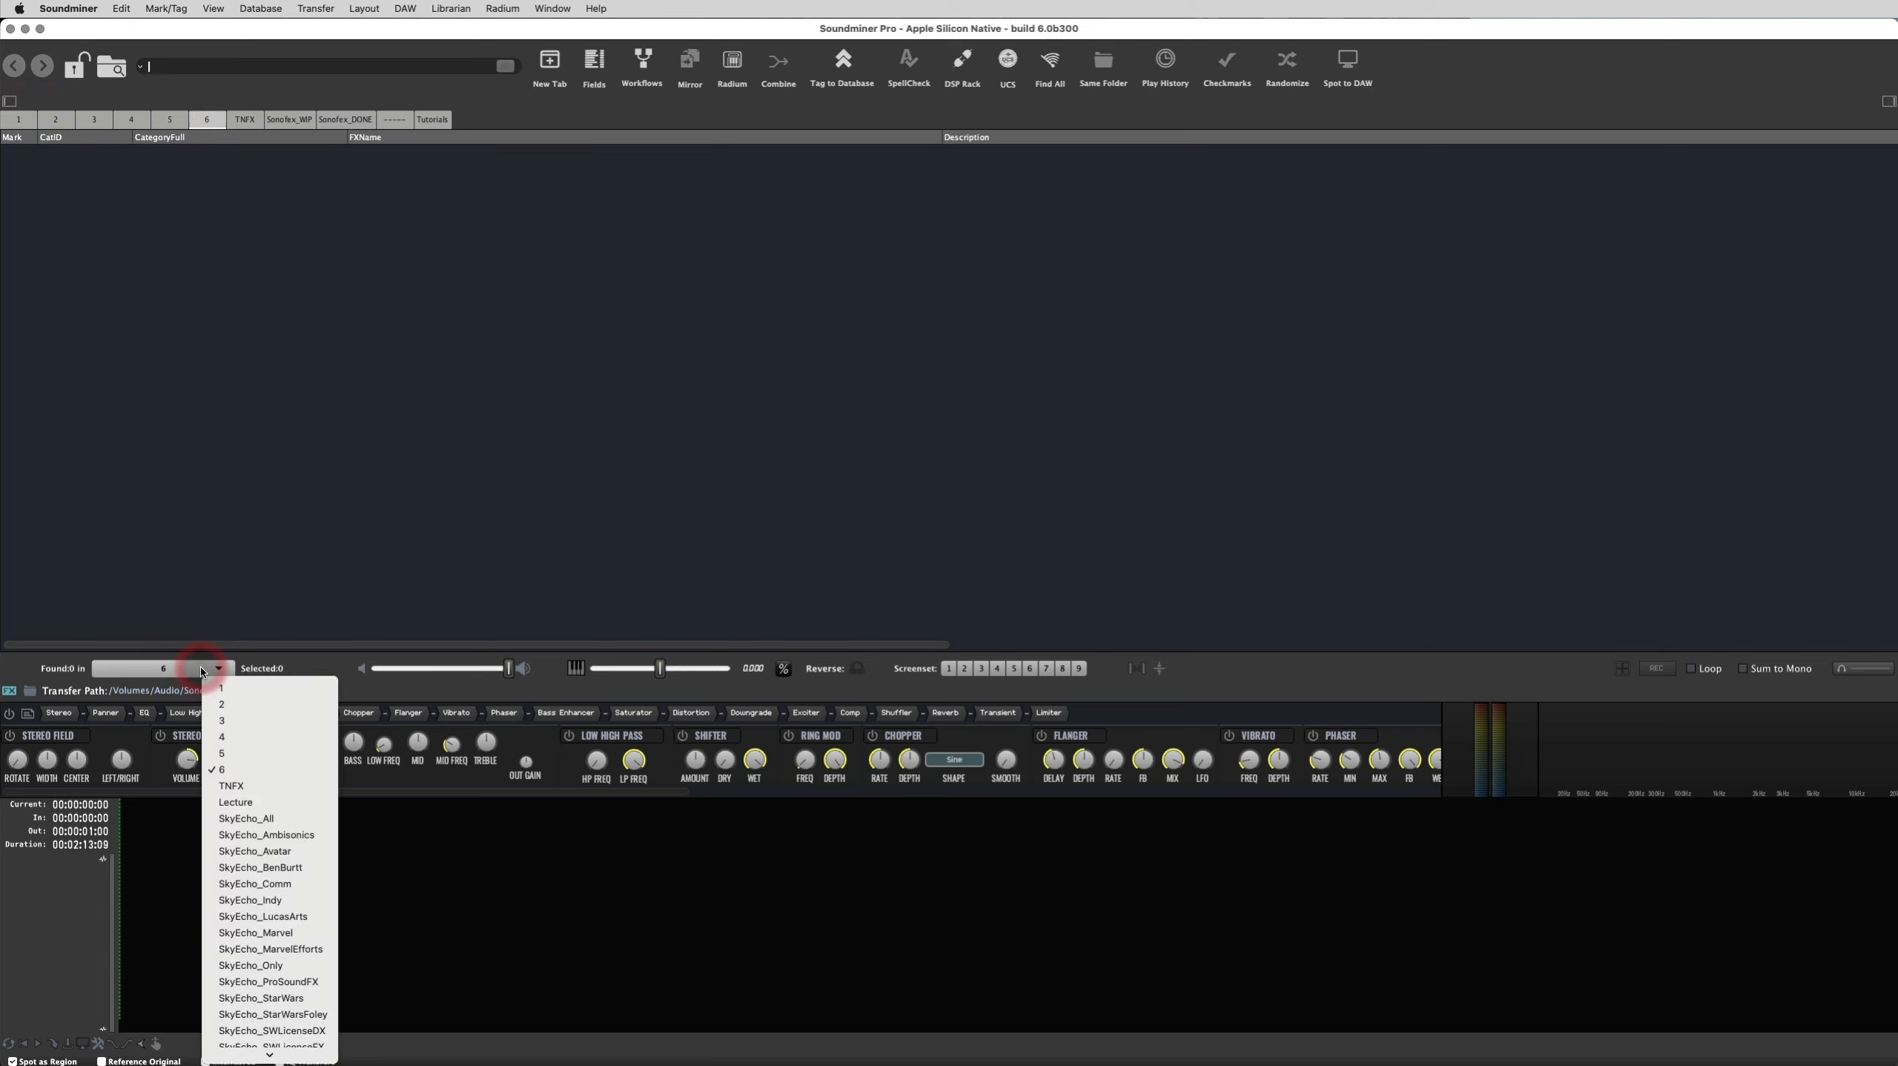
left_click(232, 785)
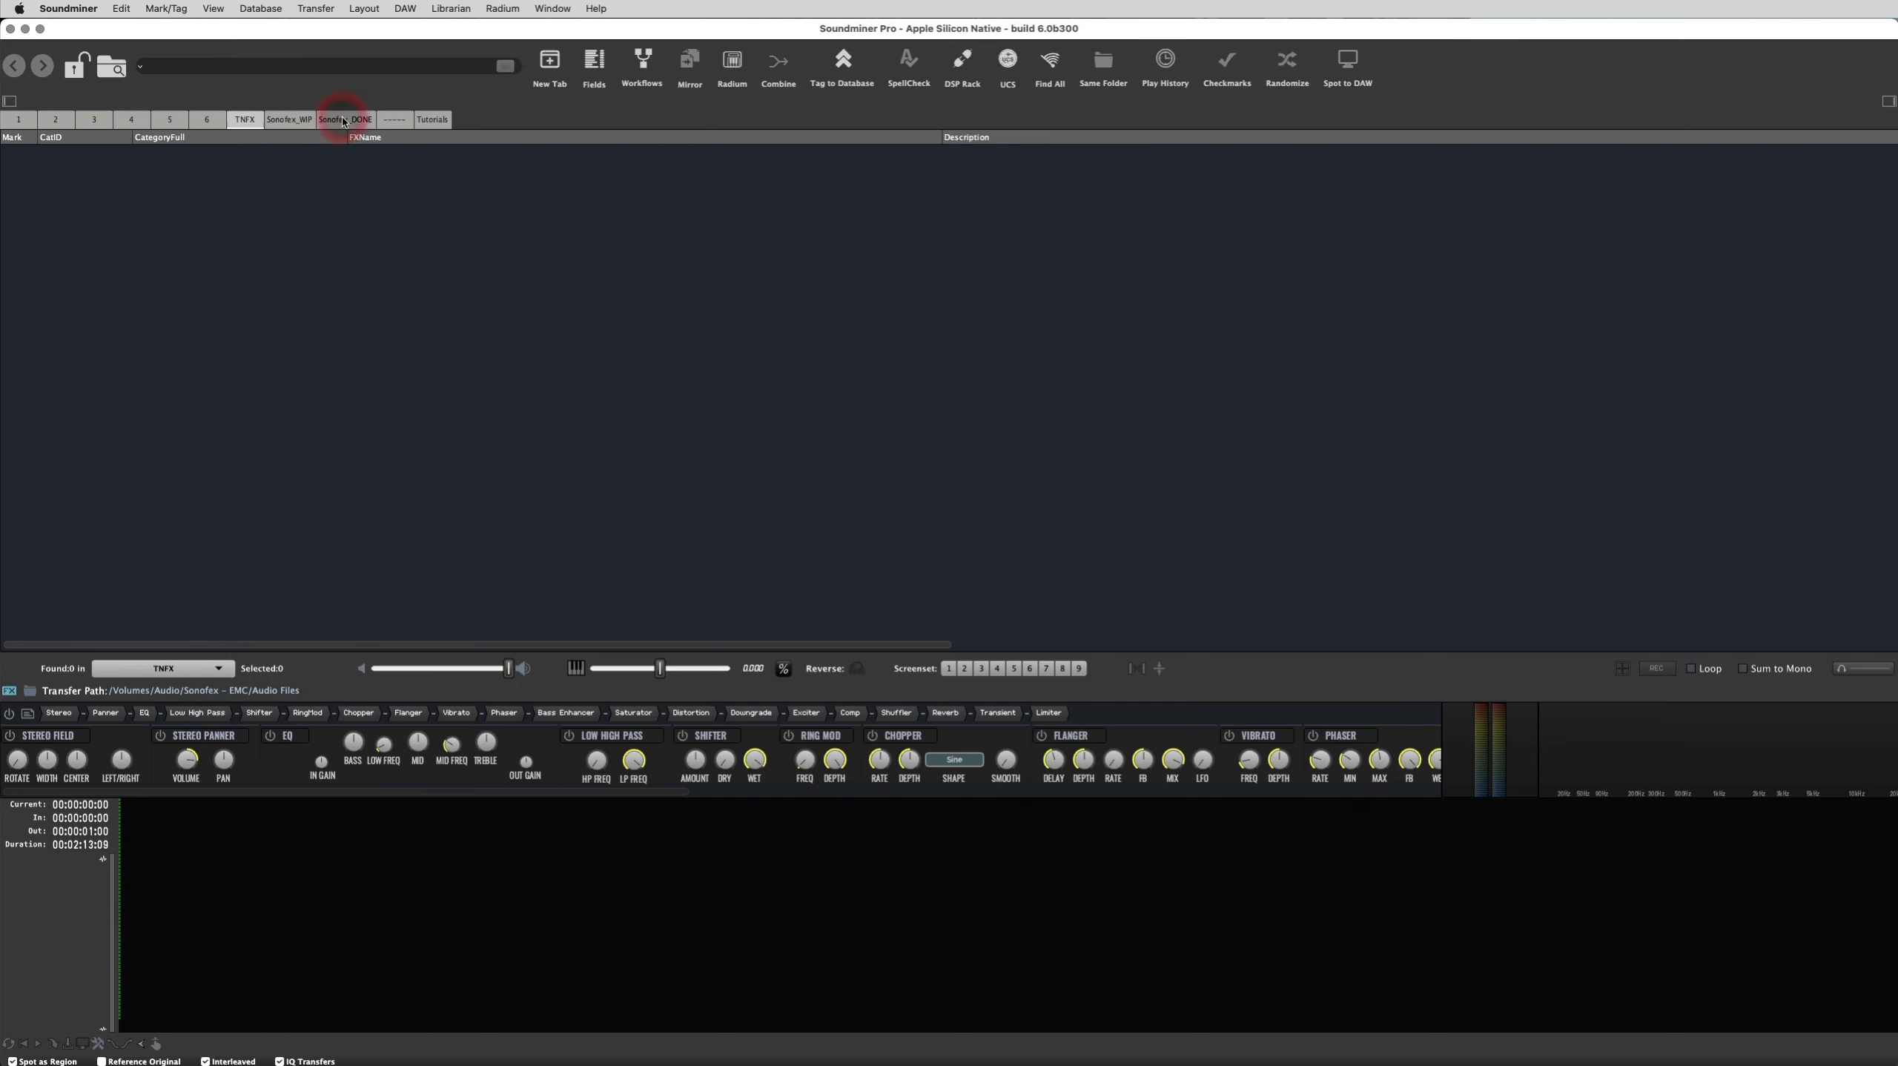
Browse down and back up through the sound records in the Tutorials tab
left_click(432, 118)
key("Down")
key("Down")
key("Down")
key("Down")
key("Down")
key("Down")
key("Down")
key("Down")
key("Down")
key("Down")
key("Down")
key("Down")
key("Down")
key("Down")
key("Down")
key("Down")
key("Down")
key("Down")
key("Down")
key("Down")
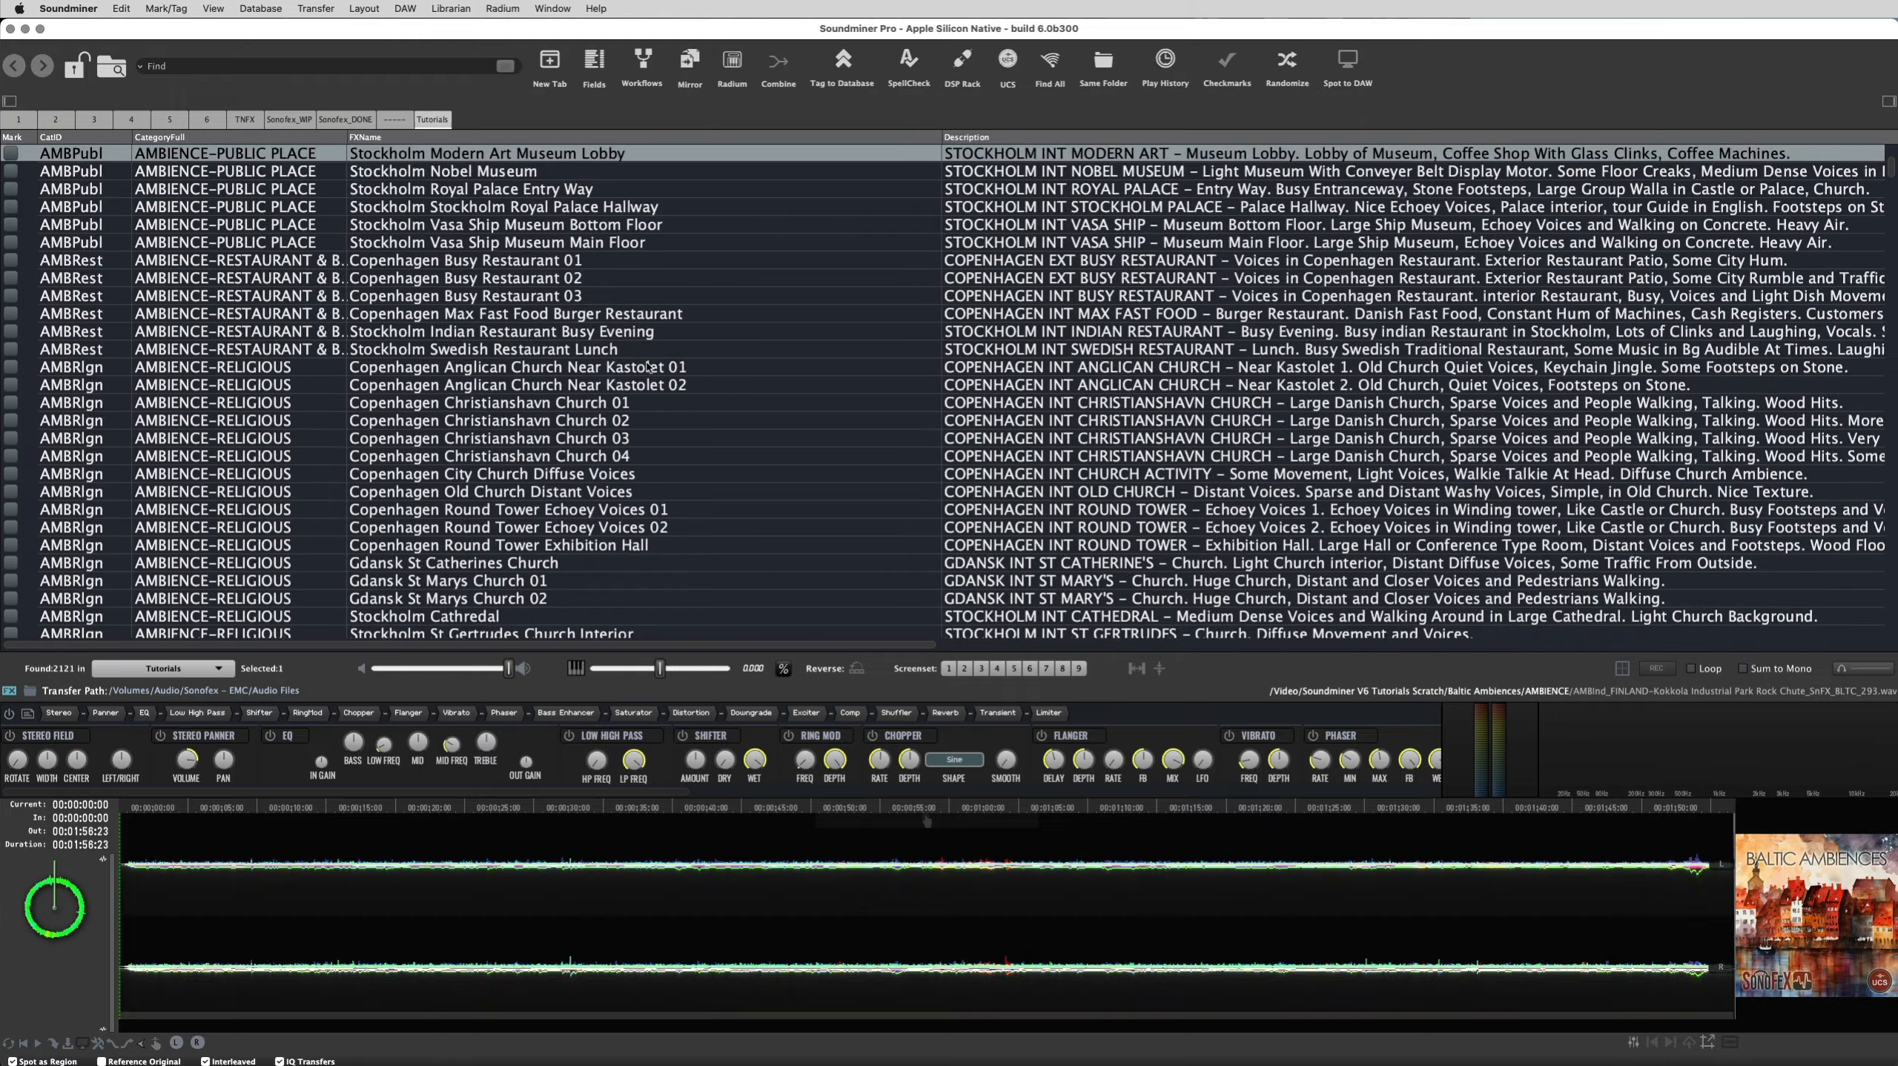
key("Page_Down")
key("Page_Down")
key("Page_Down")
key("Page_Down")
key("Page_Down")
key("Page_Down")
key("Page_Down")
key("Page_Down")
key("Page_Down")
key("Page_Down")
key("Page_Down")
key("Page_Down")
key("Page_Down")
key("Page_Down")
key("Page_Down")
key("Page_Down")
key("Page_Down")
key("Page_Down")
key("Page_Down")
key("Page_Down")
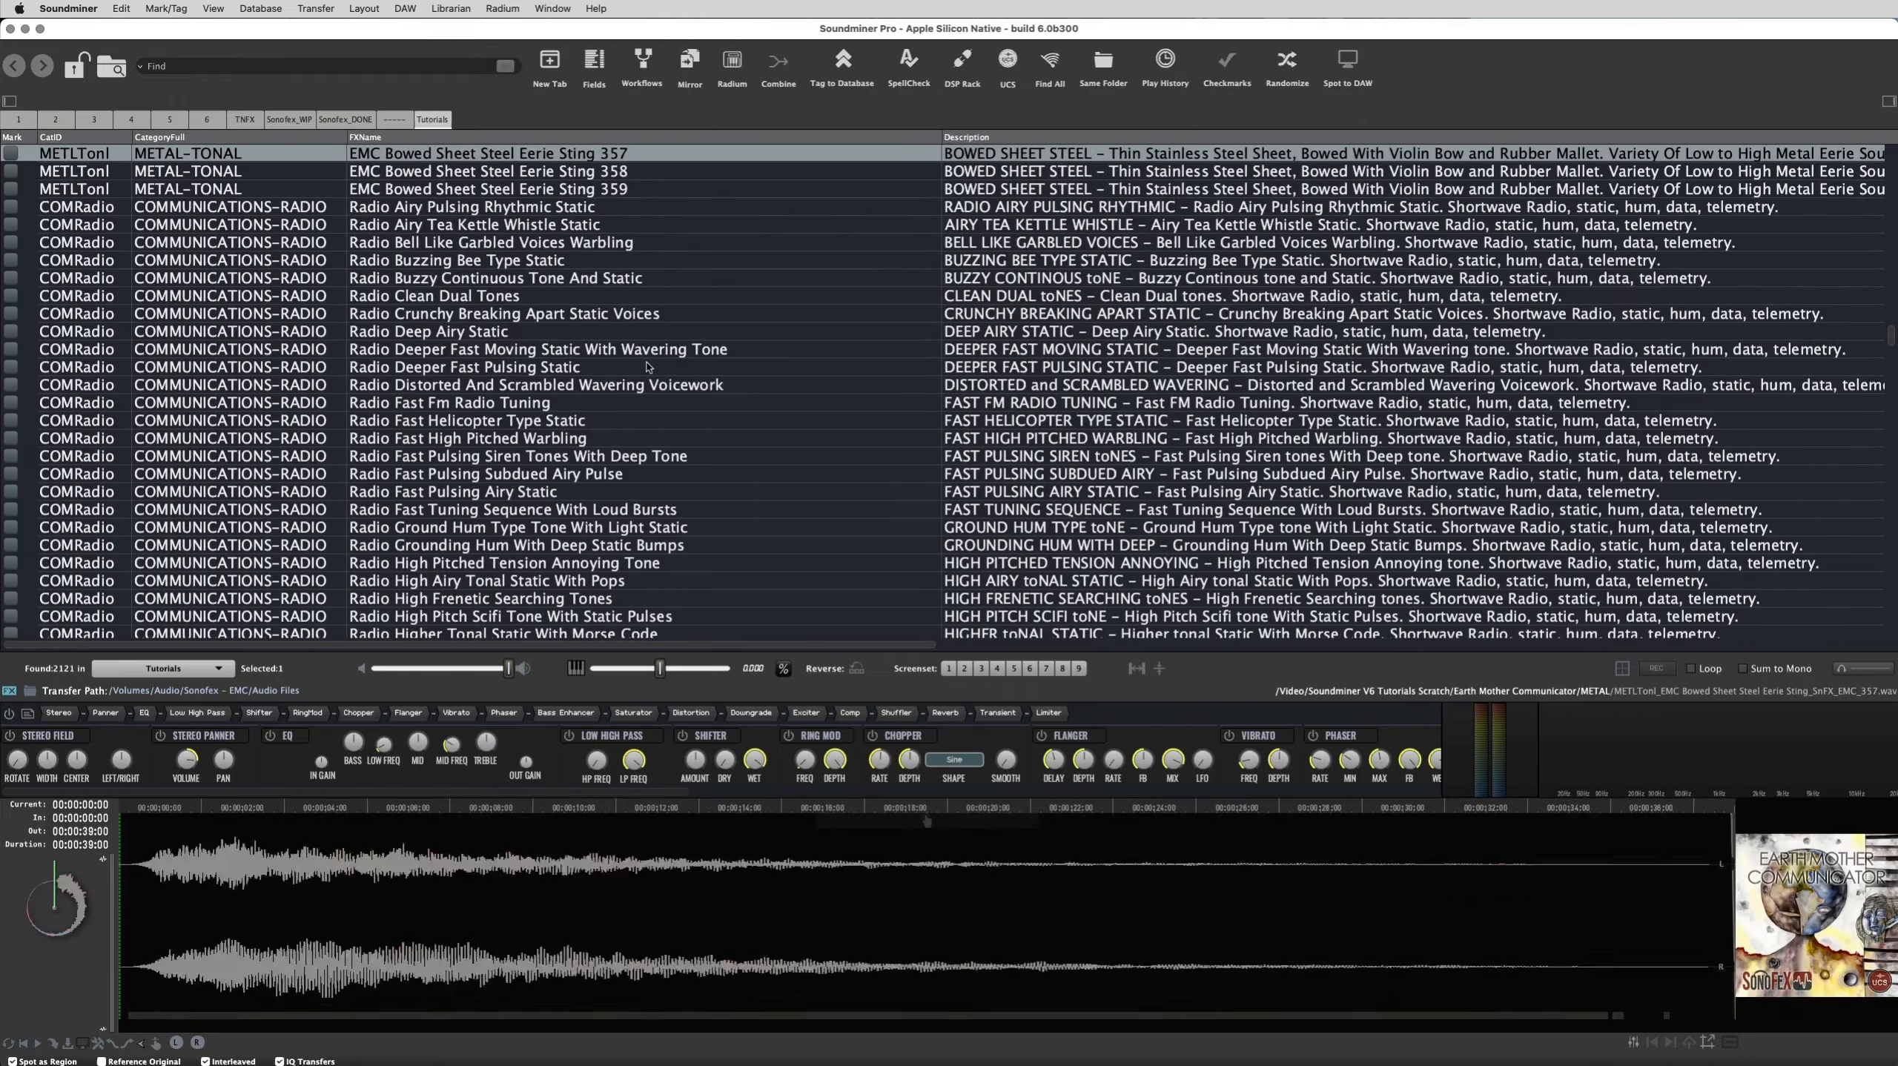
key("Page_Up")
key("Page_Up")
key("Page_Up")
key("Page_Up")
key("Page_Up")
key("Page_Up")
key("Page_Up")
key("Page_Up")
key("Page_Up")
key("Page_Up")
key("Page_Up")
key("Page_Up")
key("Page_Up")
key("Page_Up")
key("Page_Up")
key("Page_Up")
key("Page_Up")
key("Page_Up")
key("Page_Up")
key("Page_Up")
key("Down")
key("Down")
key("Down")
key("Down")
key("Down")
key("Down")
key("Down")
key("Down")
key("Down")
key("Down")
key("Down")
key("Down")
key("Down")
key("Down")
key("Down")
key("Down")
key("Down")
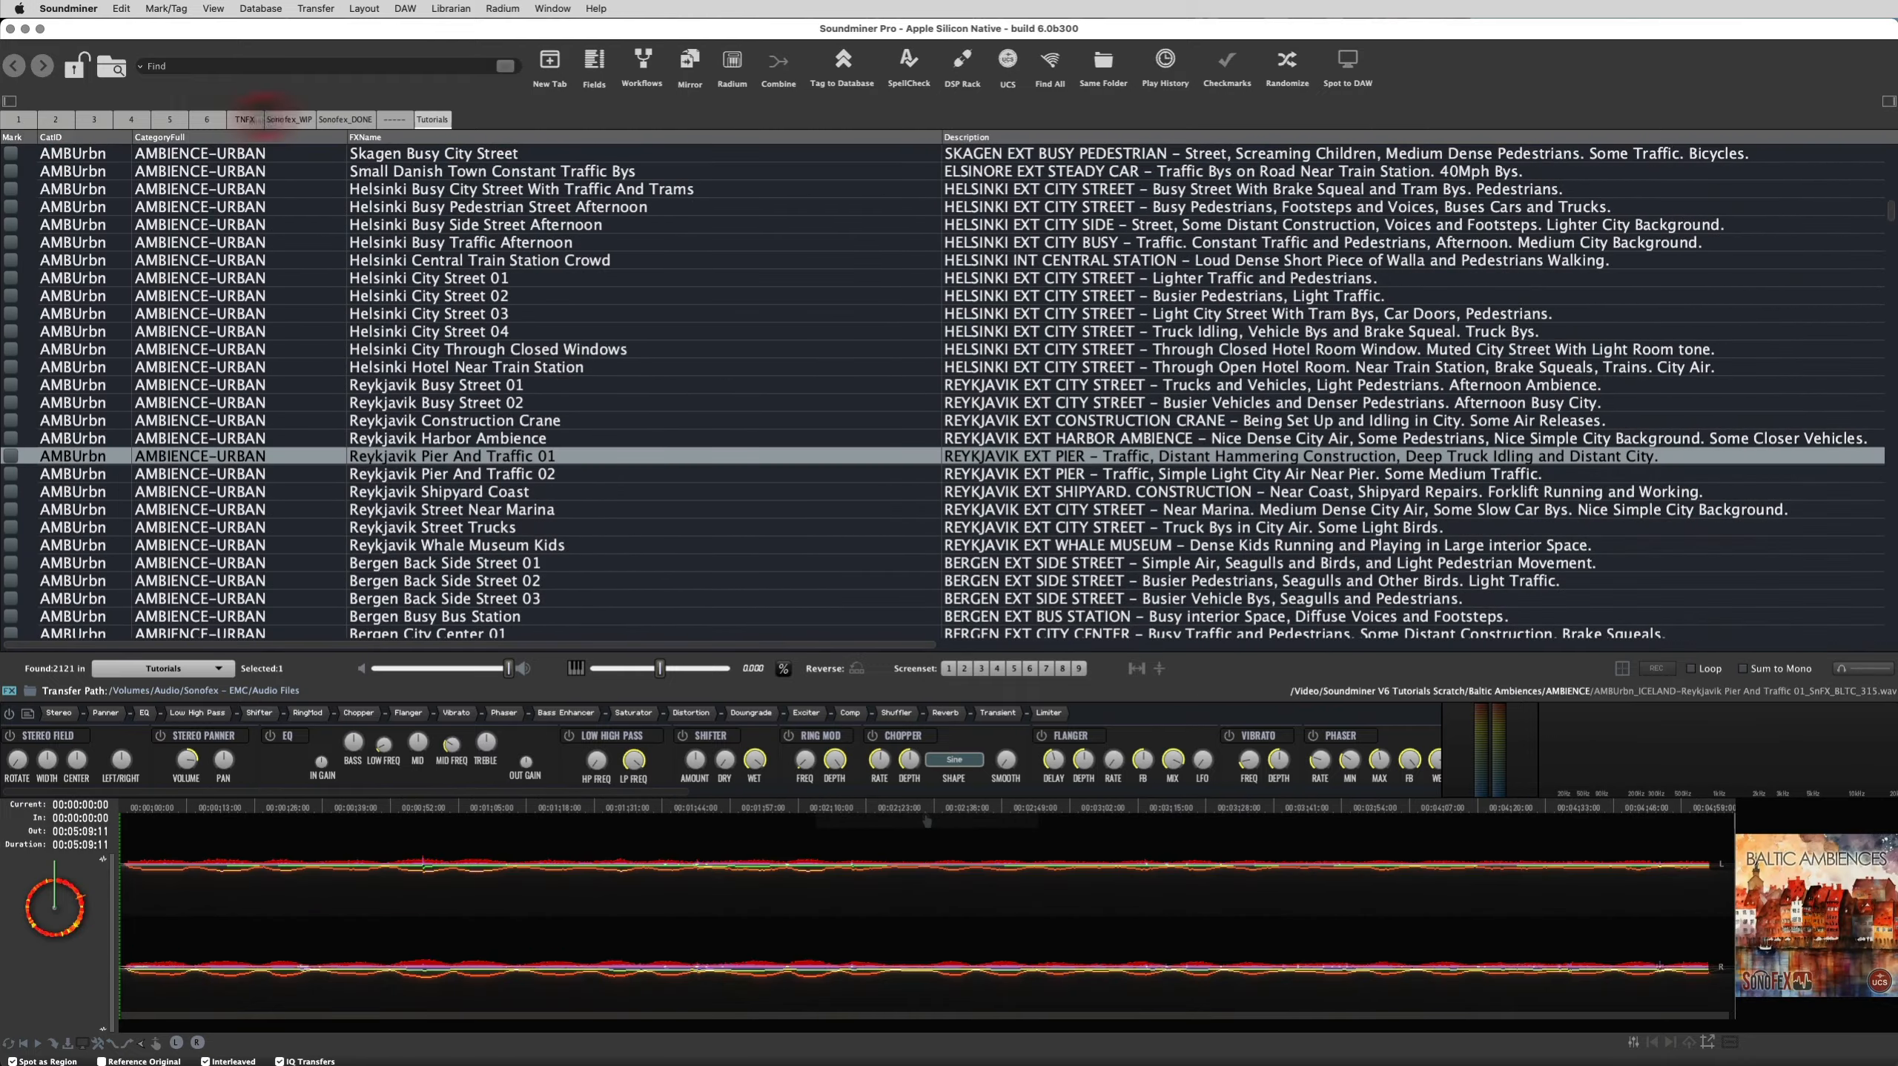
Select the "Helsinki Busy City Street With Traffic And Trams" record and duplicate the Tutorials tab
left_click(433, 119)
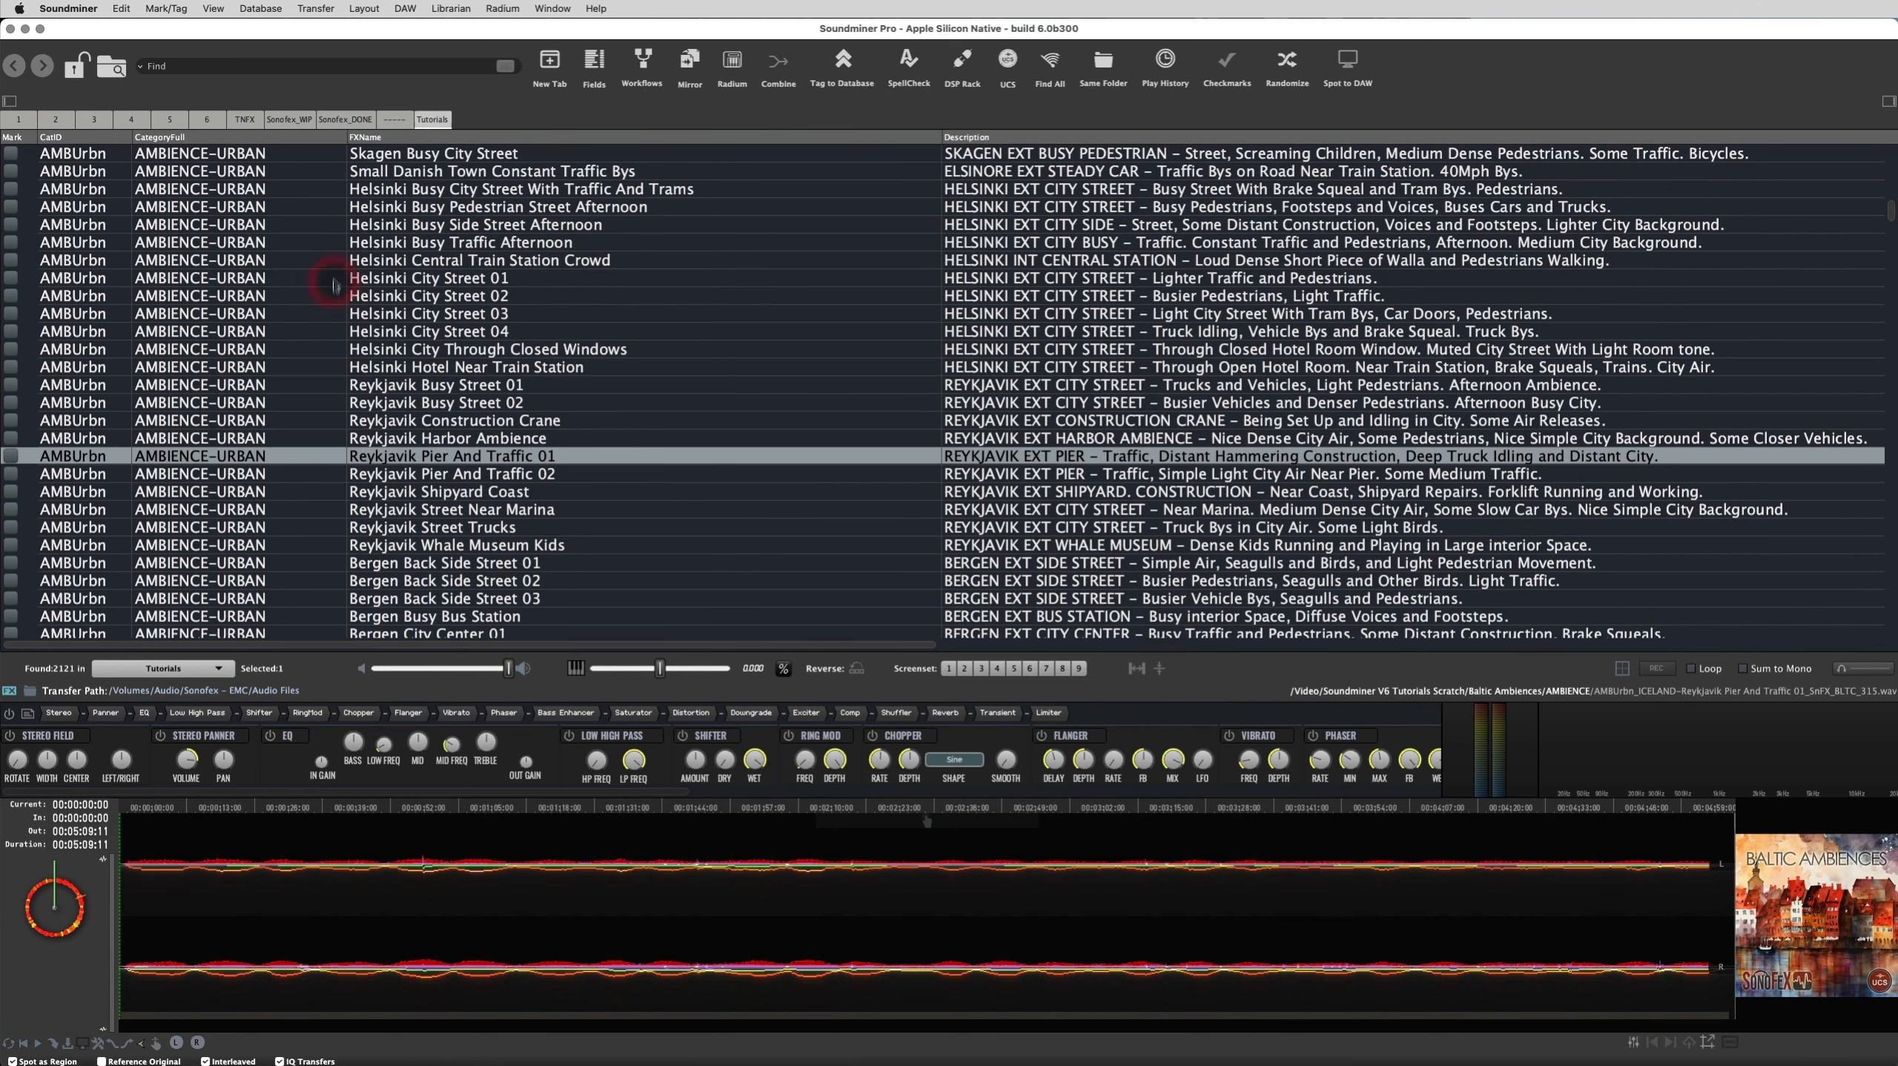
left_click(448, 190)
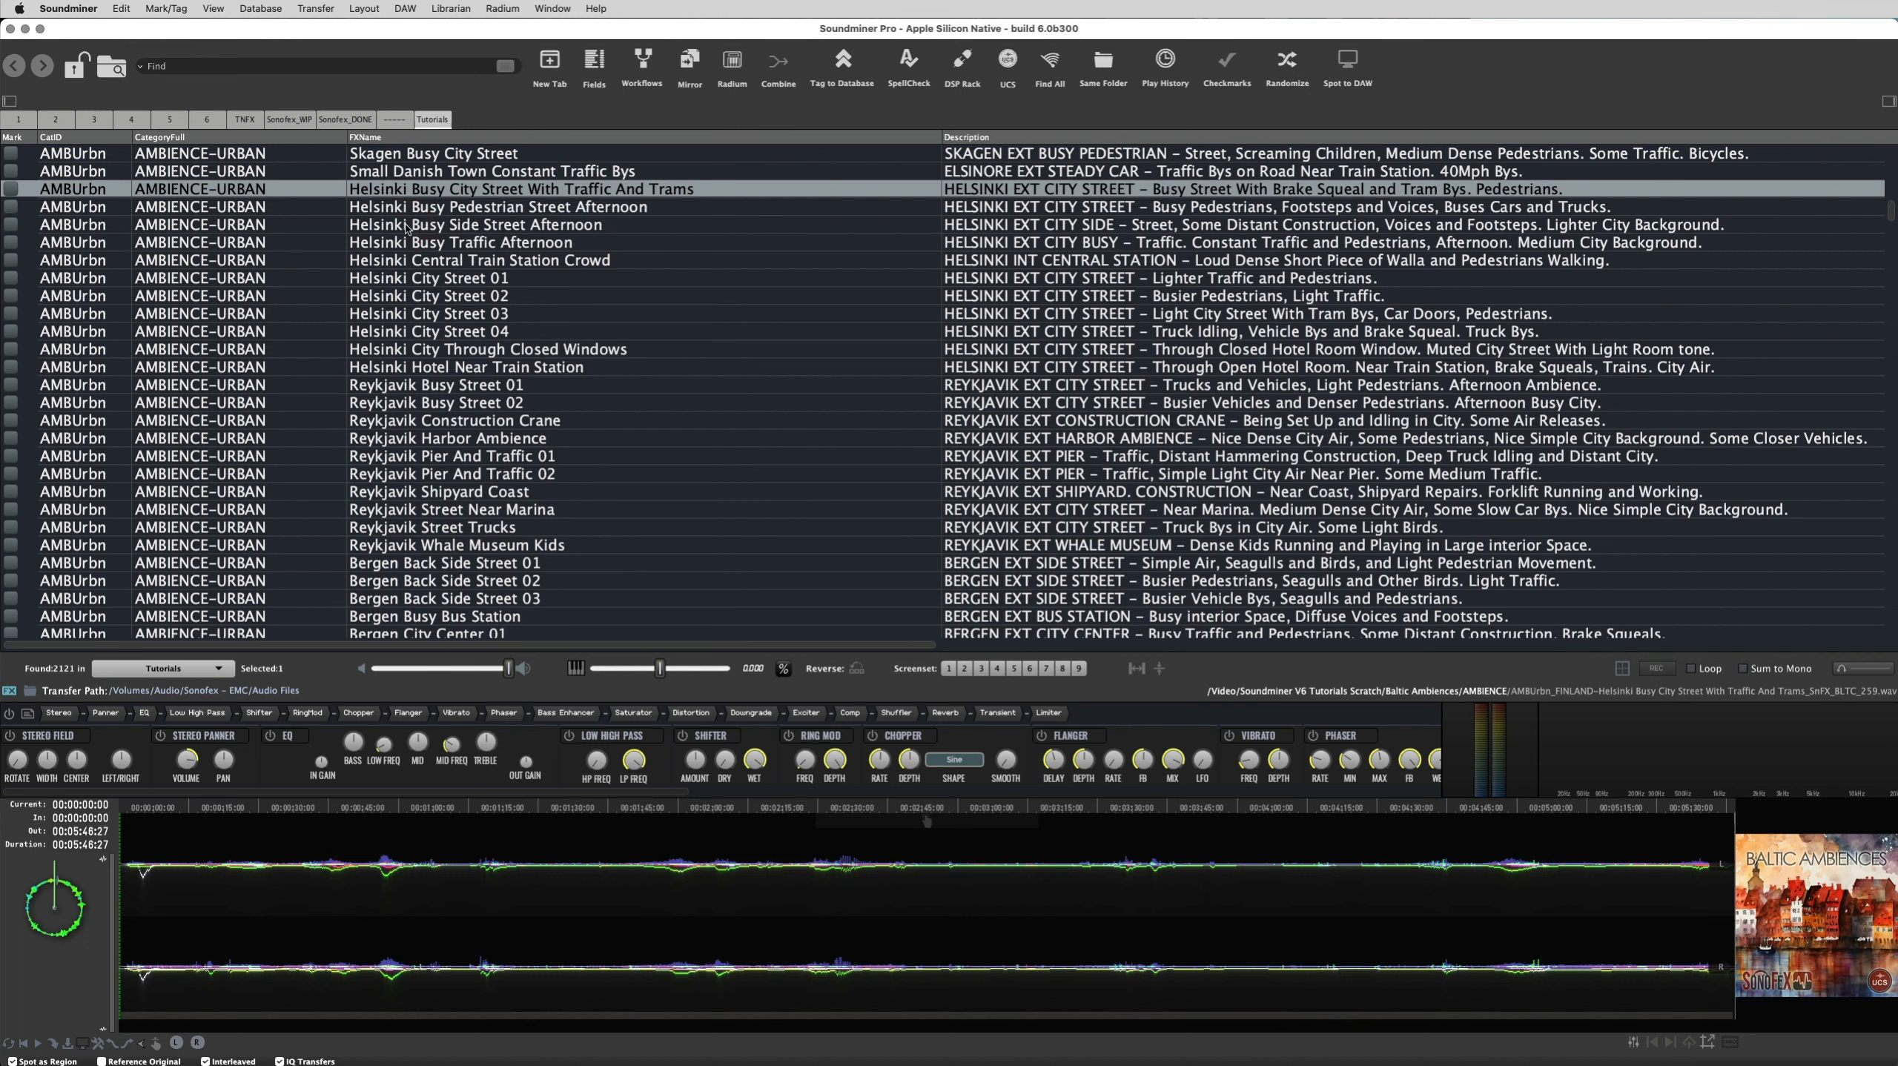
left_click(421, 110)
right_click(429, 121)
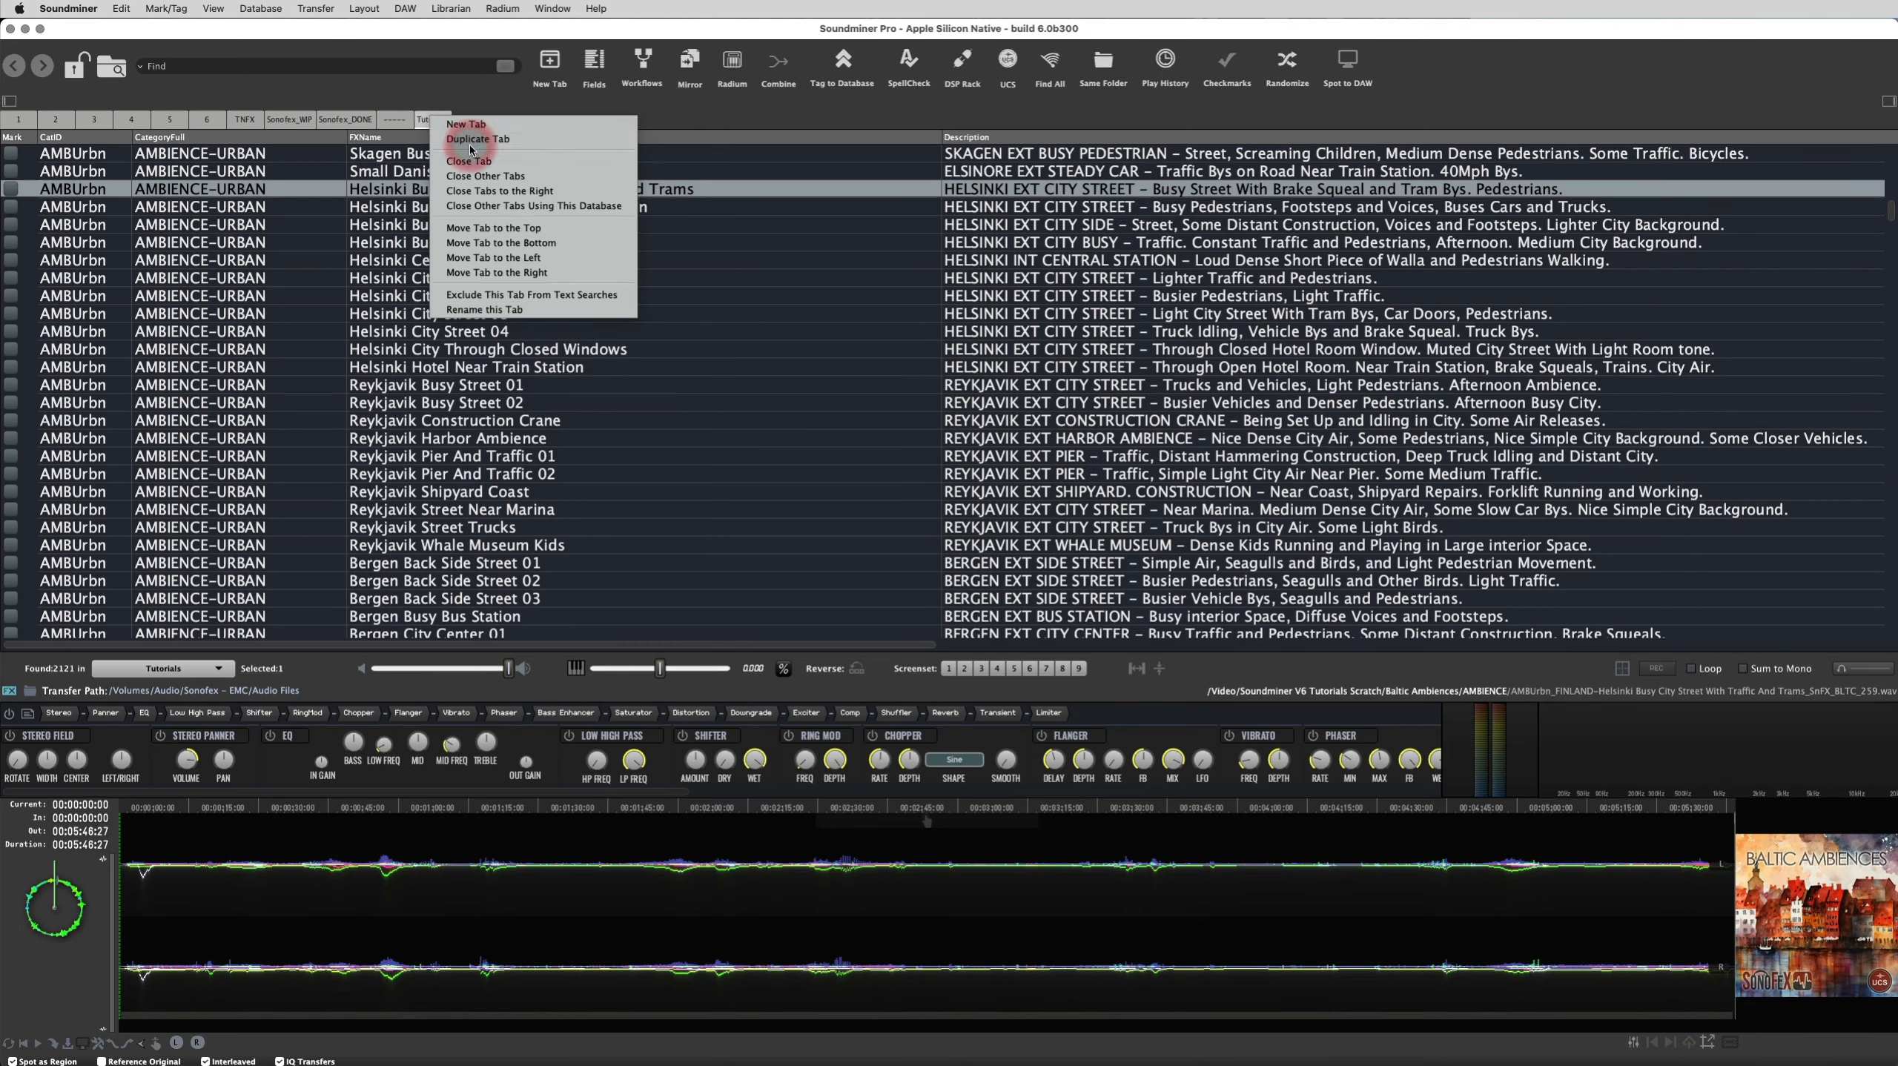
left_click(469, 139)
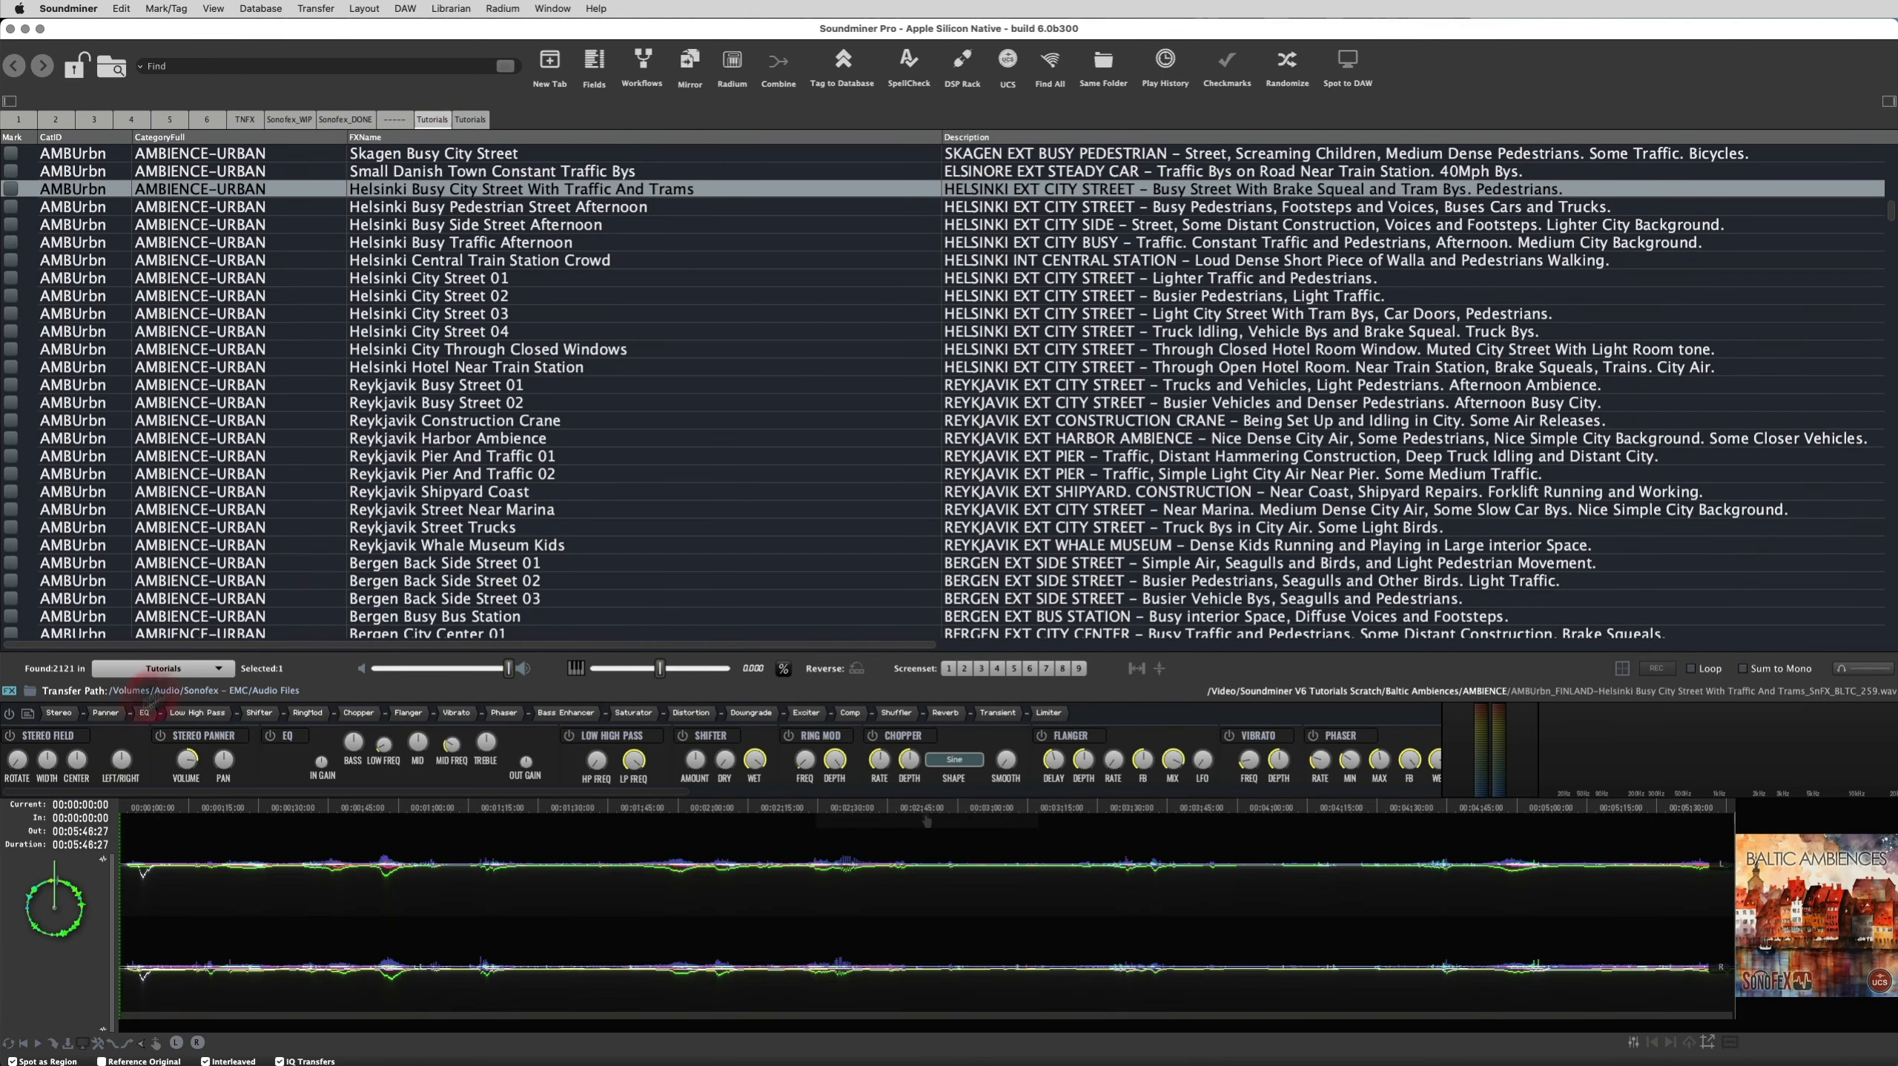
In the duplicate Tutorials tab, sort the records by Description and move the Description column directly after Mark
left_click(485, 117)
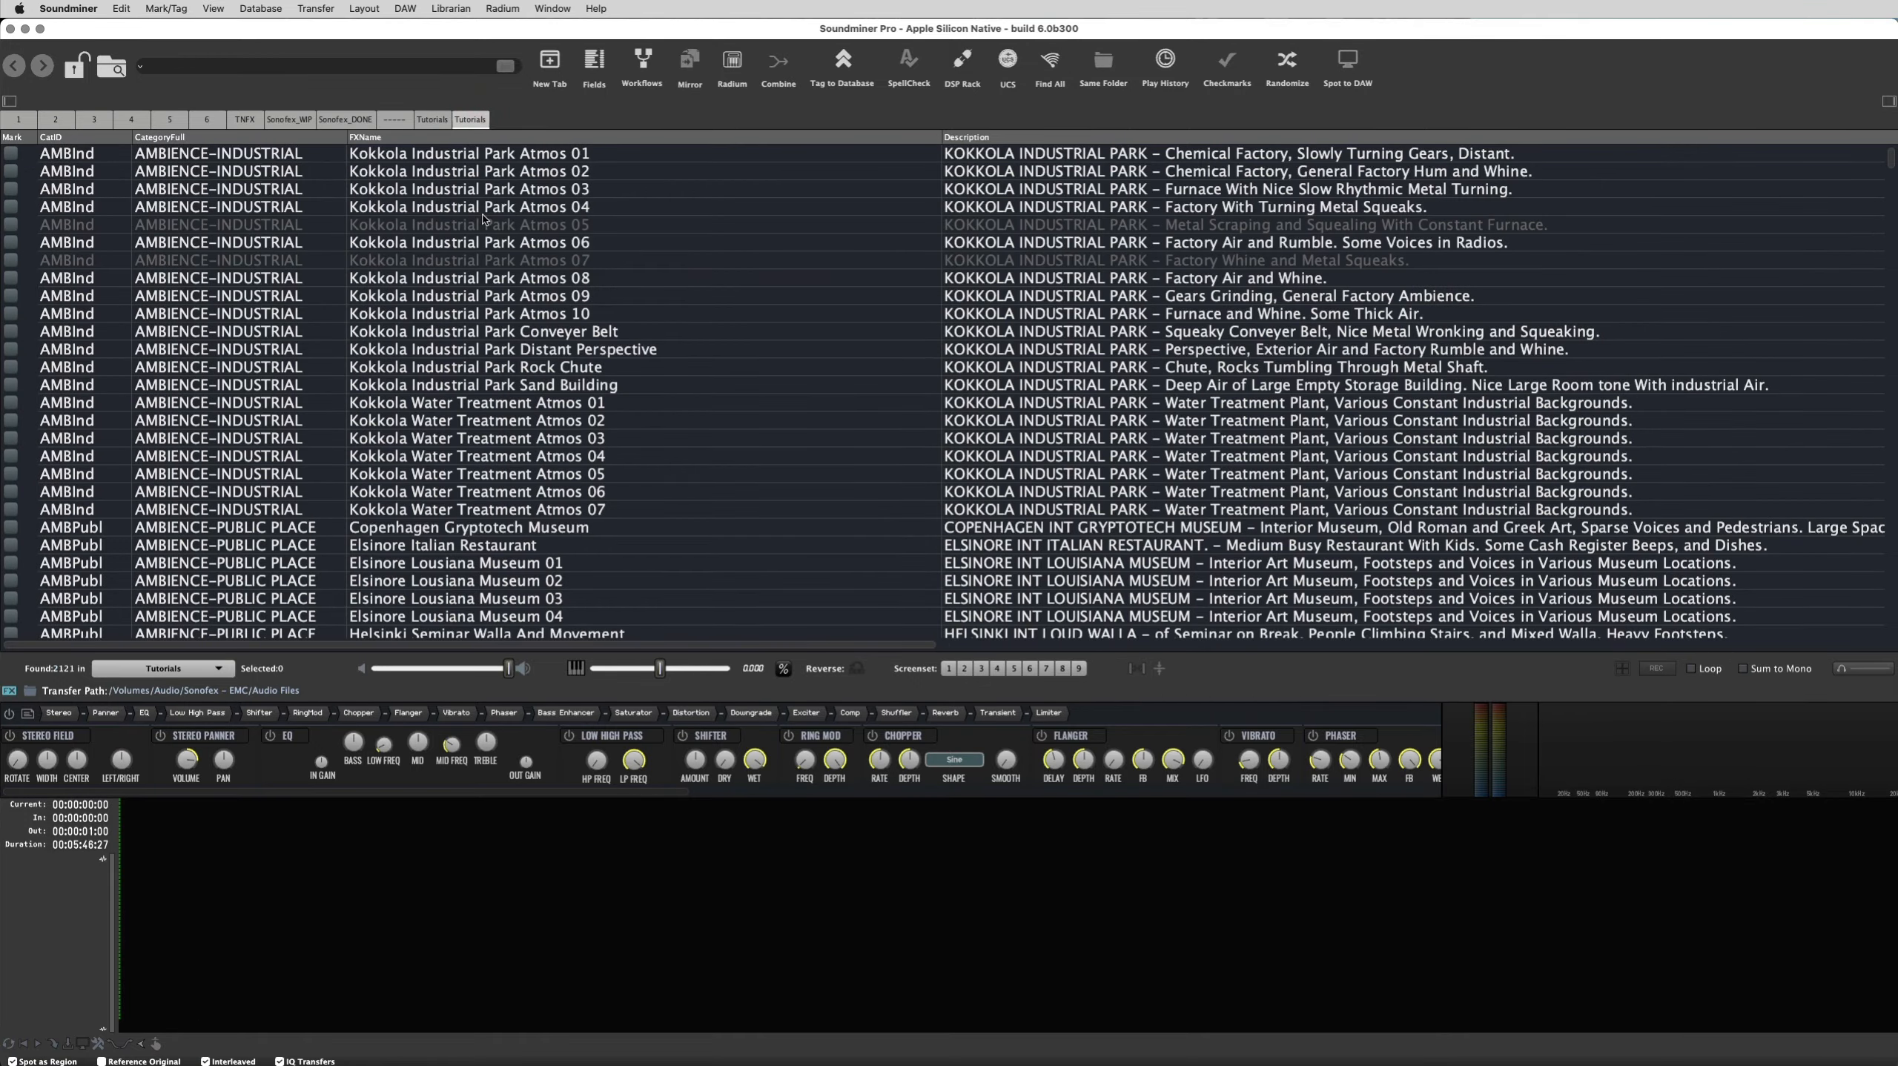
left_click(980, 135)
left_click_drag(981, 134, 72, 136)
Search the duplicate Tutorials tab for "yellowston" and look through the matching records
left_click(249, 68)
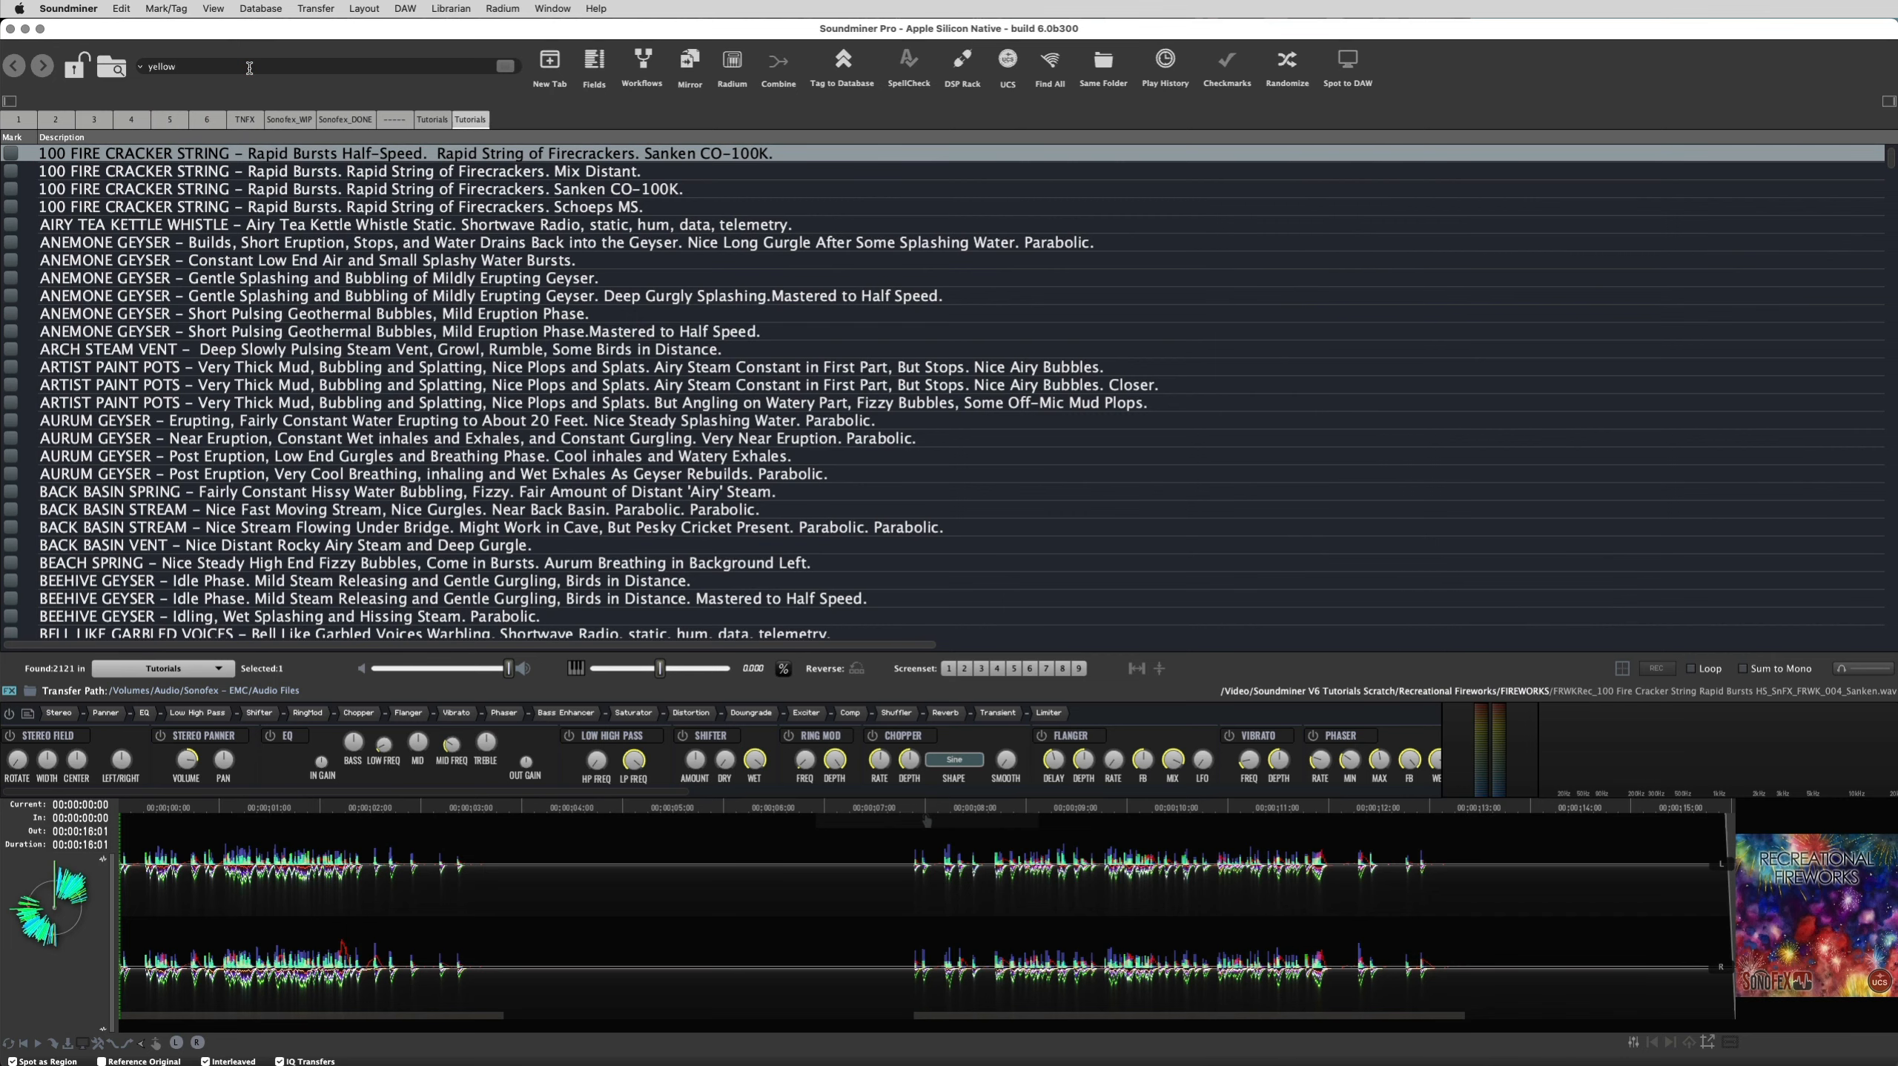
type("yellowston")
key("Return")
scroll(350, 321, "down", 5)
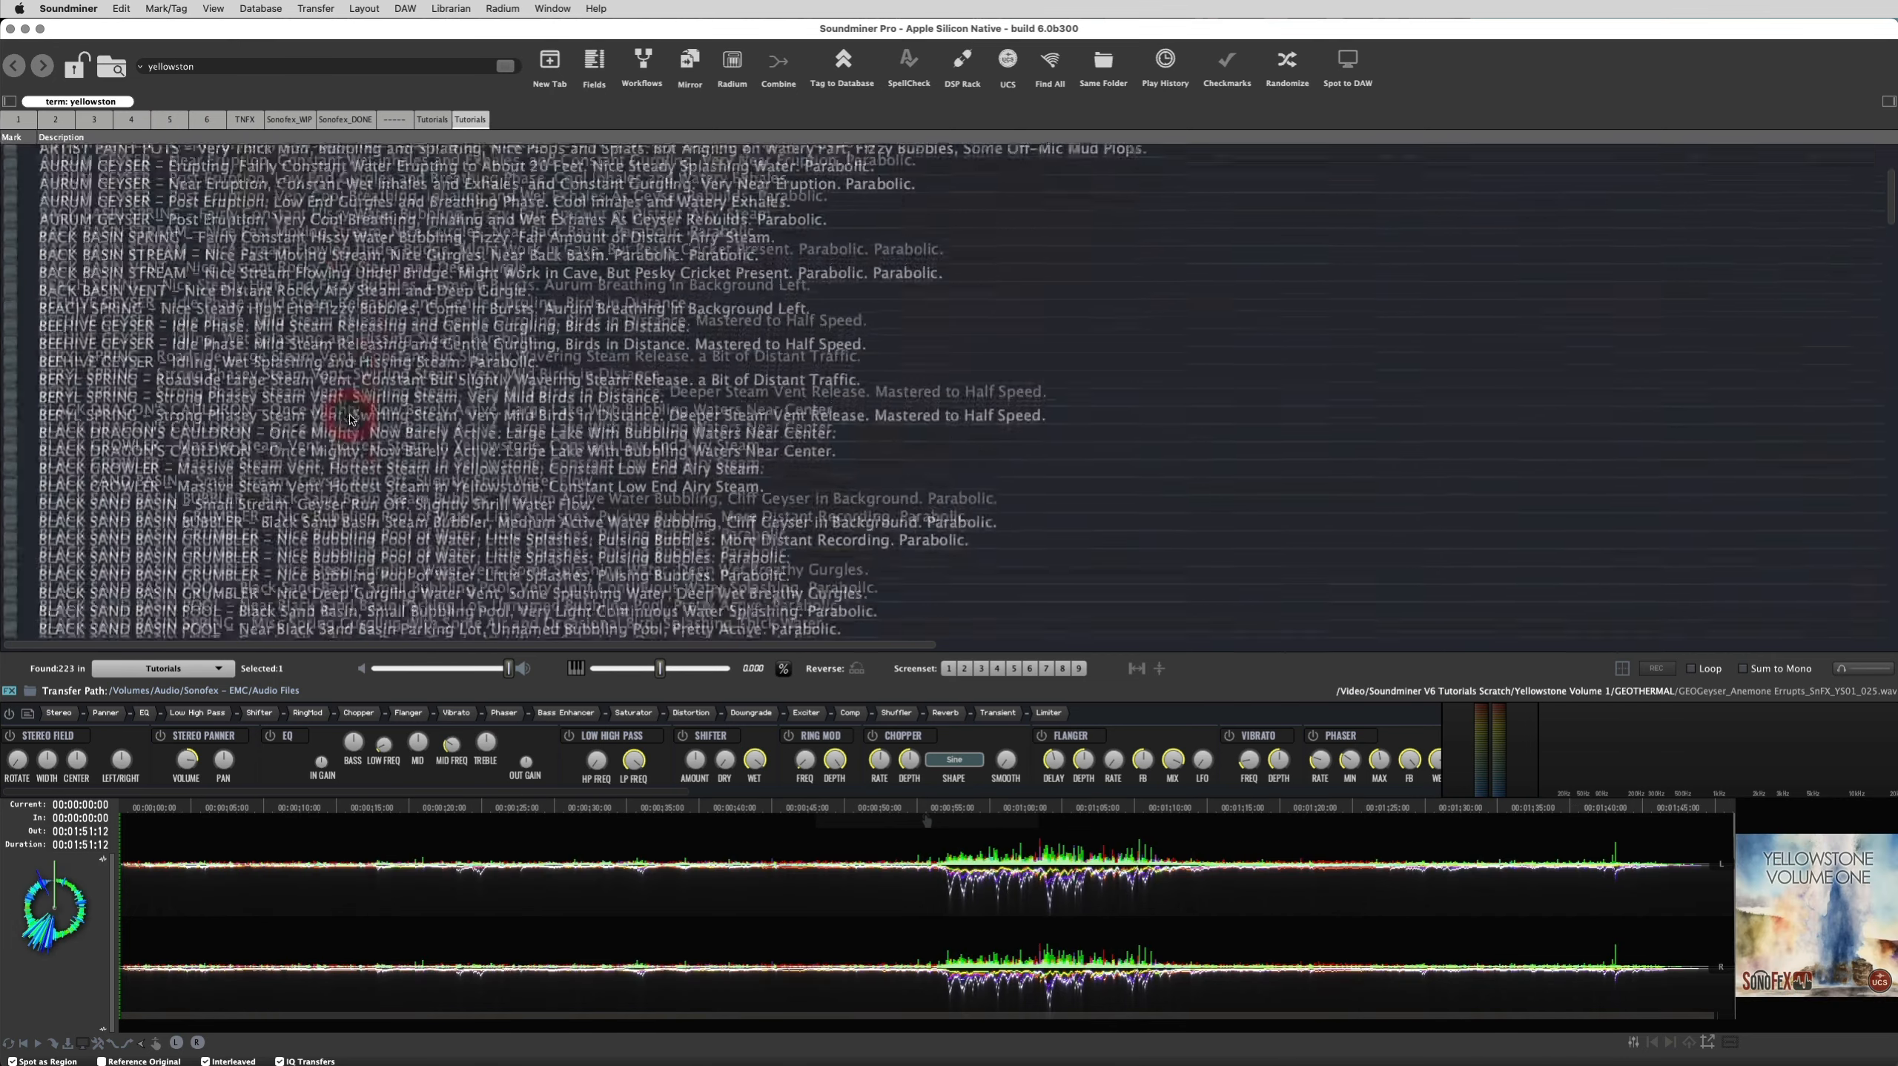
scroll(348, 319, "up", 5)
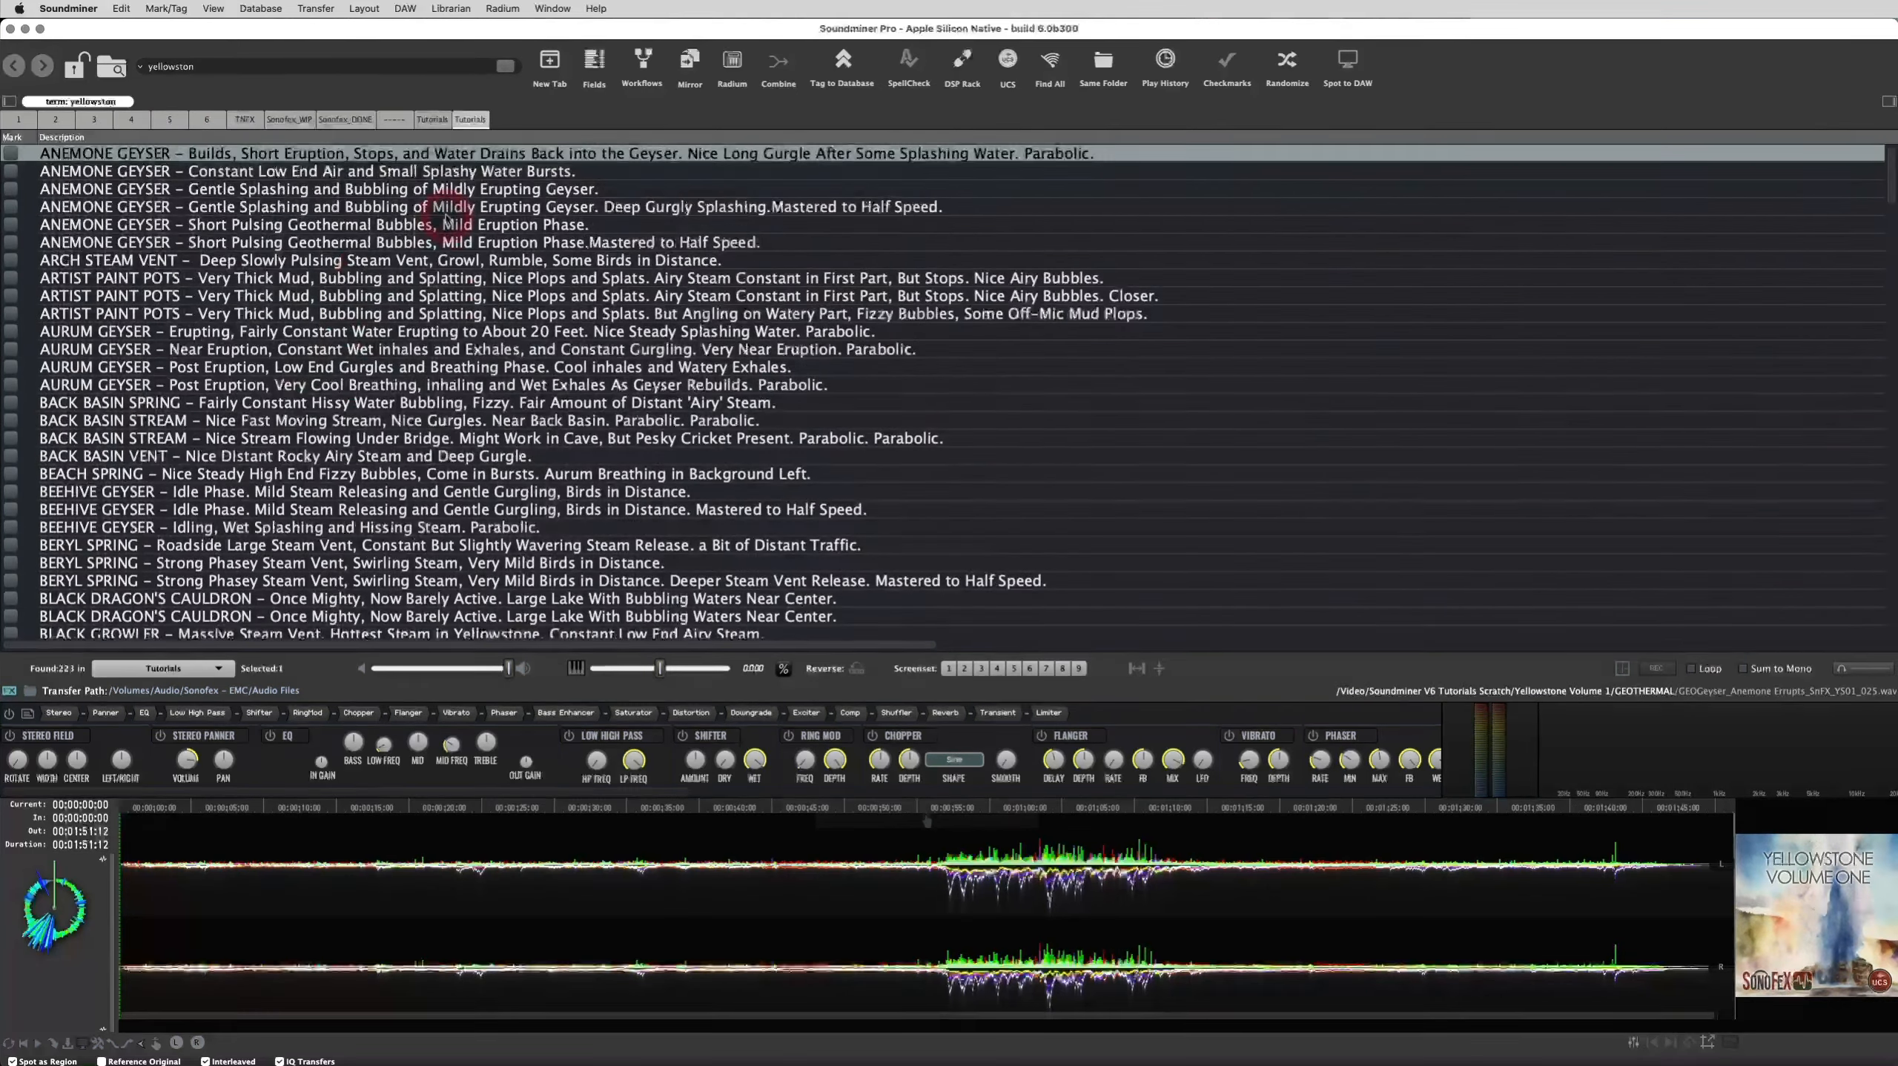
Compare the original Tutorials tab with its duplicate by switching between them
left_click(432, 121)
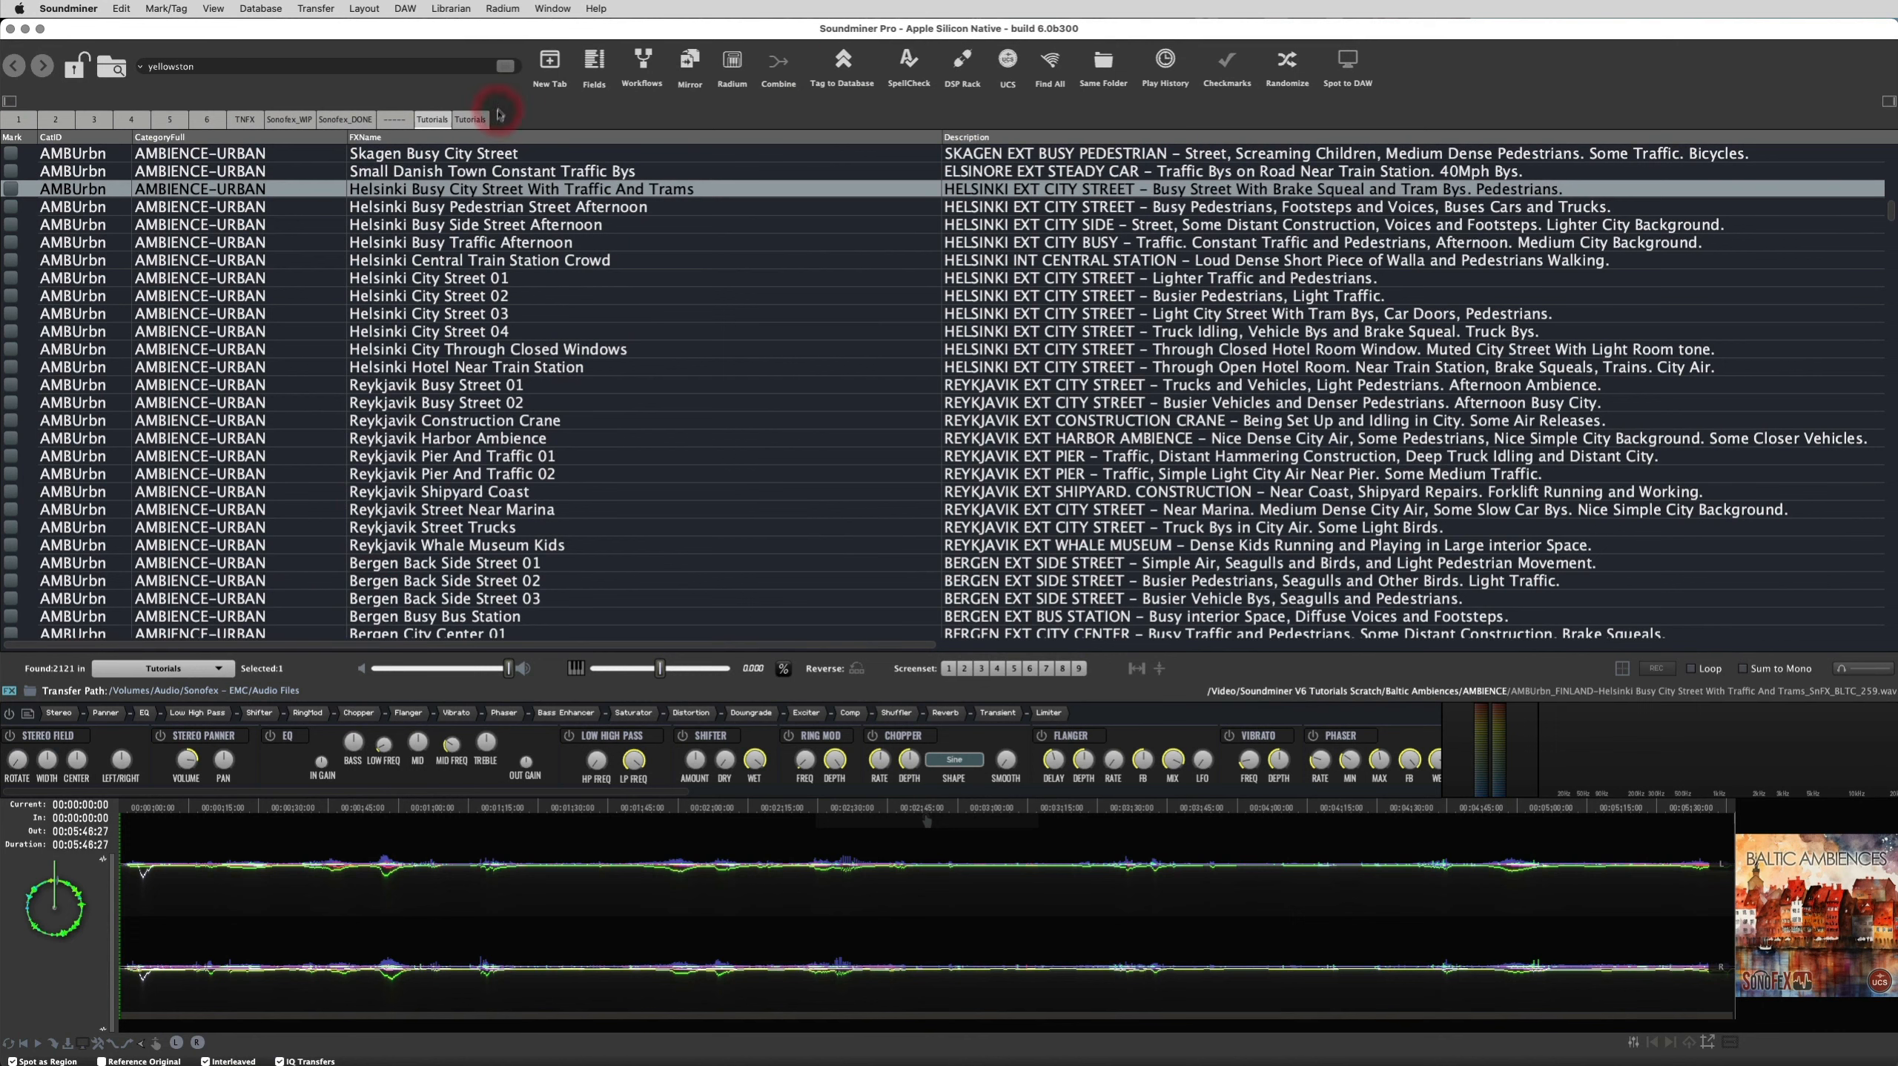
left_click(470, 120)
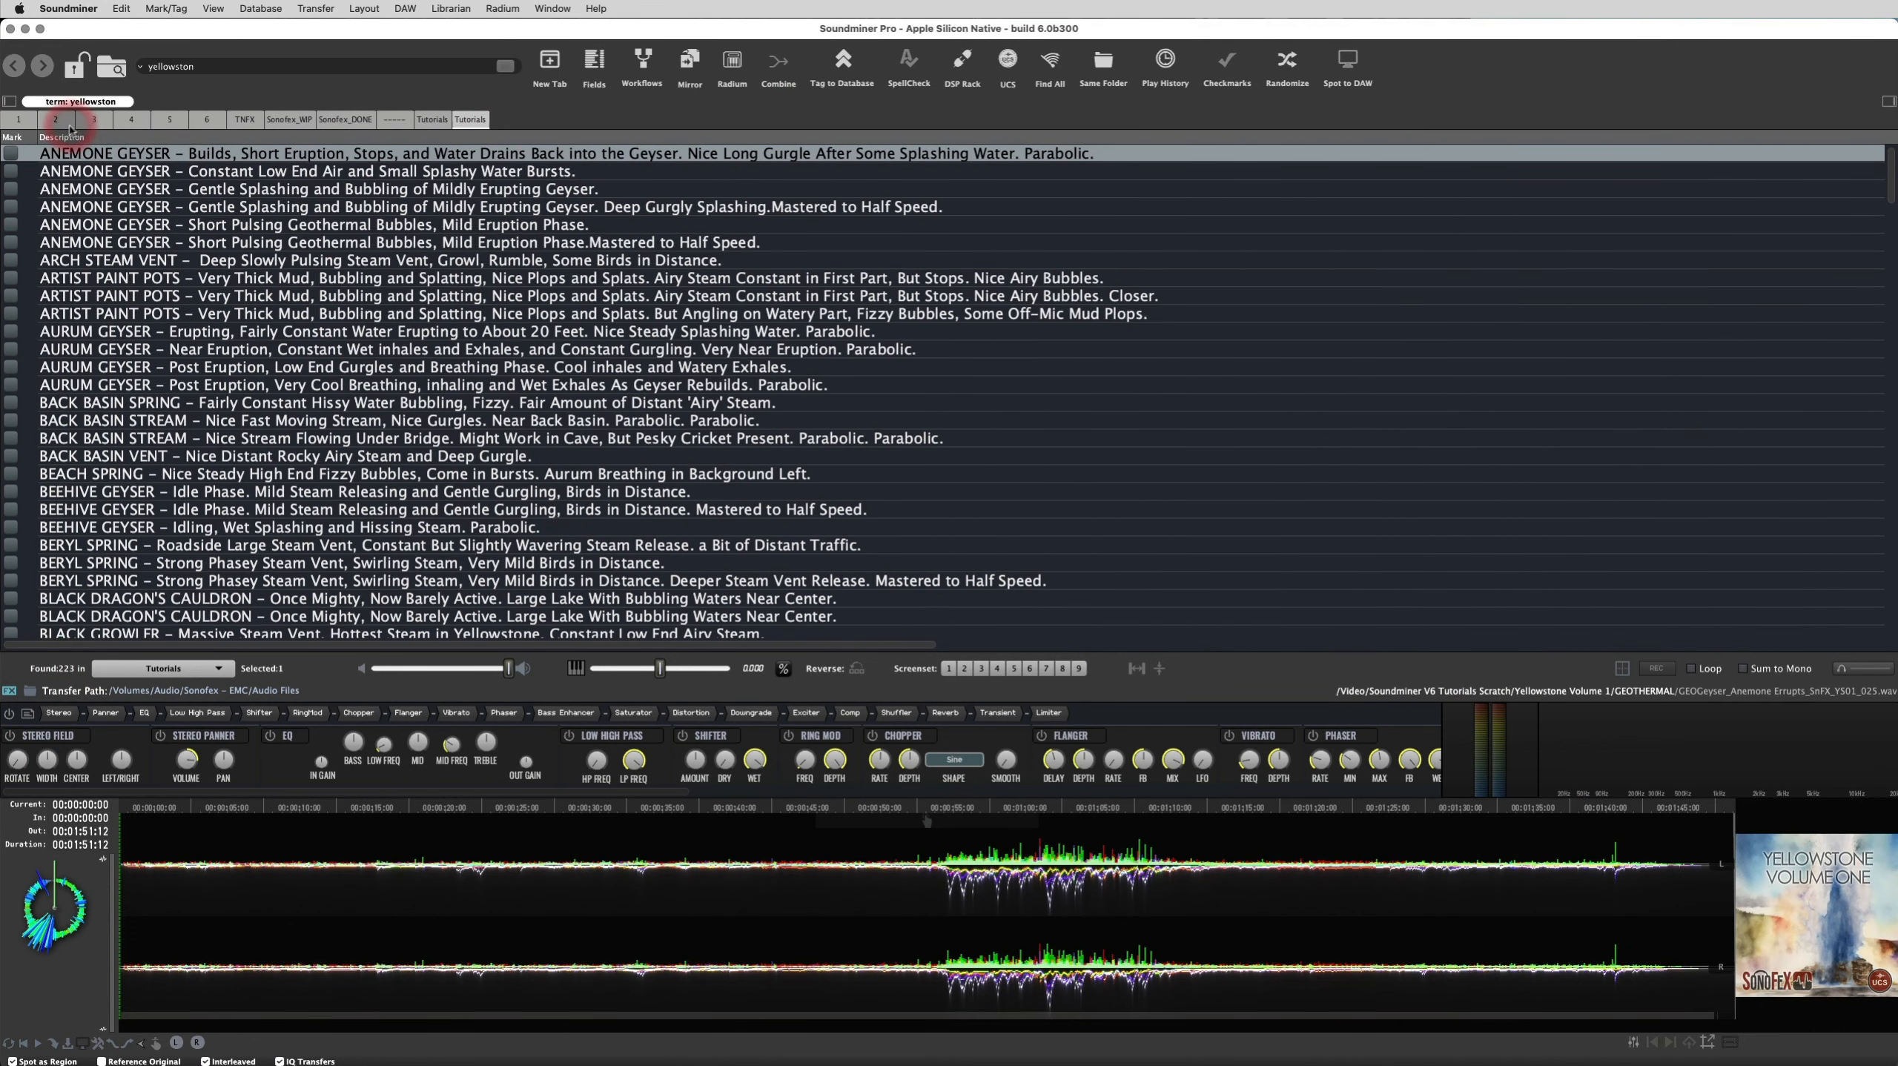
left_click(479, 120)
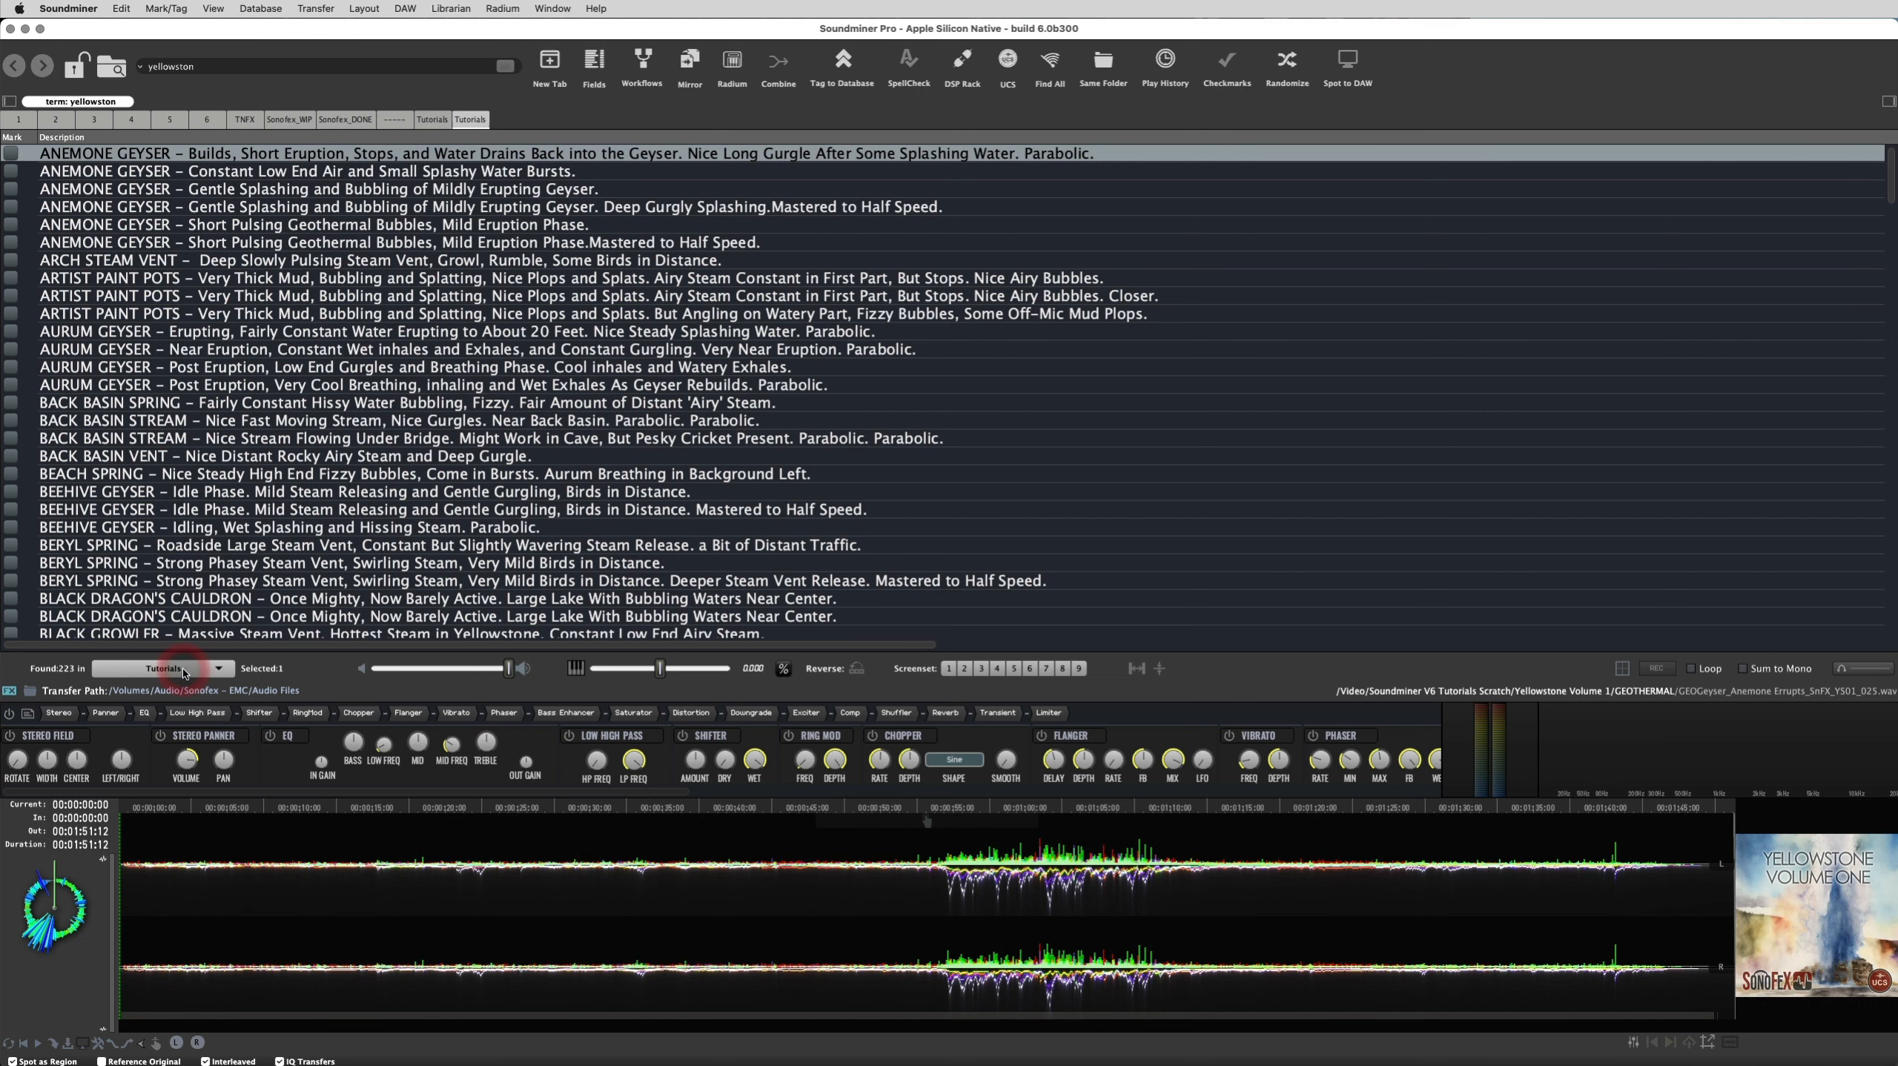
Switch the duplicate tab's database to 1 and then to Lecture, and select the "Bird - Noisy Pitta" record
left_click(209, 669)
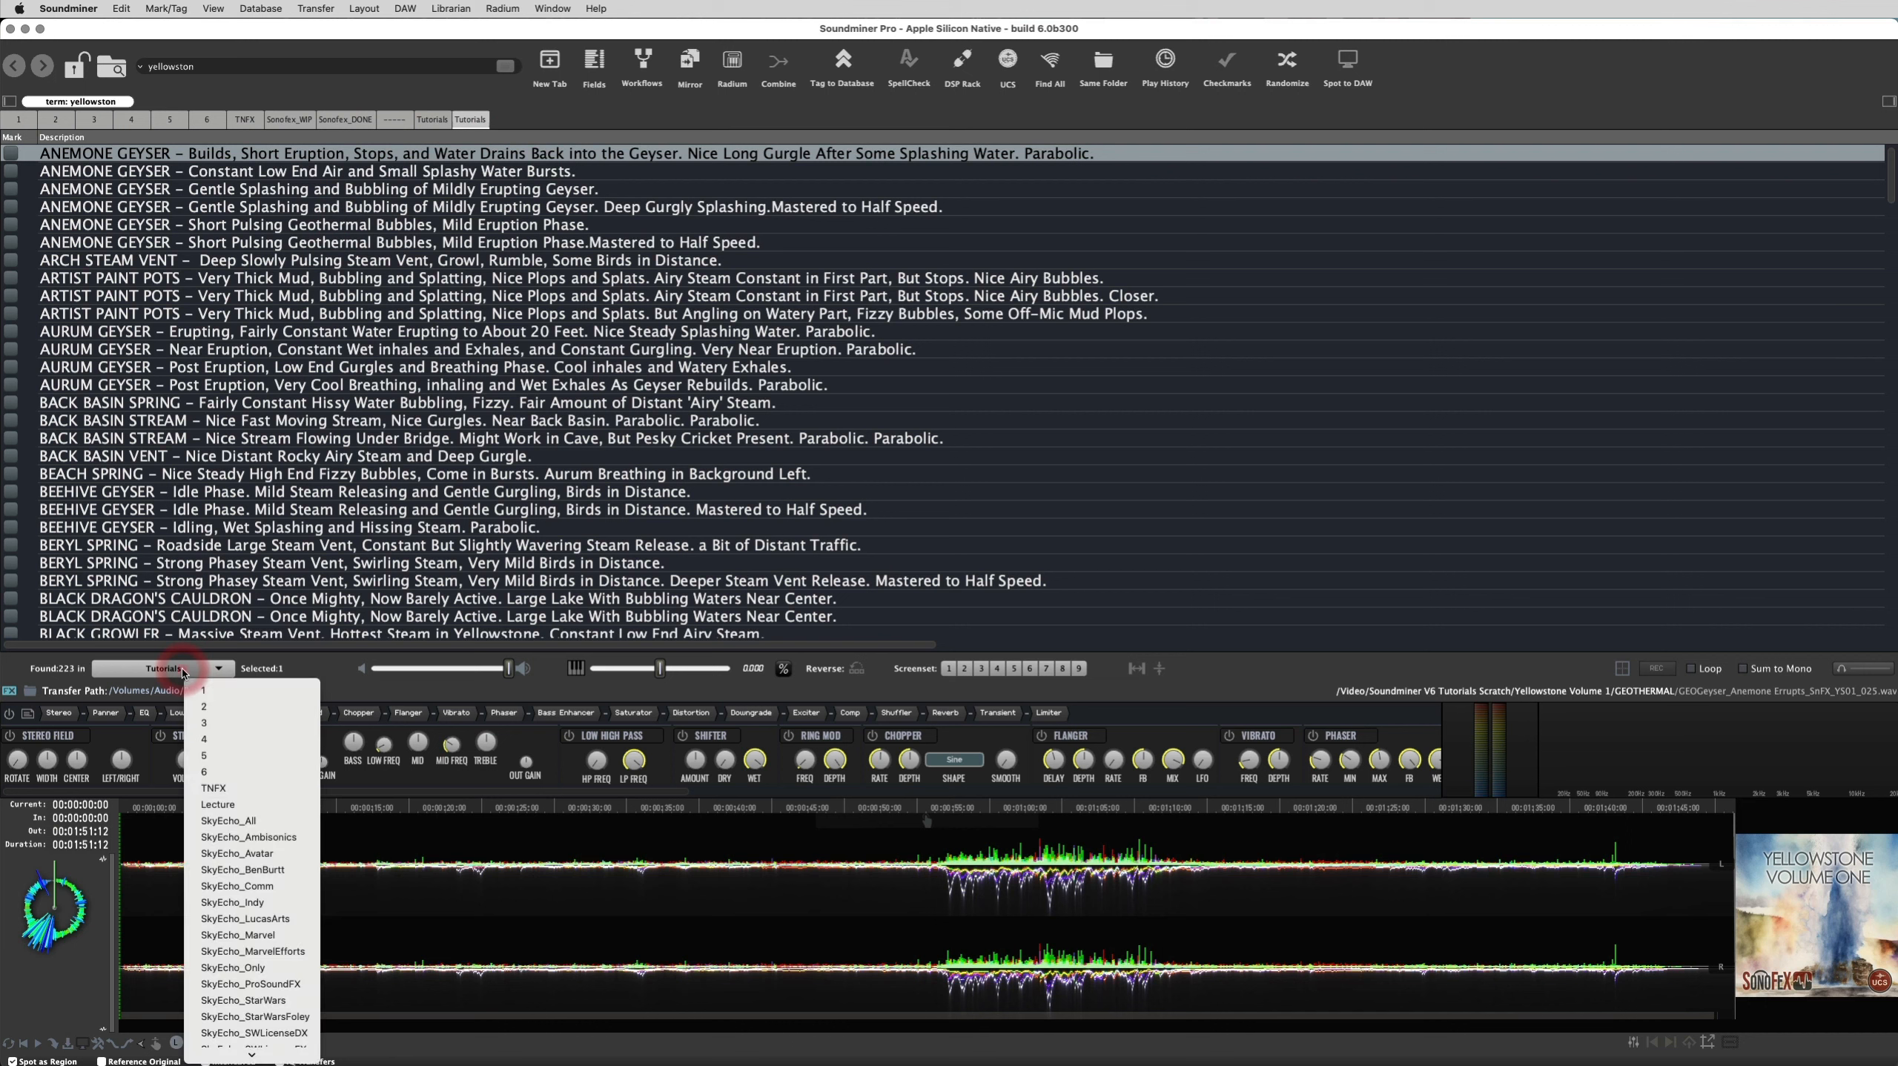
left_click(209, 697)
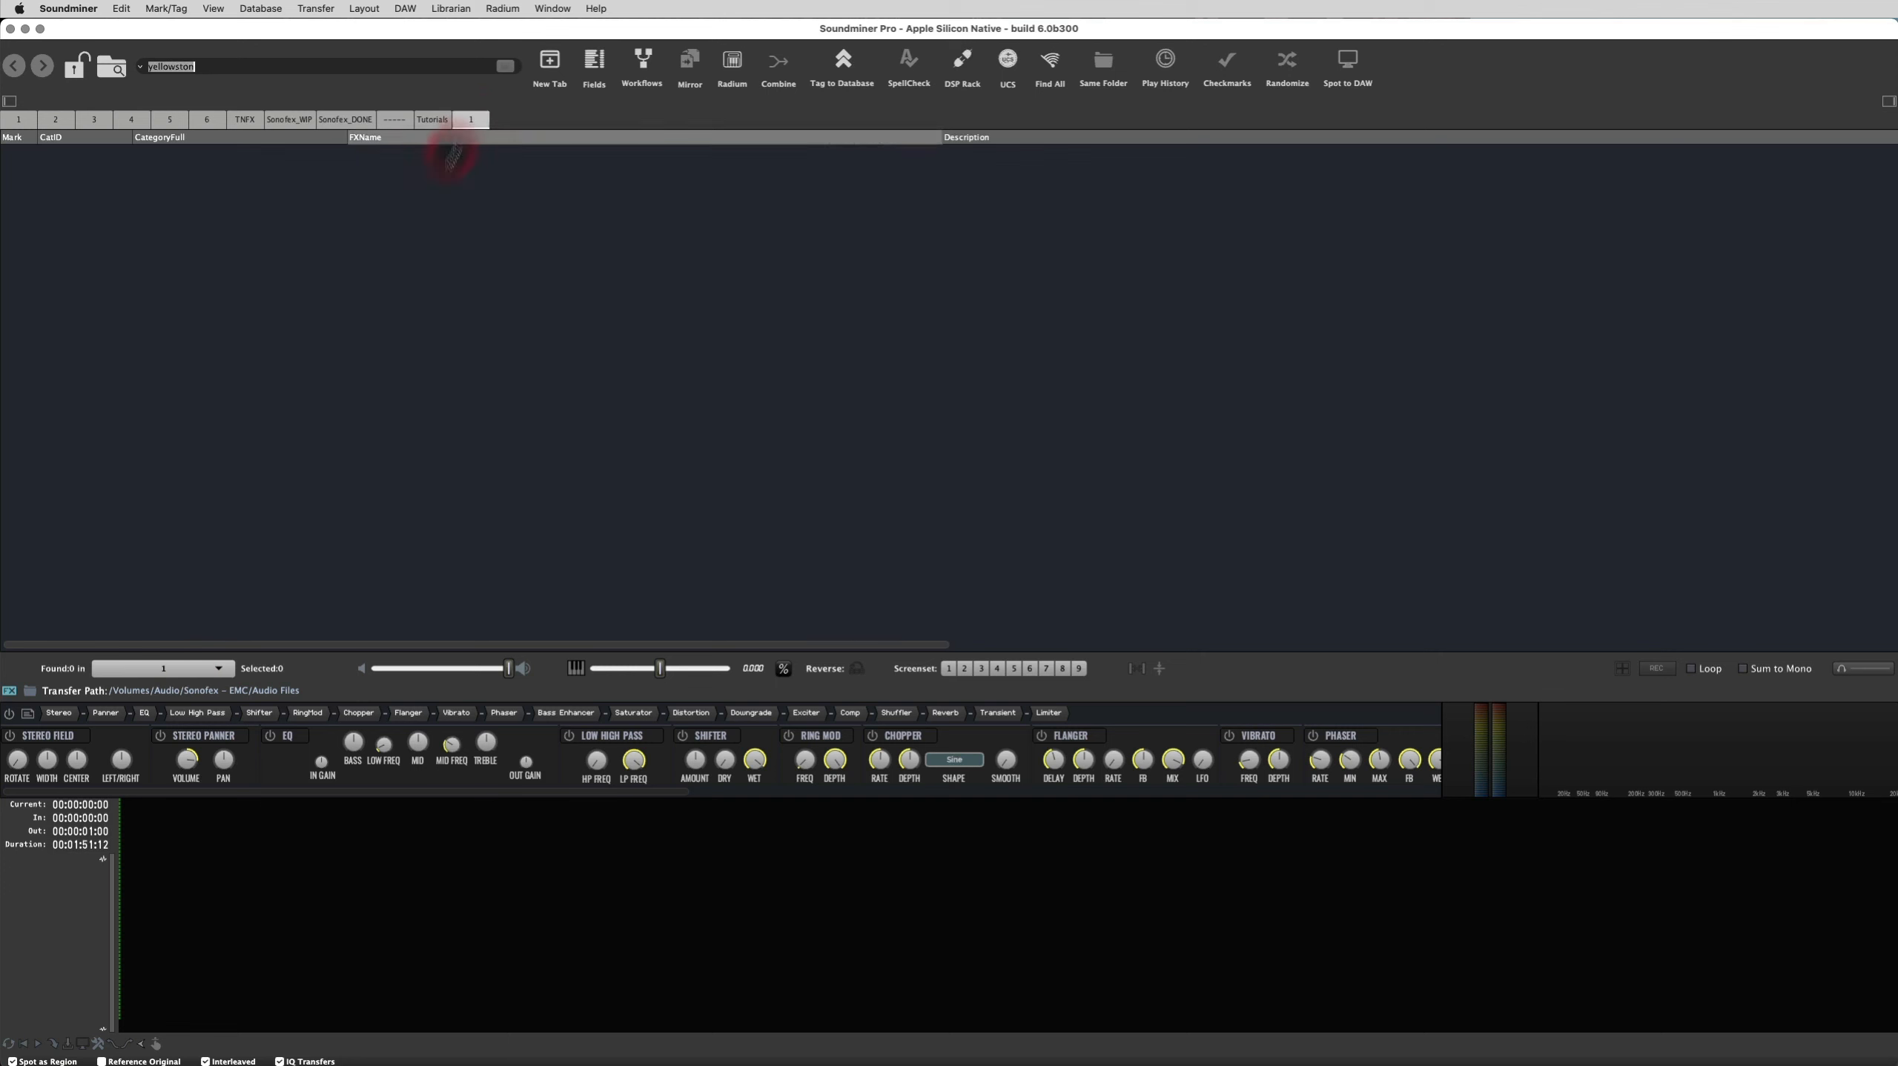
left_click(193, 665)
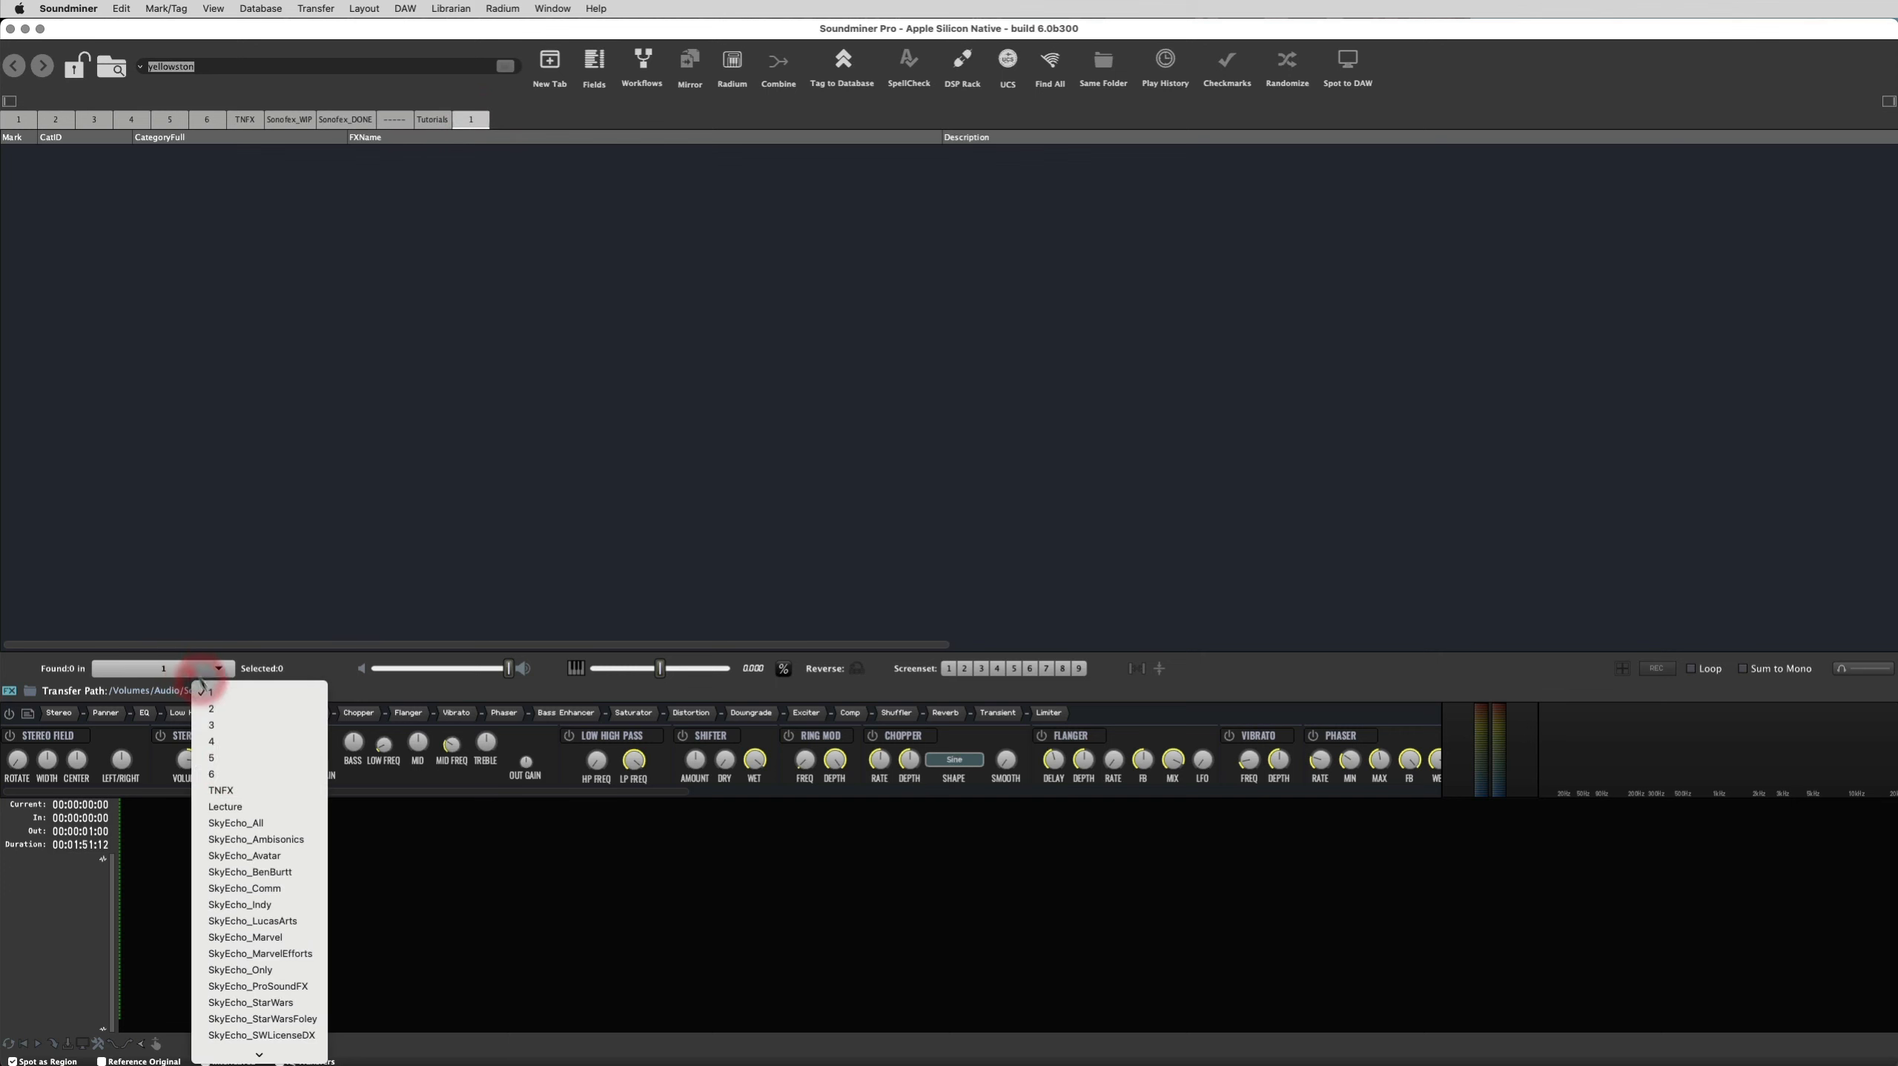
left_click(234, 806)
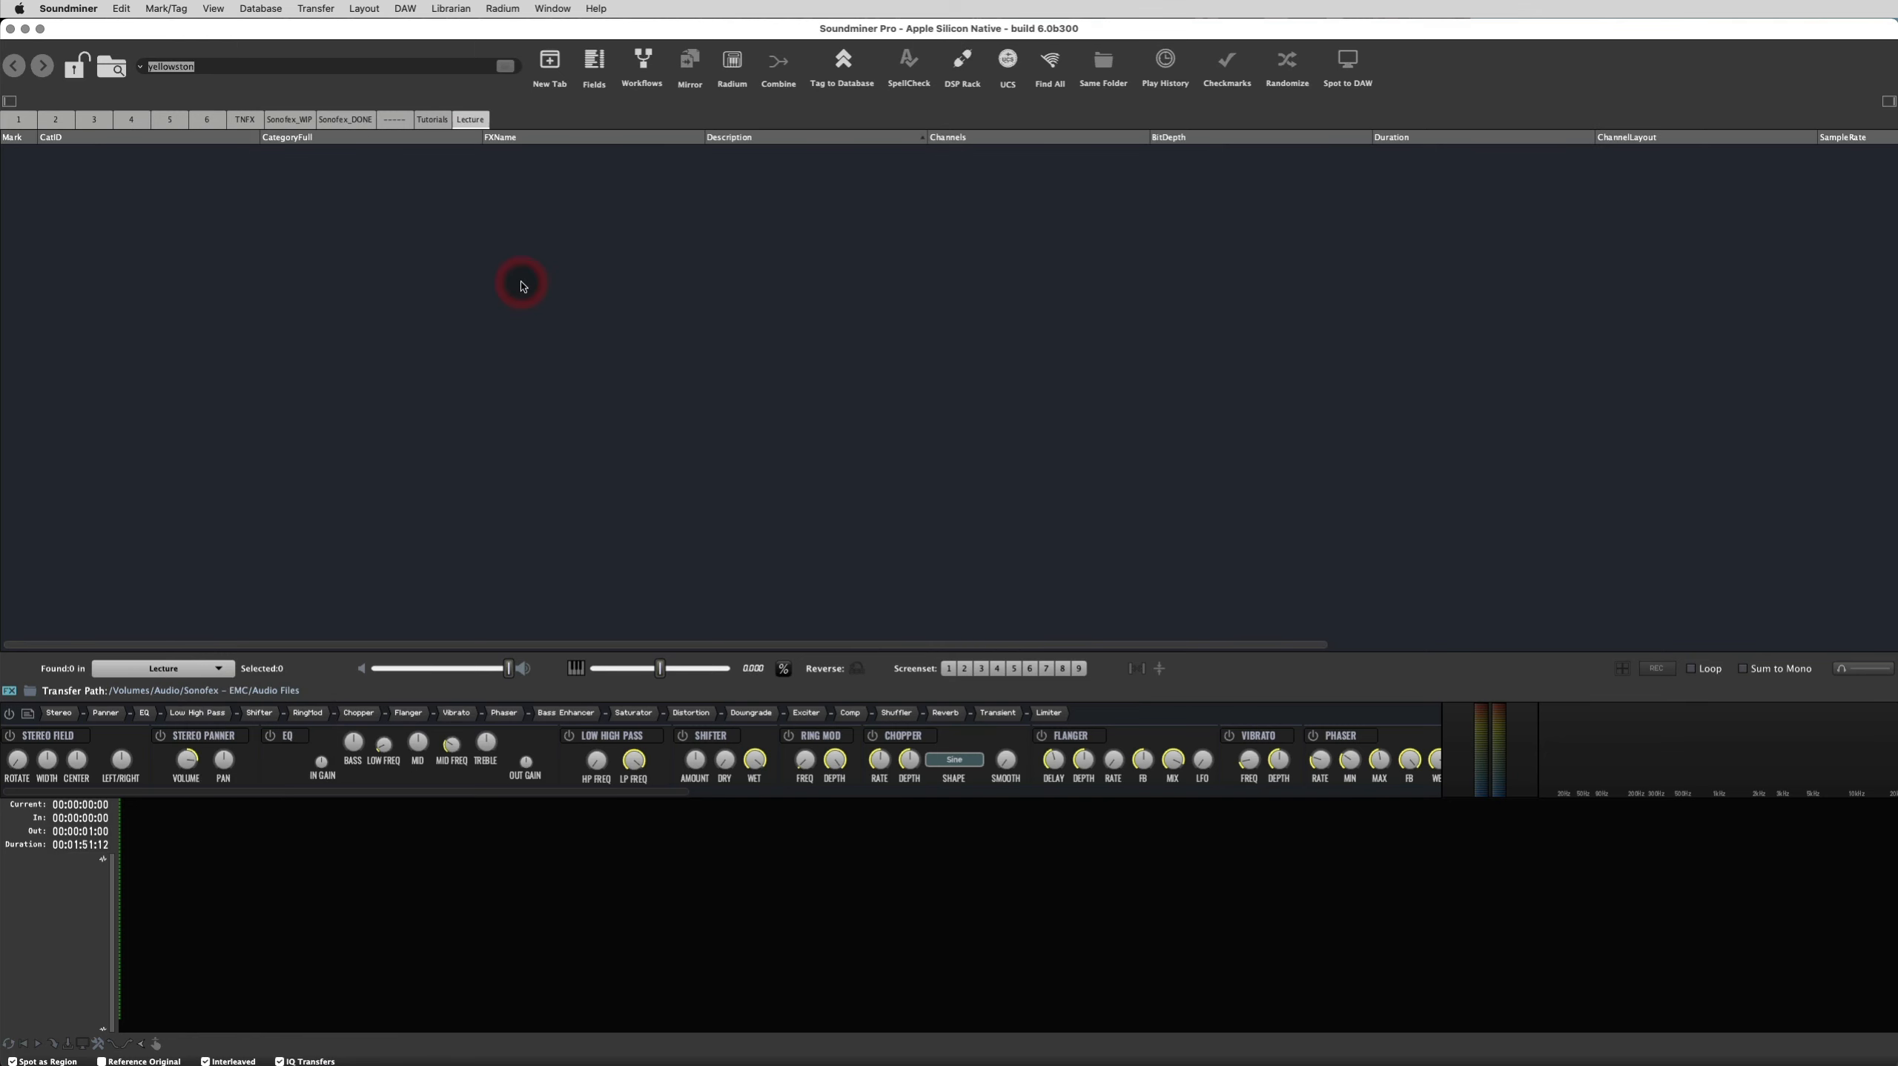
left_click(635, 297)
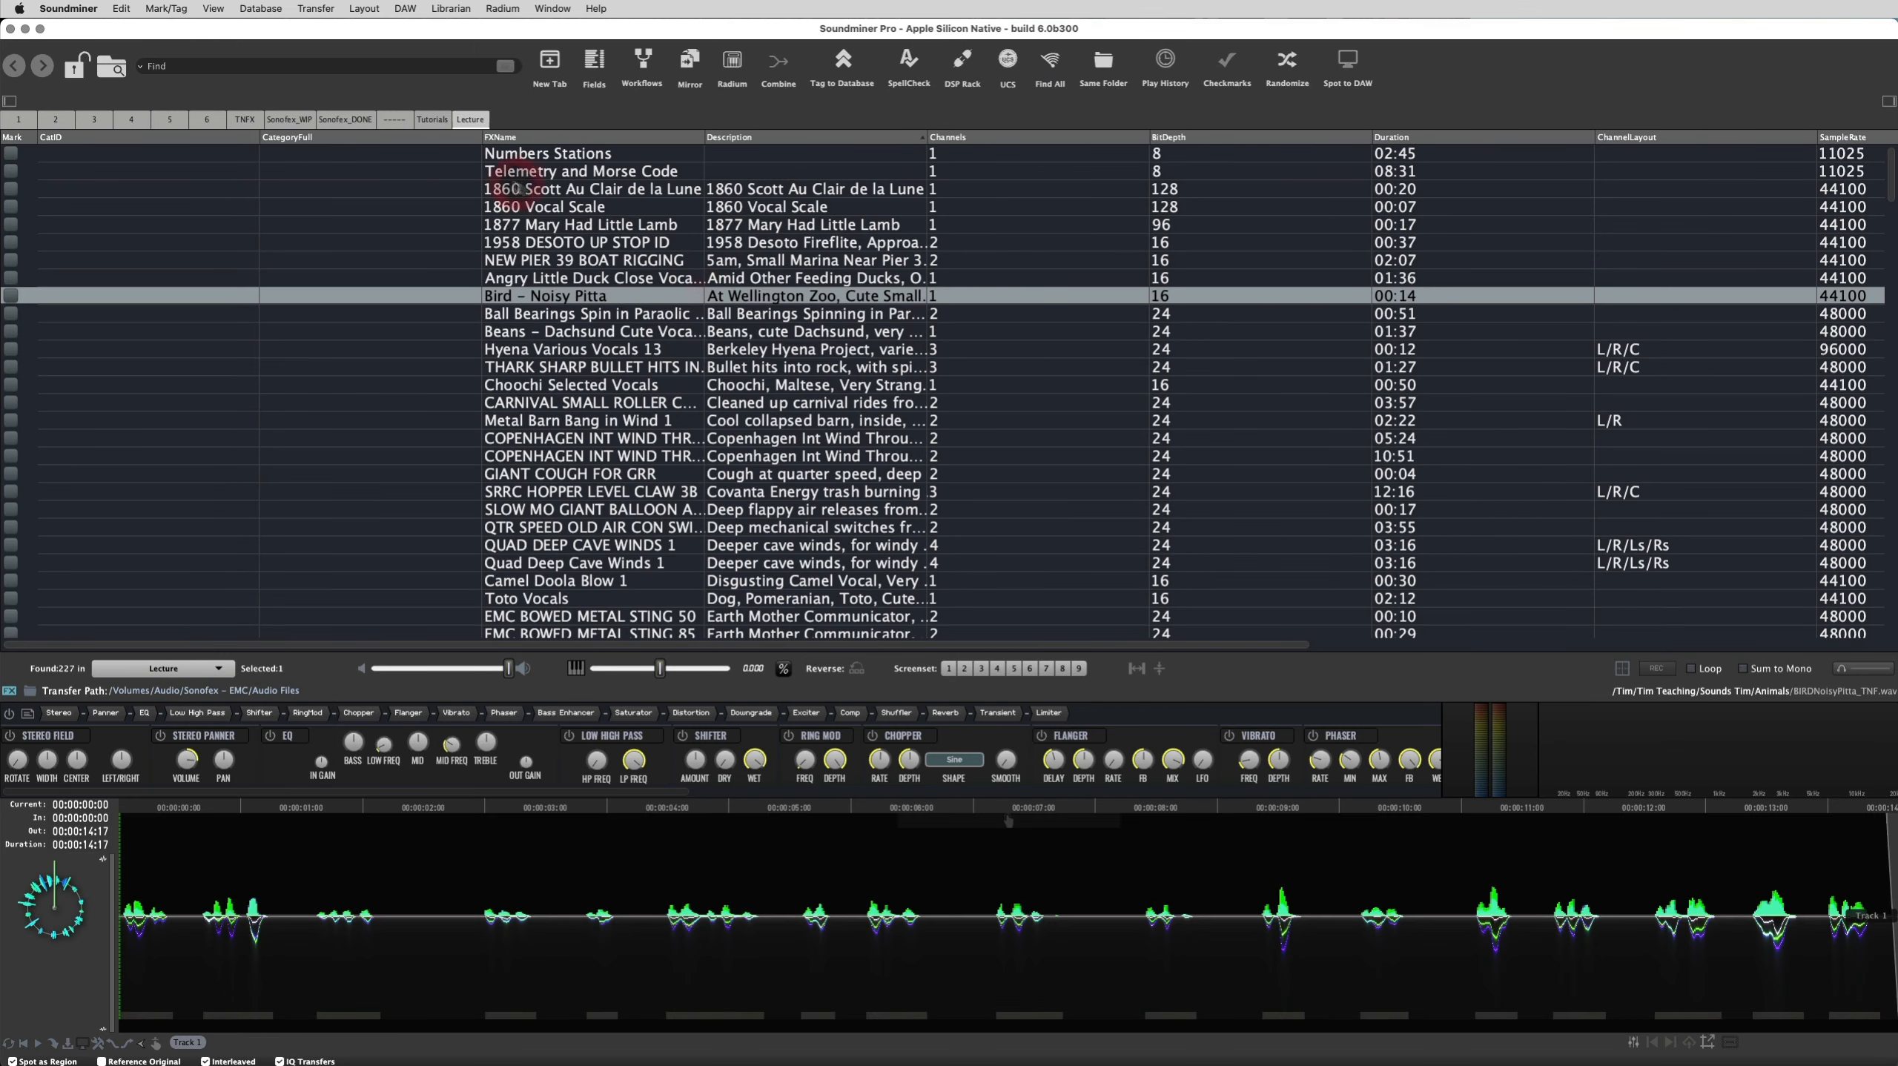
Rearrange the Lecture tab's columns, placing CategoryFull after Description and Channels after BitDepth, and compare with the Tutorials tab
left_click_drag(418, 138, 1229, 128)
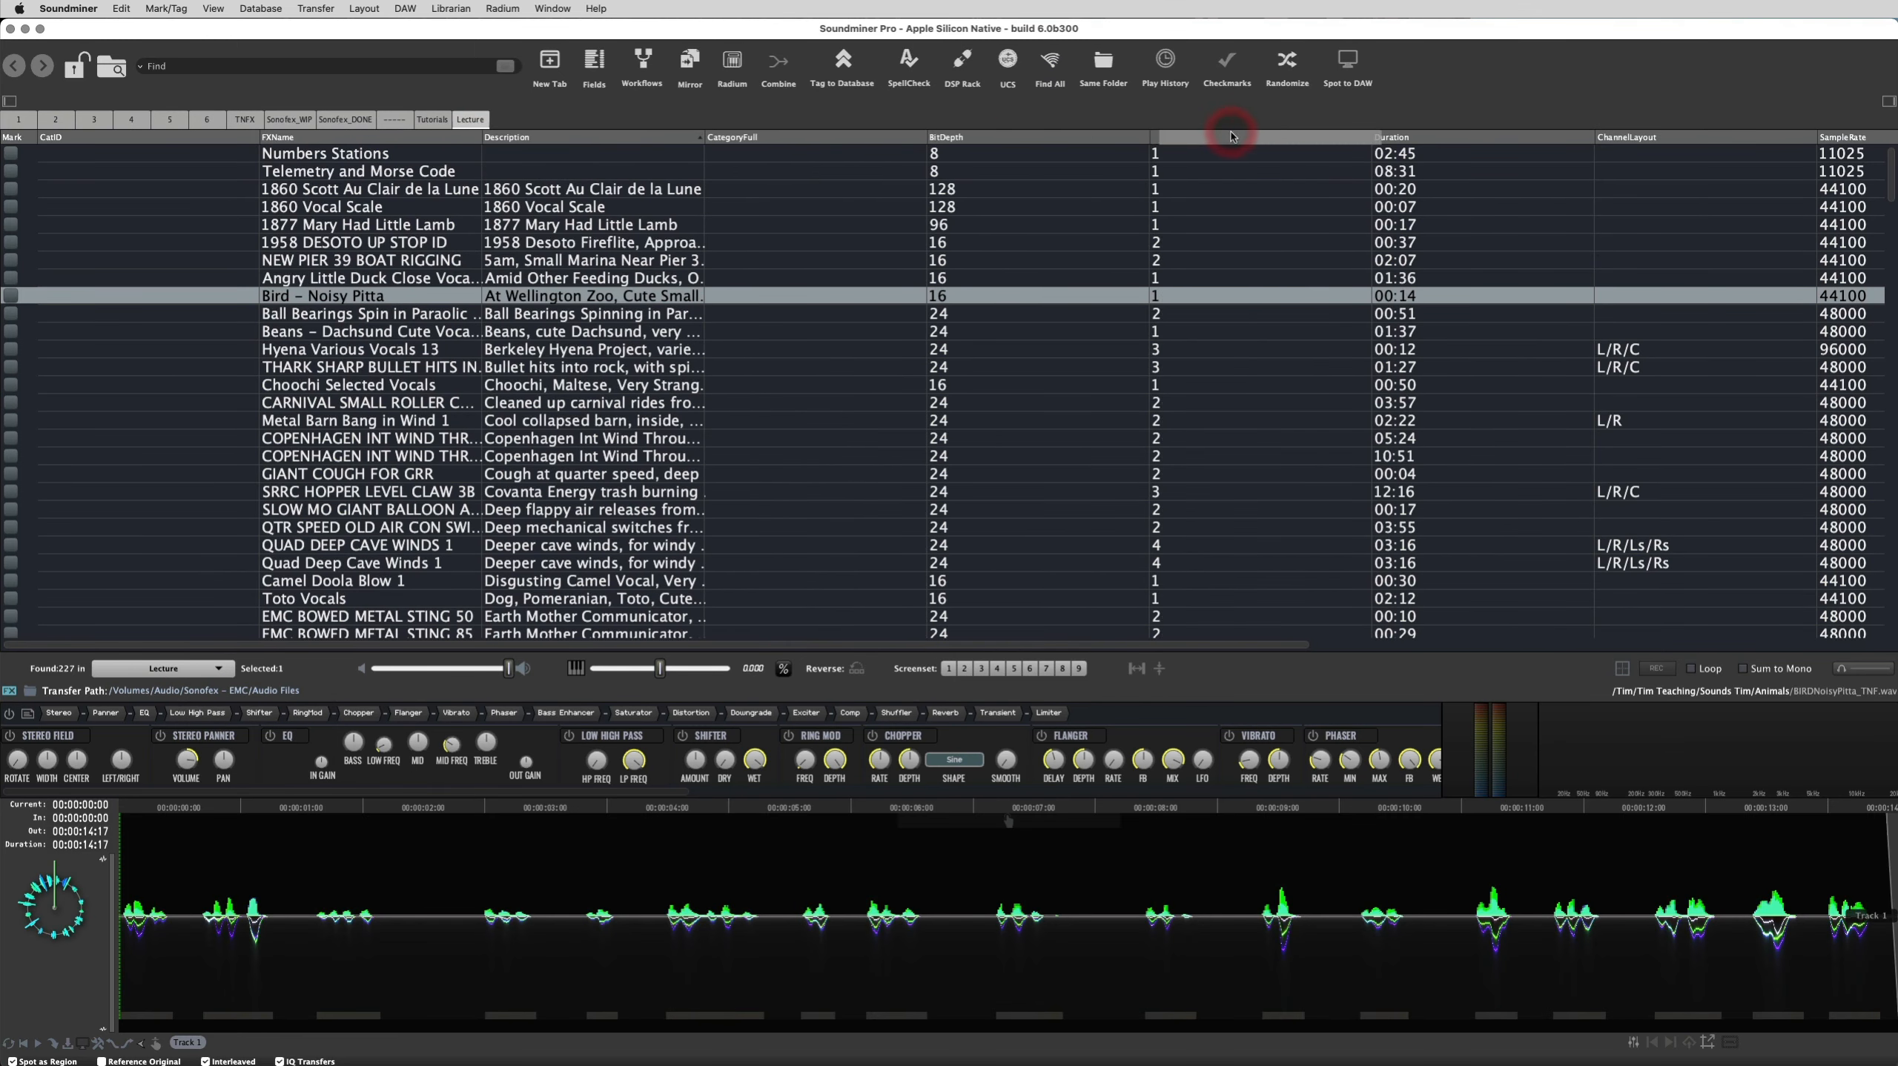
left_click(433, 120)
left_click(475, 119)
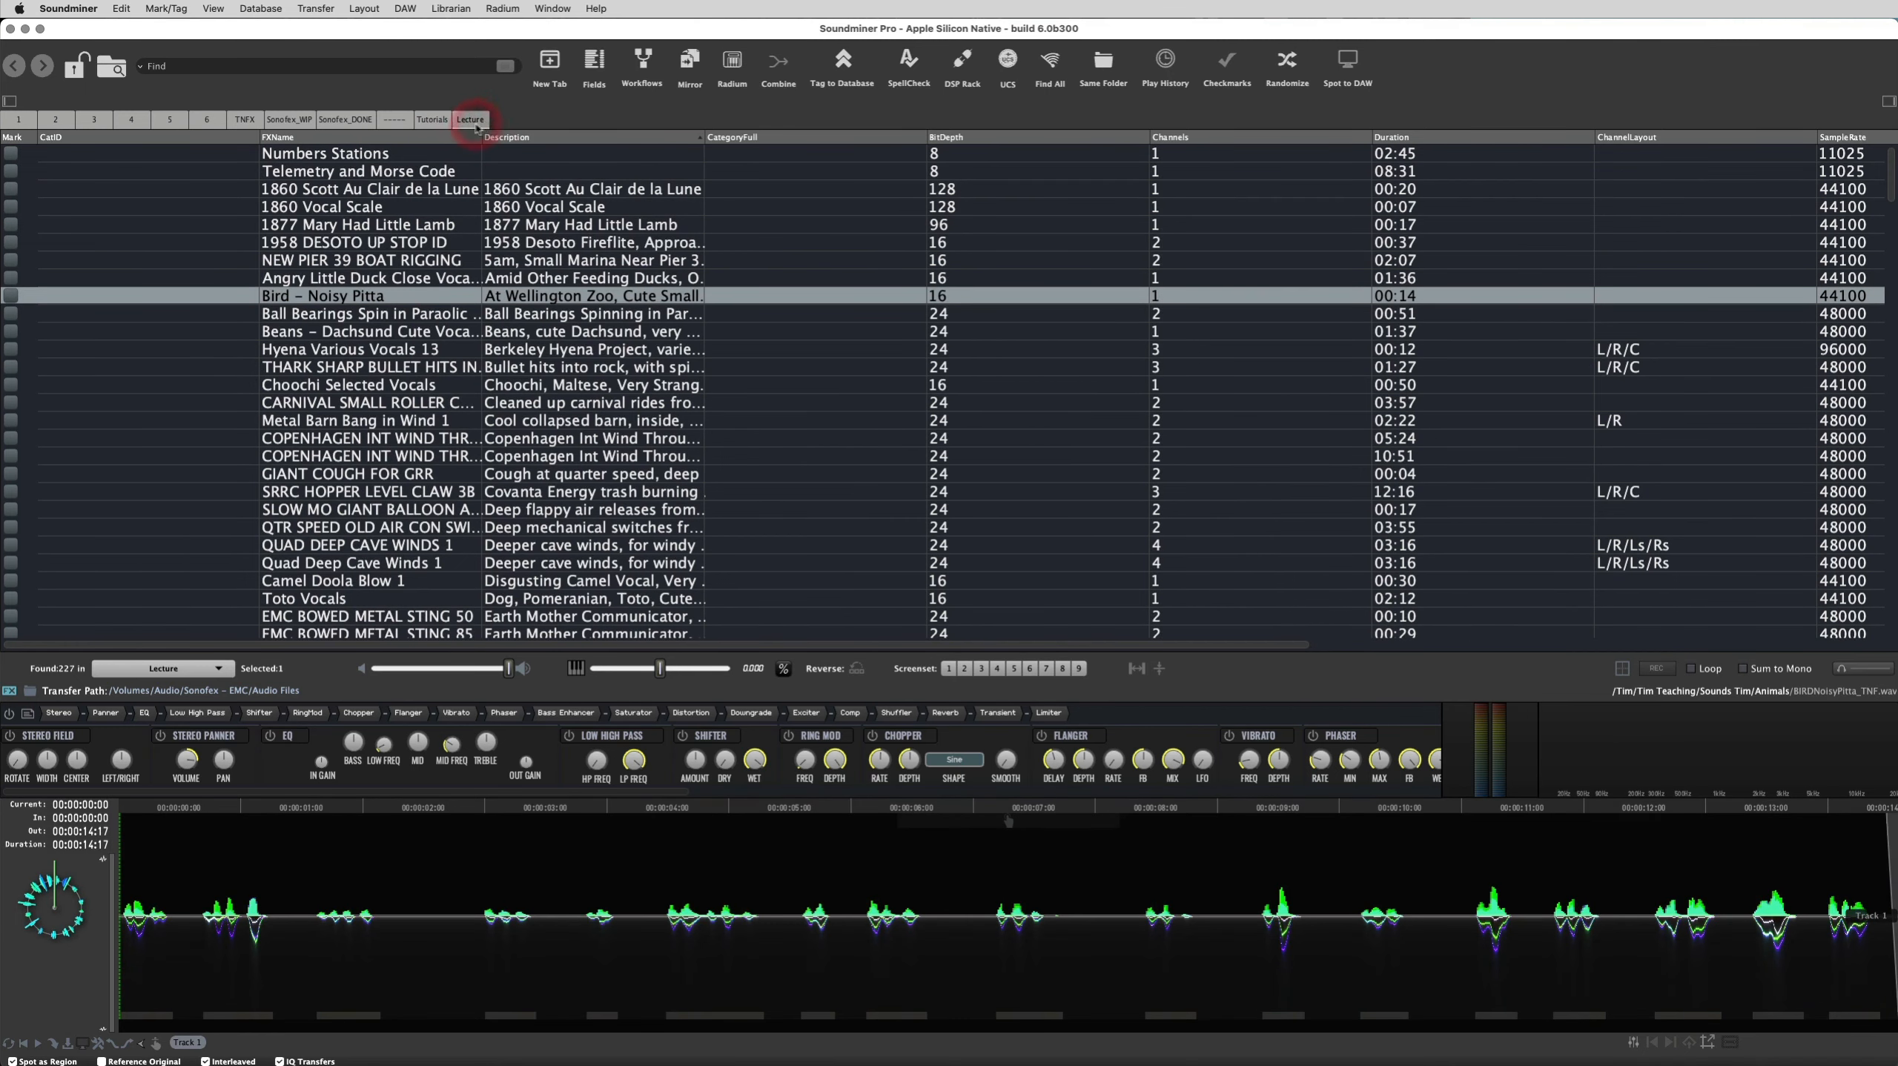
Move the Lecture tab one place to the left, then back to the right of Tutorials
right_click(475, 126)
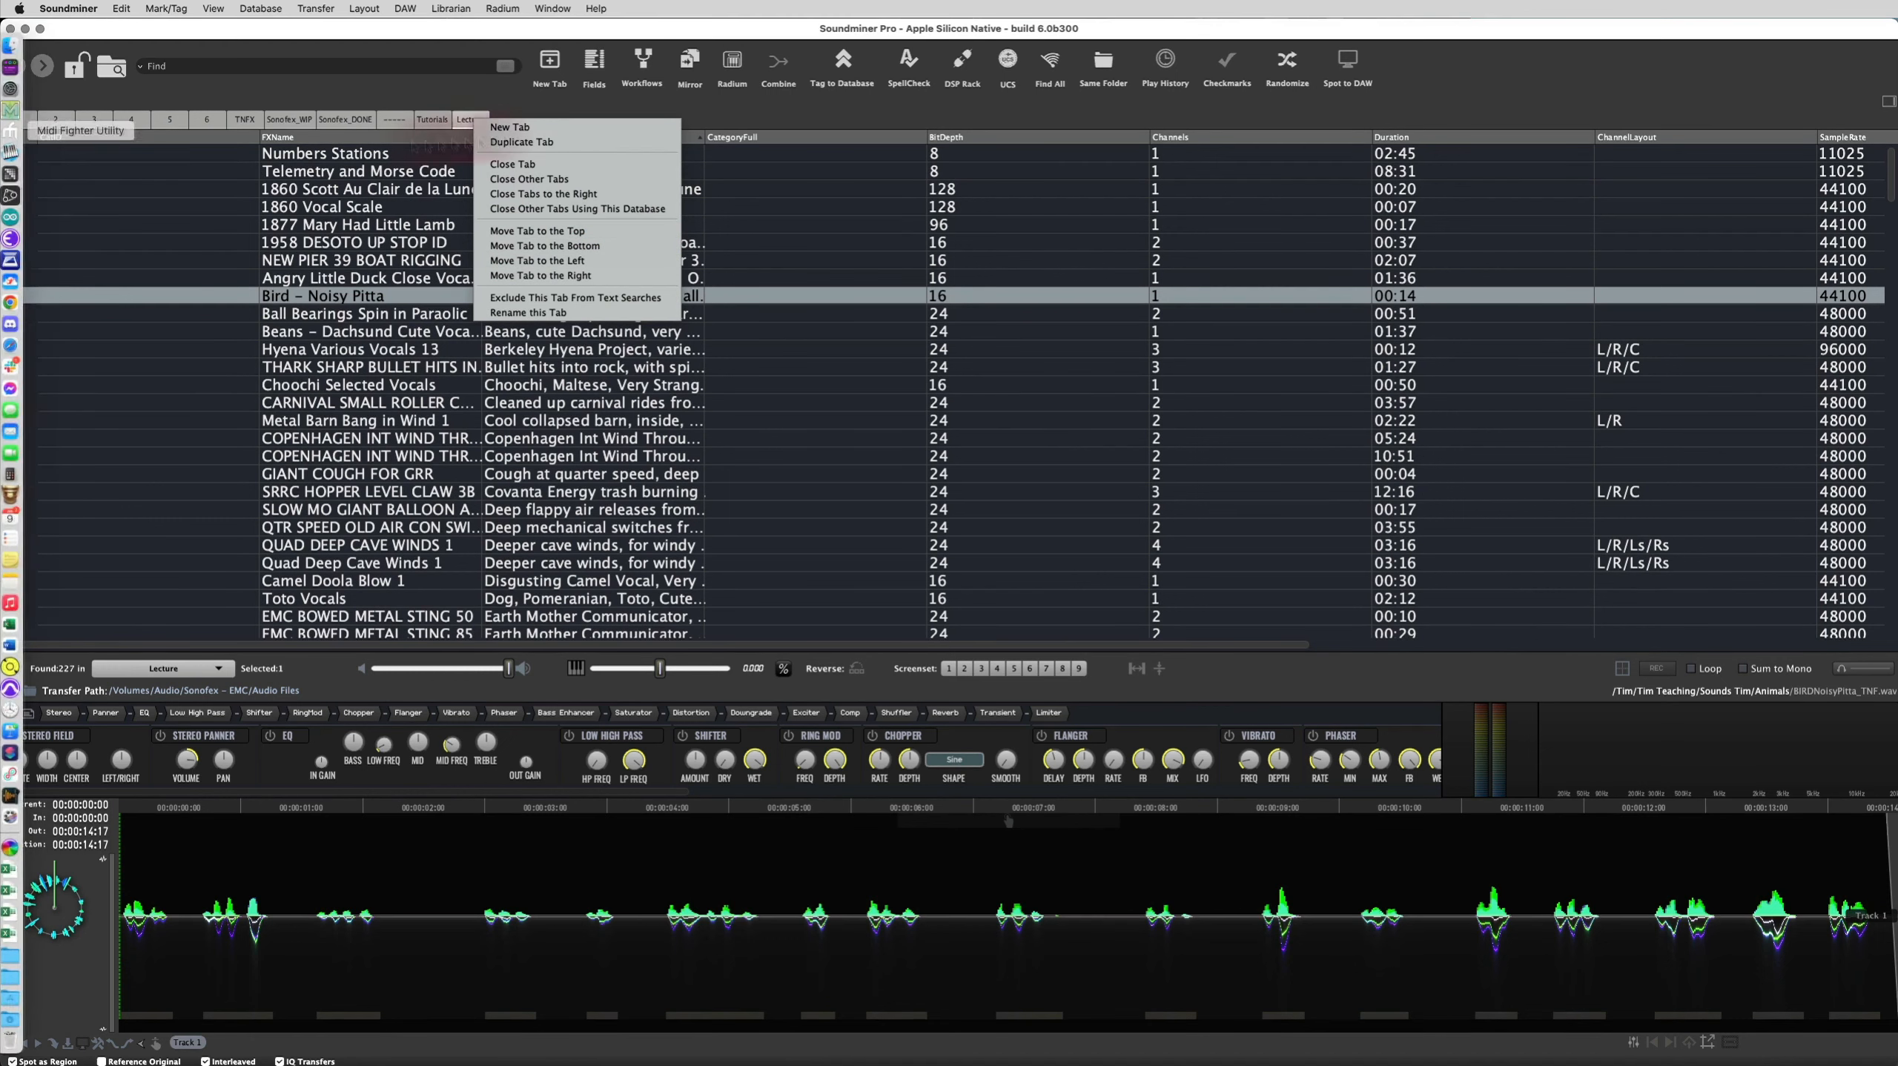
left_click(609, 267)
right_click(425, 121)
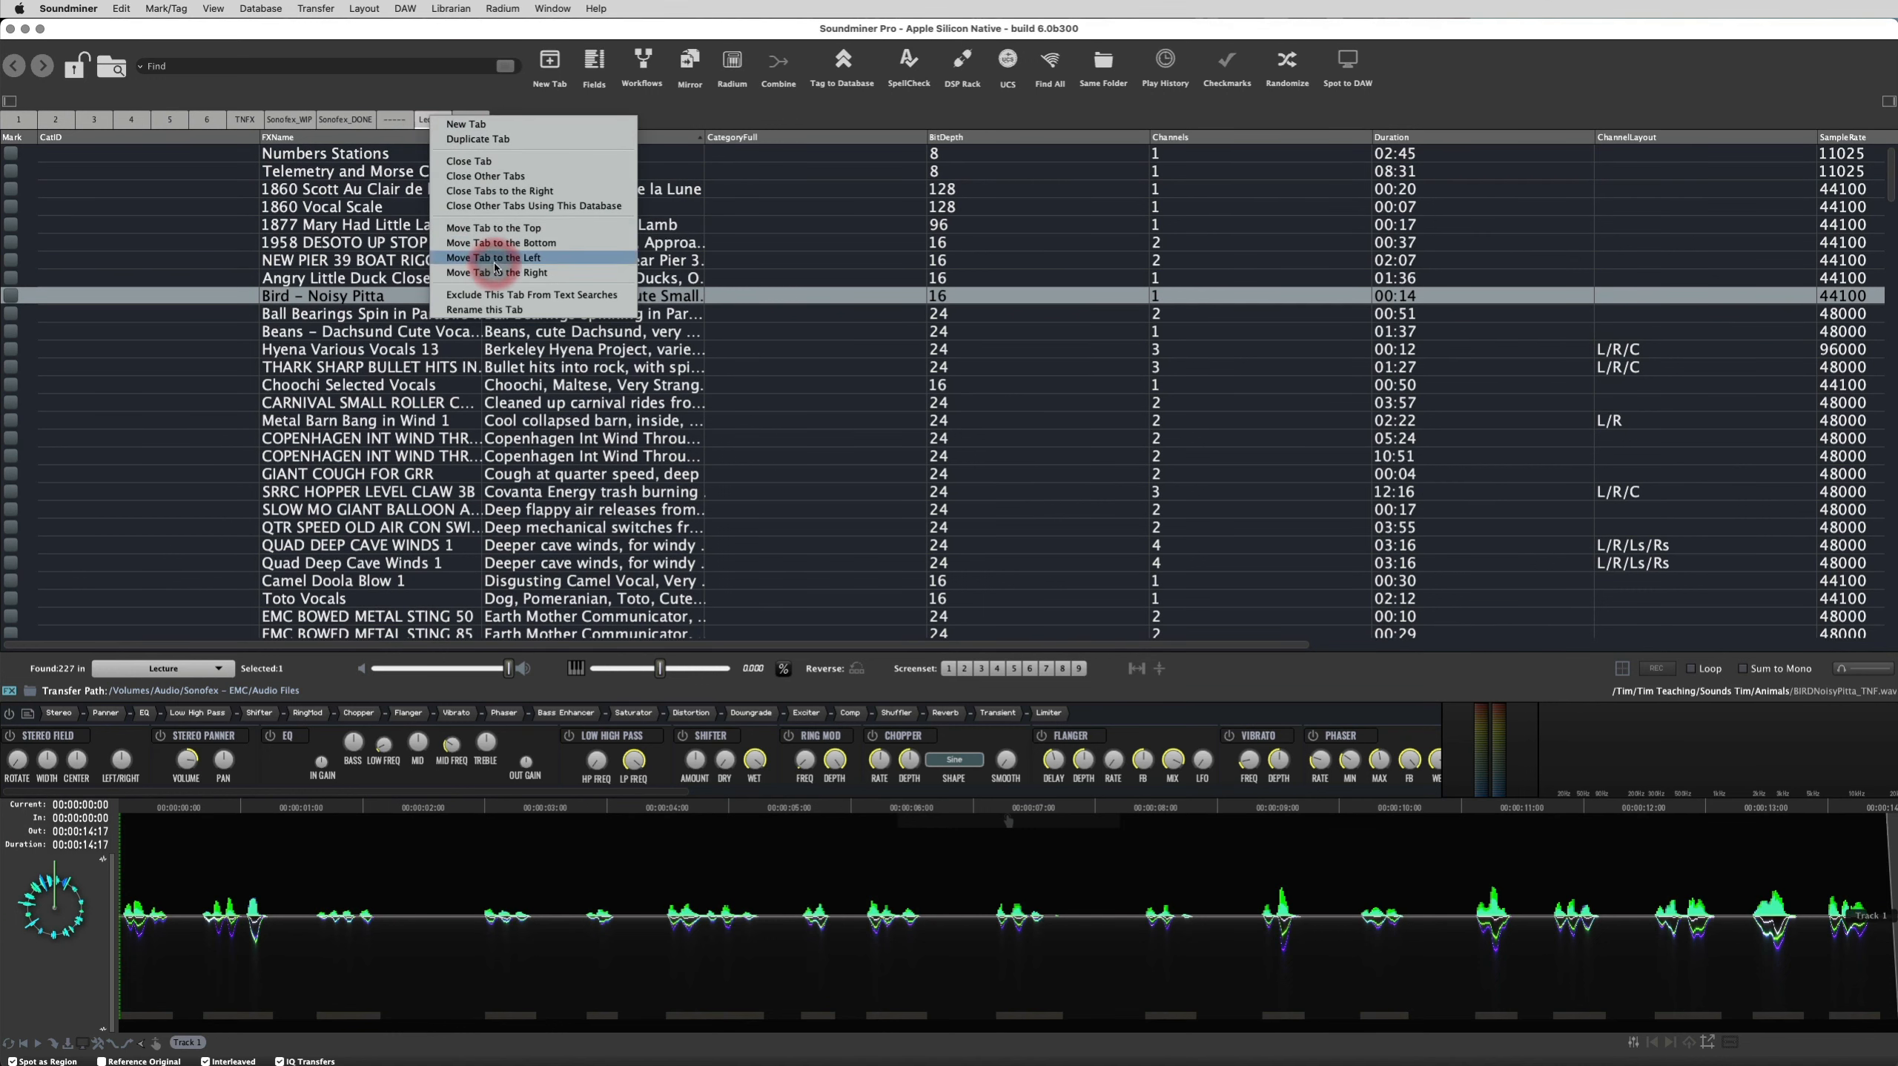
left_click(497, 272)
right_click(463, 119)
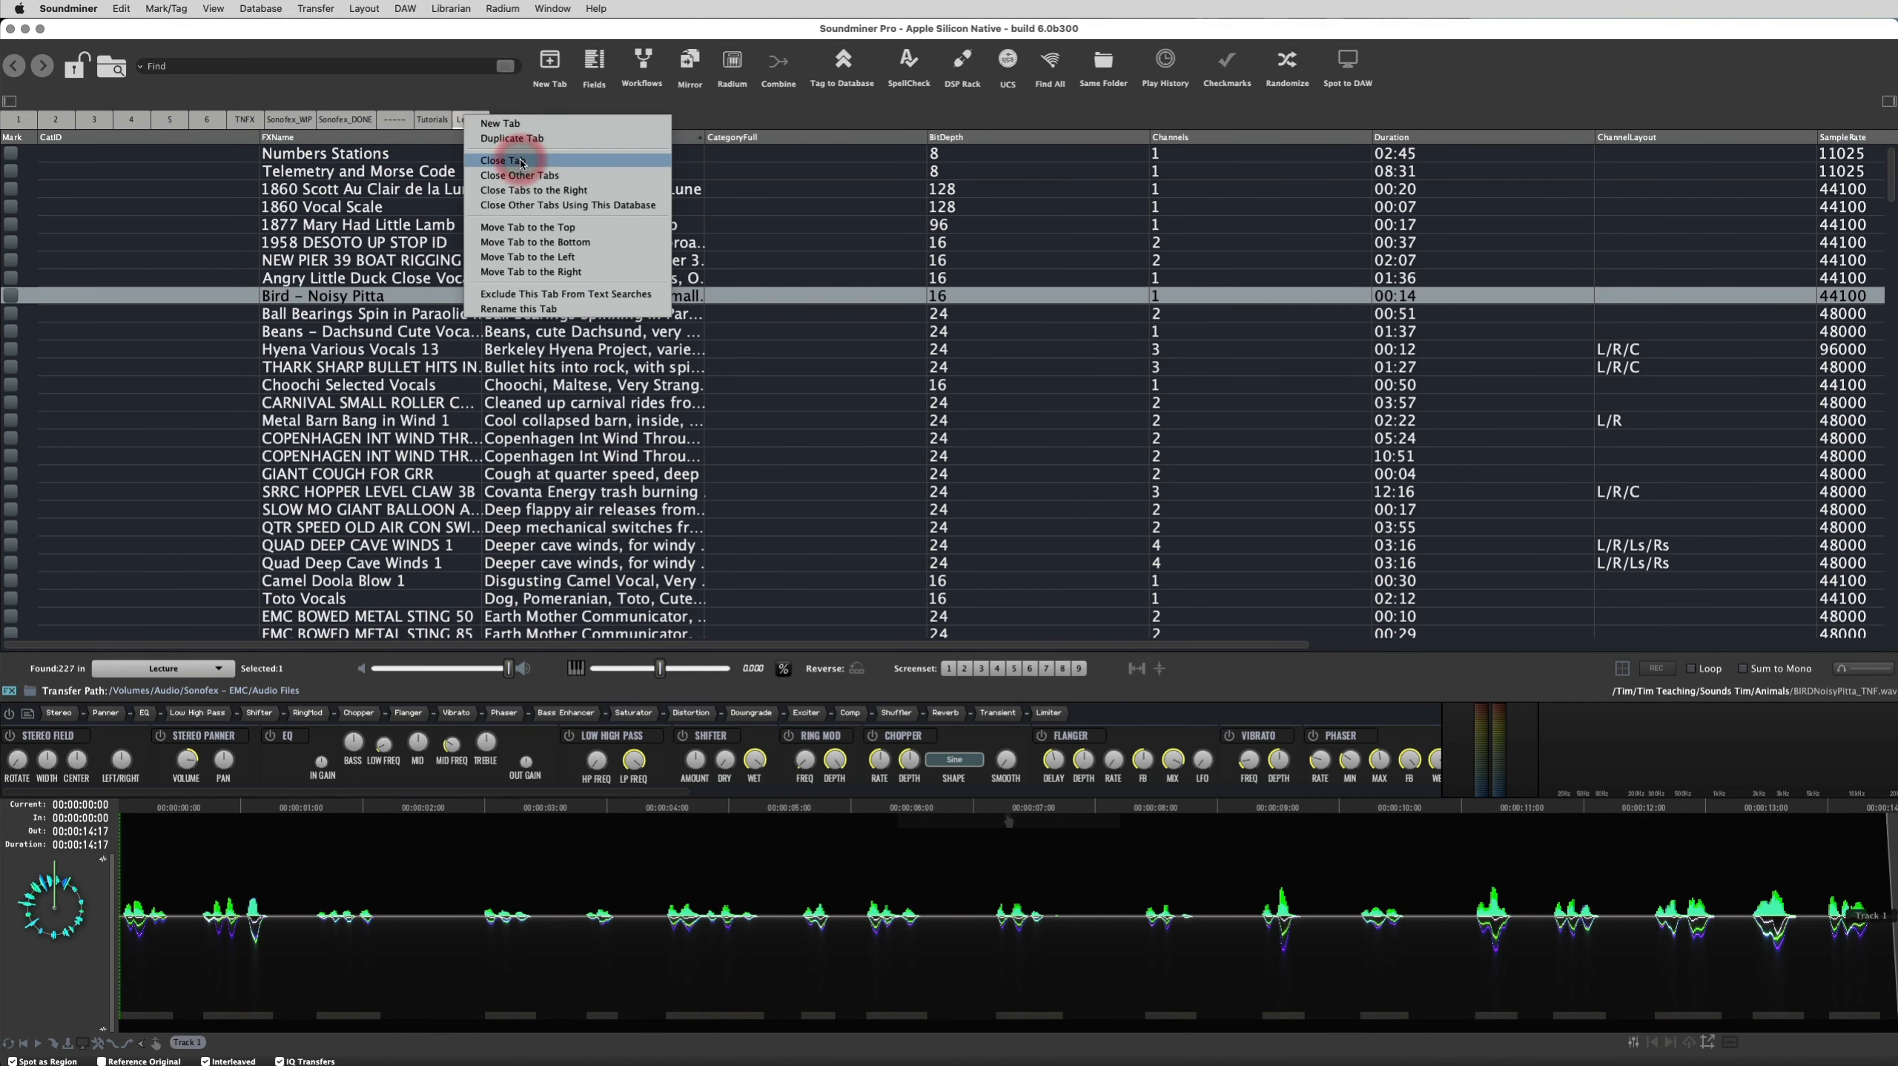
left_click(605, 103)
Close all tabs other than the original Tutorials tab
left_click(437, 120)
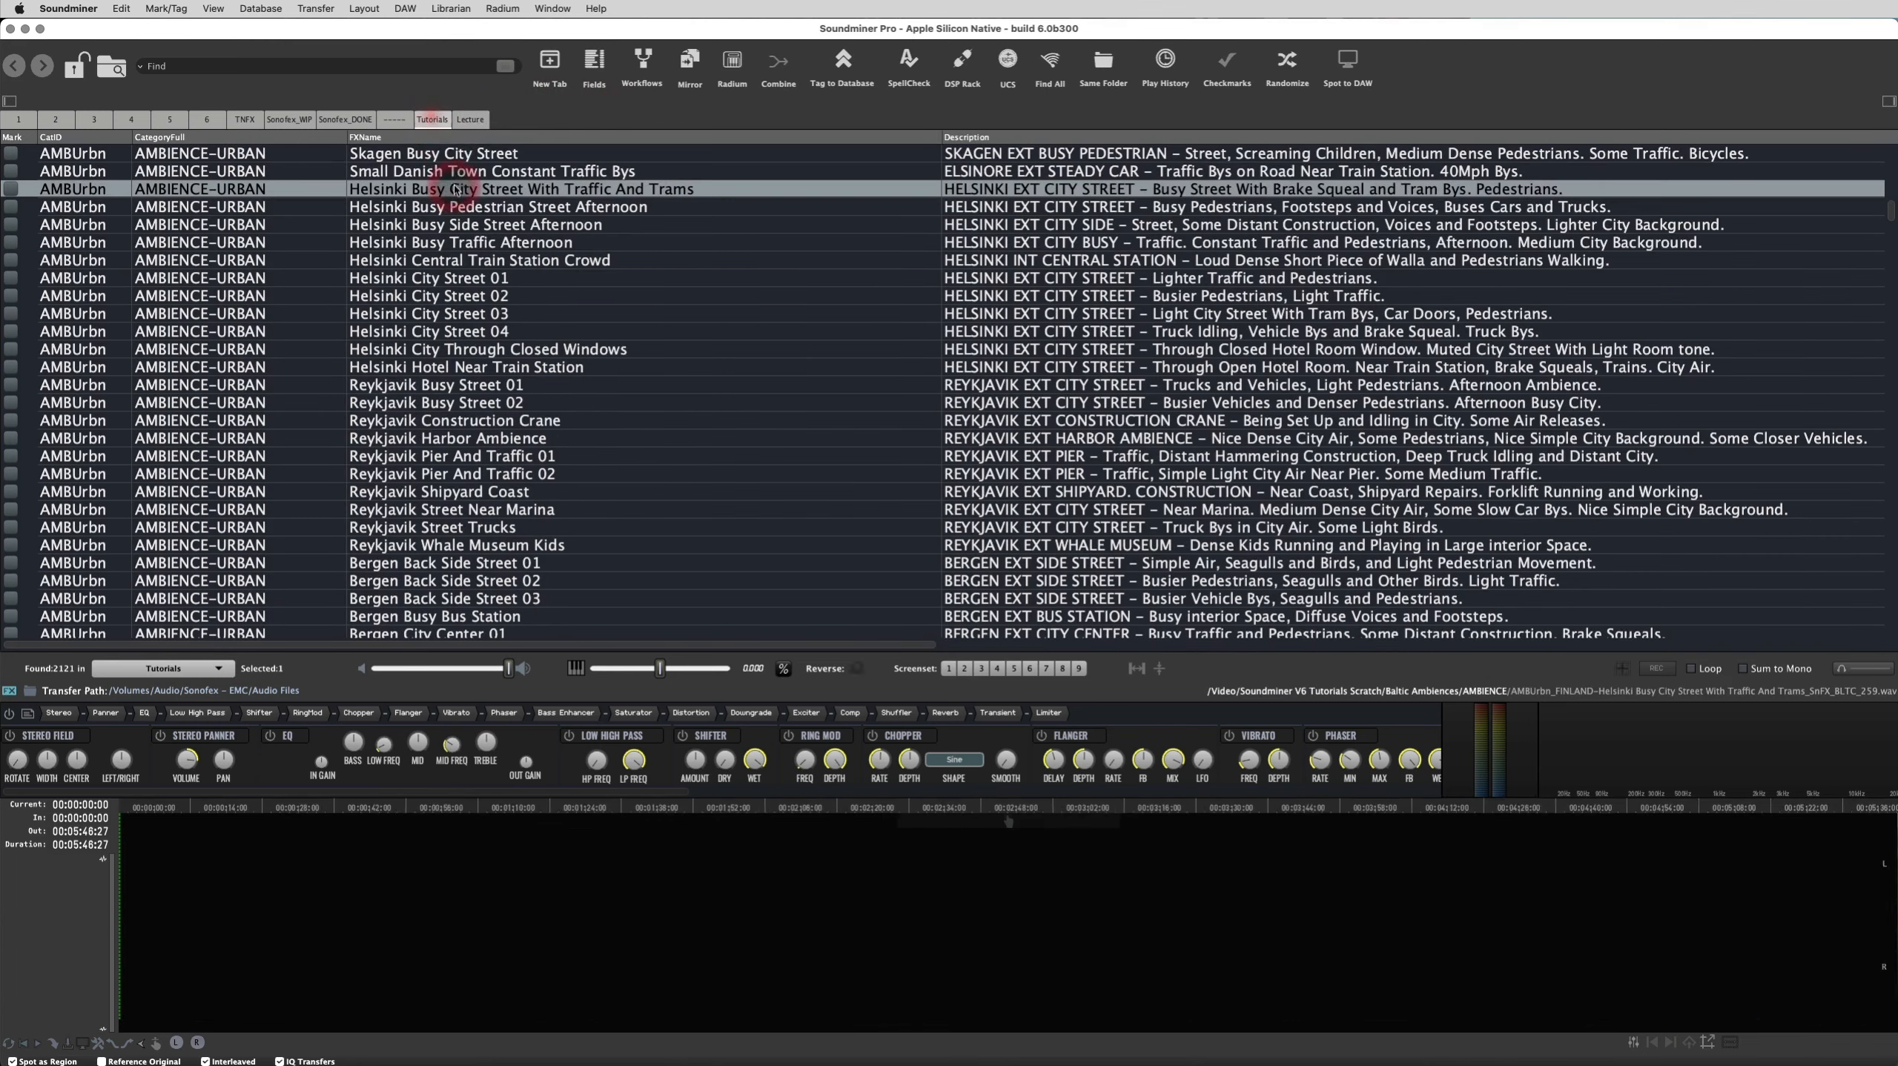
right_click(434, 119)
left_click(490, 184)
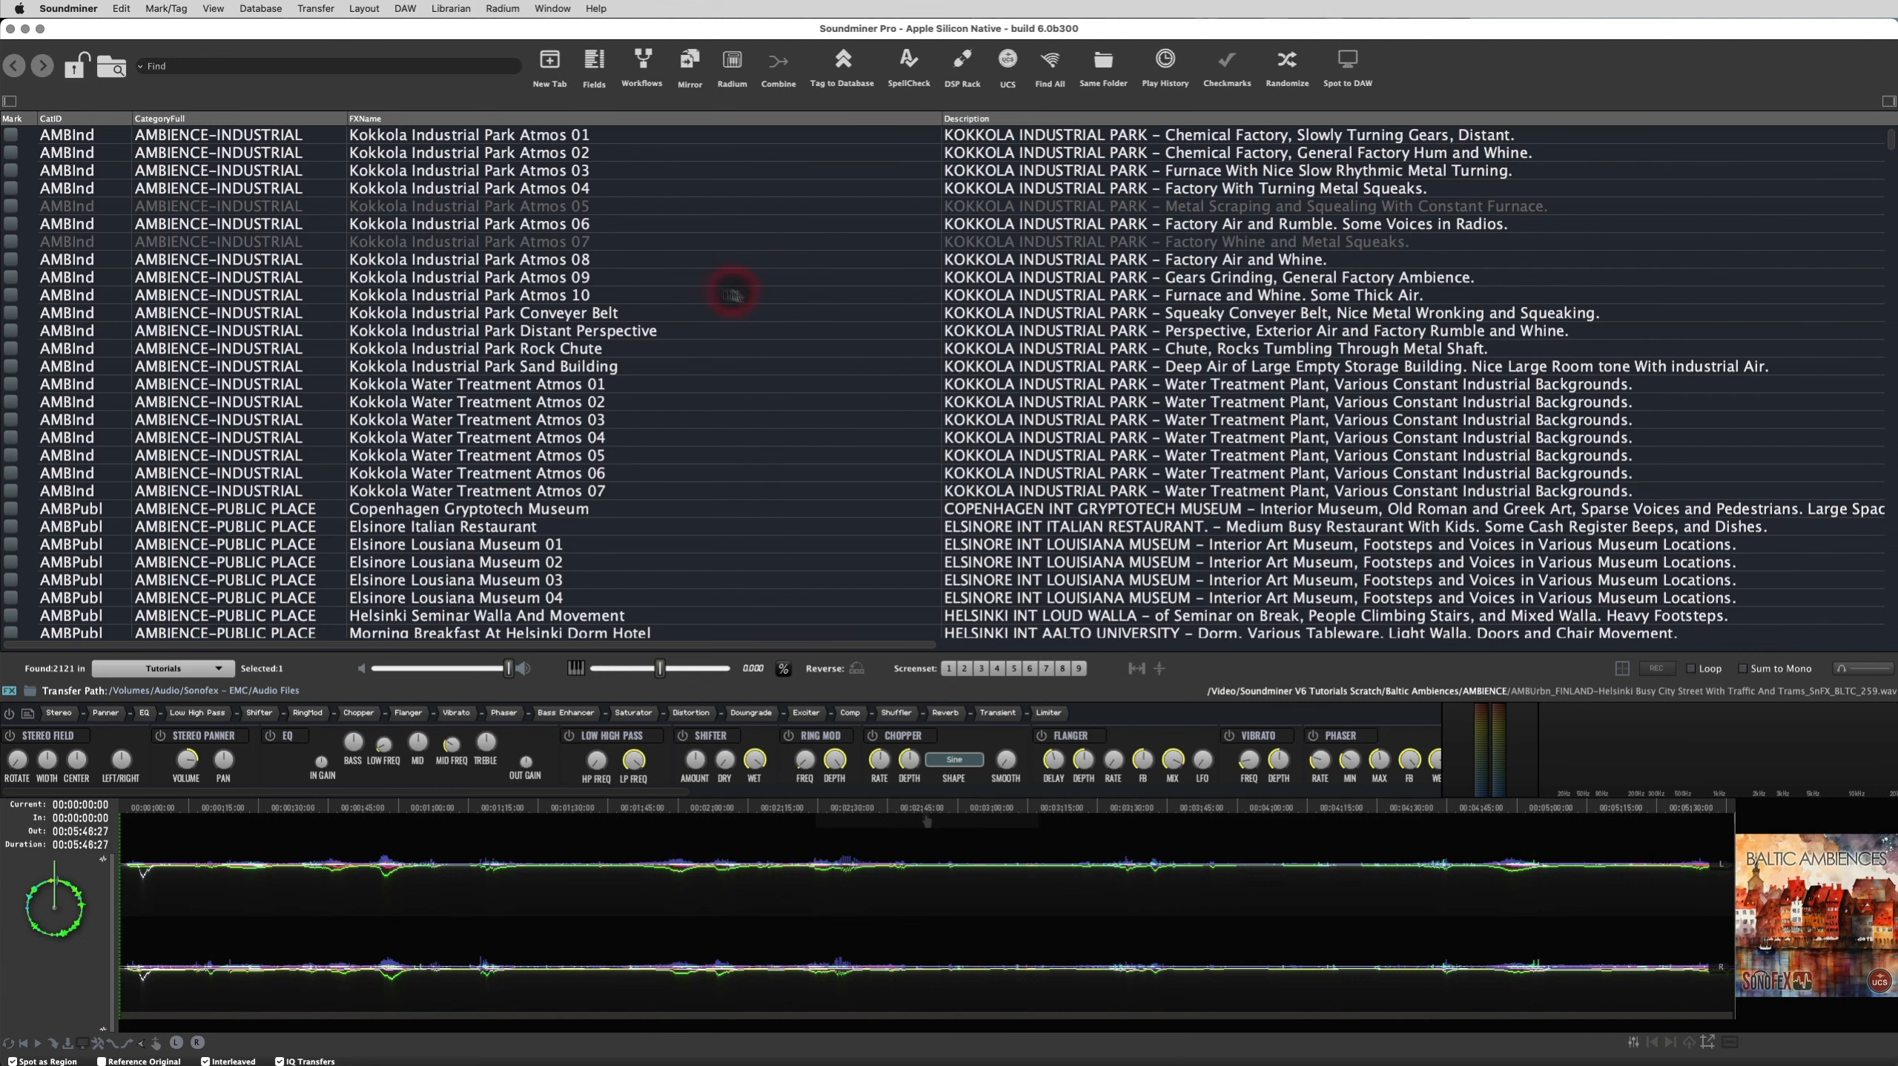
Add new tabs until eight Tutorials tabs are open, and save the tab state
left_click(550, 64)
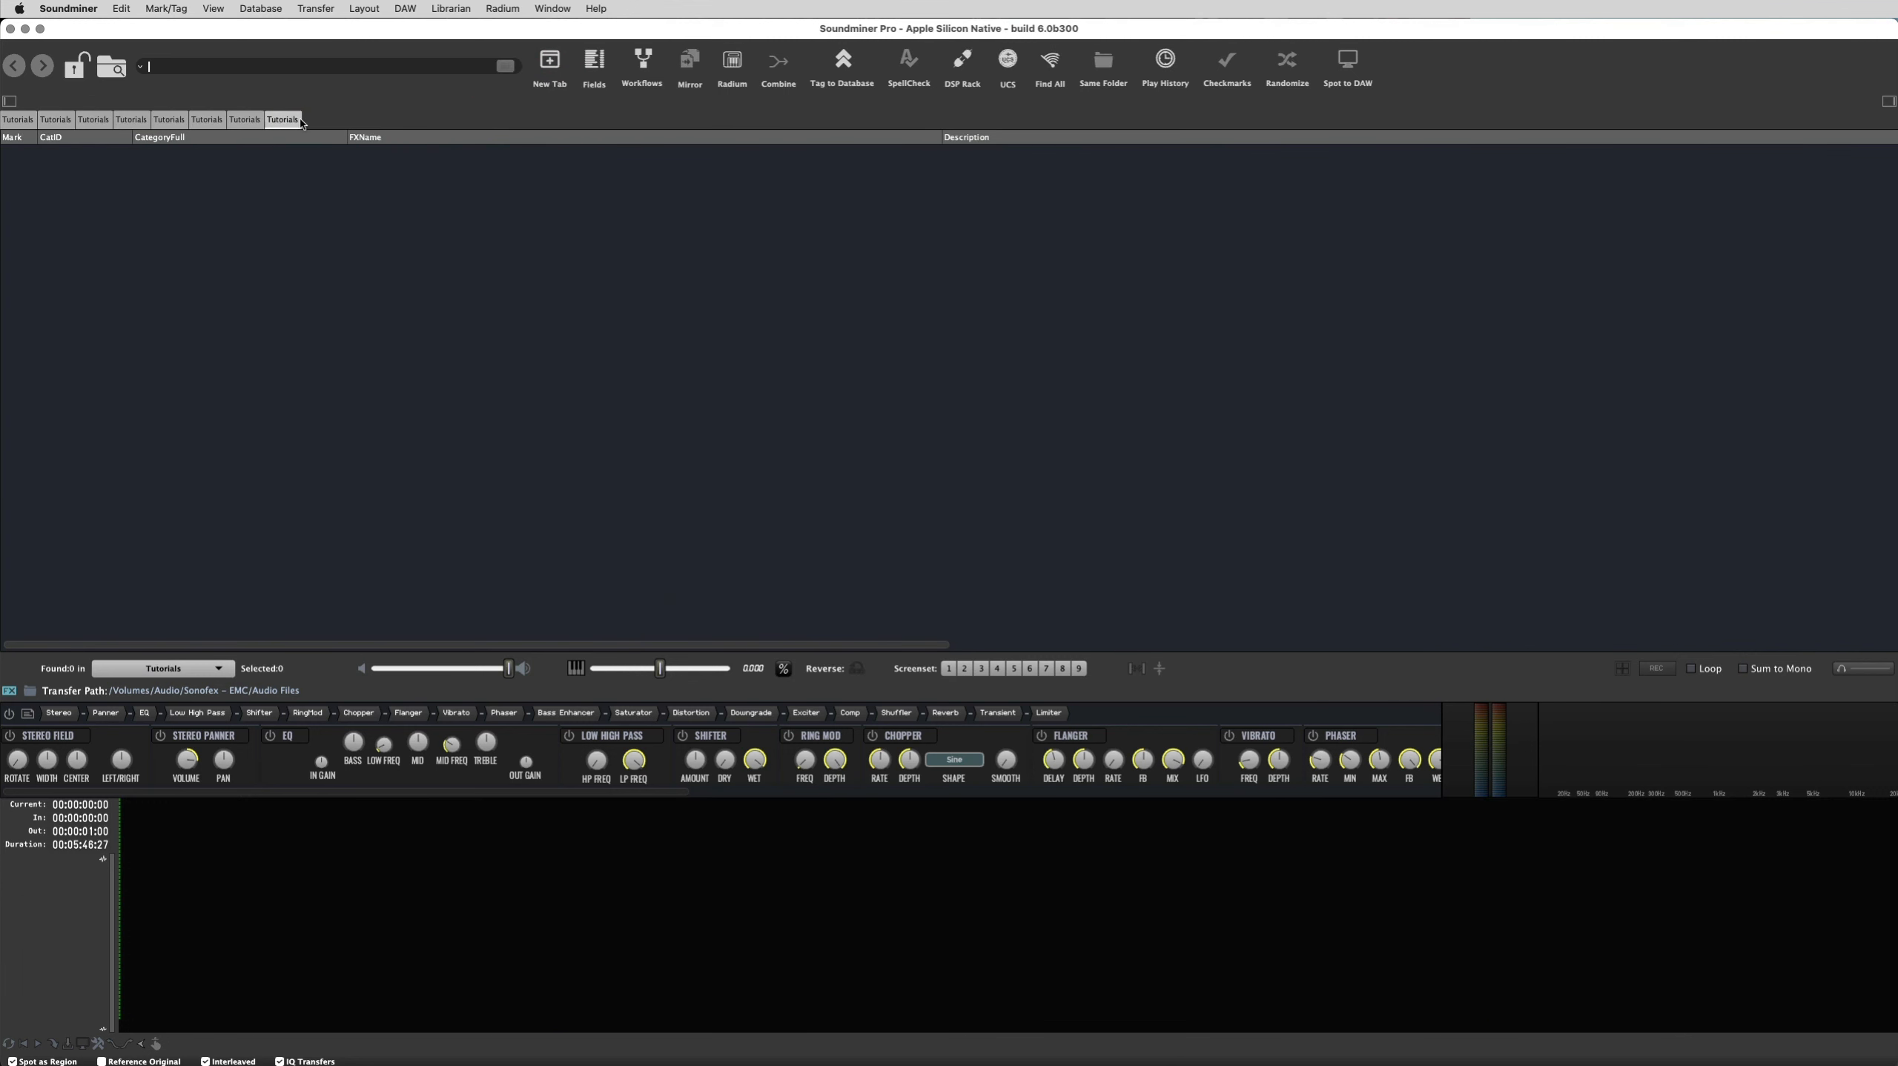
left_click(363, 9)
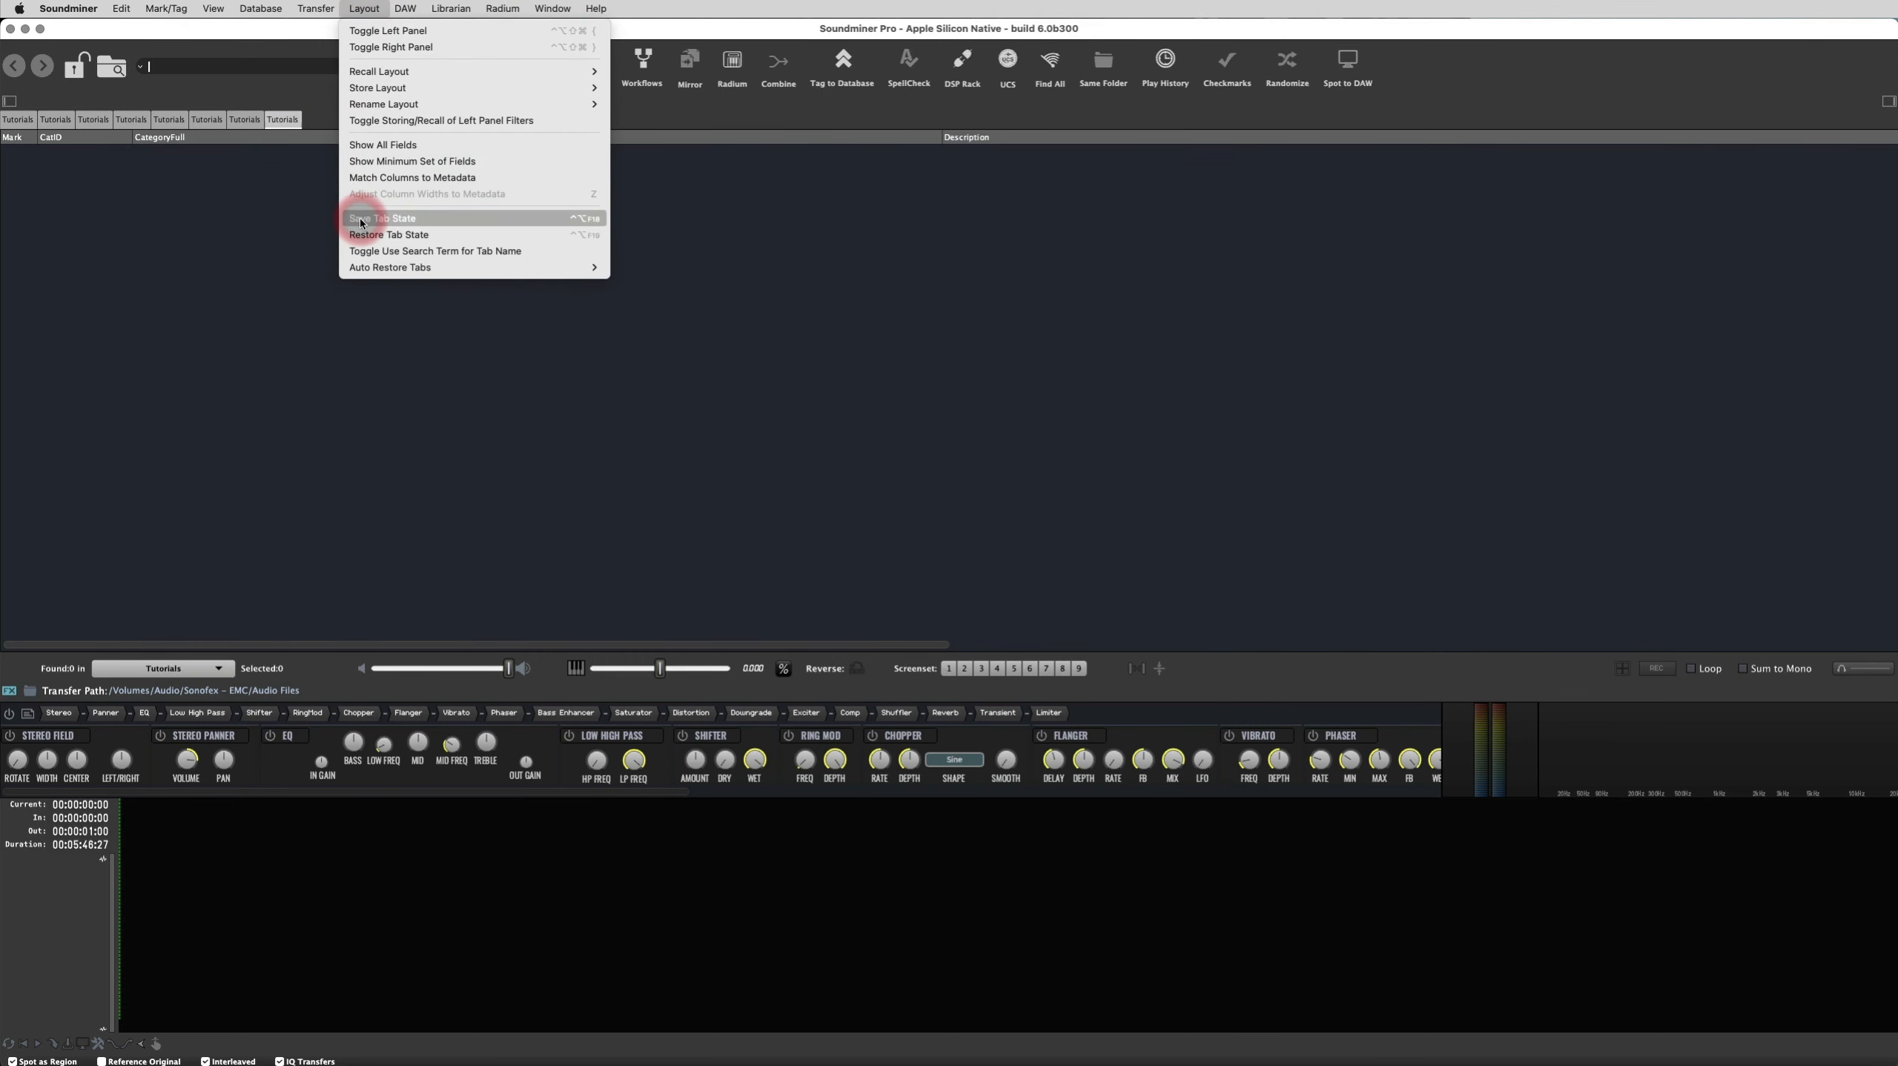
left_click(361, 222)
left_click_drag(360, 222, 868, 263)
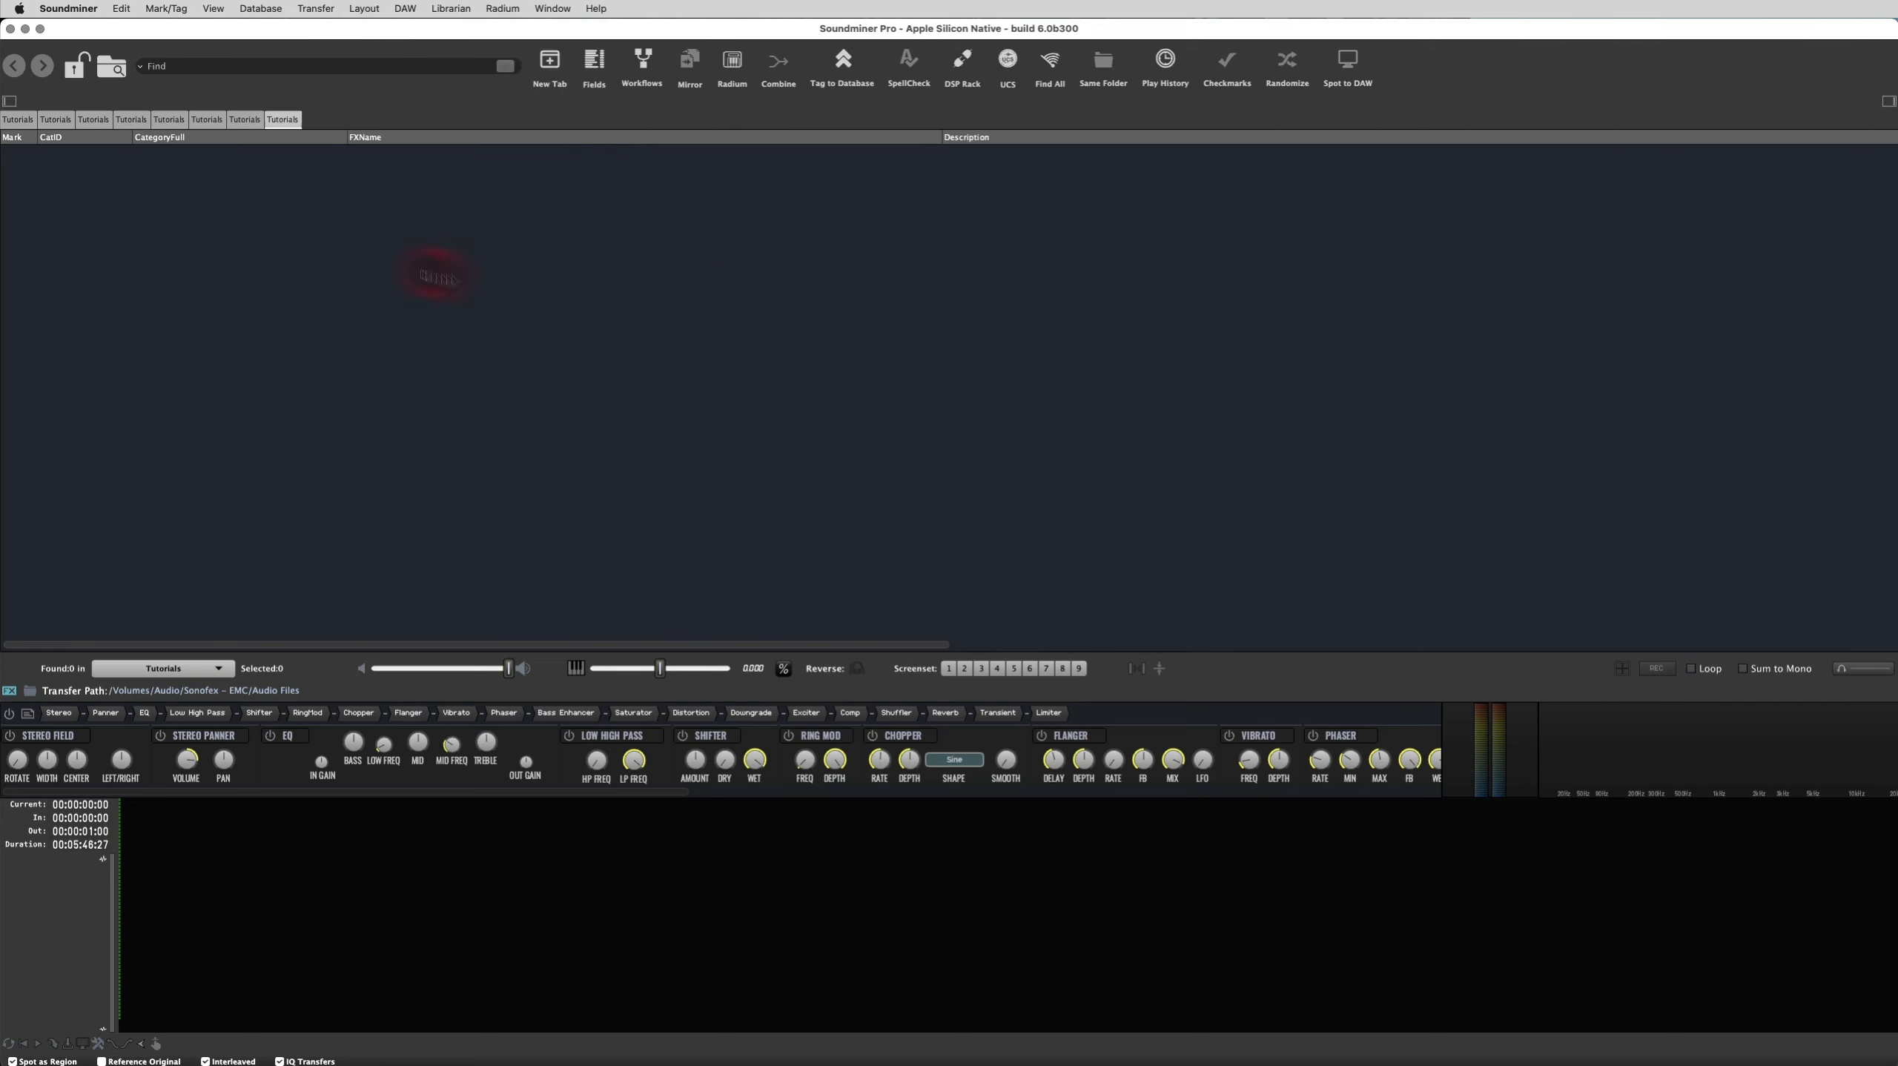
Rename the third Tutorials tab as Car
left_click(90, 119)
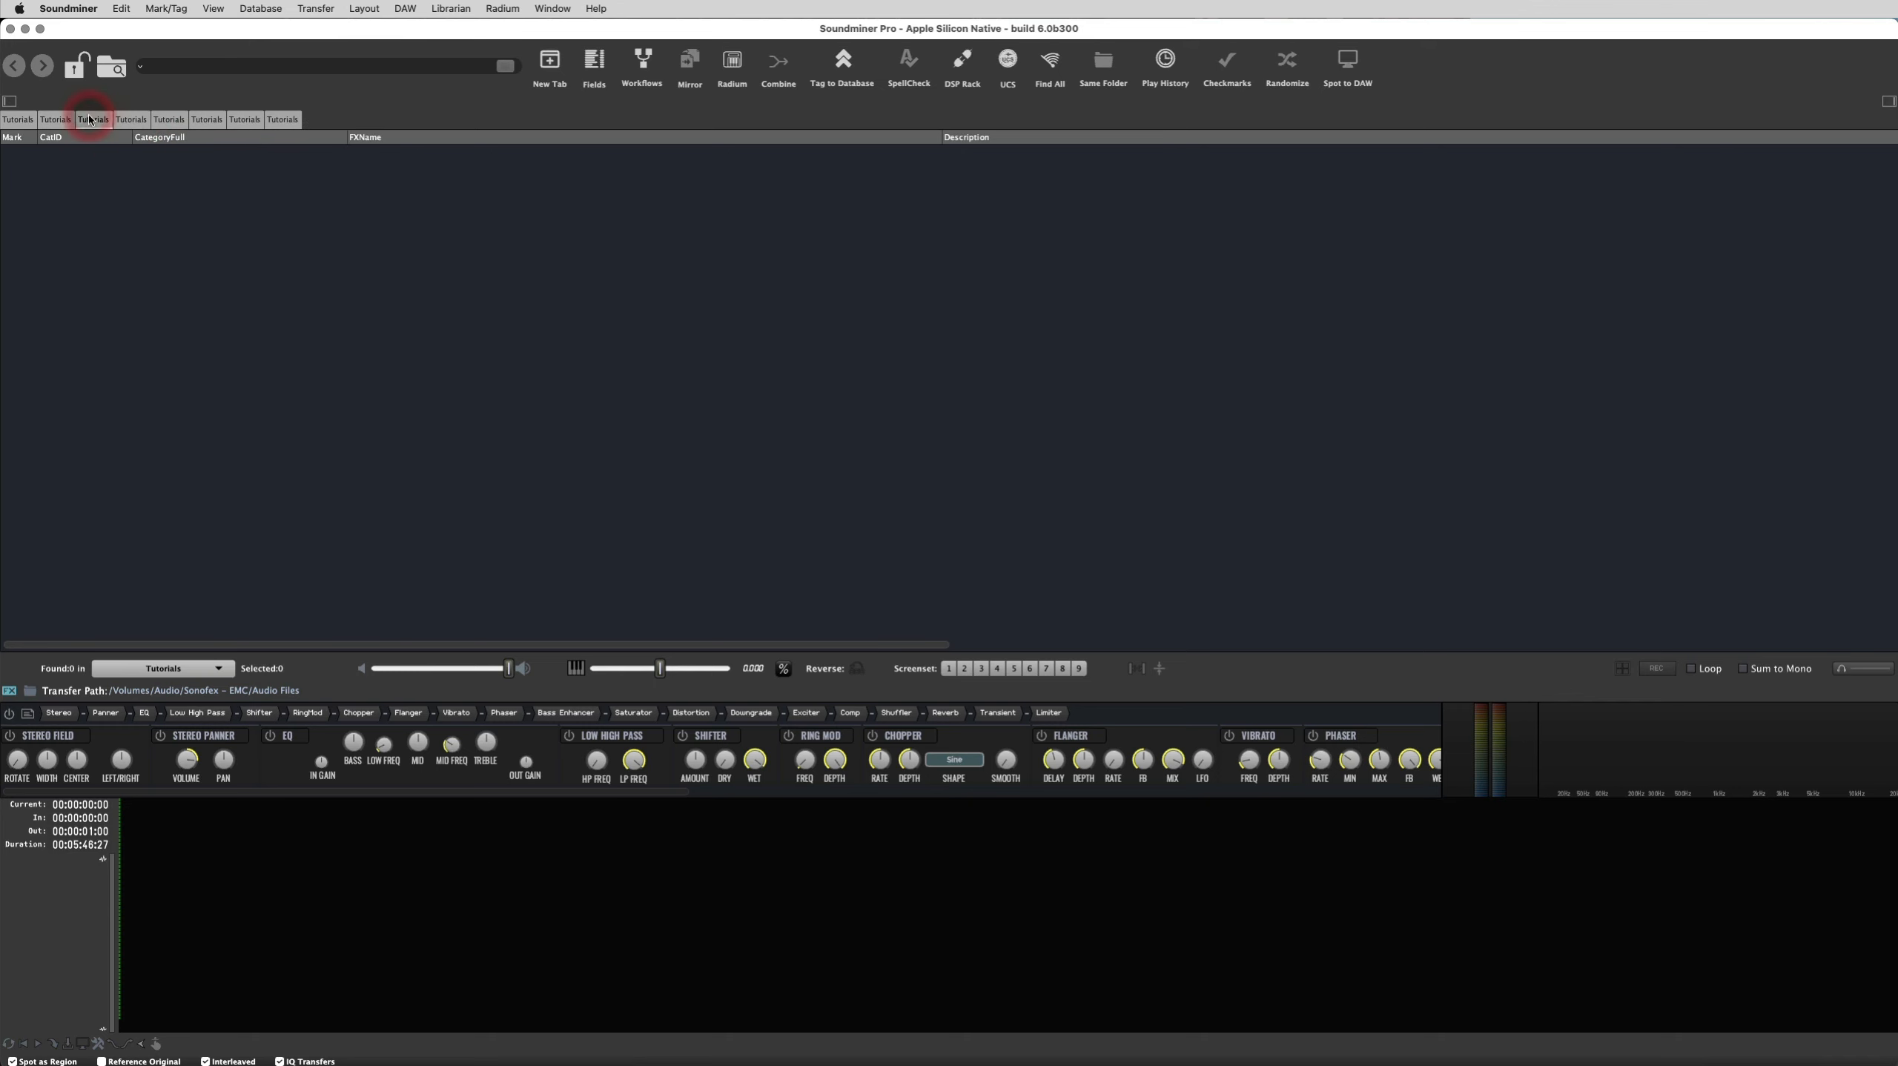
right_click(92, 122)
left_click(160, 310)
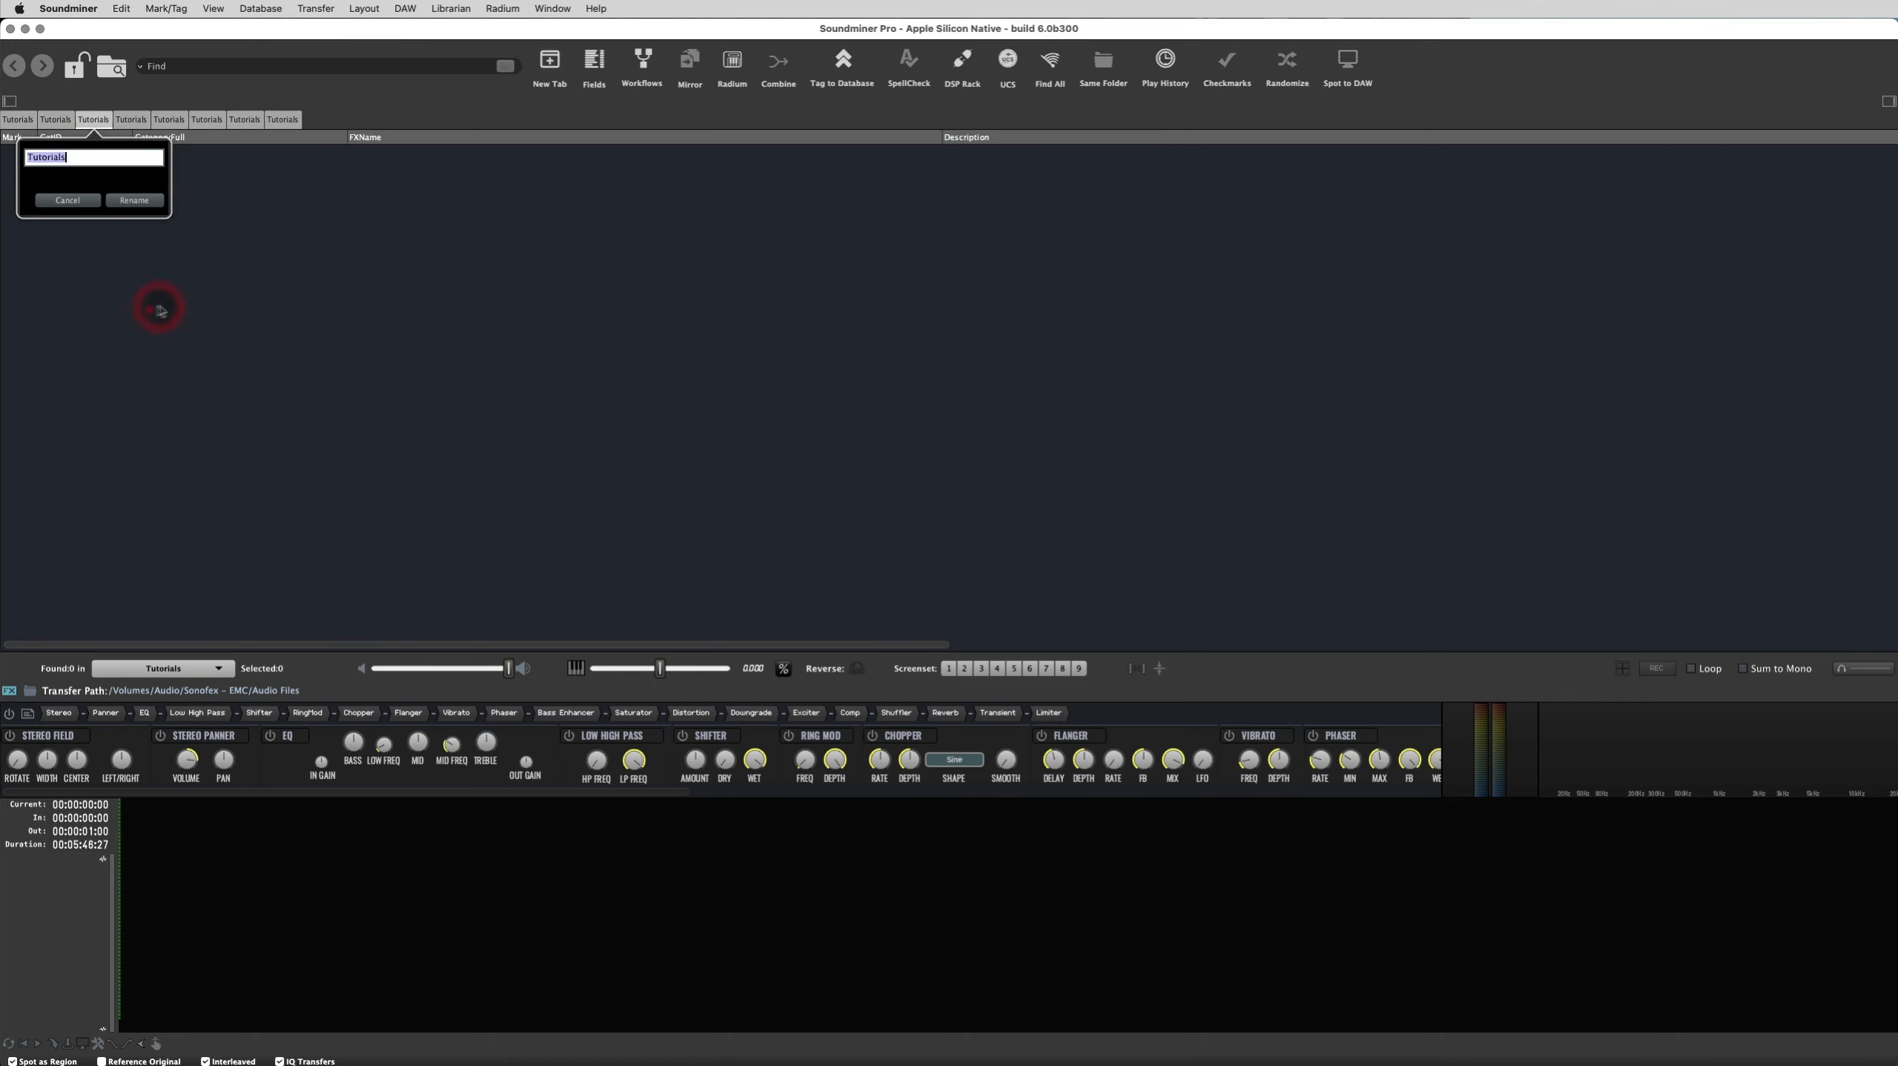
type("Car")
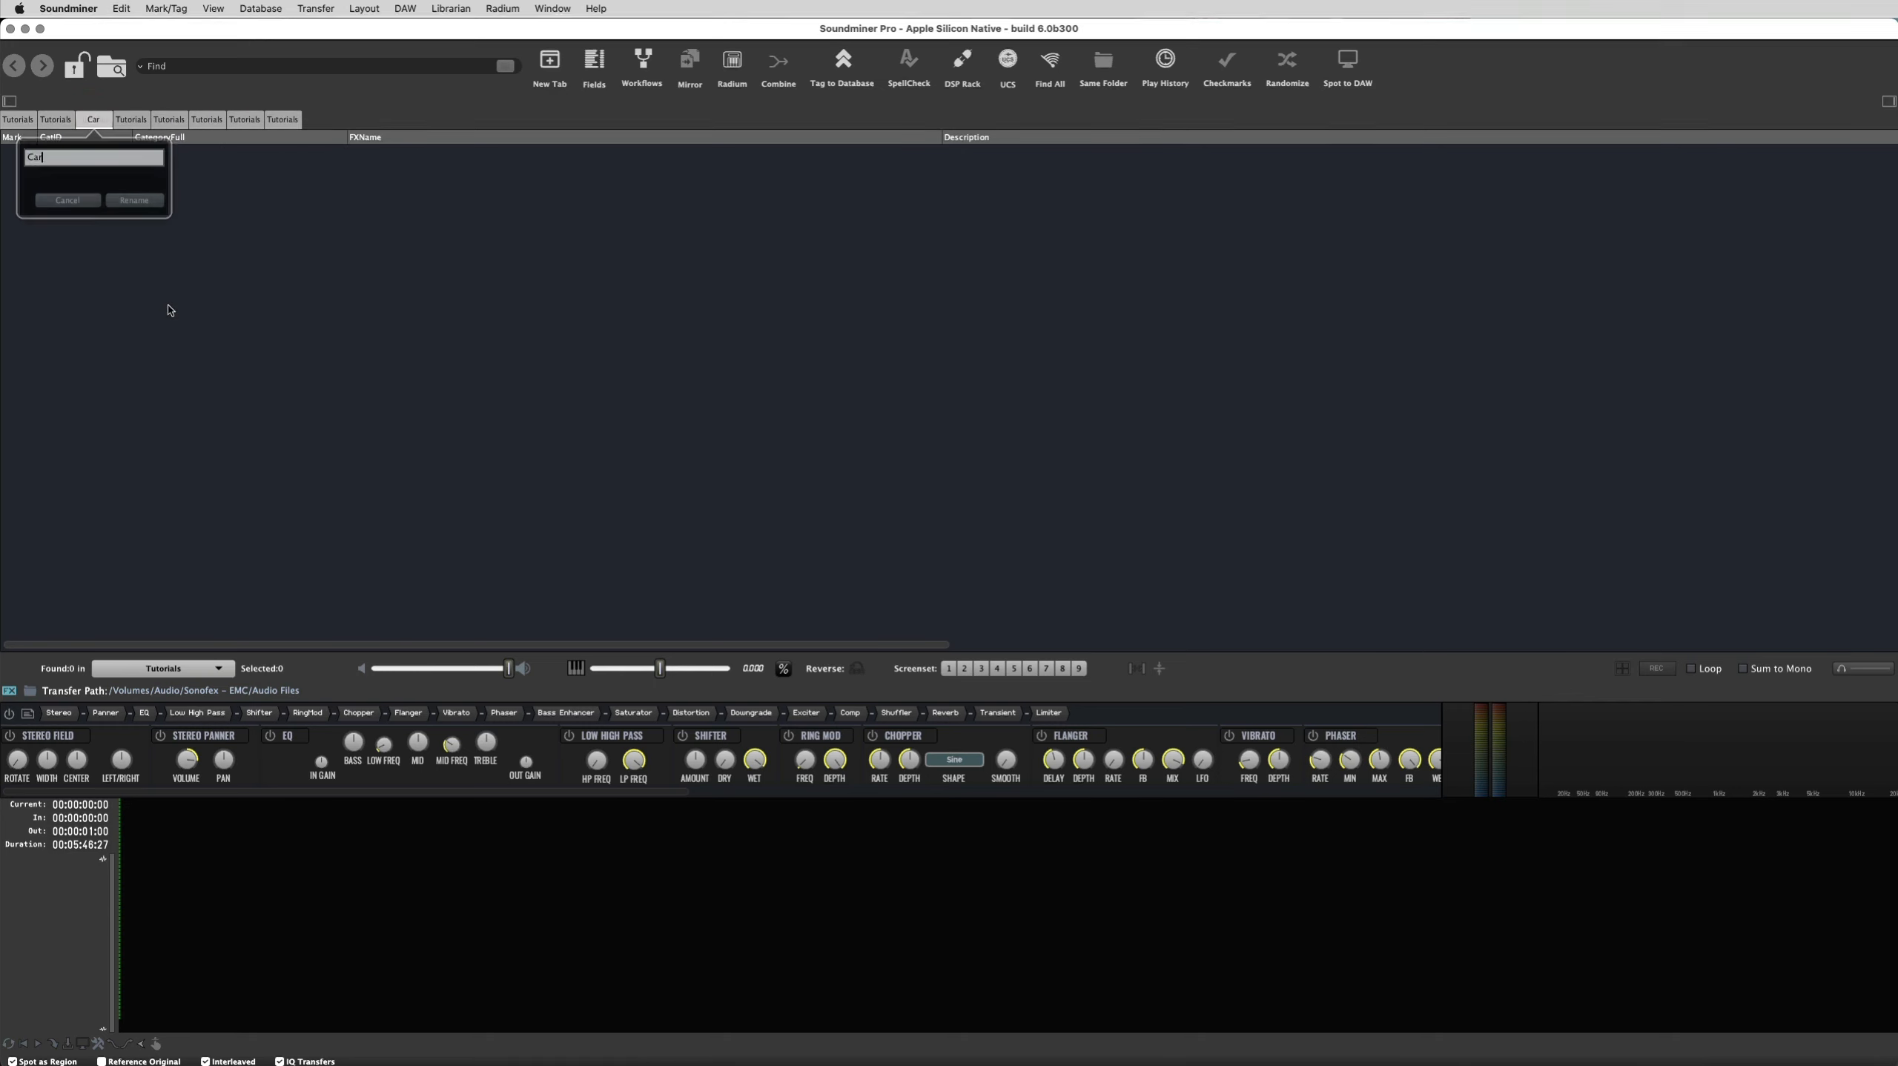
key("Return")
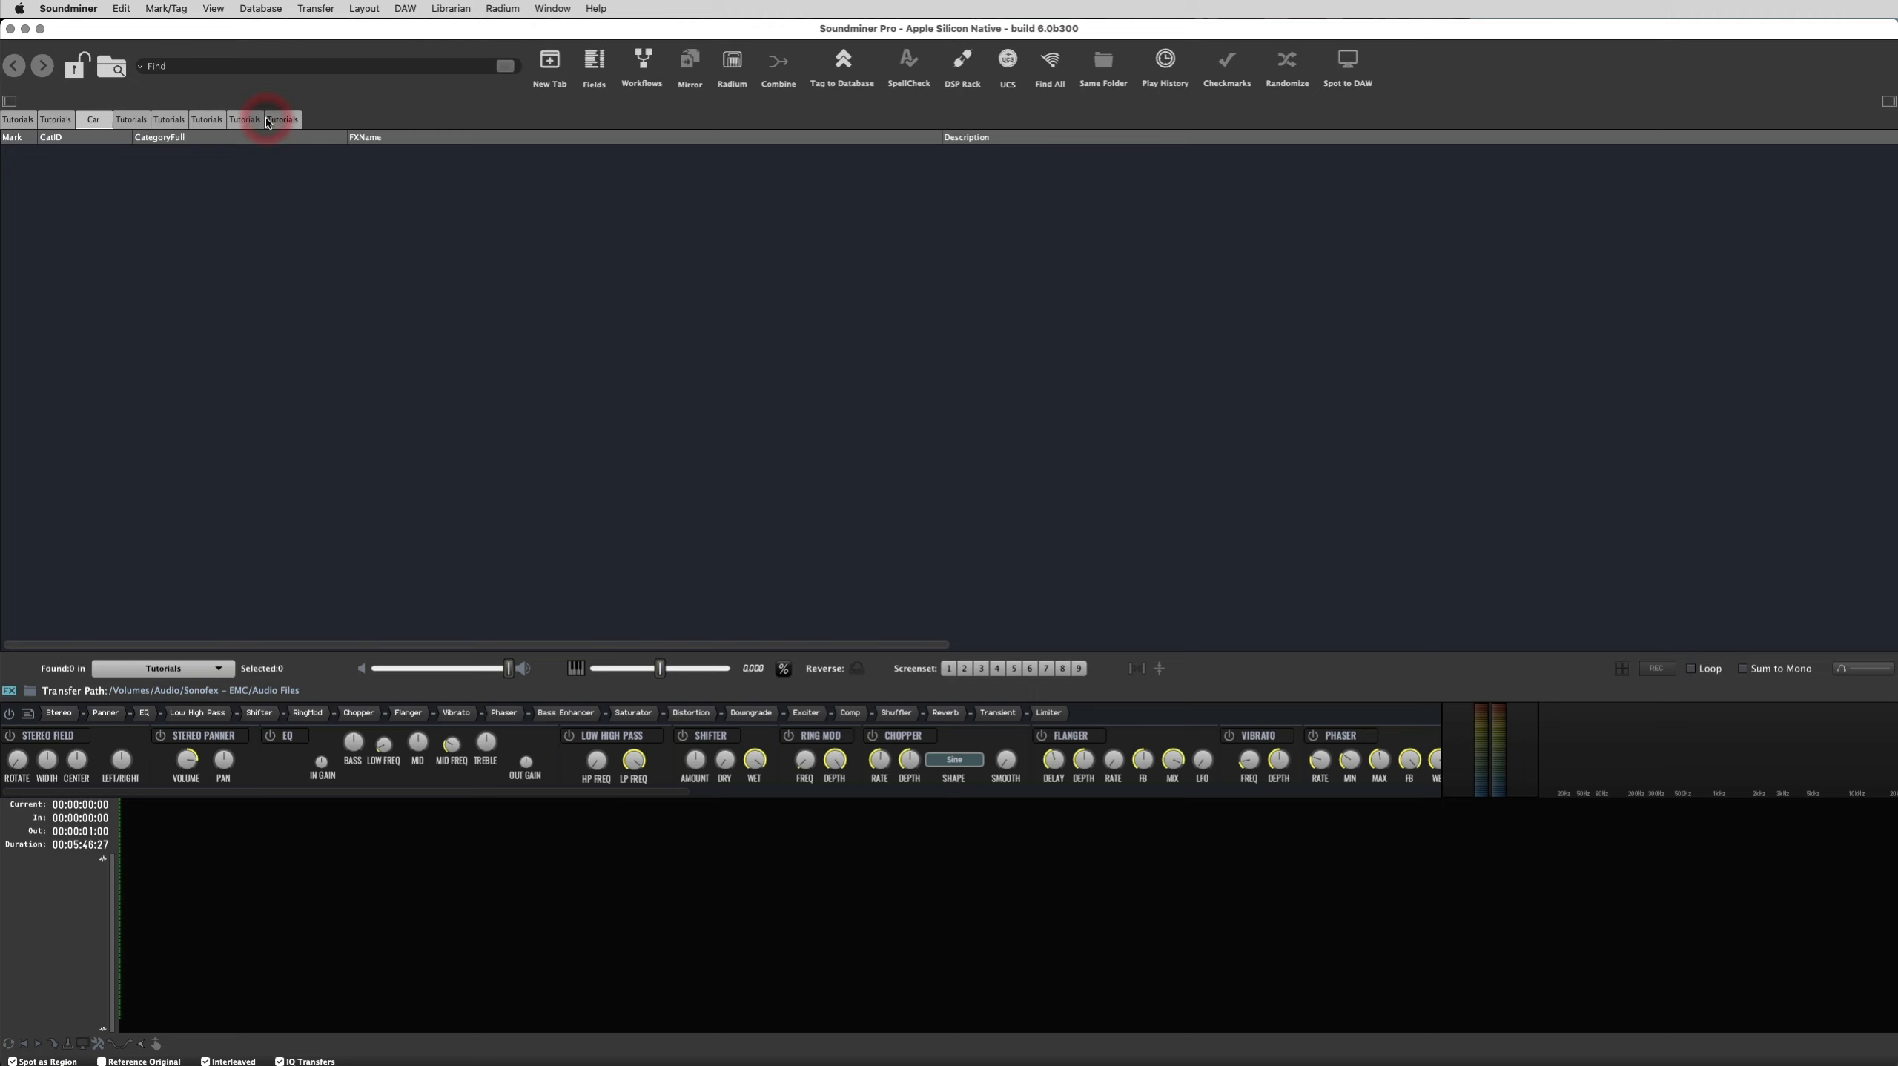
Restore the saved tab state and close the TN-Ambiences tab
left_click(366, 6)
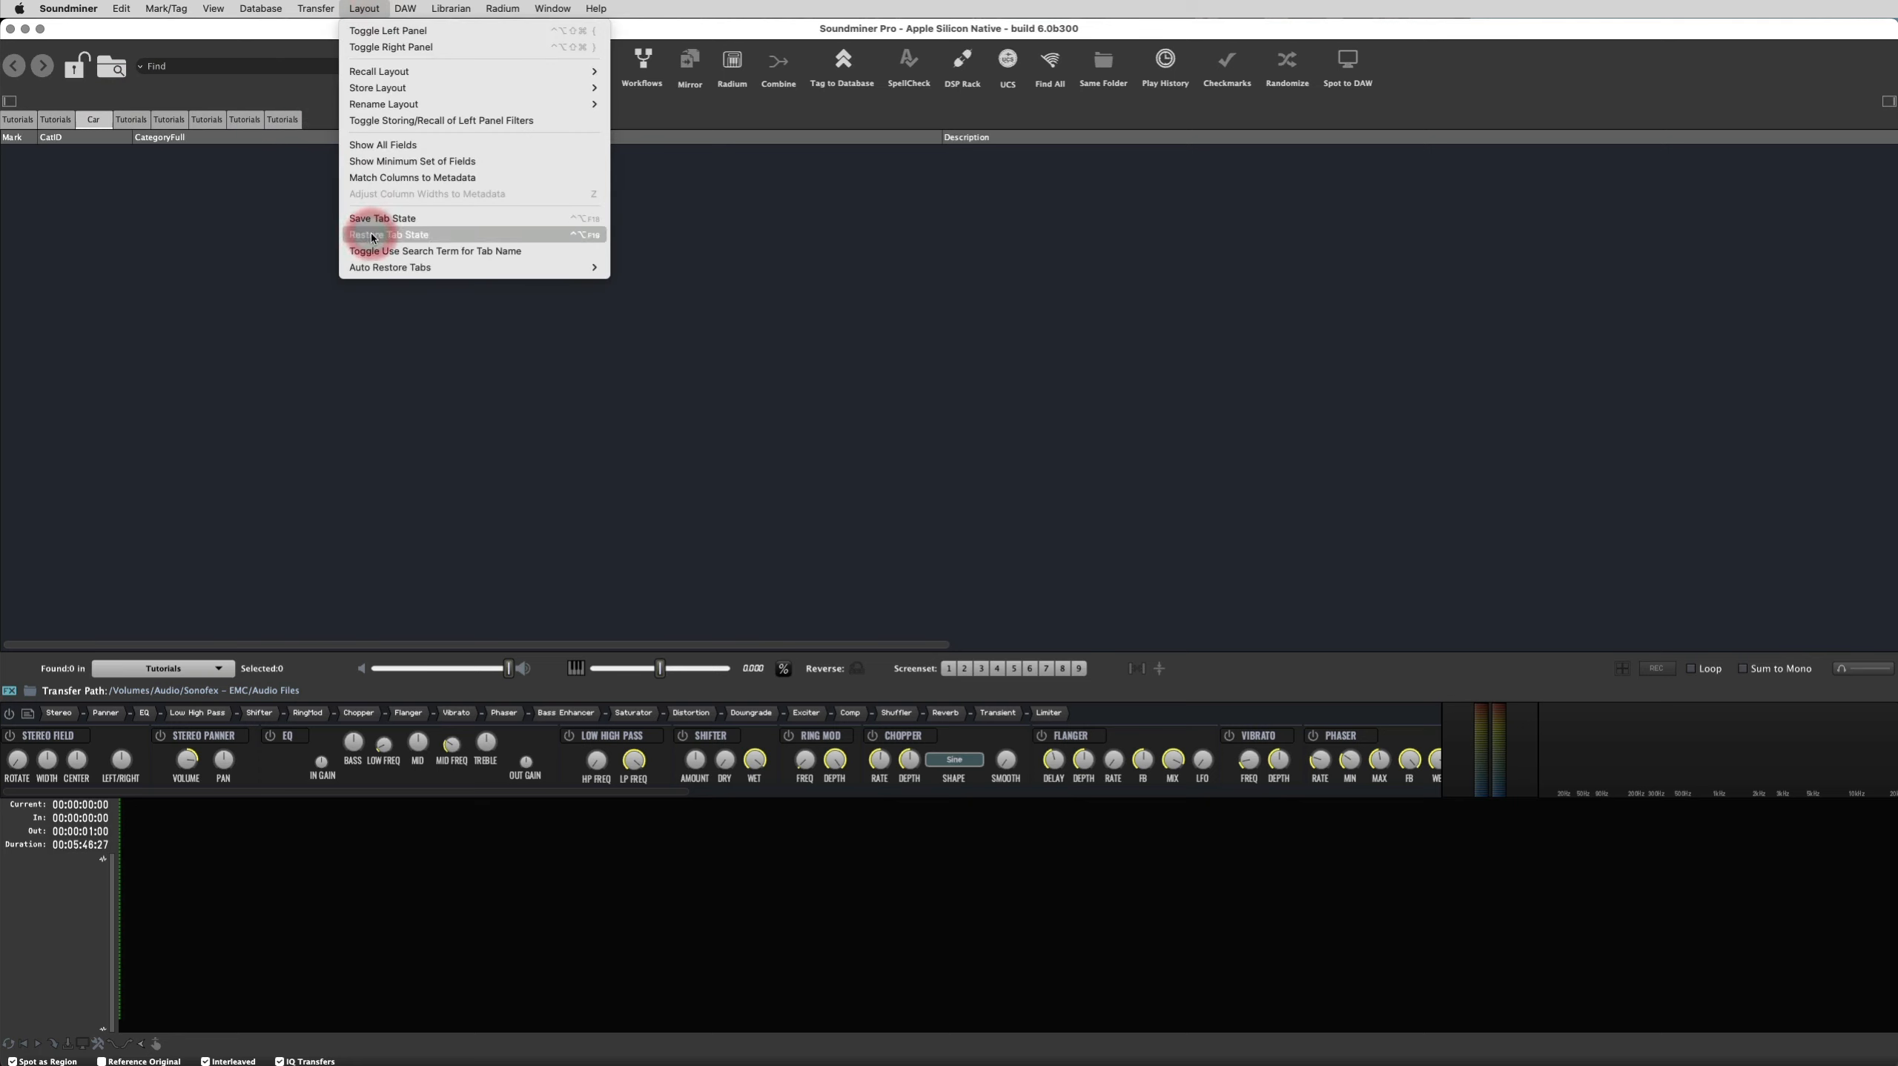
left_click(396, 235)
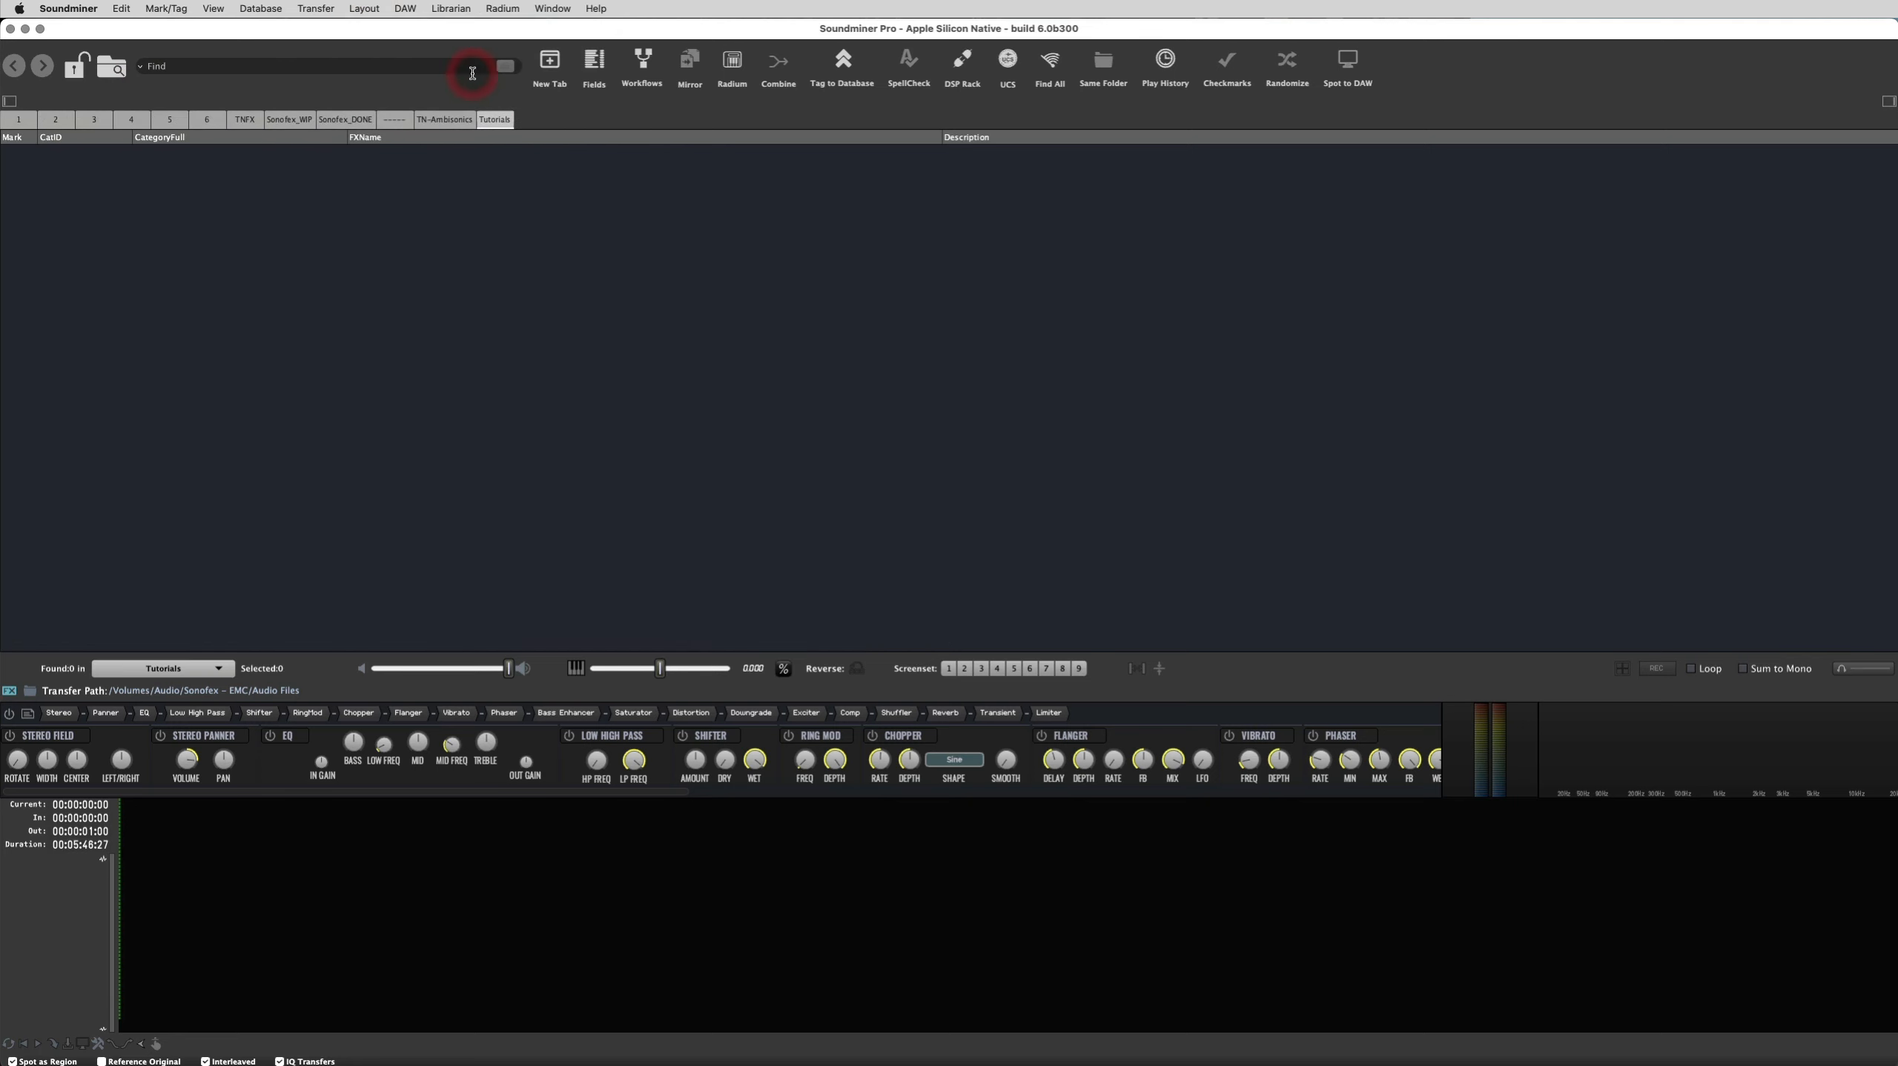
right_click(439, 119)
left_click(471, 159)
List all records of the Tutorials database and load the sound 100 Fire Cracker String Rapid Bursts 01c
key("Return")
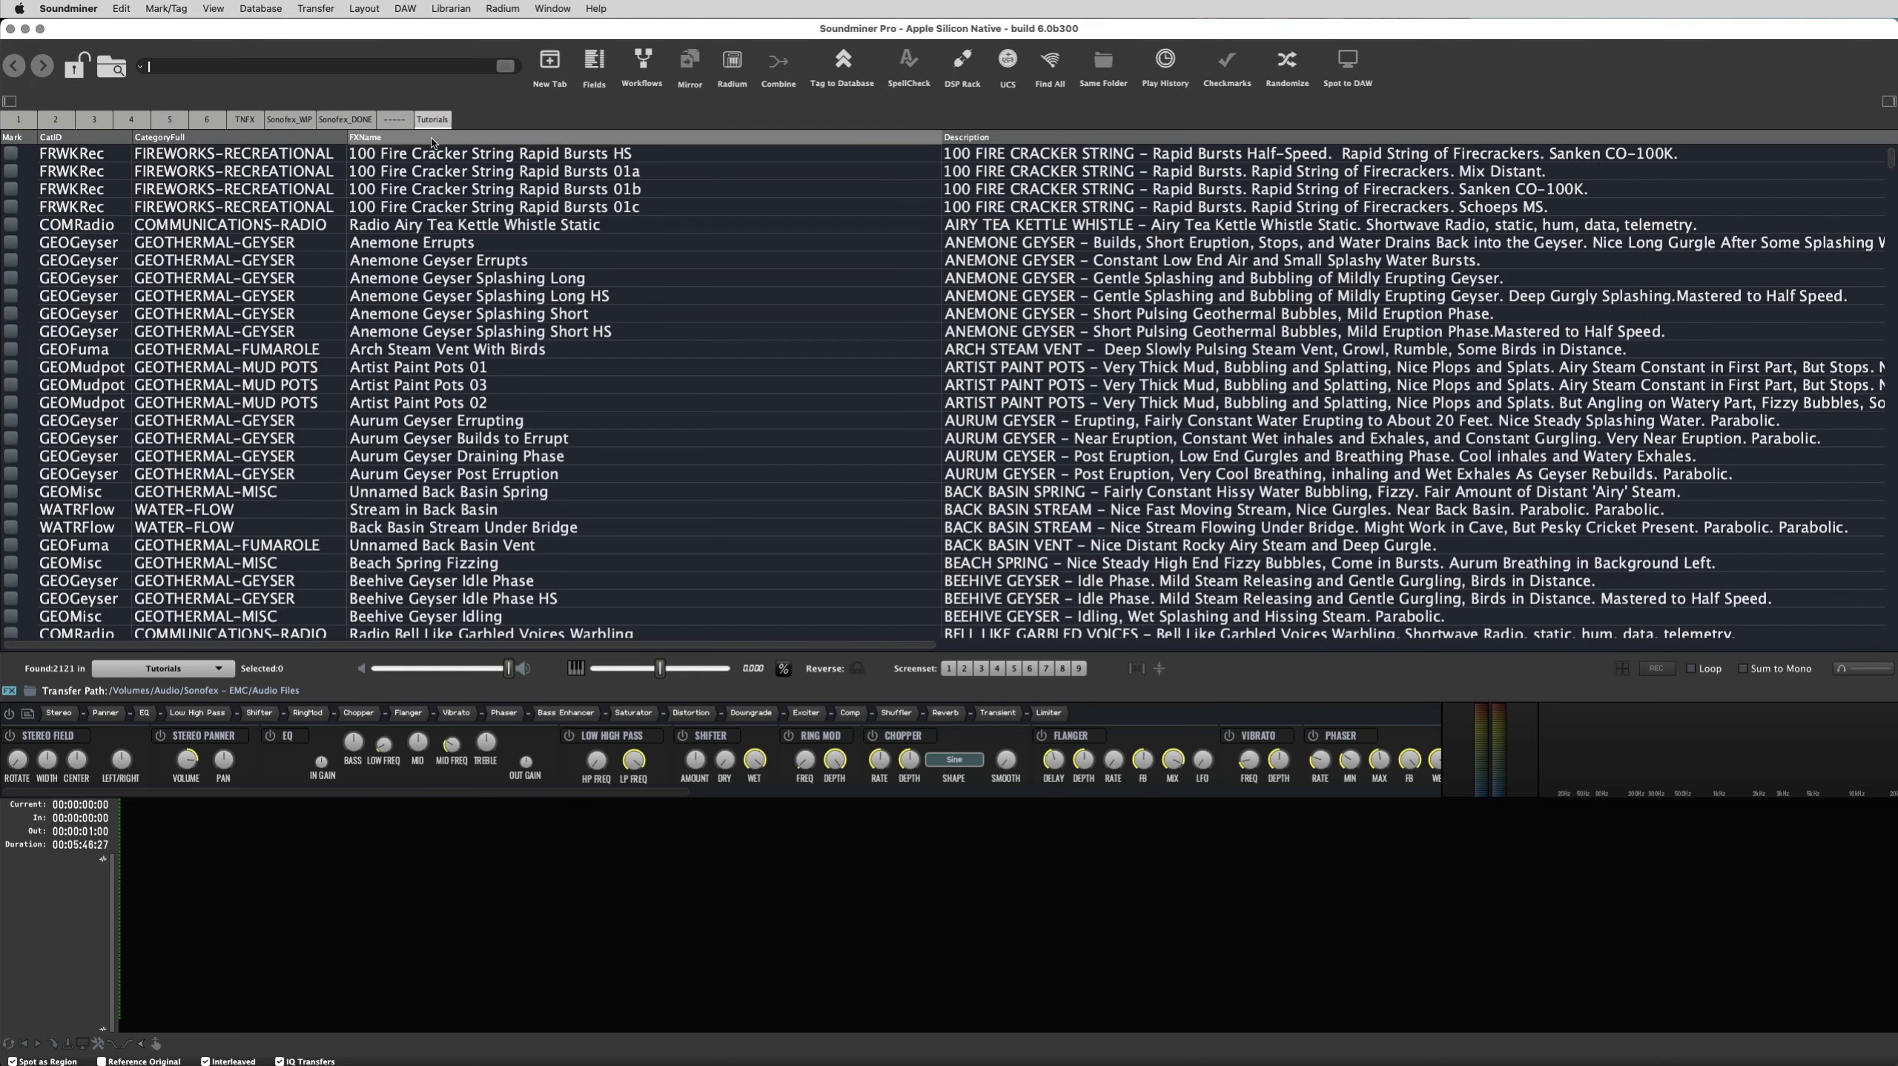
left_click(582, 206)
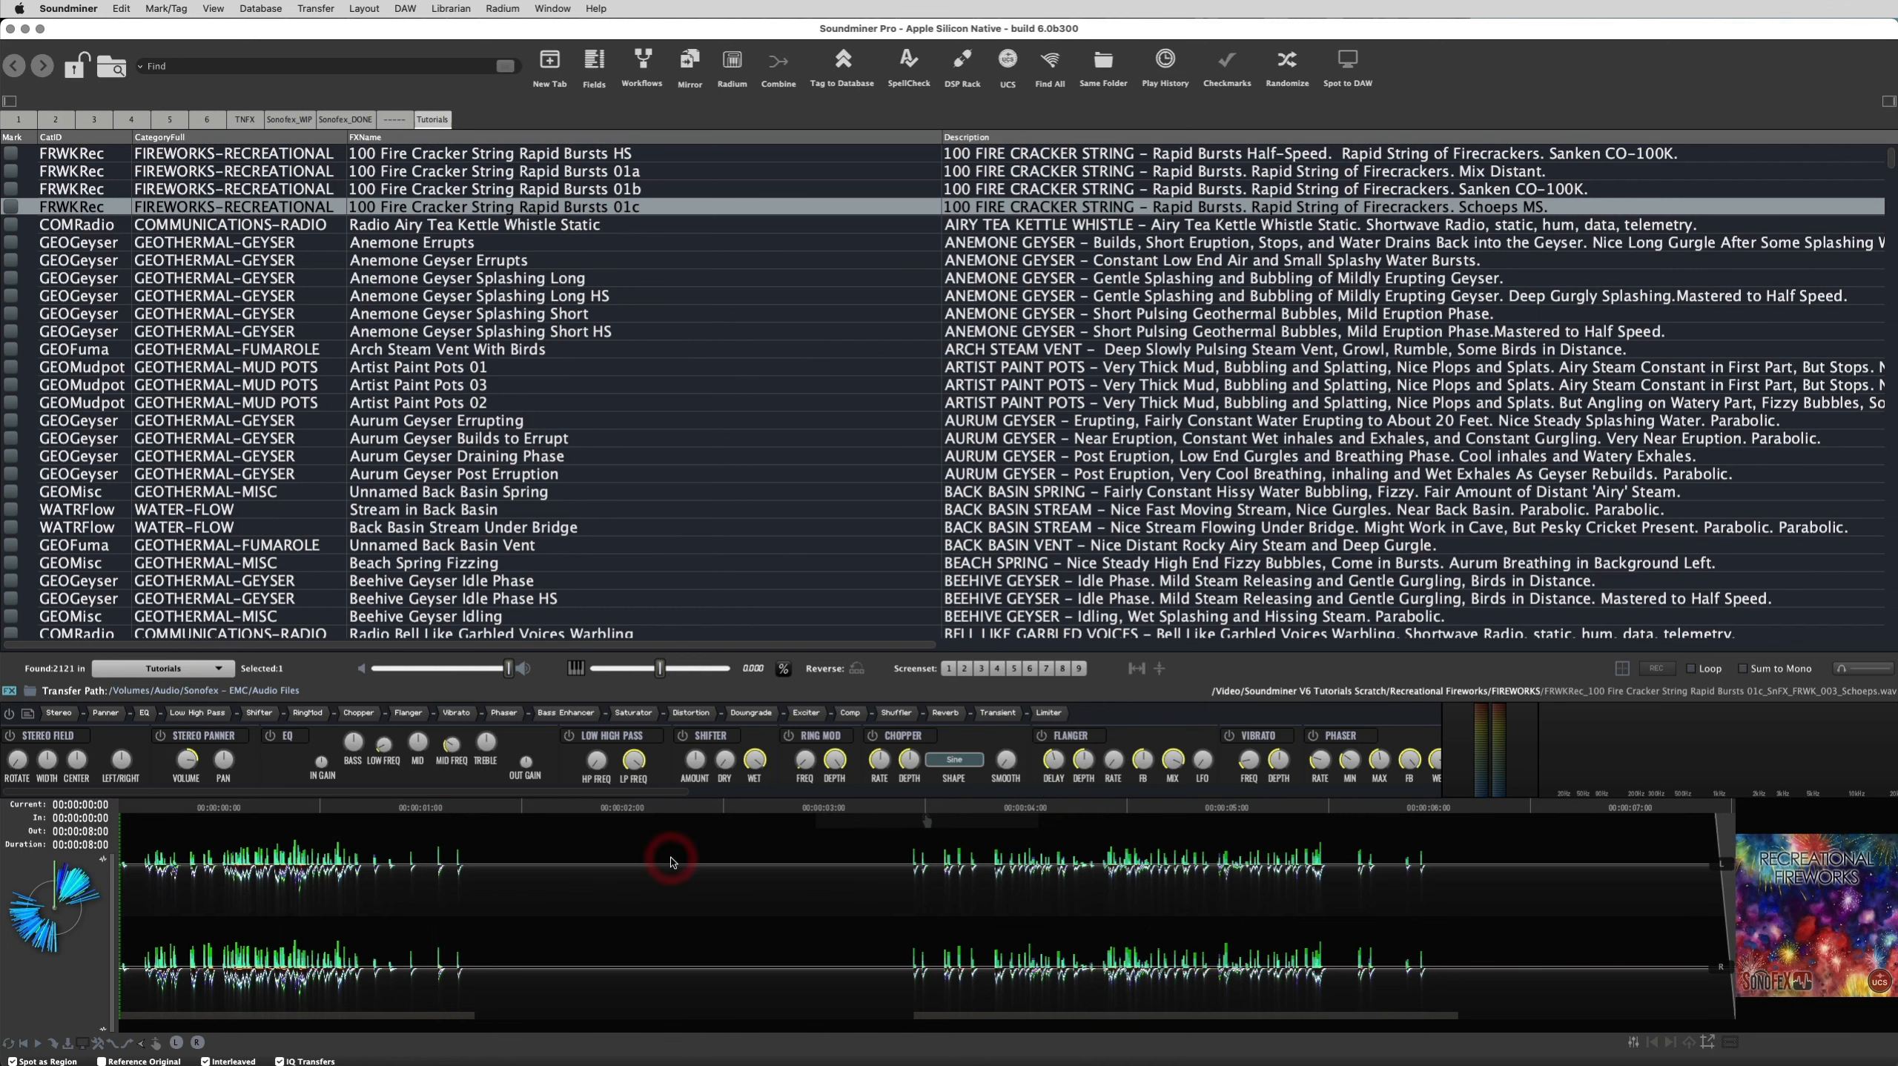
Turn off the XRay waveforms and the colour rotary waveform in the Waveform preferences, and load a few sounds to check the display
key("super+comma")
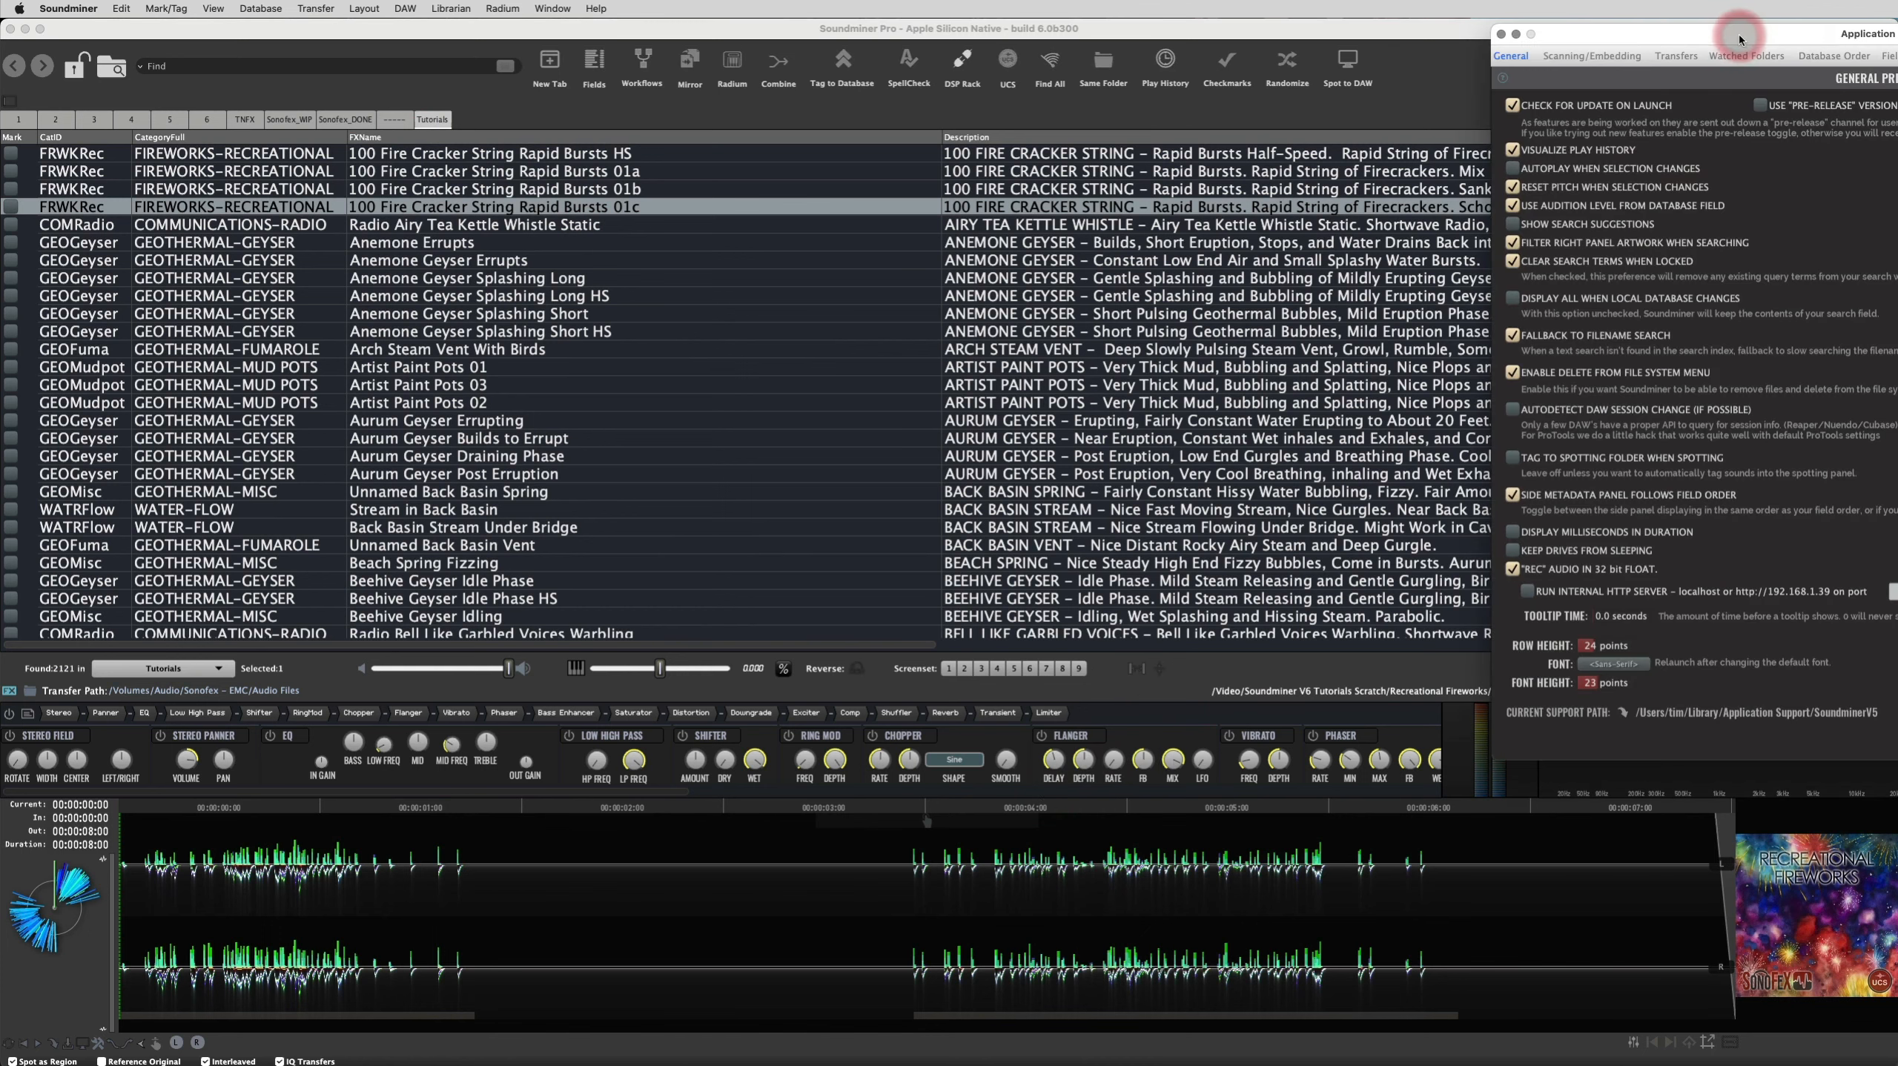
left_click_drag(1740, 34, 616, 328)
left_click(837, 347)
left_click(435, 446)
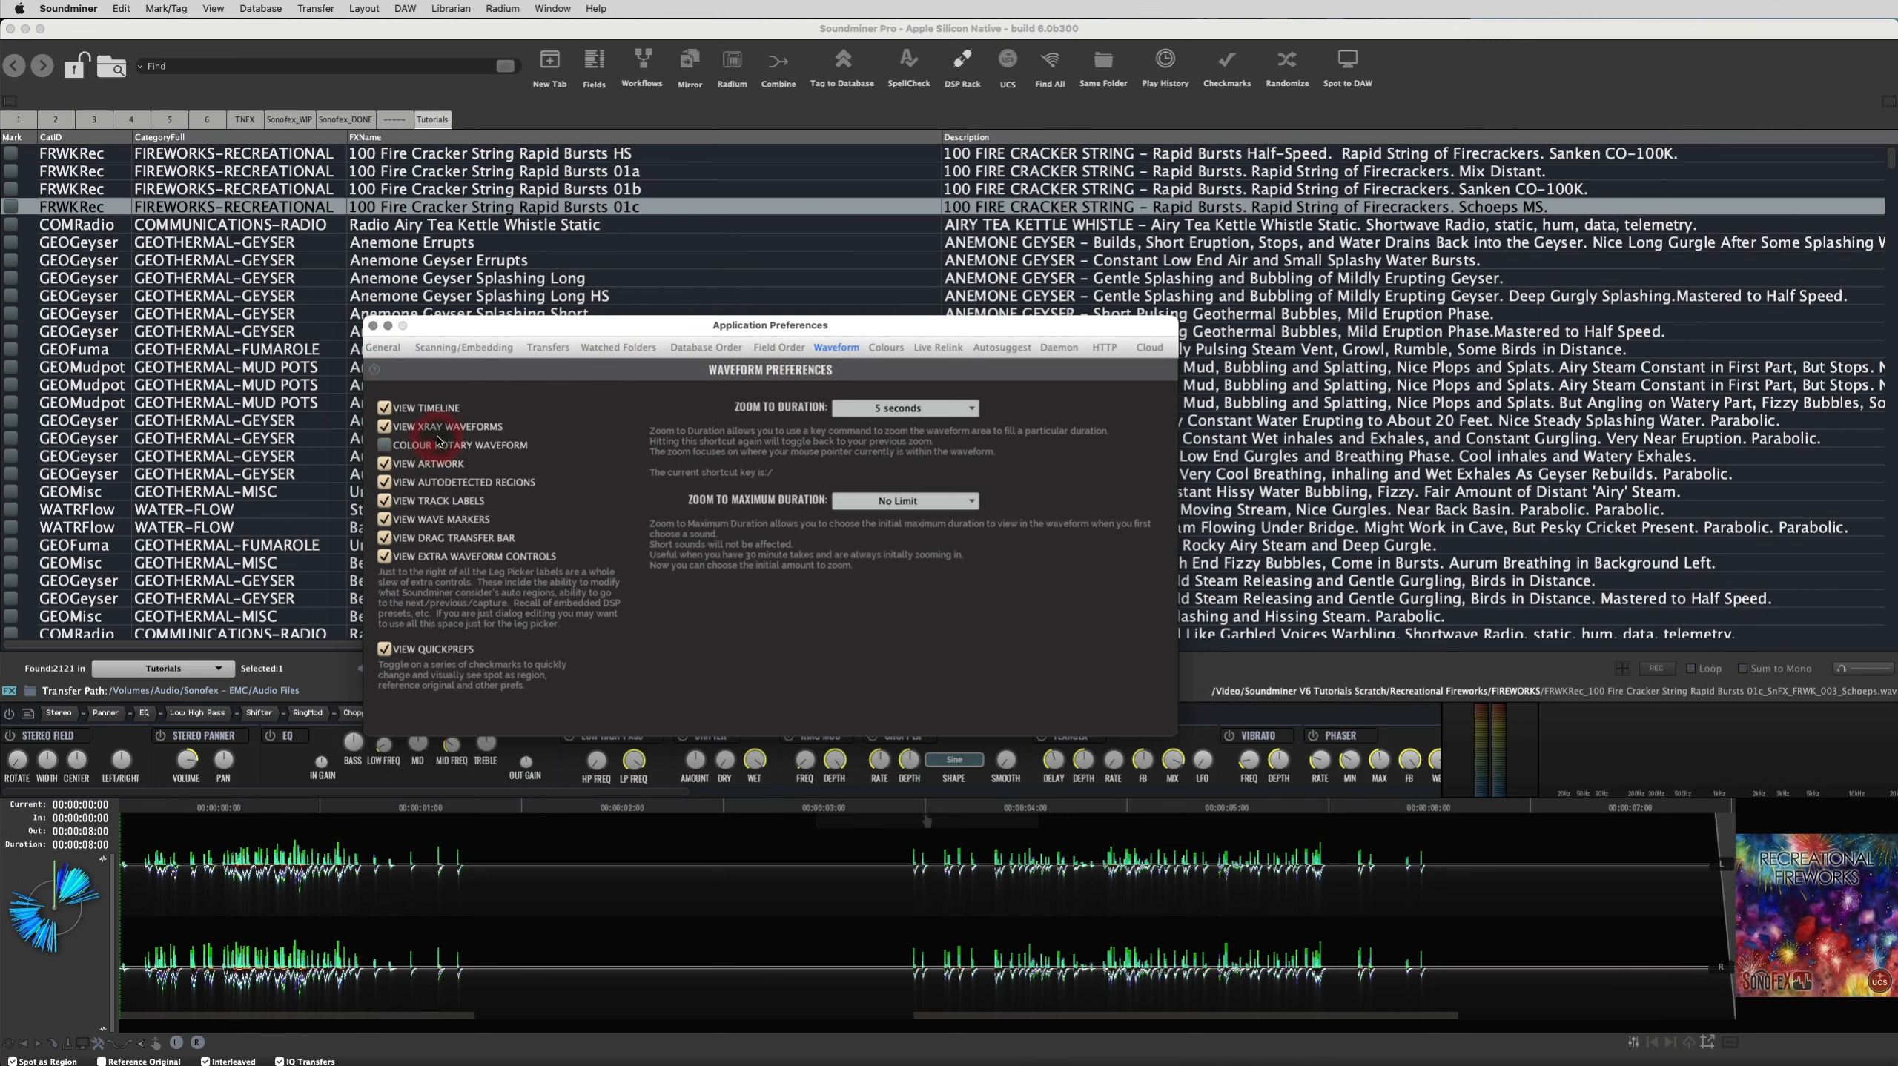
left_click(441, 427)
left_click(441, 445)
left_click(440, 427)
left_click_drag(571, 323, 864, 183)
left_click(454, 188)
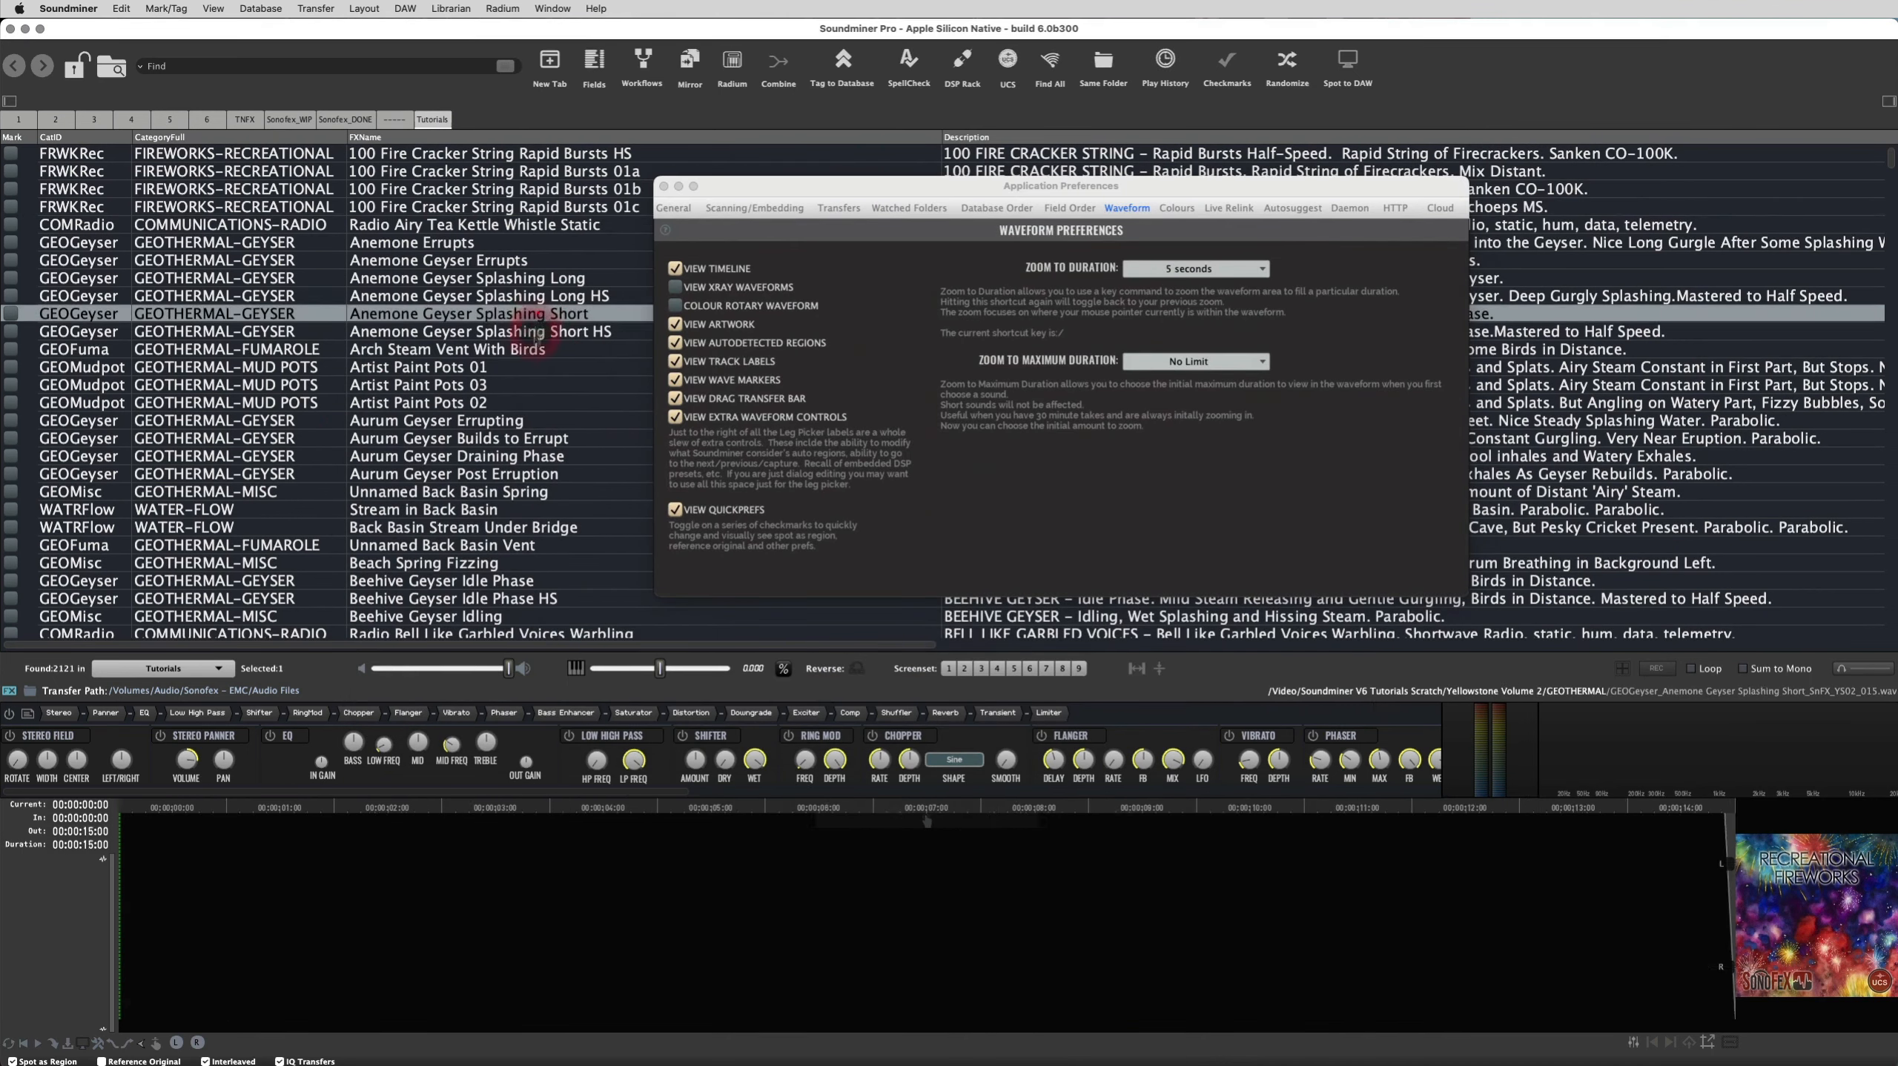
left_click(448, 509)
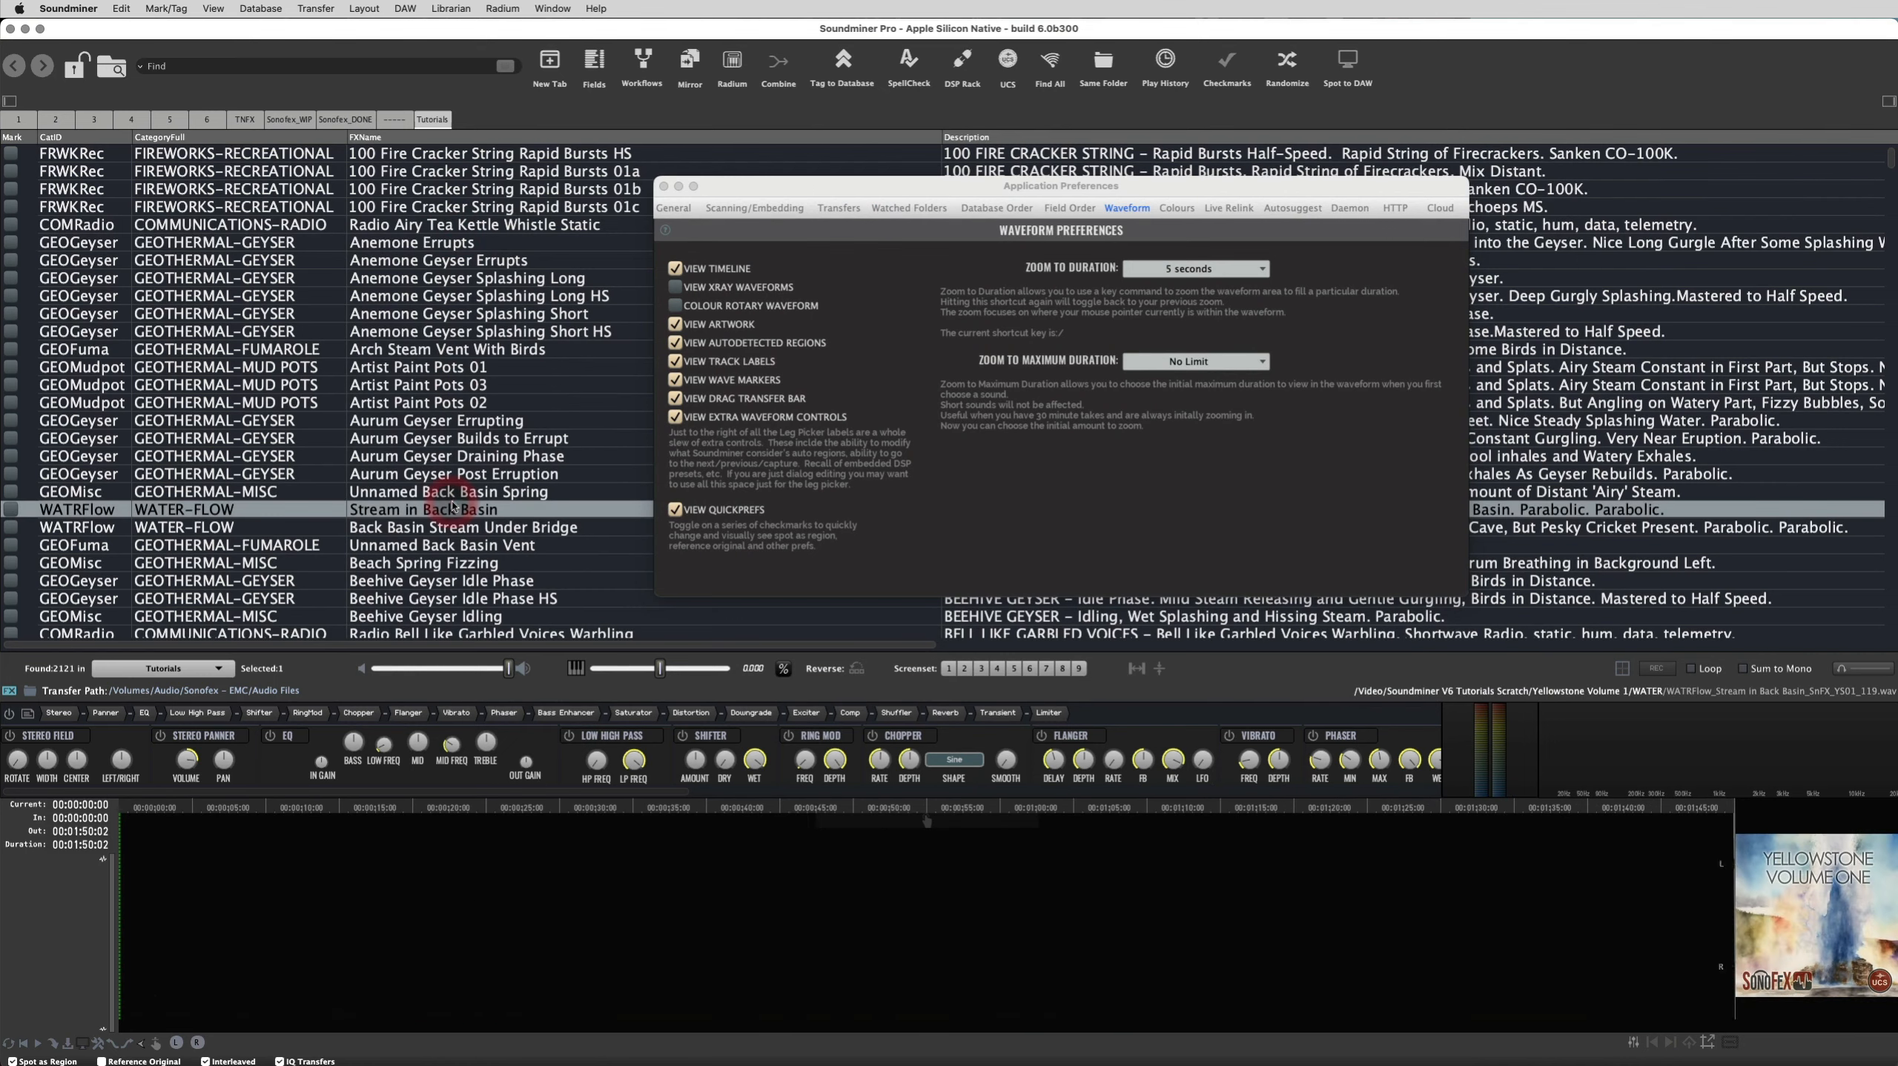
Turn on the colour rotary waveform and XRay waveforms, and load several sounds, ending with EMC Bowed Sheet Steel Eerie Sting 048
left_click(743, 306)
left_click(732, 288)
left_click(525, 438)
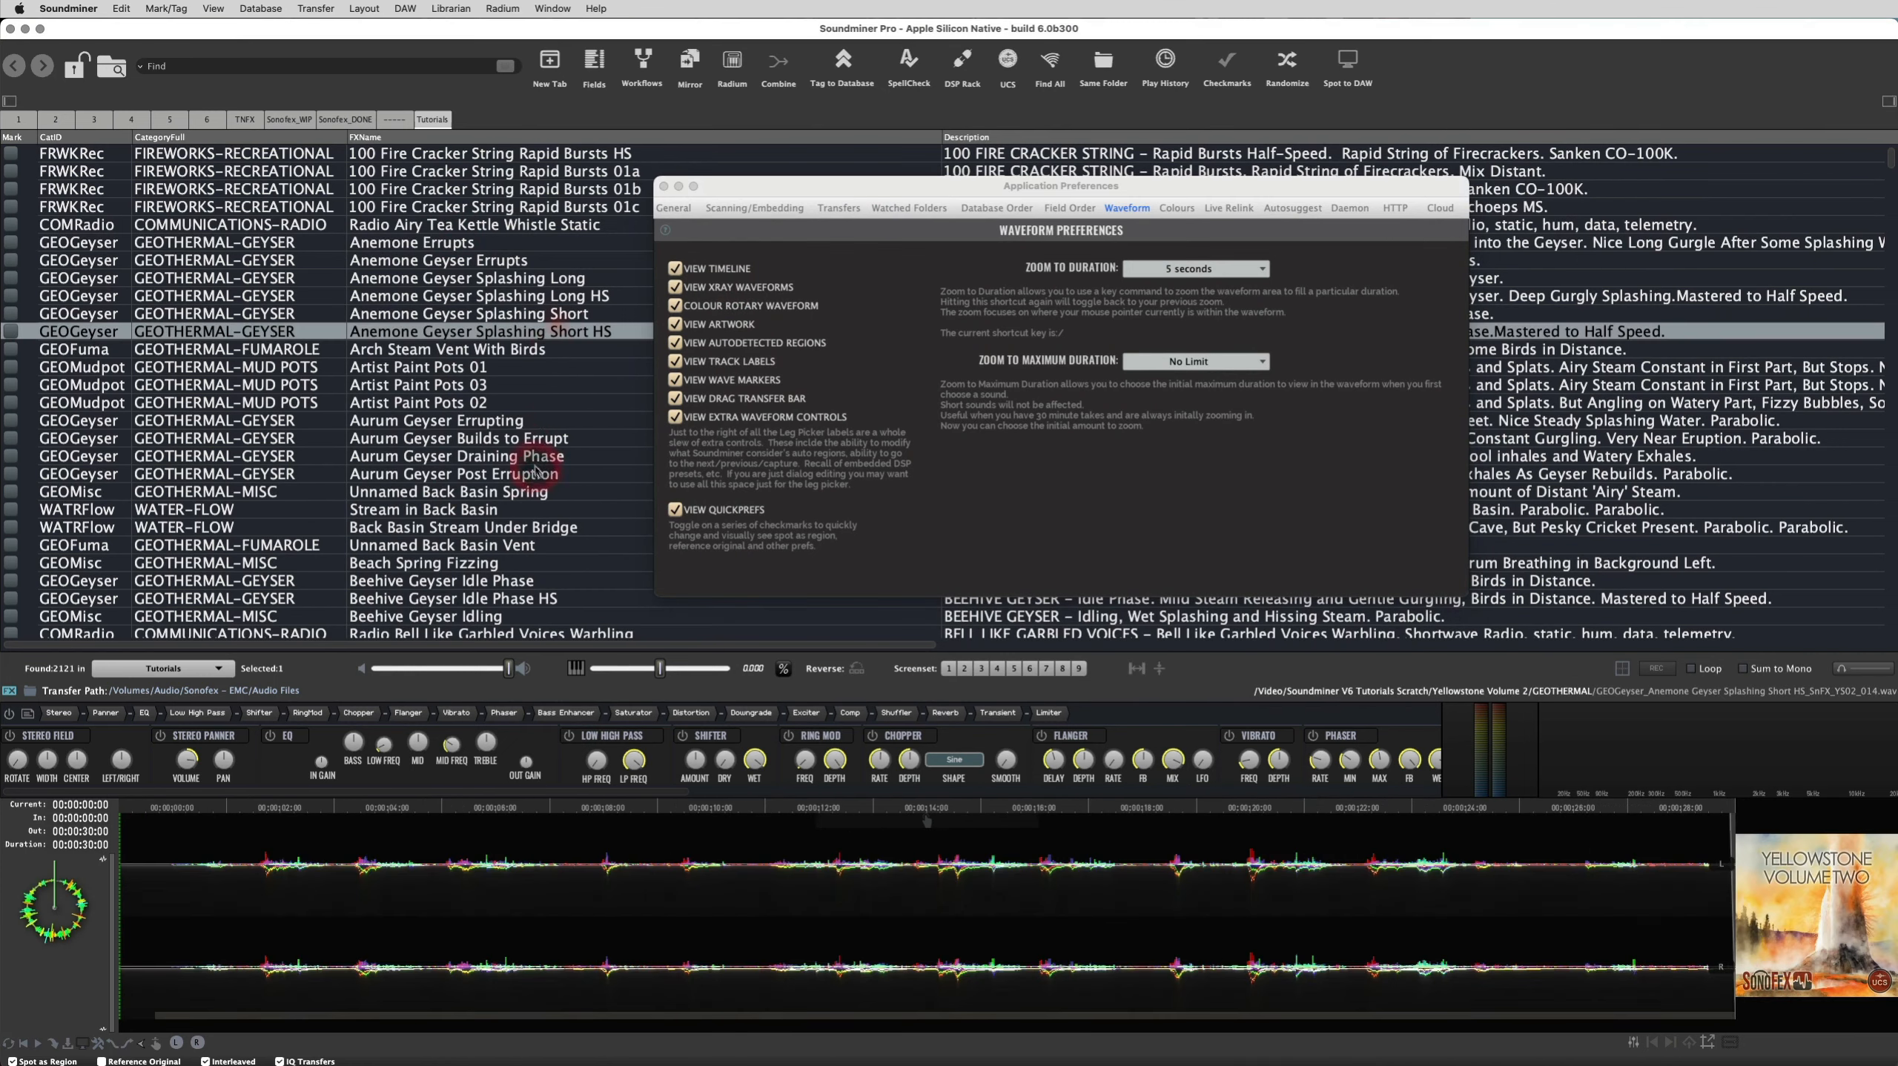
scroll(525, 426, "down", 2)
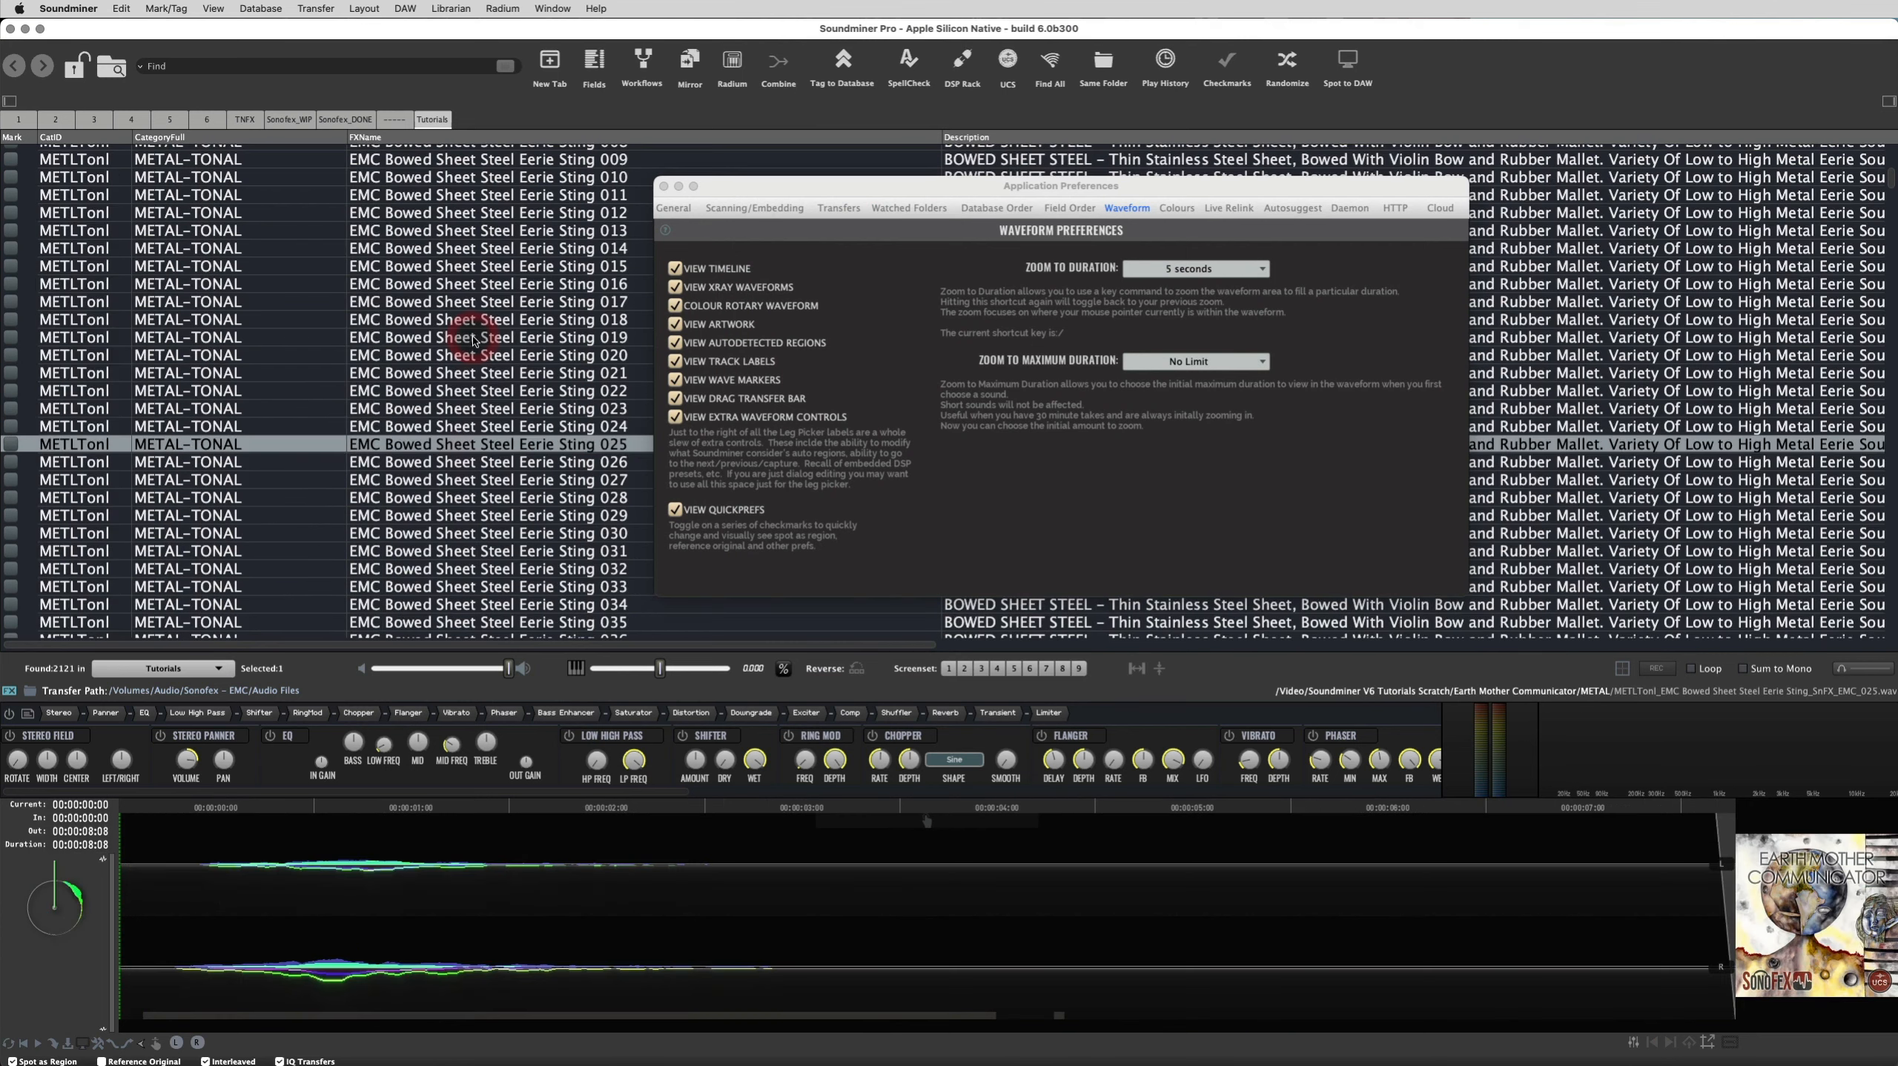
left_click(473, 339)
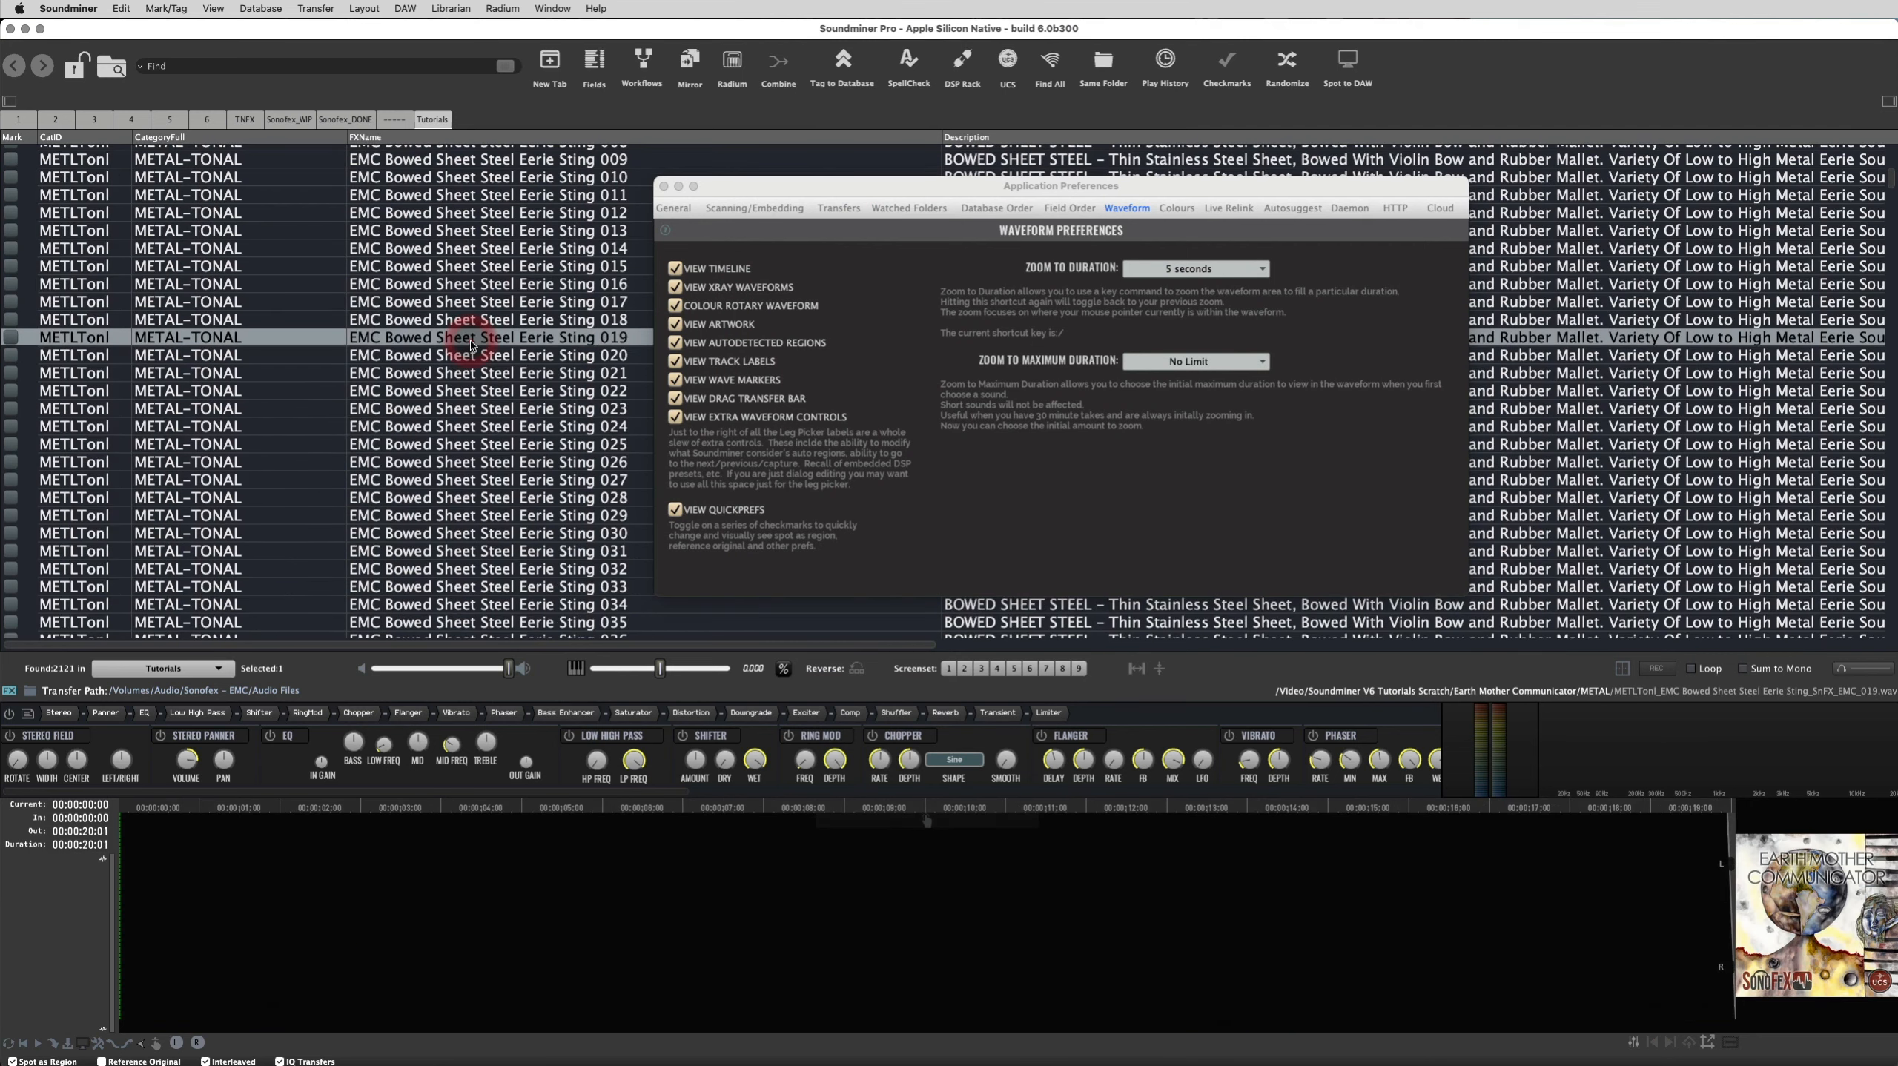
scroll(469, 371, "down", 10)
left_click(448, 404)
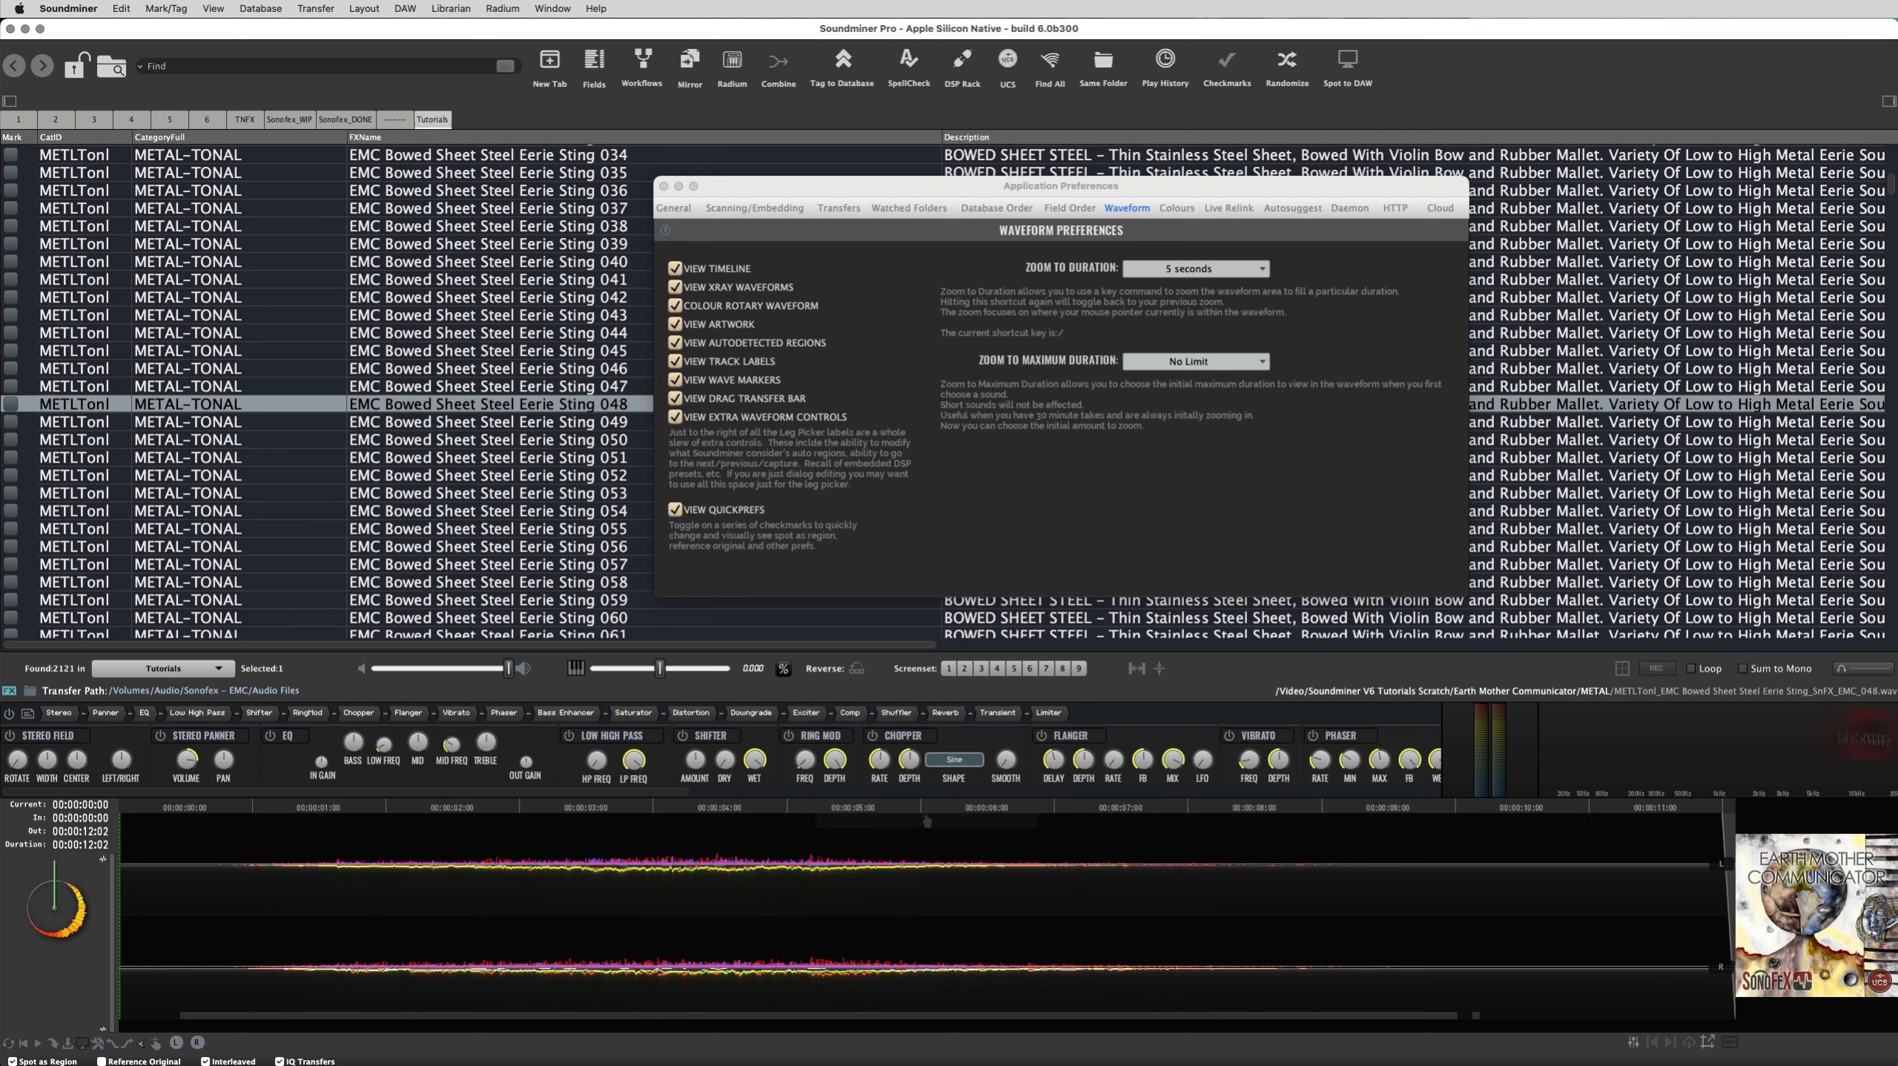
Examine the spectrum display while Eerie Sting 048 plays, and load EMC Bowed Sheet Steel Eerie Sting 039
left_click(1571, 722)
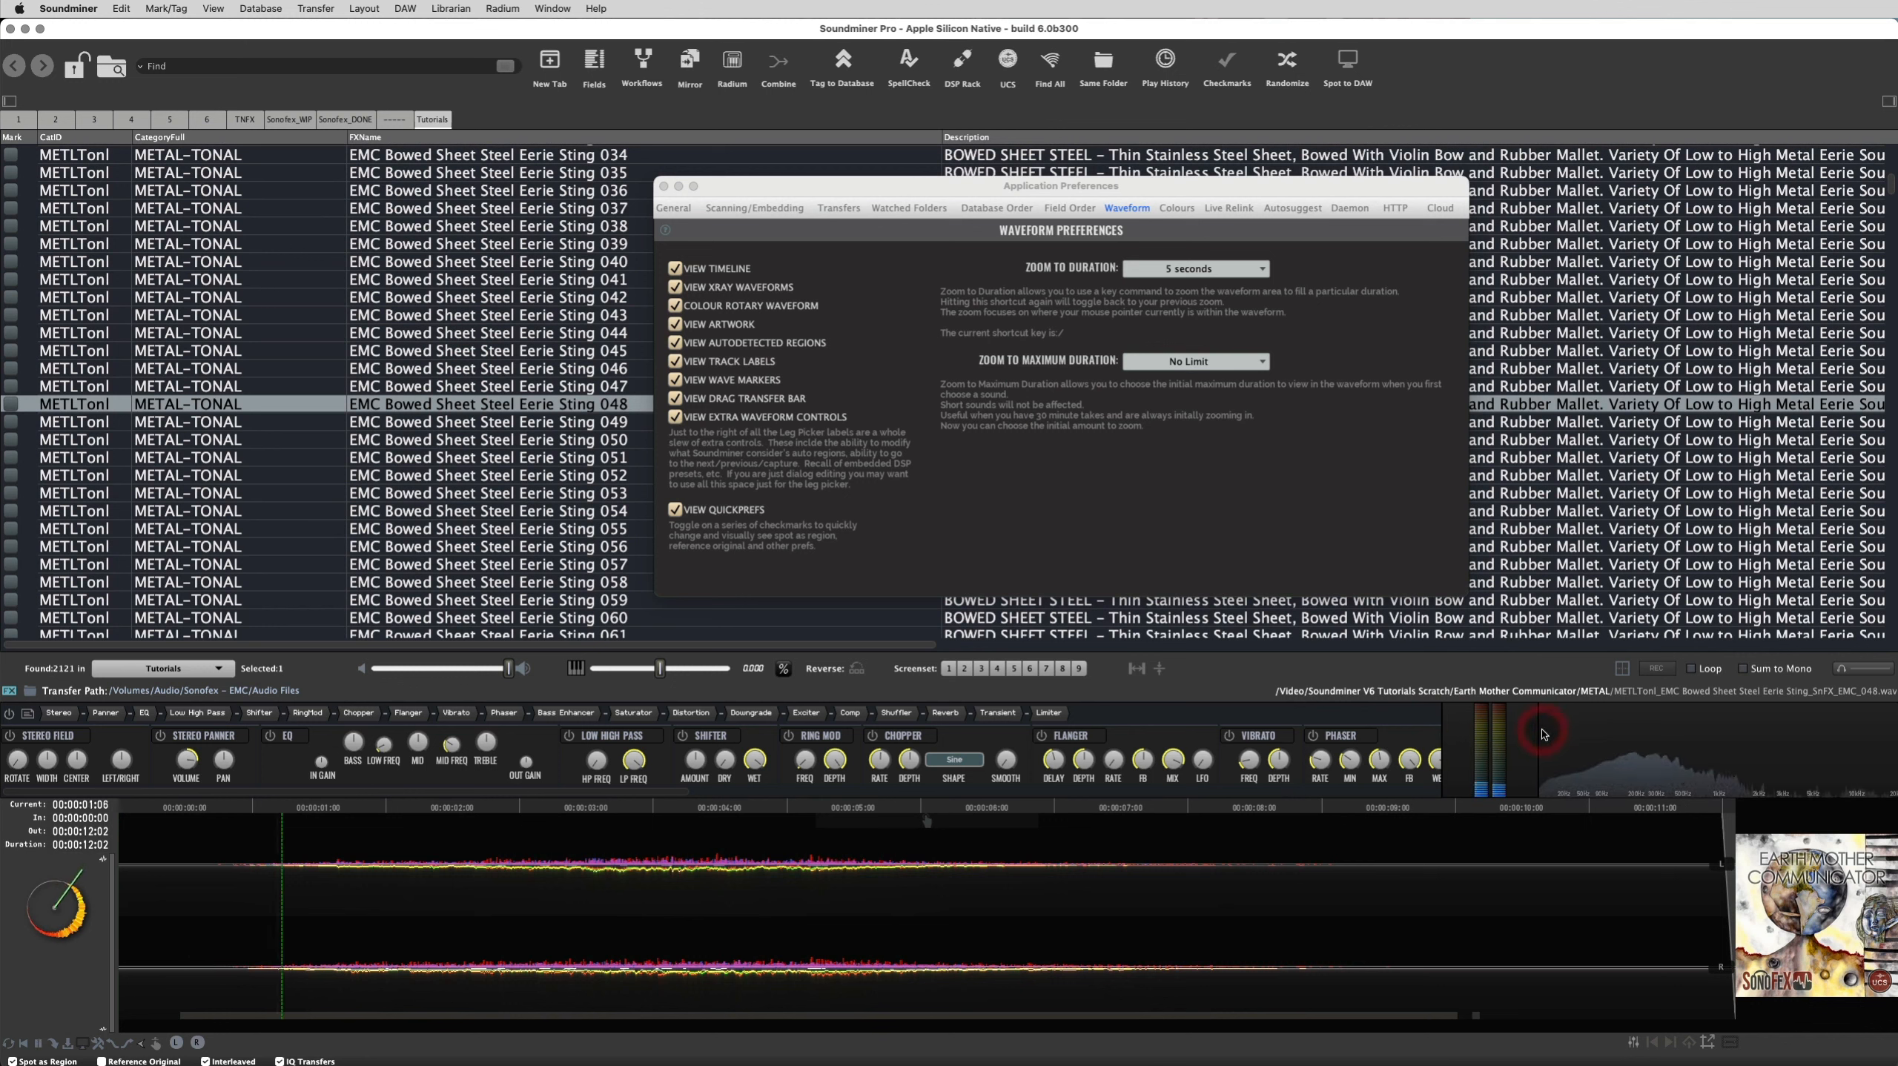
left_click_drag(1734, 718, 1540, 798)
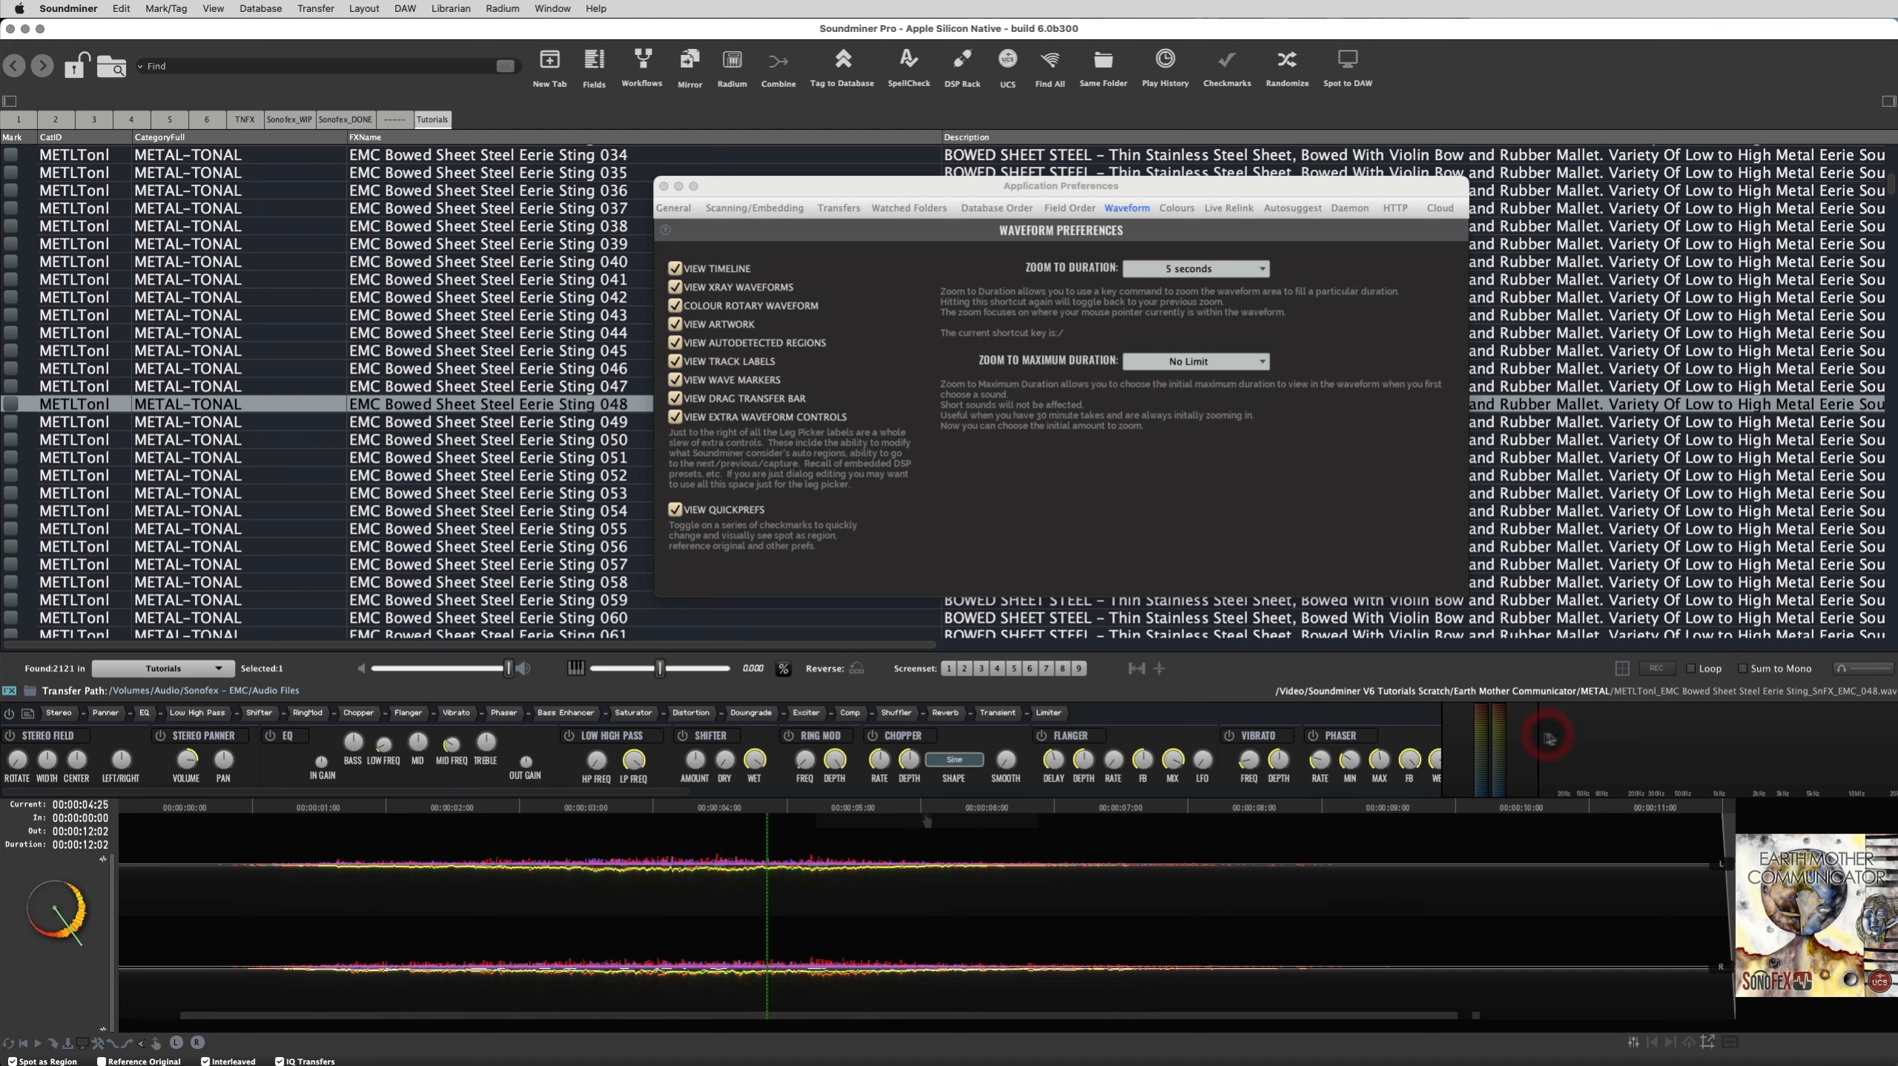
left_click(537, 488)
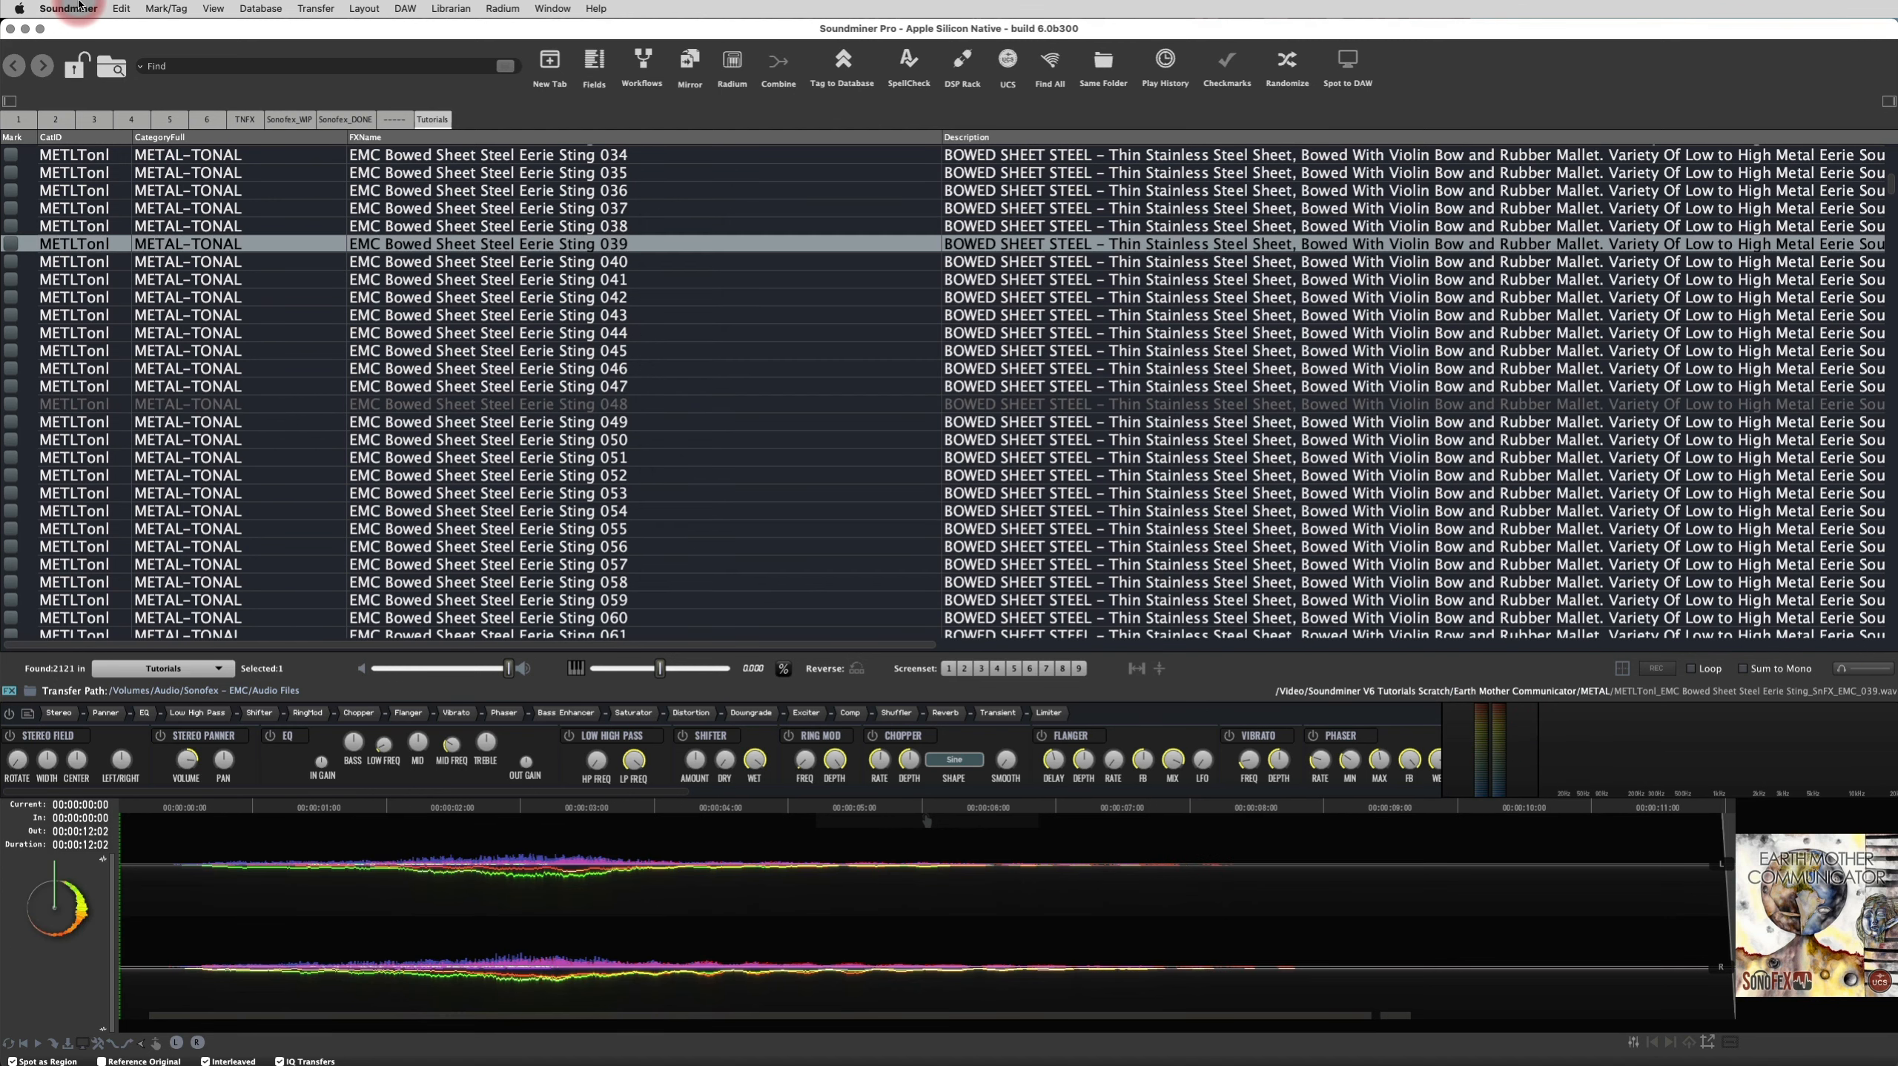
Set the audio output device to Scarlett 18i20 USB
left_click(75, 8)
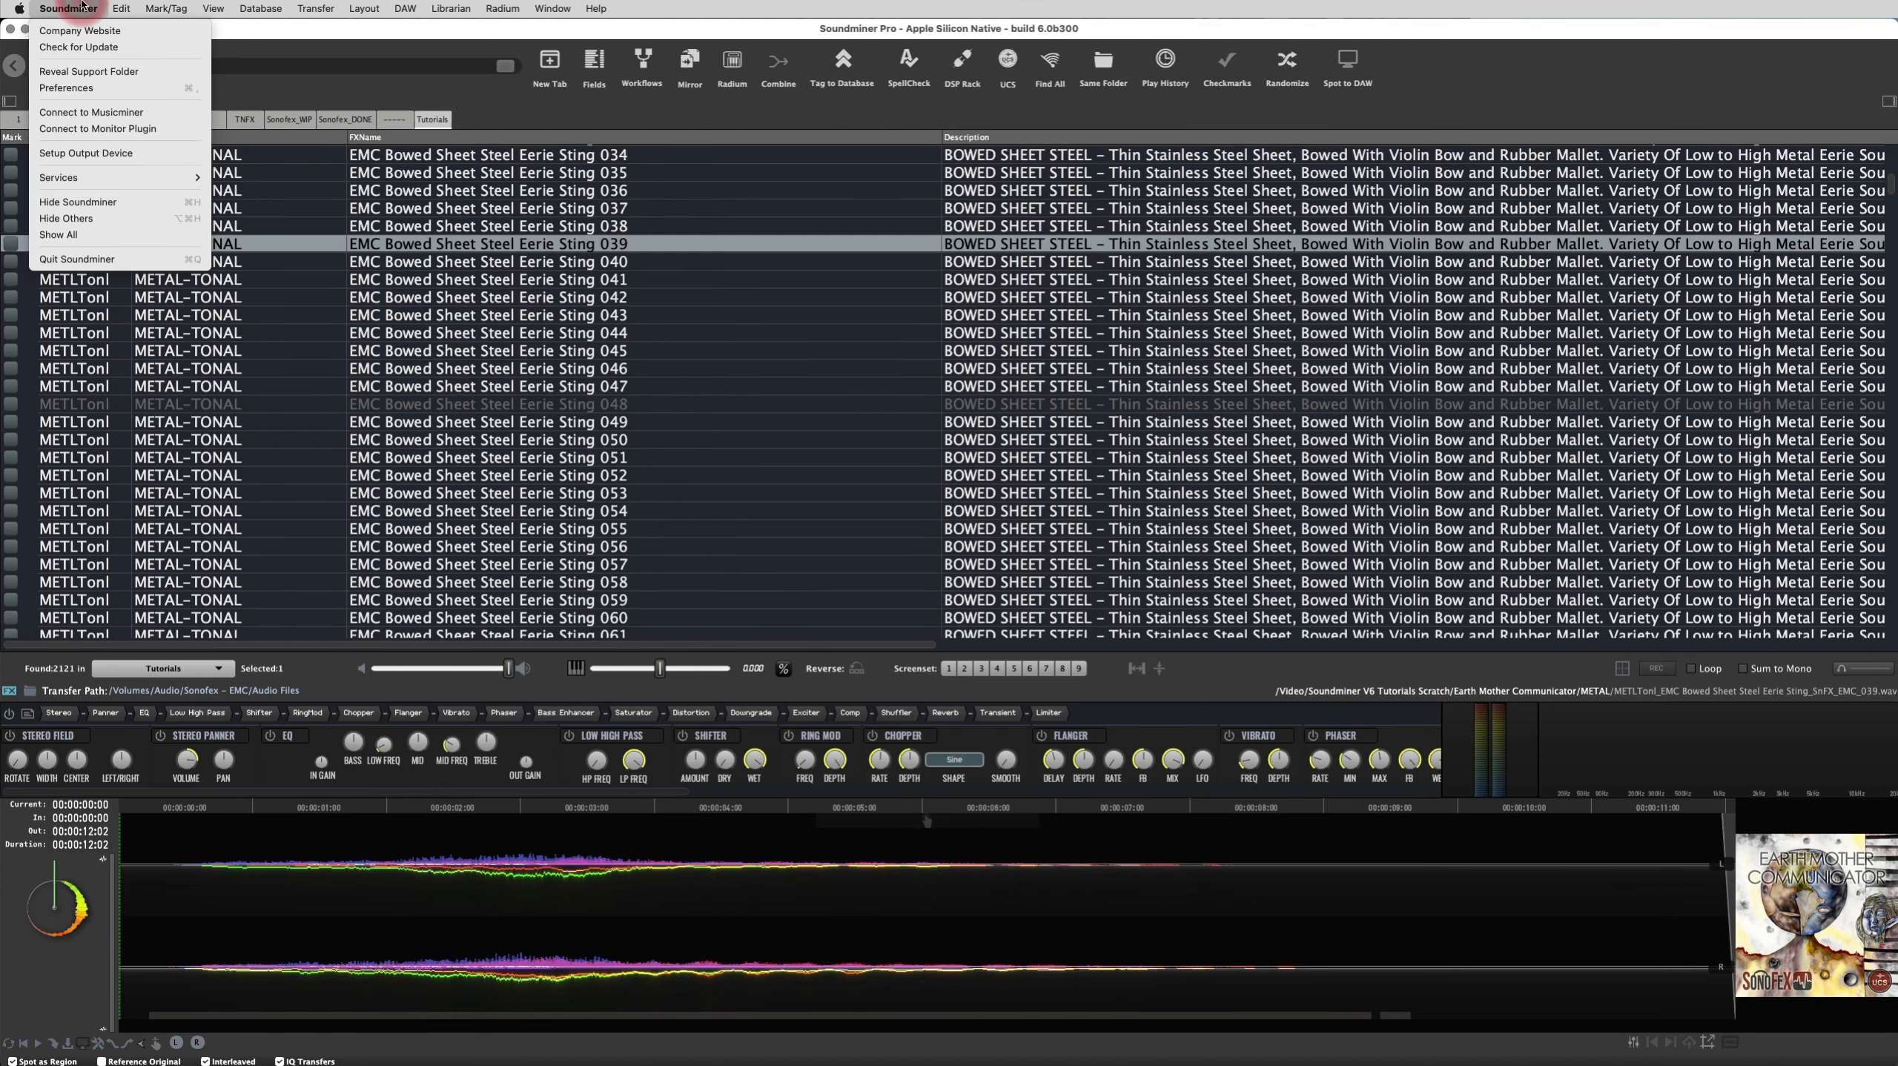
left_click(92, 154)
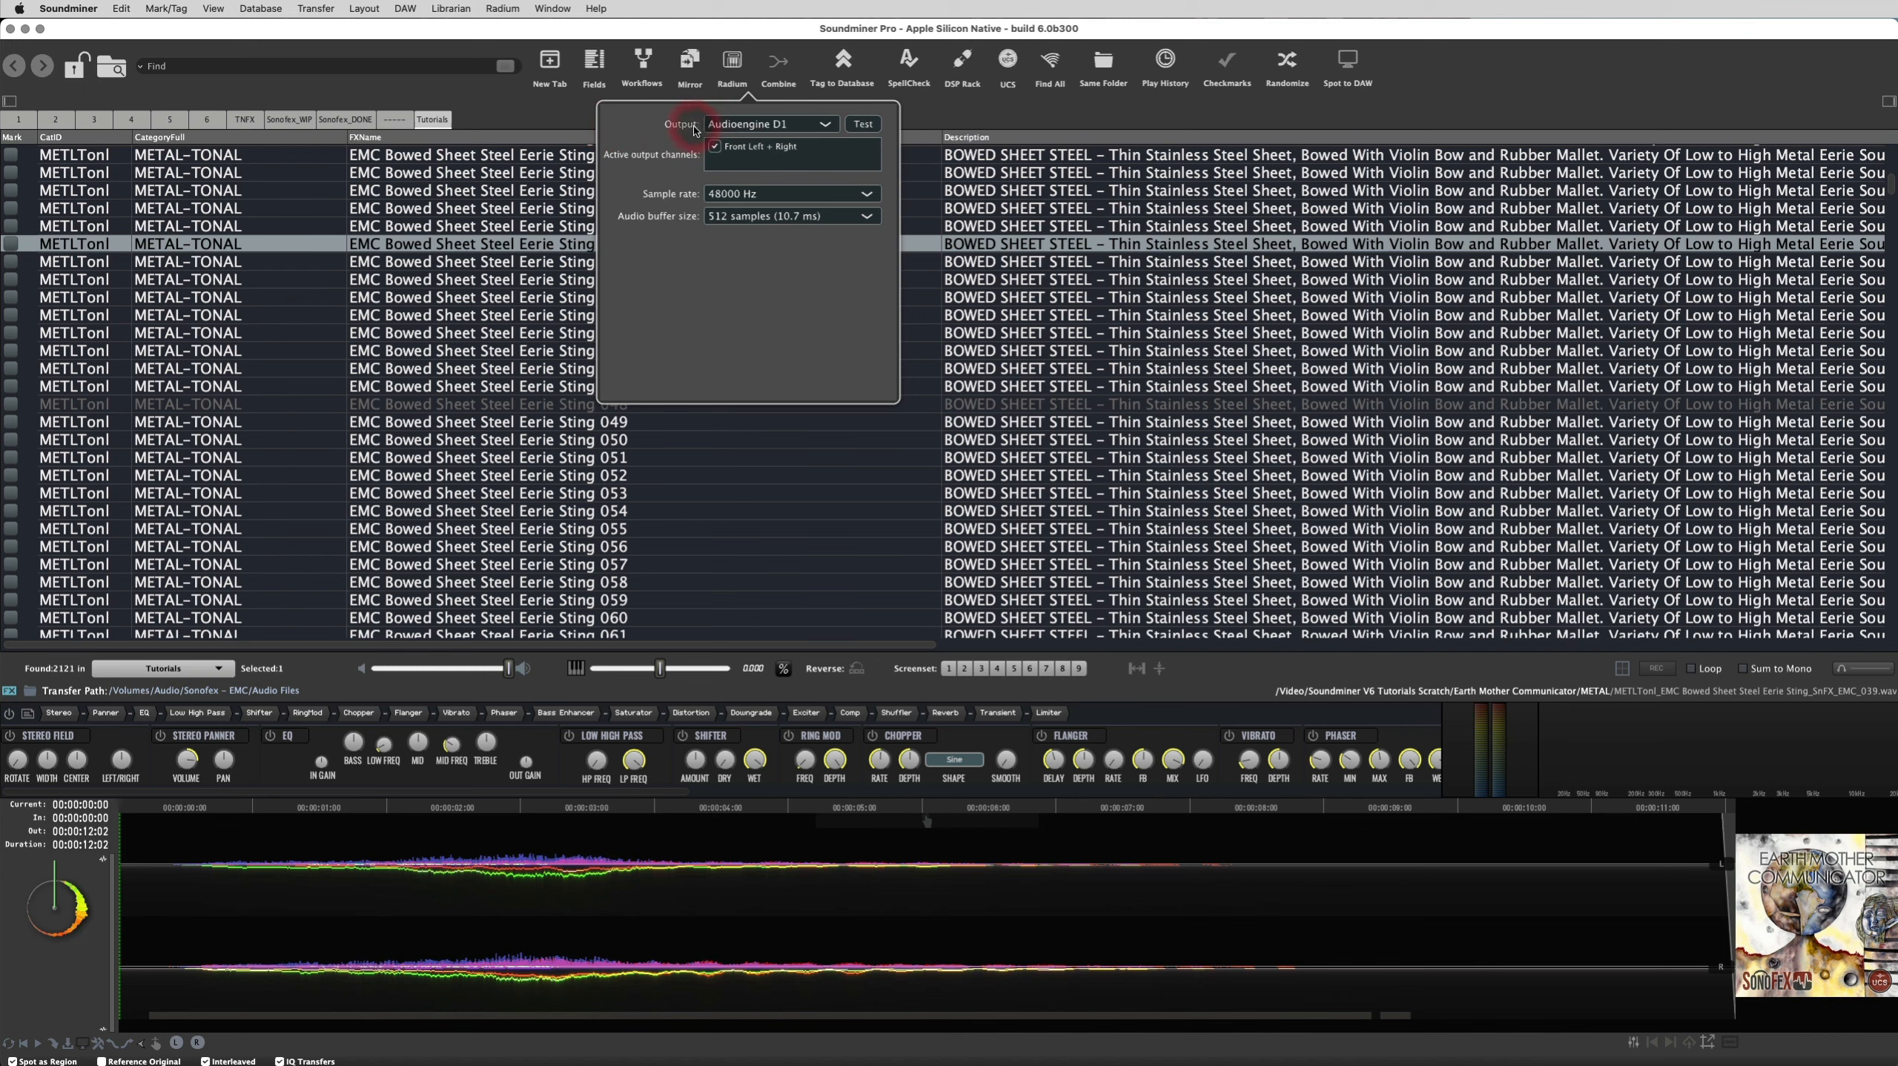
left_click(826, 126)
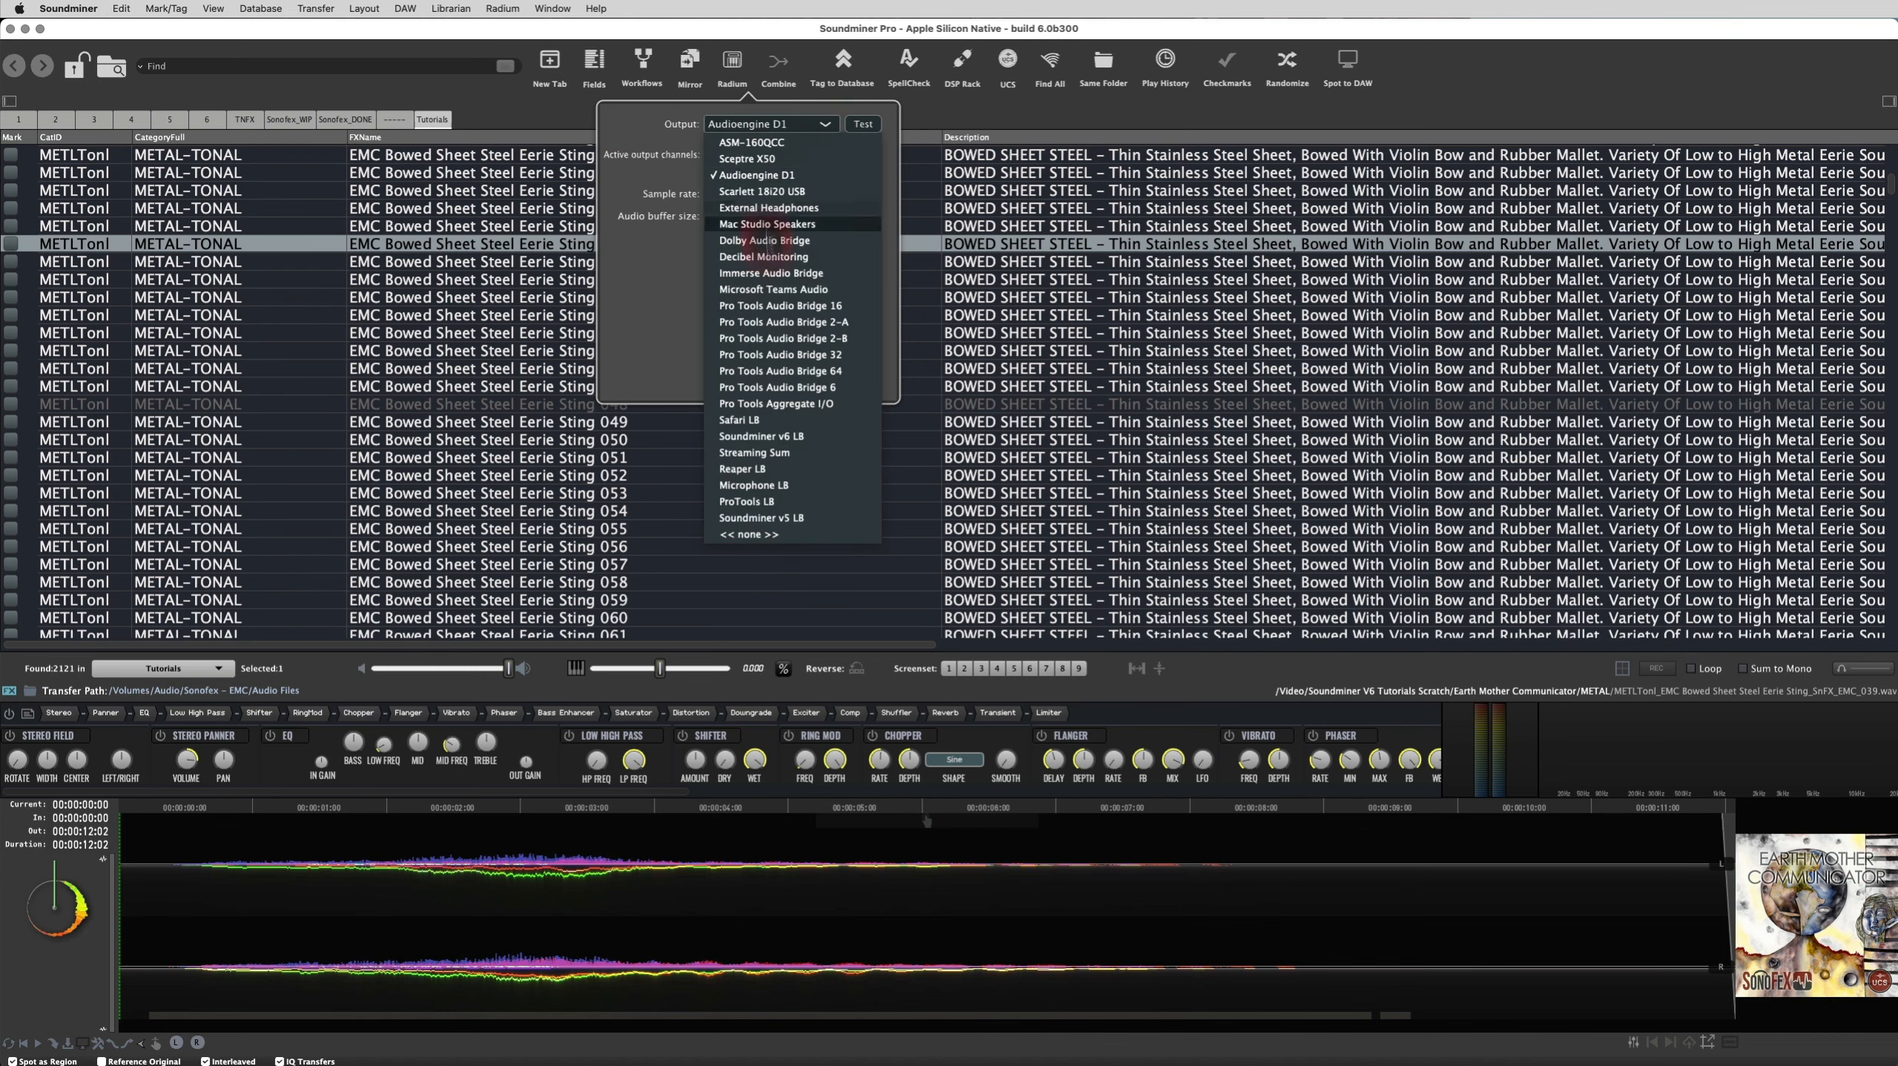
left_click(634, 129)
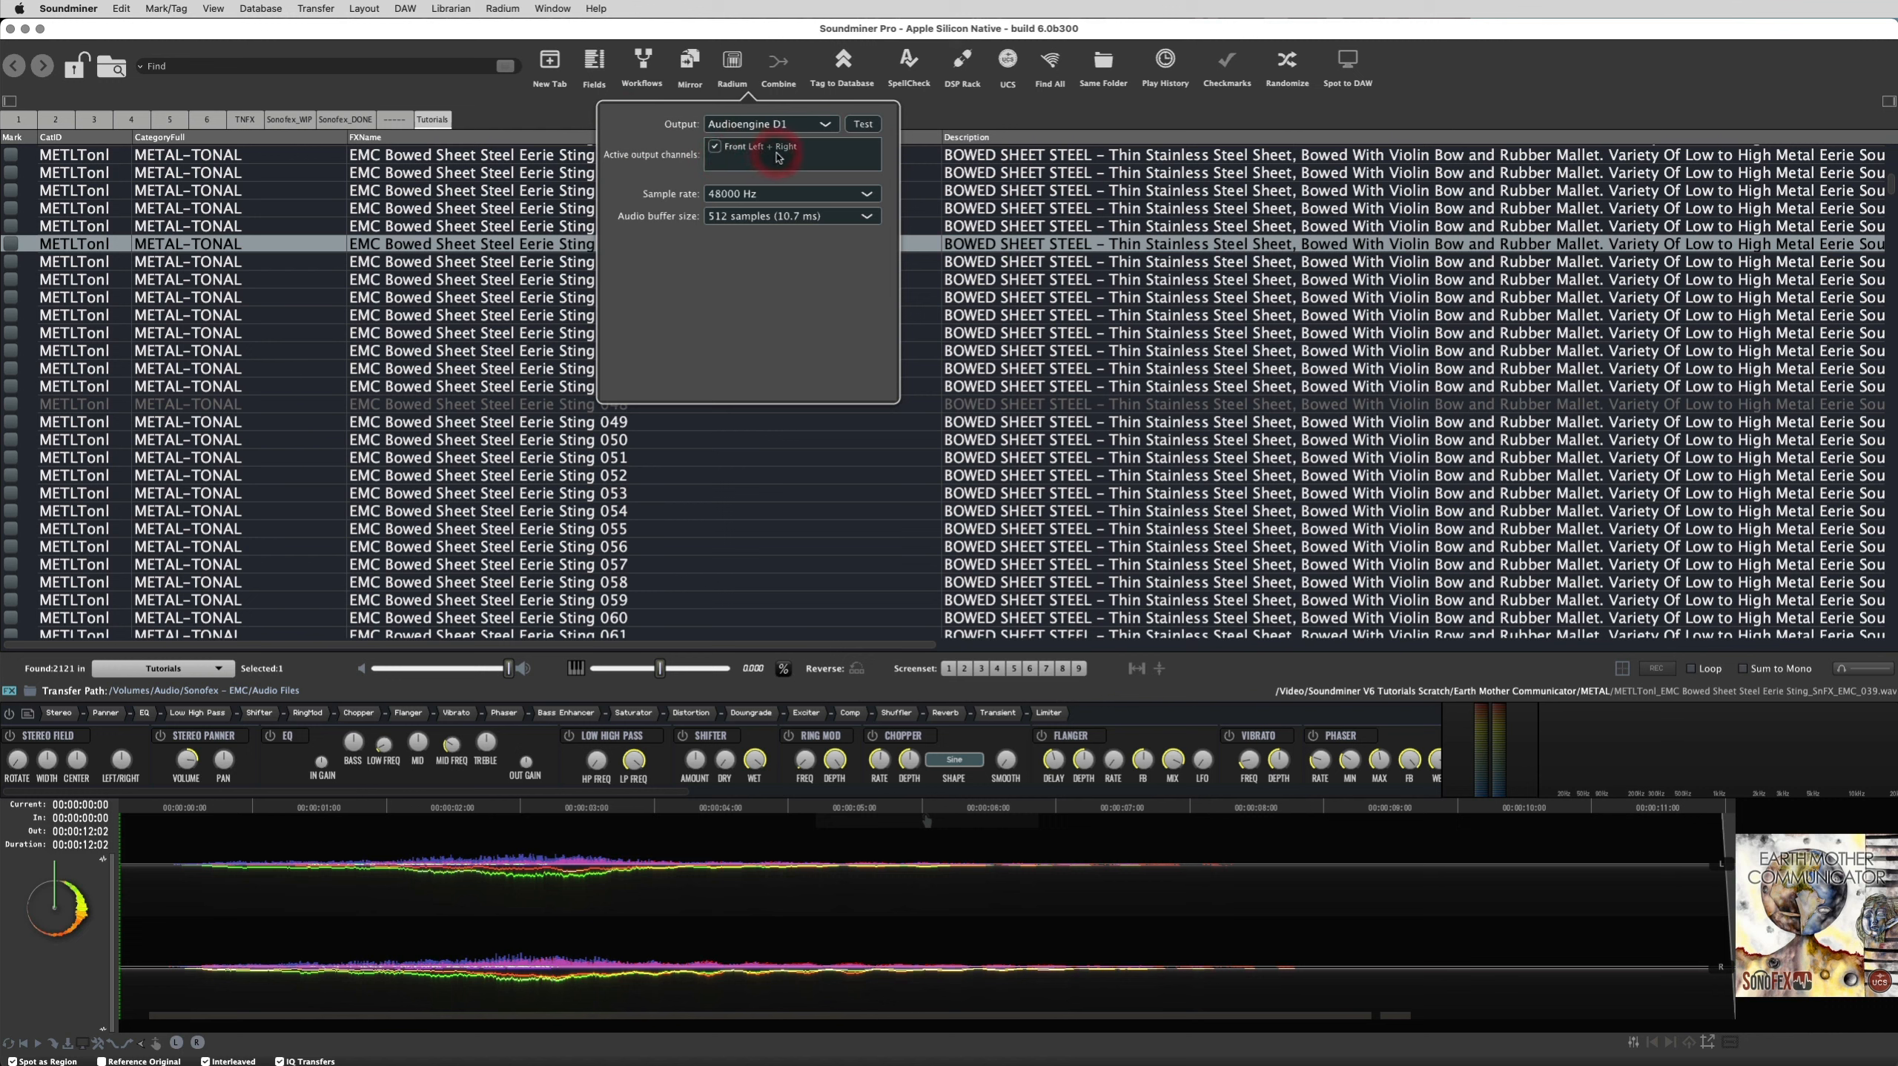
left_click(826, 125)
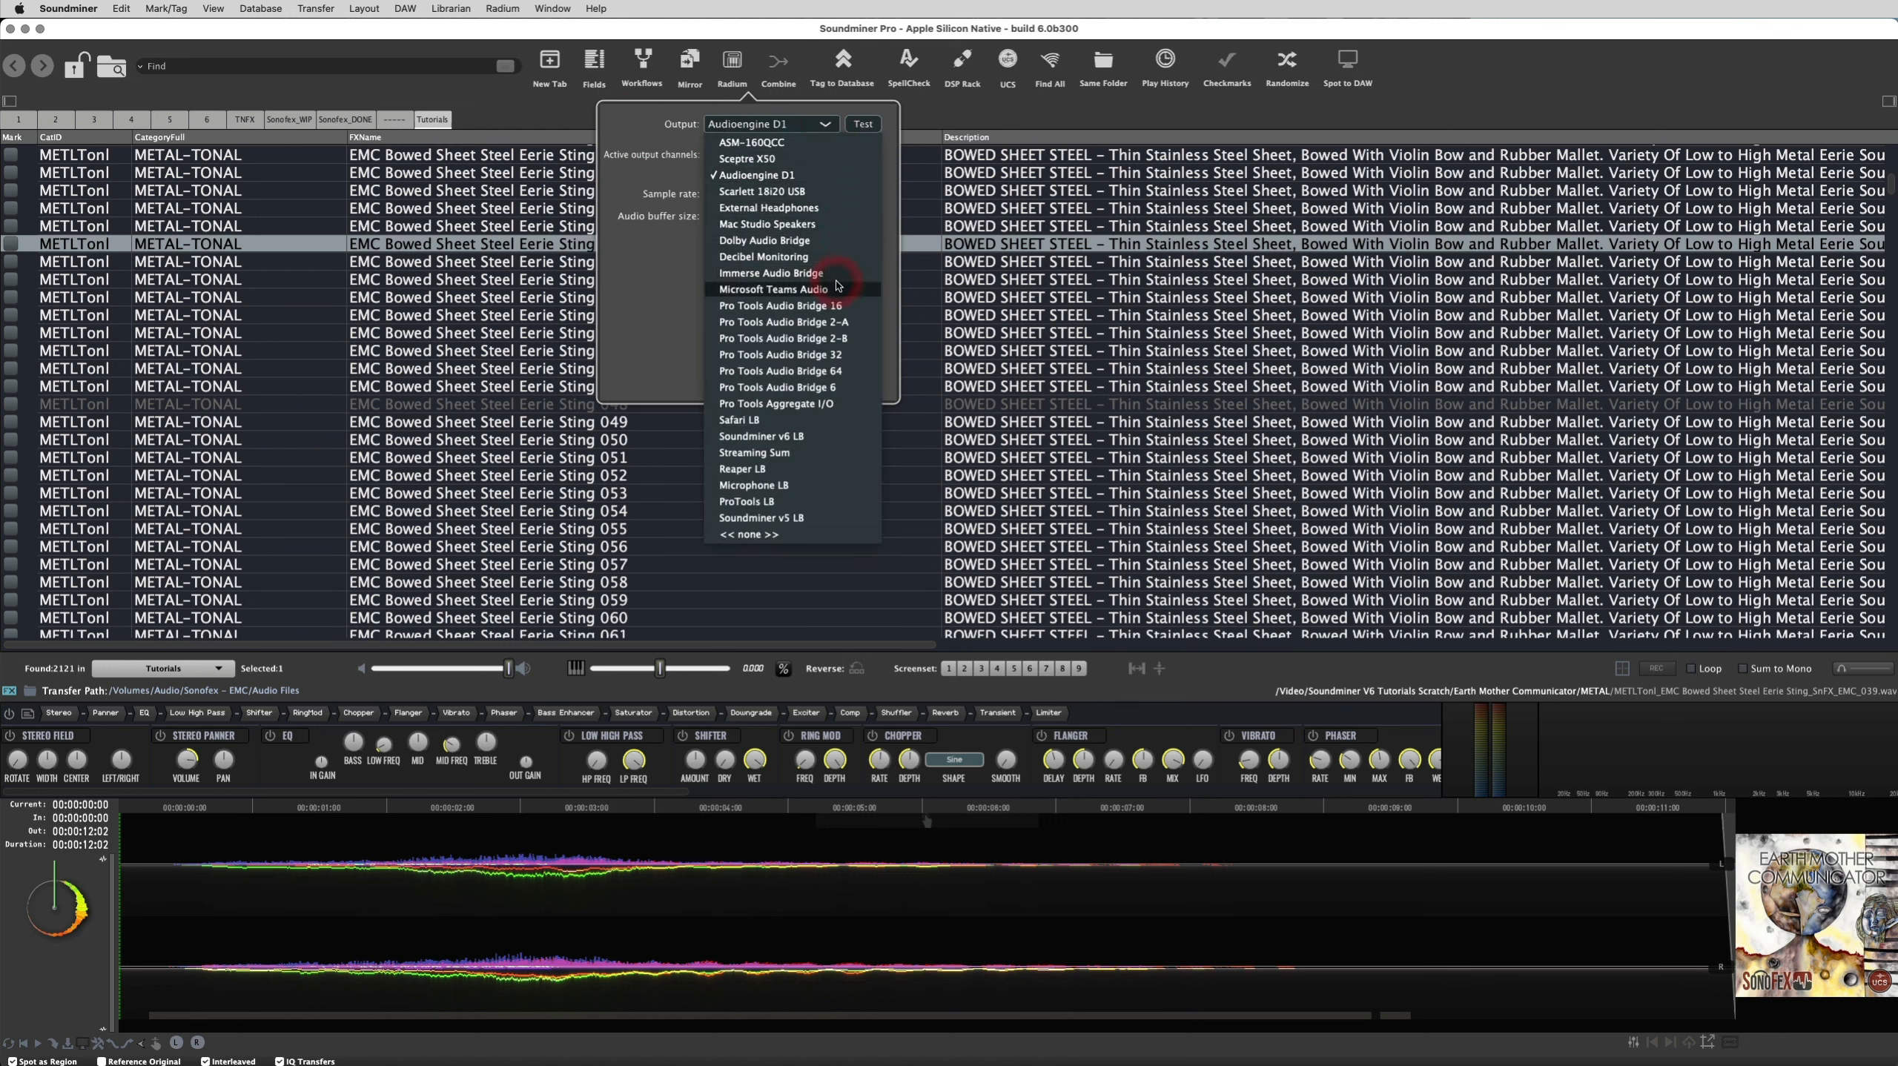
left_click(799, 189)
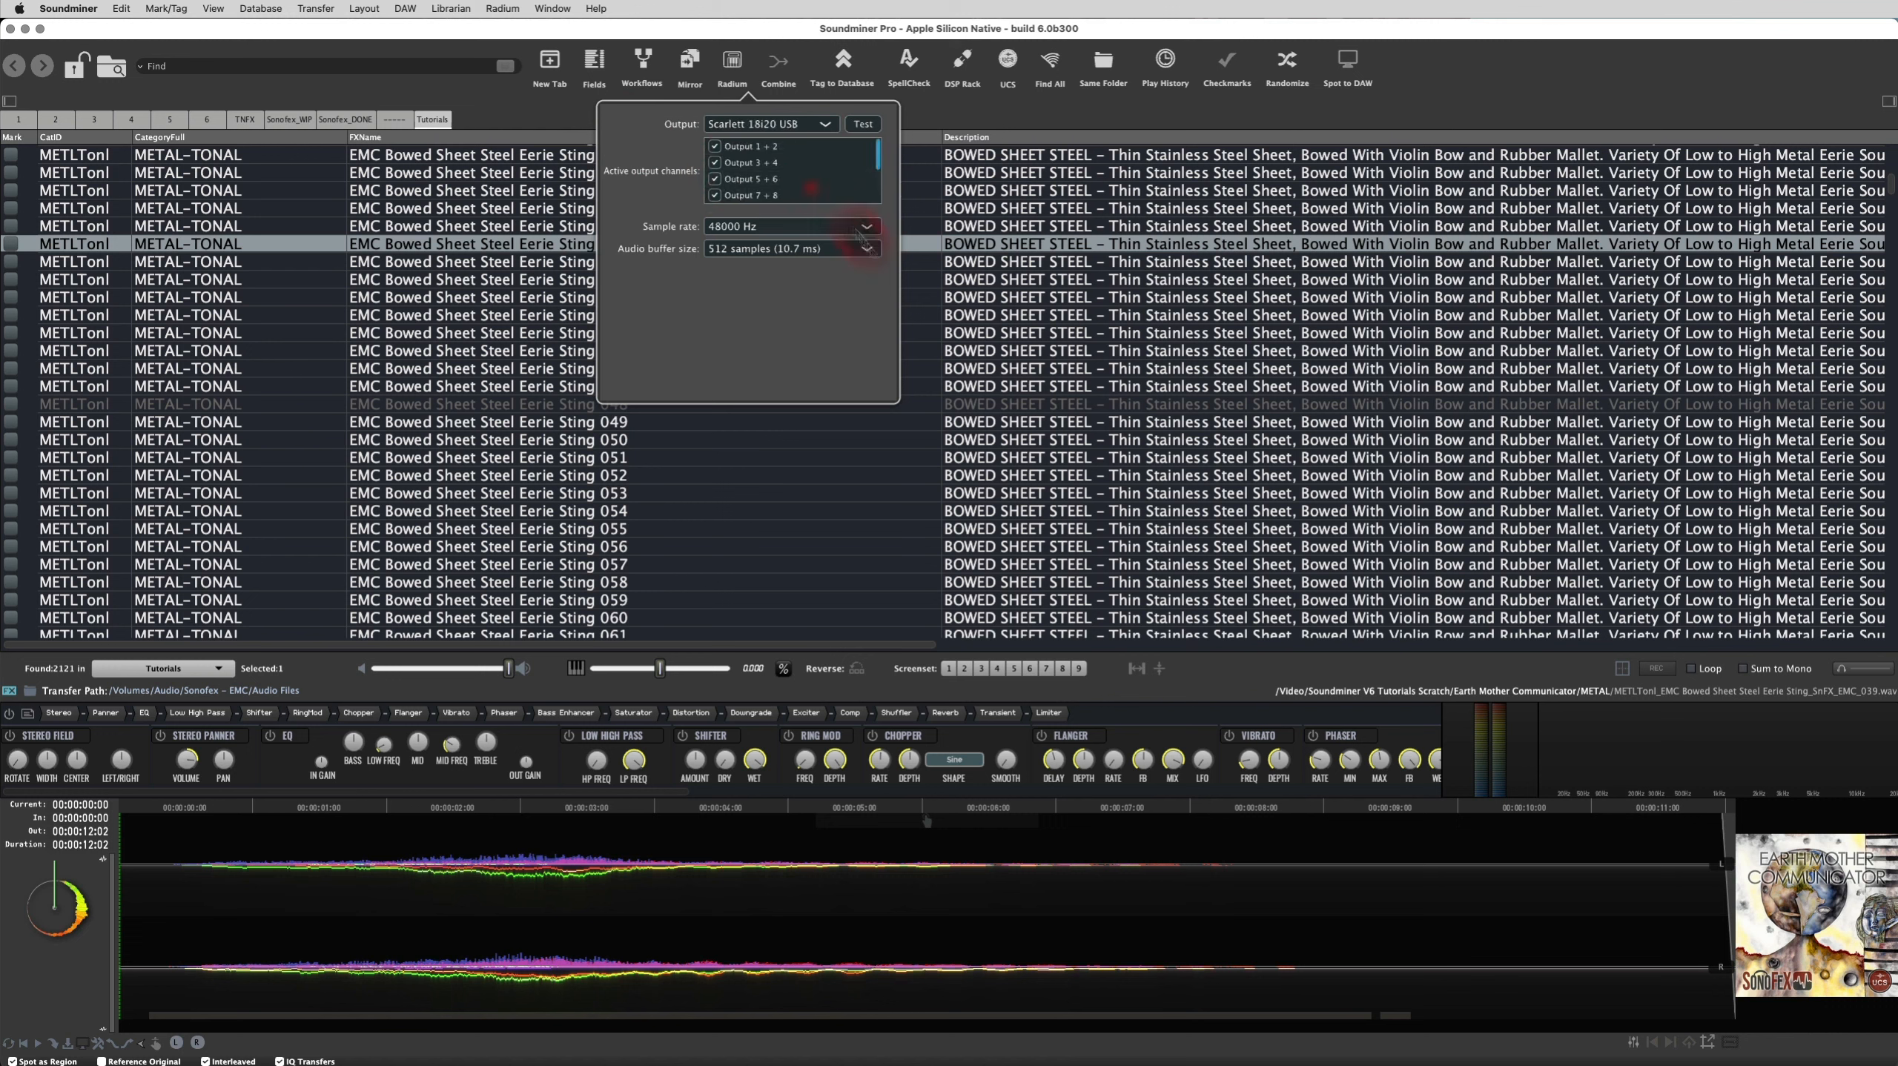
Deactivate output channels 3 + 4, 5 + 6 and 7 + 8 of the Scarlett device and reactivate them
left_click(716, 164)
left_click(715, 195)
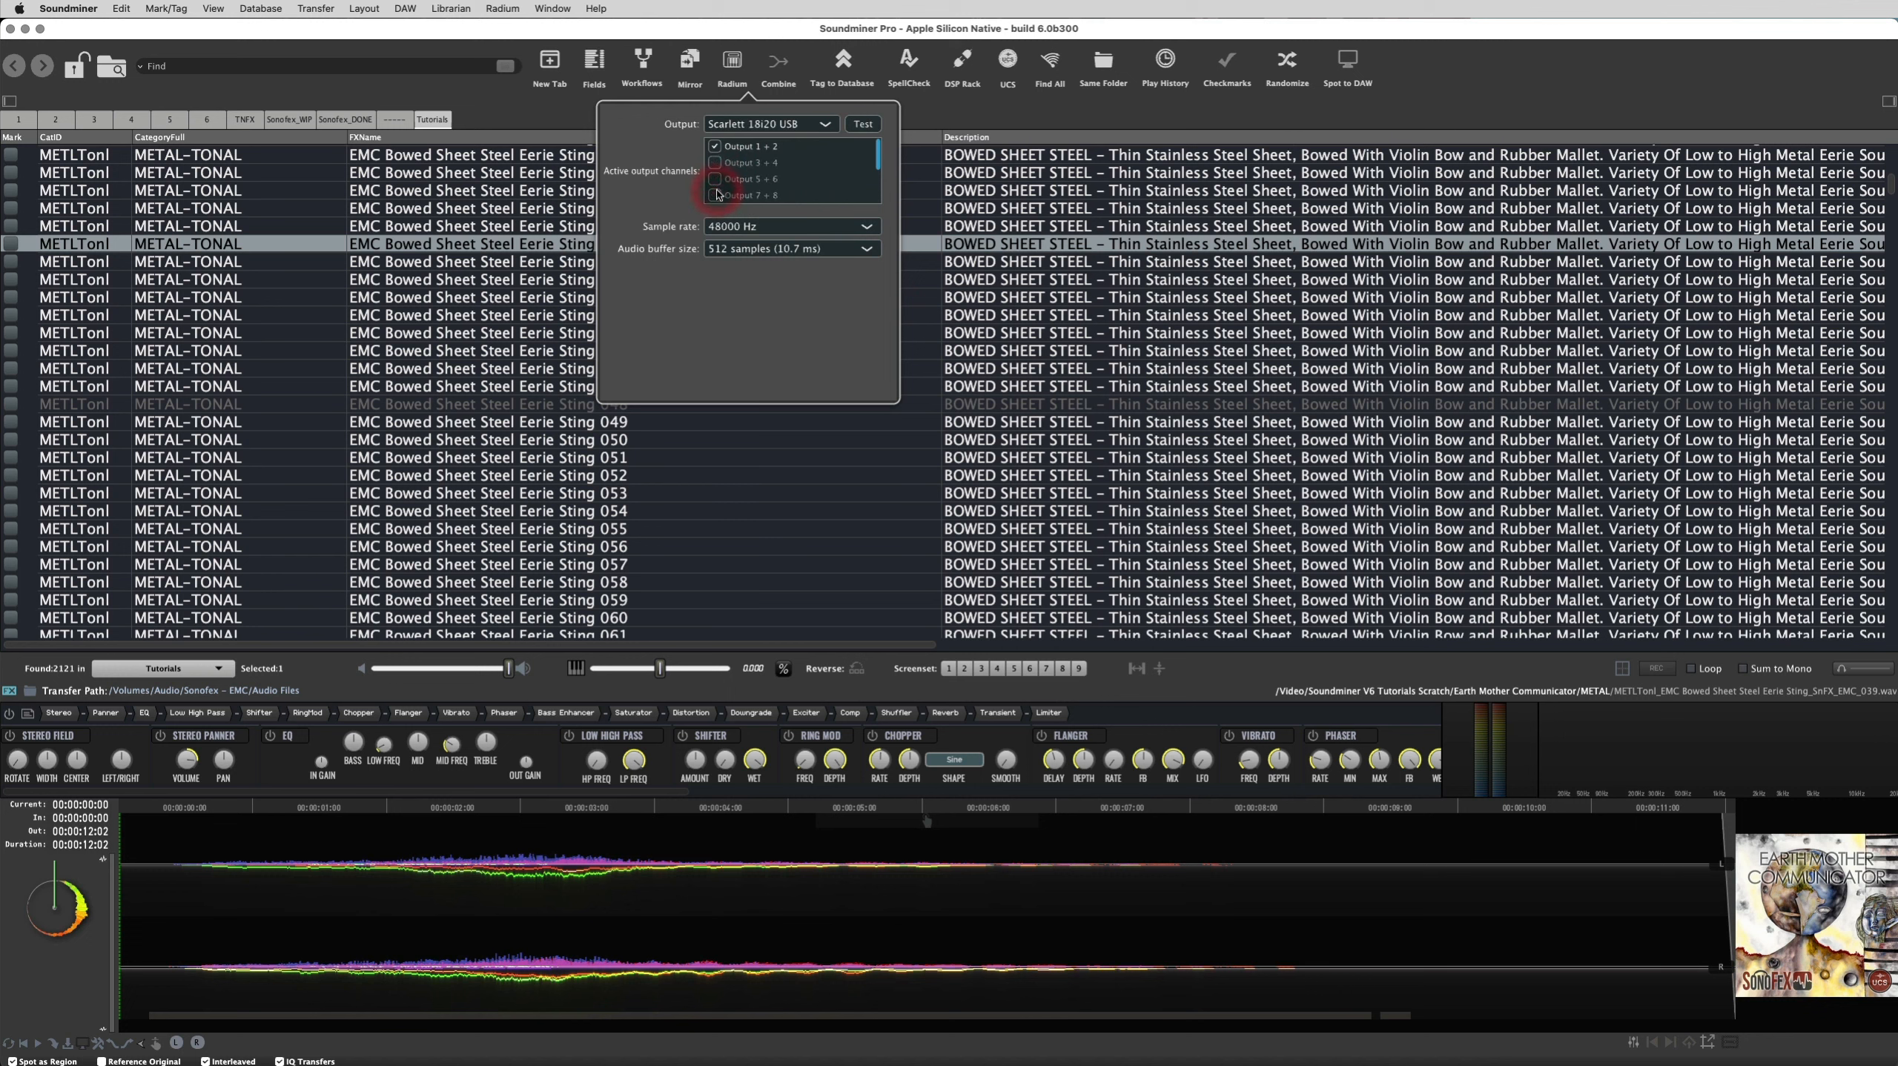
left_click(716, 171)
left_click(790, 187)
Review the sample rates available for the output device and close the output setup
left_click(776, 226)
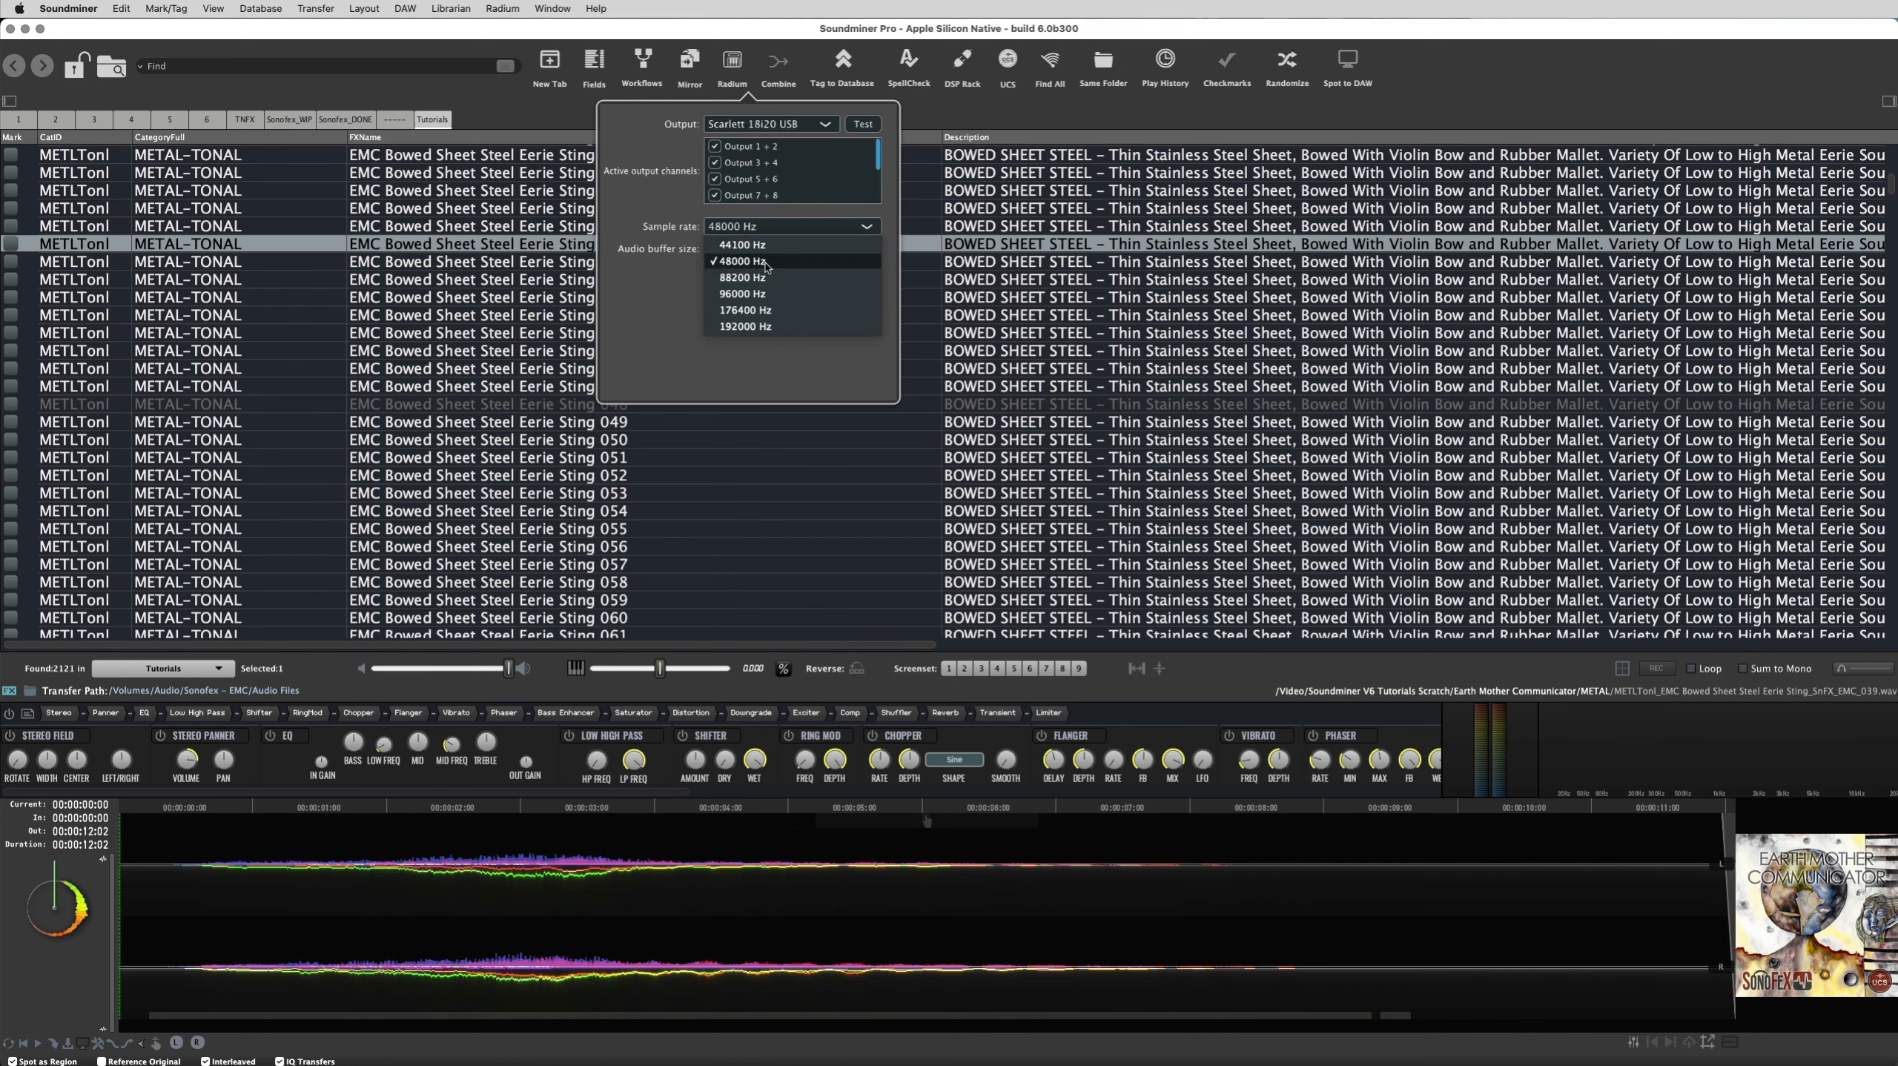
left_click(765, 299)
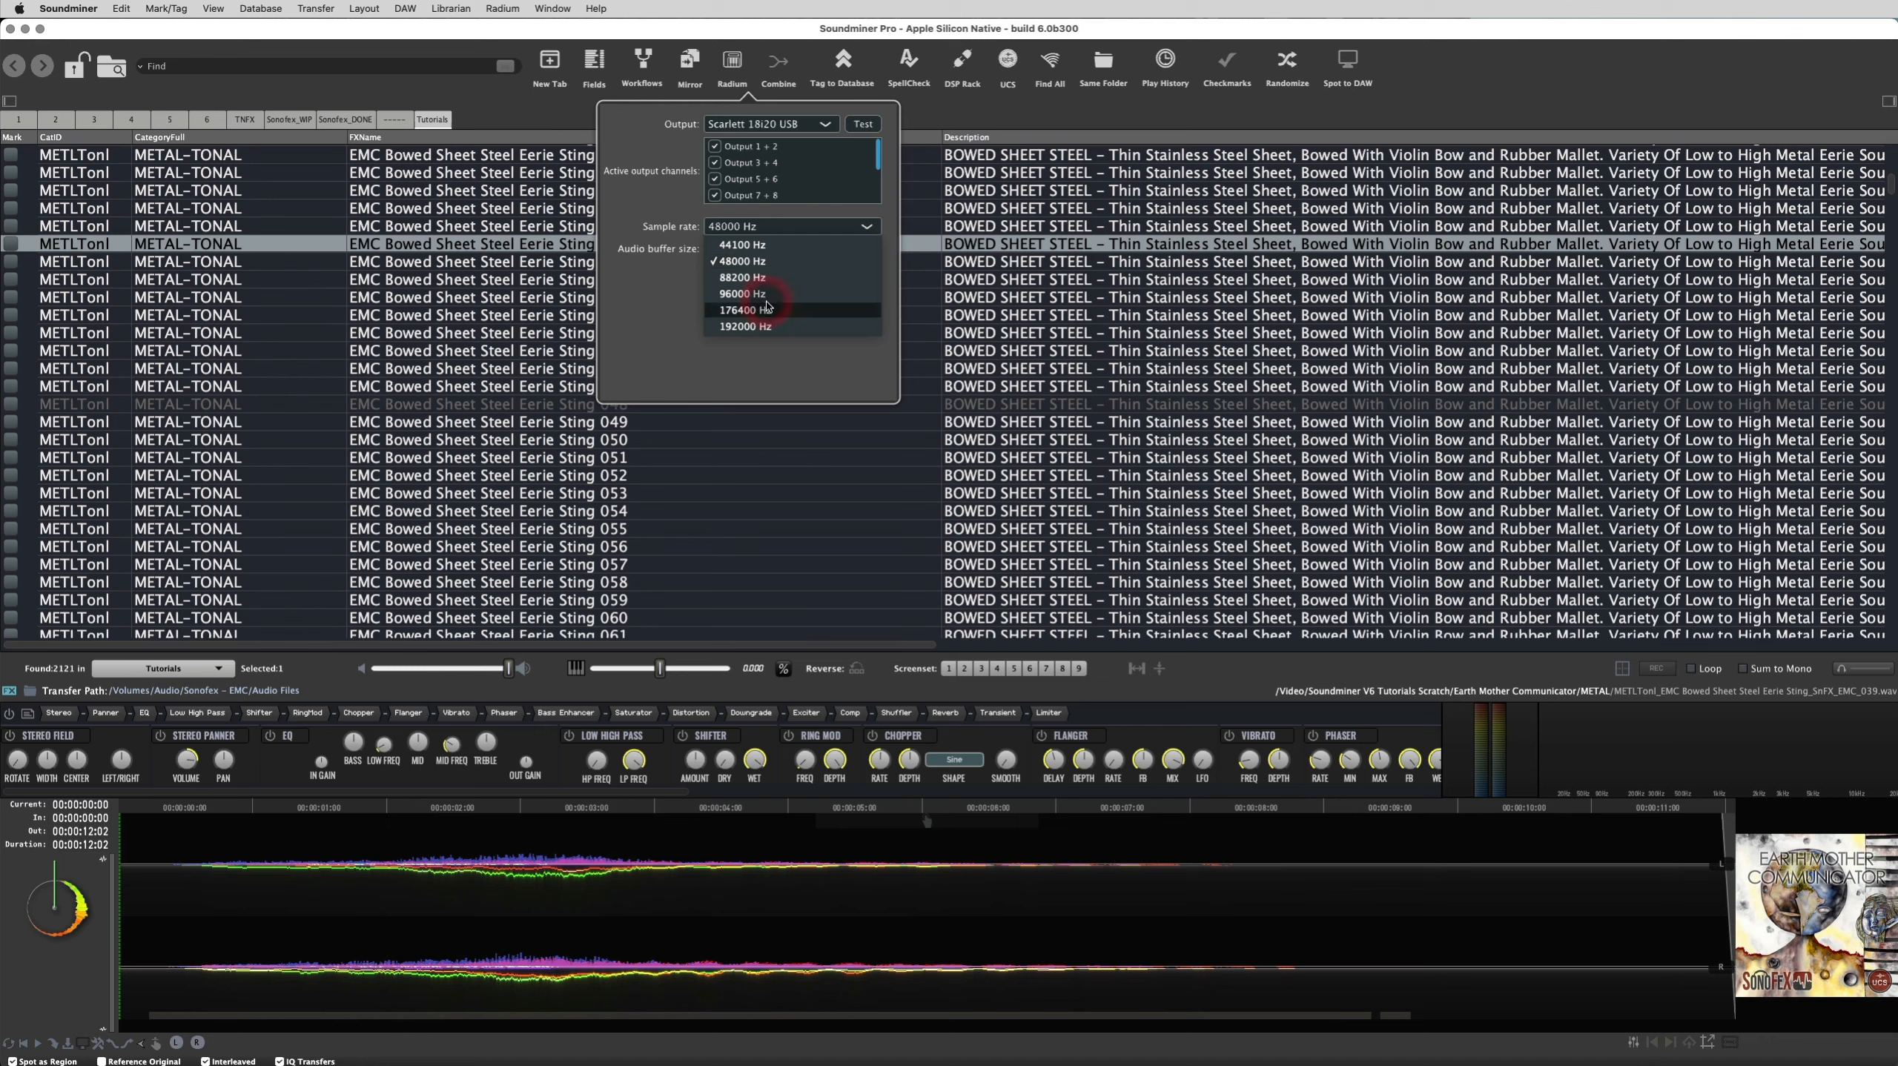
left_click(743, 123)
left_click(776, 189)
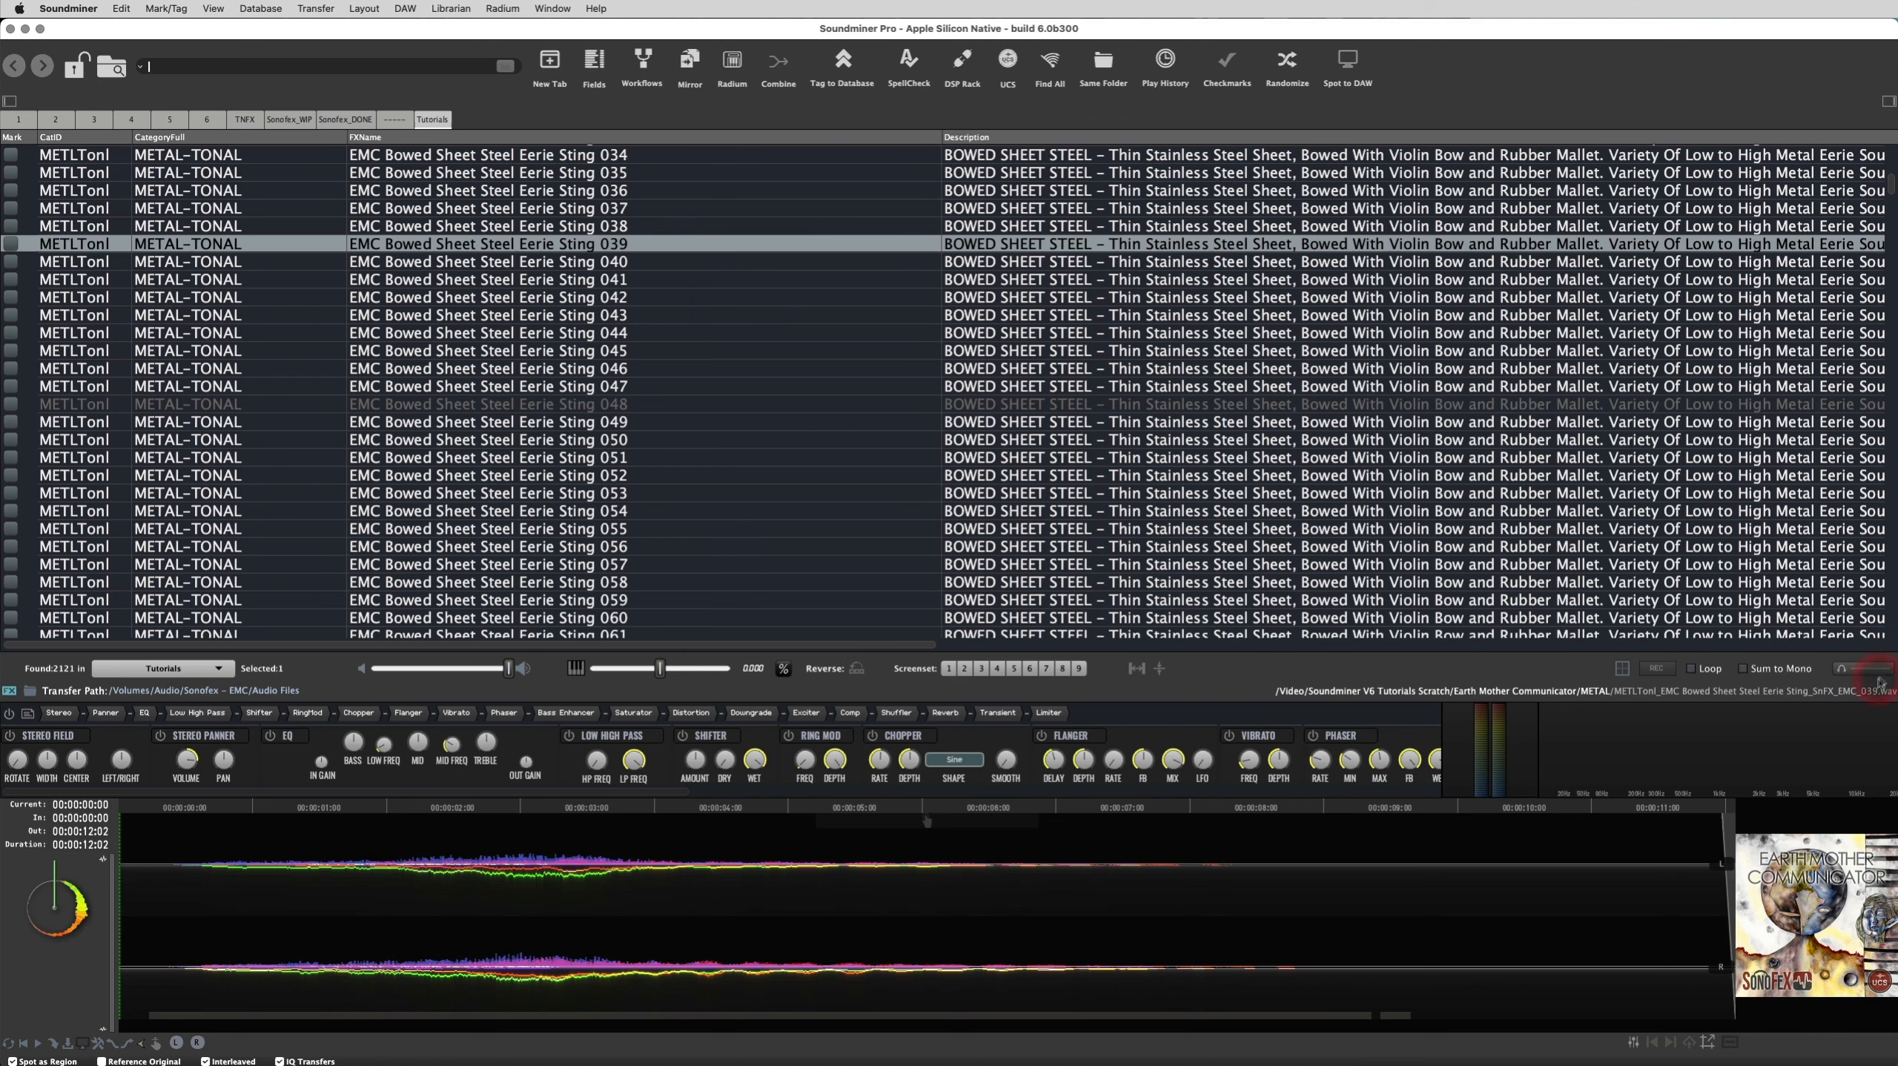
Narrow the main window so that the monitoring options menu fits fully on the display
left_click(1857, 674)
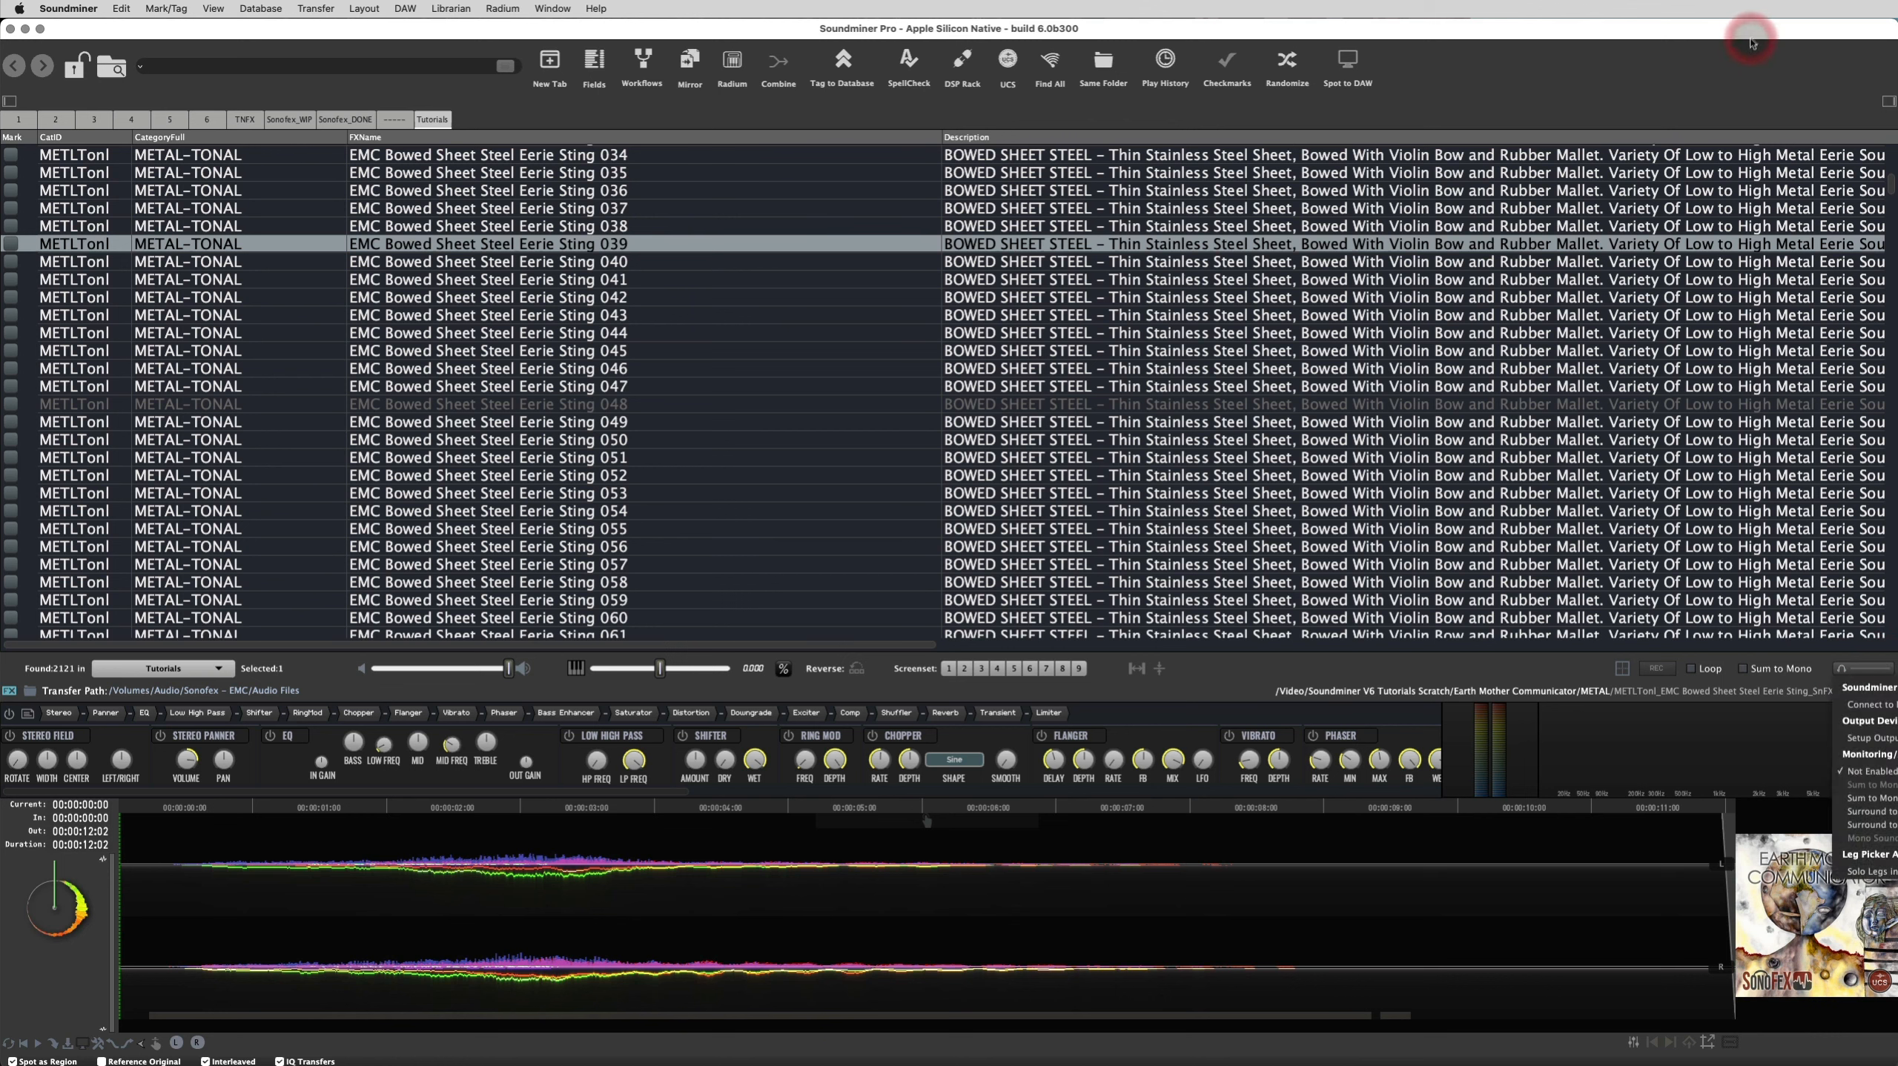
left_click(1784, 720)
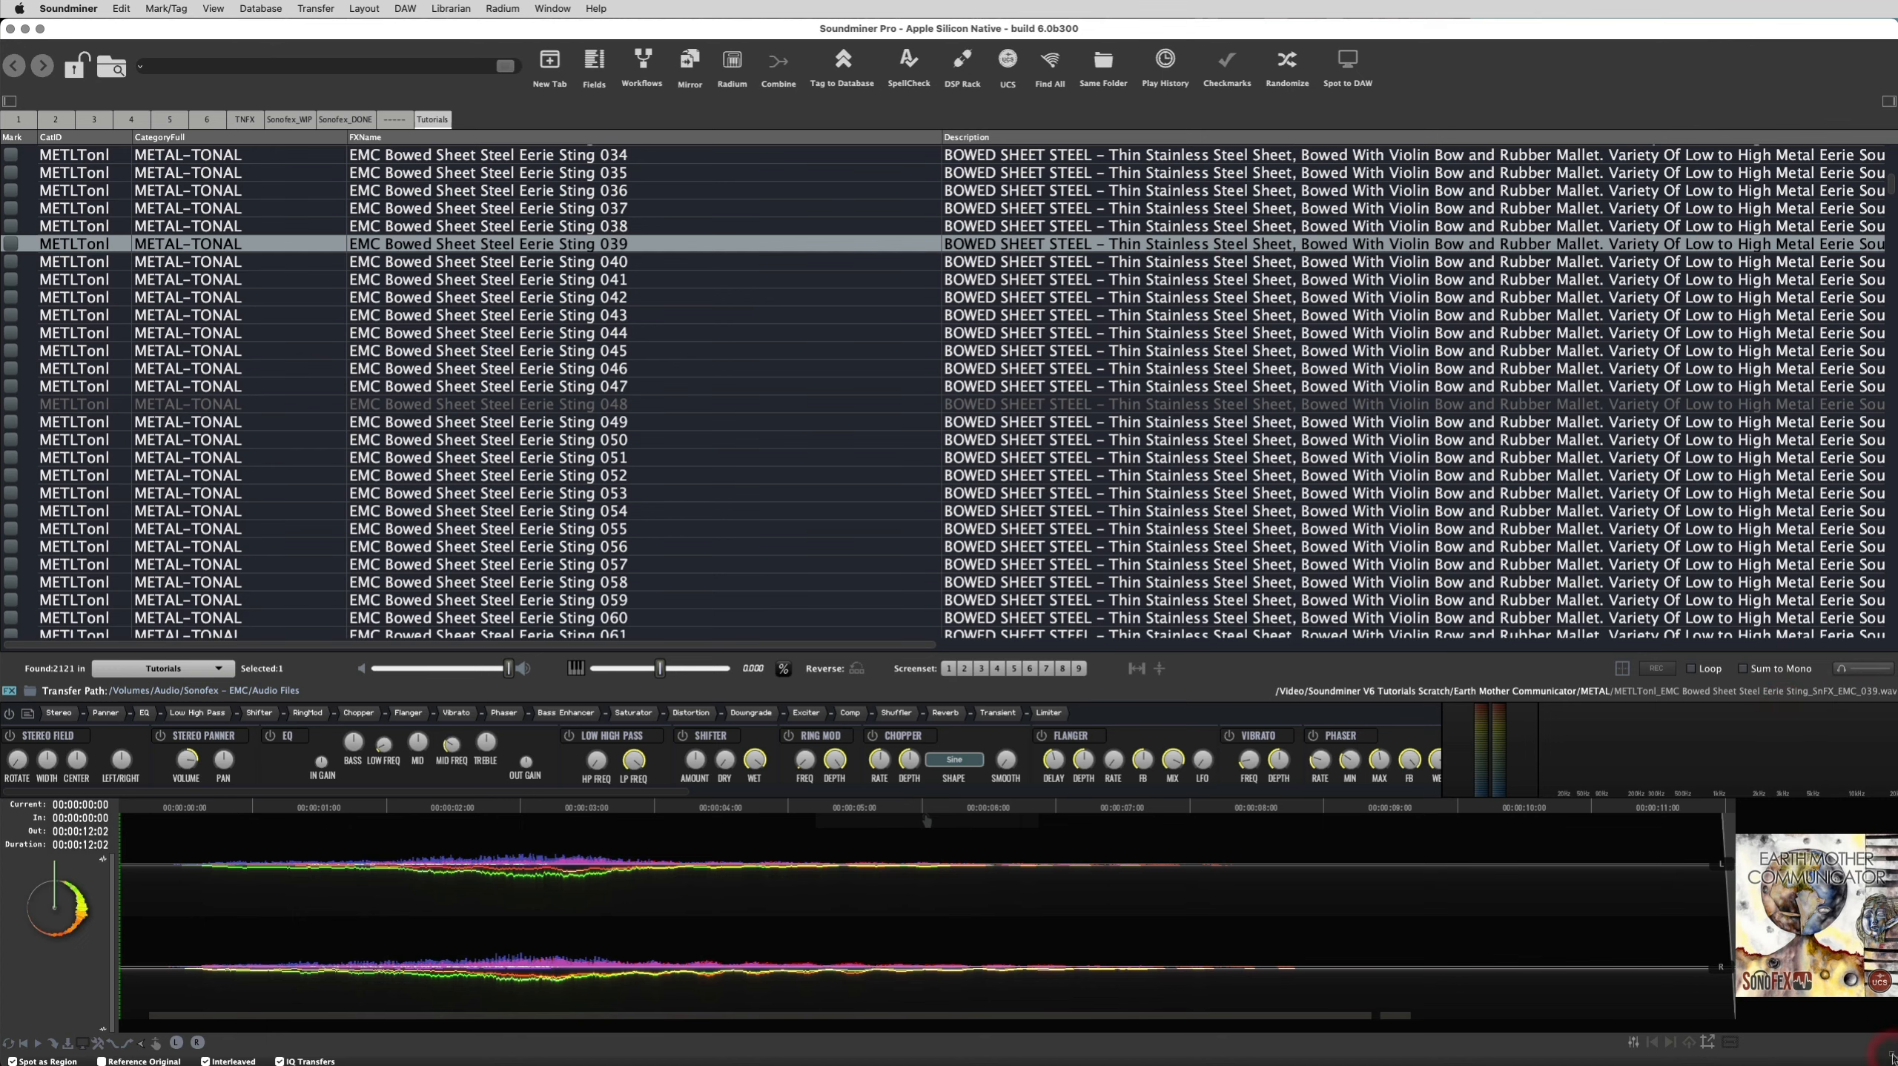
left_click_drag(1891, 1059, 1769, 1060)
Try to connect to the Soundminer Monitor plugin from the monitoring options and dismiss the alert
left_click(1715, 669)
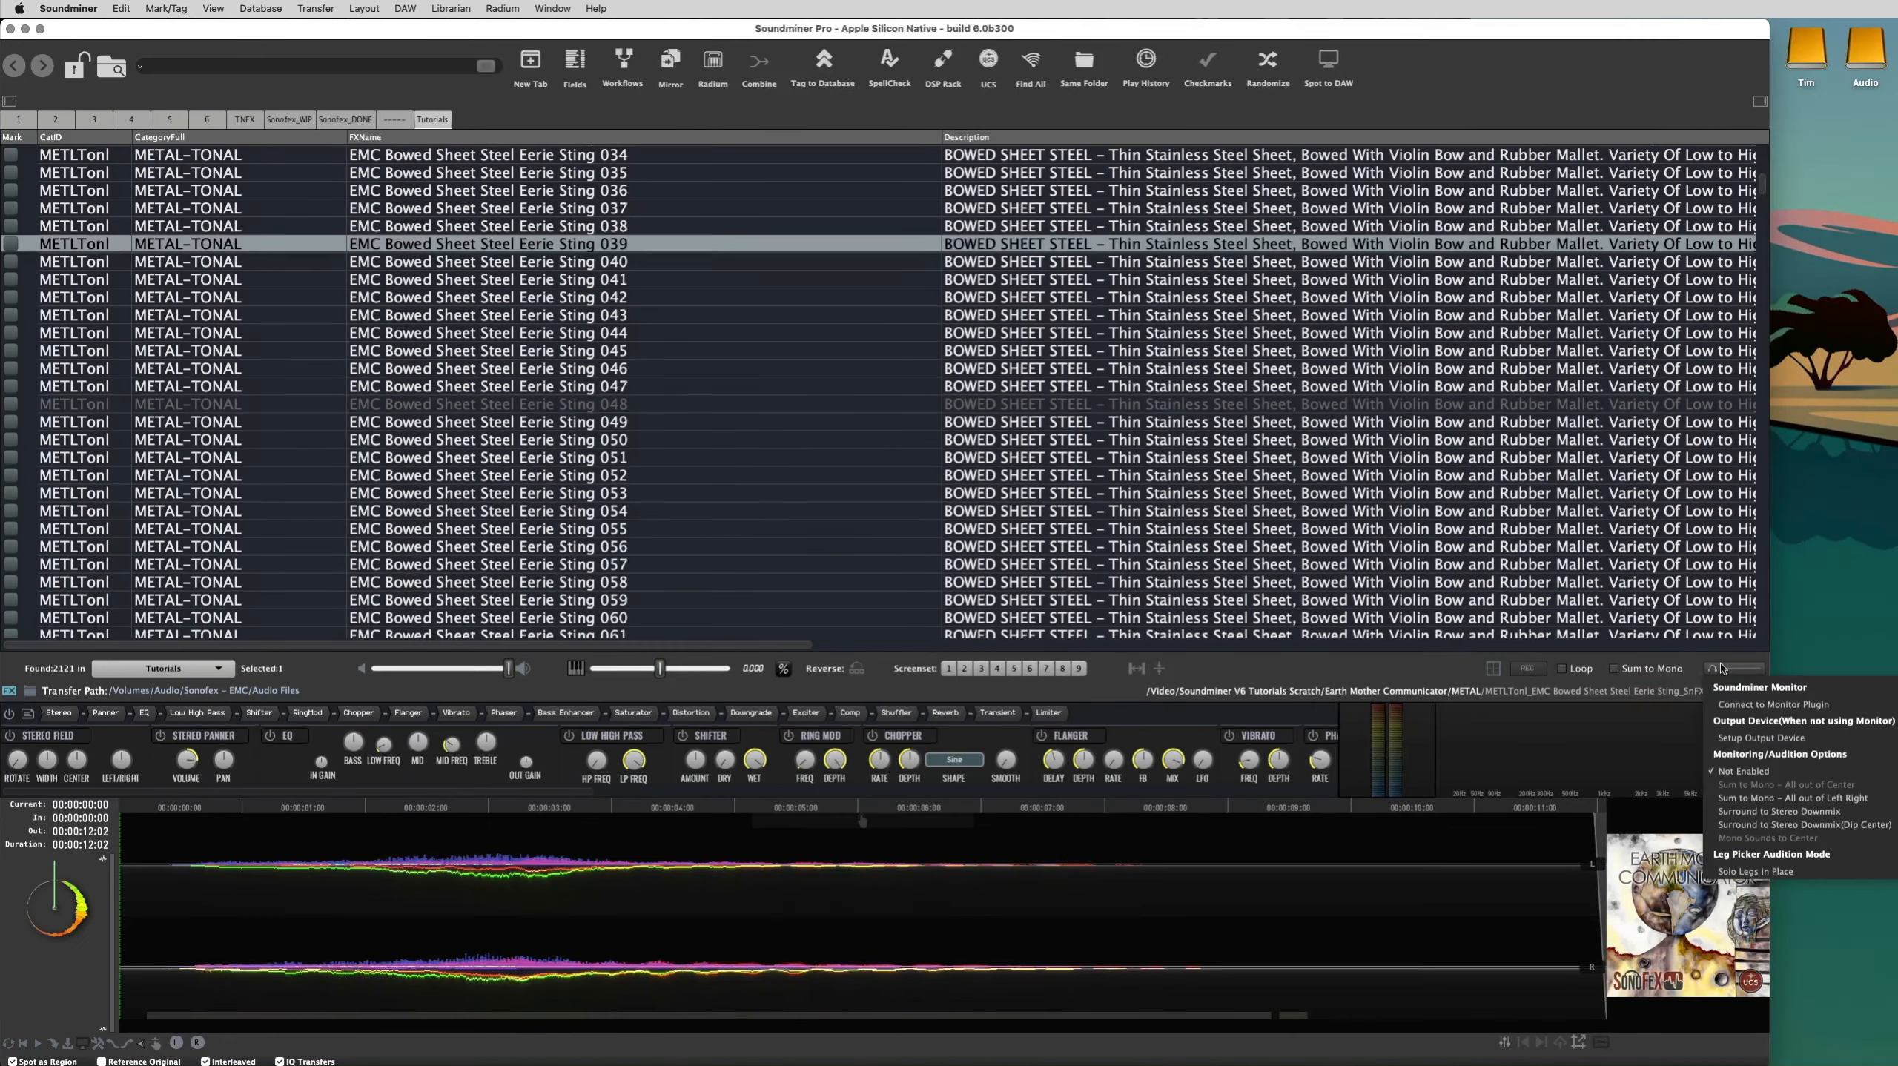
left_click(1721, 667)
left_click(1731, 705)
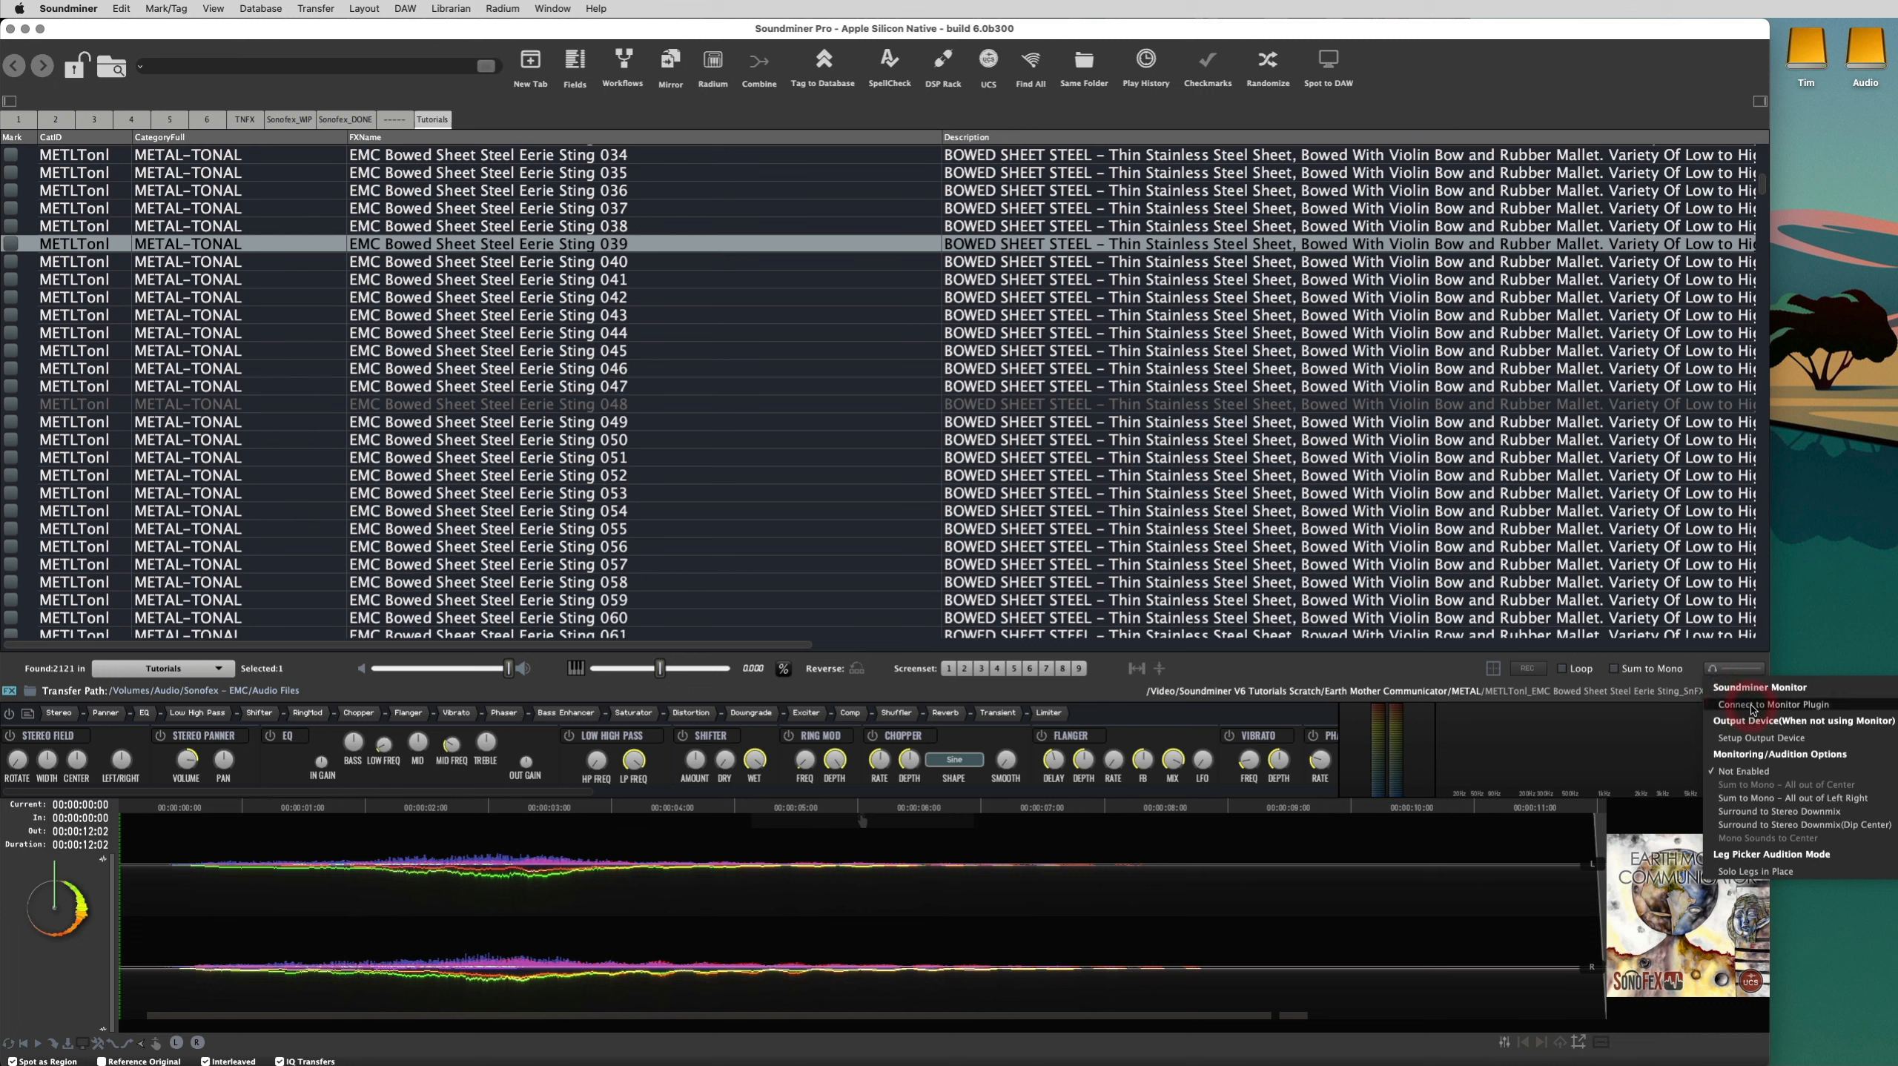
left_click(1752, 707)
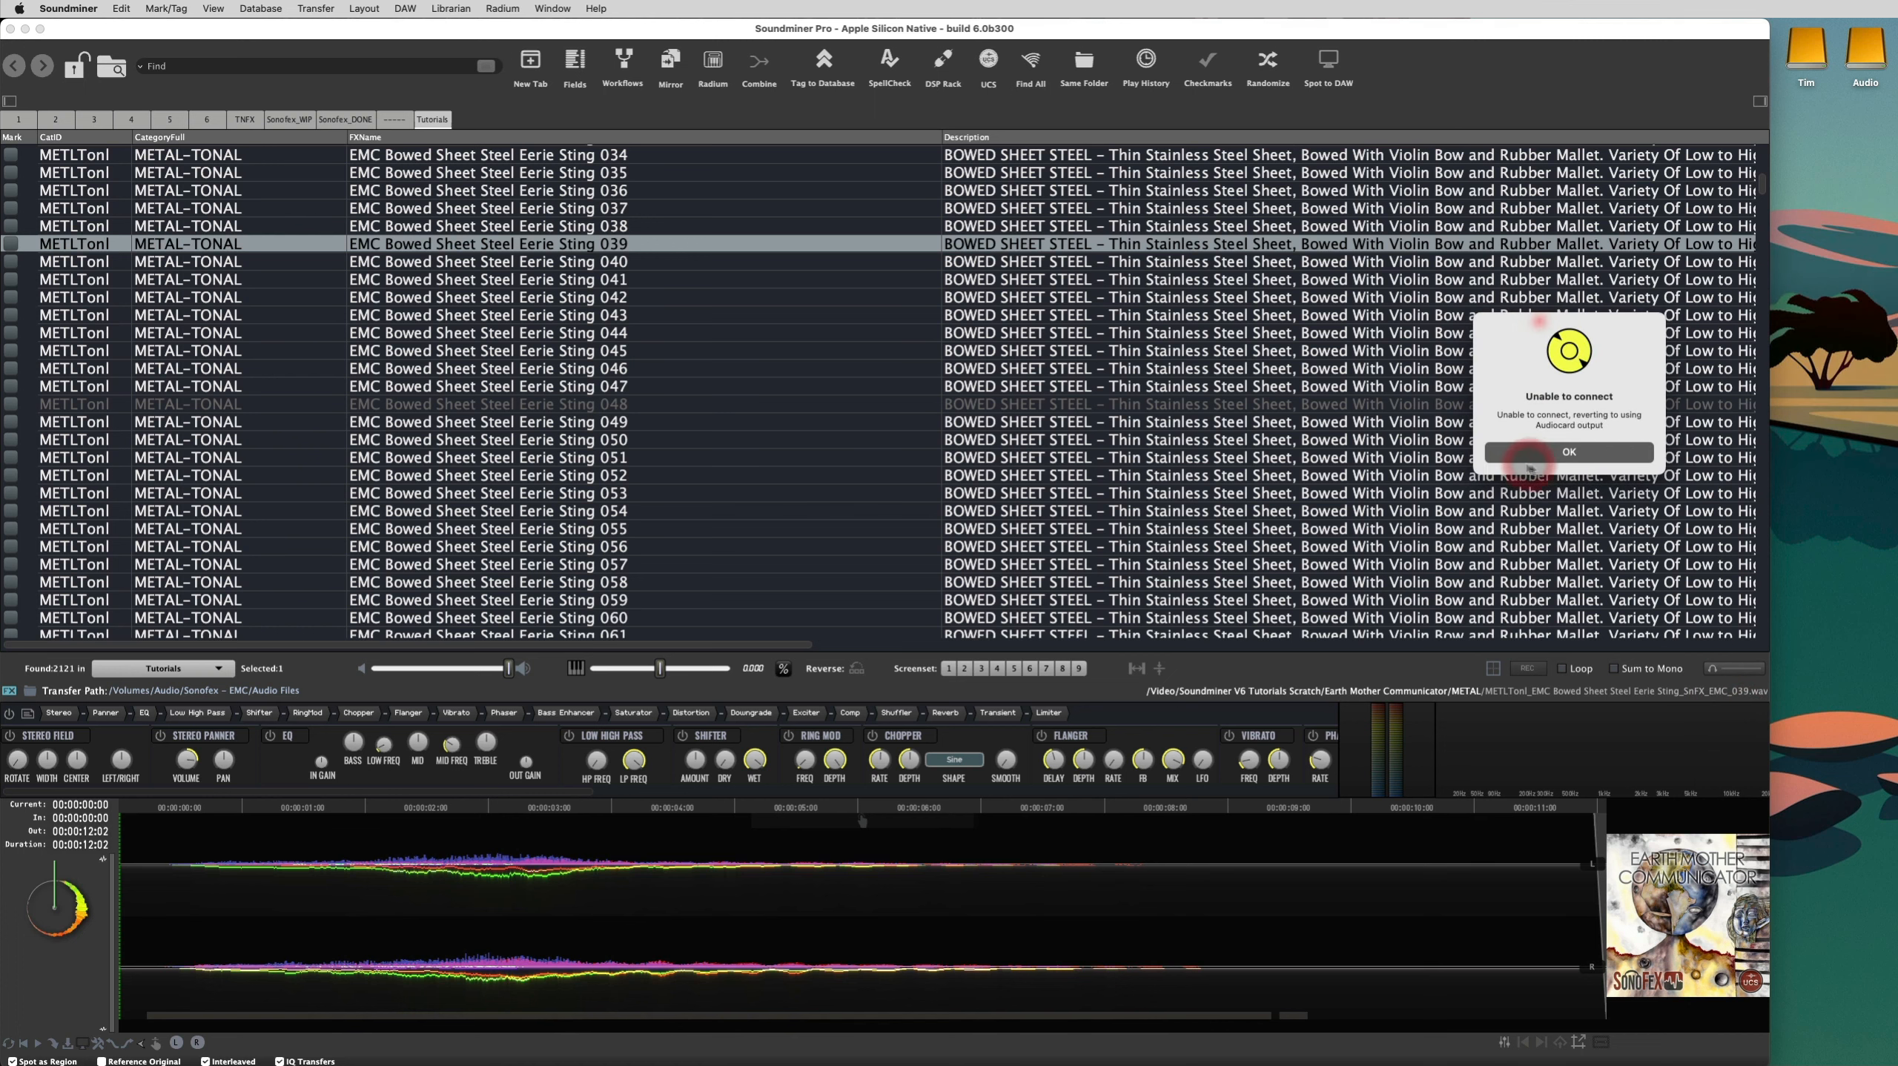
left_click(1534, 455)
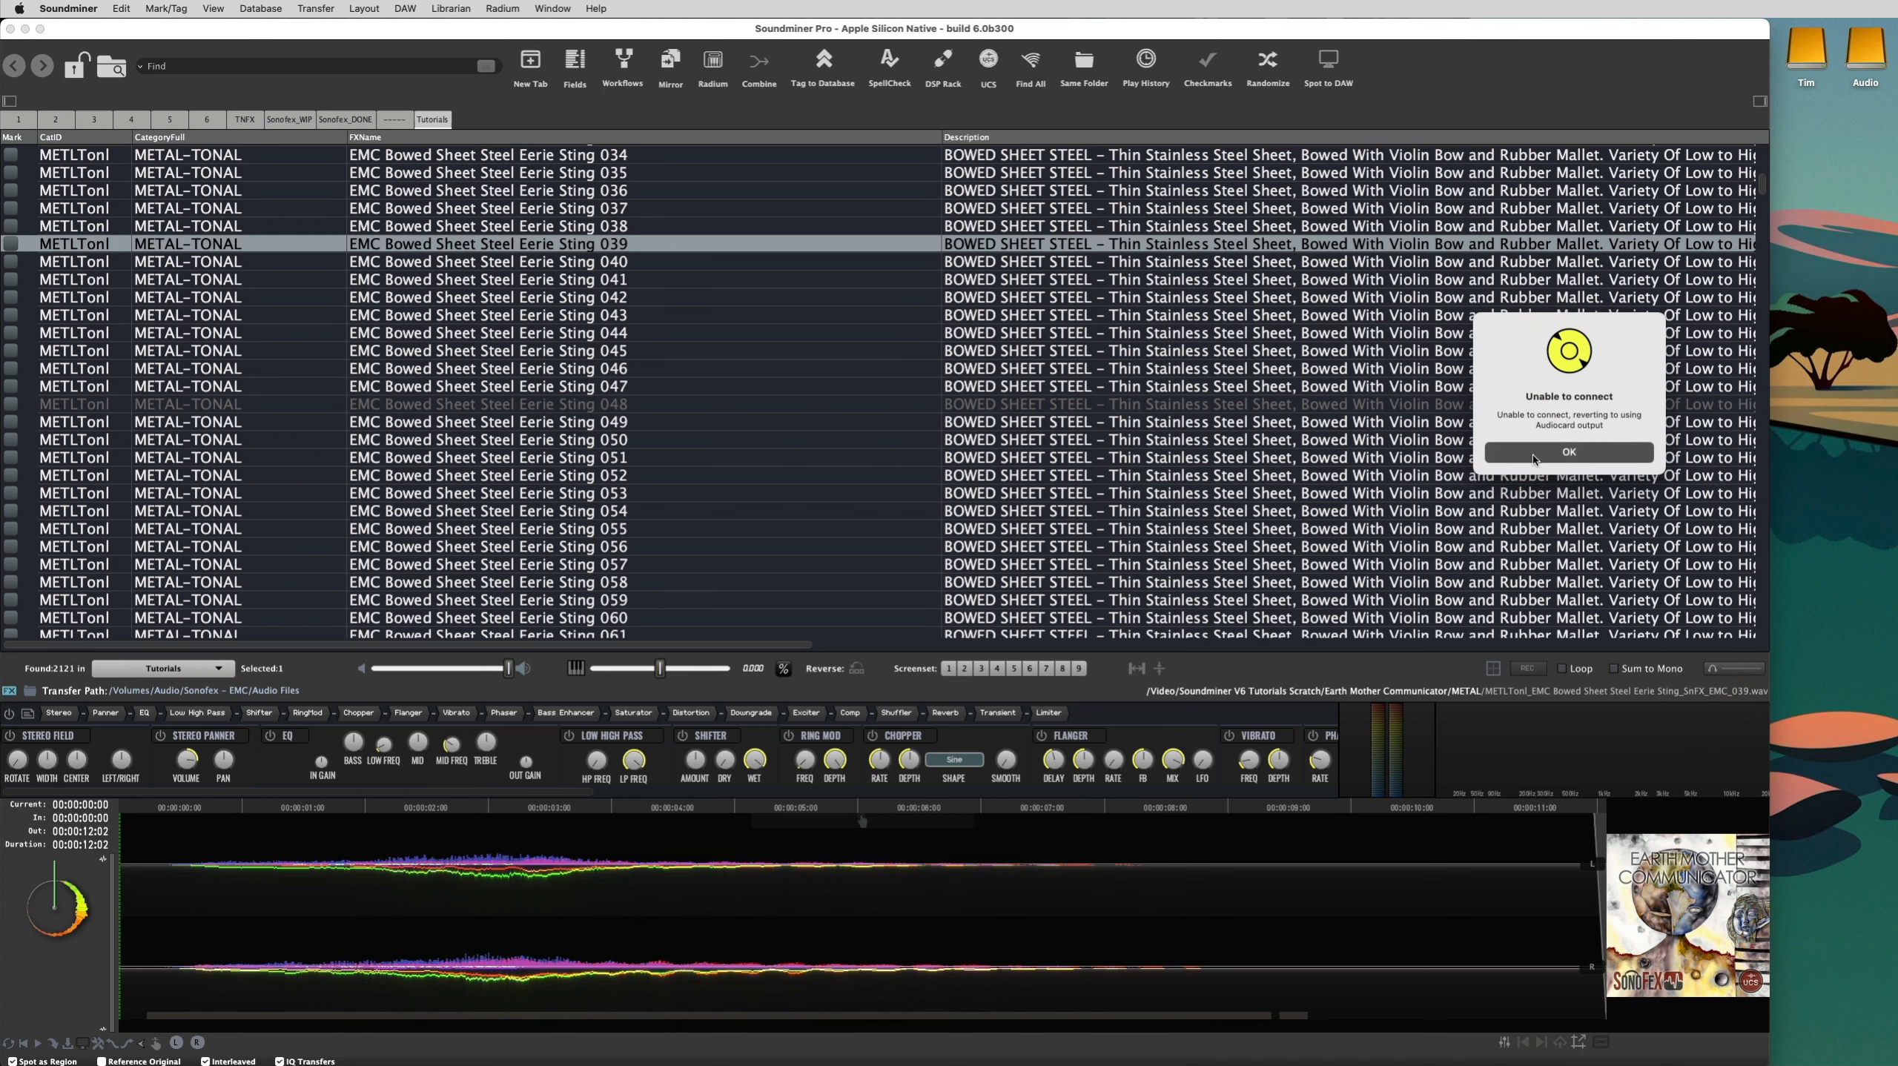
Enable the Surround to Stereo Downmix monitoring option
left_click(1718, 669)
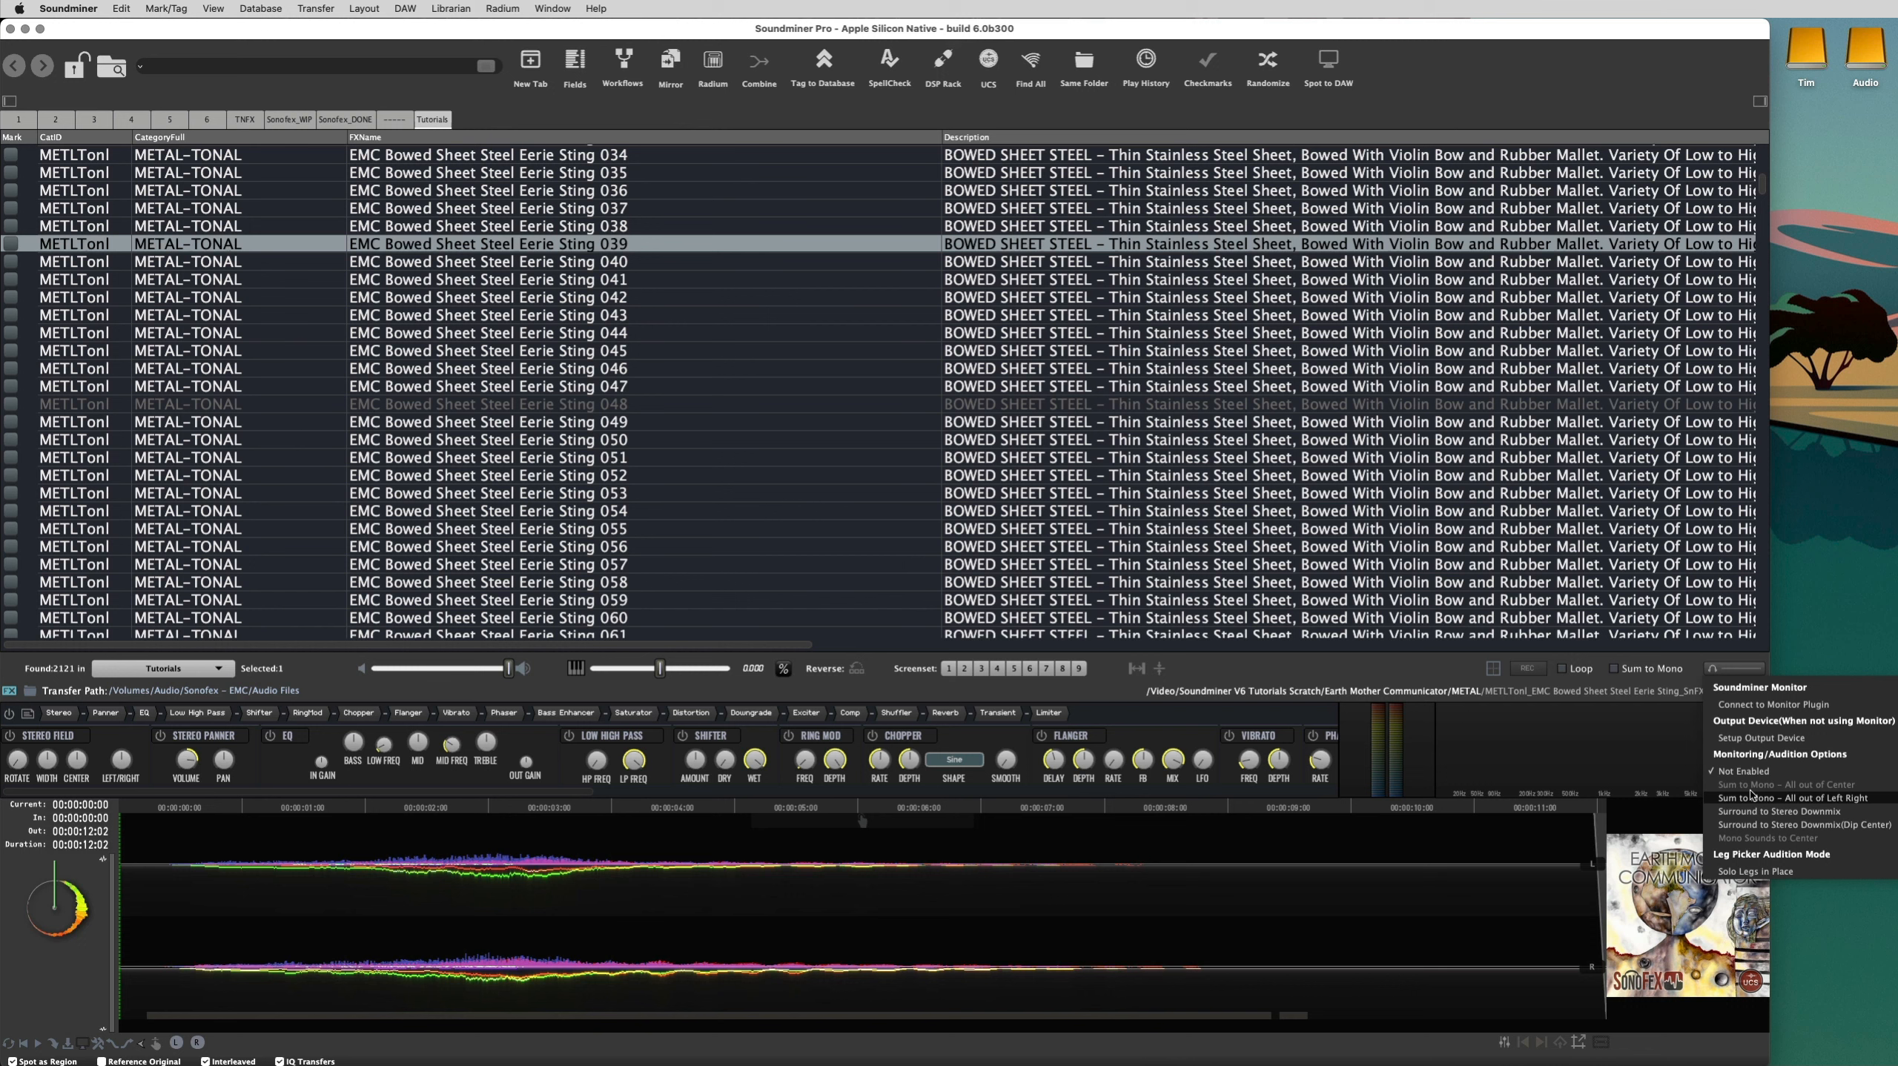
left_click(1739, 814)
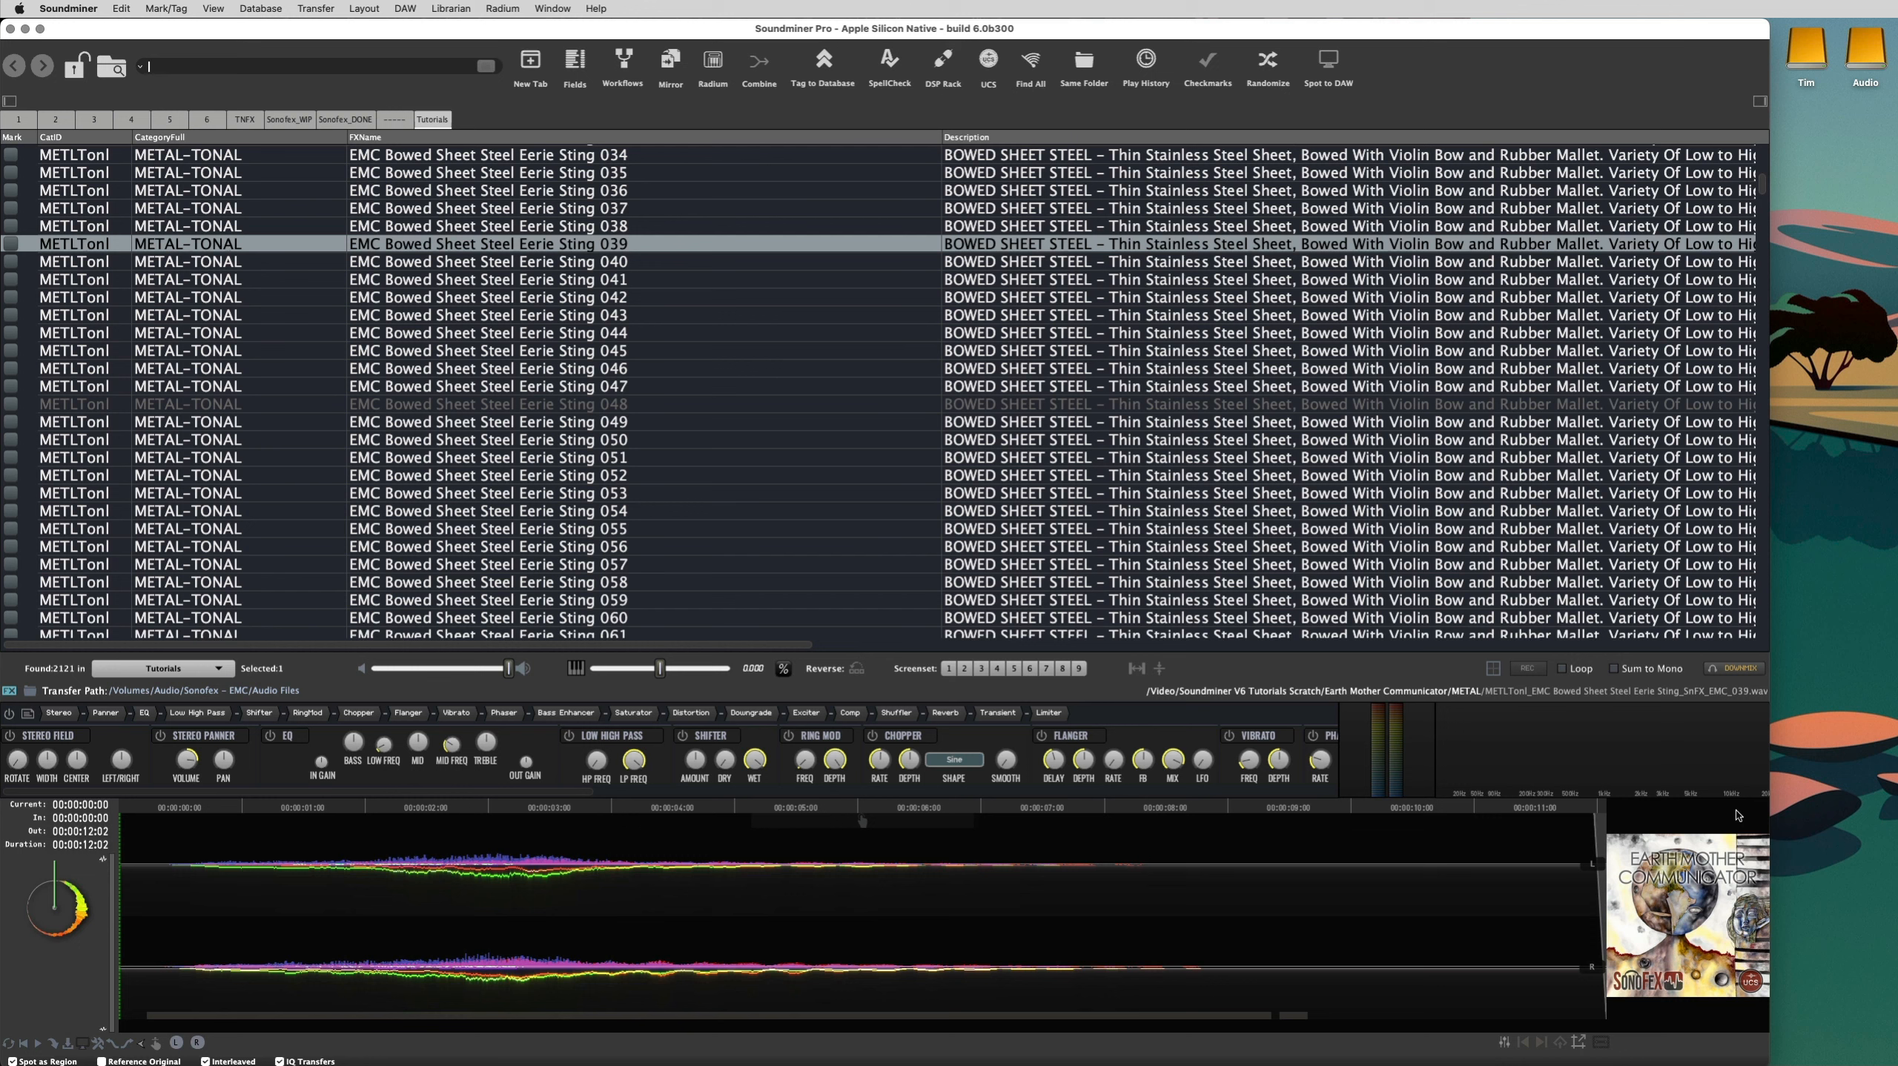
left_click(1734, 668)
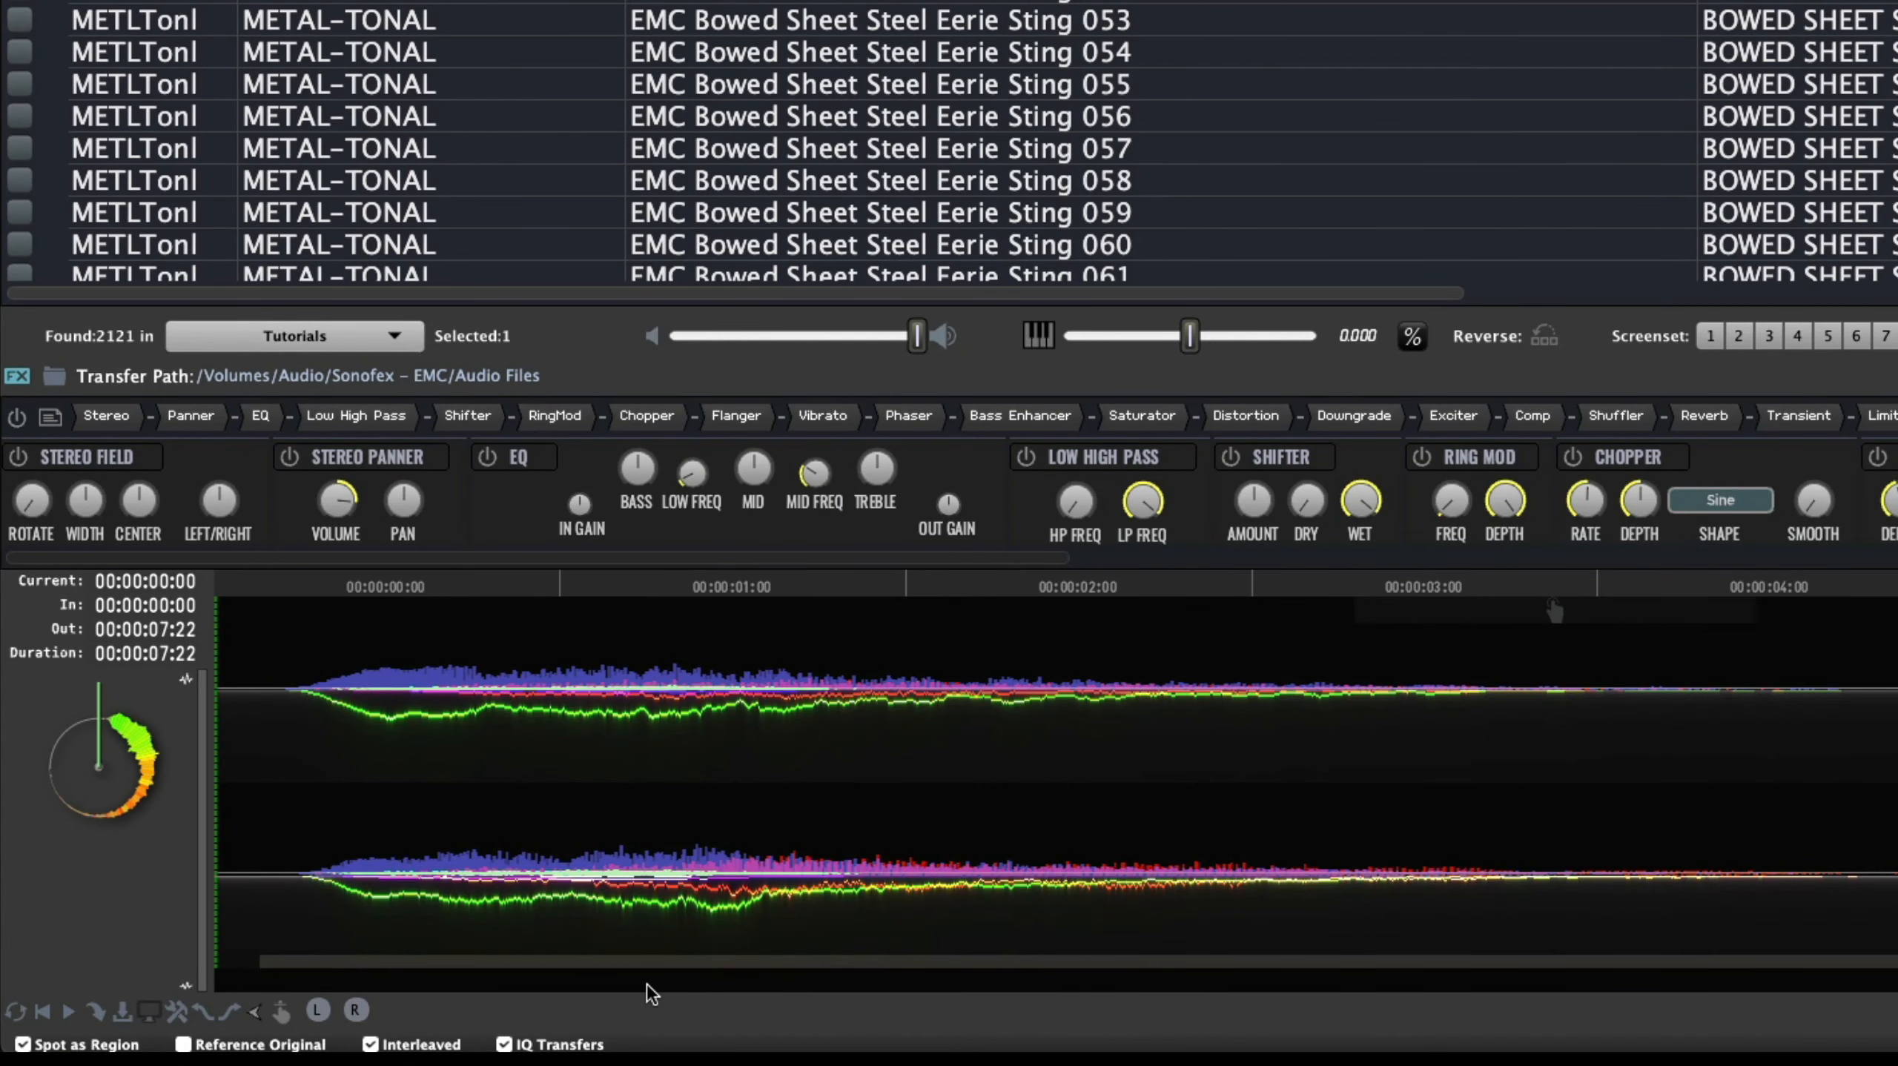
Review the player's playback and transfer options, including AutoPlay, Skip Silence and the audition and transfer fade-outs
left_click(655, 965)
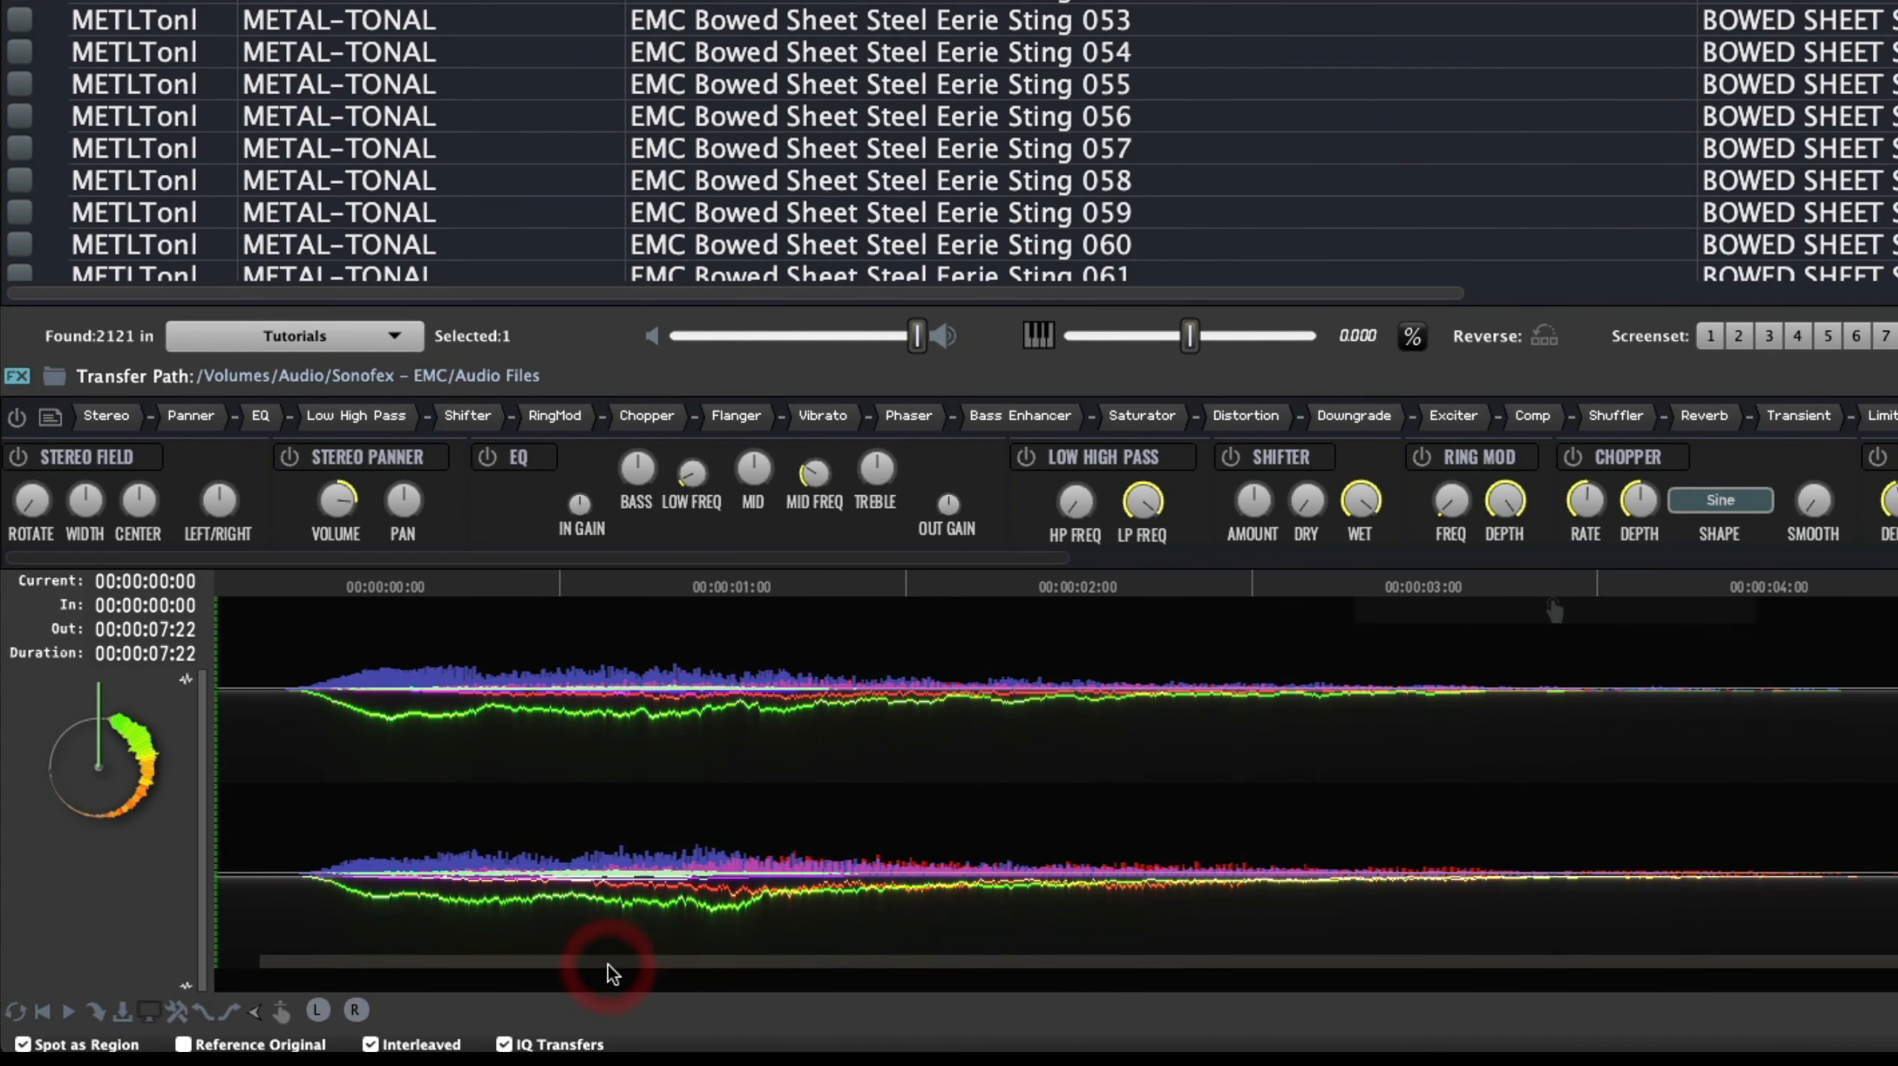
left_click(35, 1044)
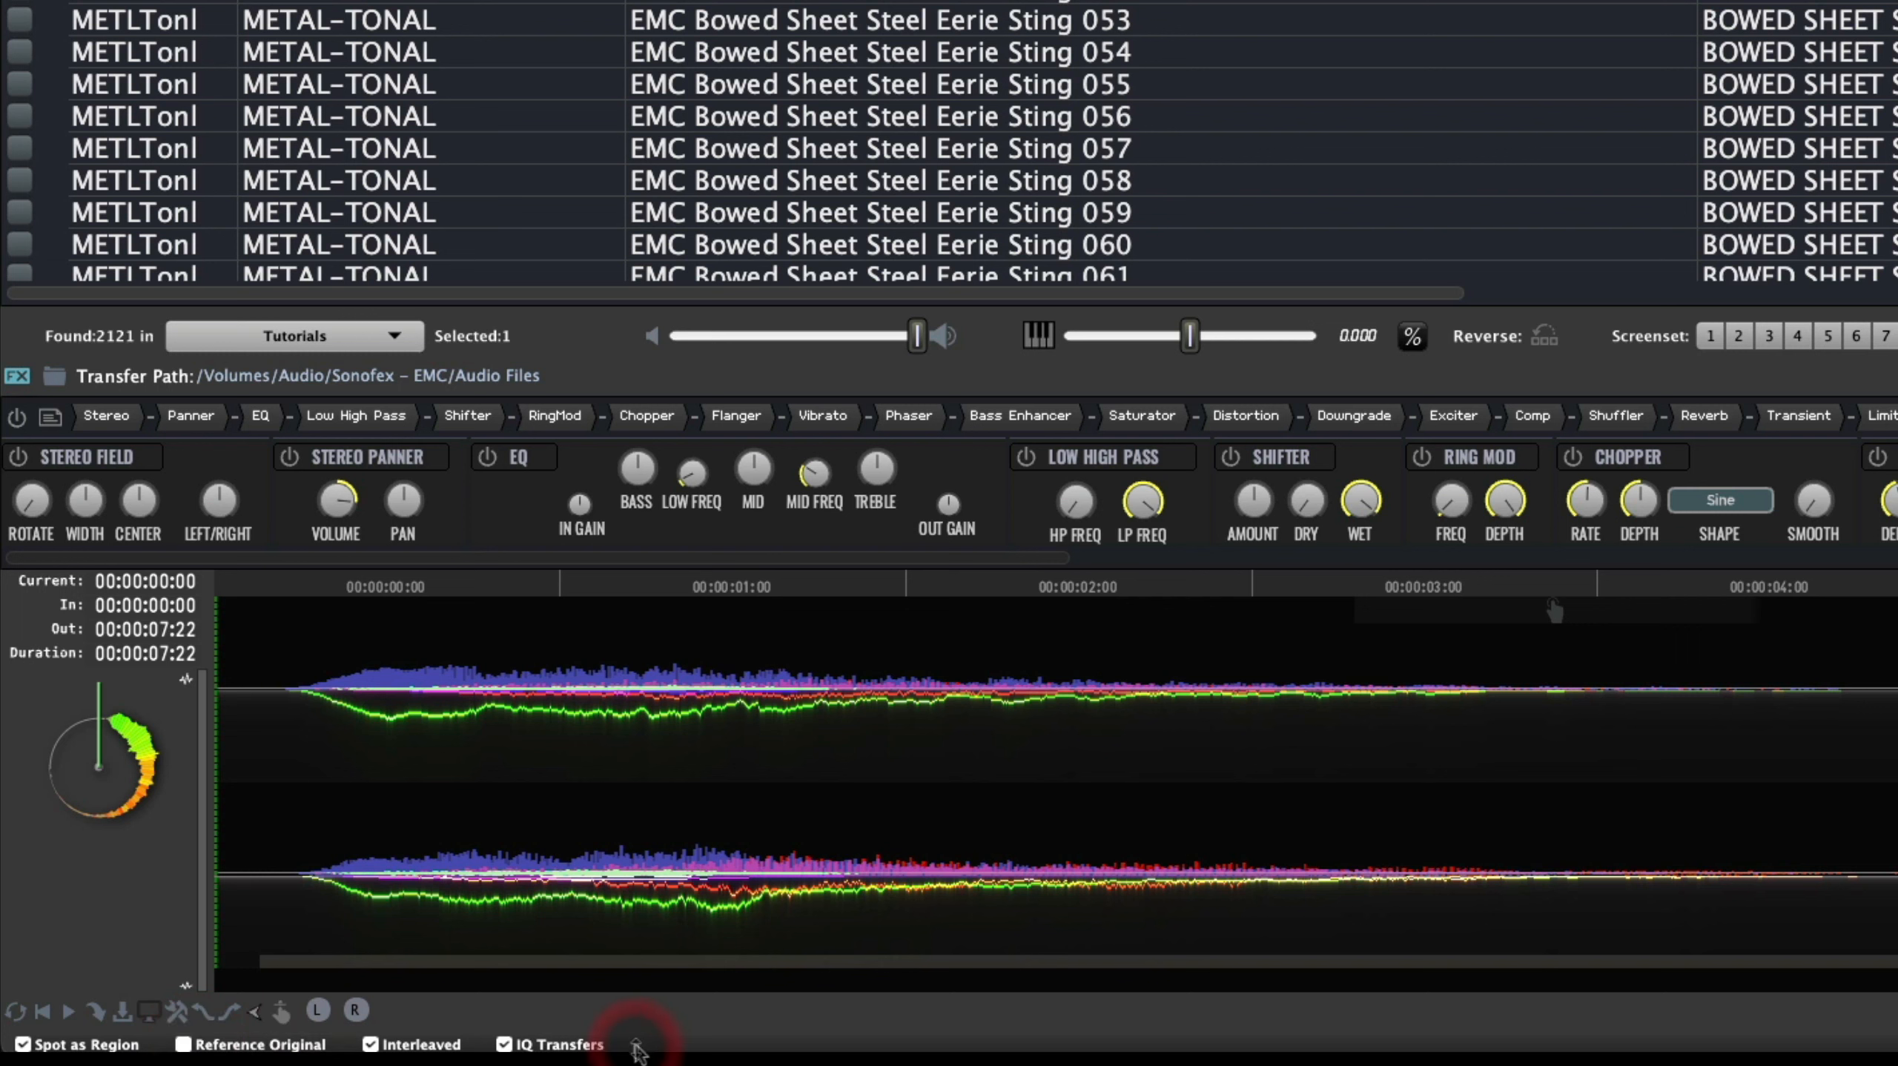
left_click(175, 1013)
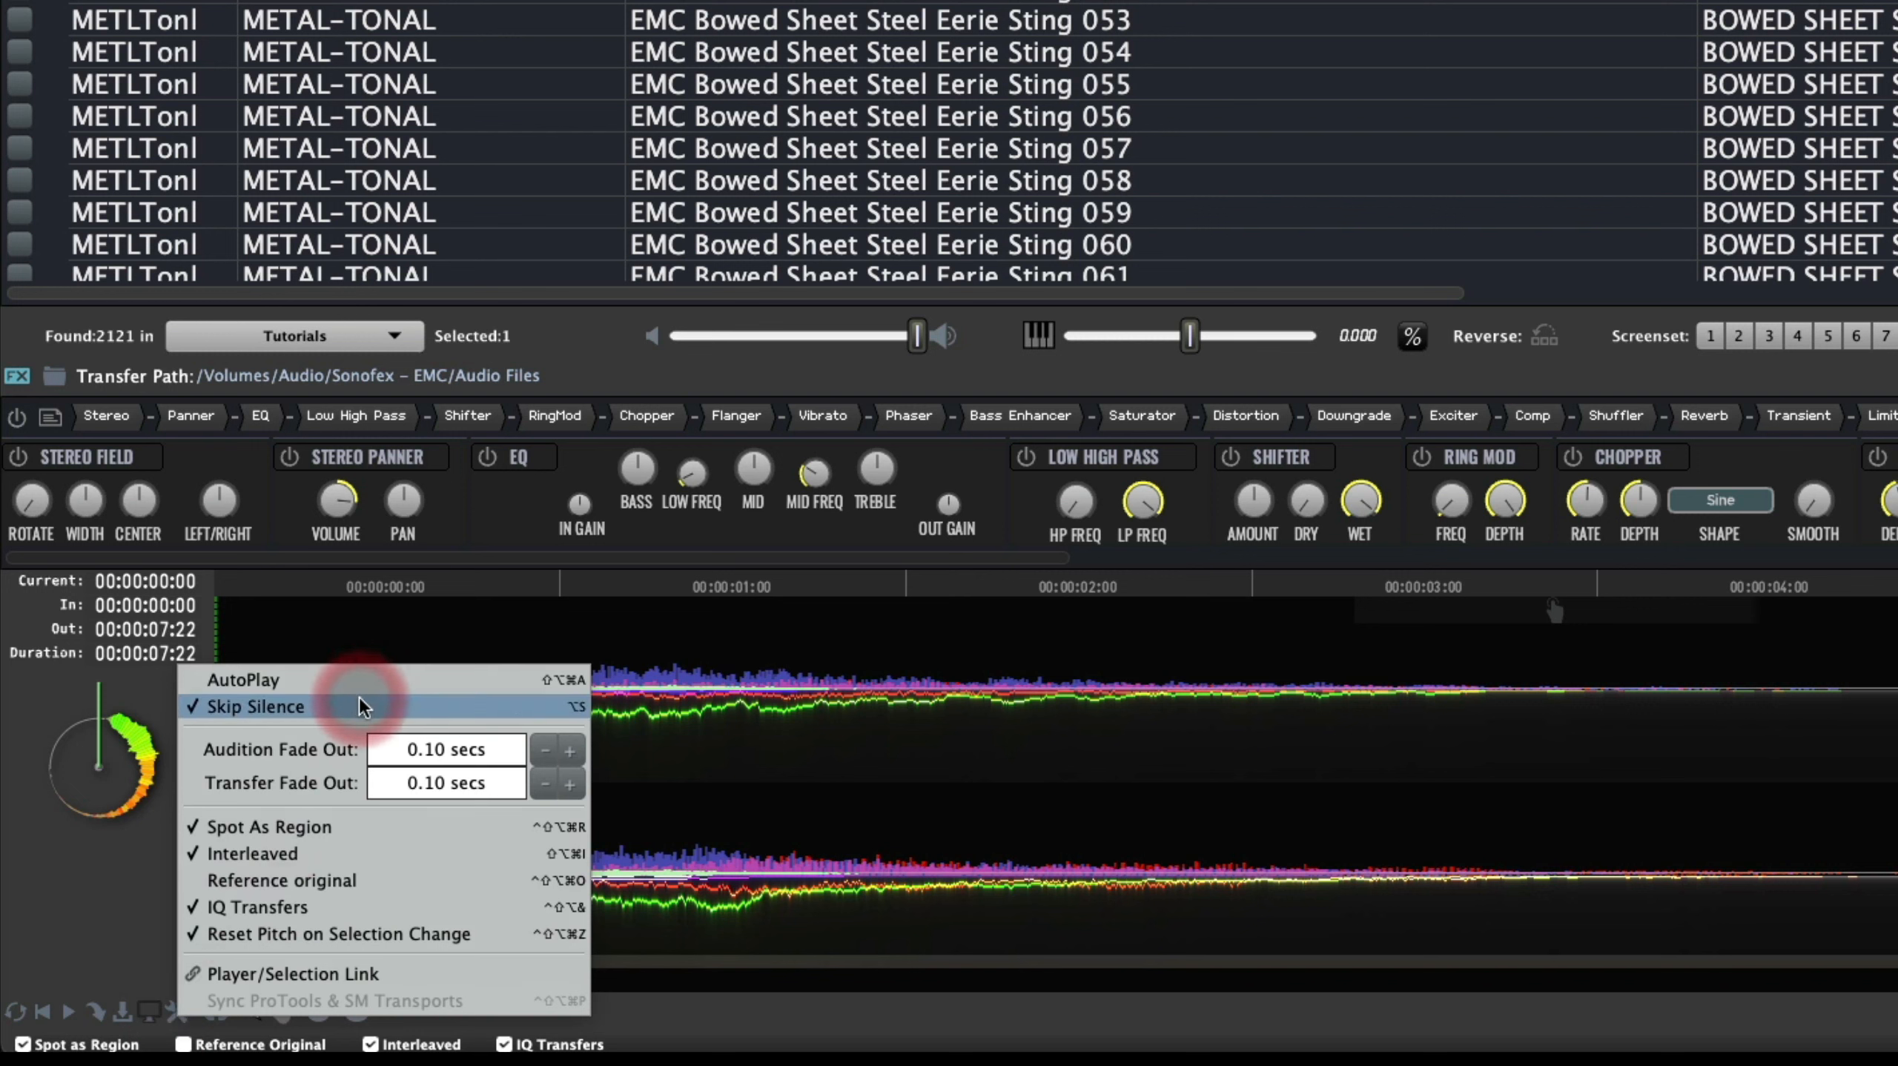
left_click_drag(329, 668, 329, 700)
left_click_drag(224, 740, 514, 749)
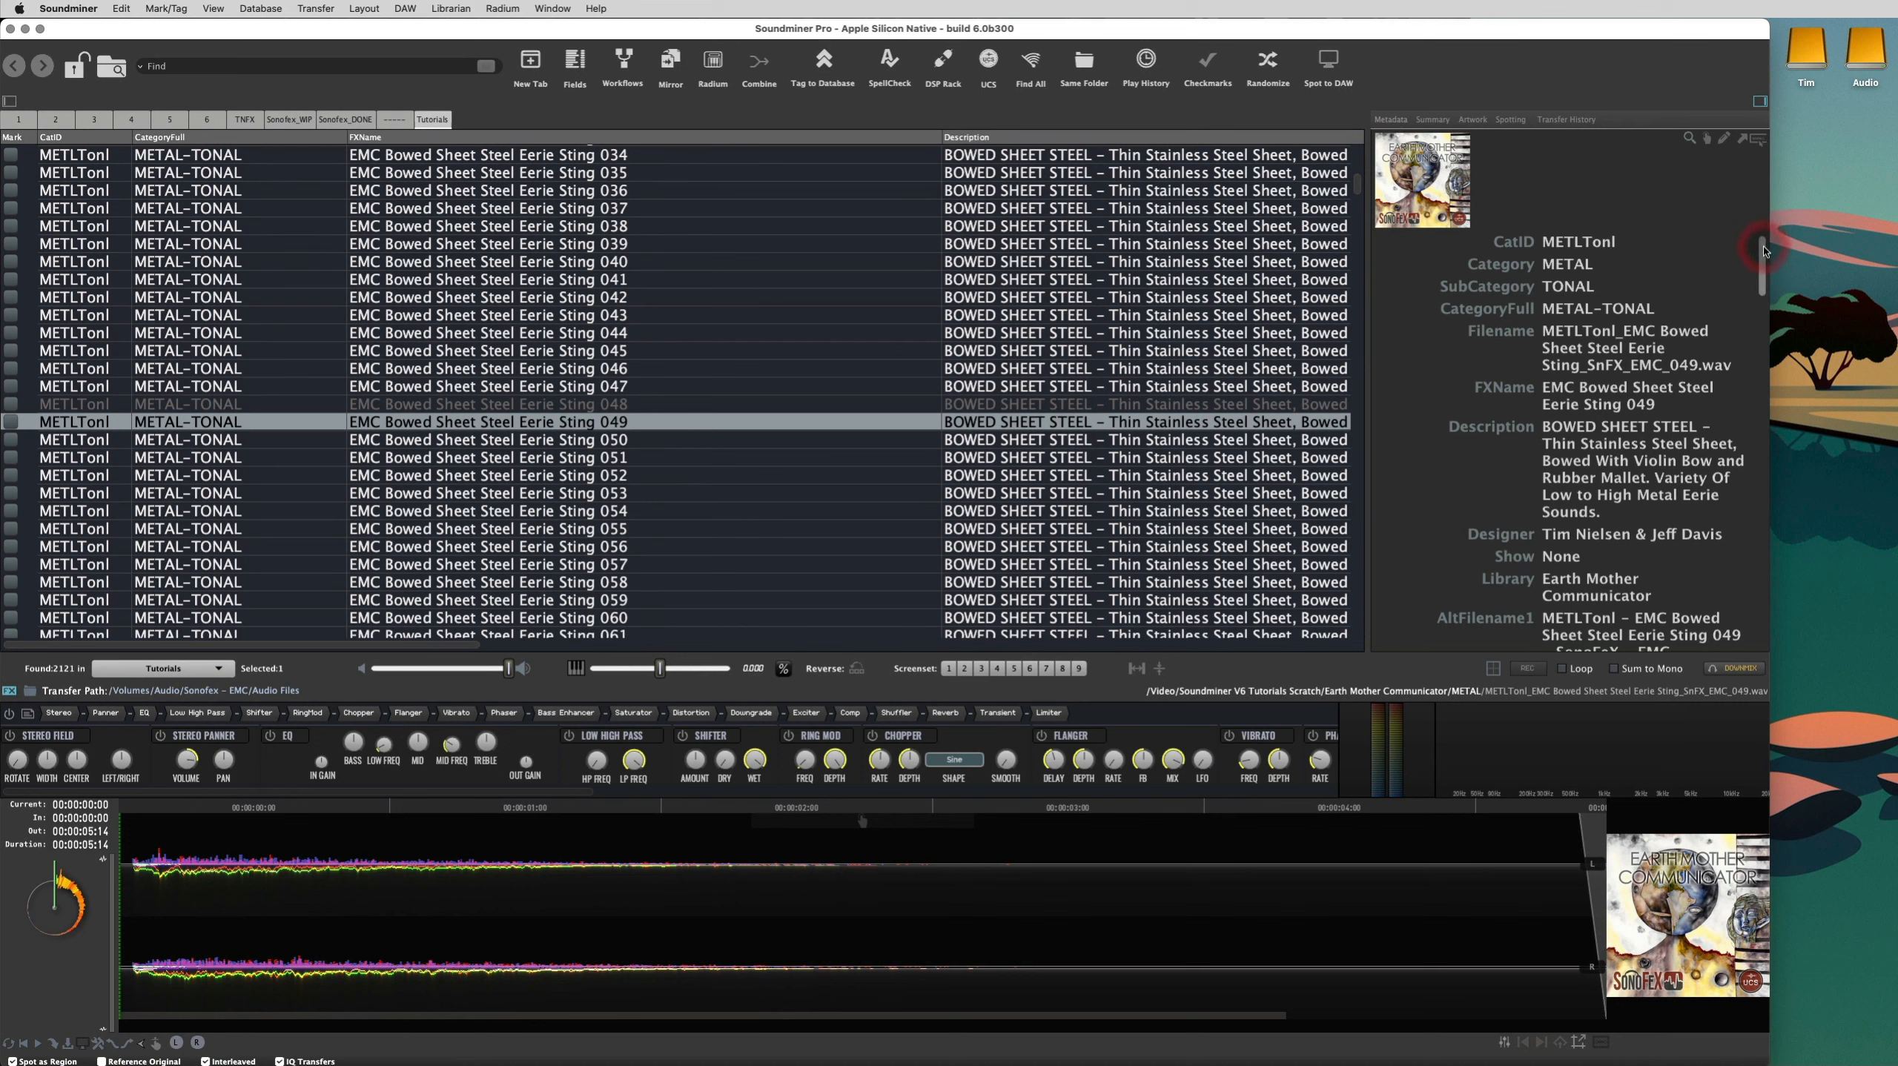
Look through the selected record's metadata and the library summary, and display the artwork in Library View
left_click_drag(1764, 257, 1778, 84)
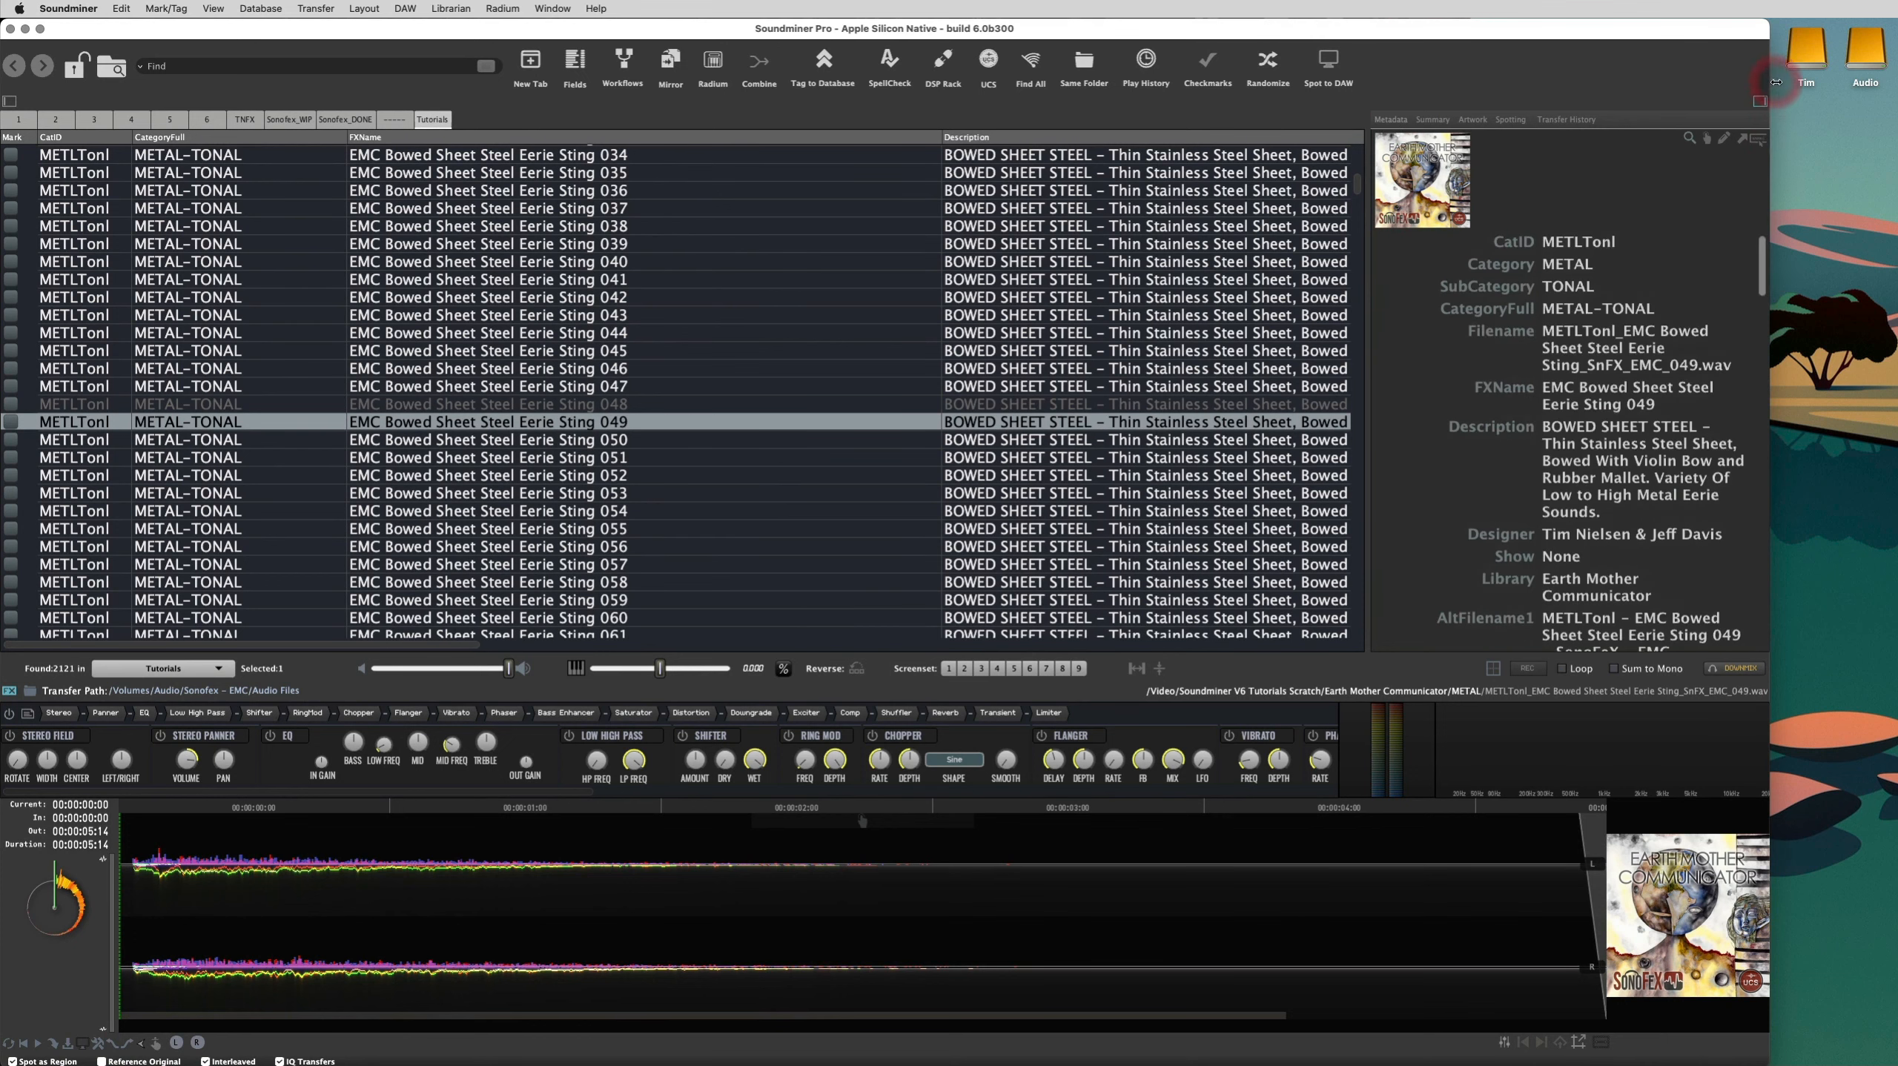
left_click(1433, 120)
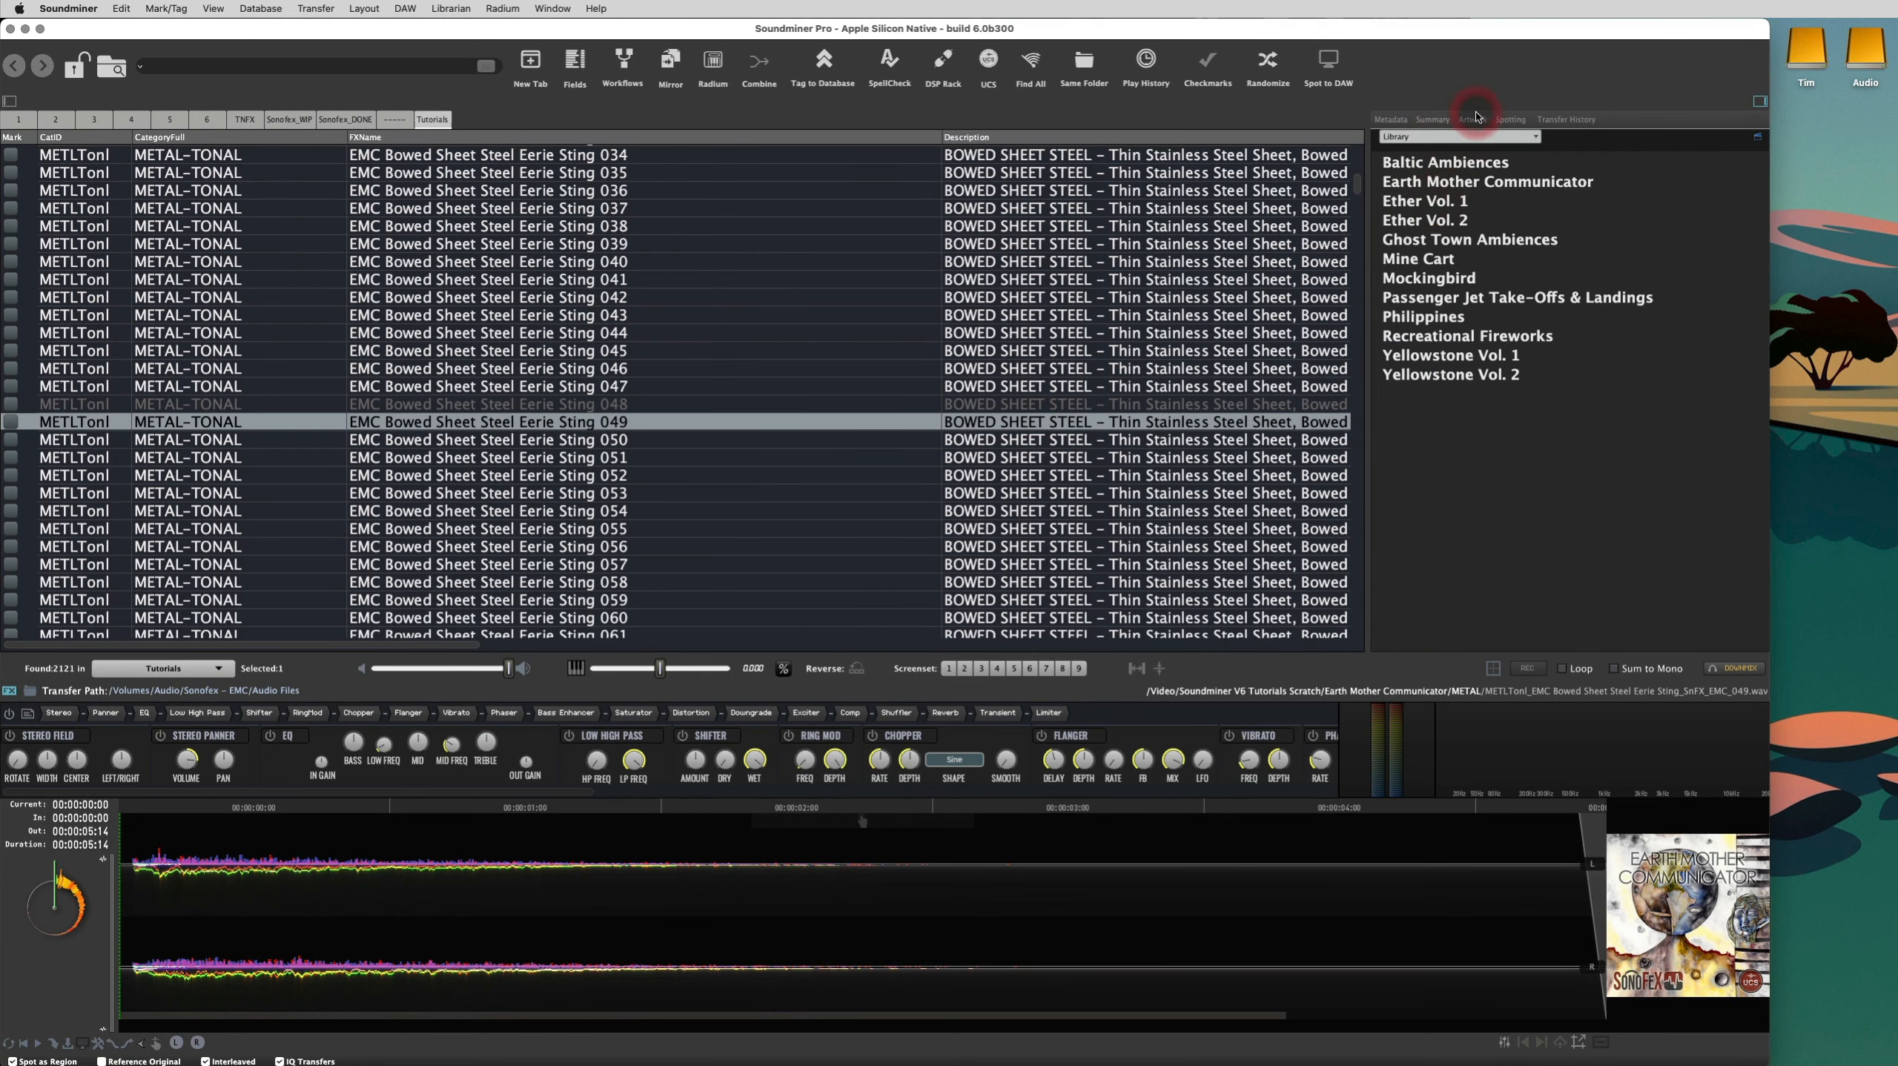
left_click(1473, 120)
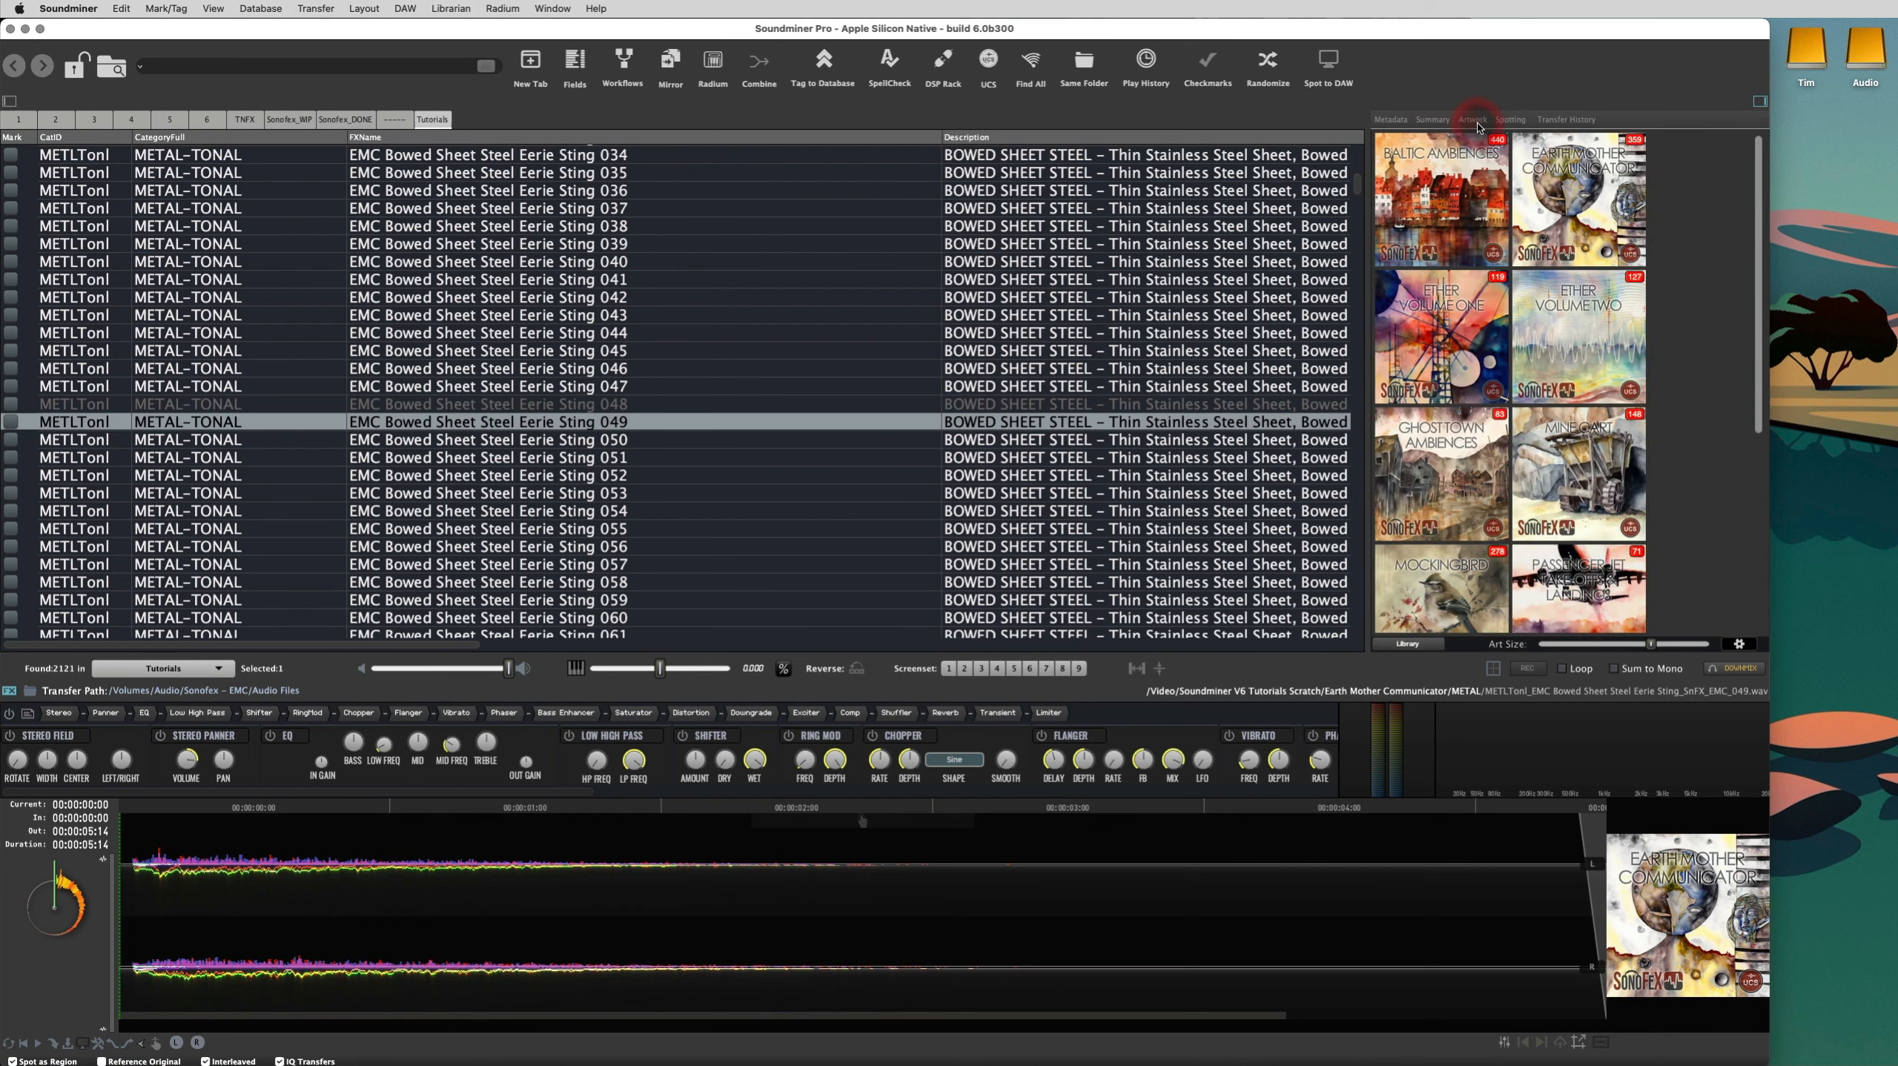
left_click(1408, 643)
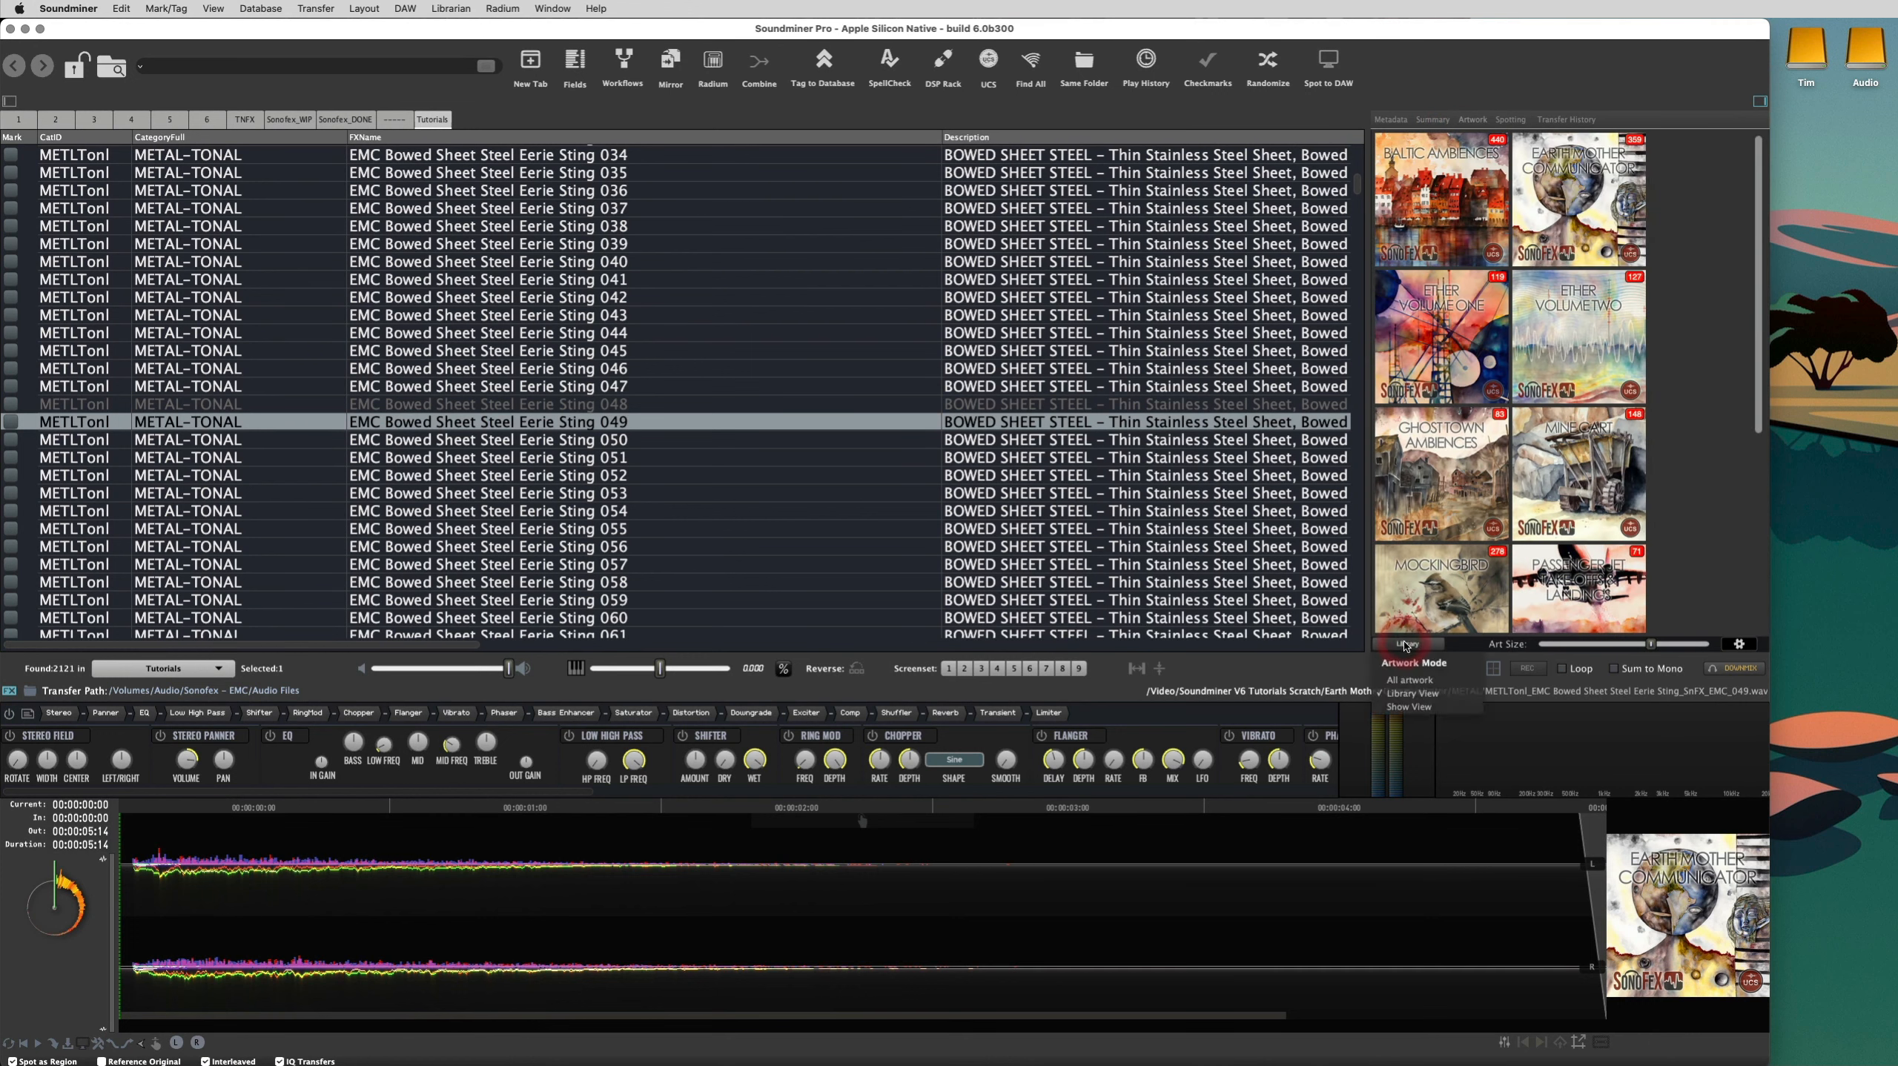
left_click(1428, 694)
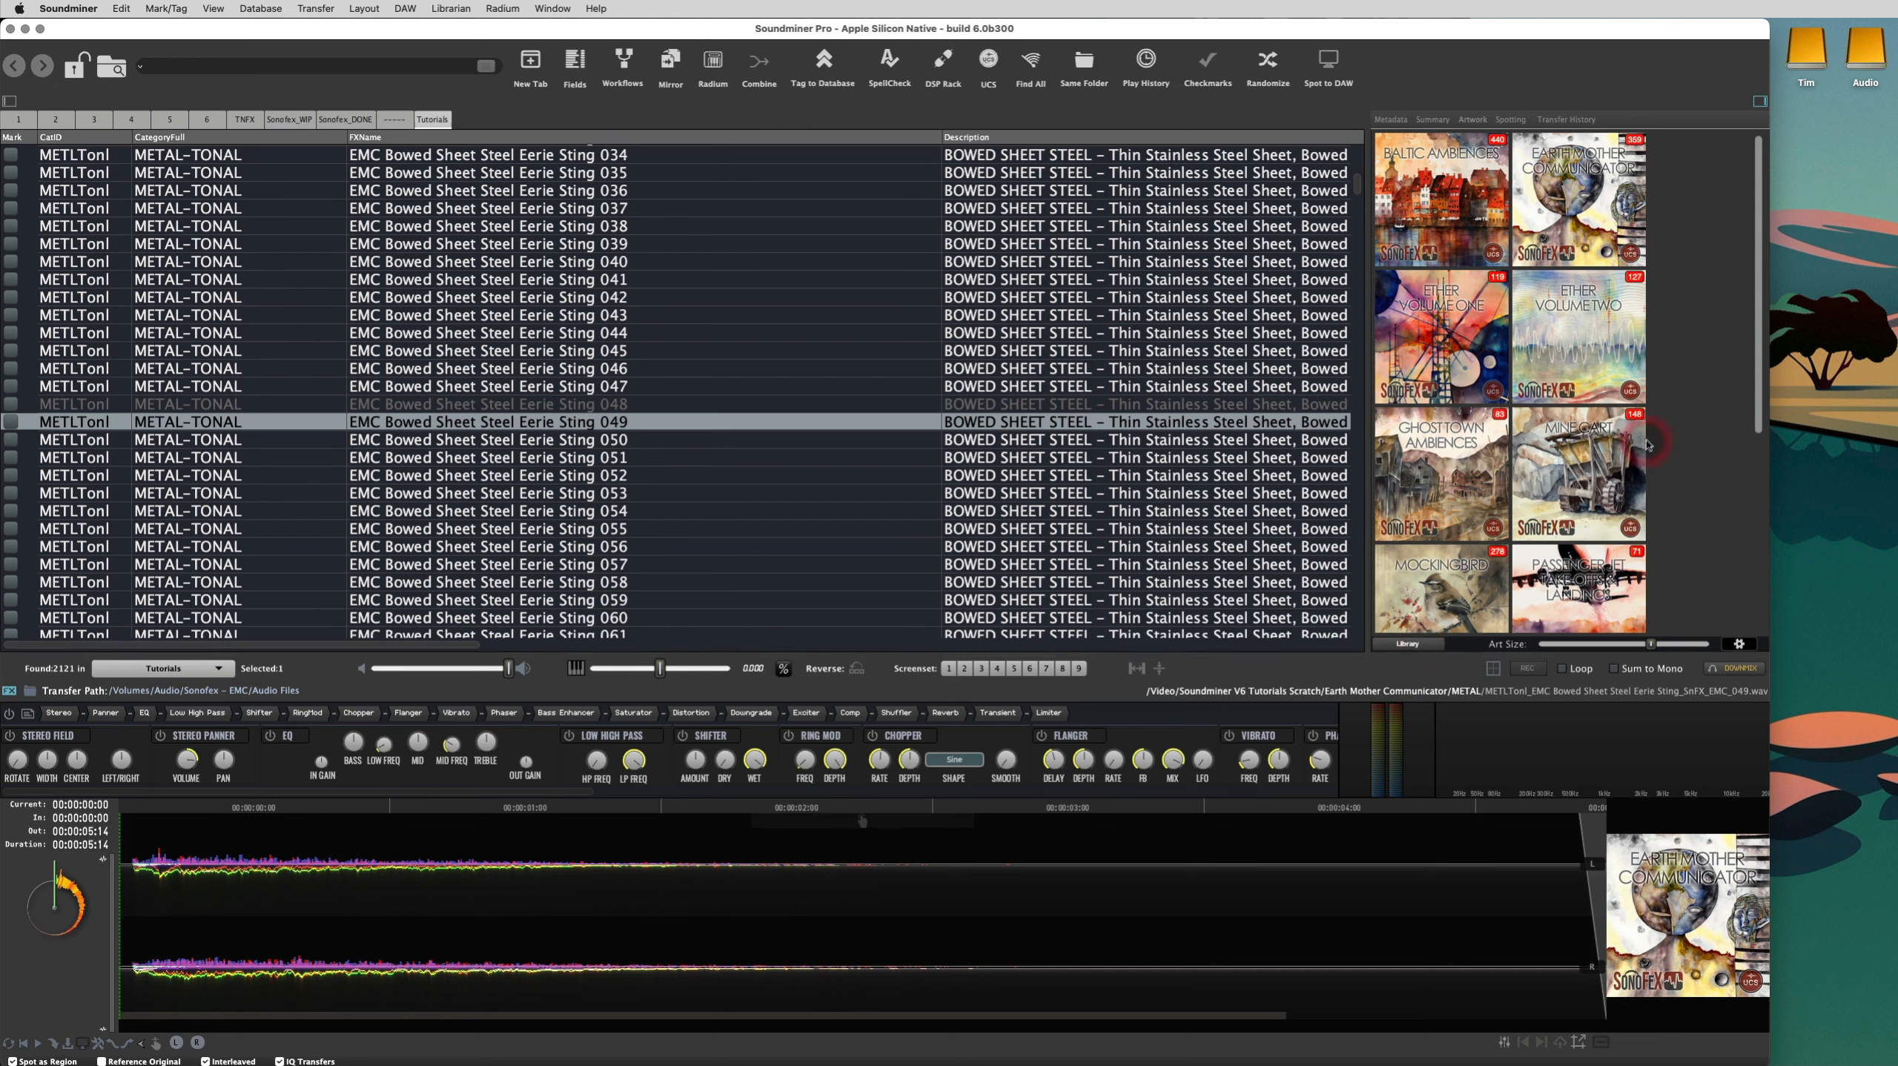
Pop out the Spotting panel into its own window, reposition it, and close it to dock the panel again
left_click(1682, 426)
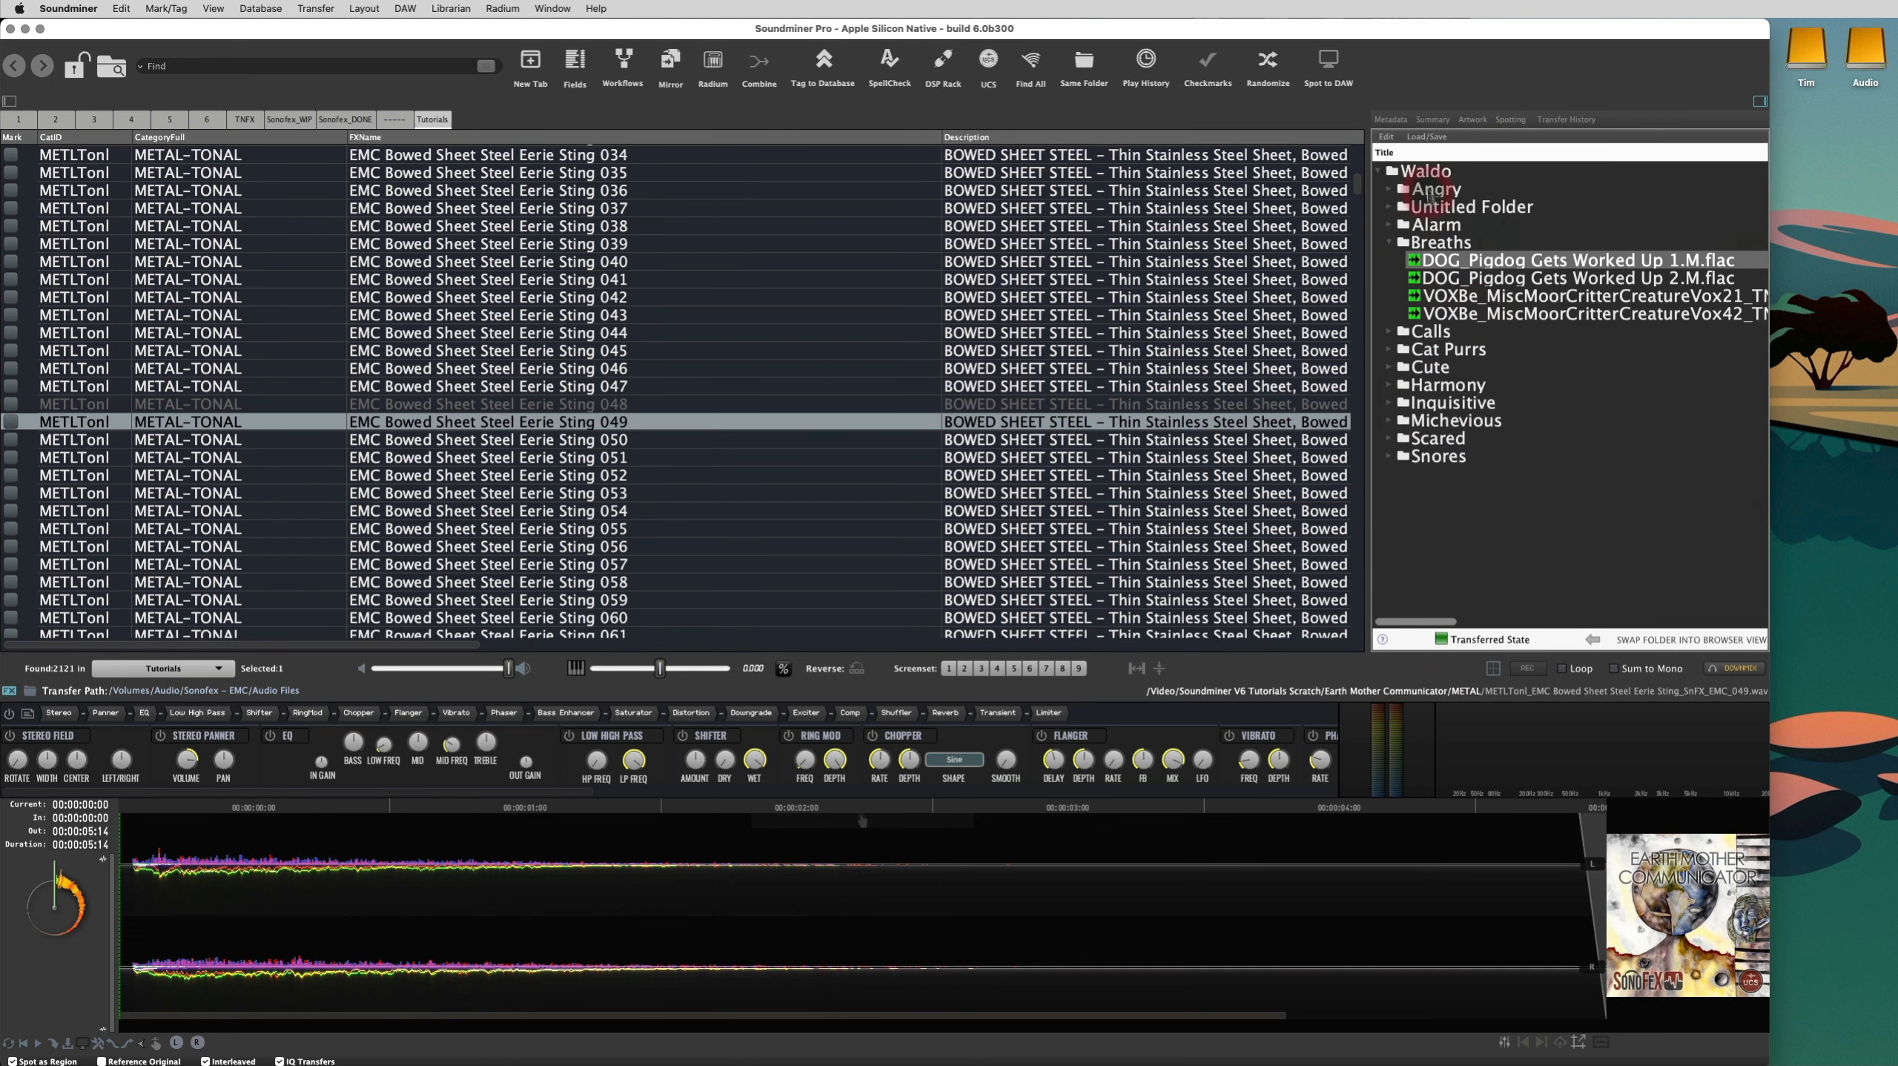
left_click(1386, 137)
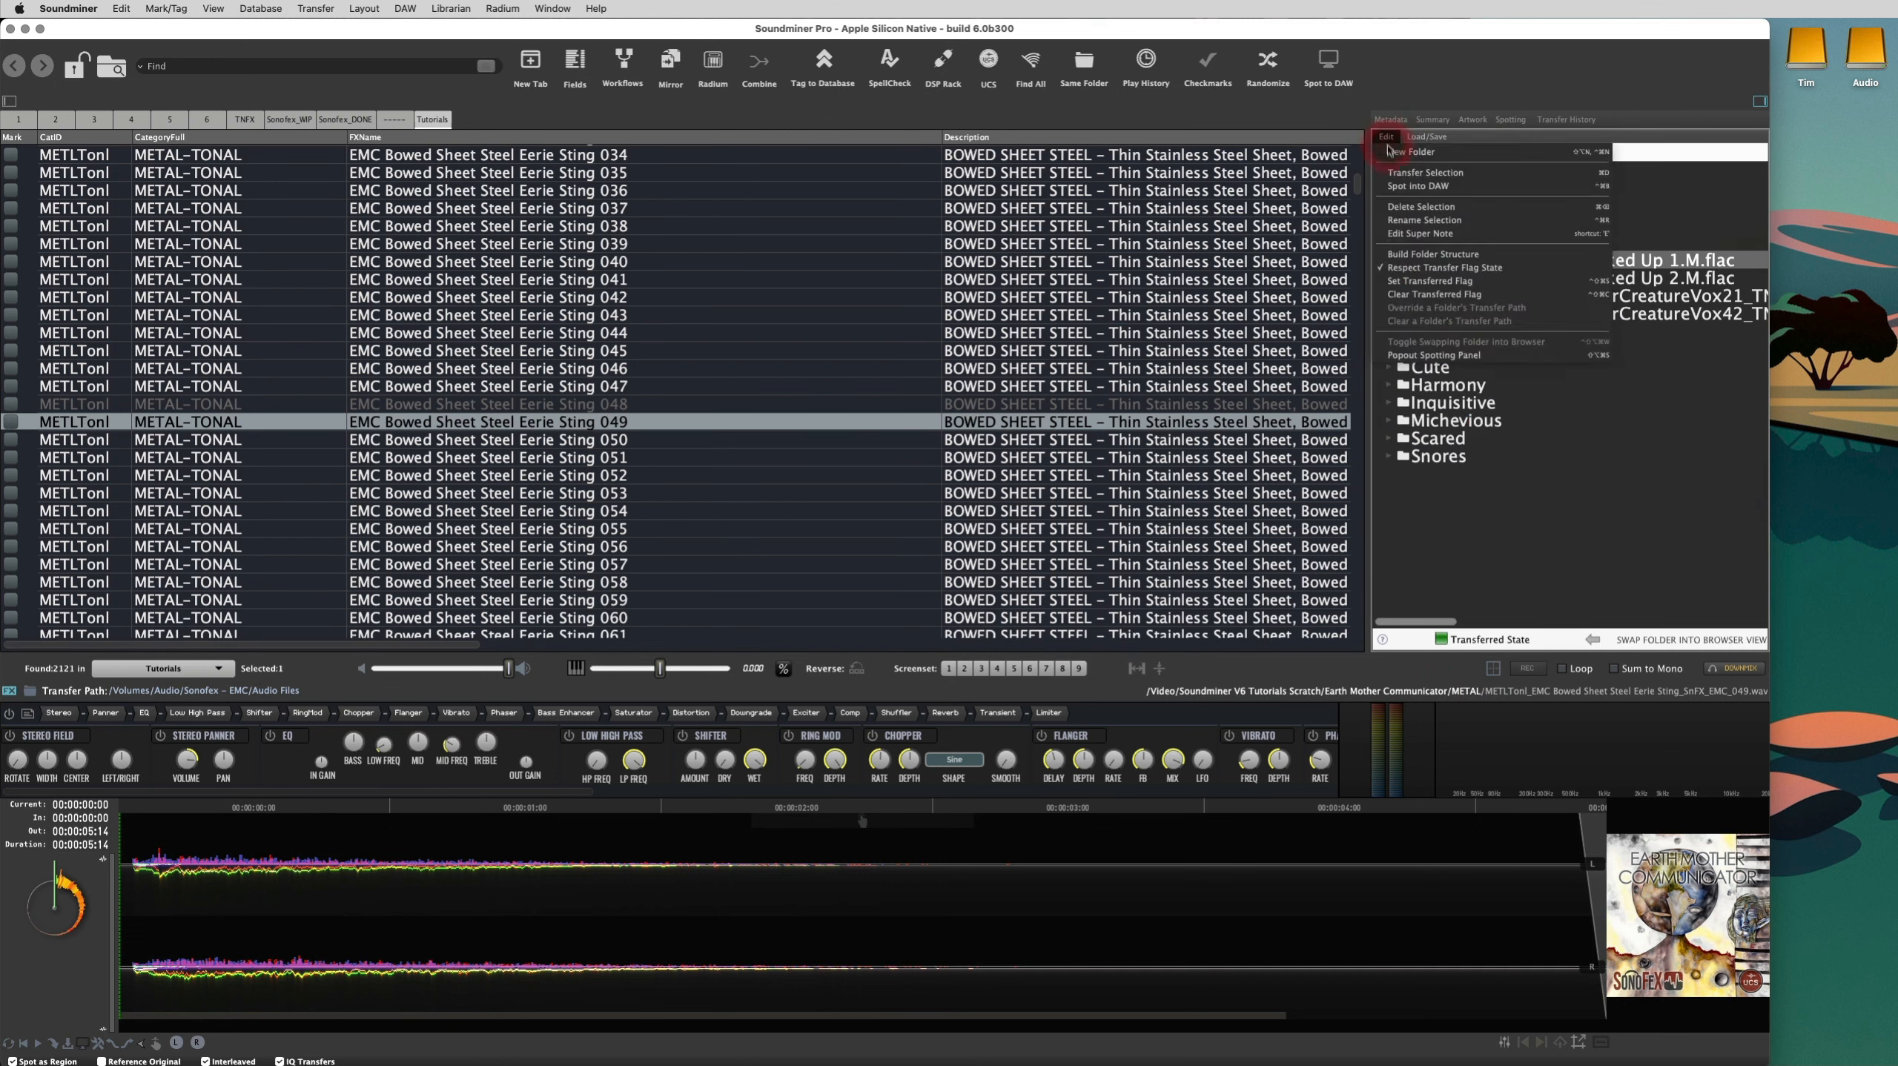
left_click(1422, 354)
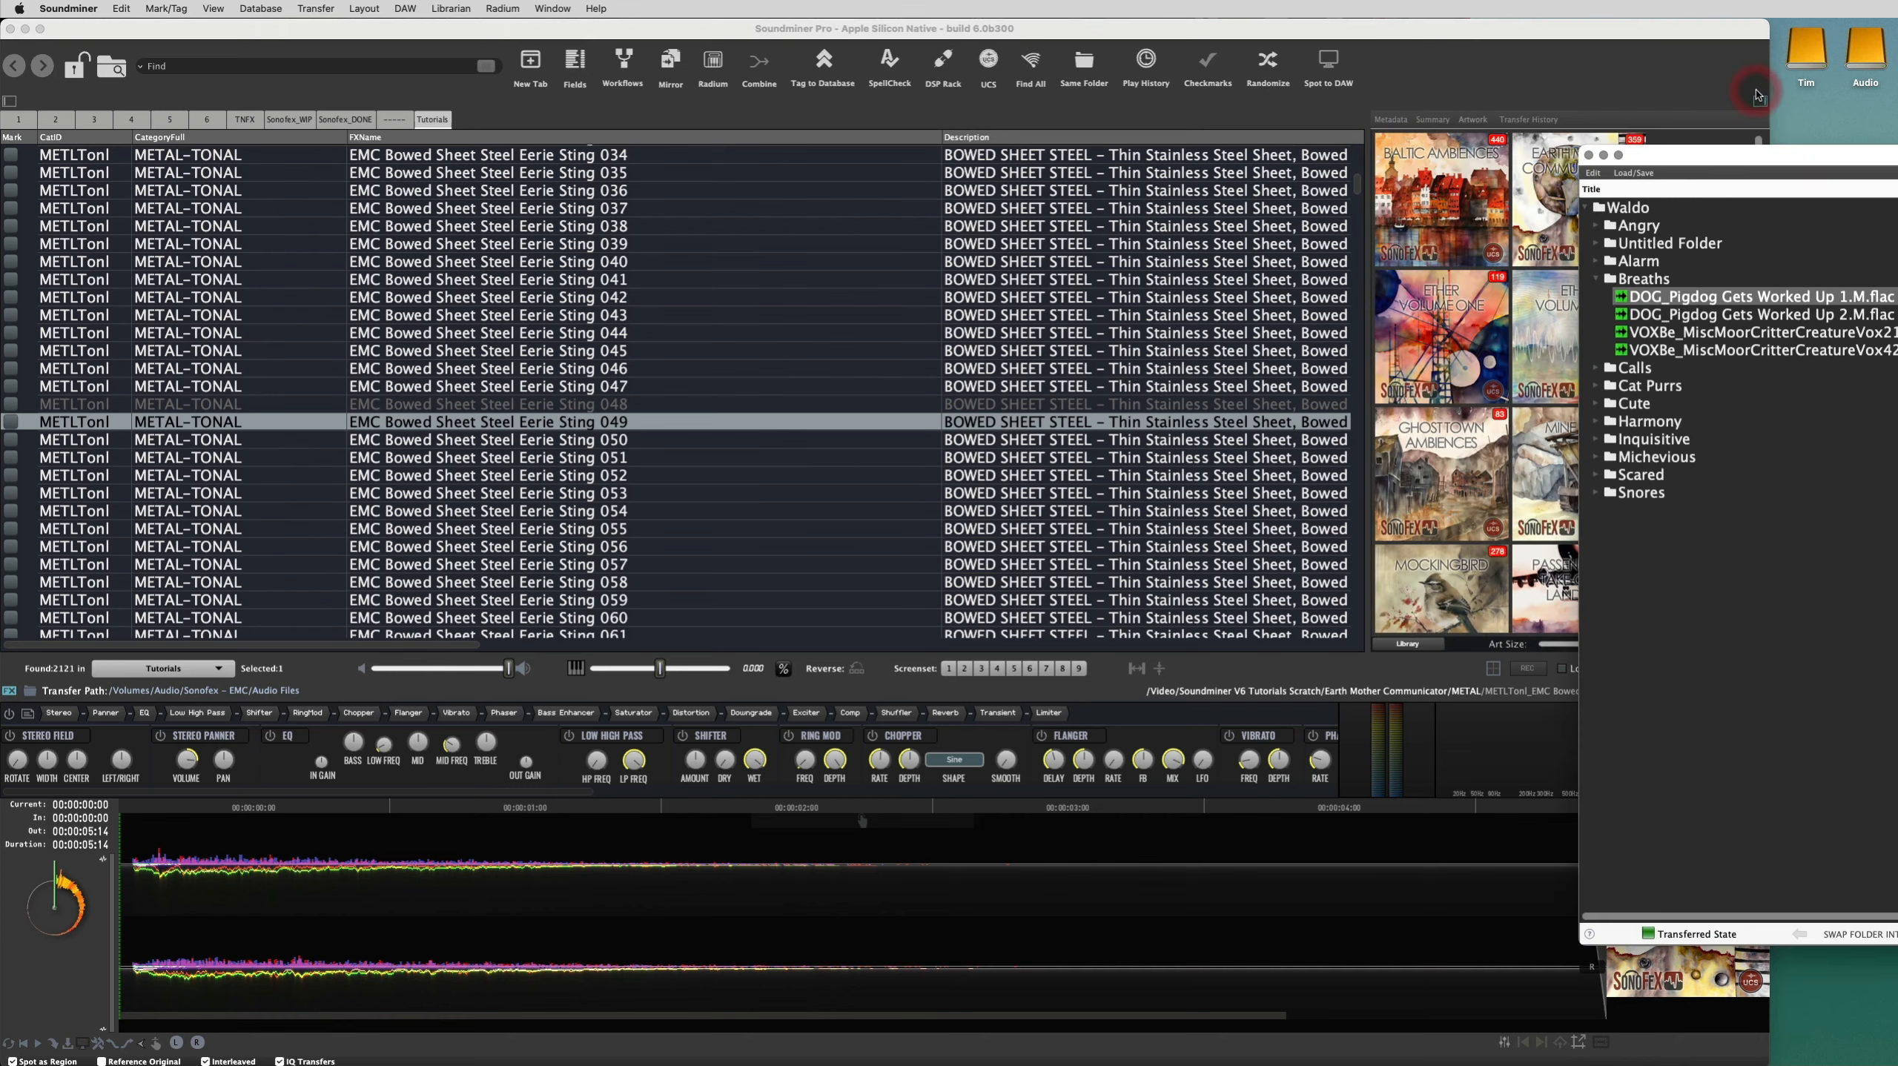
left_click_drag(1761, 92, 224, 93)
left_click_drag(277, 141, 235, 170)
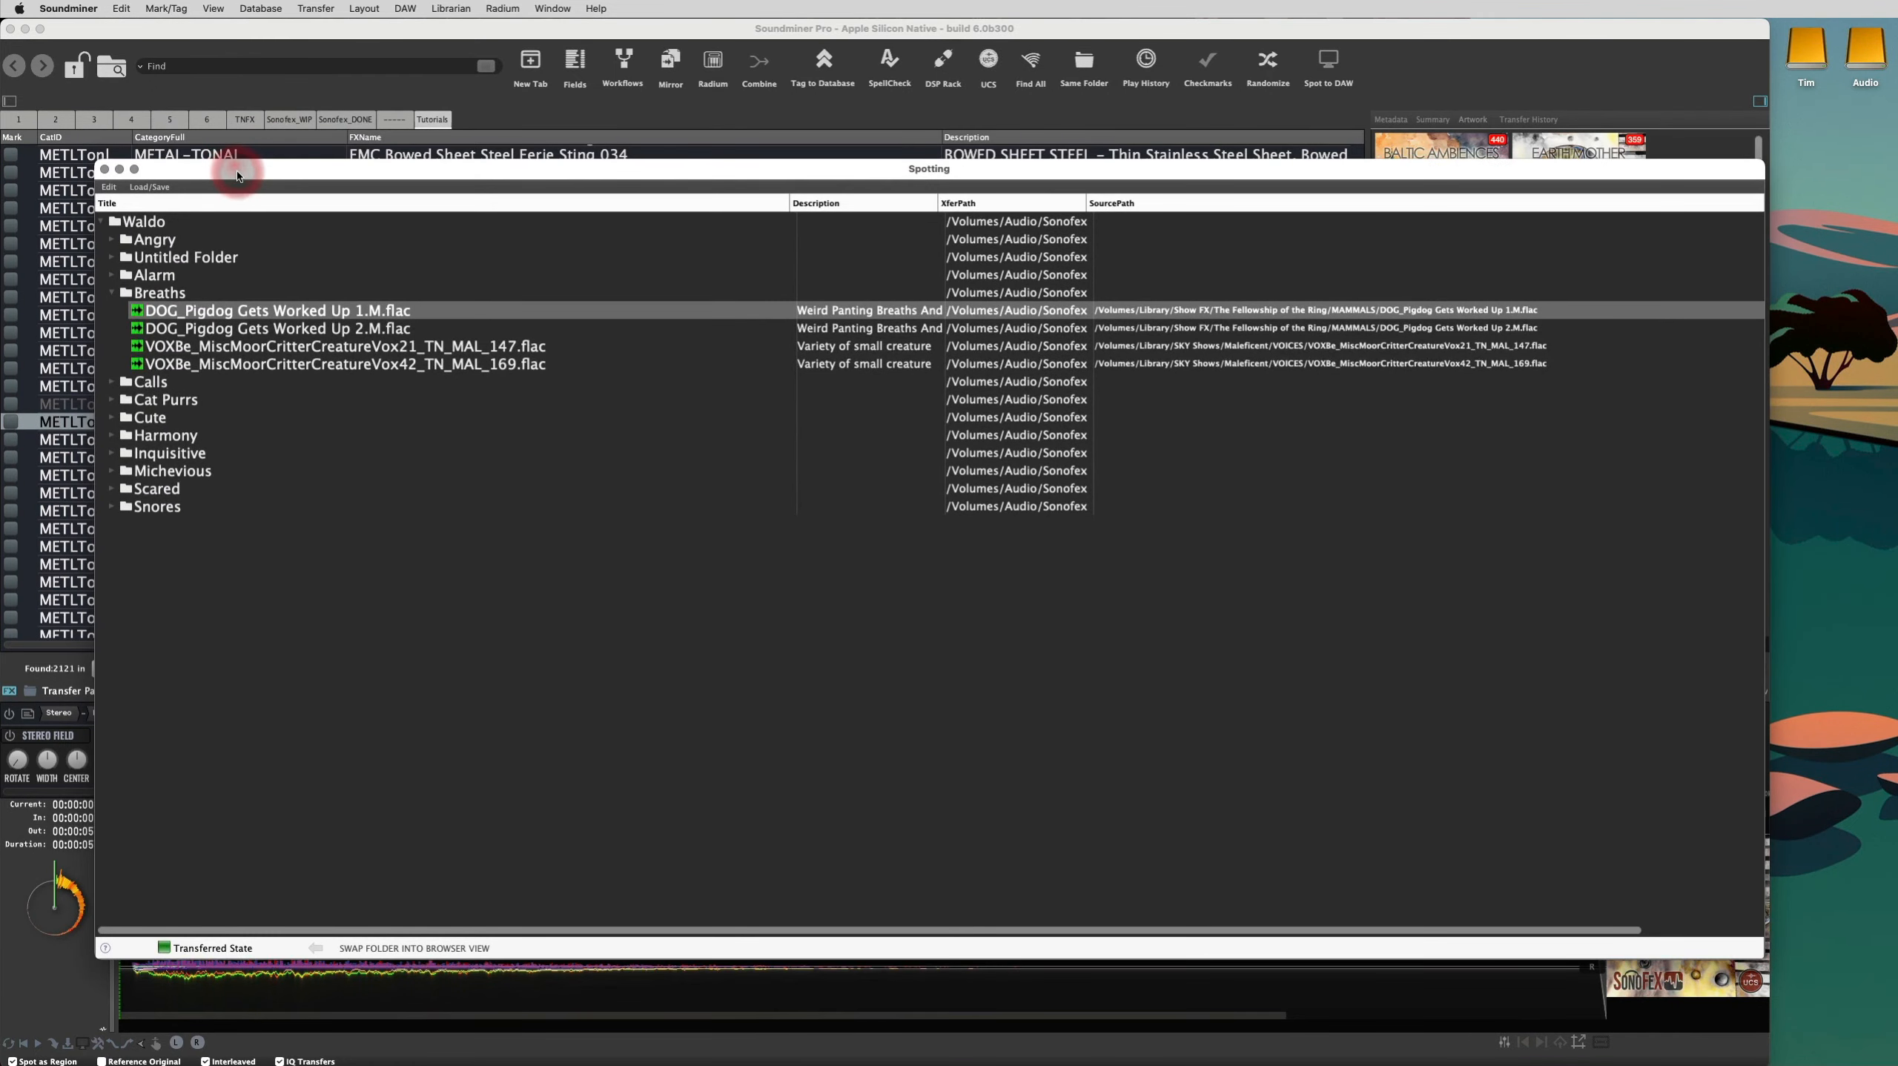
left_click(106, 173)
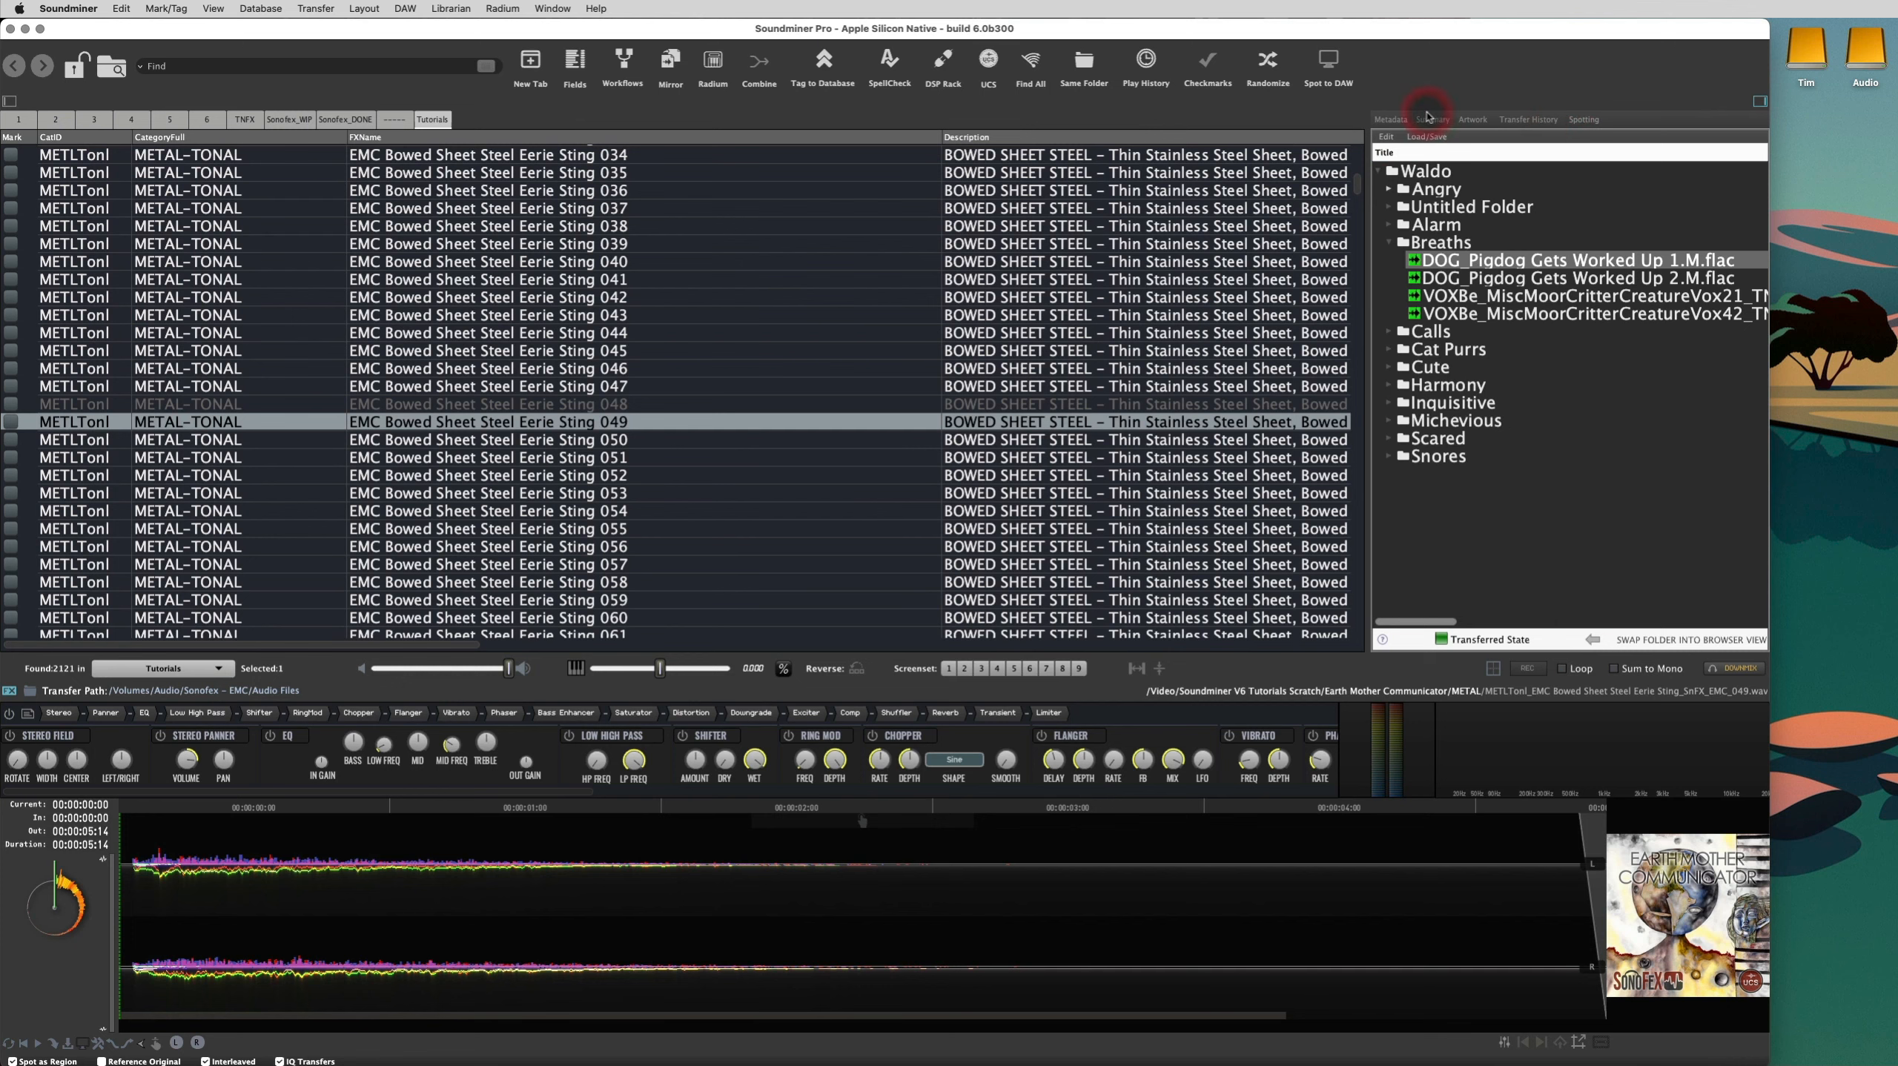
Pop out the Metadata panel as a floating window to view more fields, and close it to dock it again
left_click(1391, 119)
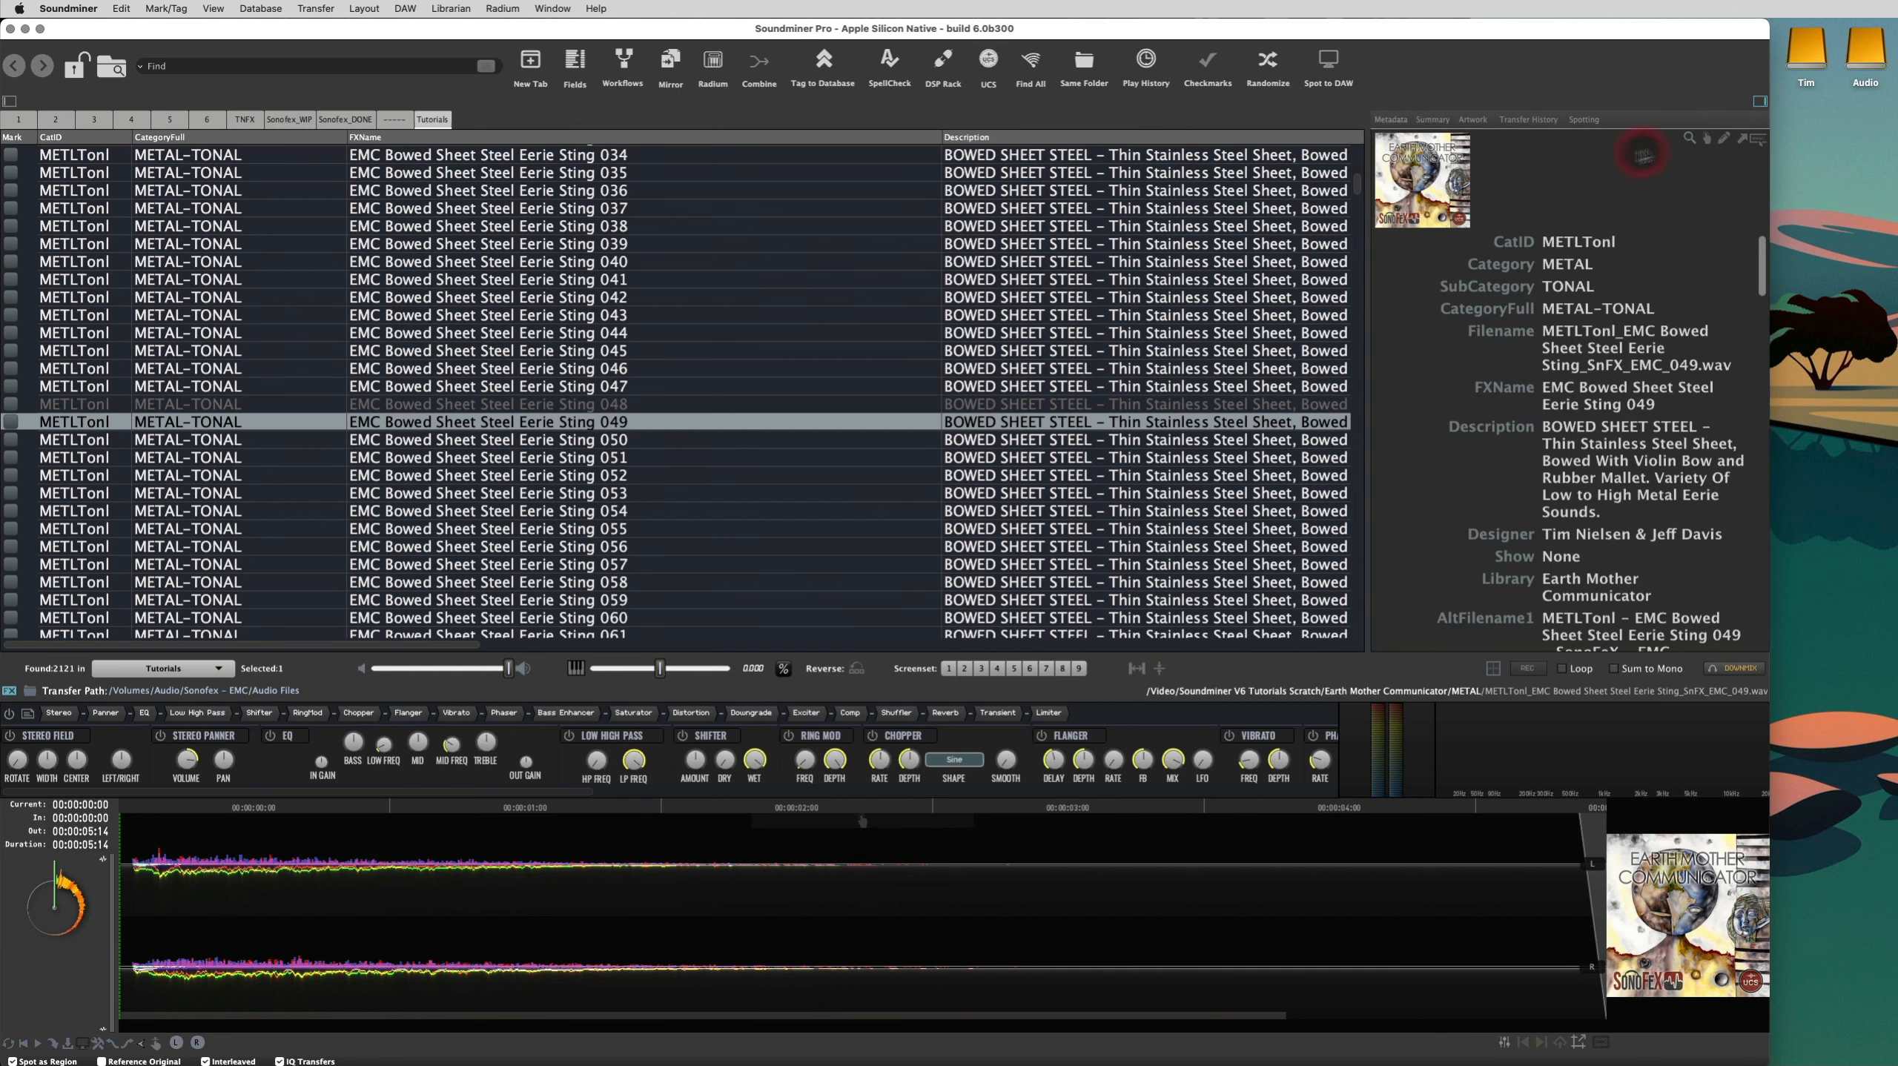
left_click(1741, 142)
left_click_drag(1895, 38, 336, 131)
left_click(281, 252)
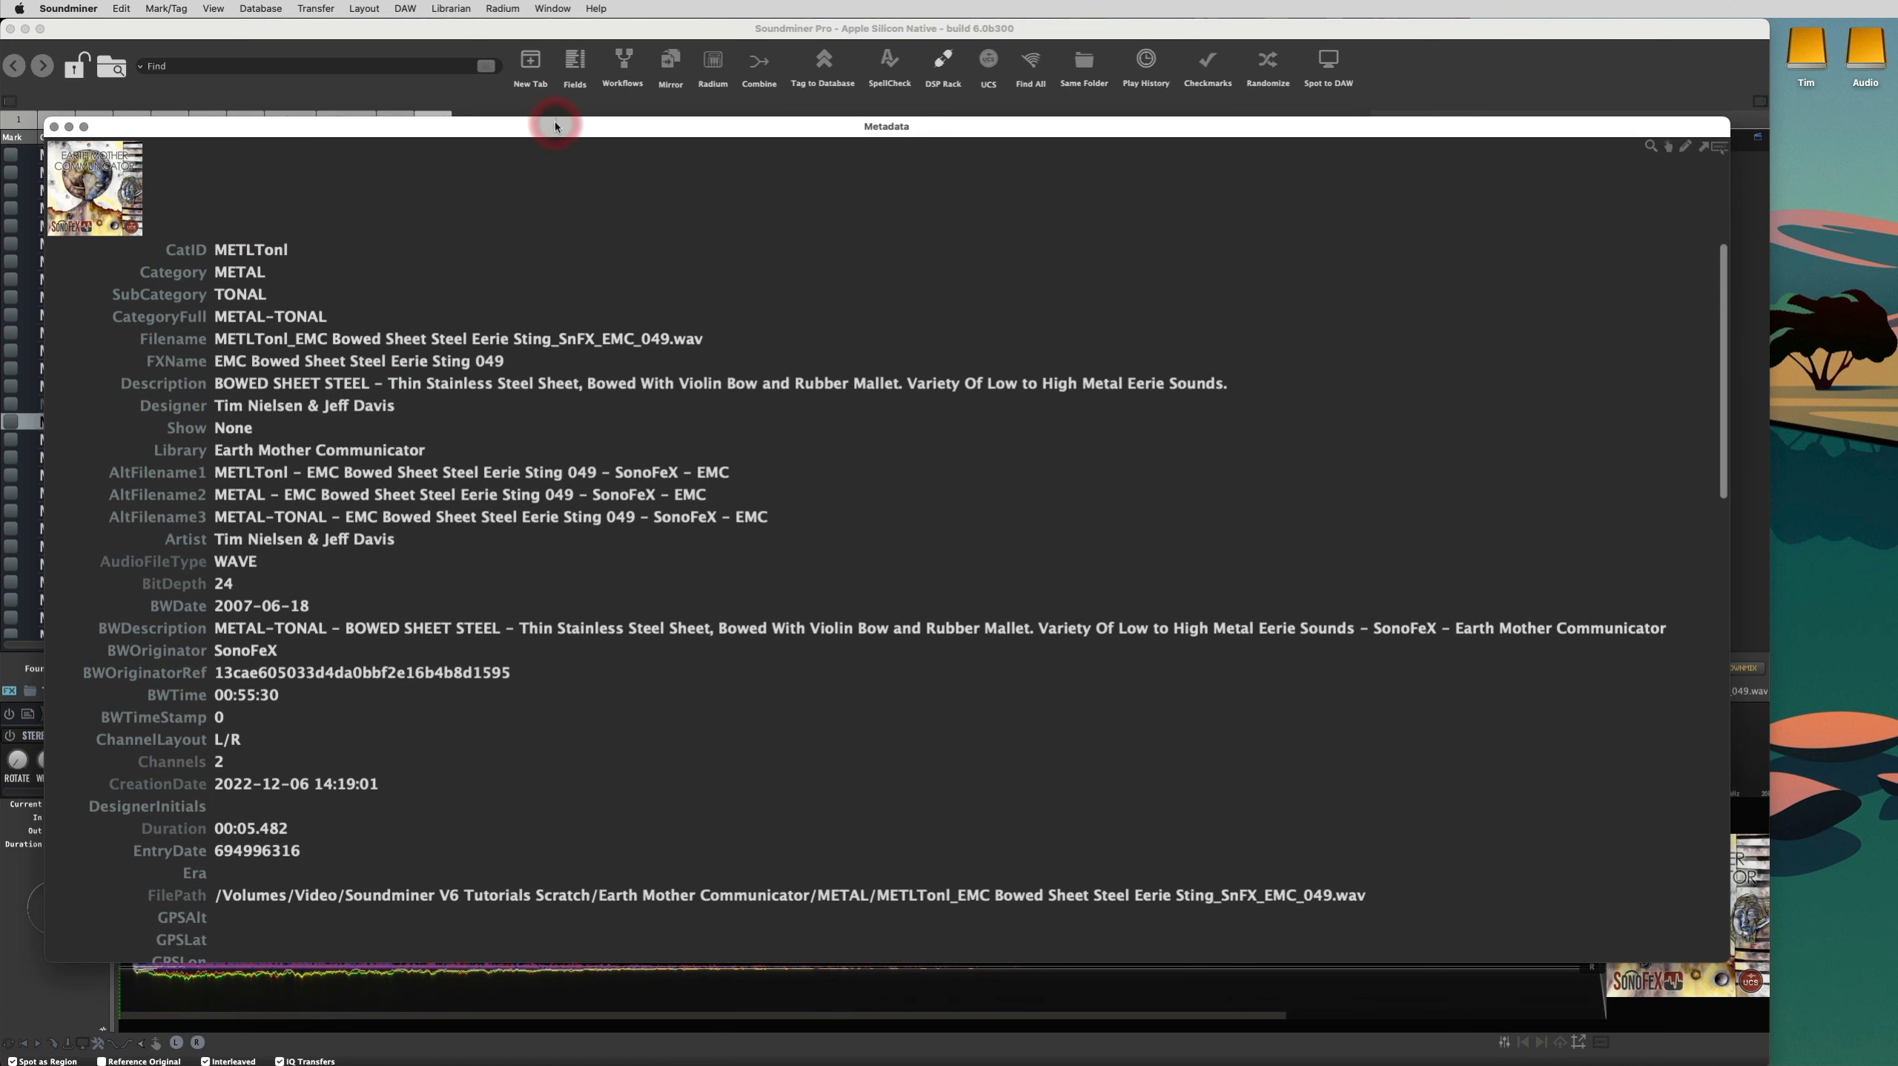
left_click(52, 128)
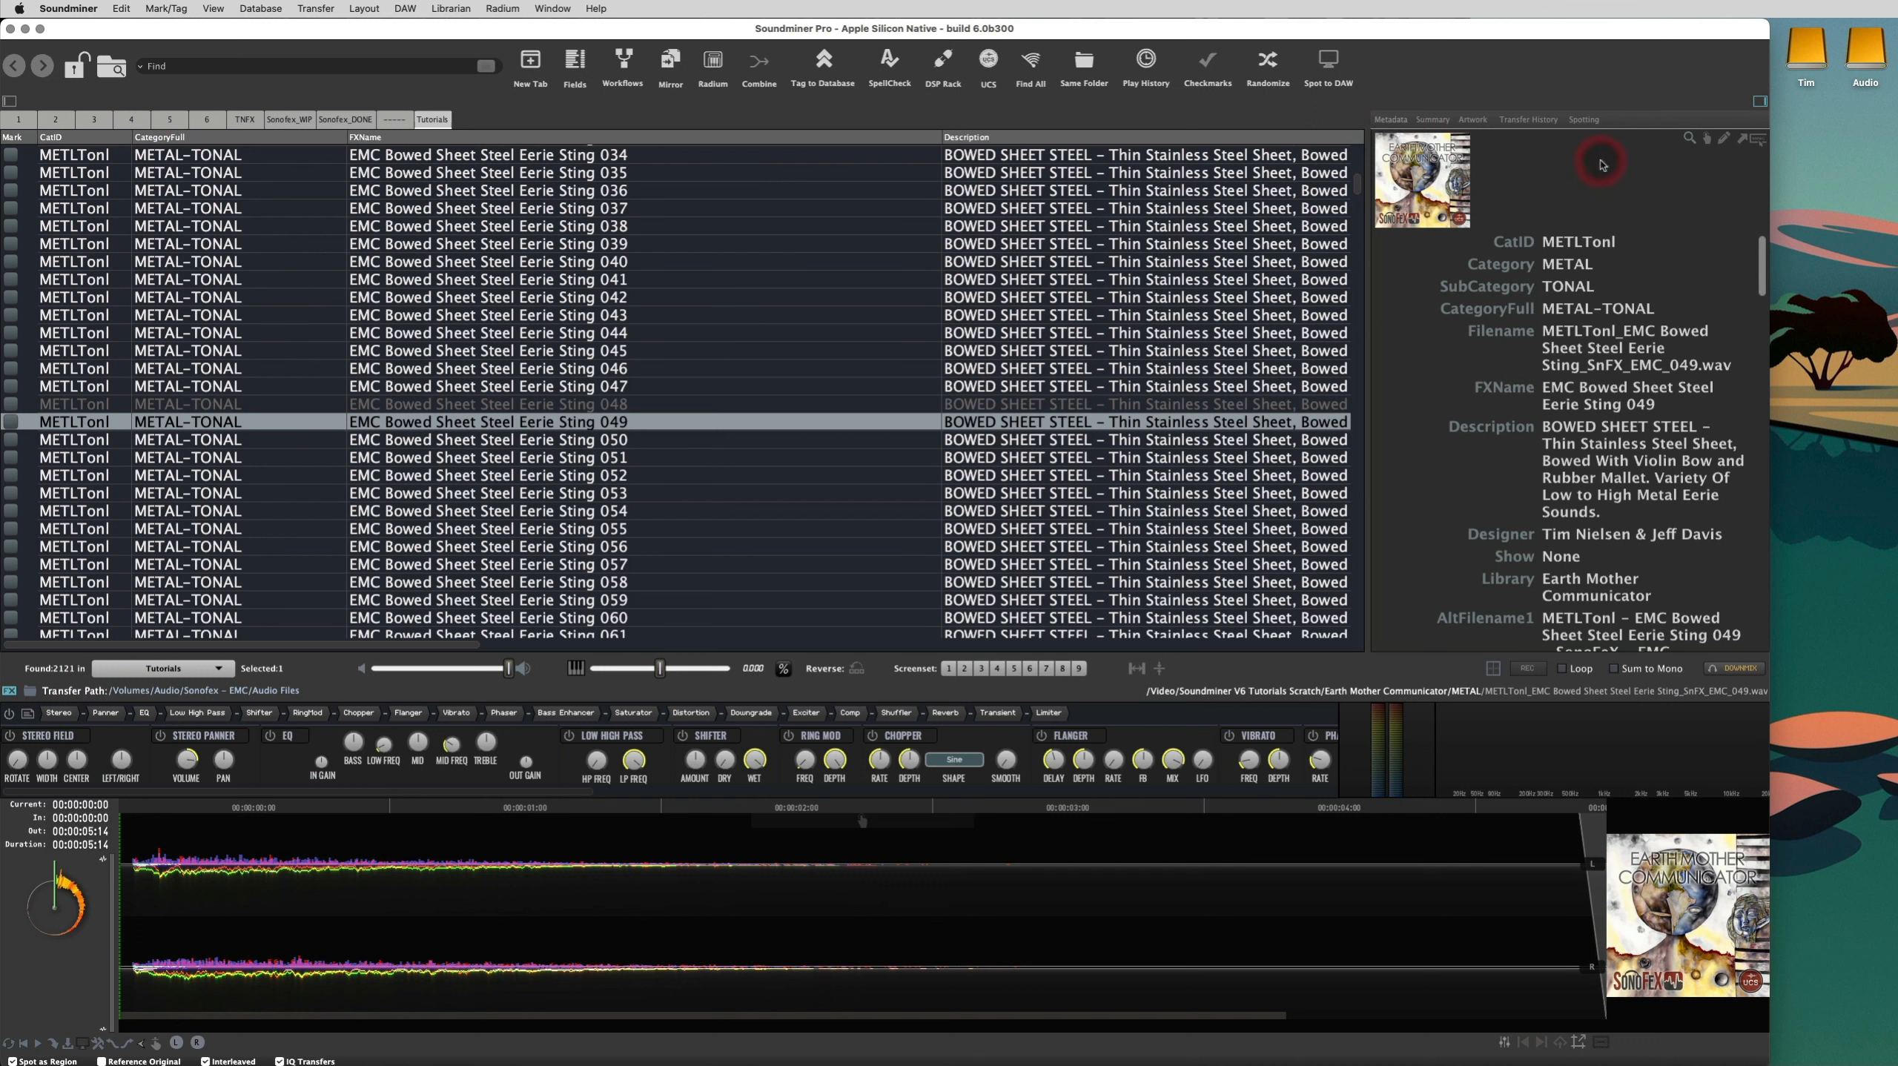
View the Transfer History and Spotting panels, and hide the side panel that holds them
left_click(1528, 119)
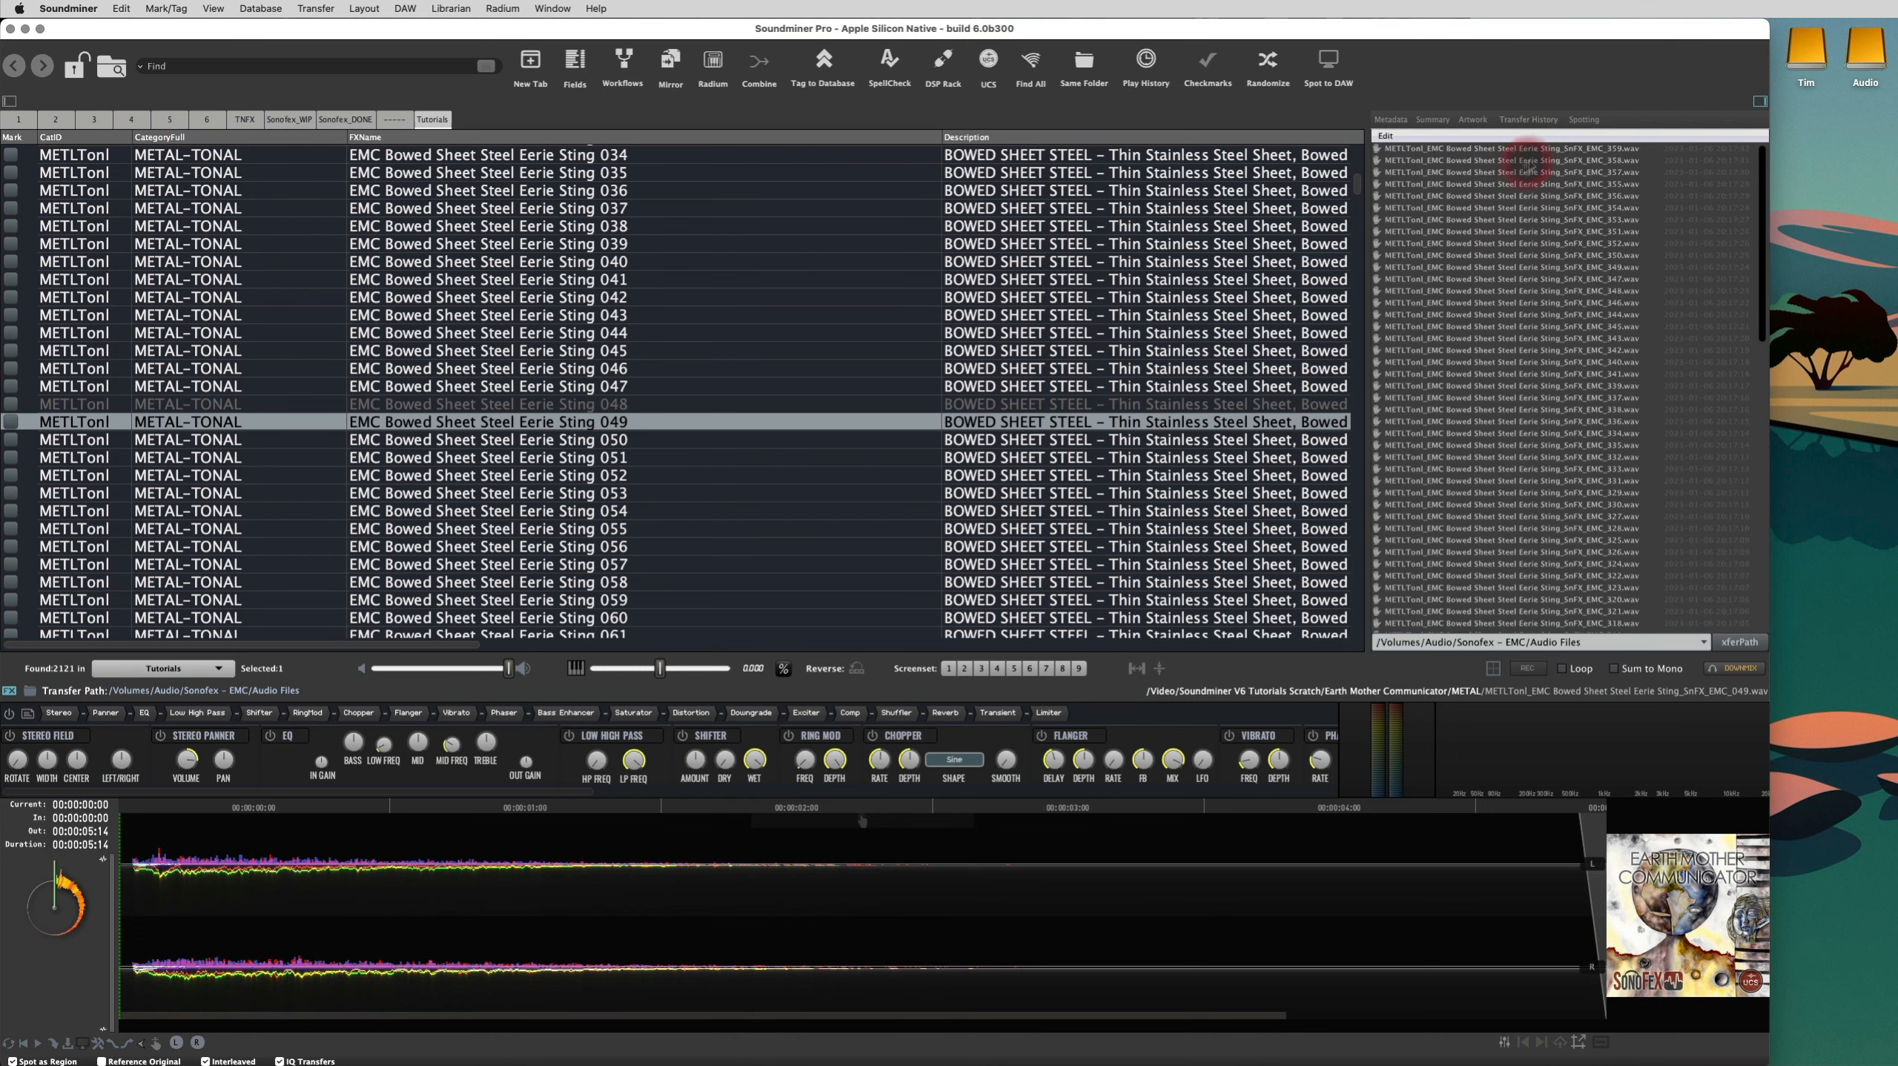
left_click(1593, 121)
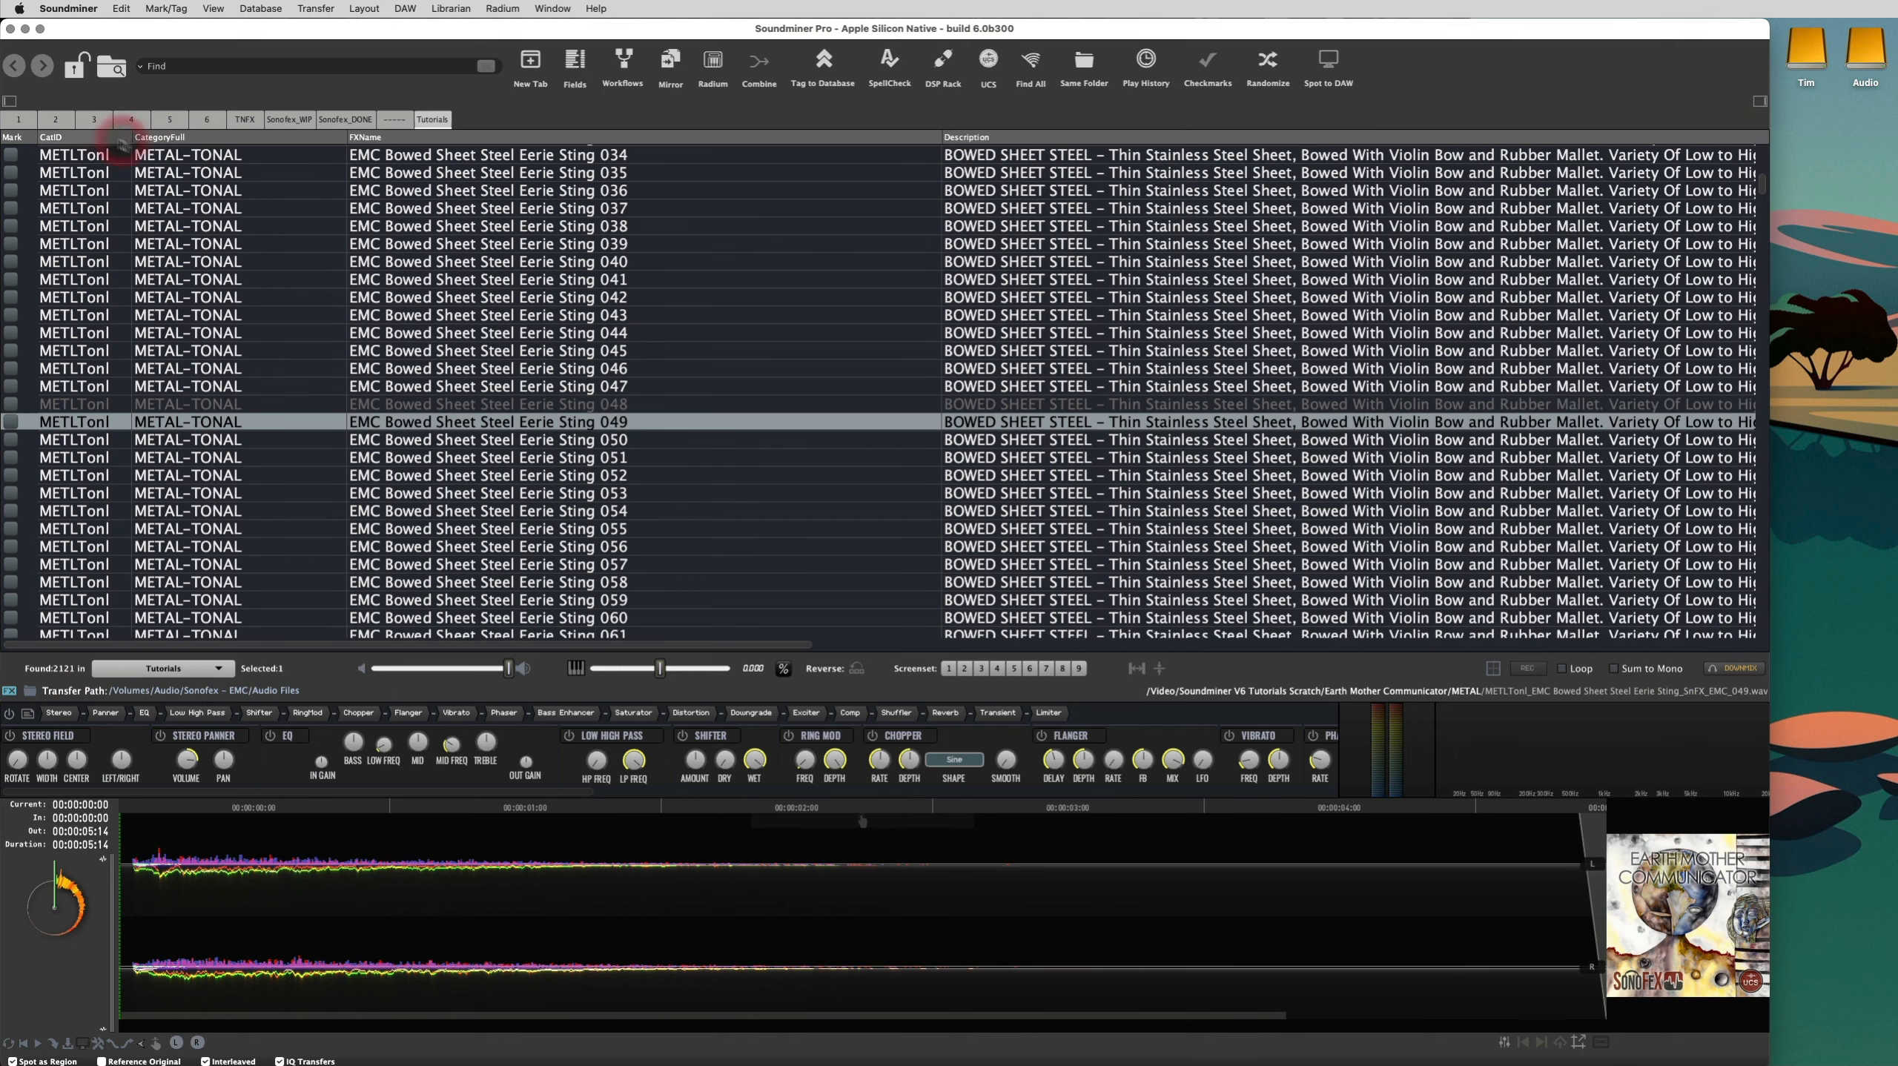
Show the search sidebar, look at the Designer values in the Linked Filter and the Playlists view, and hide the sidebar
left_click(12, 101)
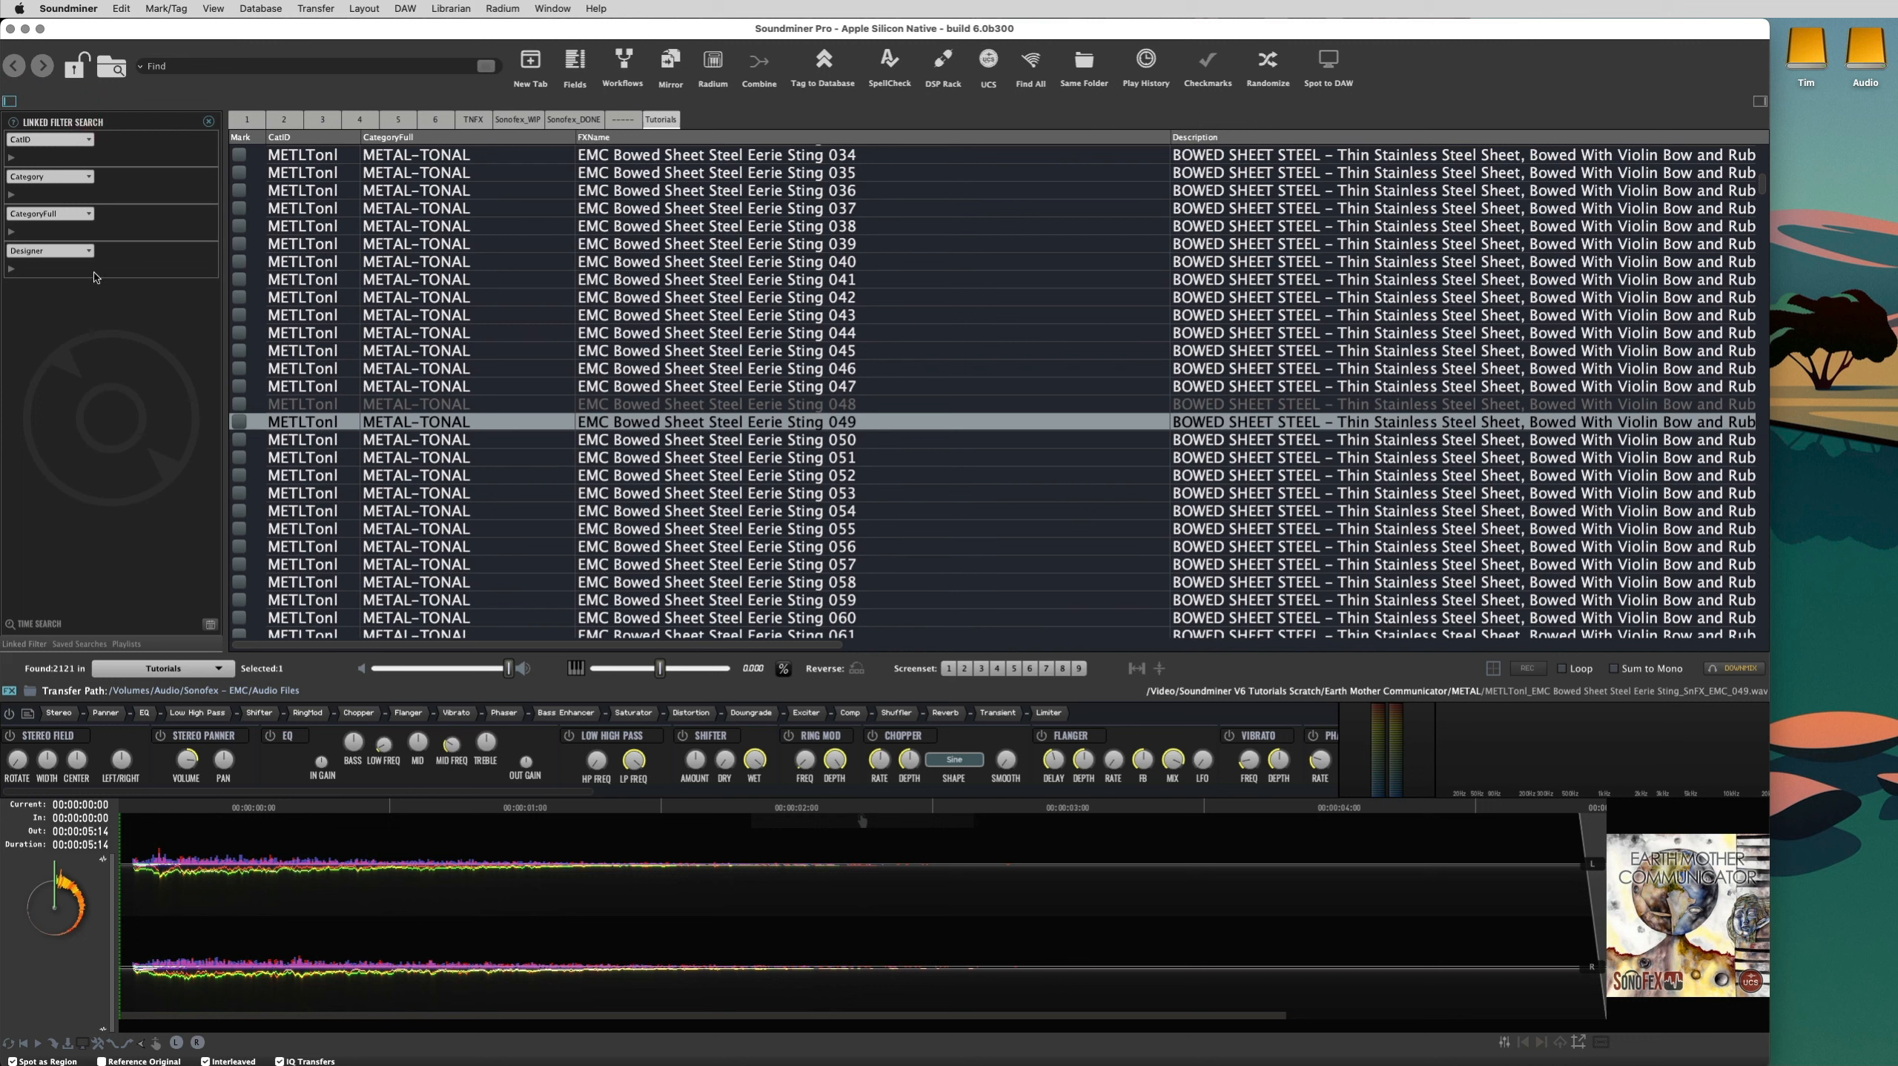
left_click(11, 270)
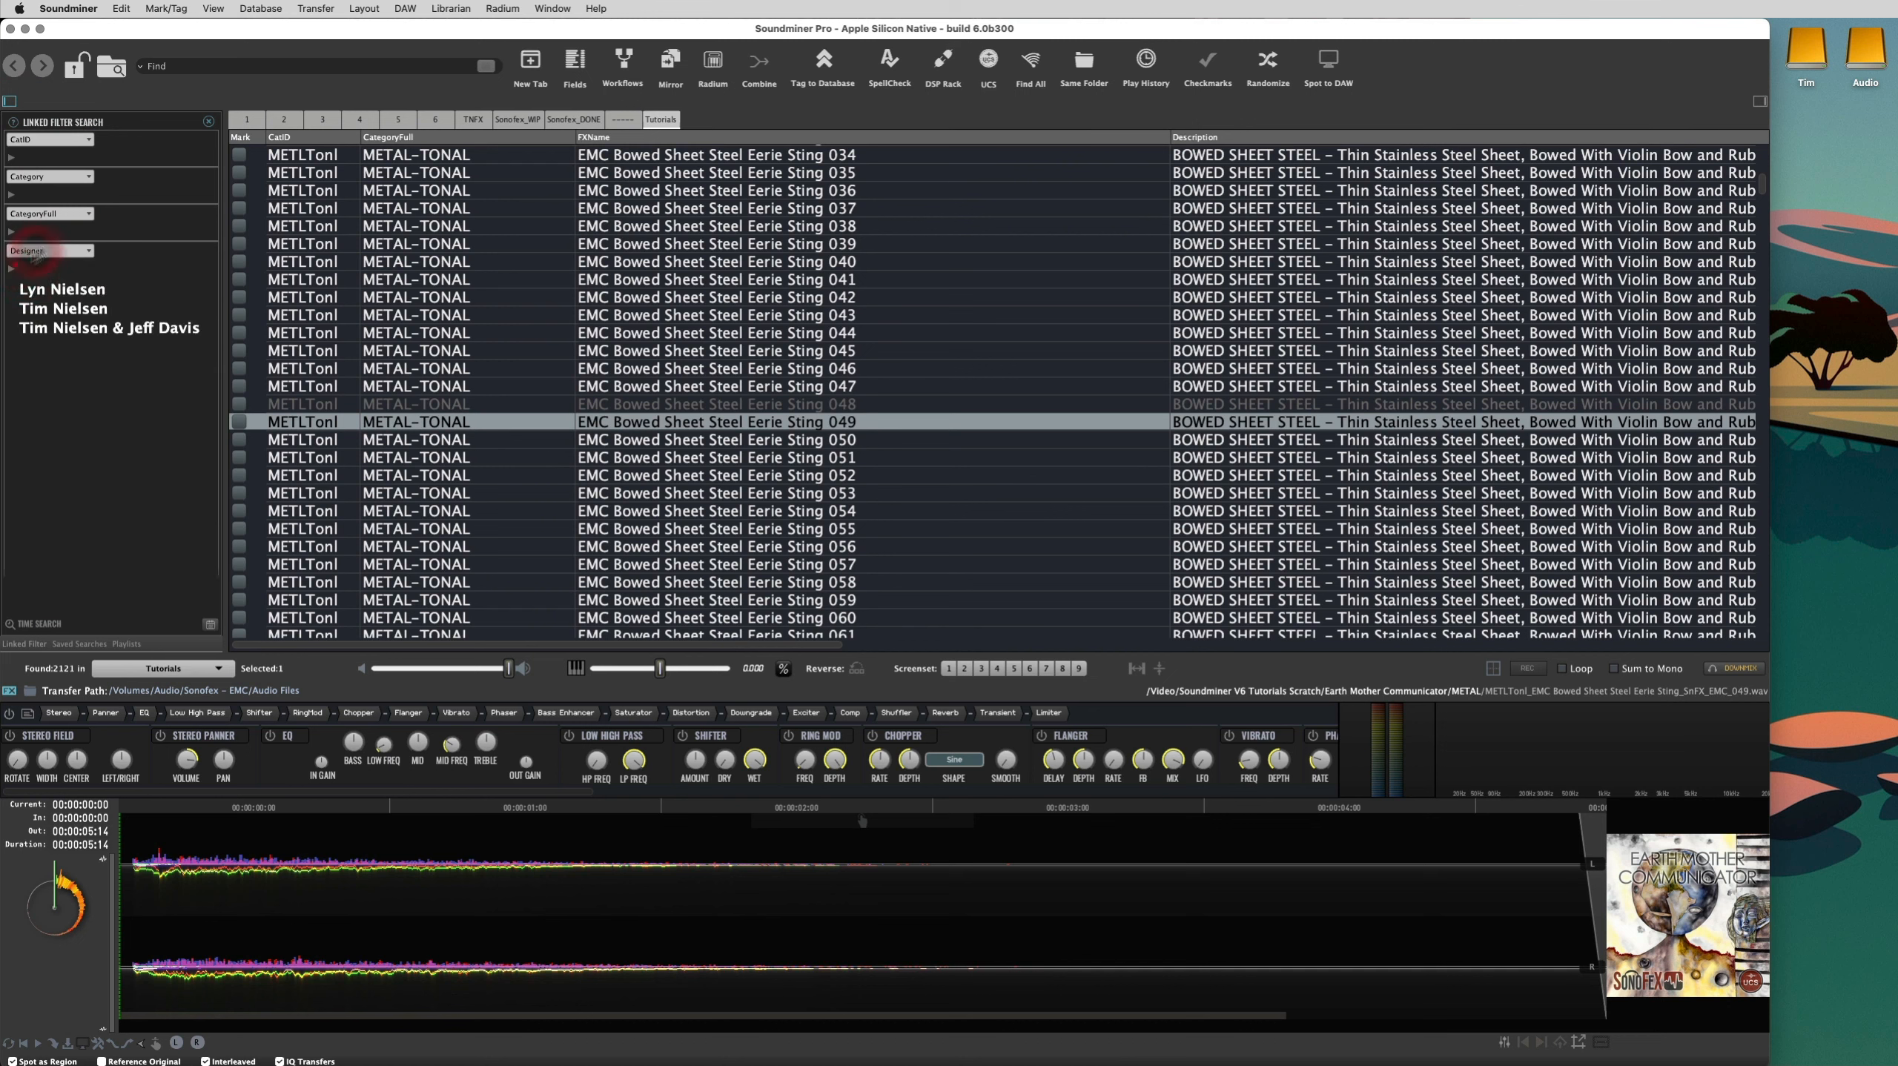
left_click(125, 643)
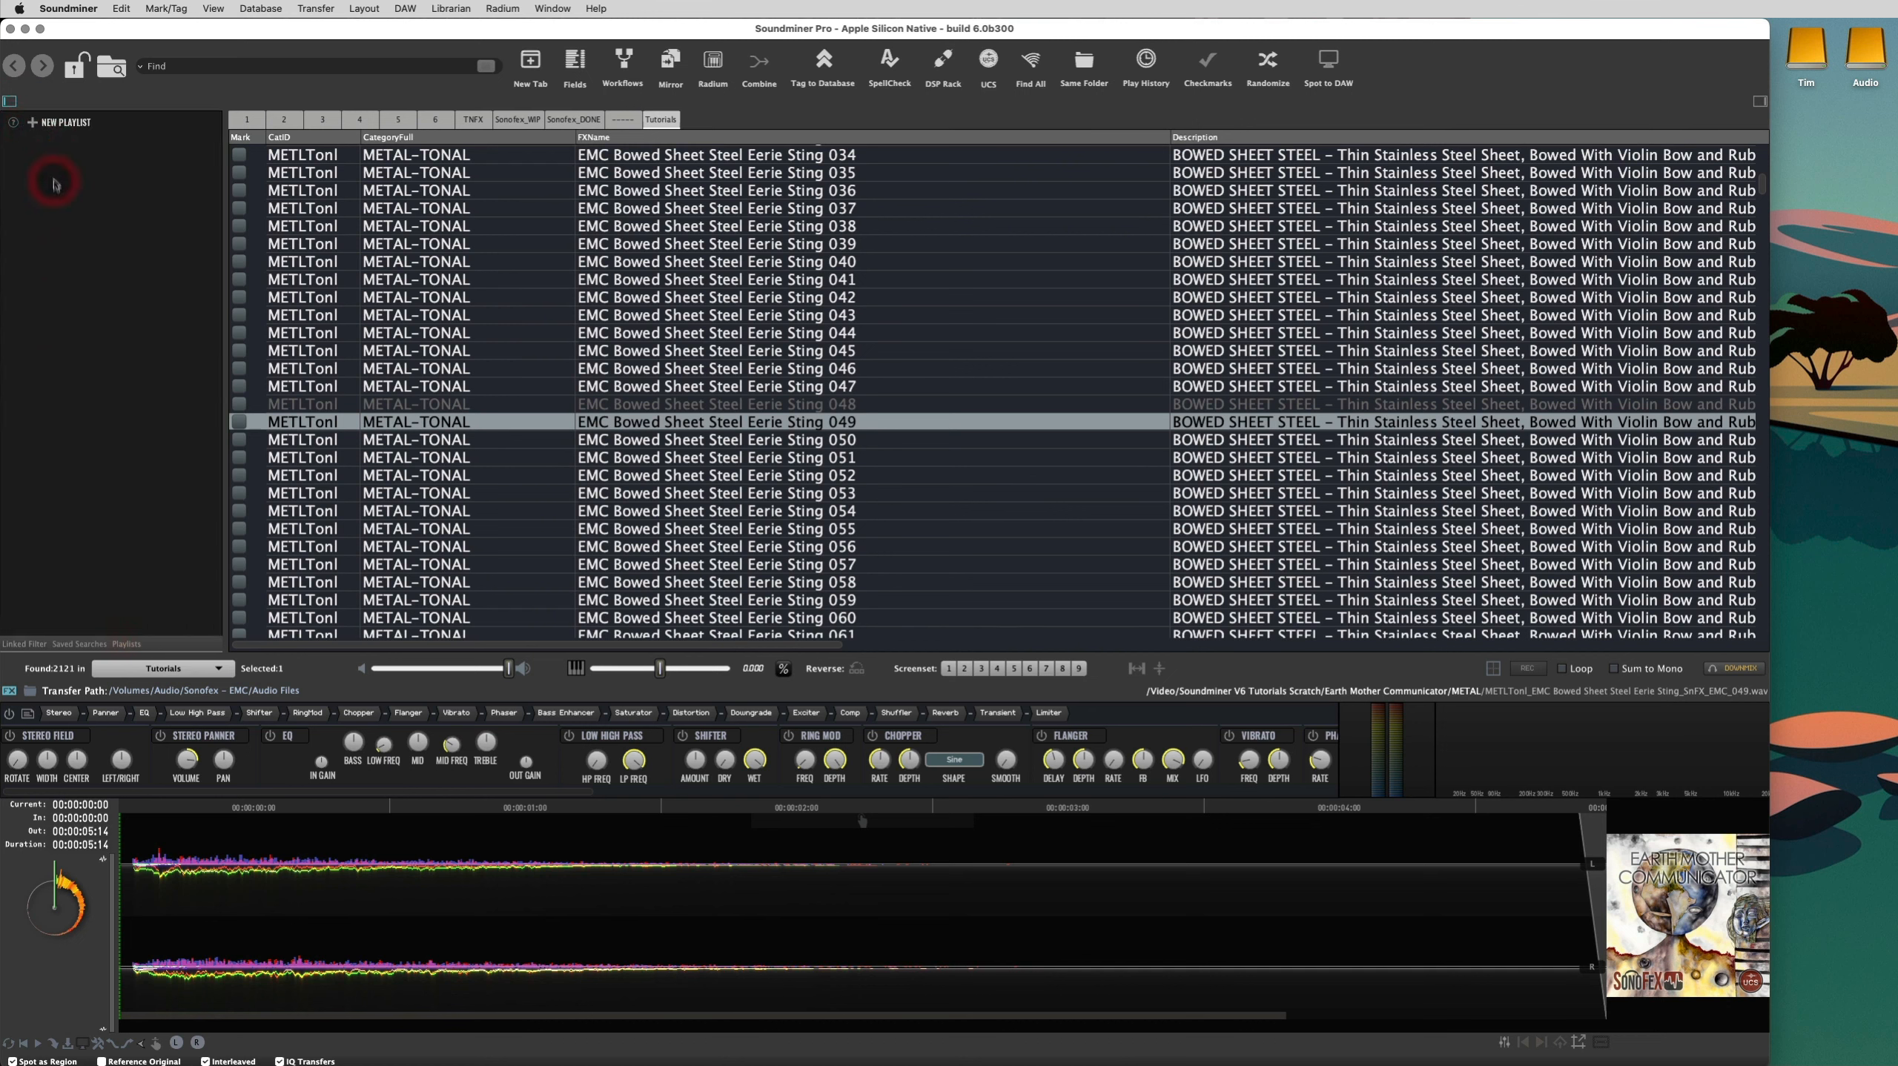
left_click(10, 101)
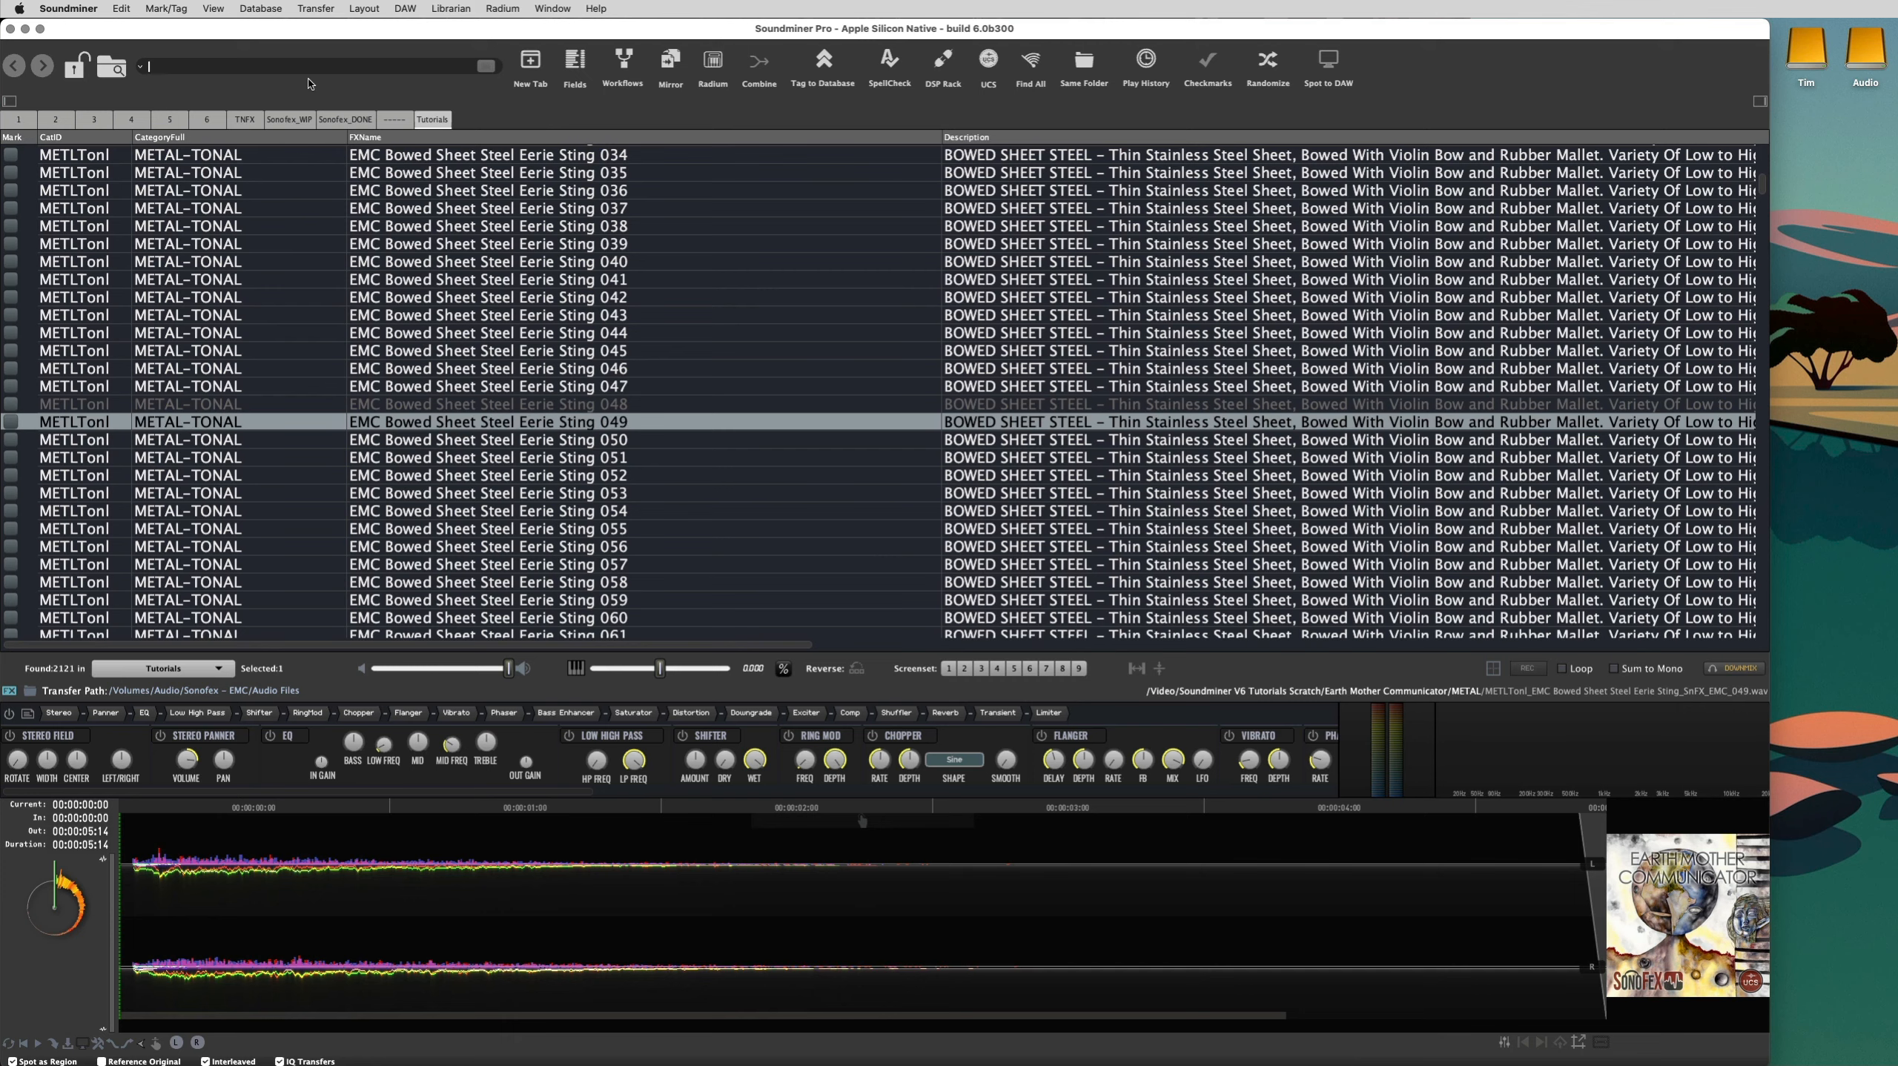
Search the database for "yellowstone" and lock the search term's facet
type("yellowstone")
key("Return")
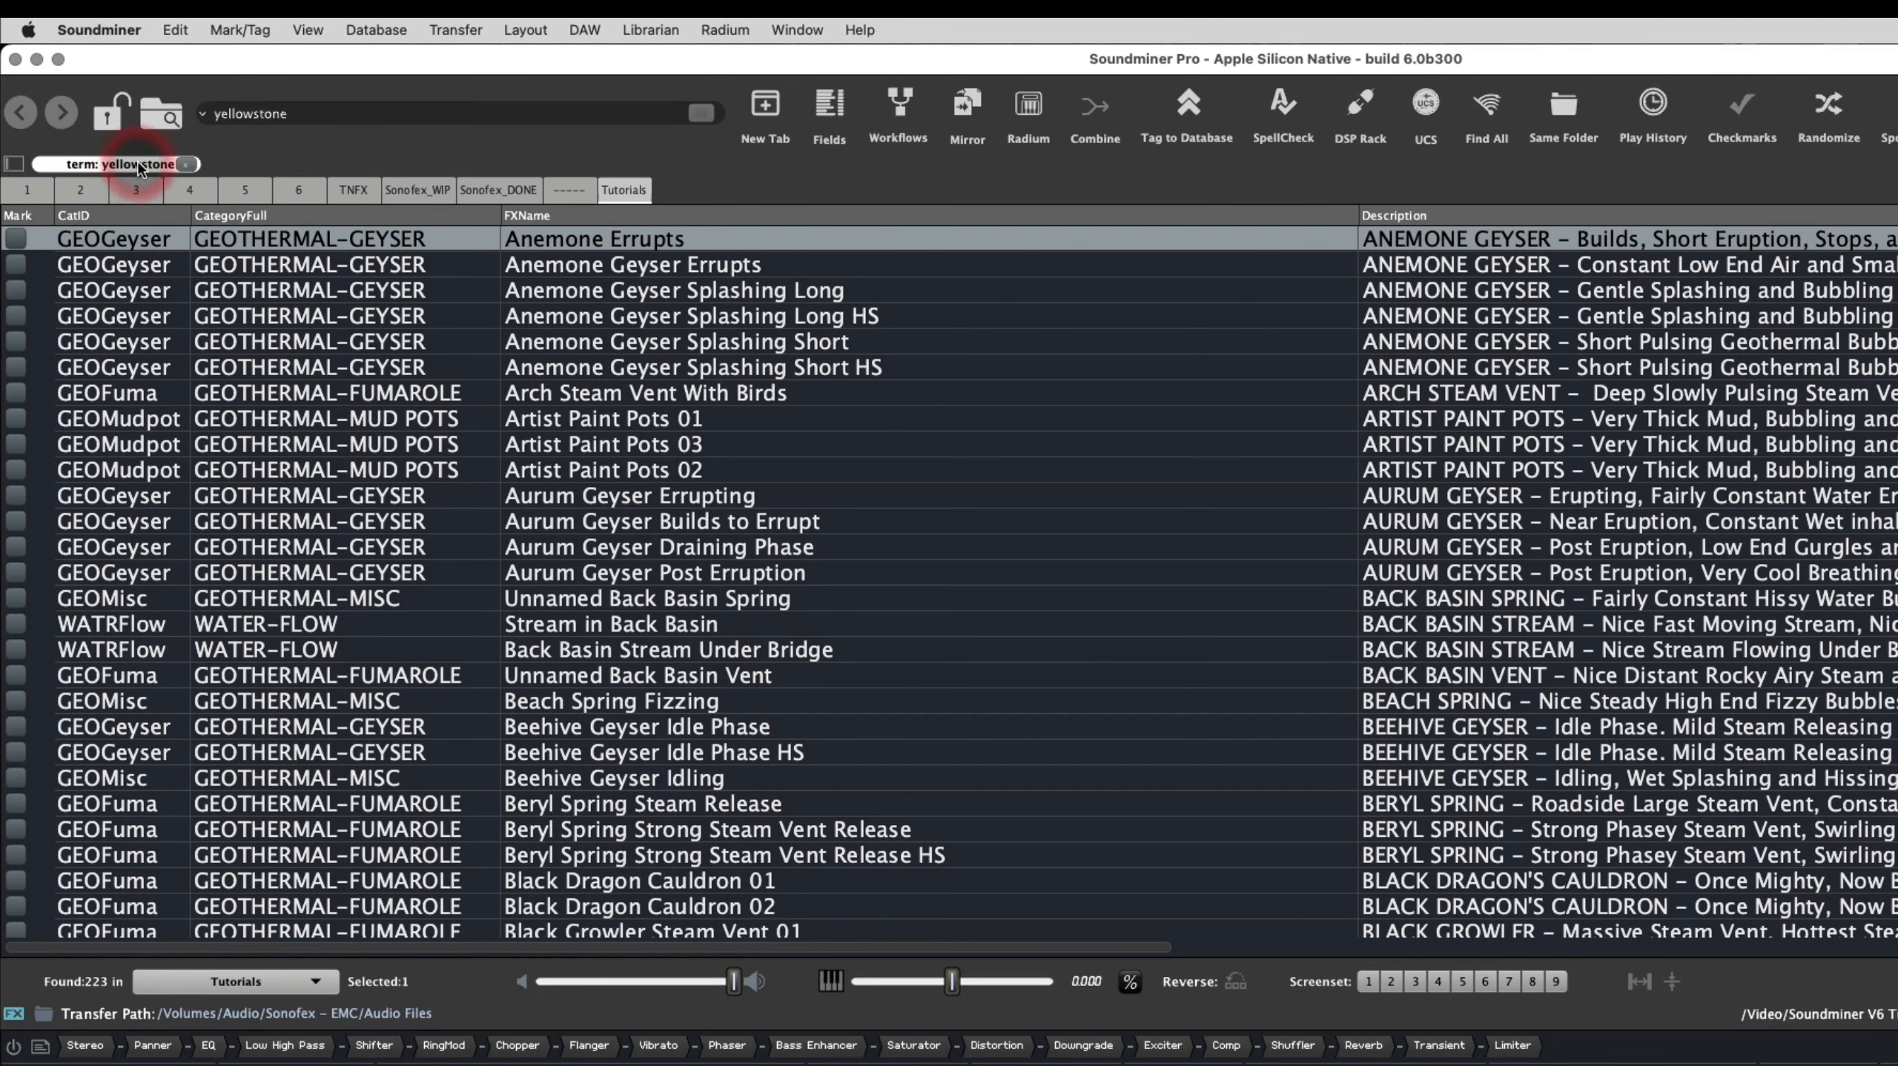
left_click(138, 169)
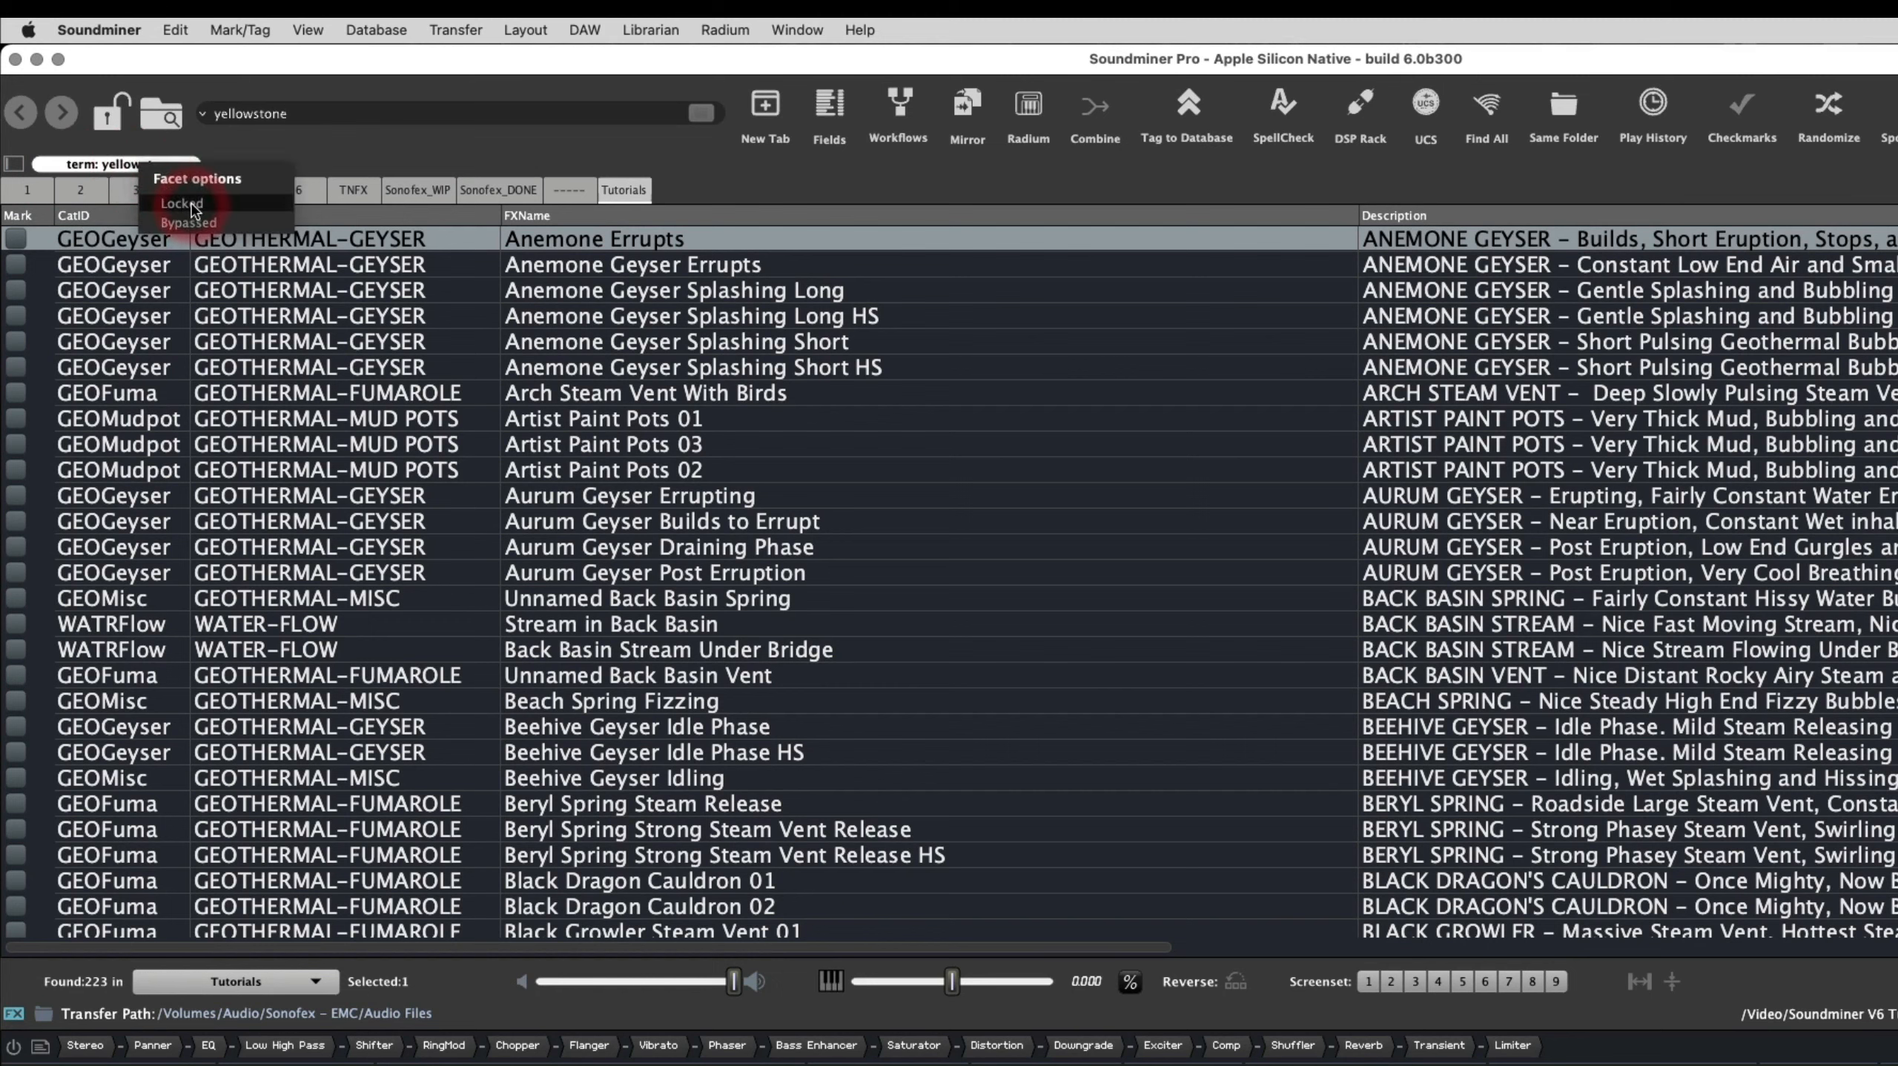
left_click(193, 205)
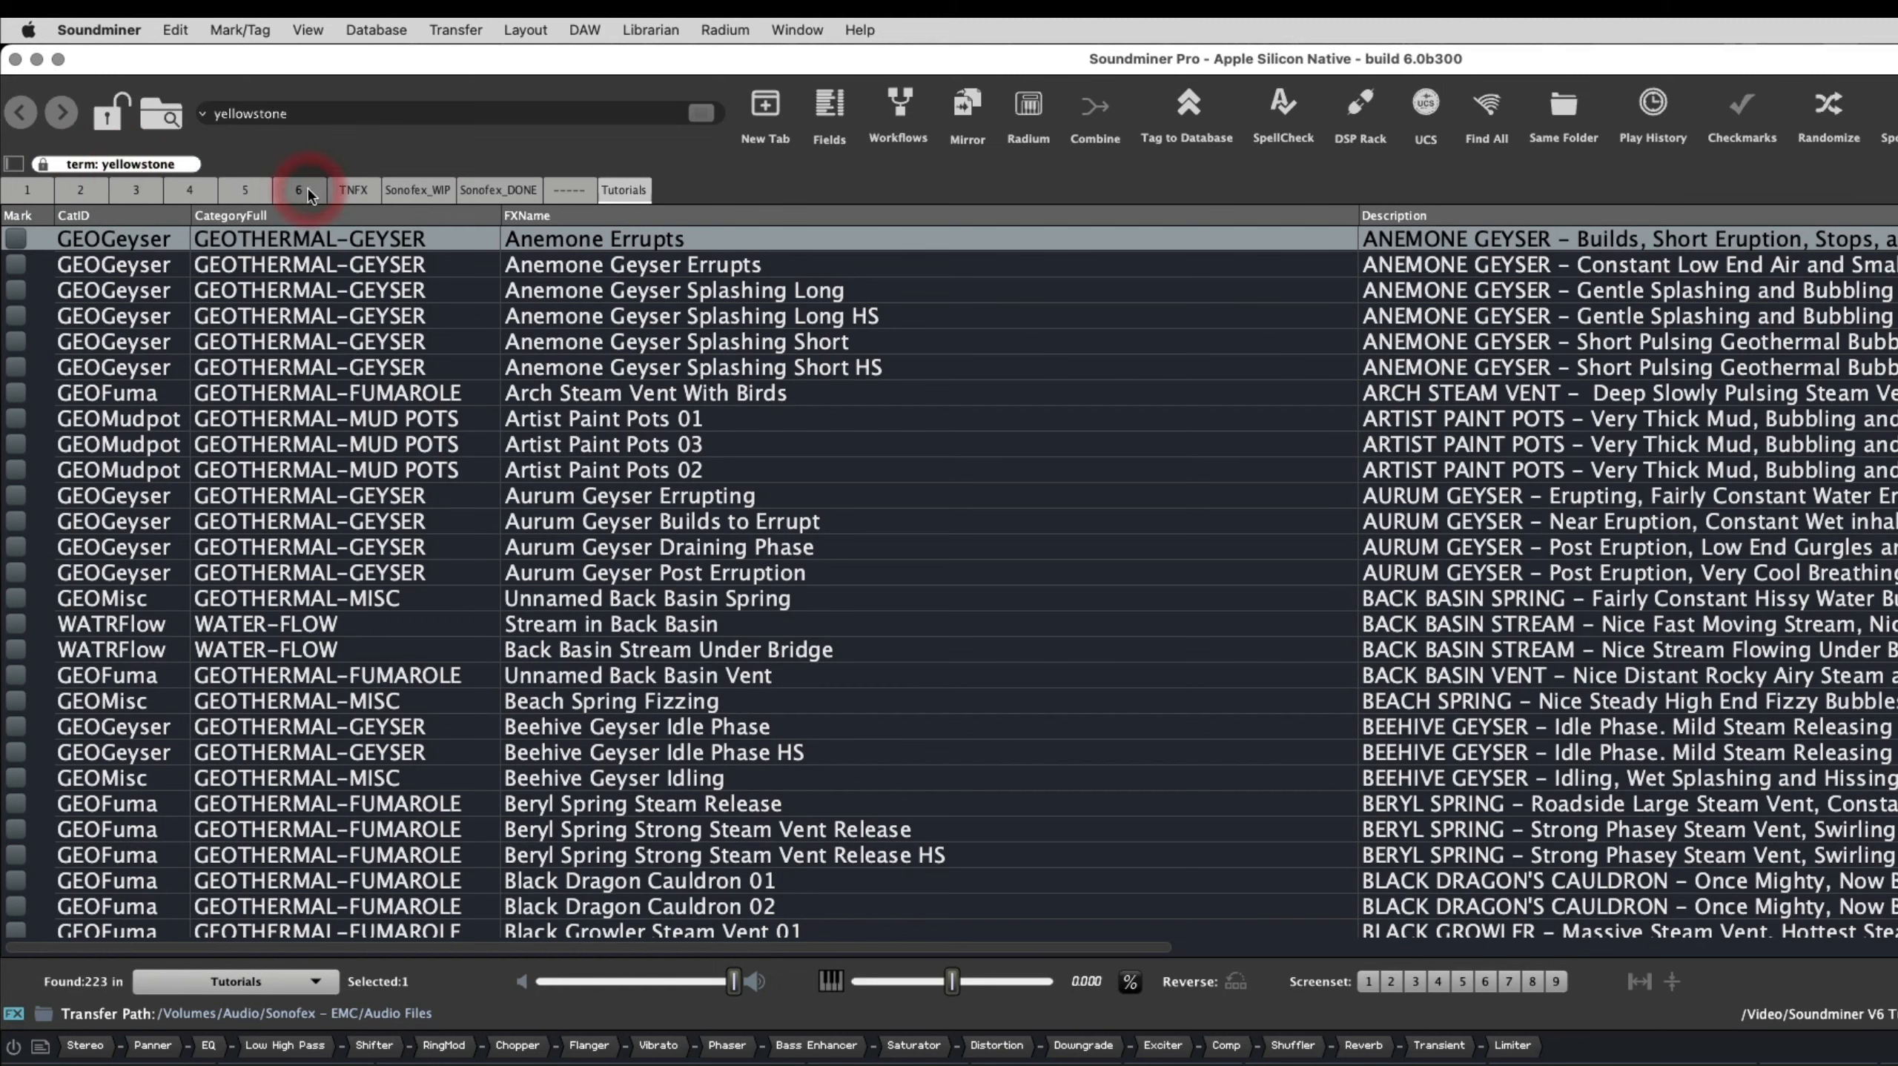
Clear the find field while keeping the yellowstone facet locked, and remove the facet to restore the full record list
left_click(385, 470)
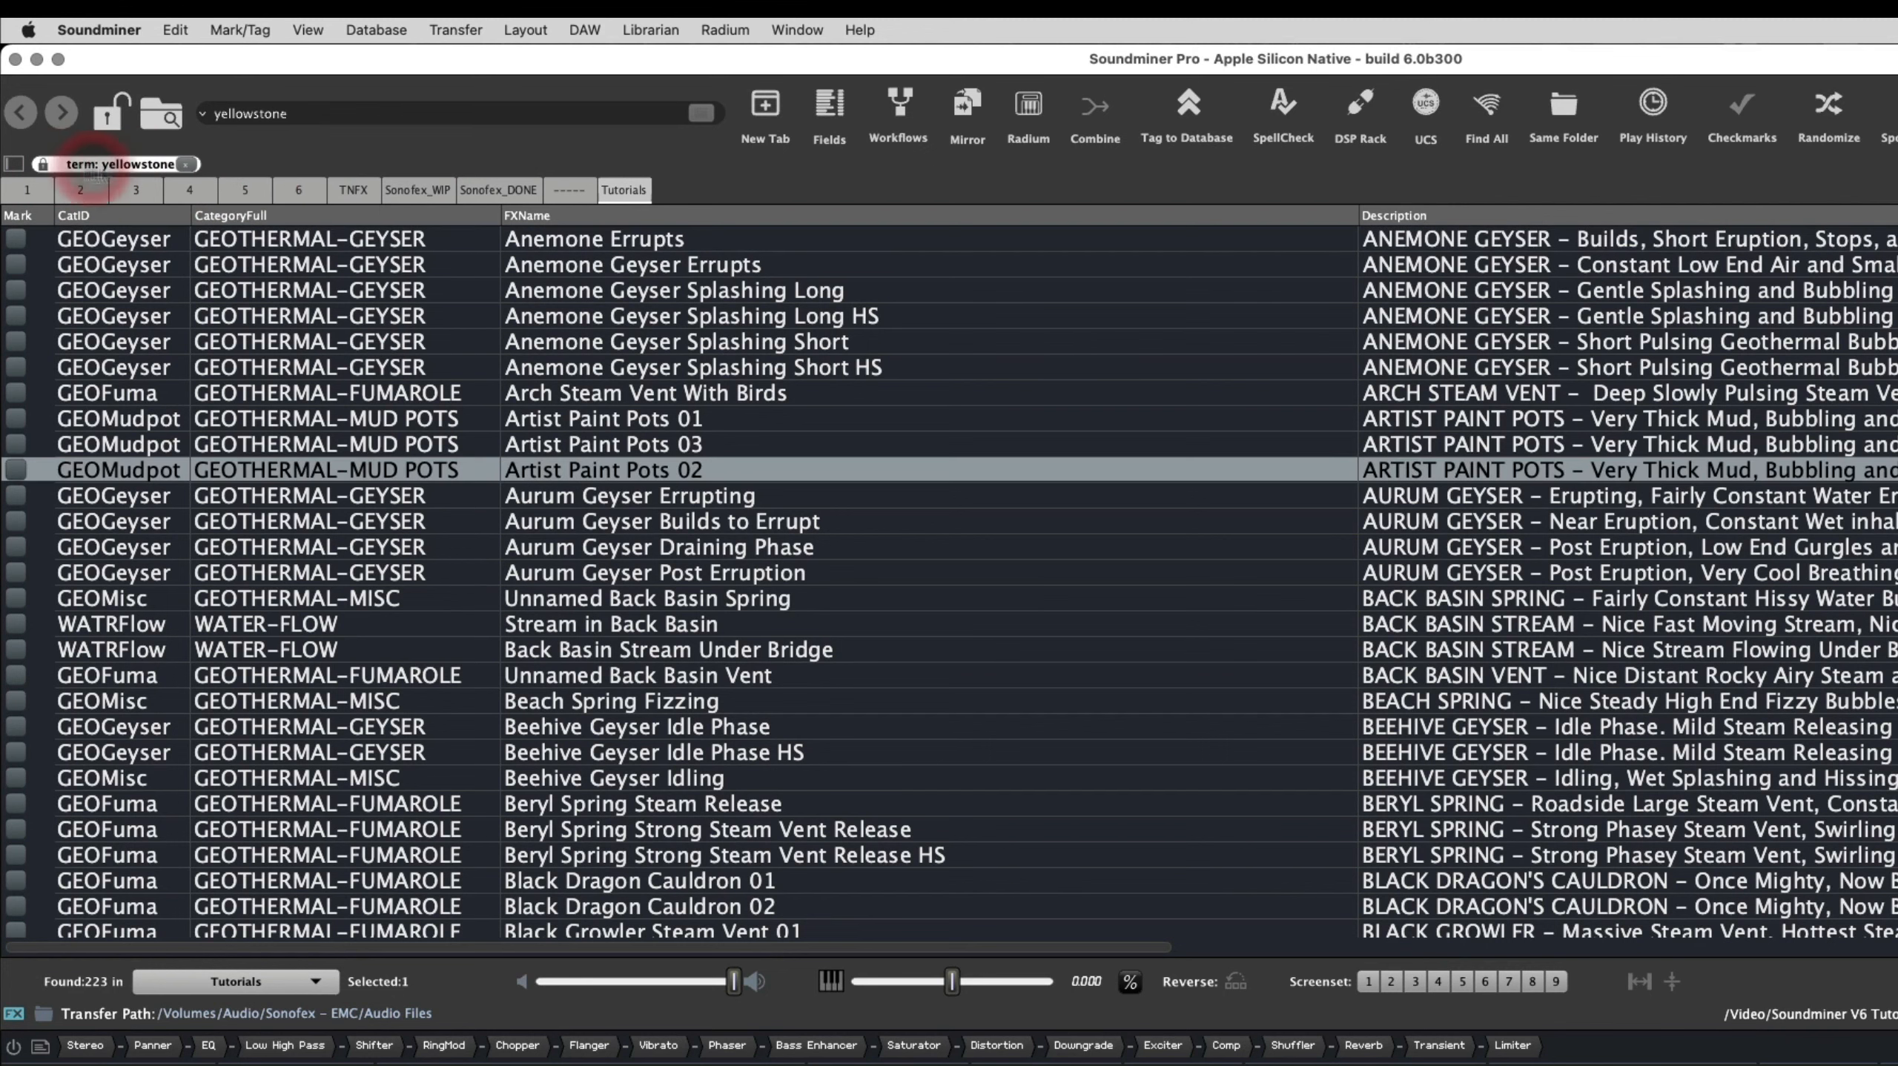
key("super+g")
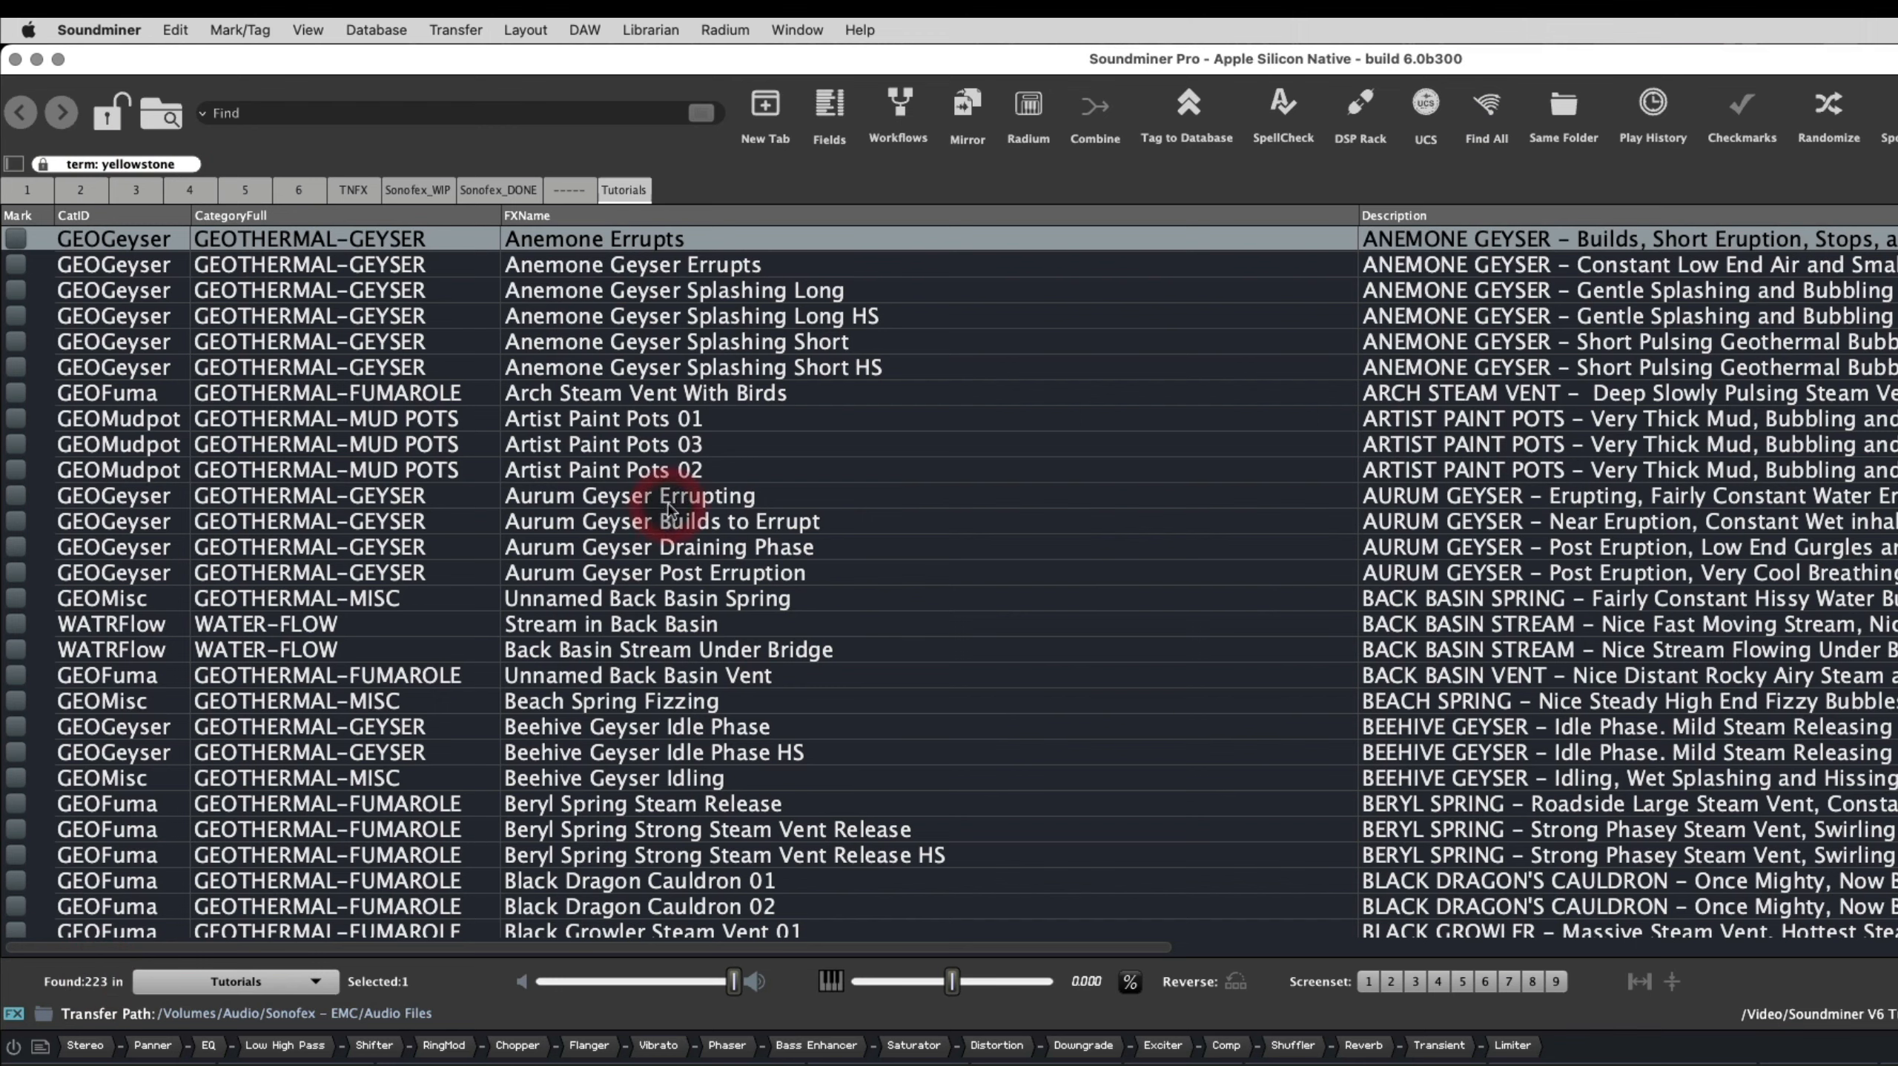
left_click(859, 502)
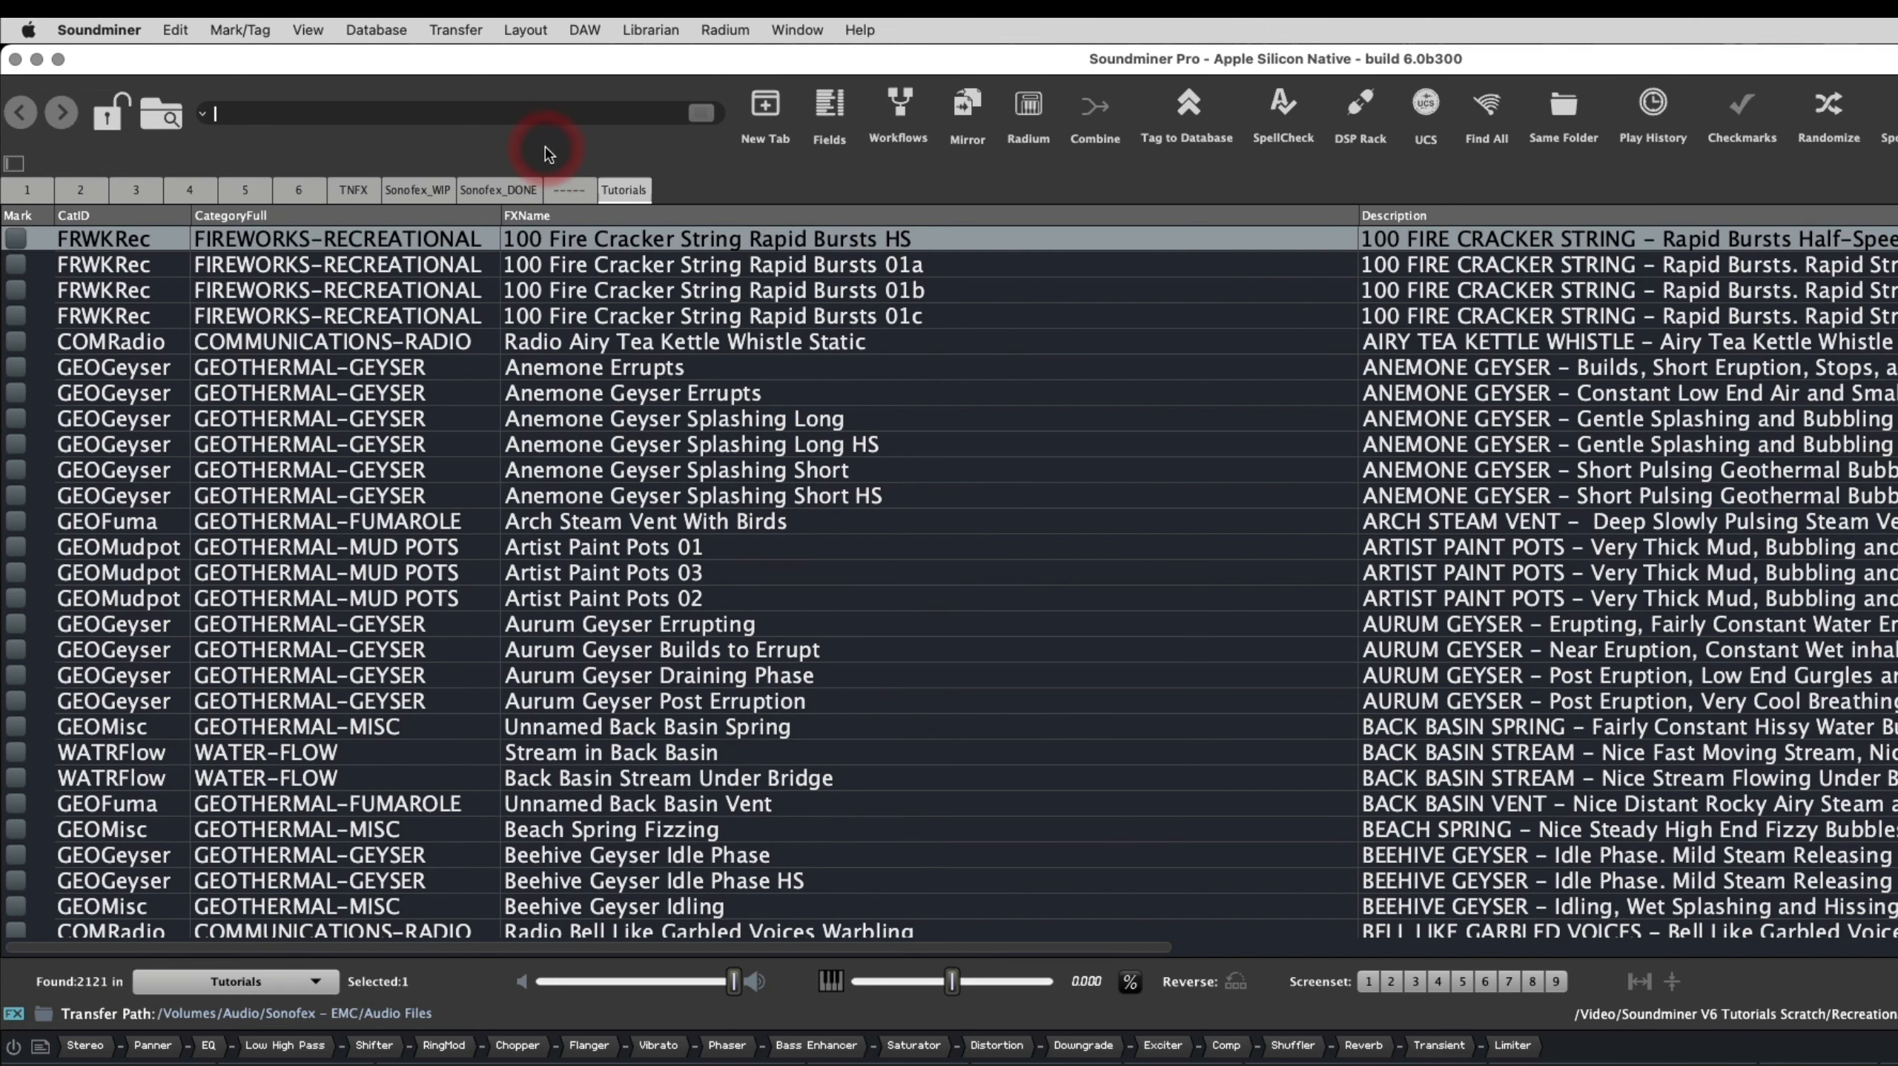
Show the Linked Filter sidebar and filter the records by the AIRCRAFT category
left_click(14, 163)
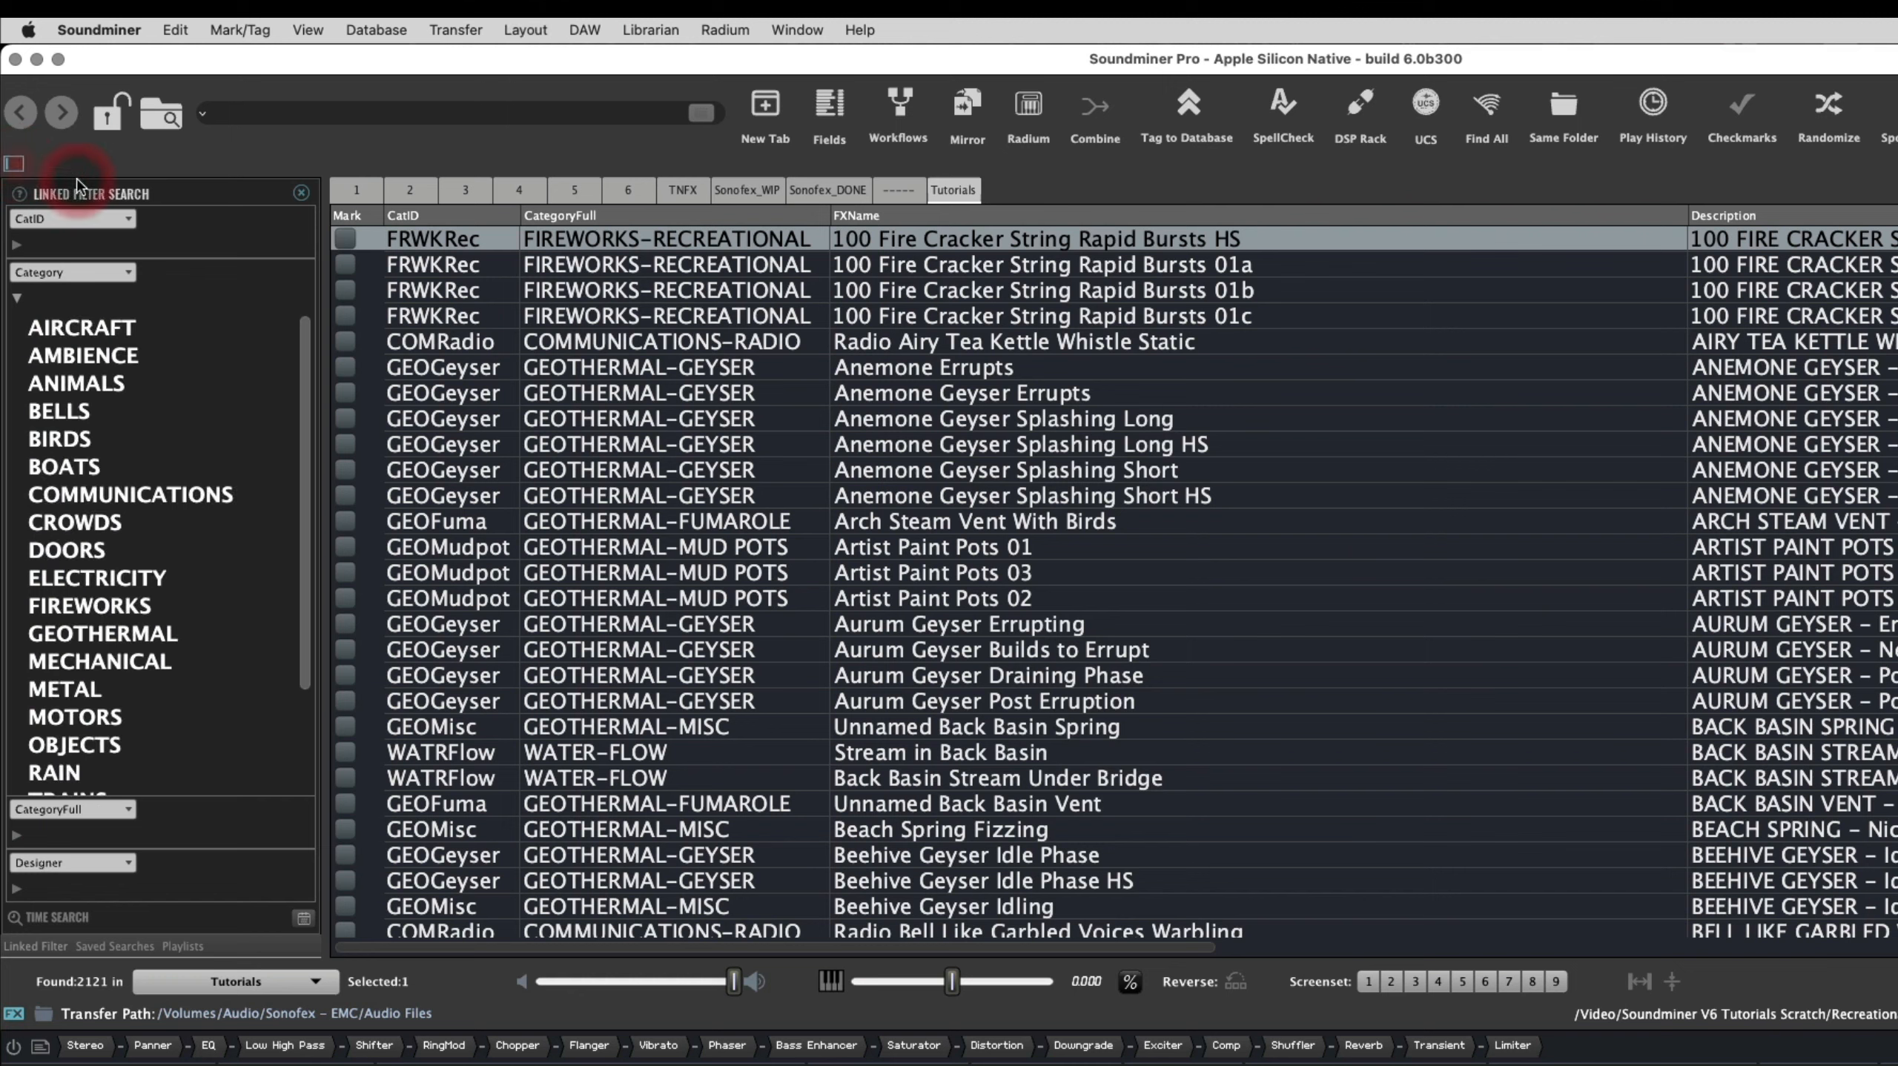
left_click(109, 331)
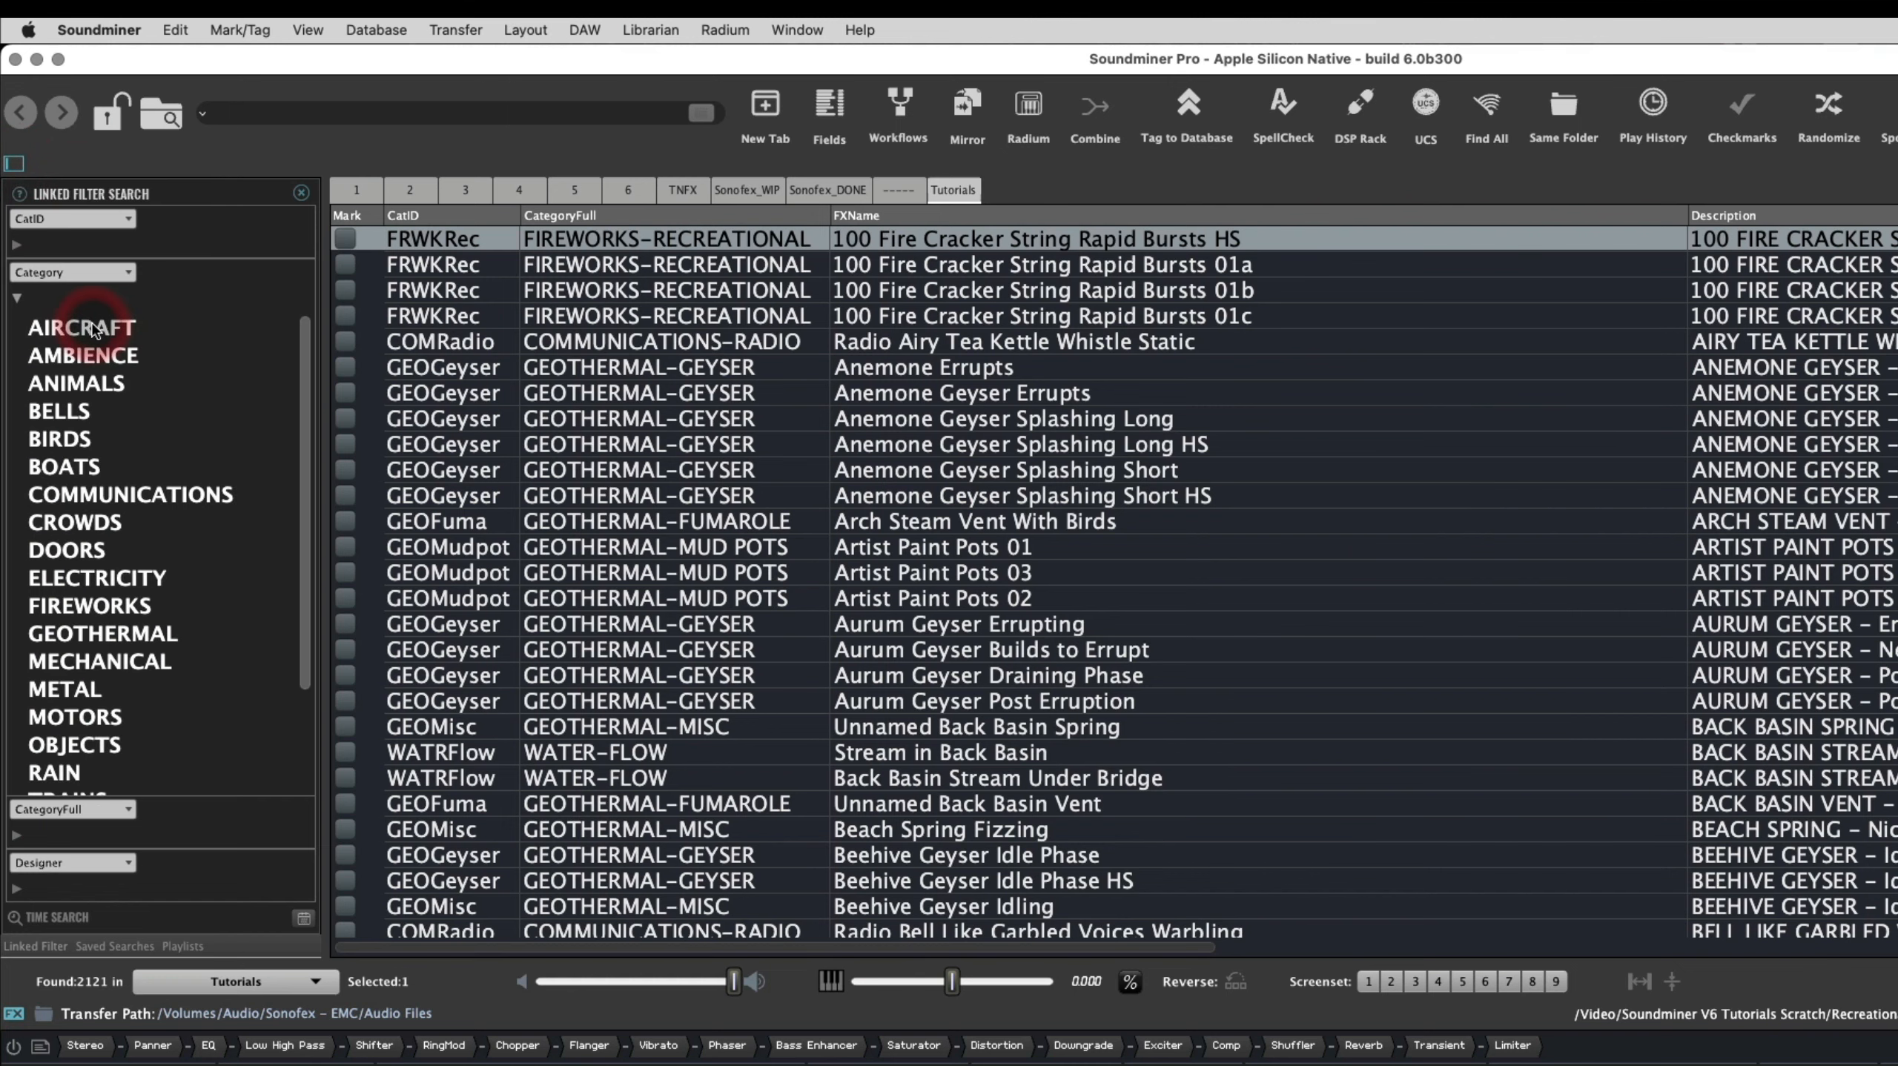
left_click(478, 547)
mouse_move(133, 168)
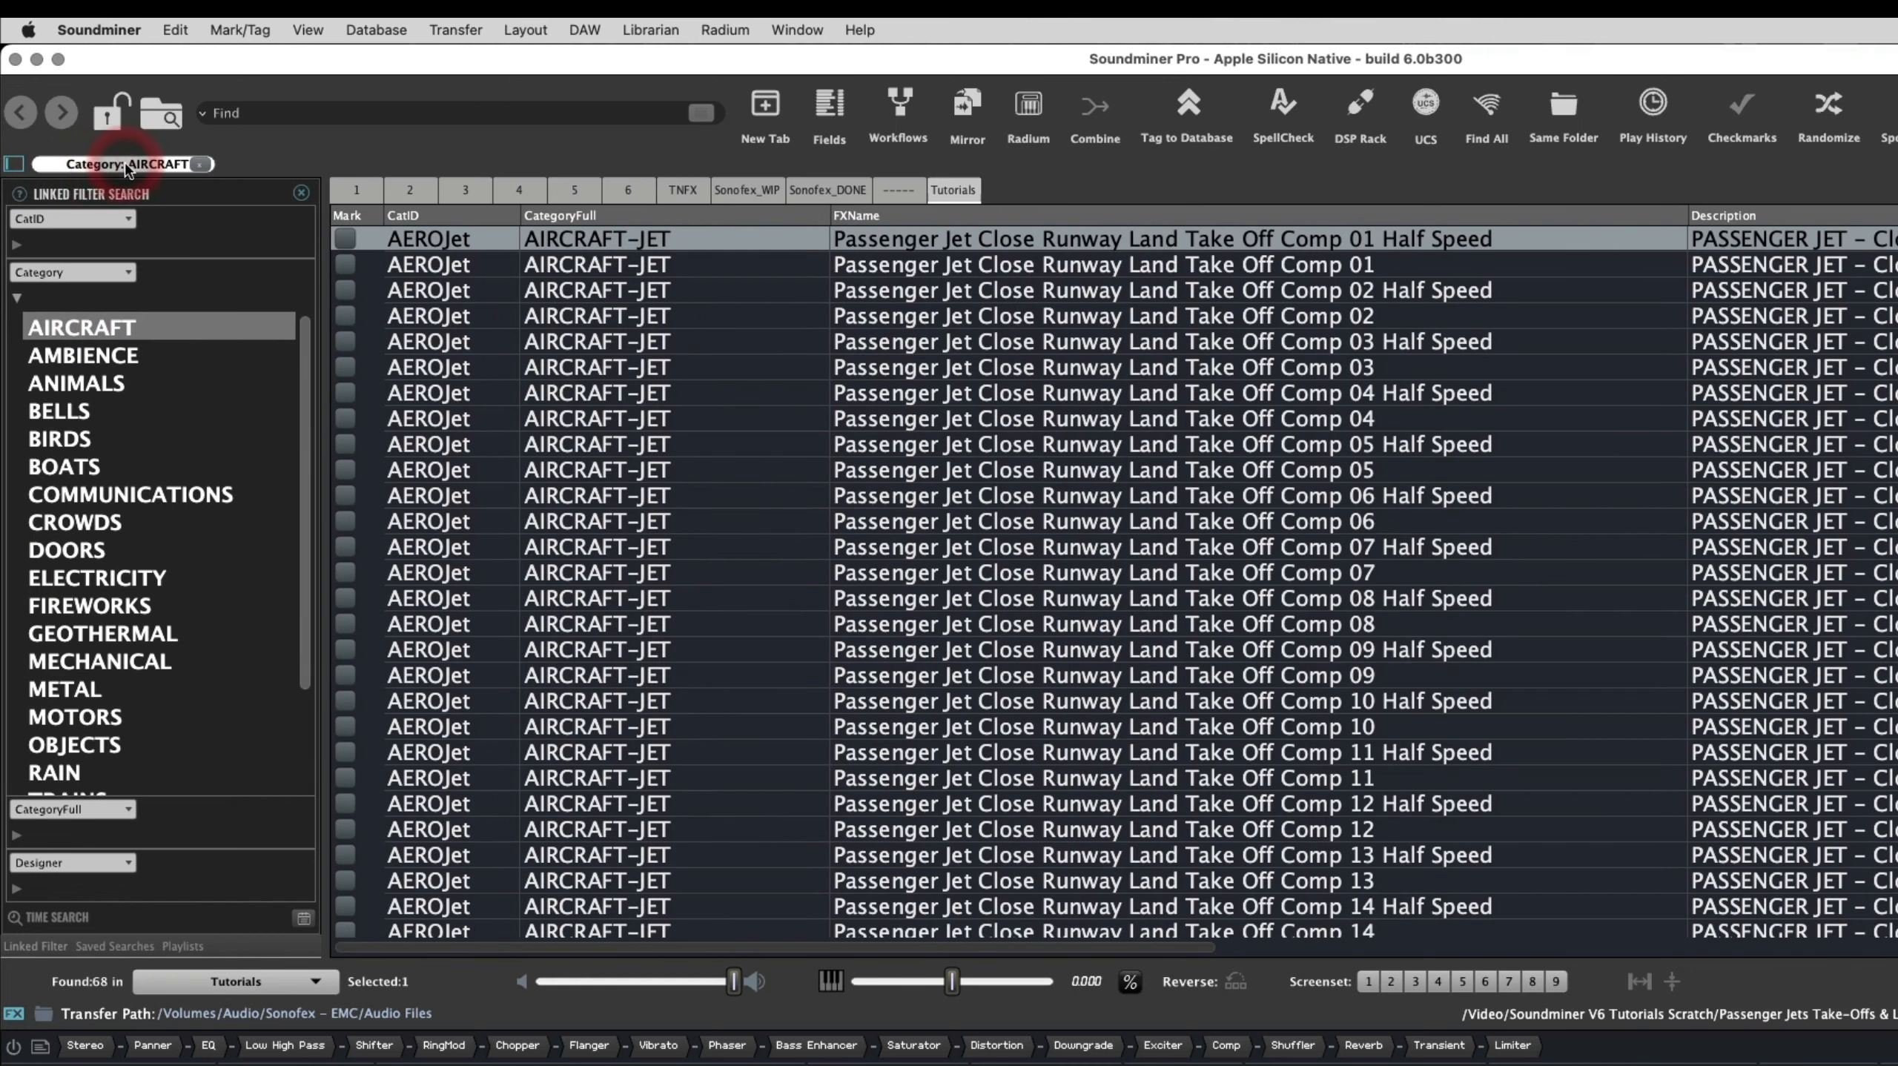
Set the AIRCRAFT category facet to exclude its records from the results and lock the facet
right_click(147, 166)
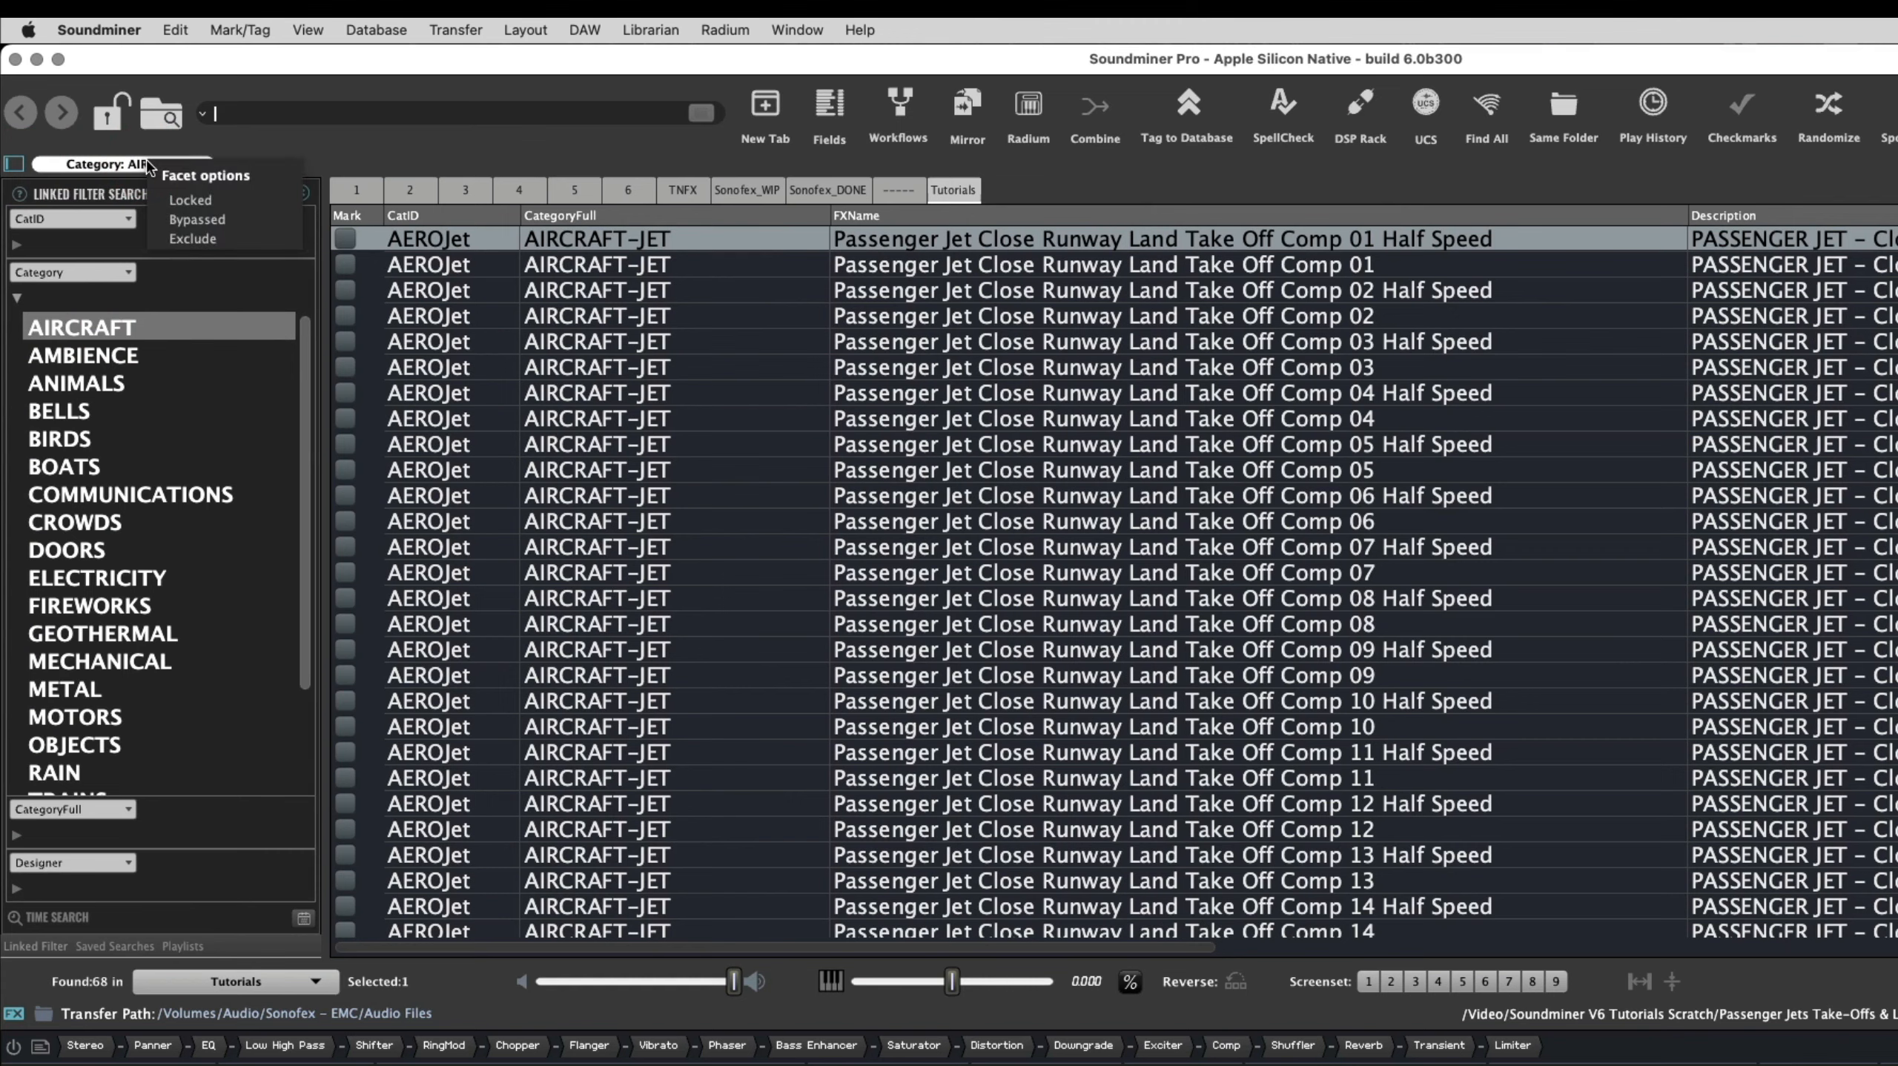
left_click(193, 238)
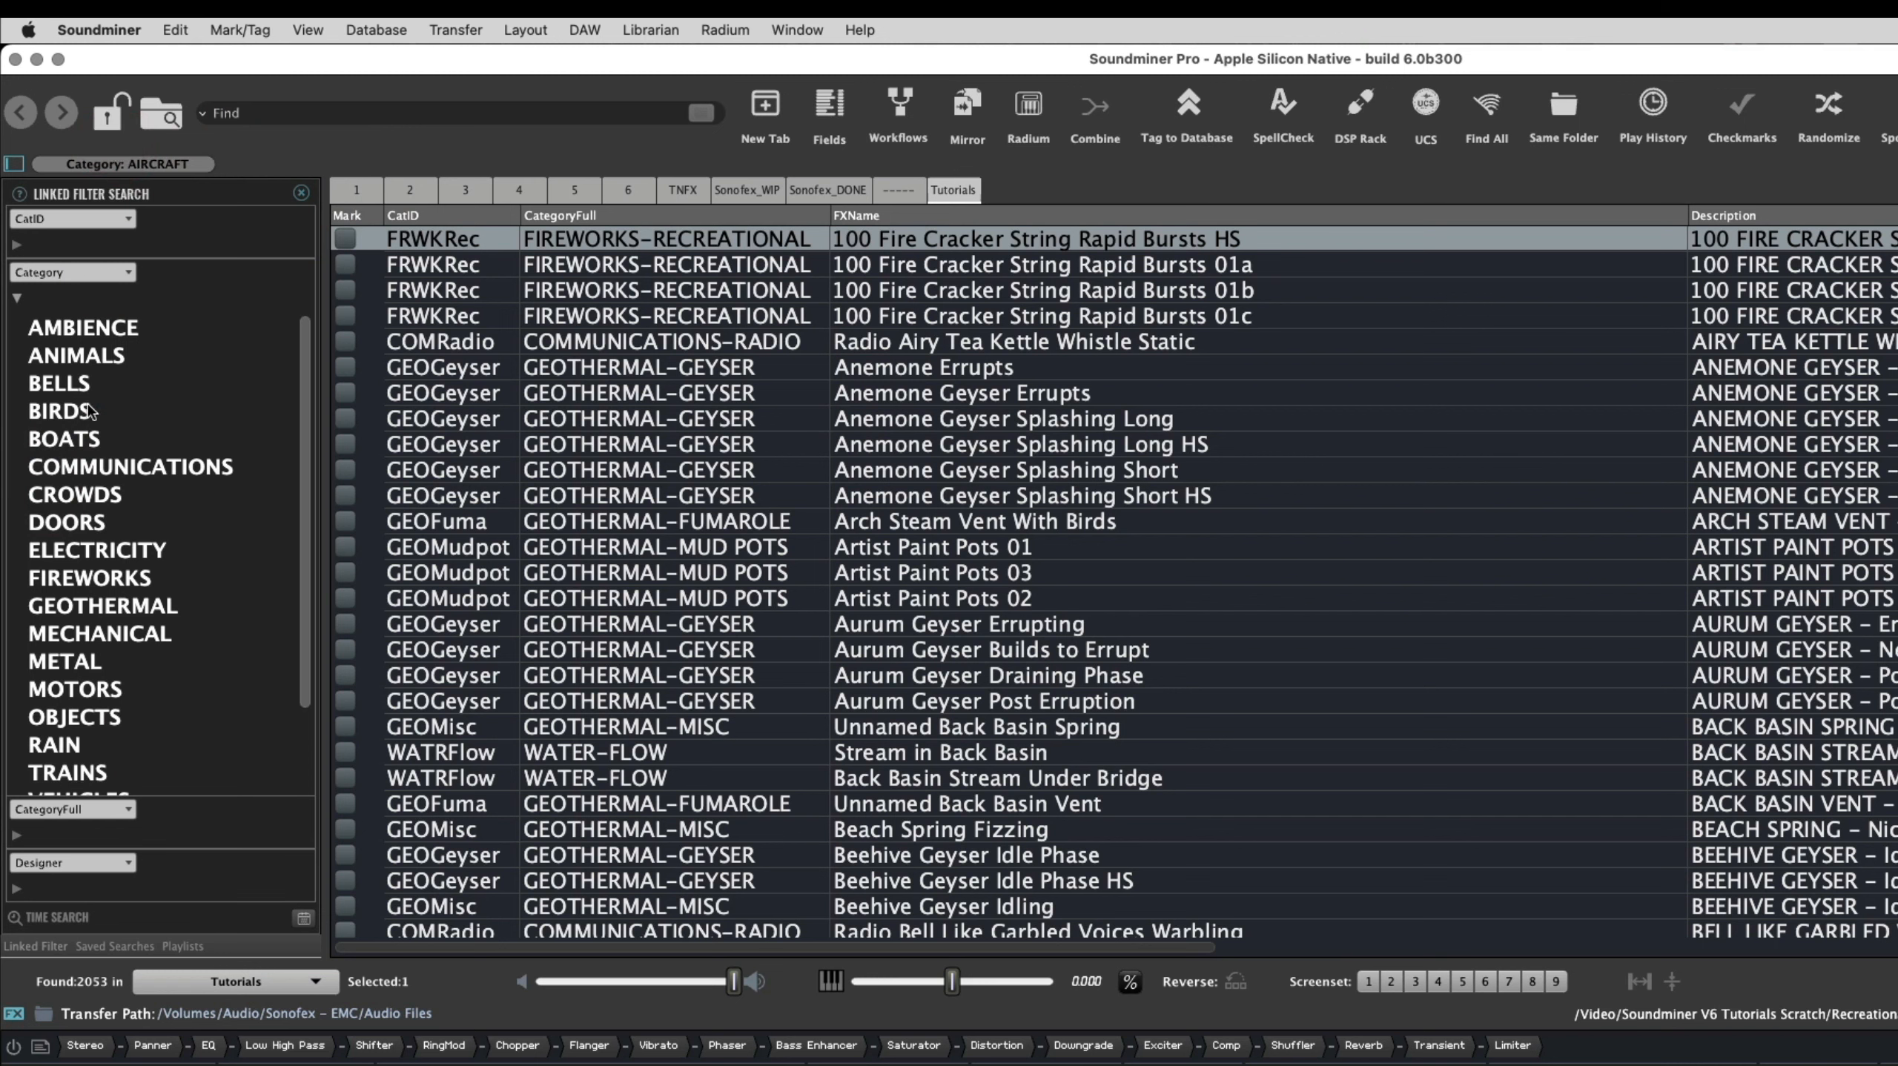
right_click(152, 165)
left_click(193, 203)
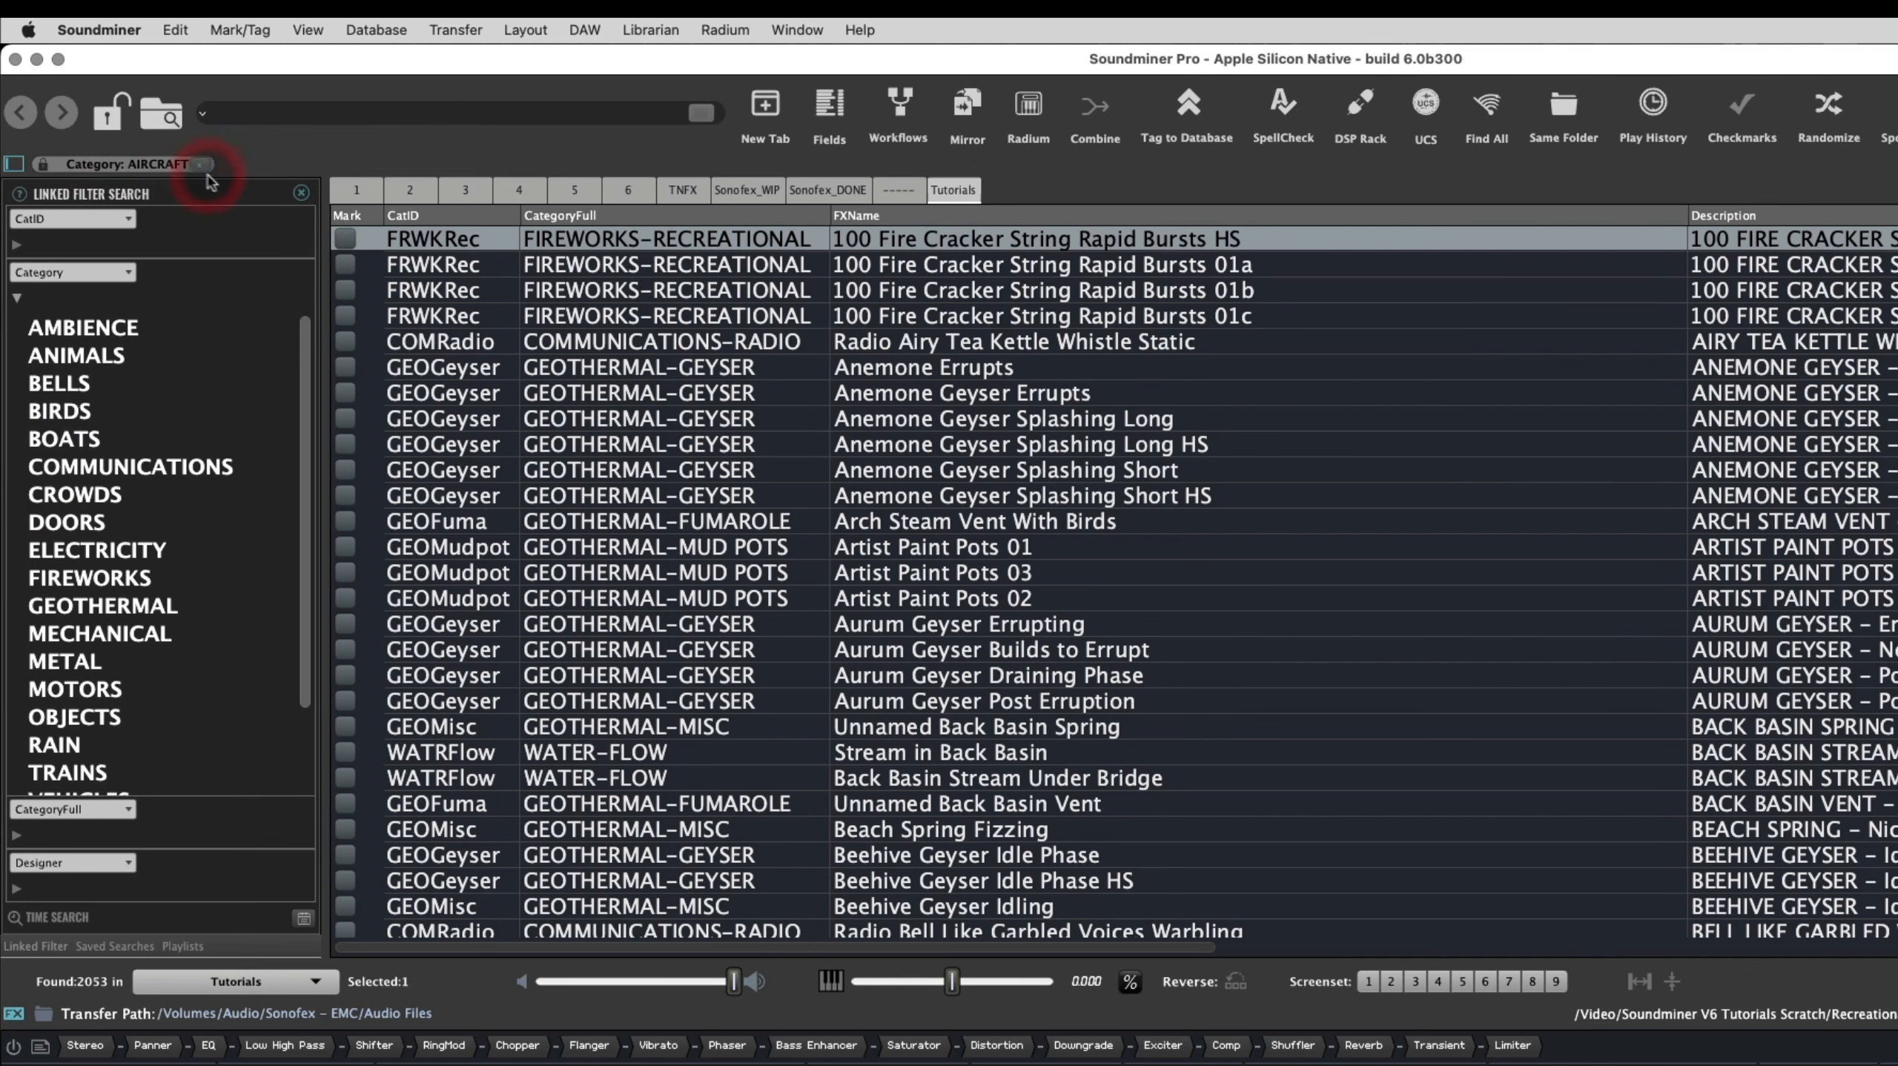
Hide the search sidebar and search the database for "aircraft" with the excluded category facet still locked
left_click(14, 164)
left_click(284, 111)
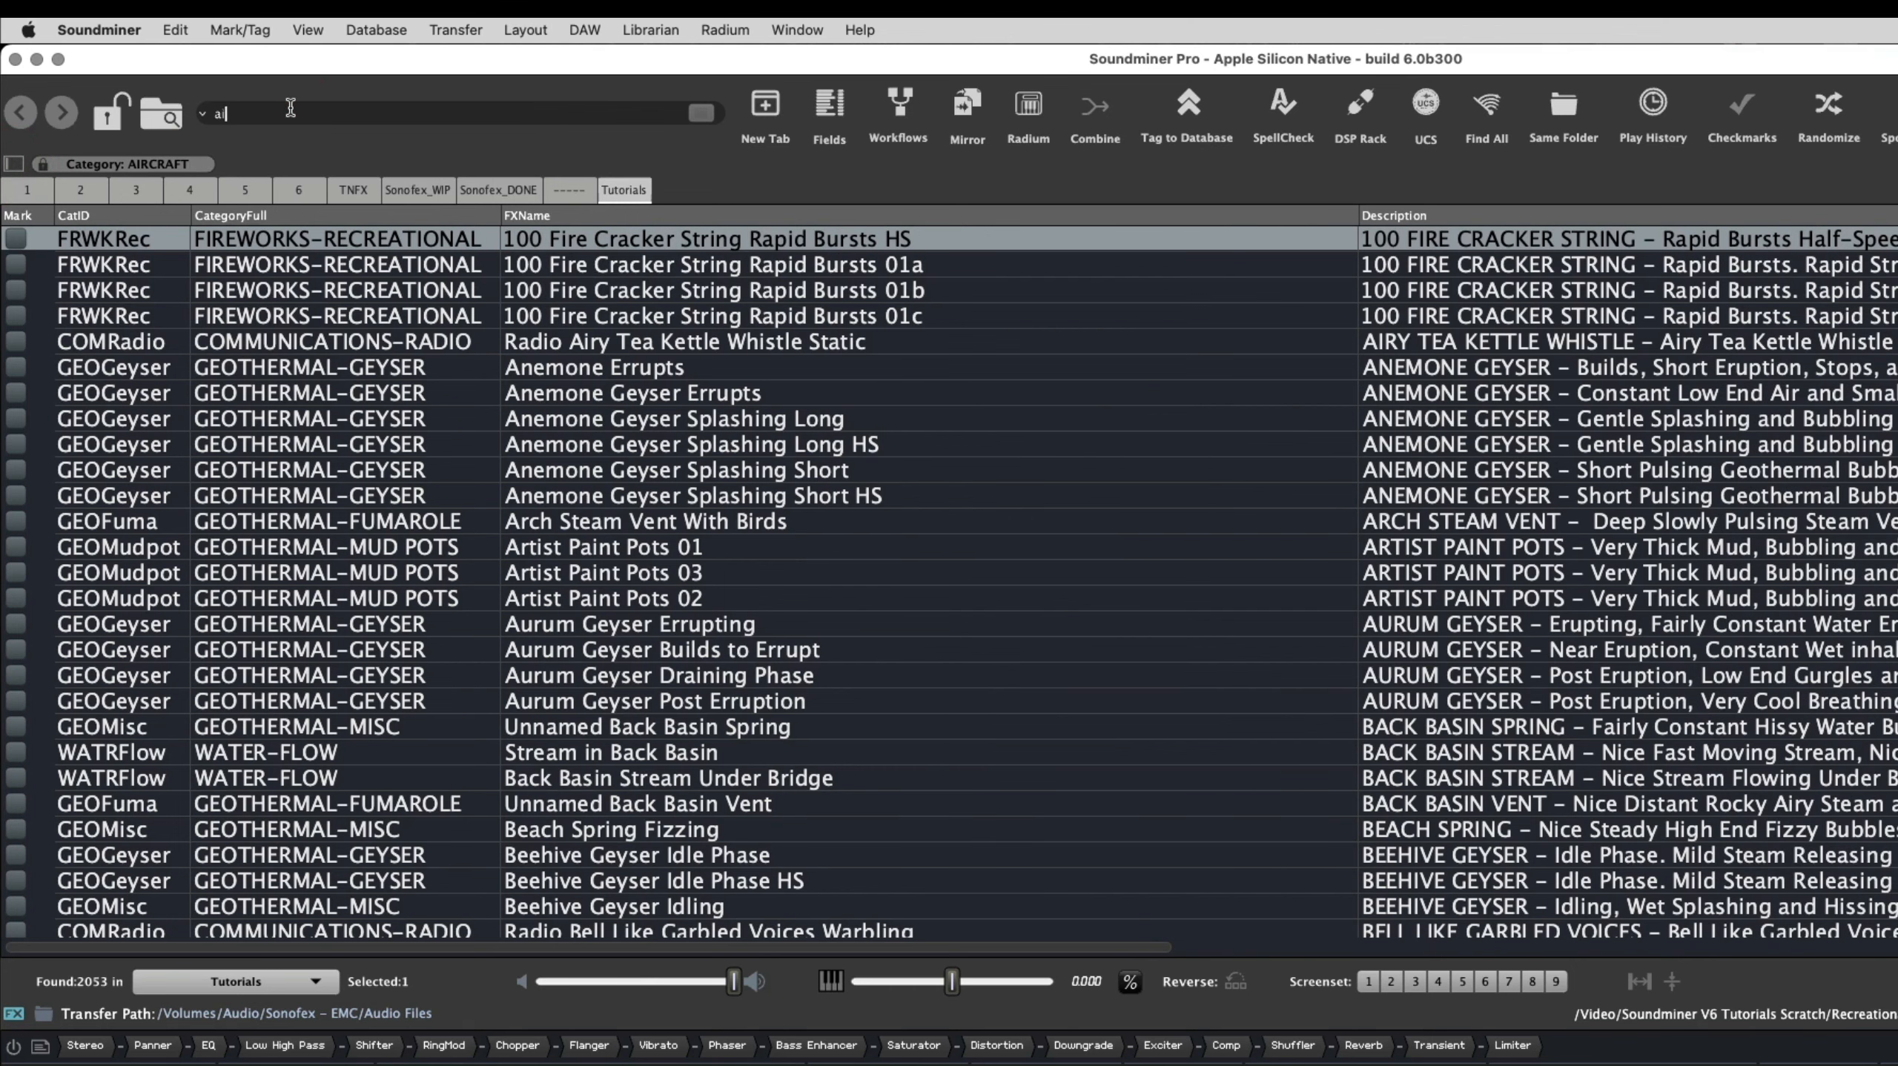
type("aircraft")
key("Return")
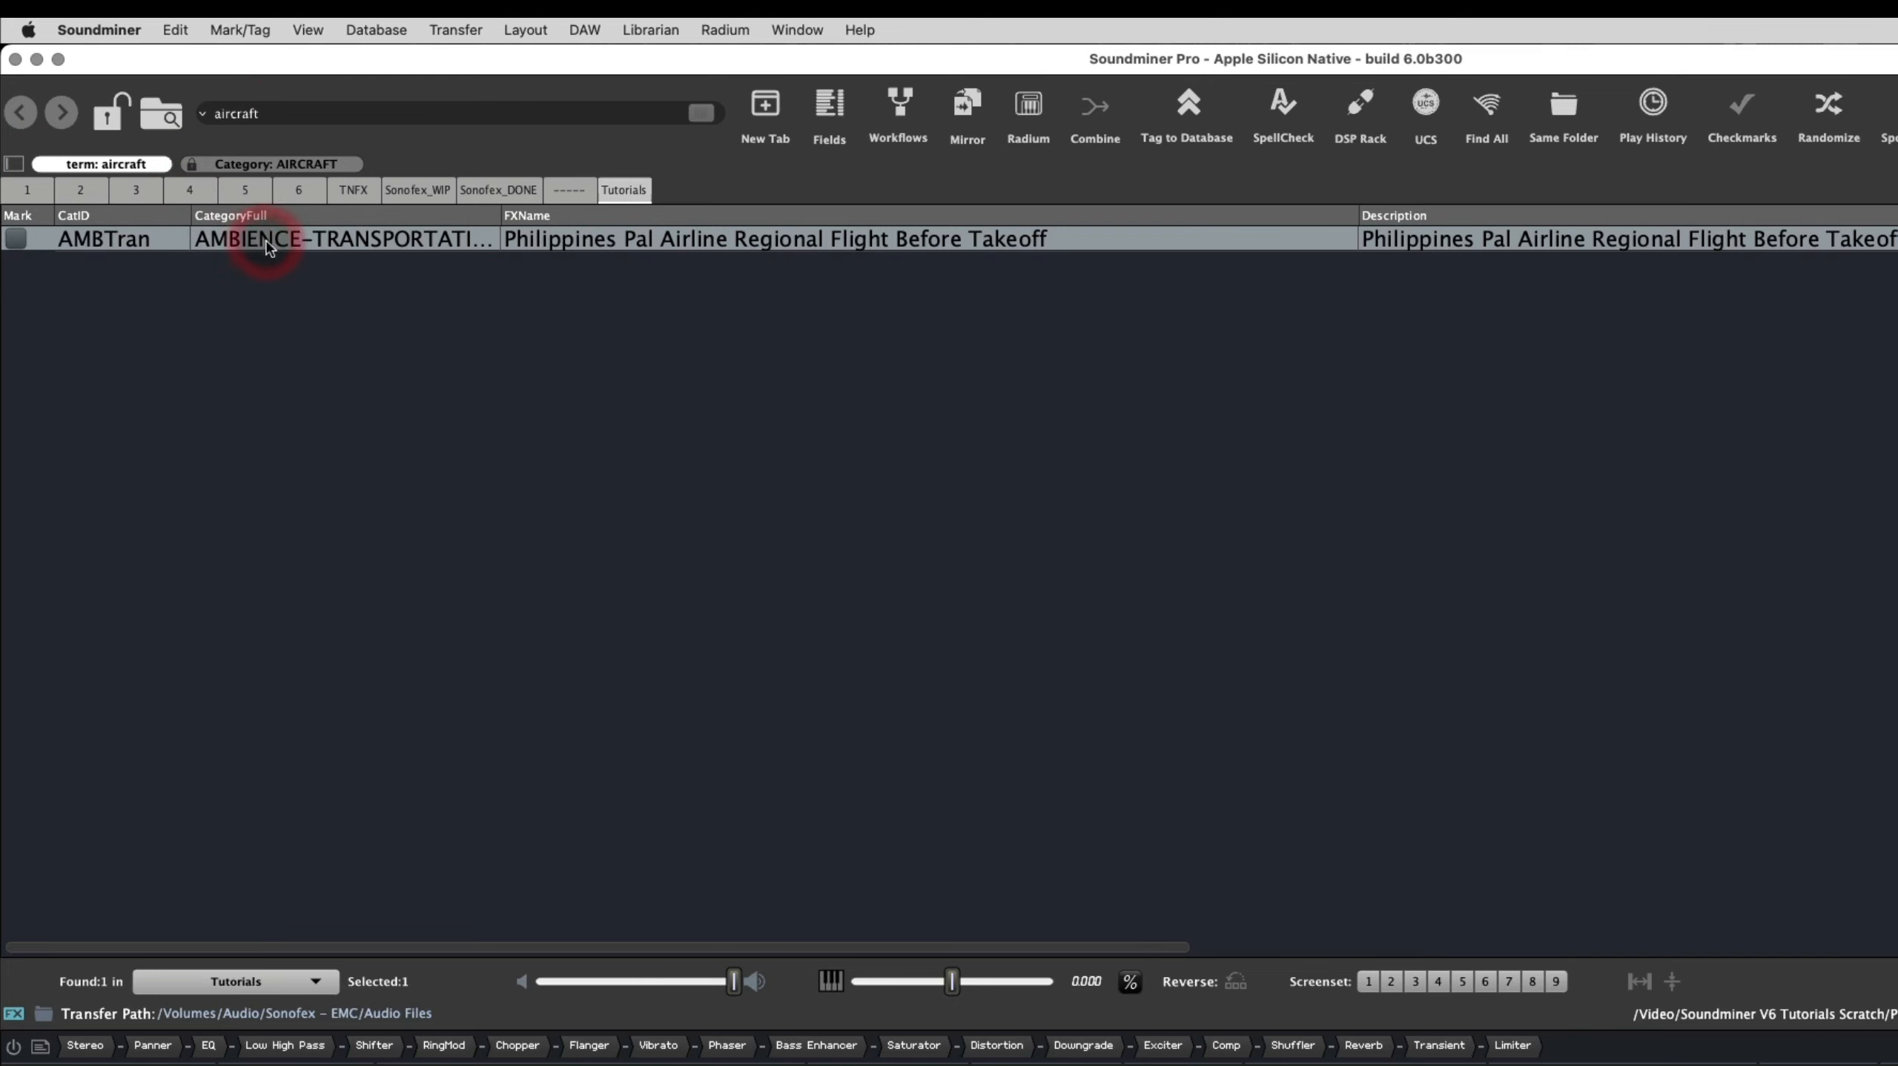
Bypass the locked AIRCRAFT category facet and look through the records matching "aircraft"
left_click(304, 164)
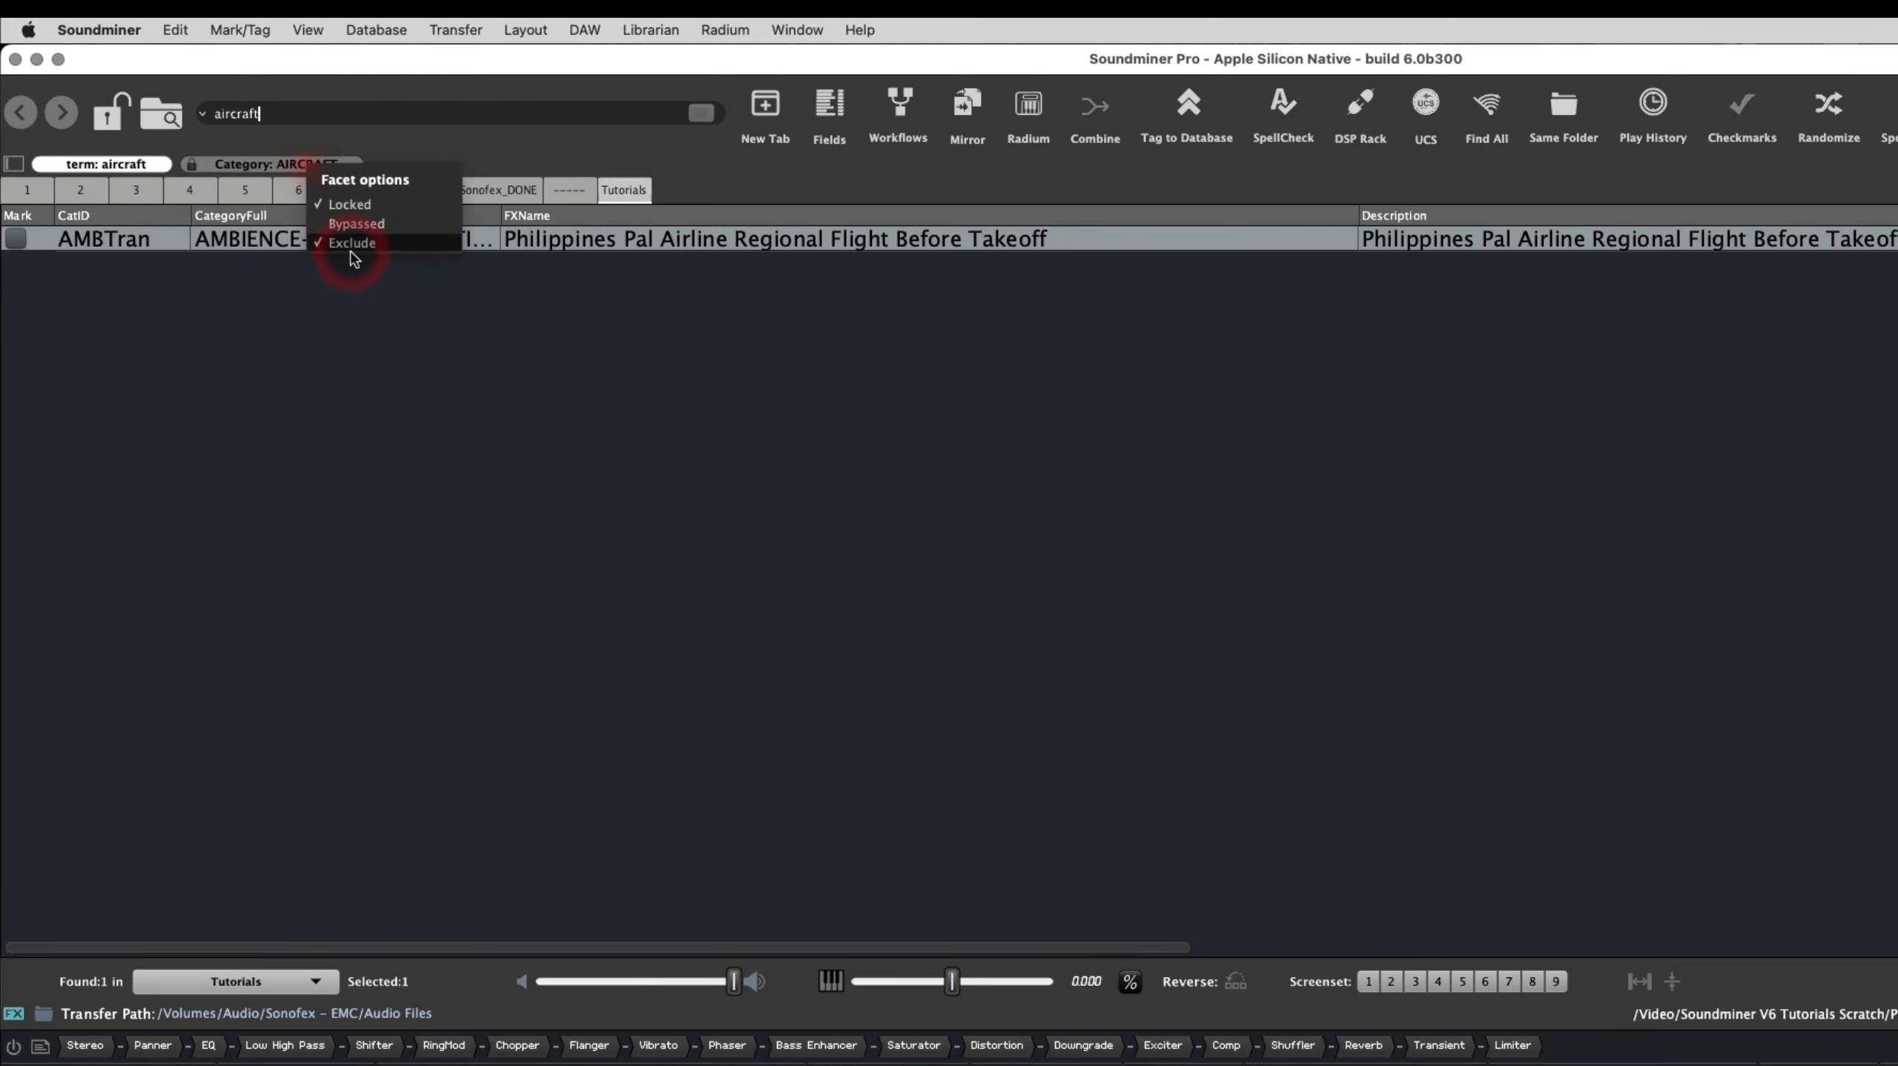
left_click(346, 224)
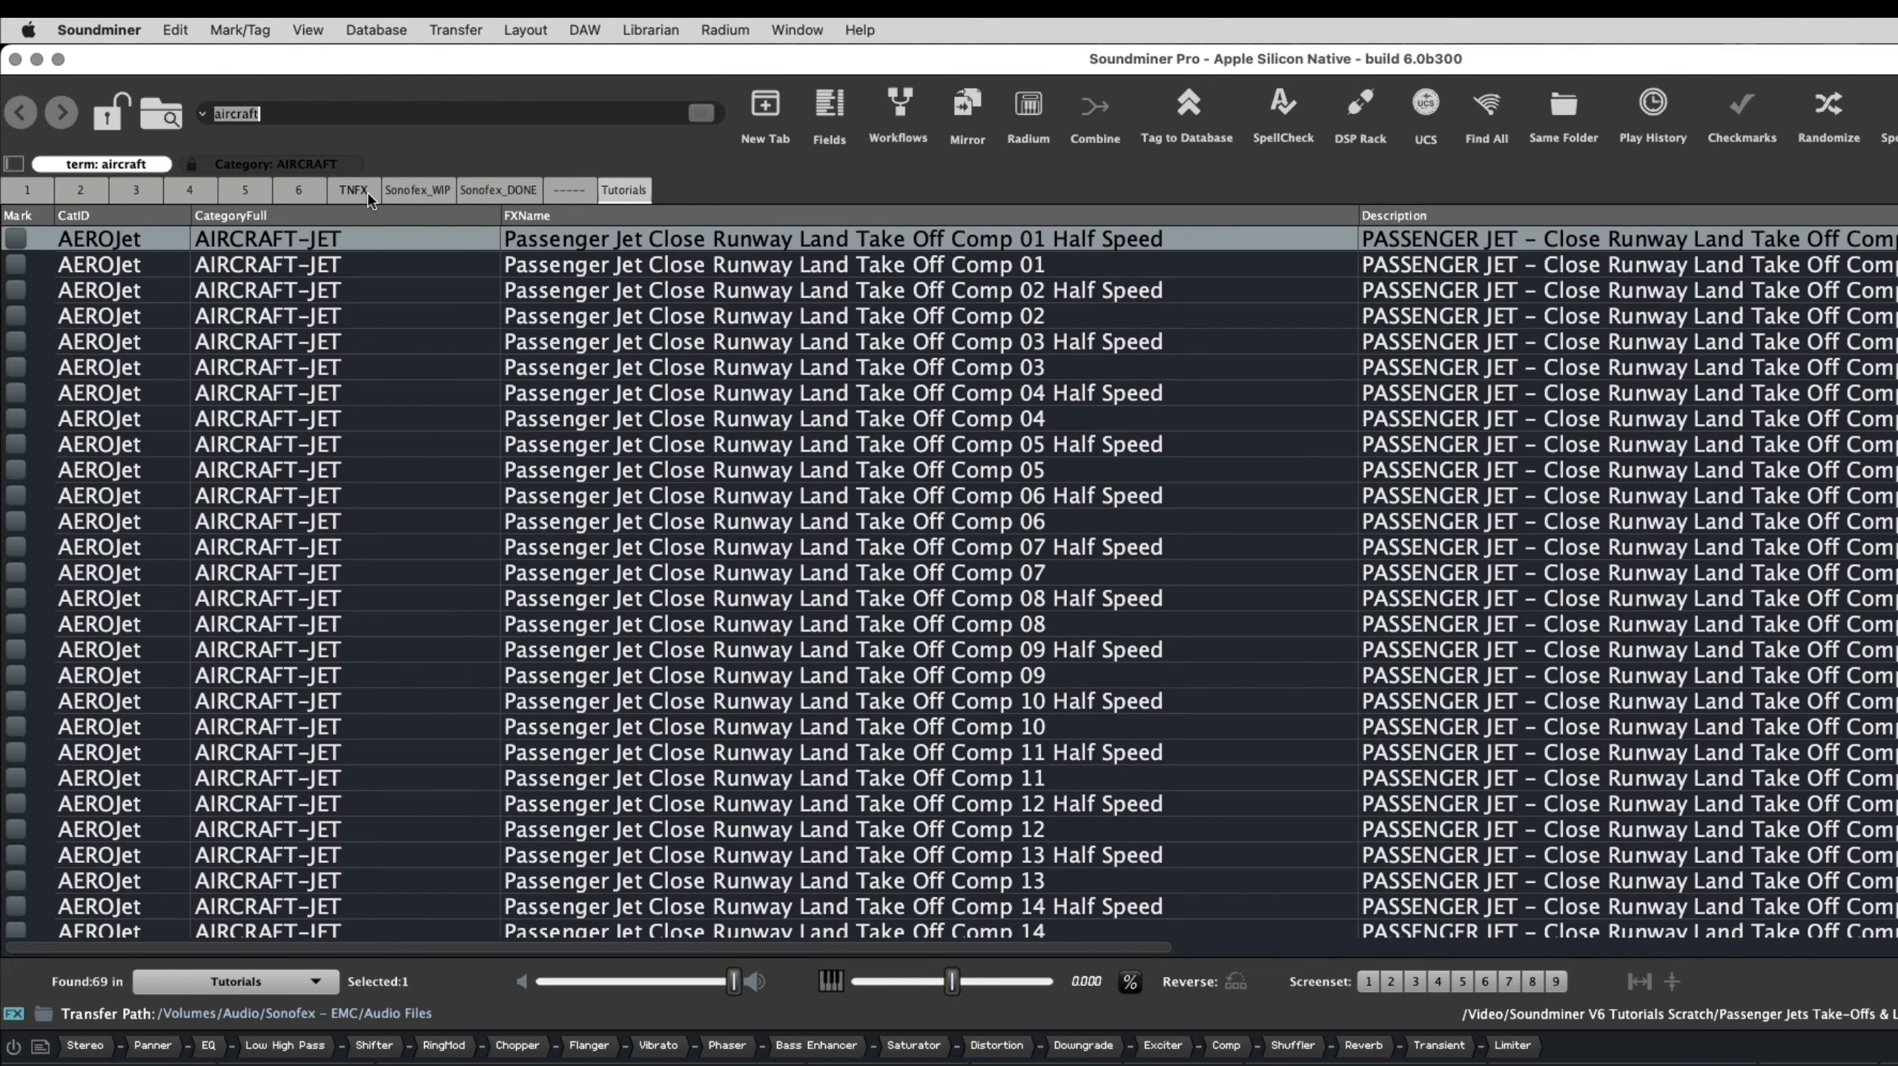
scroll(344, 446, "down", 5)
scroll(340, 433, "down", 8)
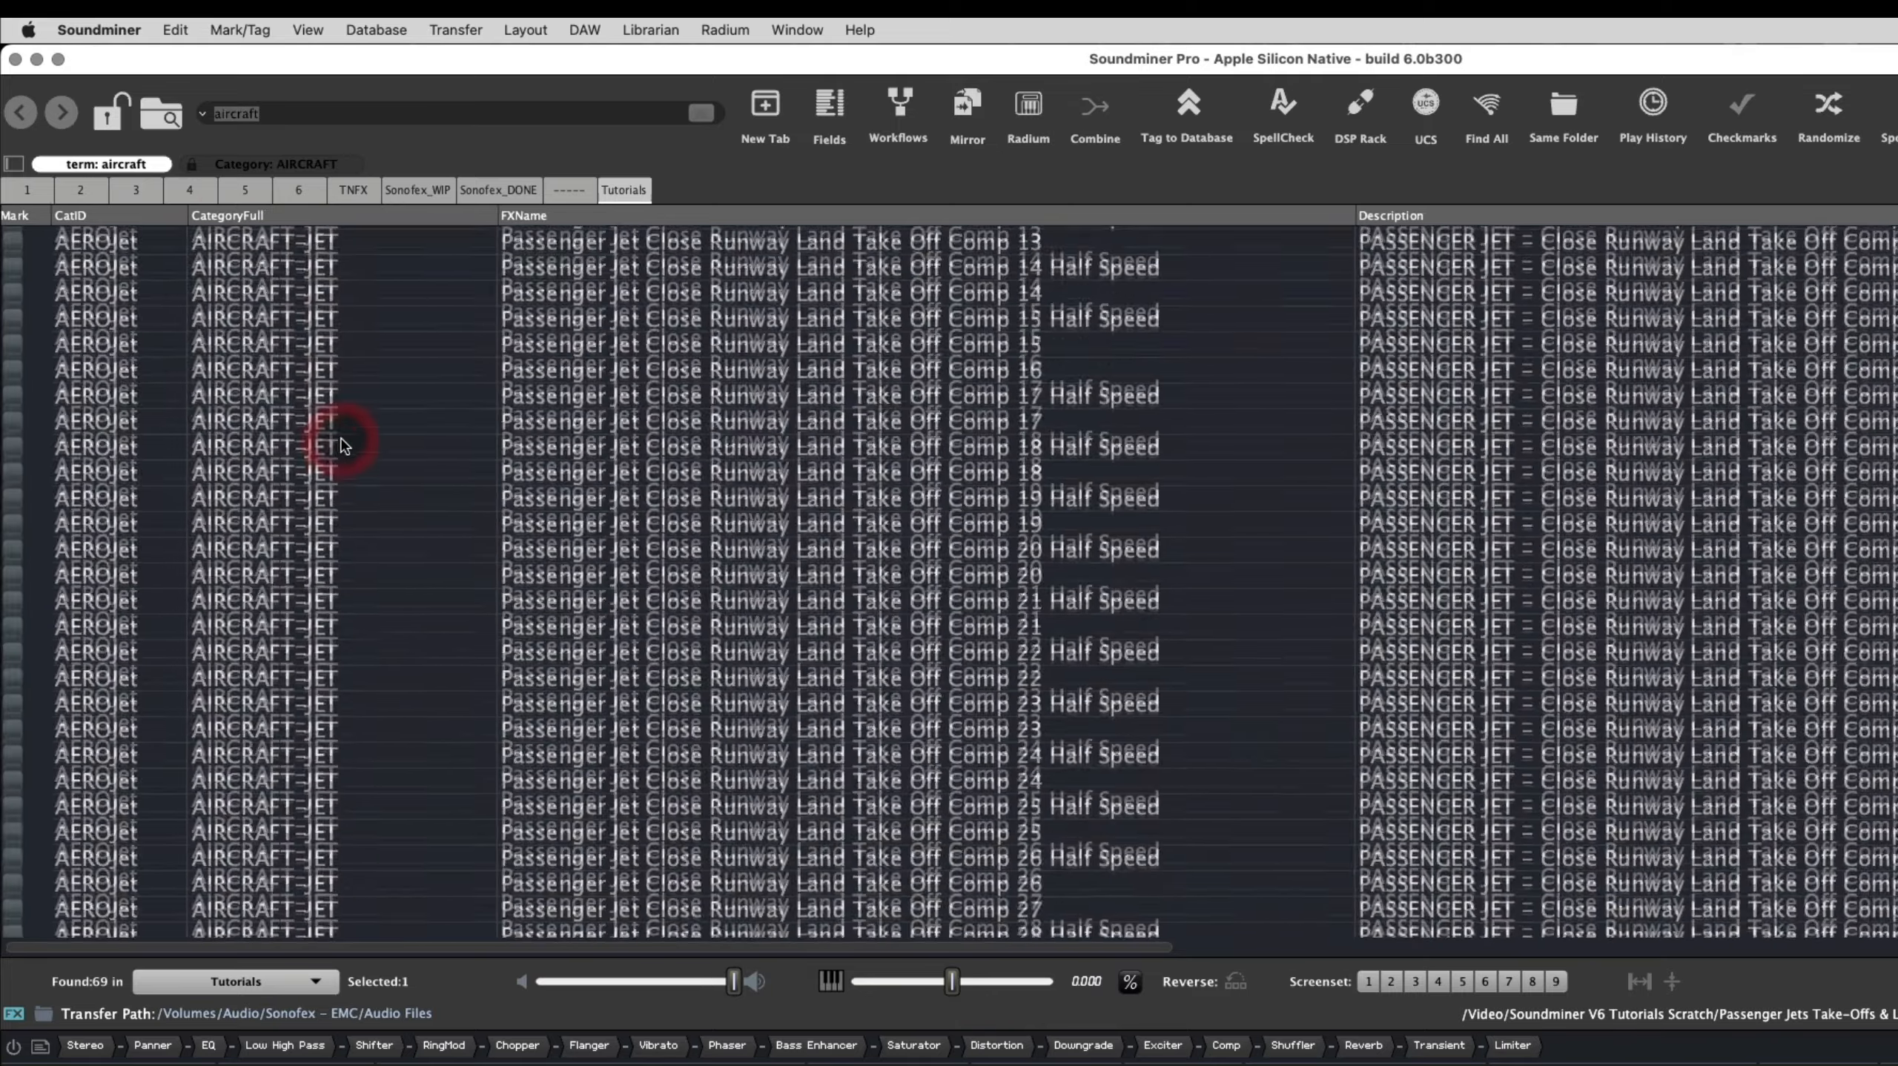
scroll(321, 355, "up", 6)
scroll(366, 362, "up", 8)
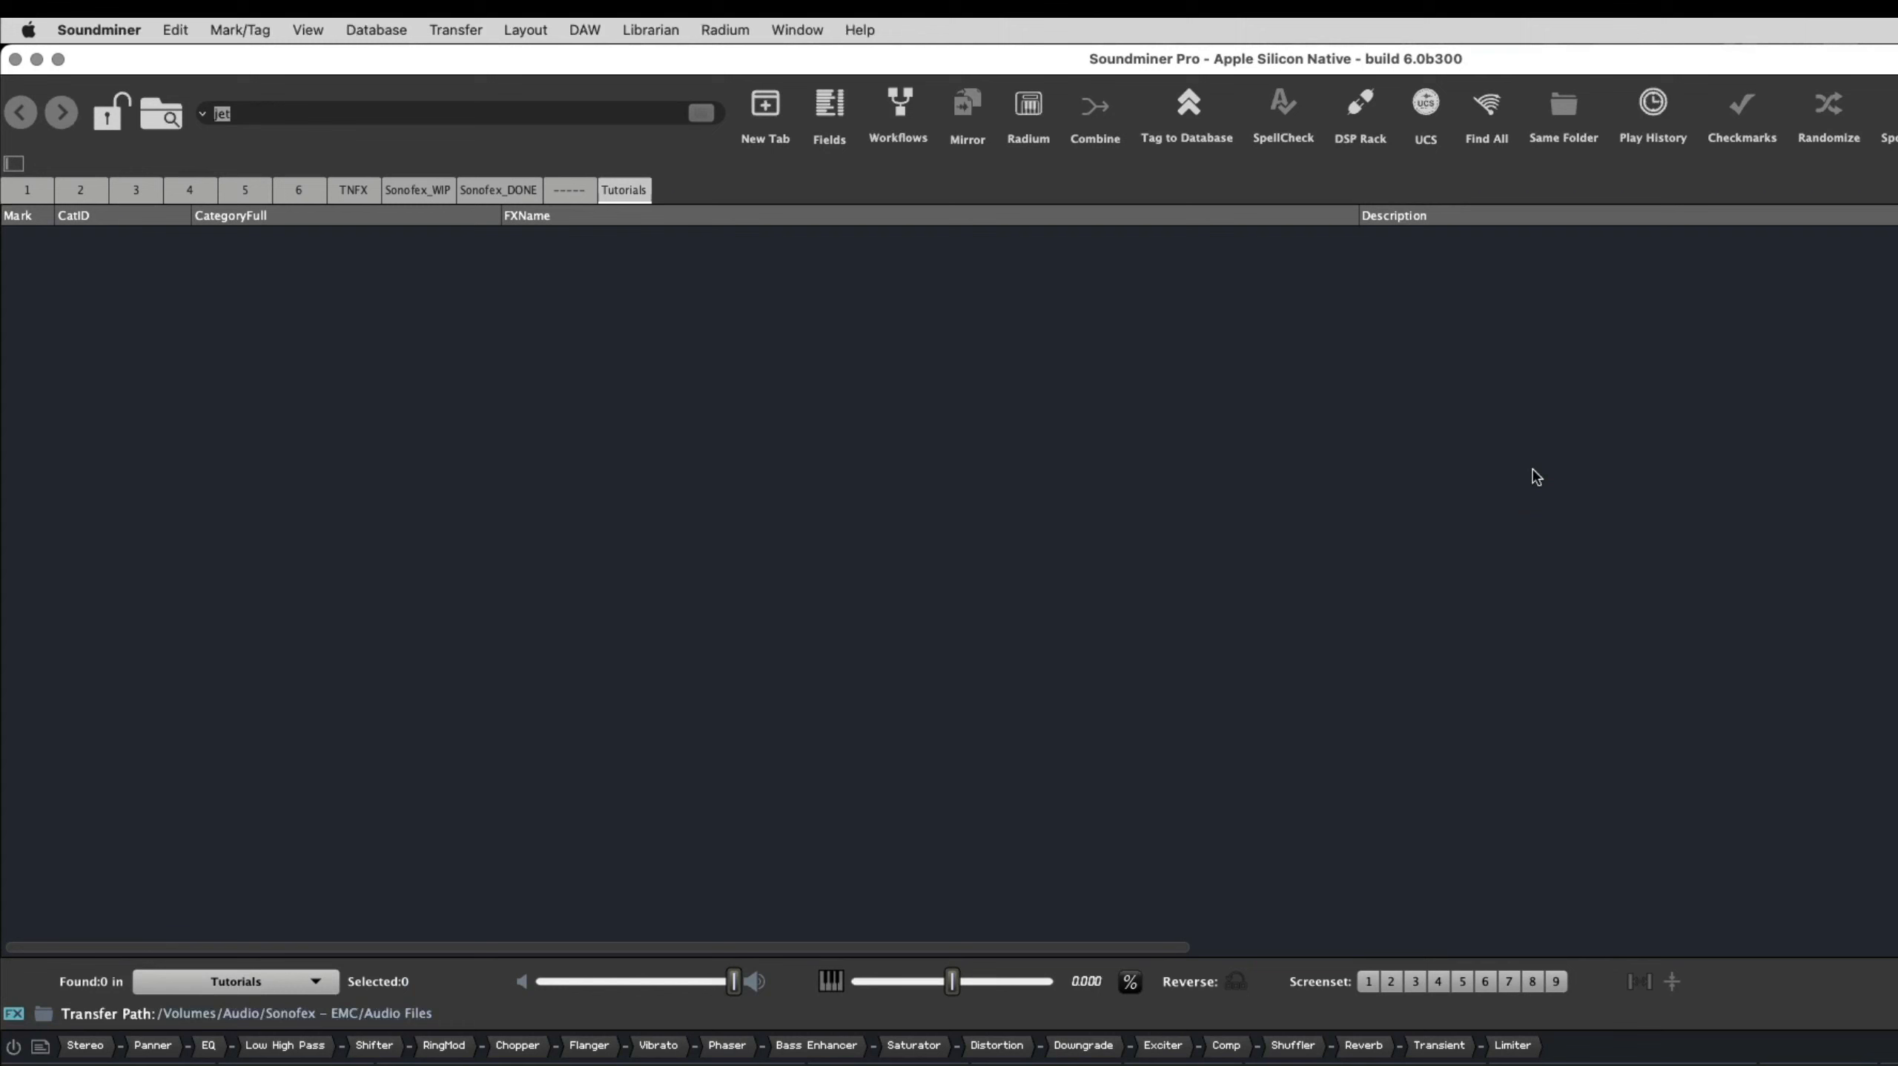
Open Advanced Find, move and enlarge its window, and add two more criteria rows
key("super+f")
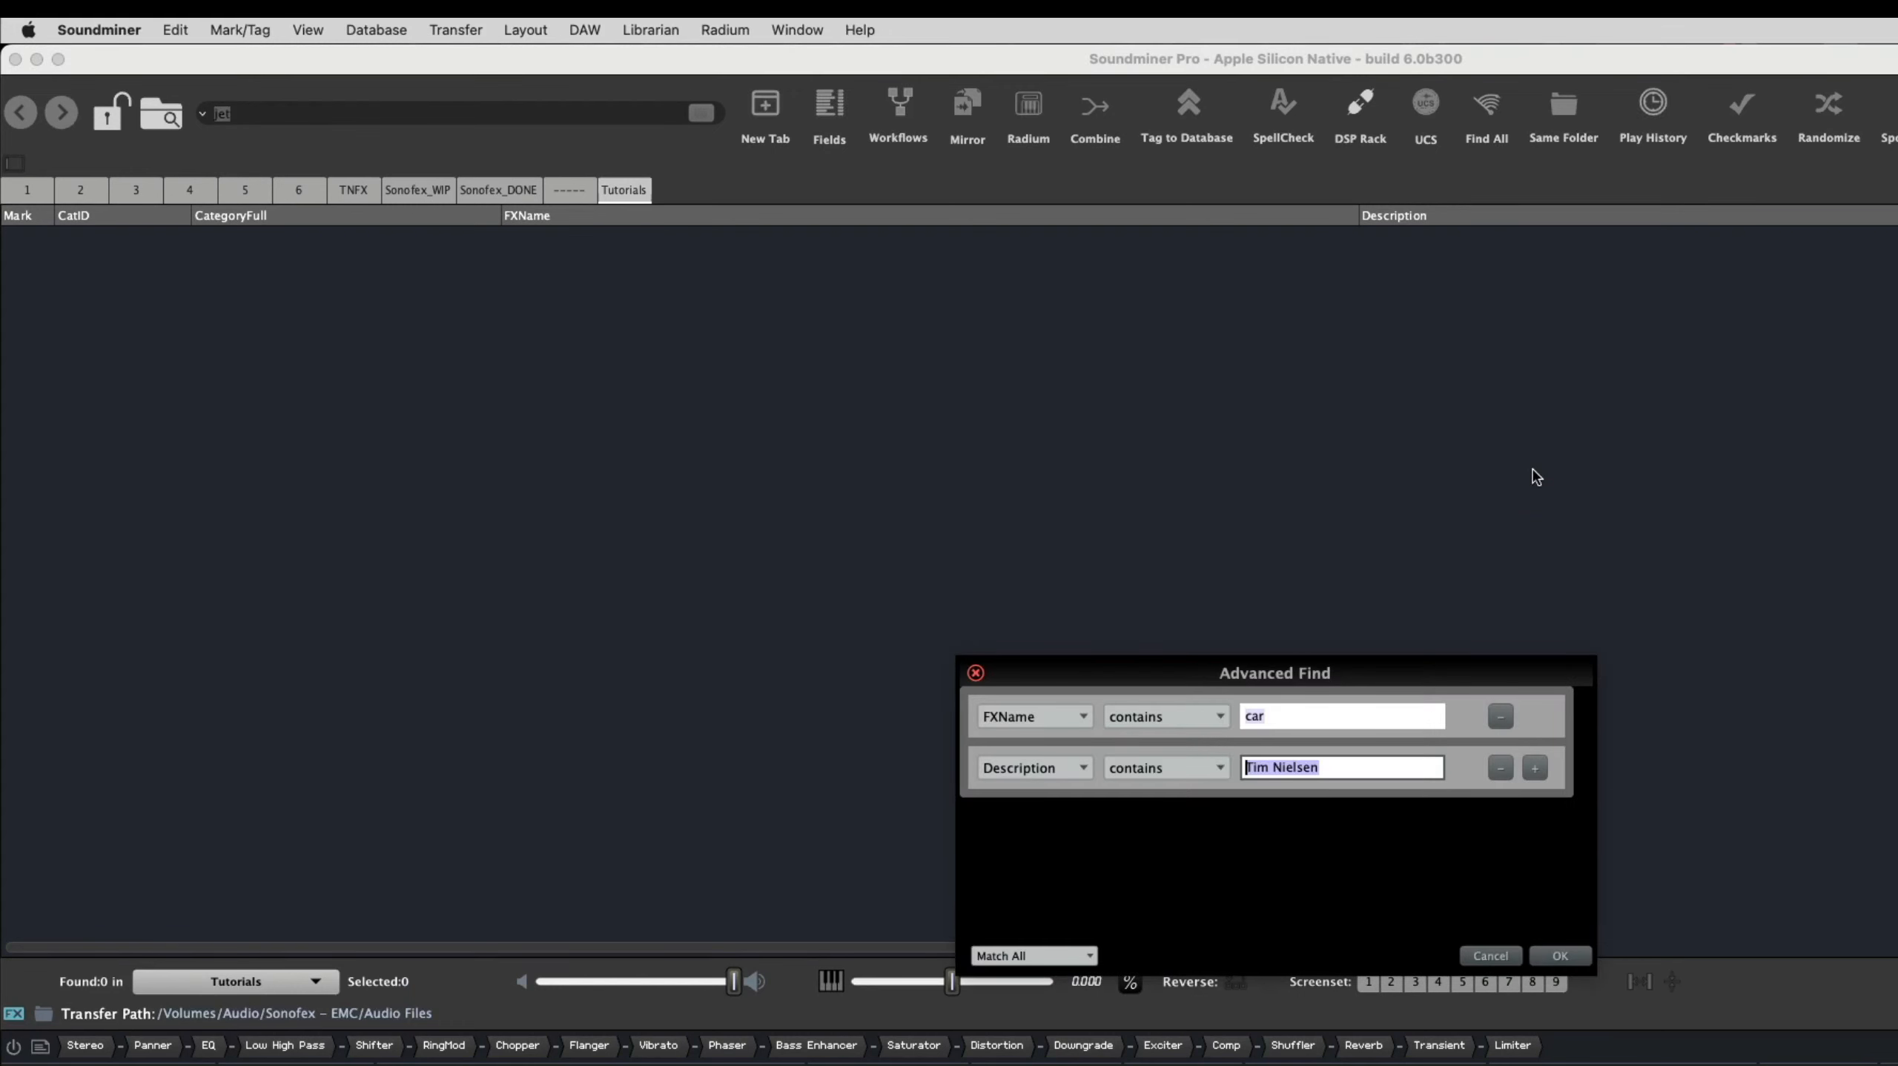
left_click_drag(1161, 676, 1173, 341)
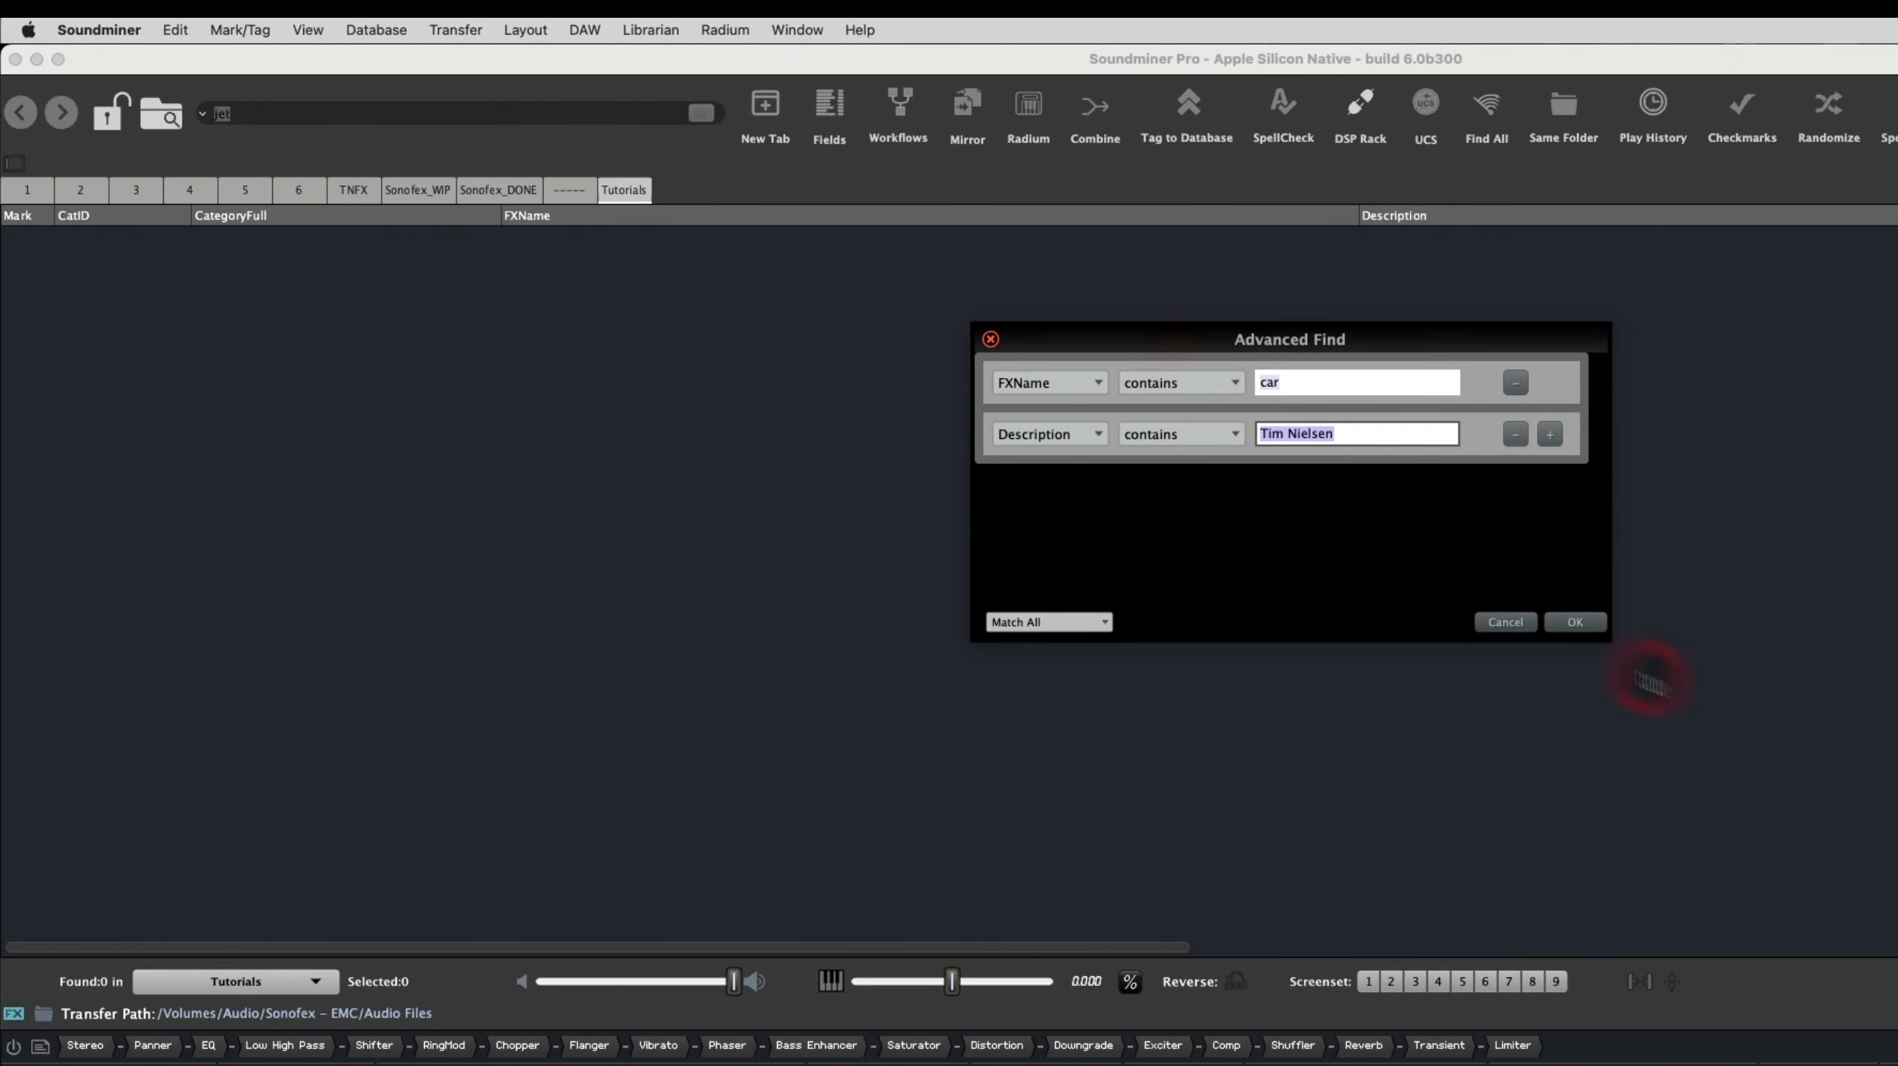
left_click_drag(1603, 639, 1725, 1035)
left_click(1675, 436)
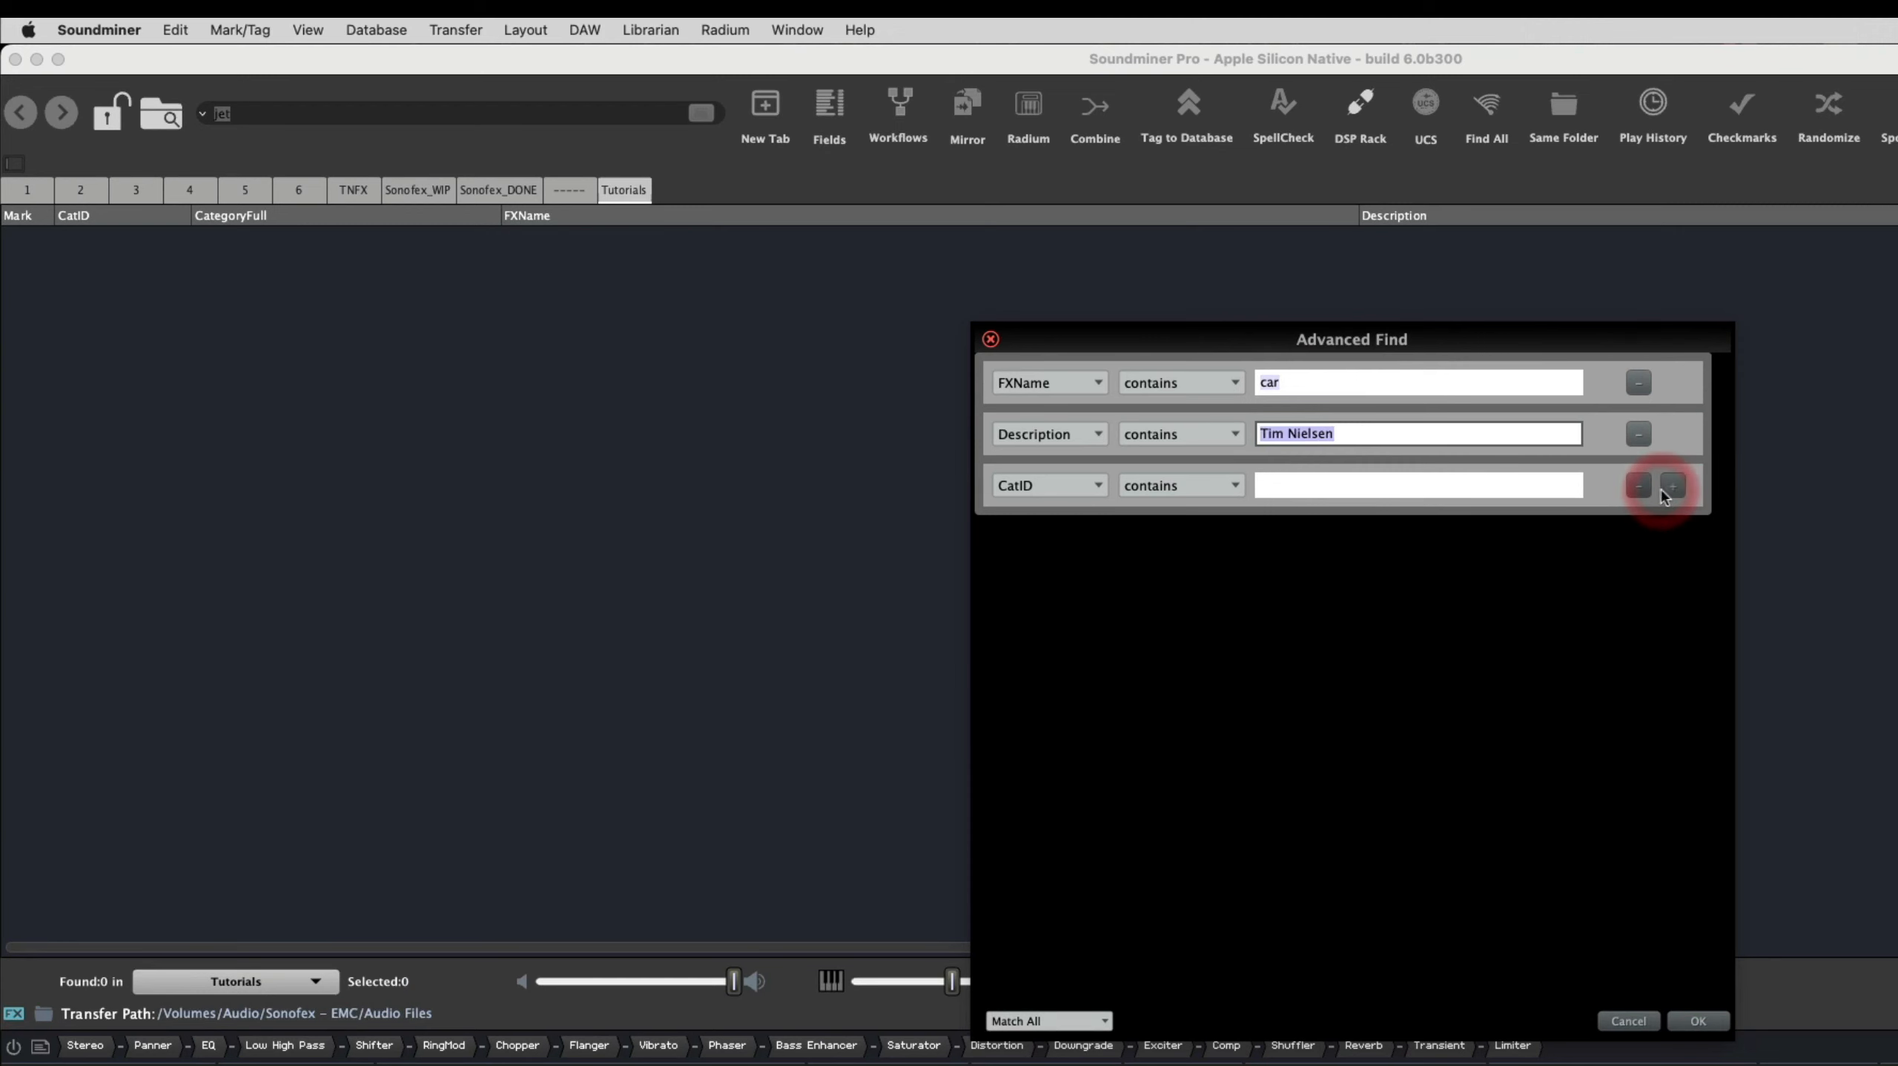
left_click(1673, 487)
Look at the searchable fields, and set the FXName criterion to match REGEX, Description to starts with, and the first CatID to is empty
left_click(1031, 434)
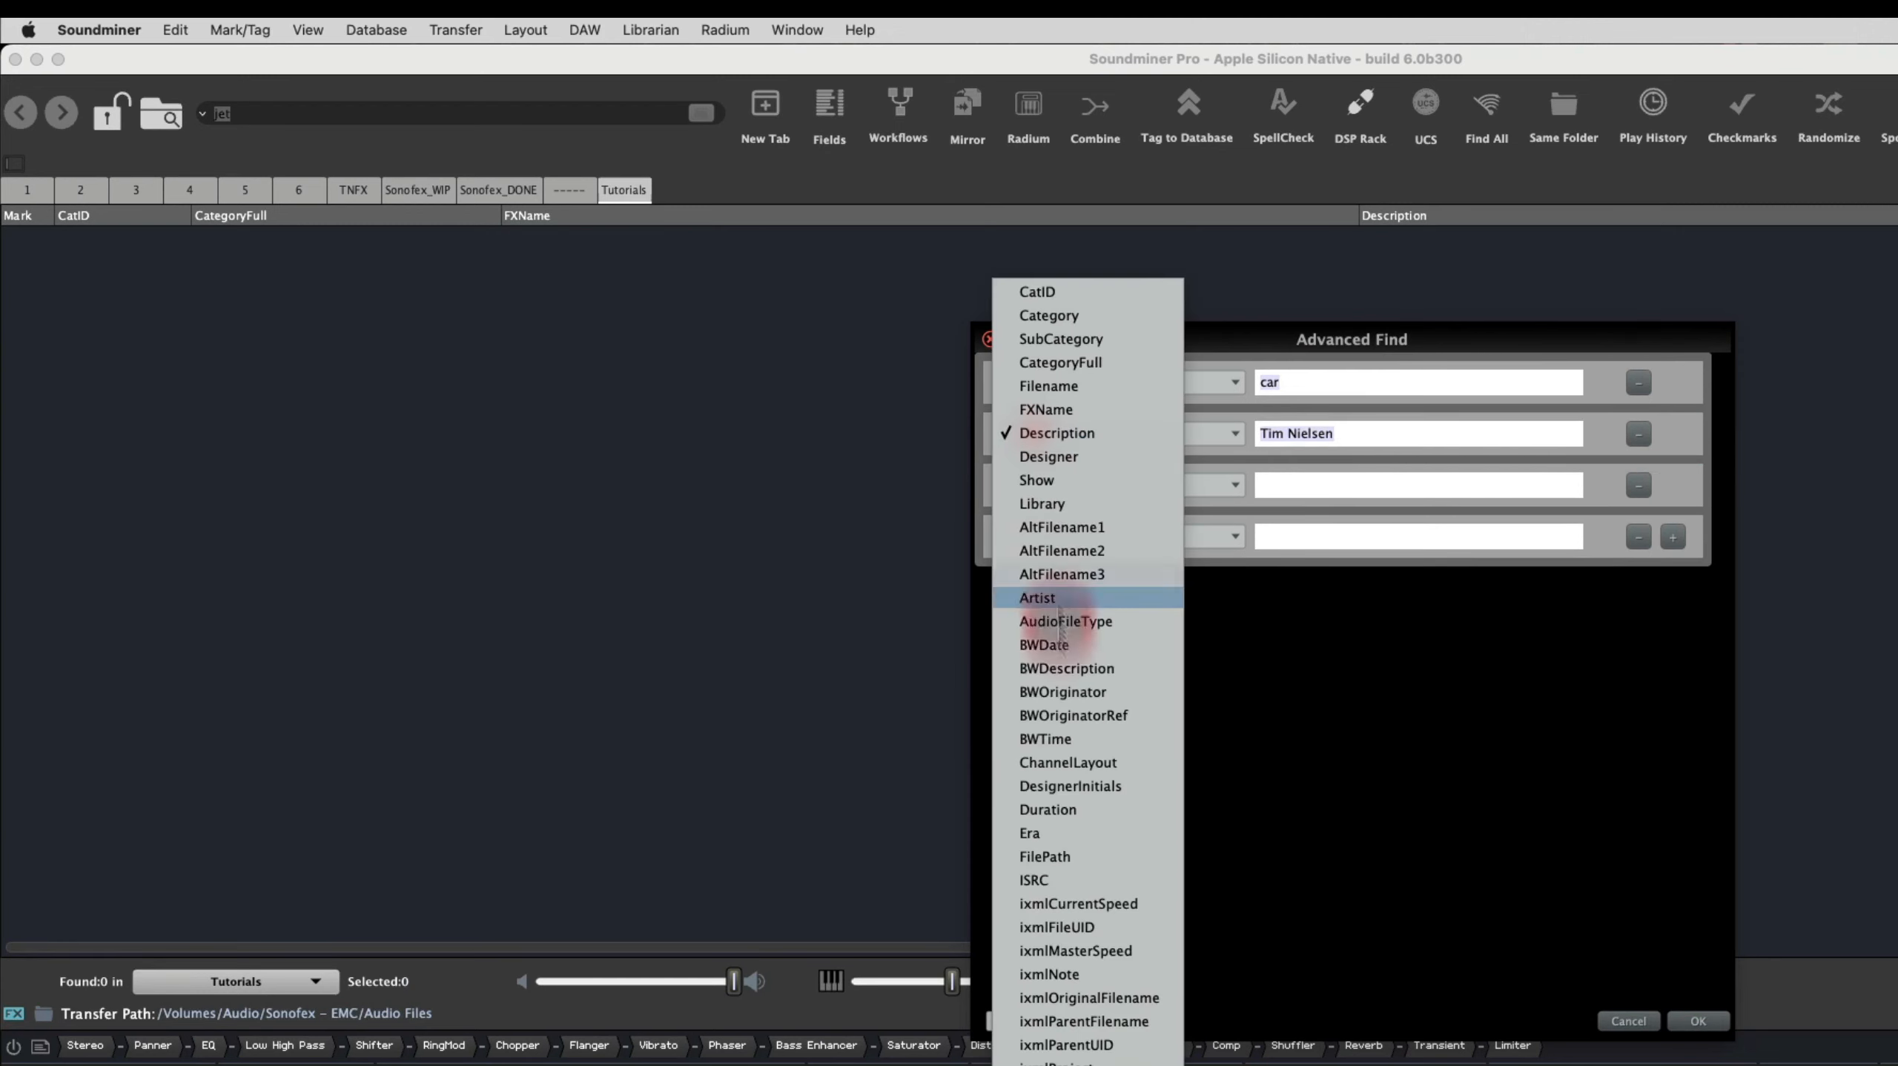
left_click(1231, 502)
left_click(1195, 383)
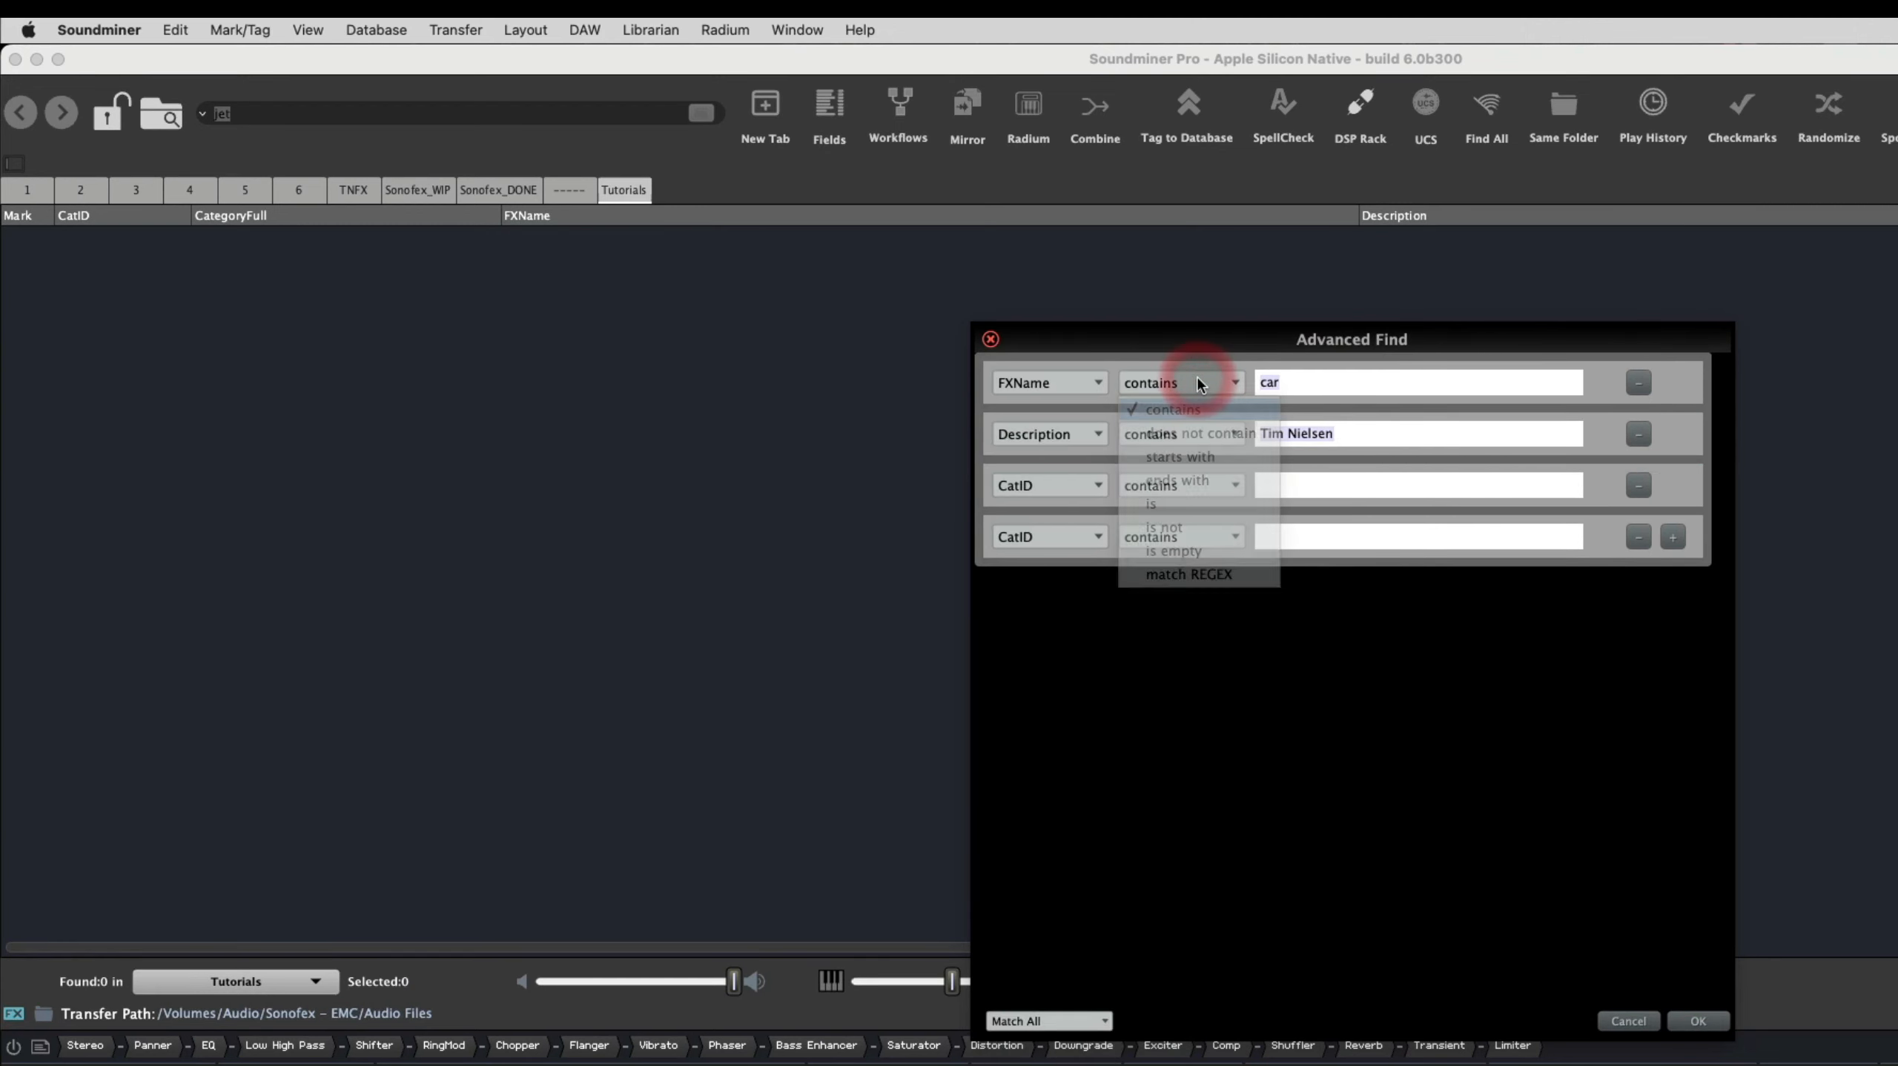
left_click(1151, 435)
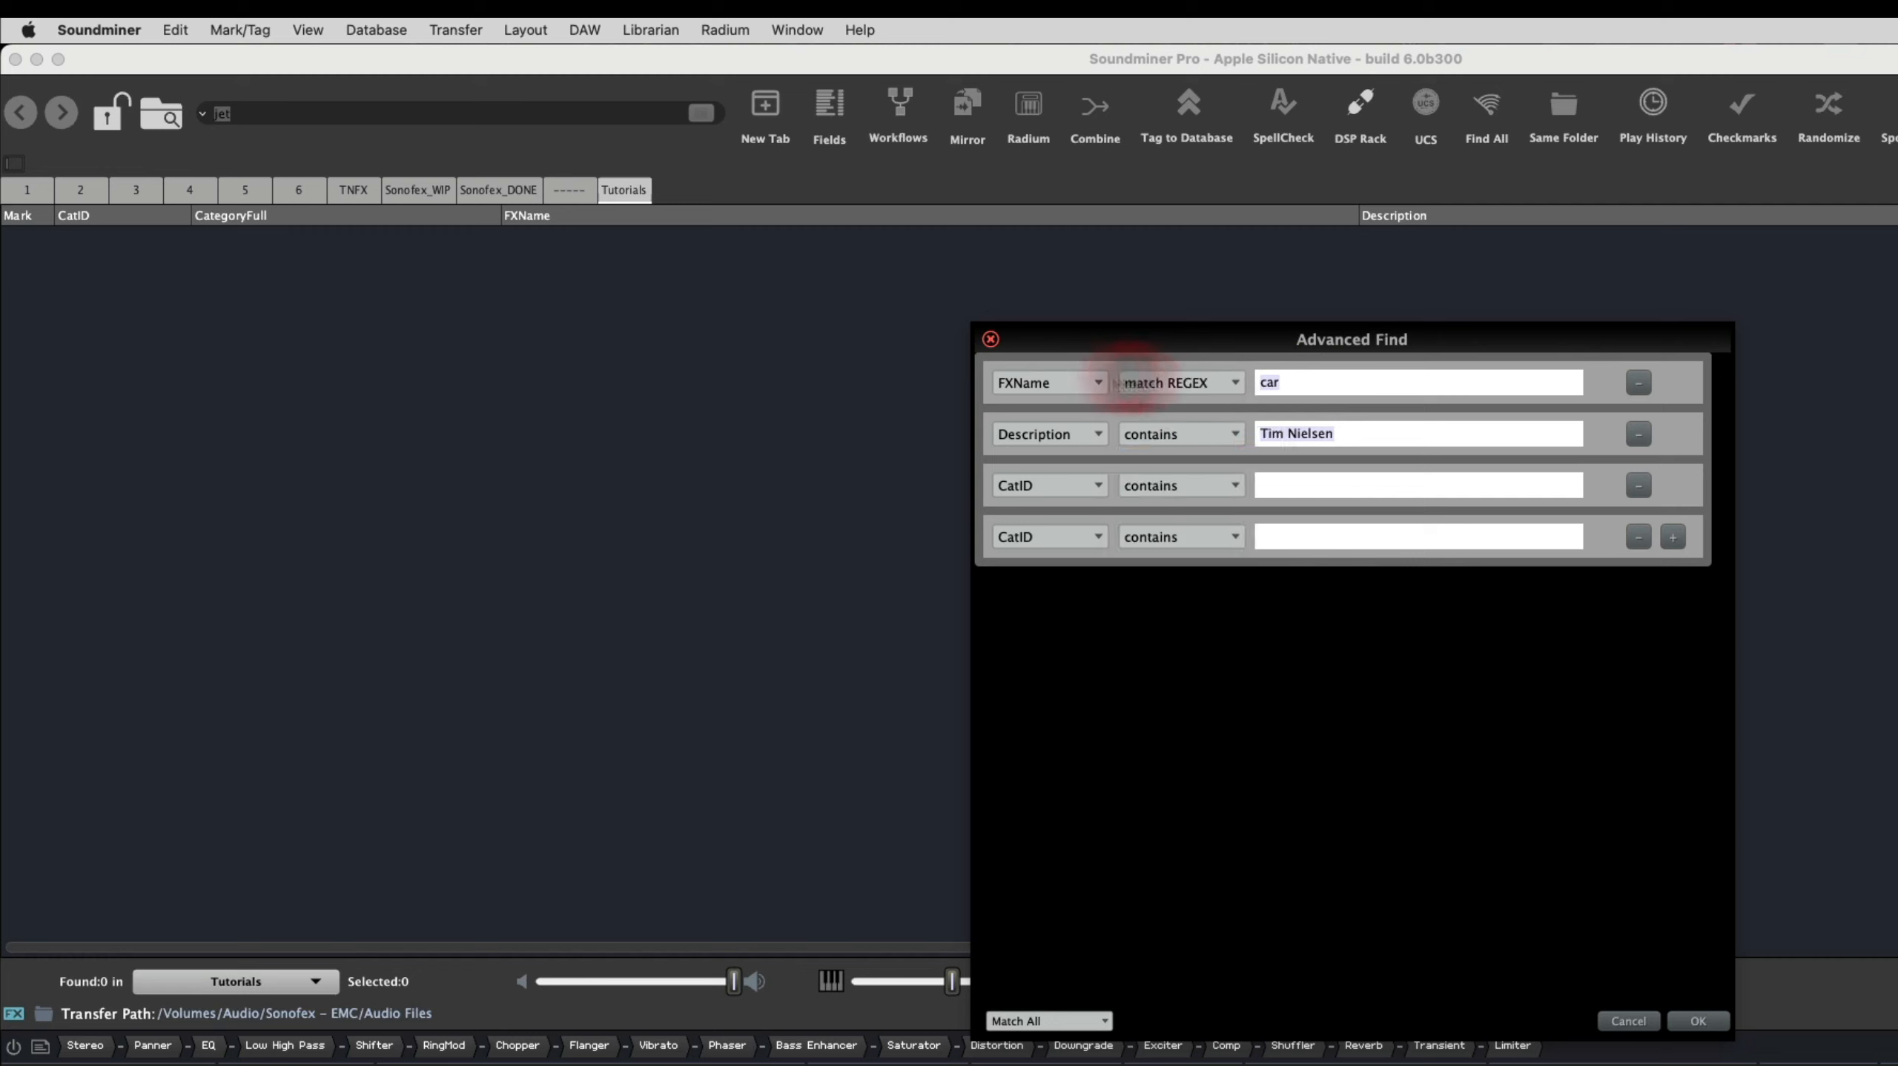
left_click(1179, 434)
left_click(1195, 485)
left_click(1187, 433)
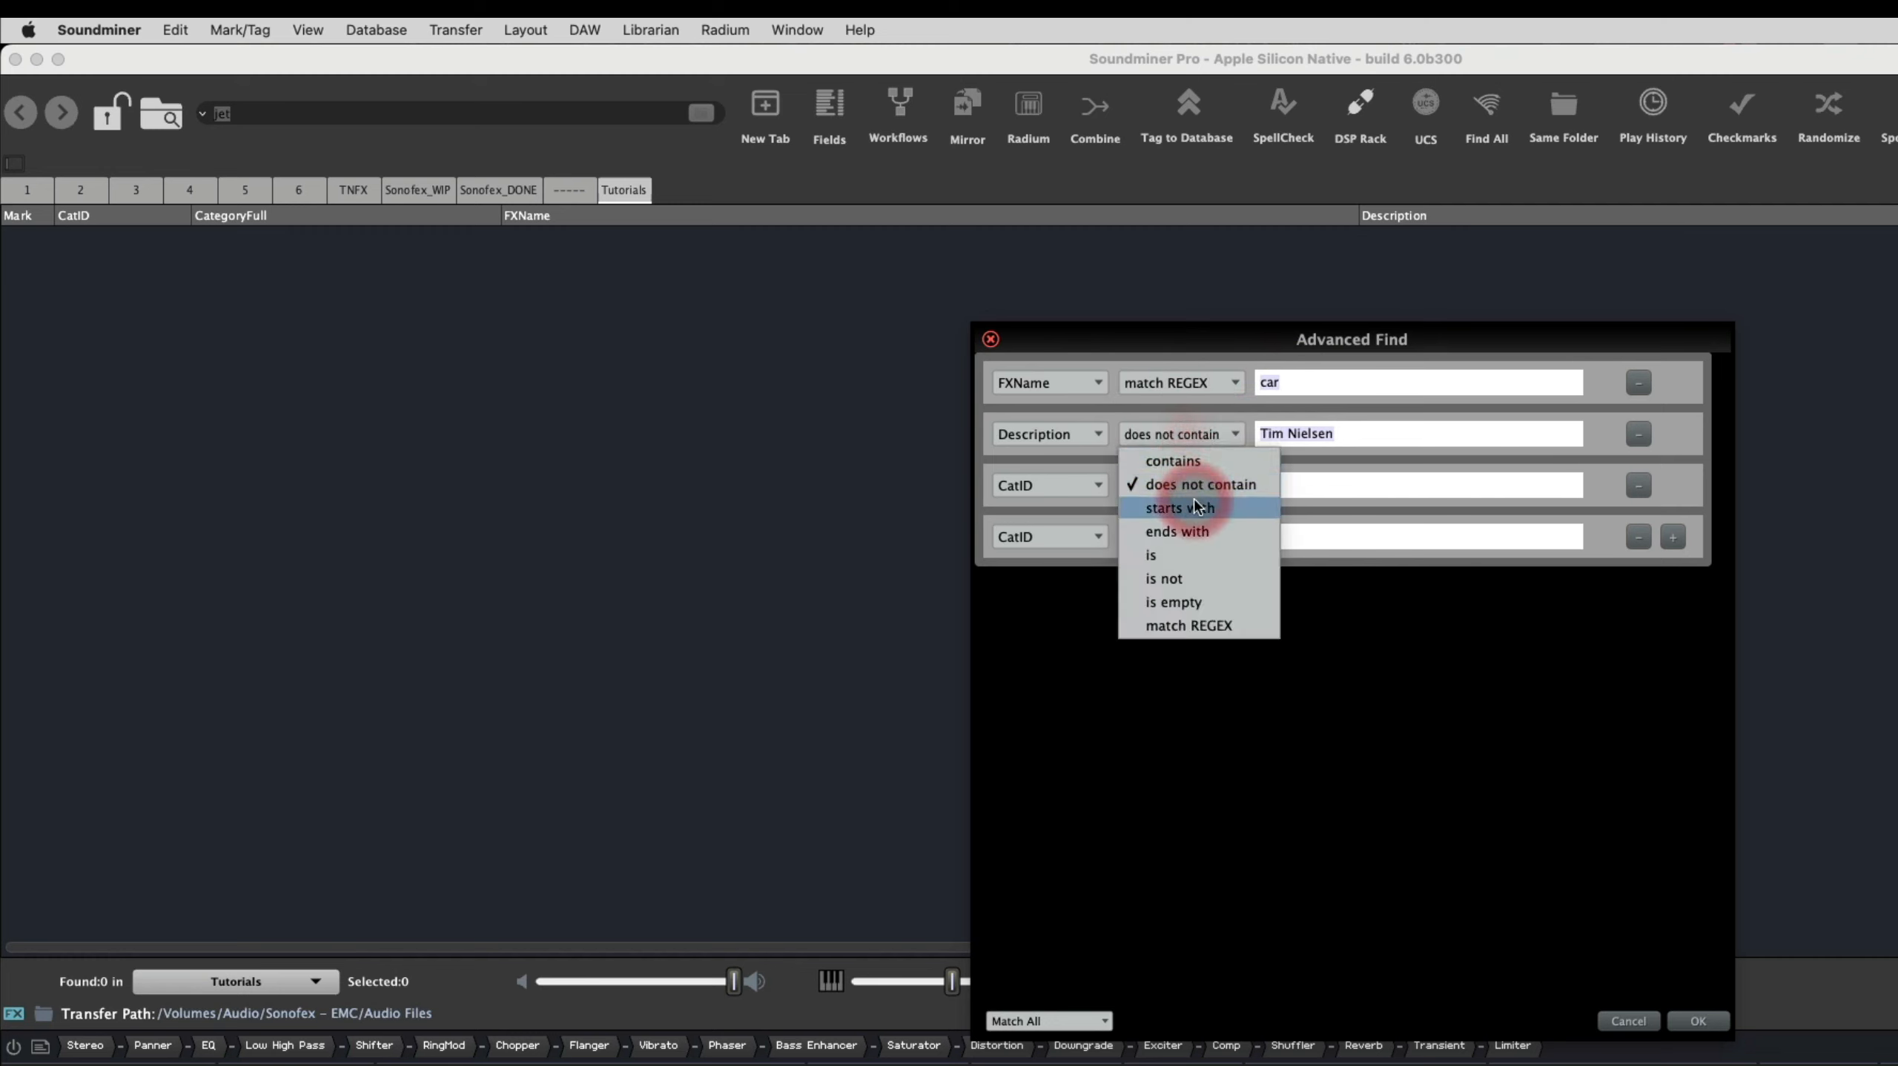
left_click(1198, 500)
left_click(1199, 499)
left_click(1206, 642)
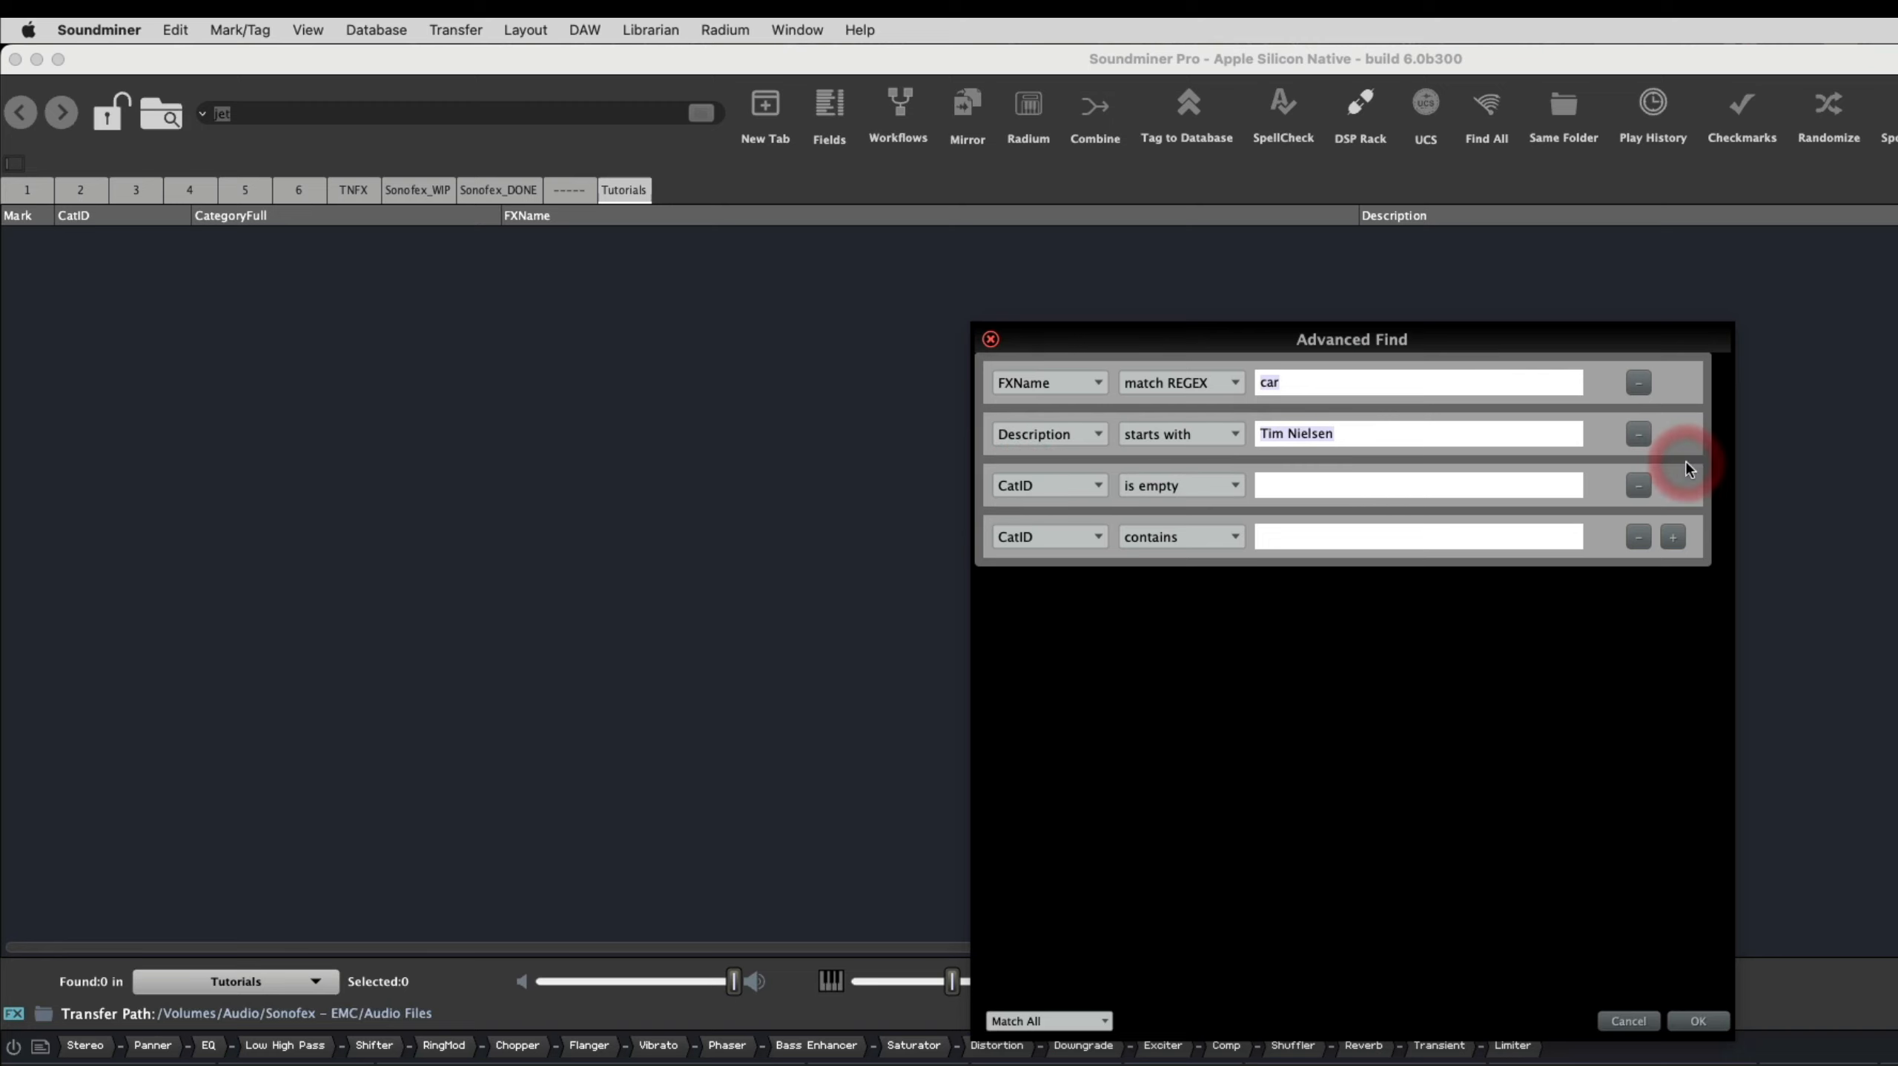
Run the advanced search for records whose Filename contains "jet"
left_click(1699, 1021)
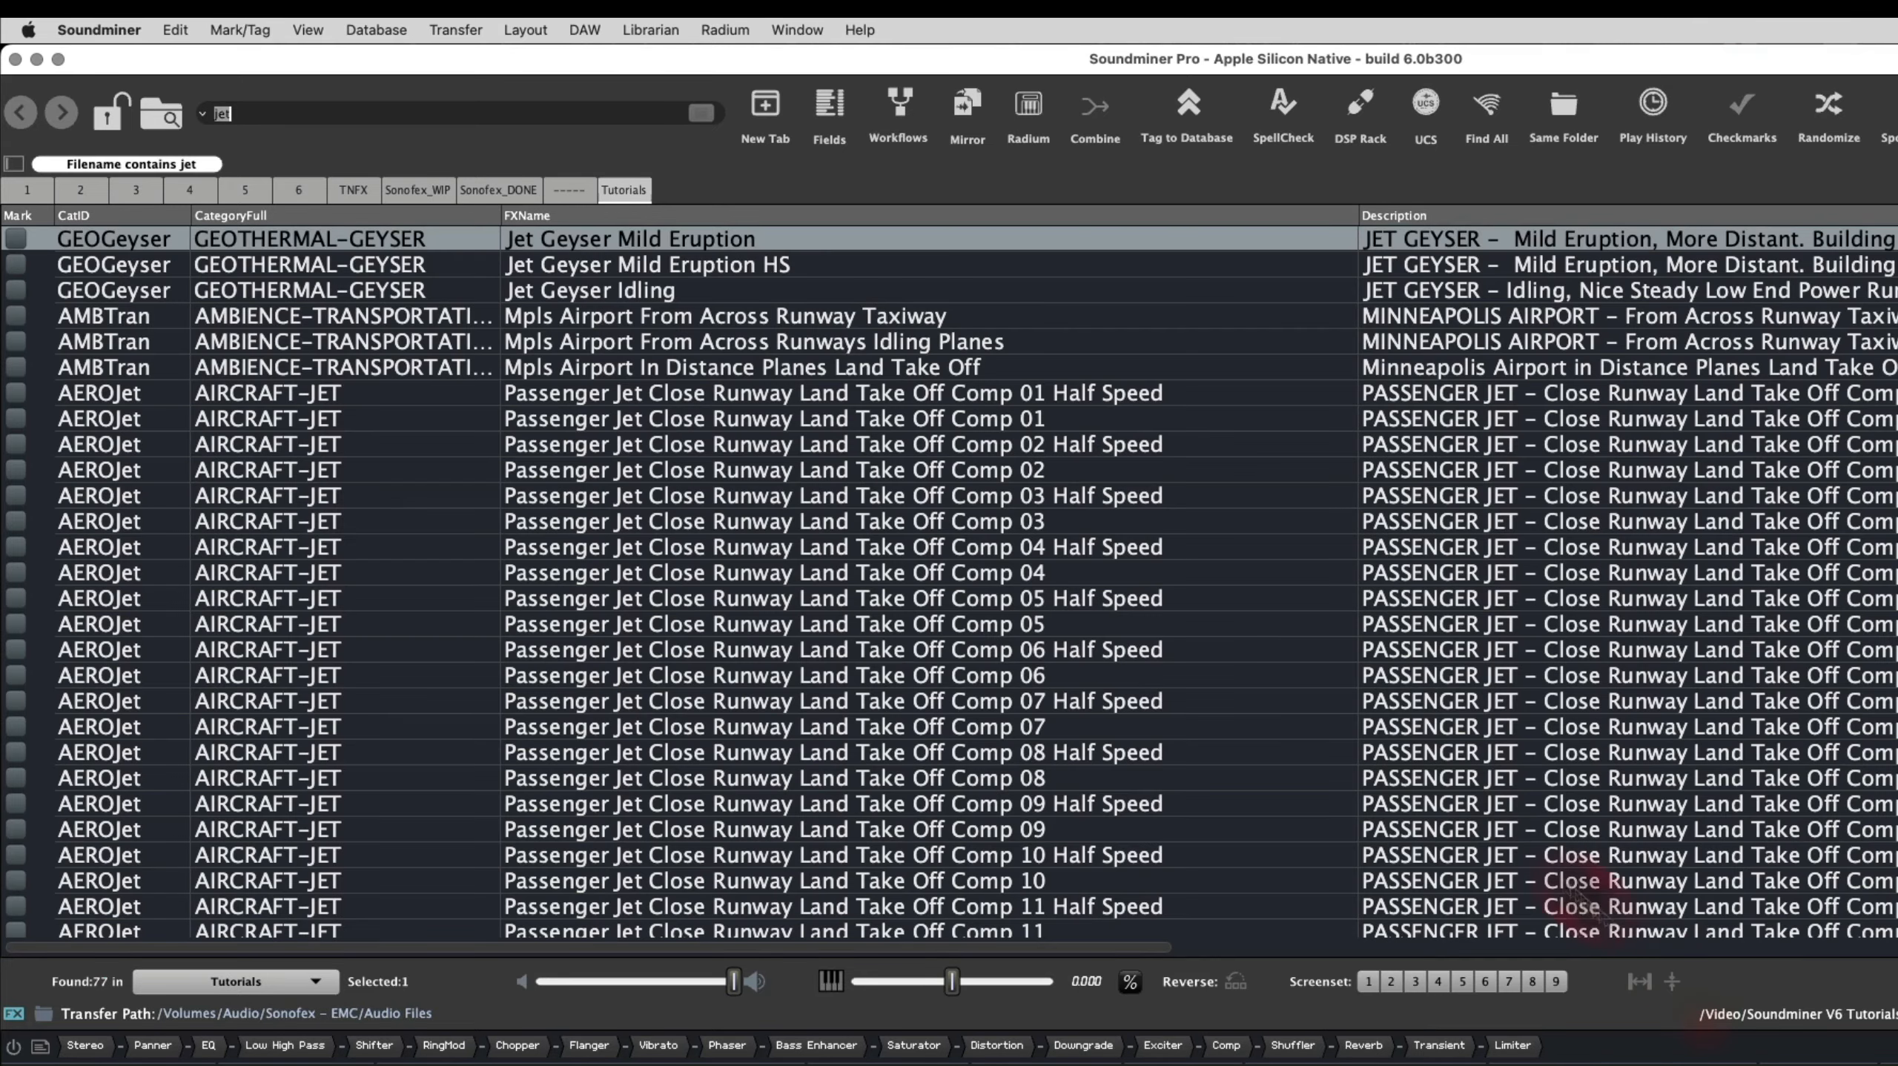
Open Find in Field for the FXName of the Mpls Airport From Across Runway Taxiway record and reposition its window
left_click(1221, 314)
right_click(1220, 313)
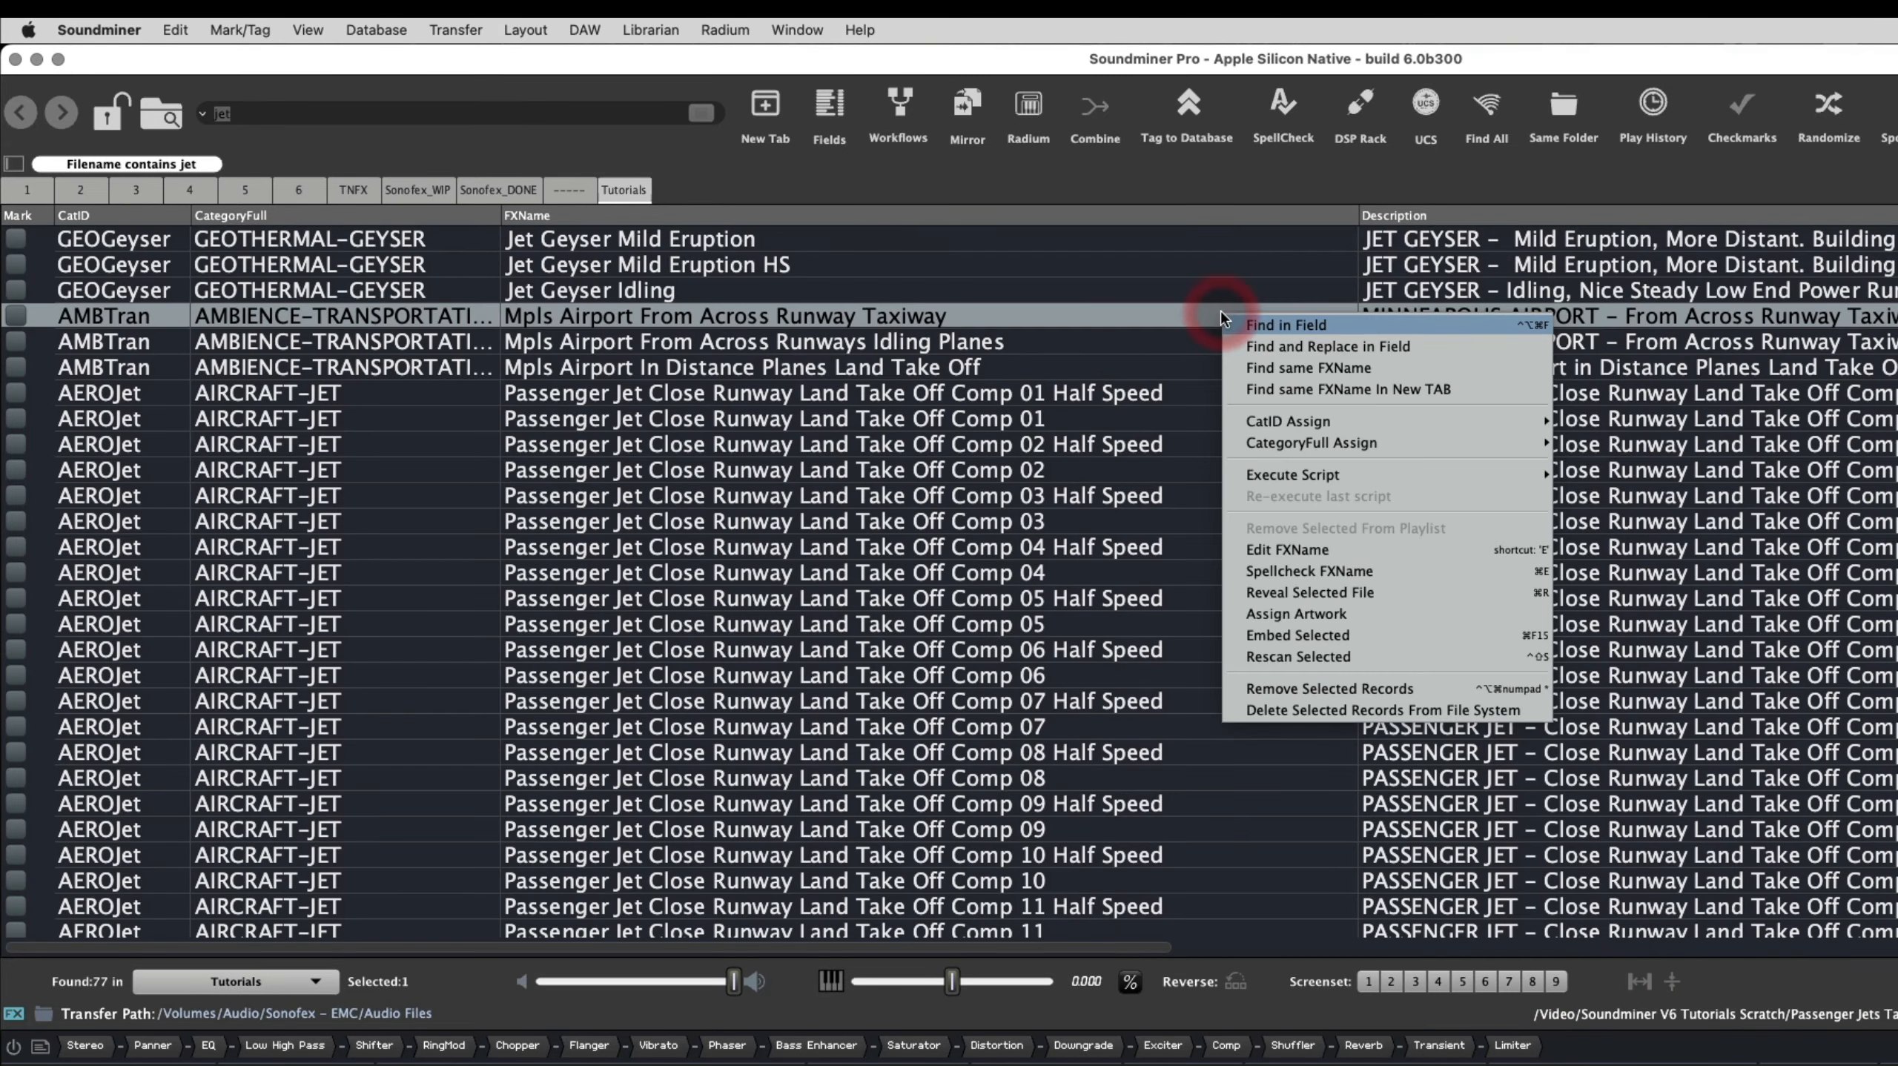
left_click(1269, 326)
left_click_drag(1888, 217, 1284, 431)
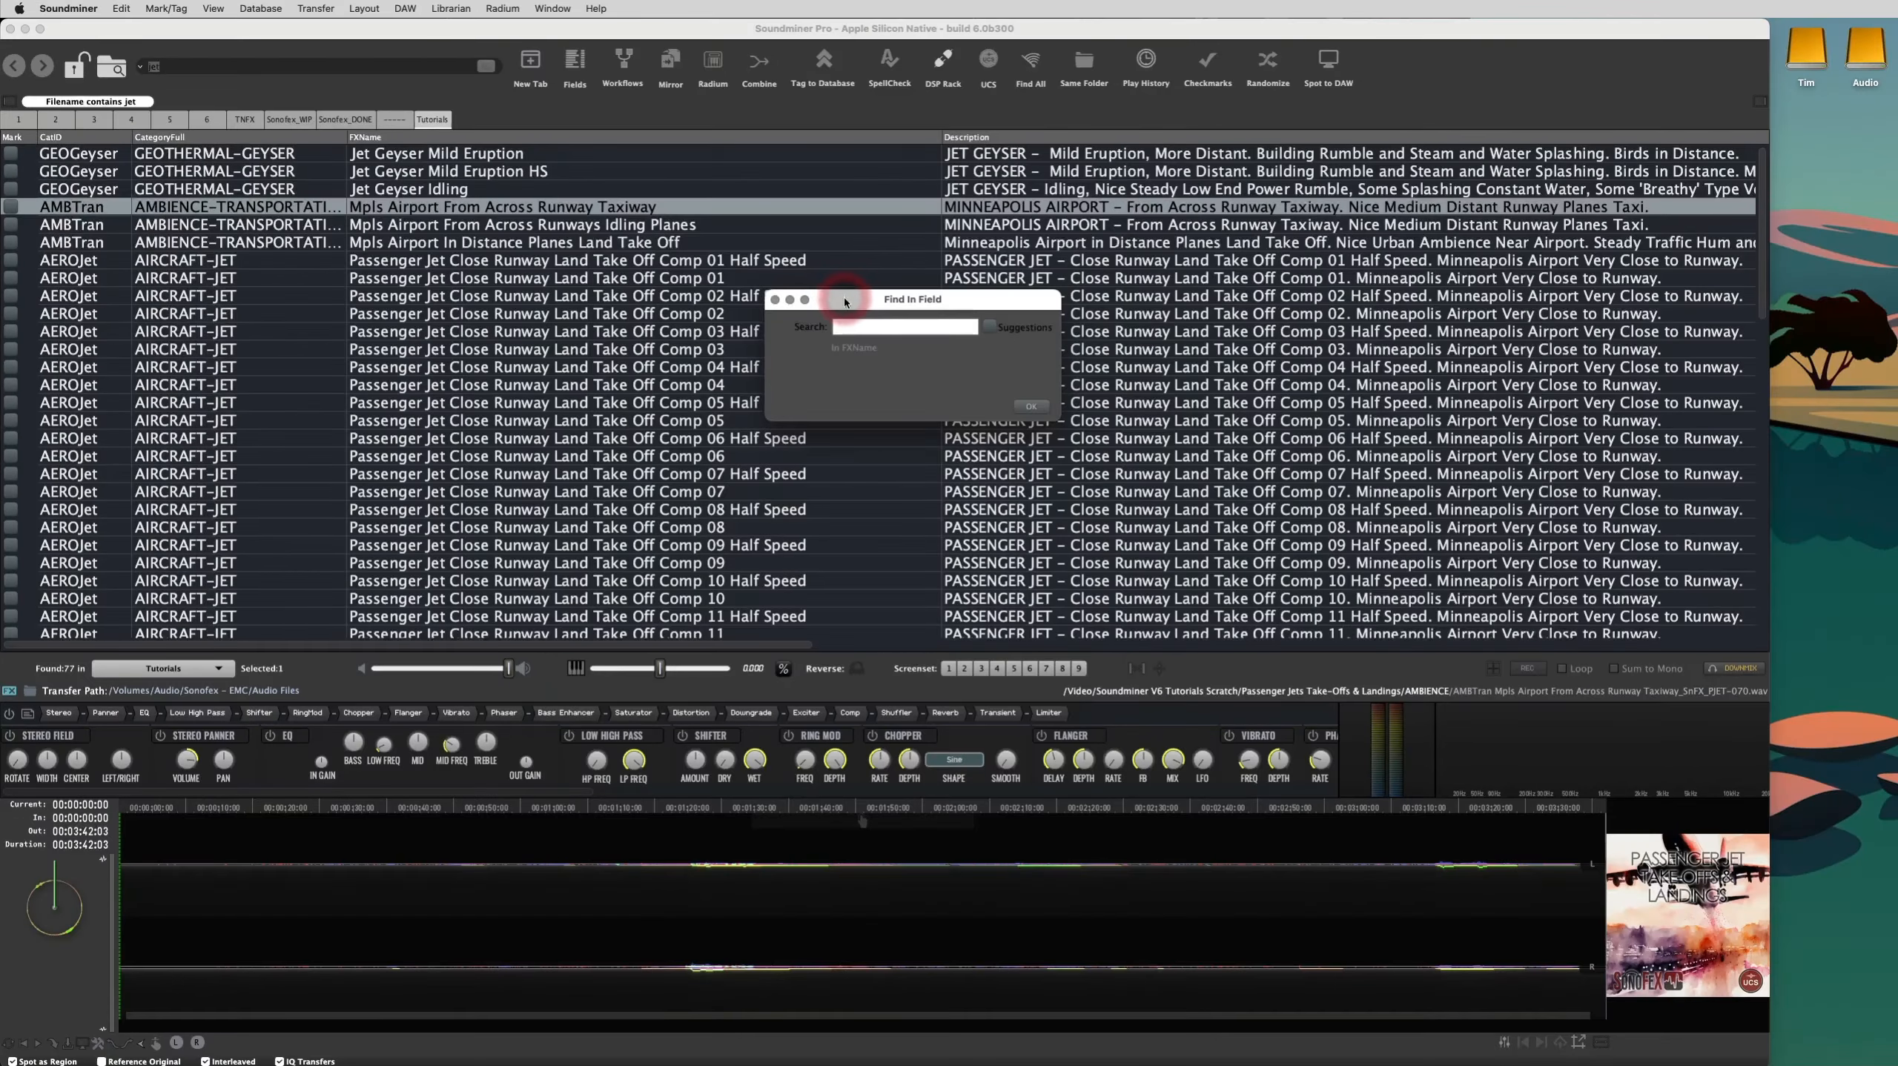
left_click_drag(851, 308, 928, 310)
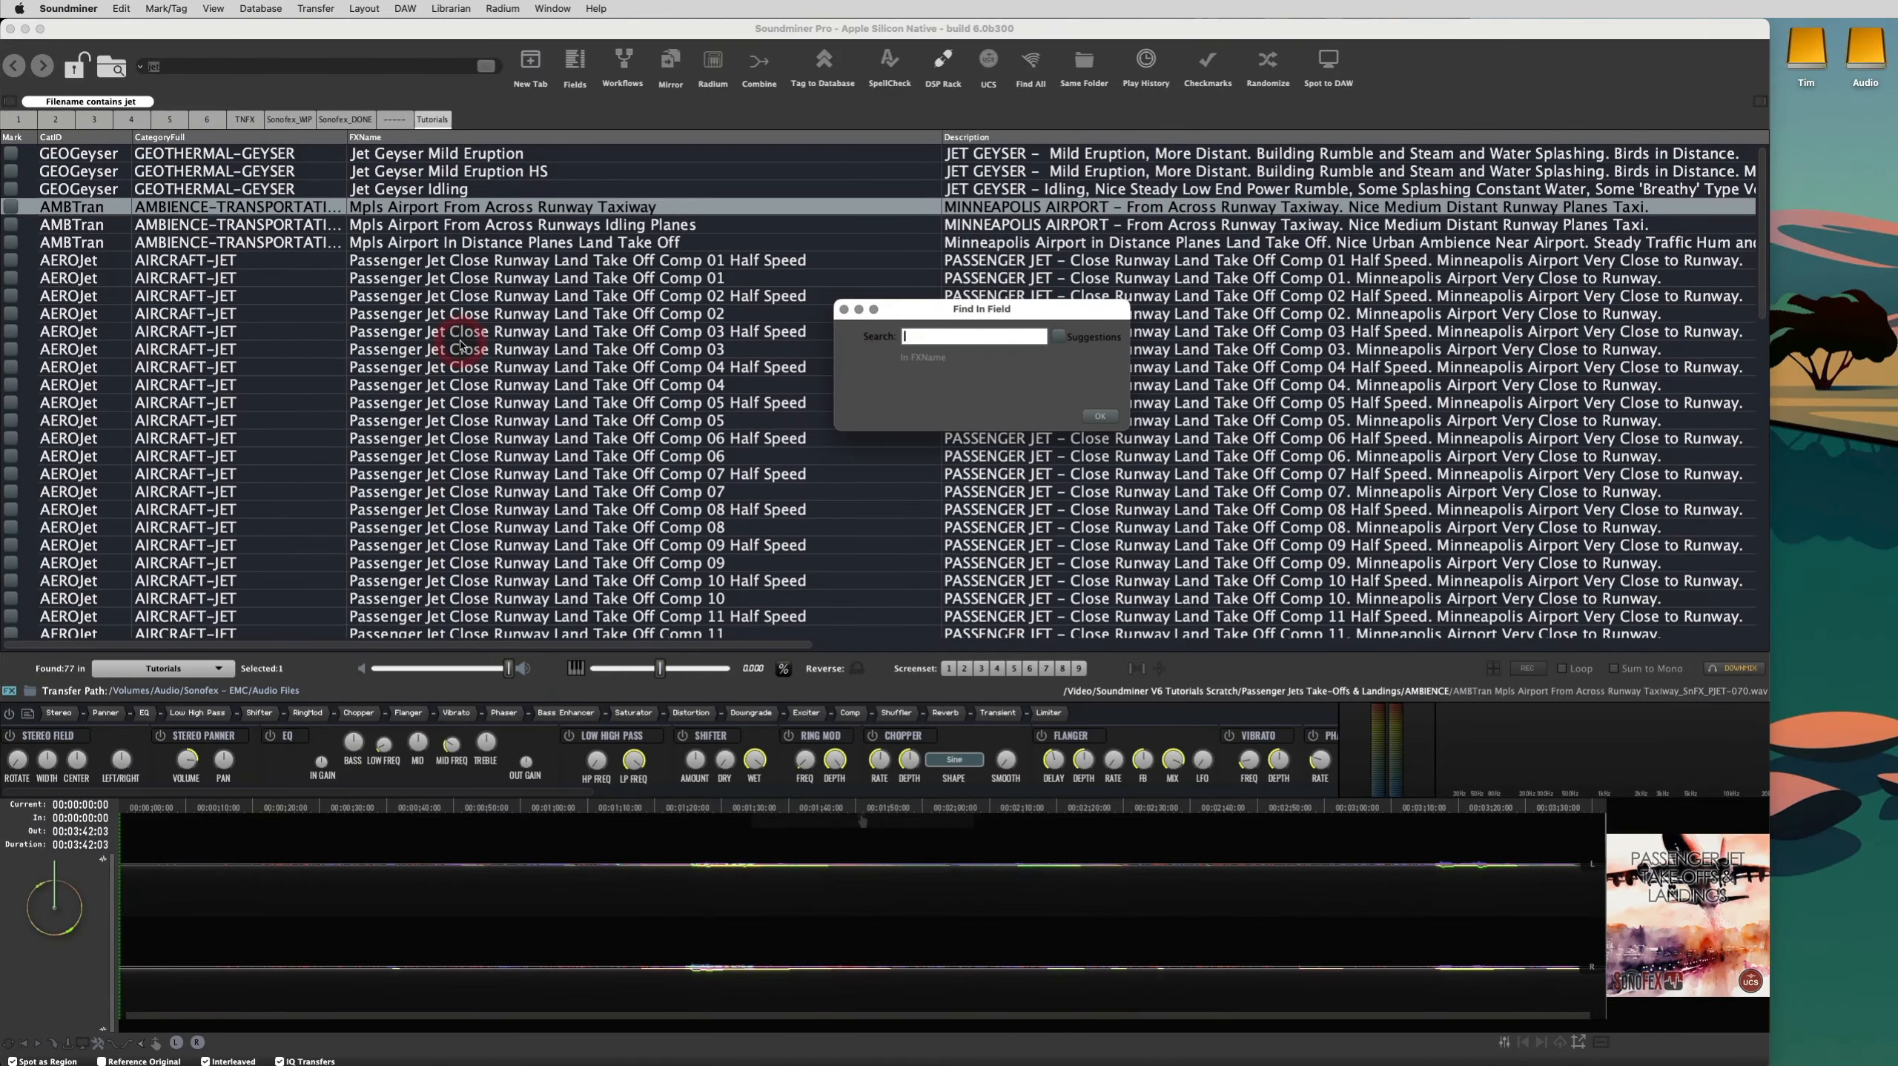
Switch Find in Field to the CategoryFull field, search it for "jet", and look through the matching records
left_click(195, 337)
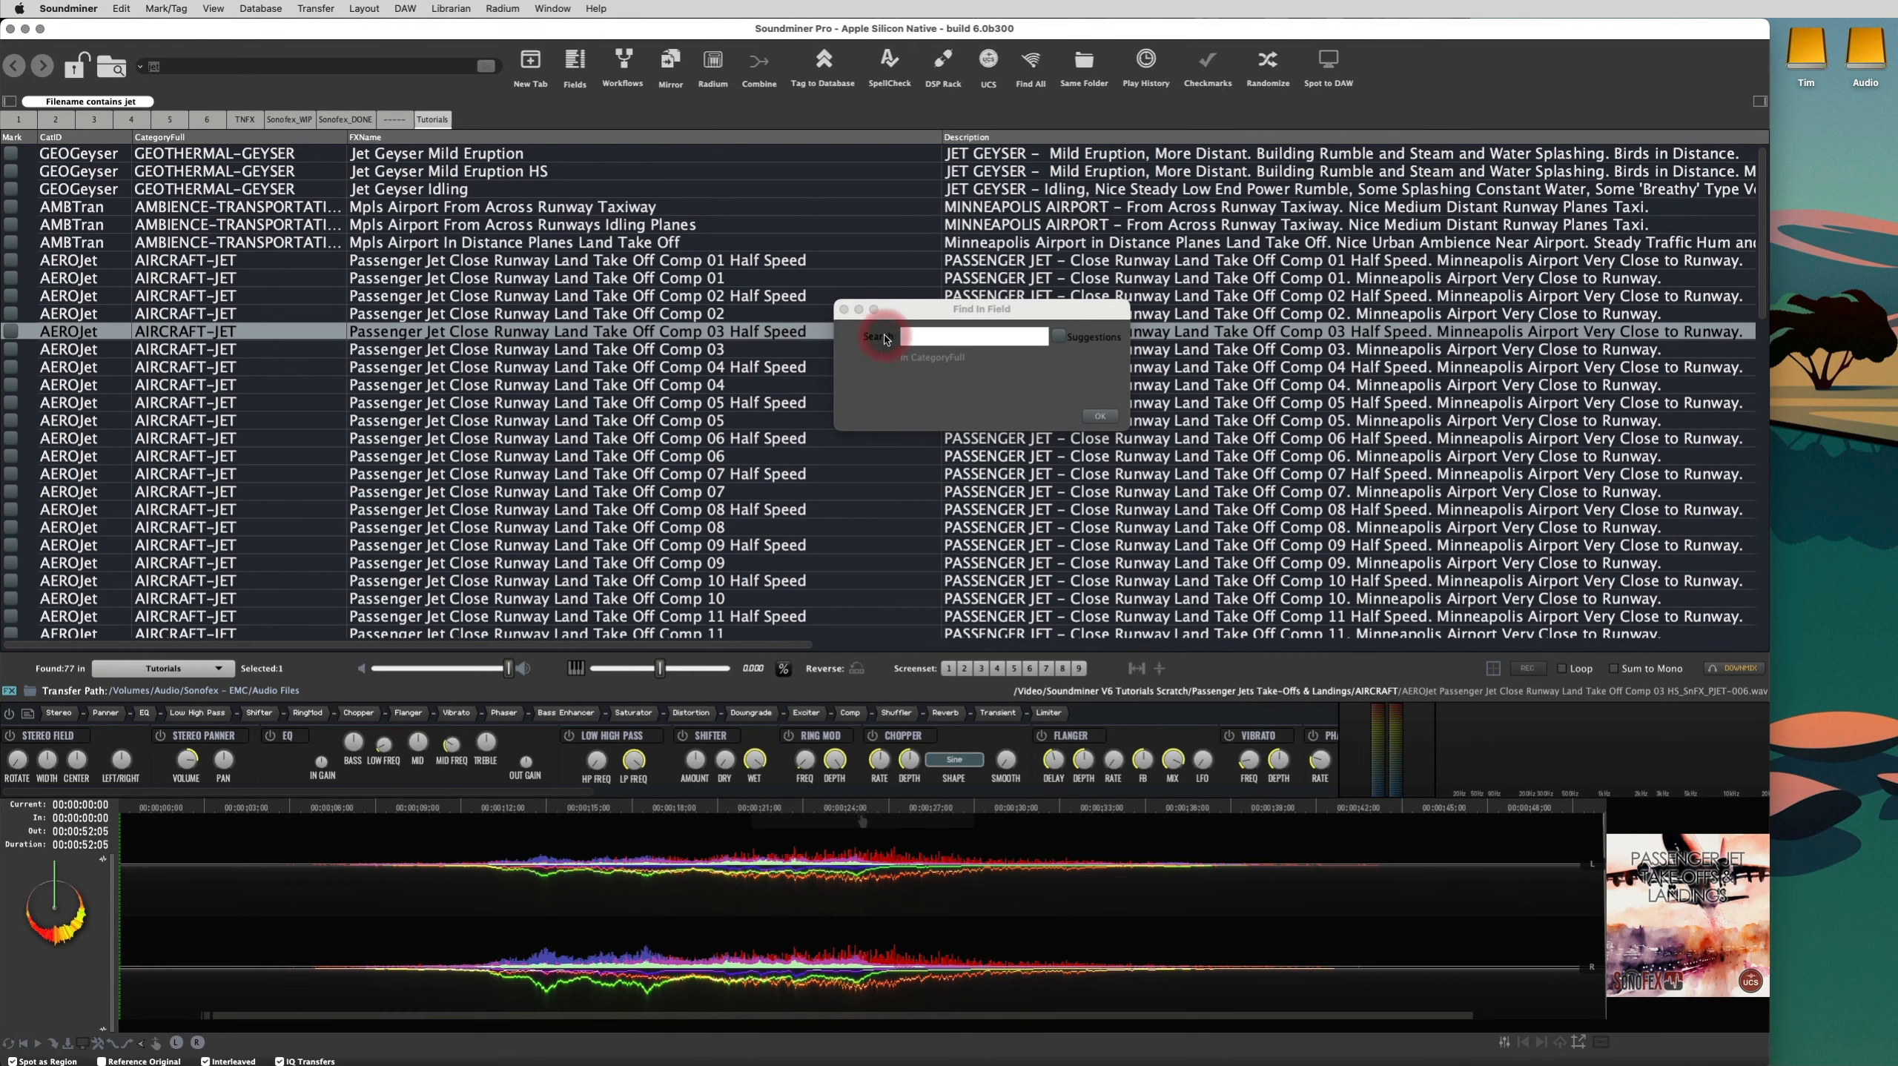
left_click(939, 342)
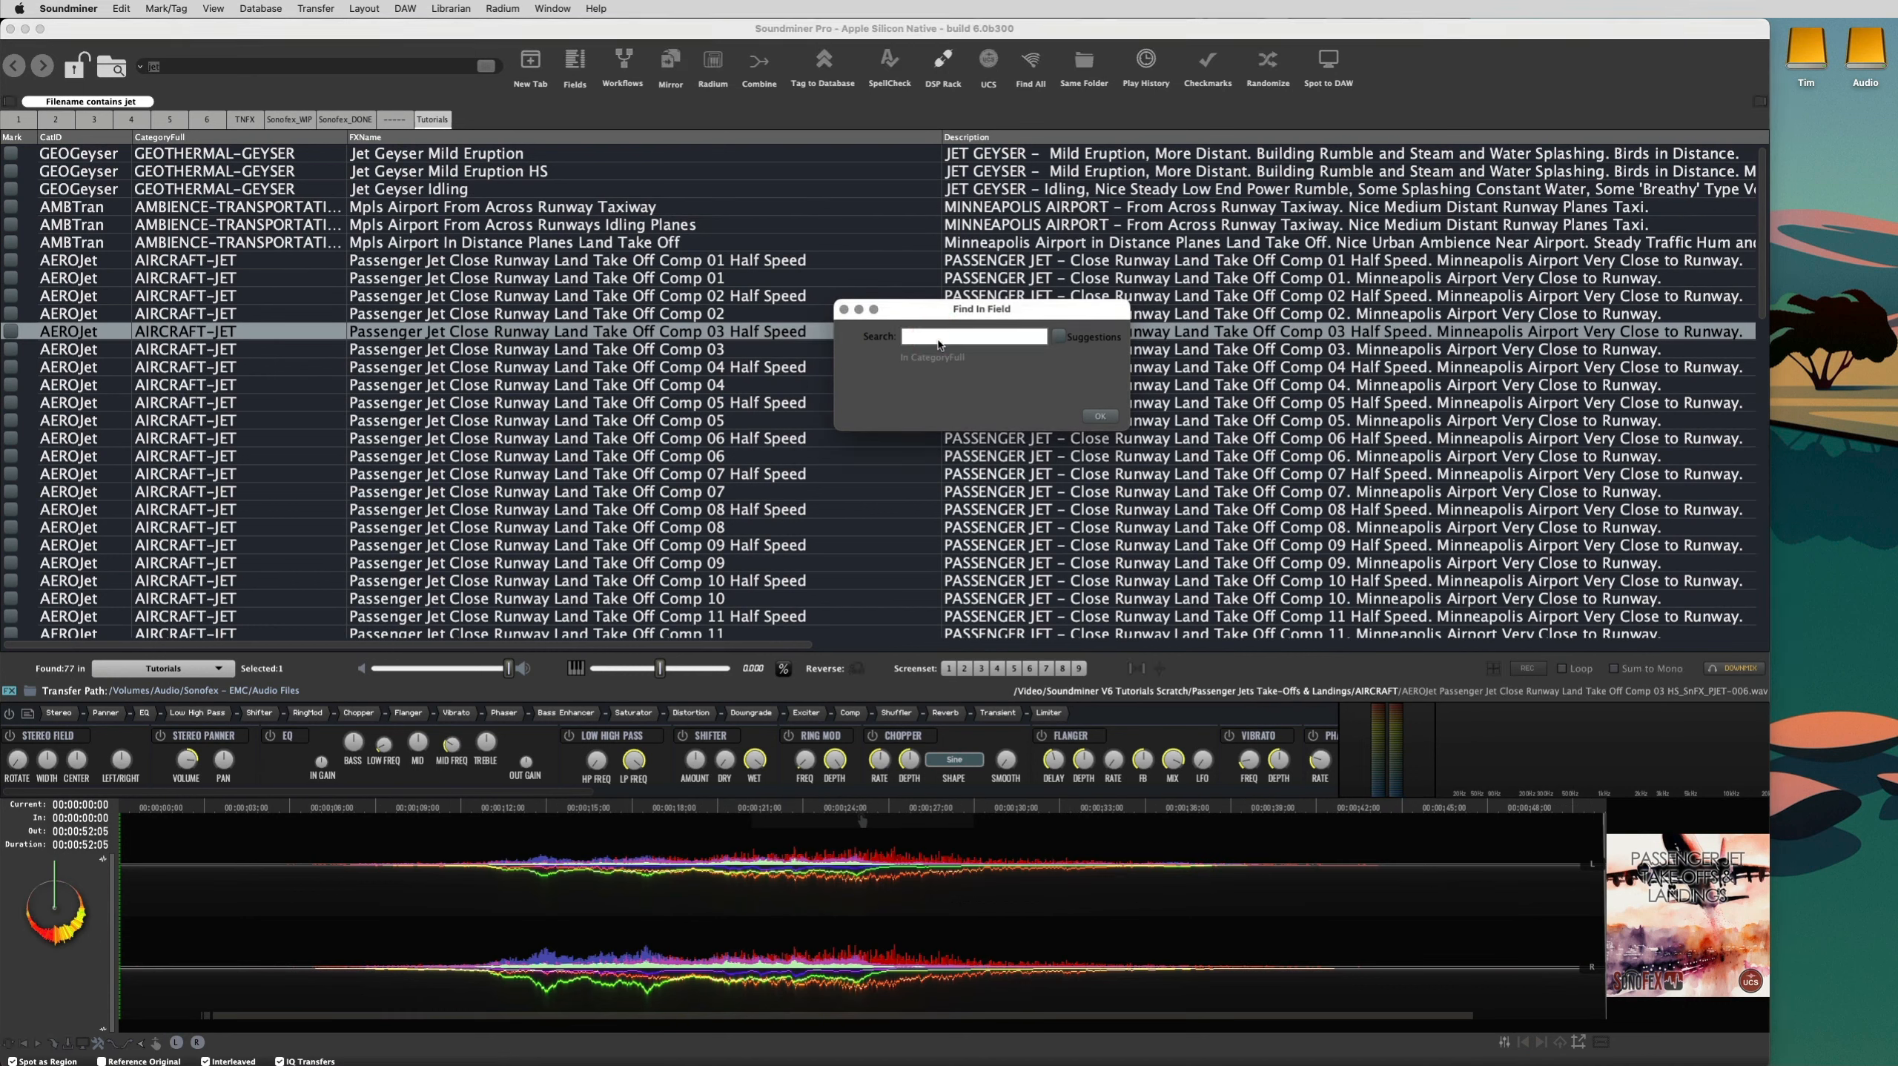
type("jet")
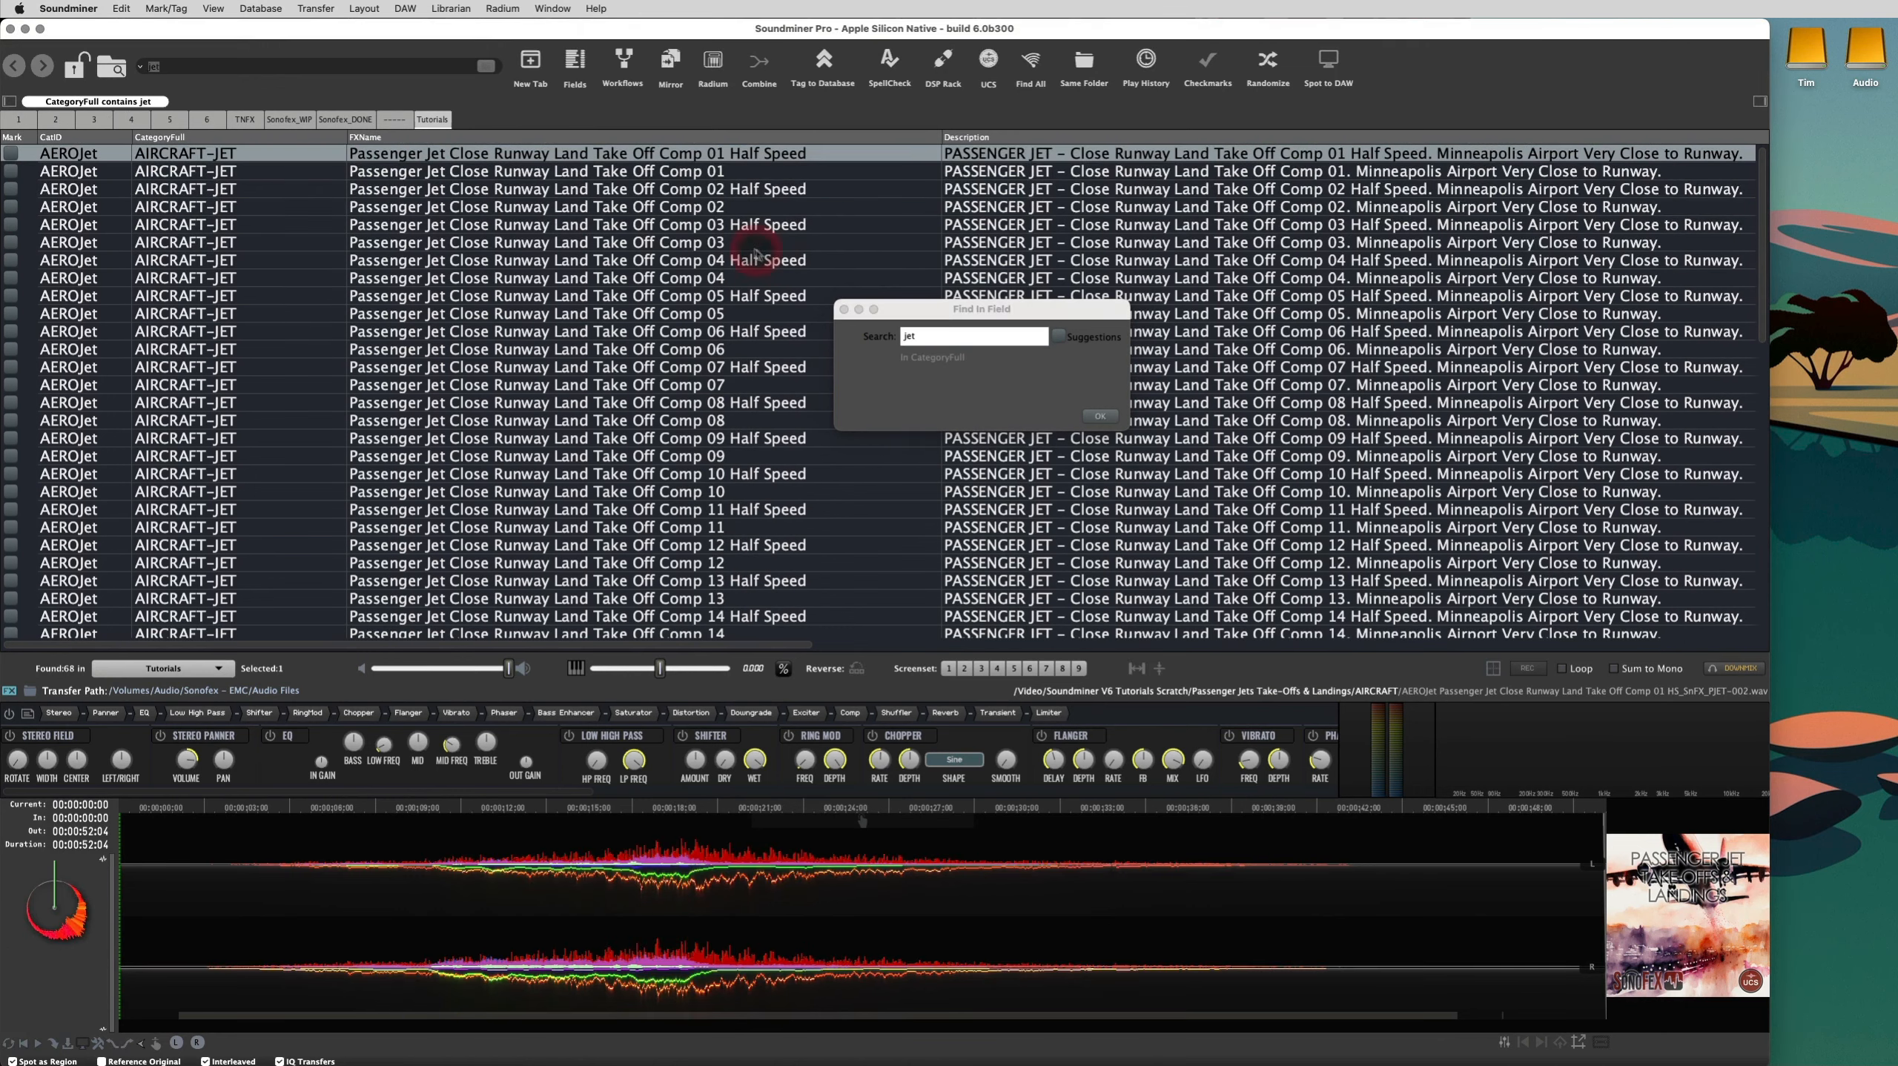
scroll(190, 377, "down", 3)
scroll(190, 378, "up", 3)
scroll(191, 377, "right", 1)
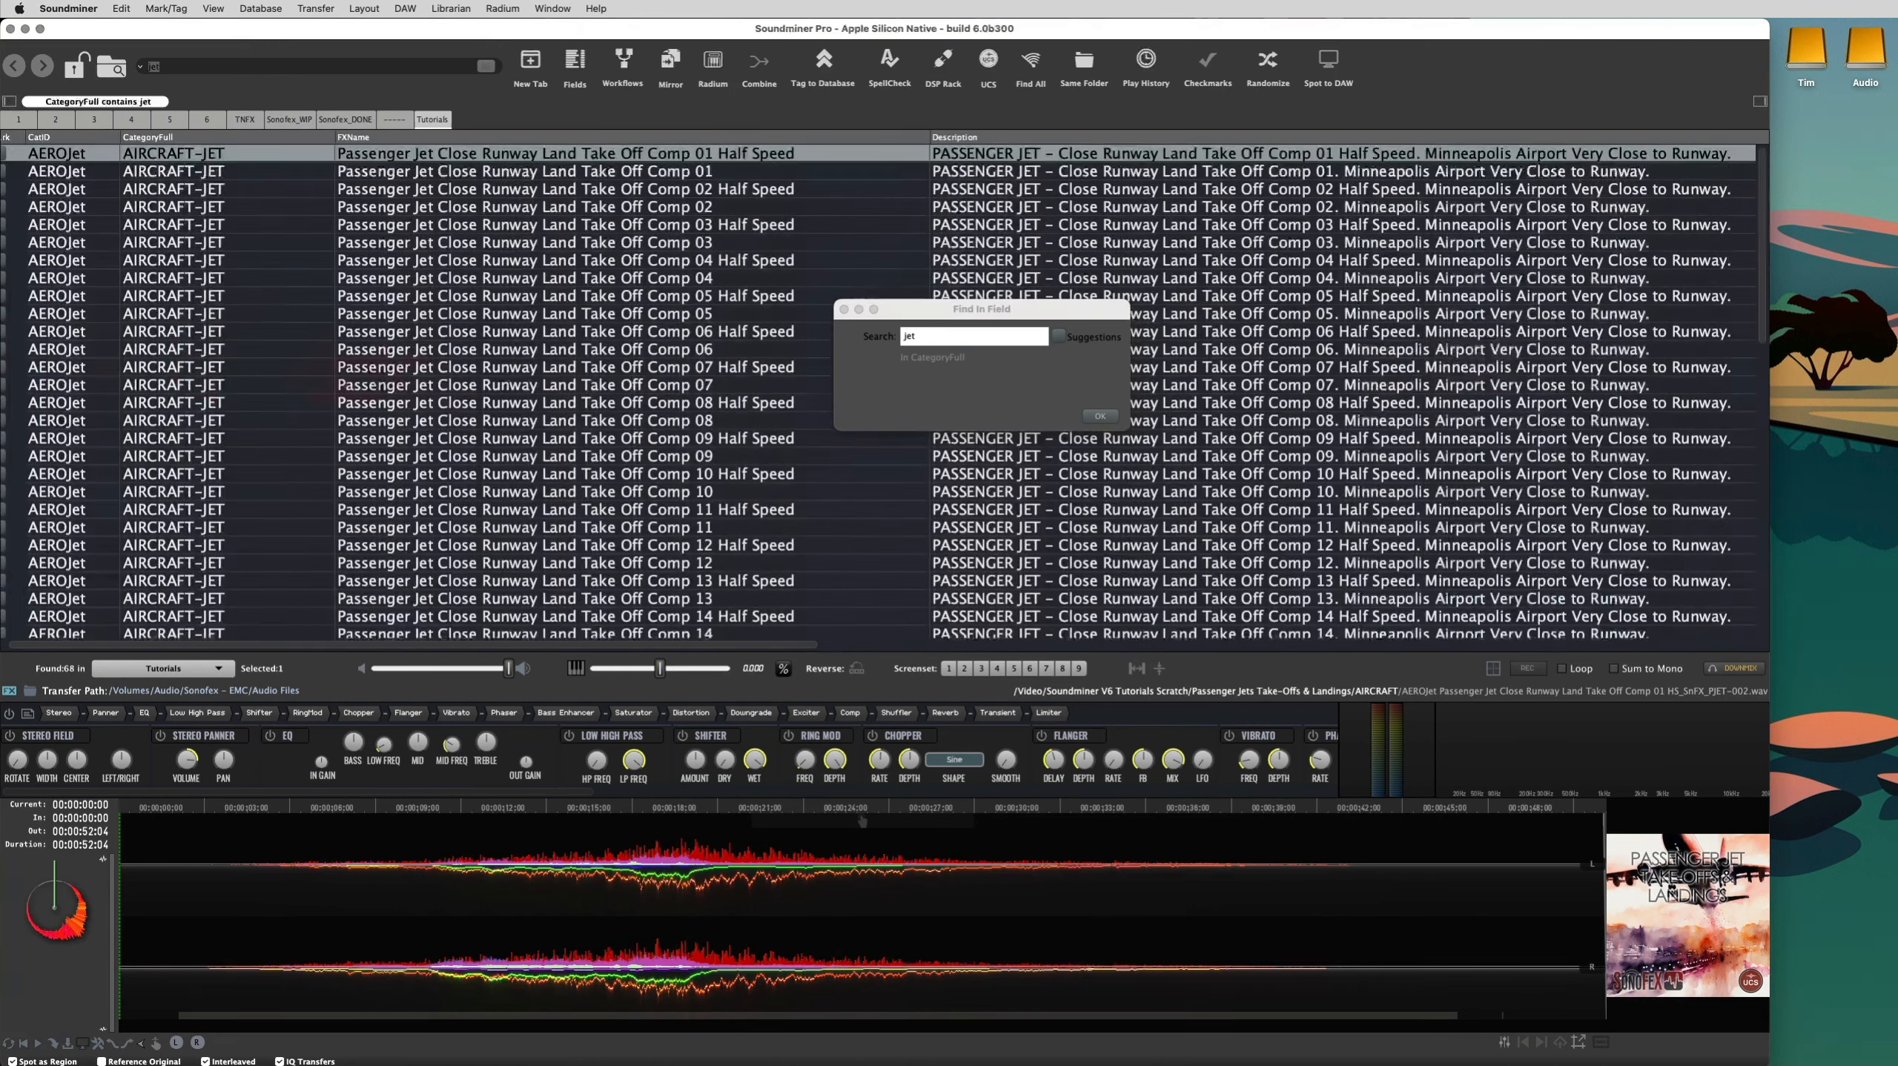
Search the Description field for "yellowstone" and close the Find in Field window
left_click(1370, 294)
left_click(948, 336)
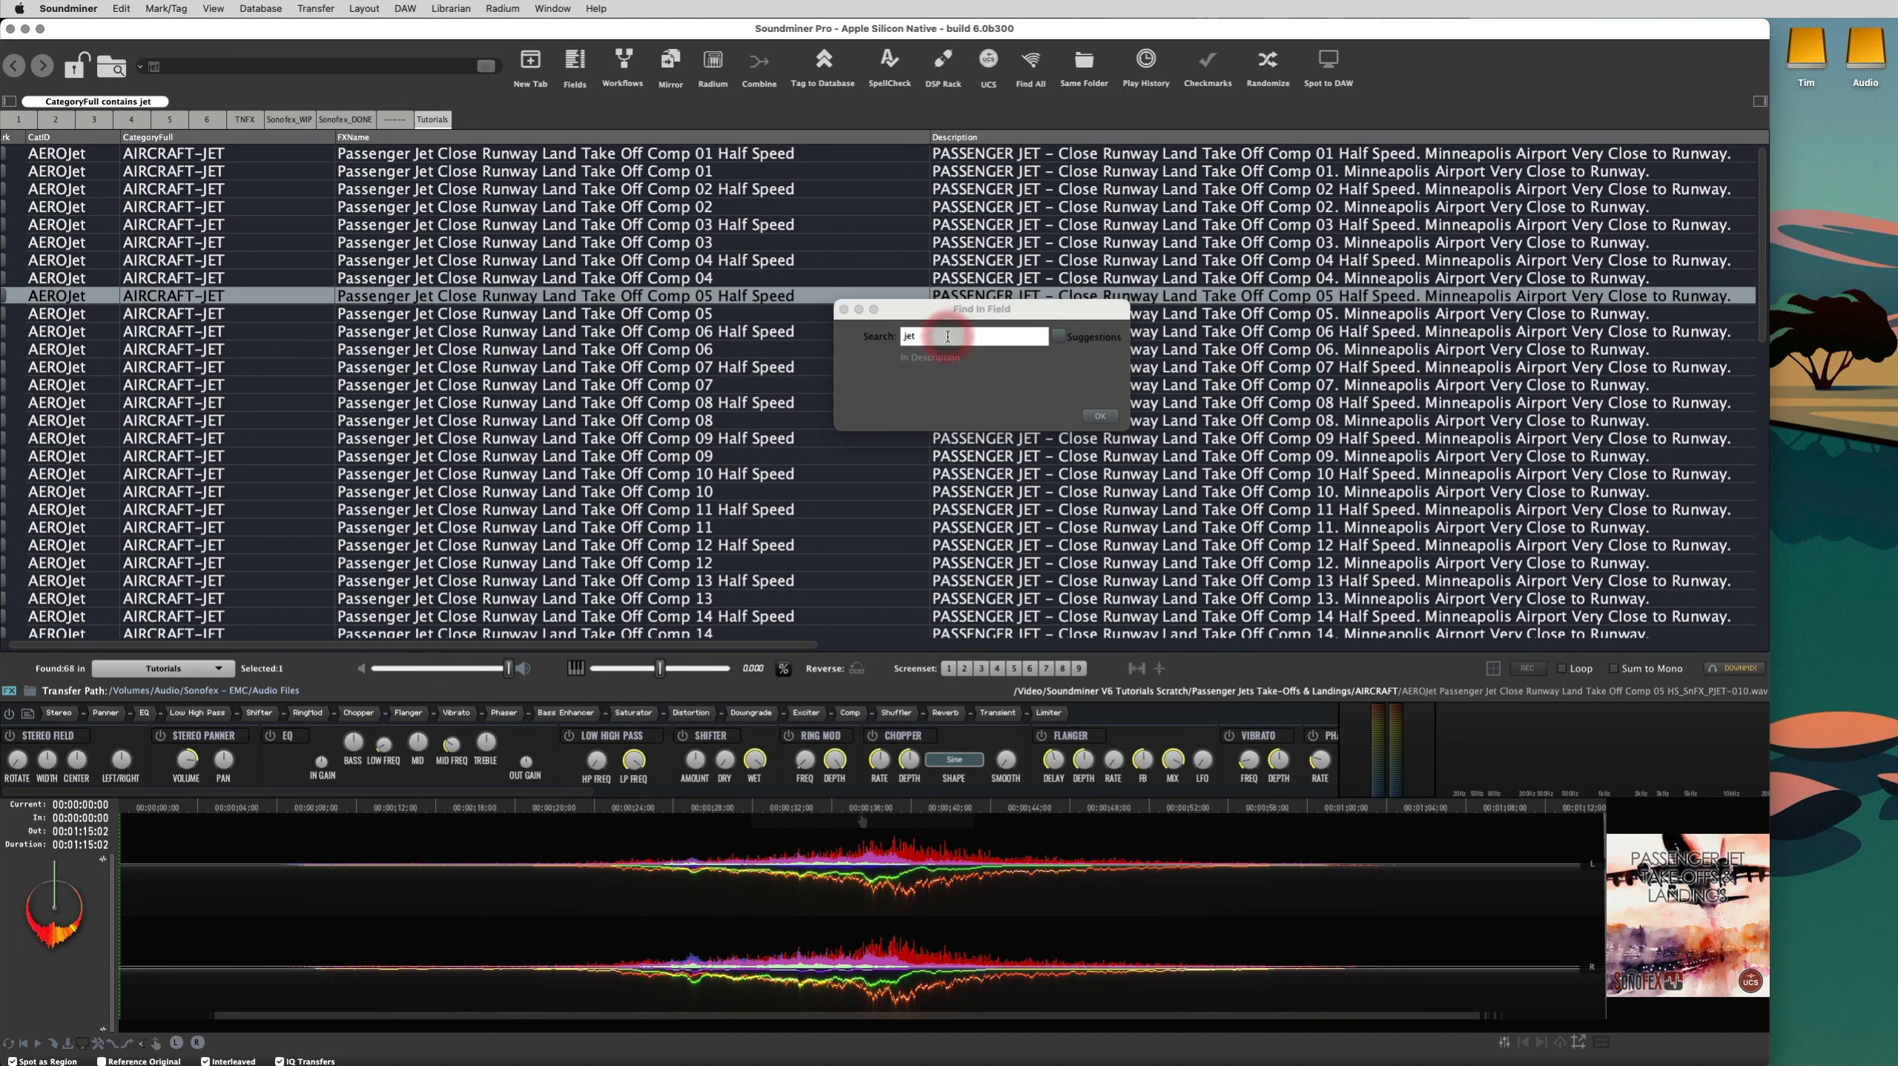
left_click(924, 337)
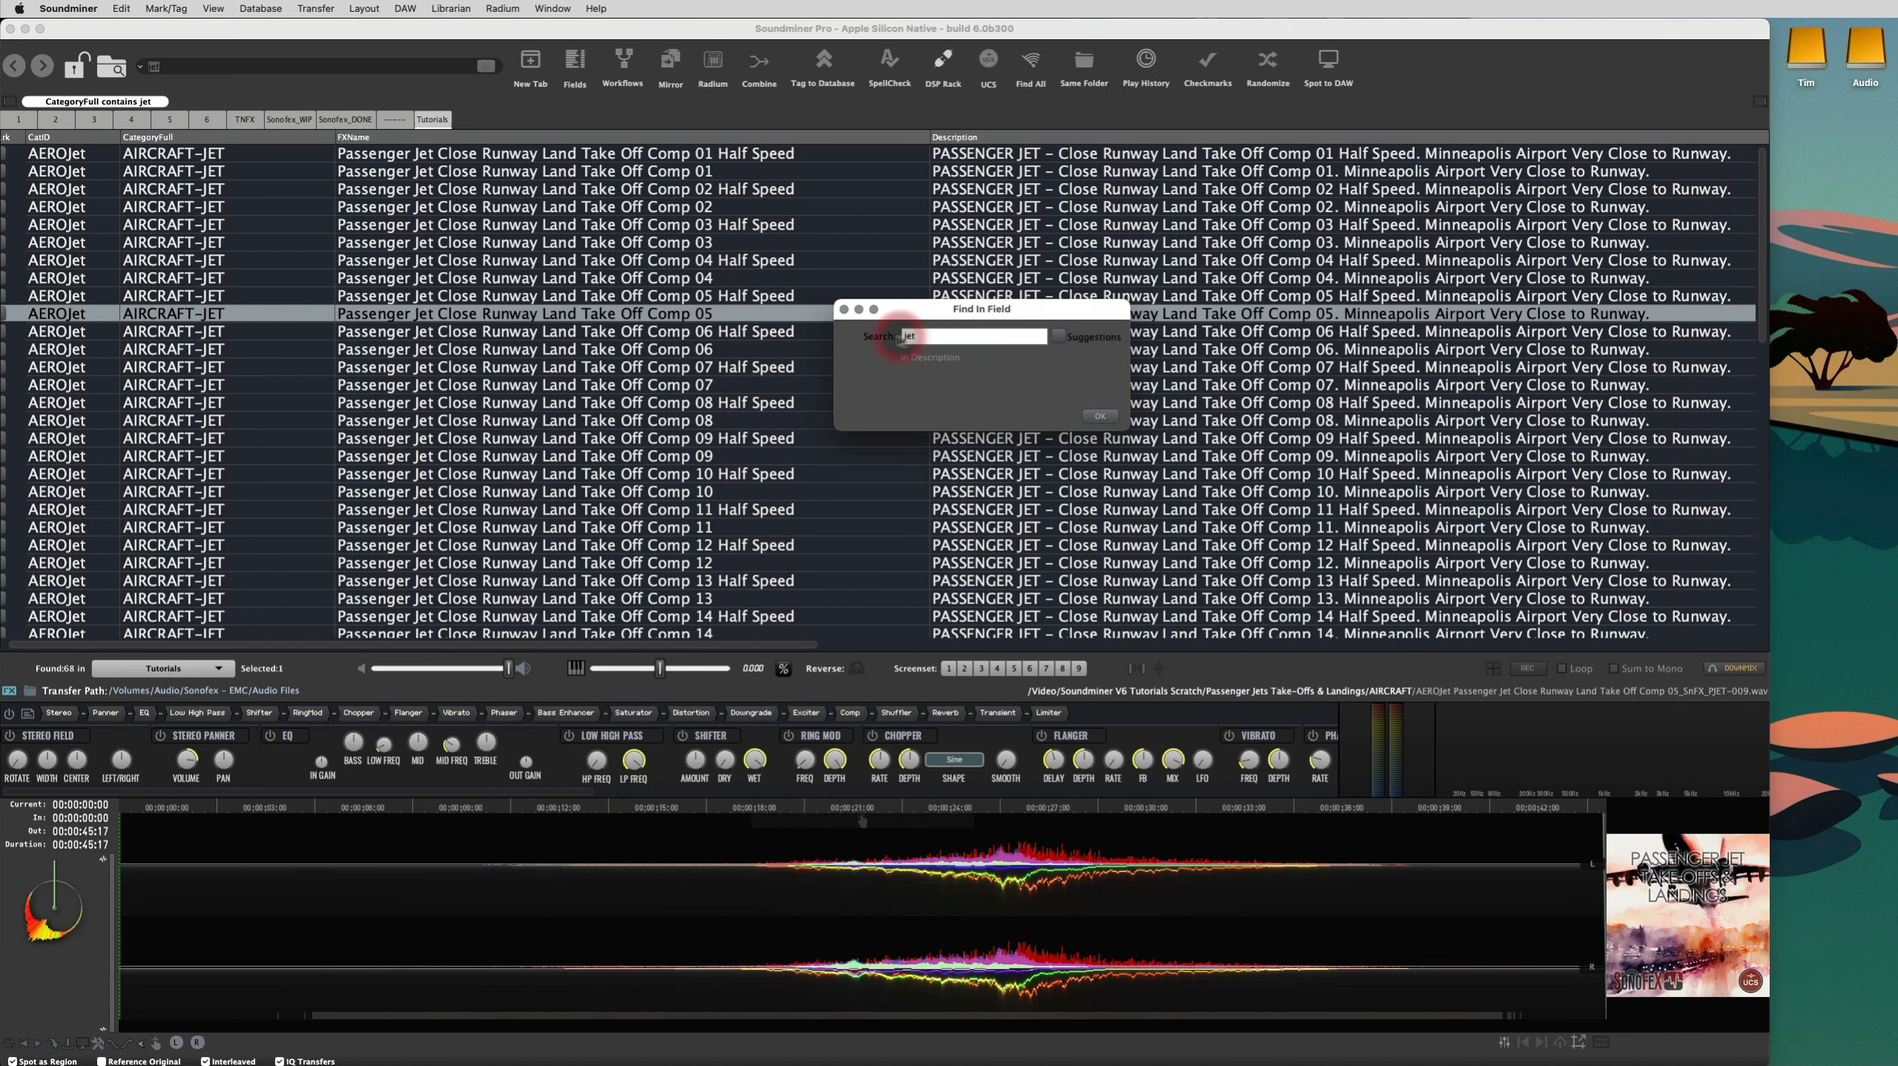
double_click(958, 332)
type("yellowstone")
left_click(615, 368)
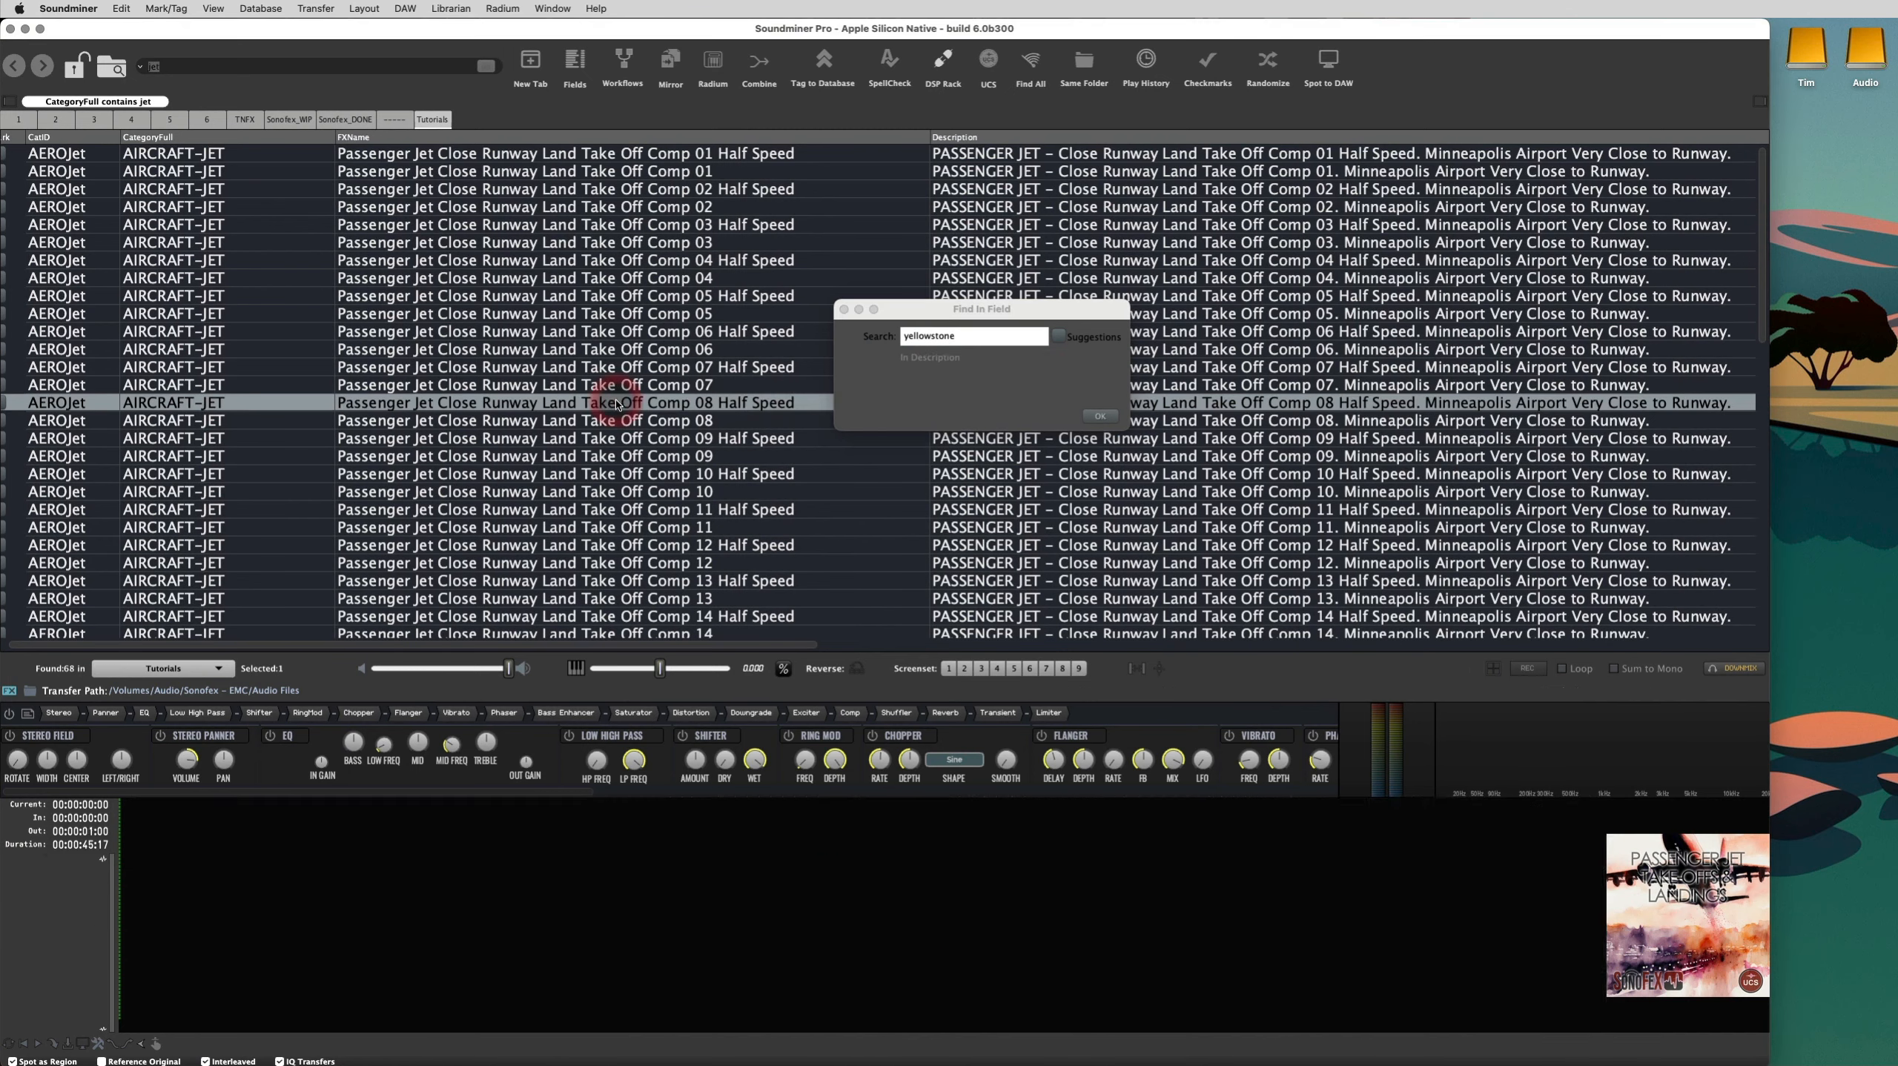
left_click(1105, 415)
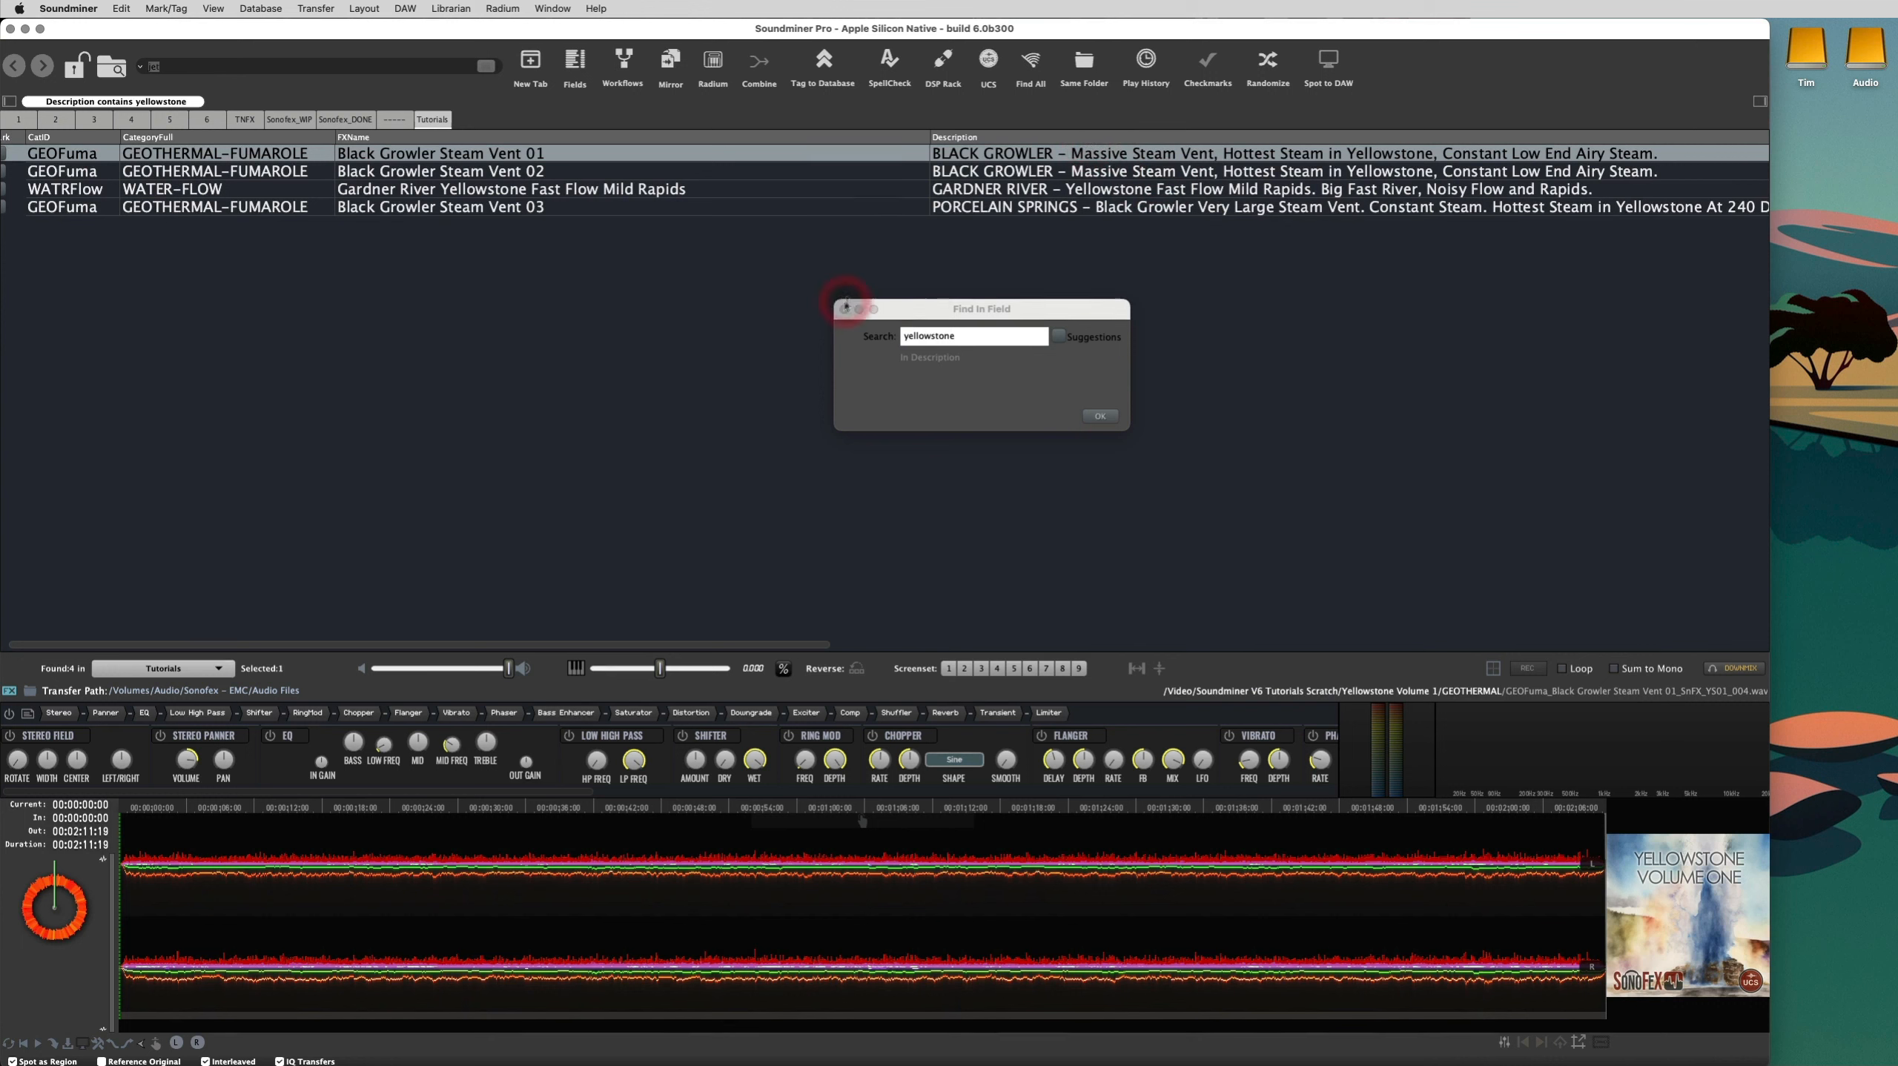
left_click_drag(1062, 310, 1021, 258)
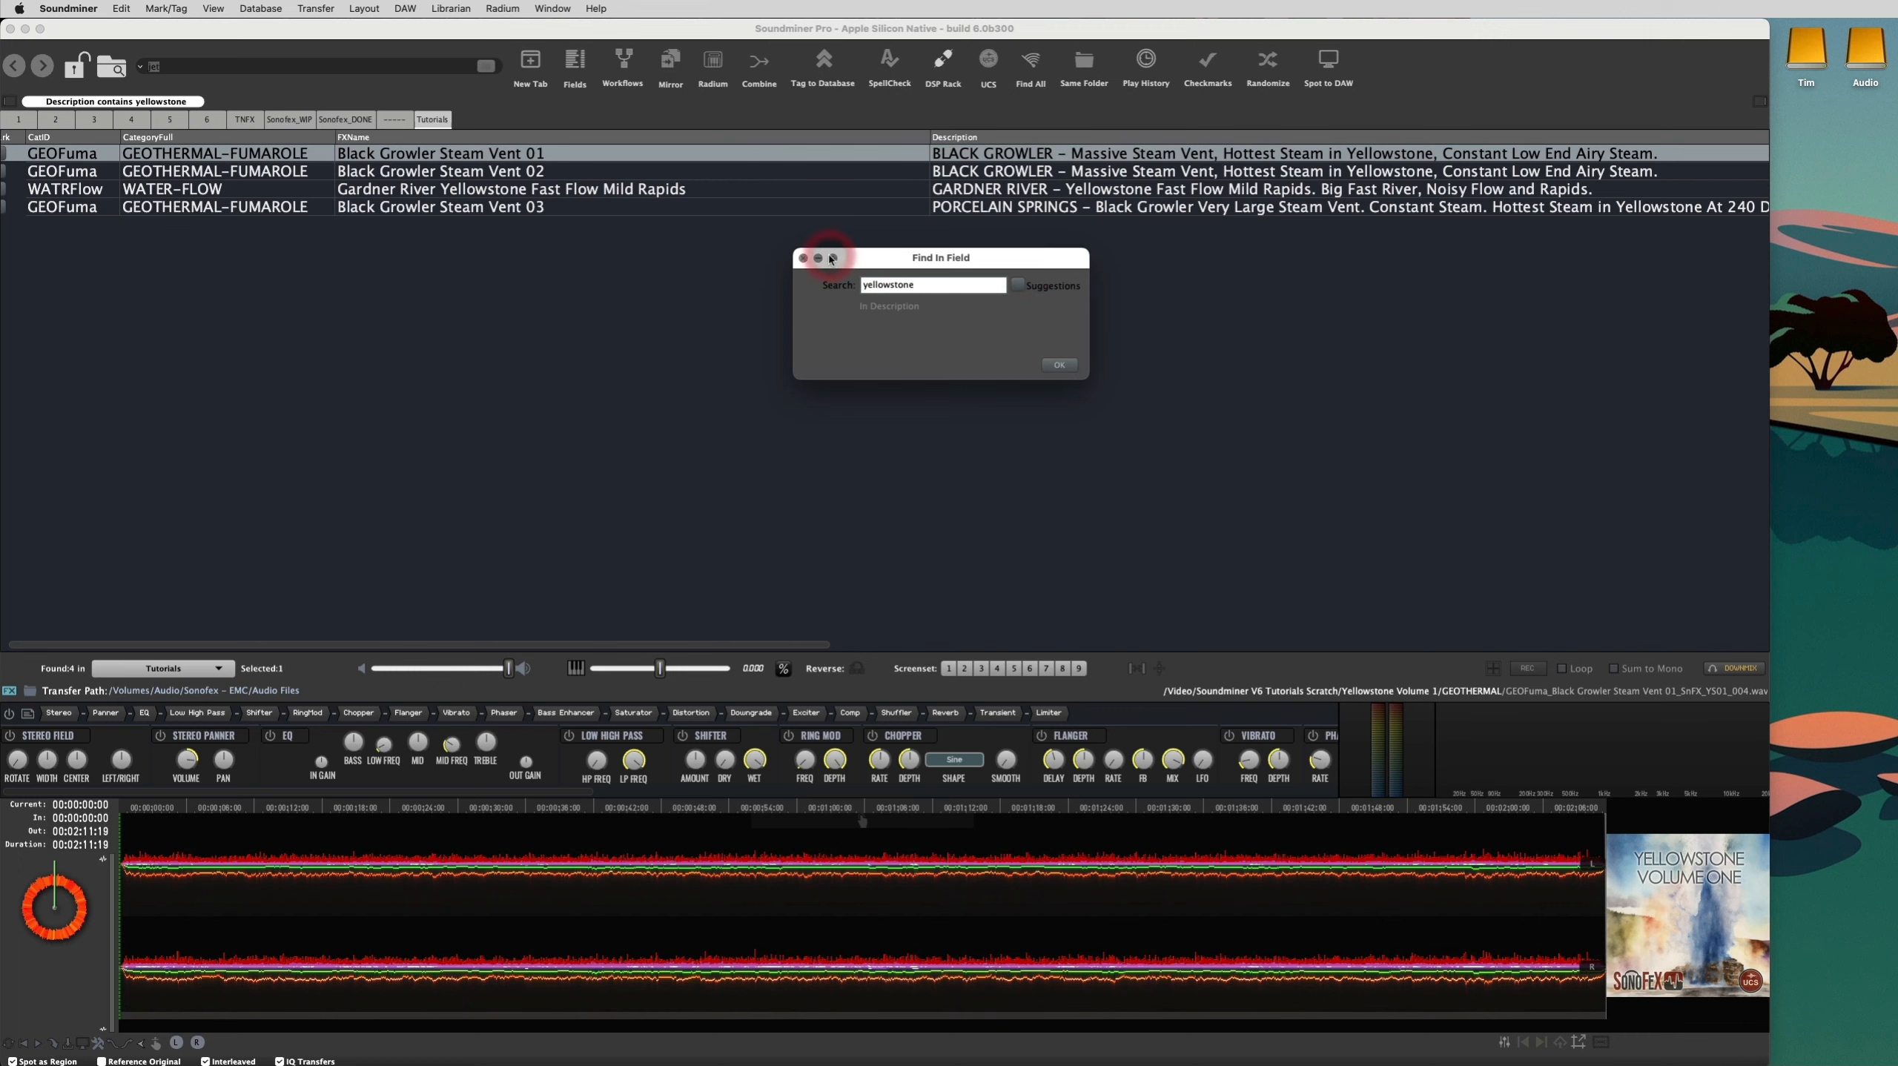
left_click(803, 259)
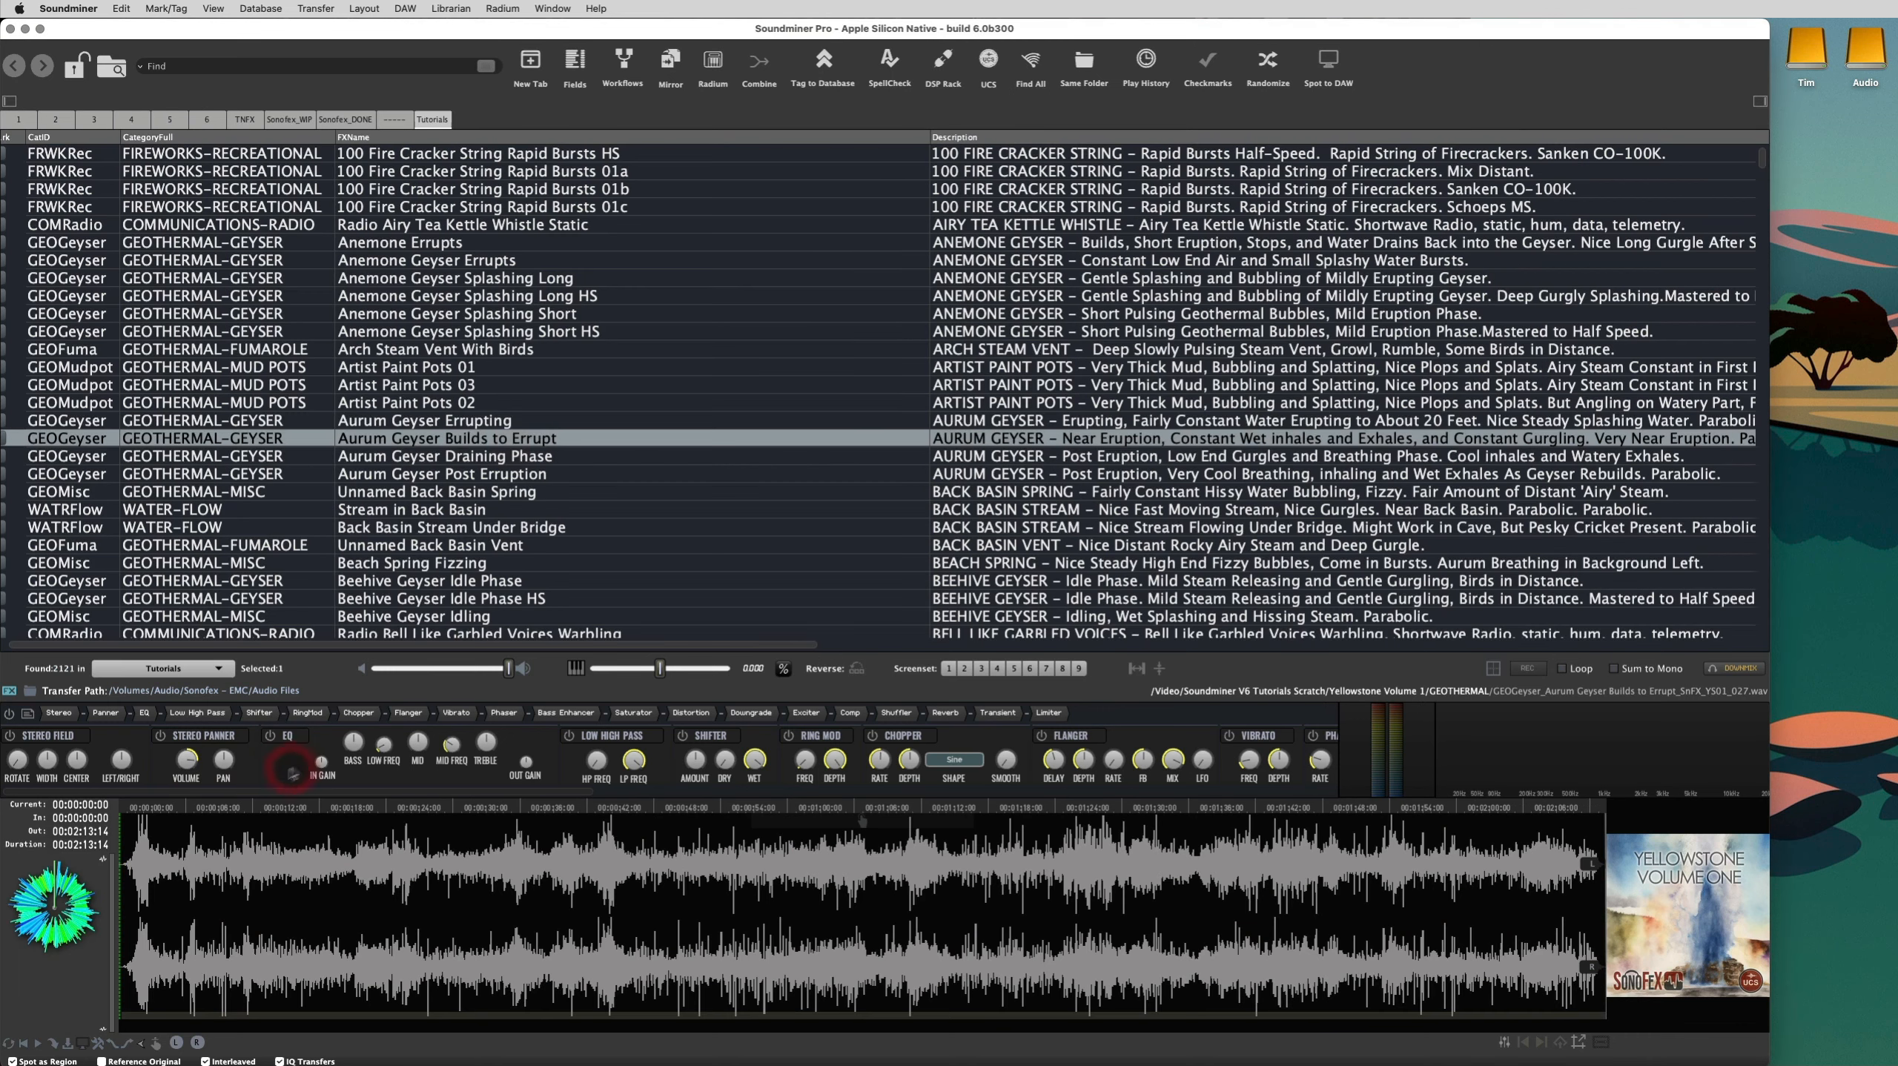
Look through the effects in the DSP rack and enable the Bass Enhancer
mouse_move(236, 761)
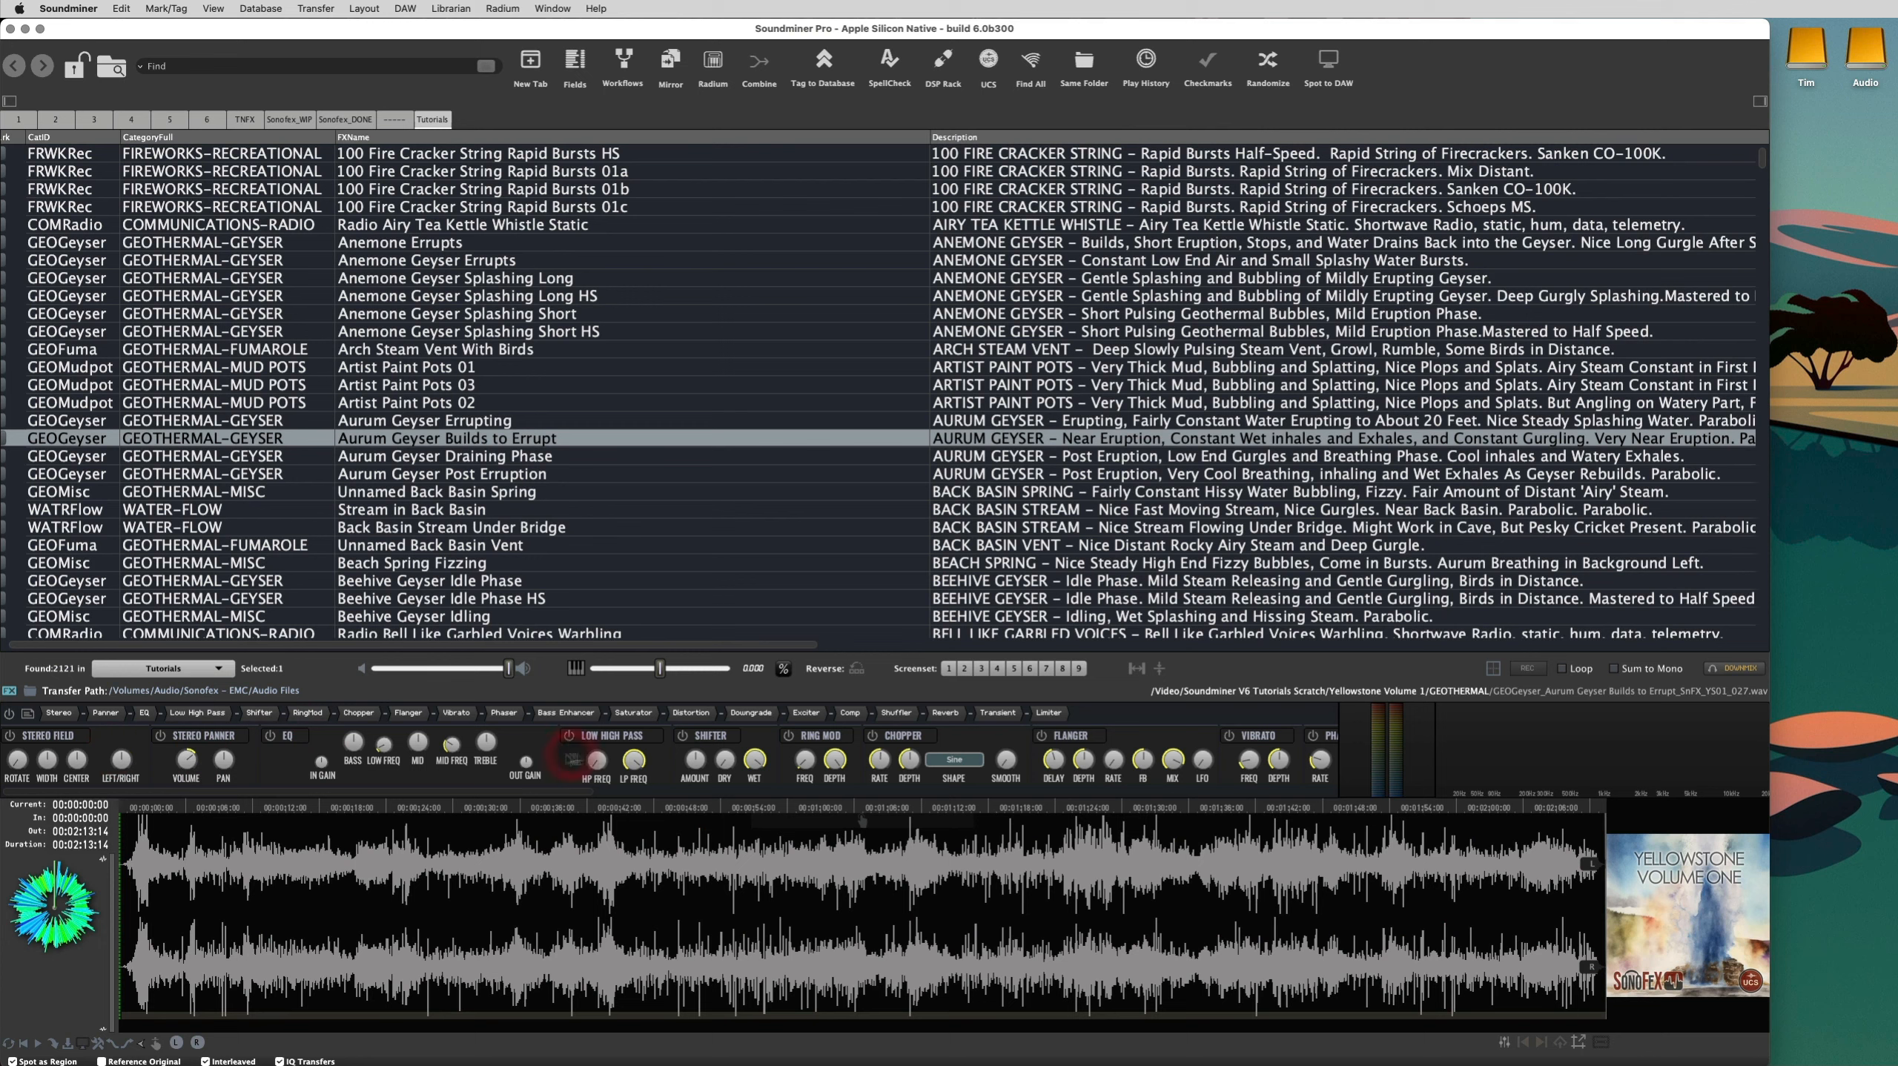
mouse_move(887, 747)
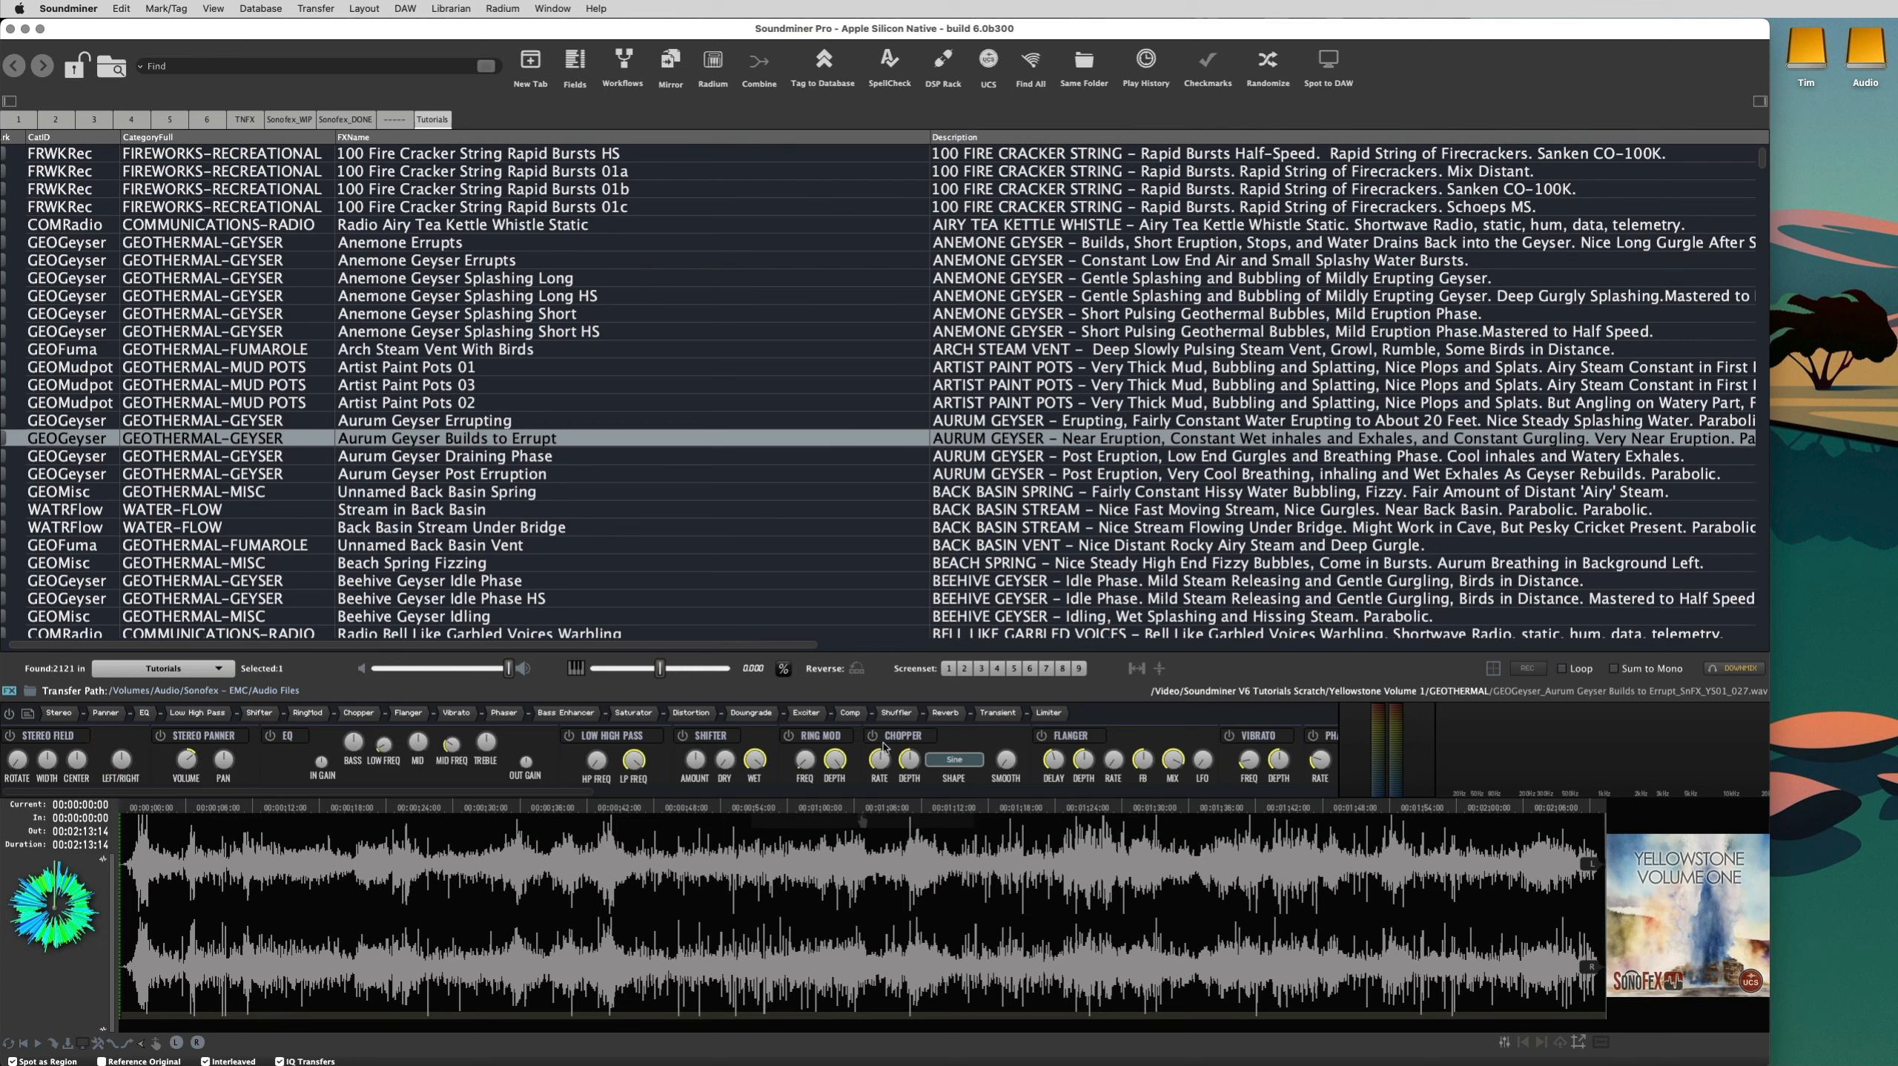
scroll(884, 746, "right", 5)
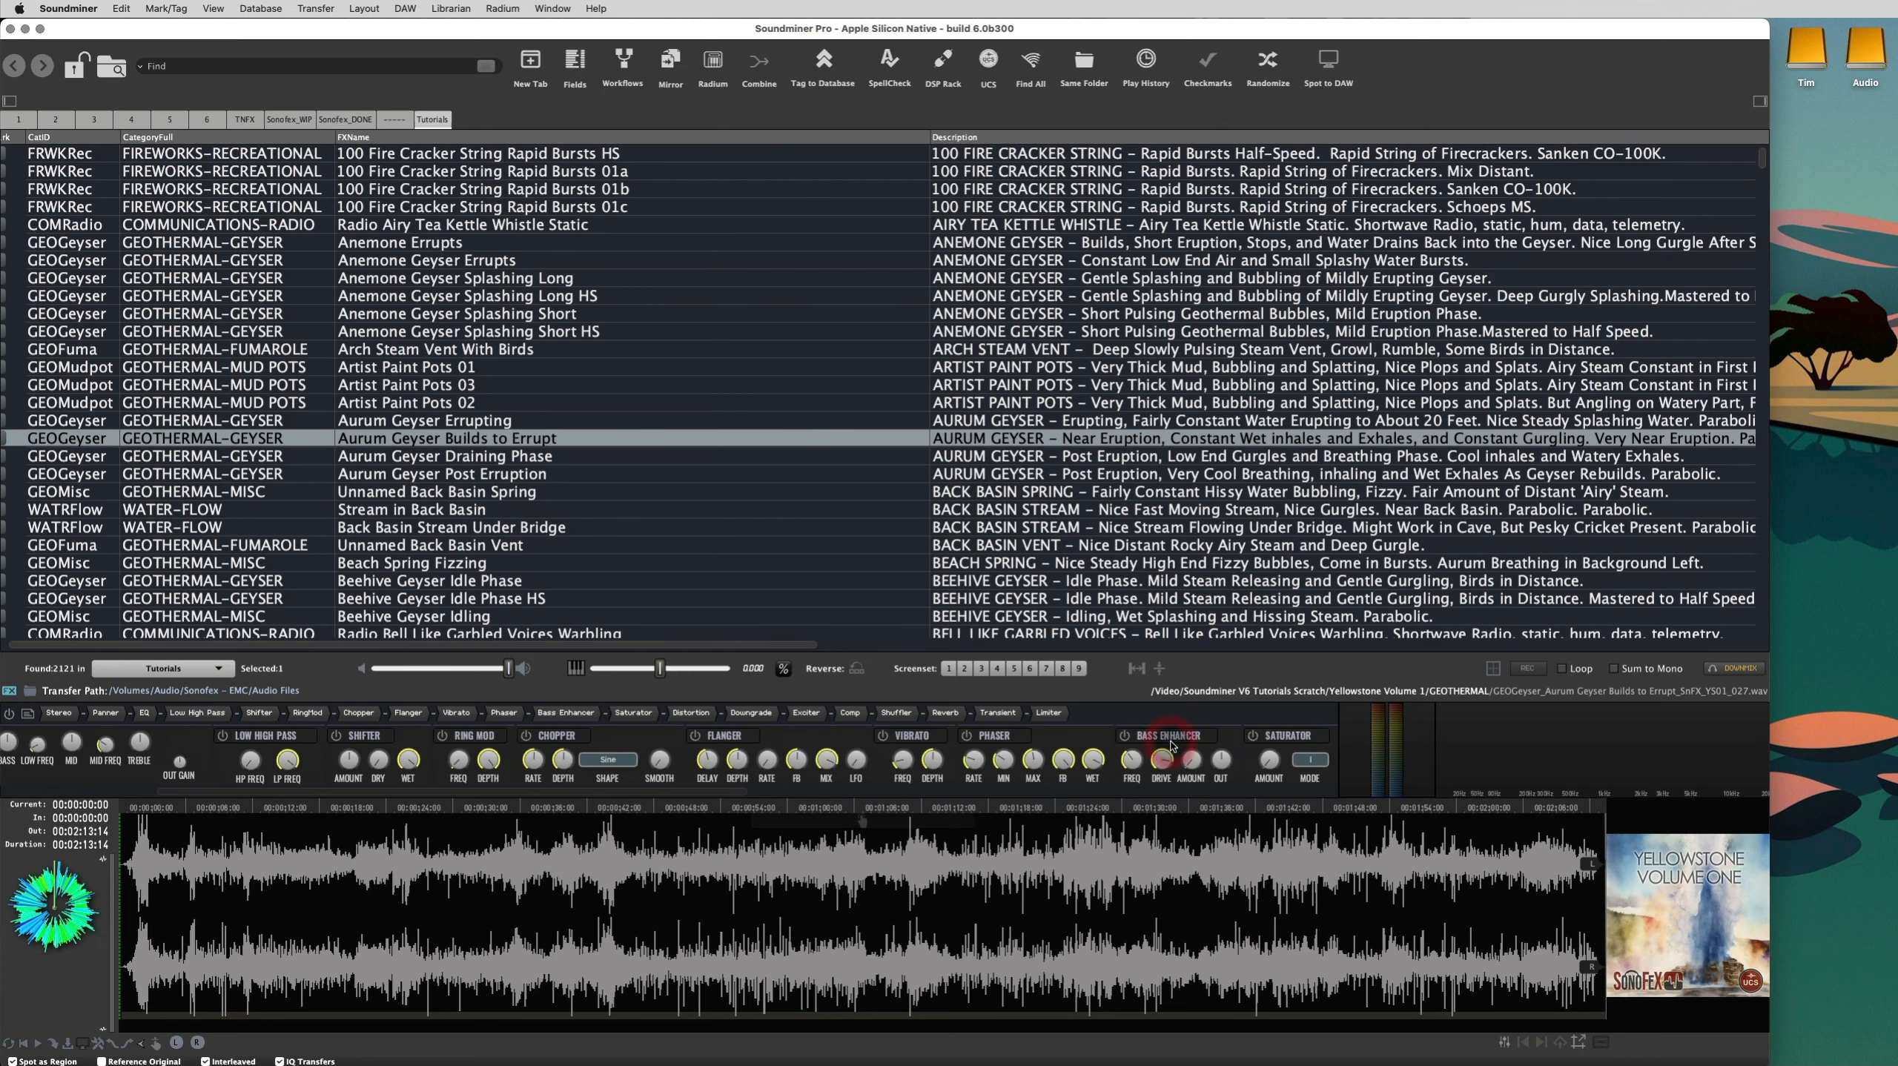
left_click(1125, 738)
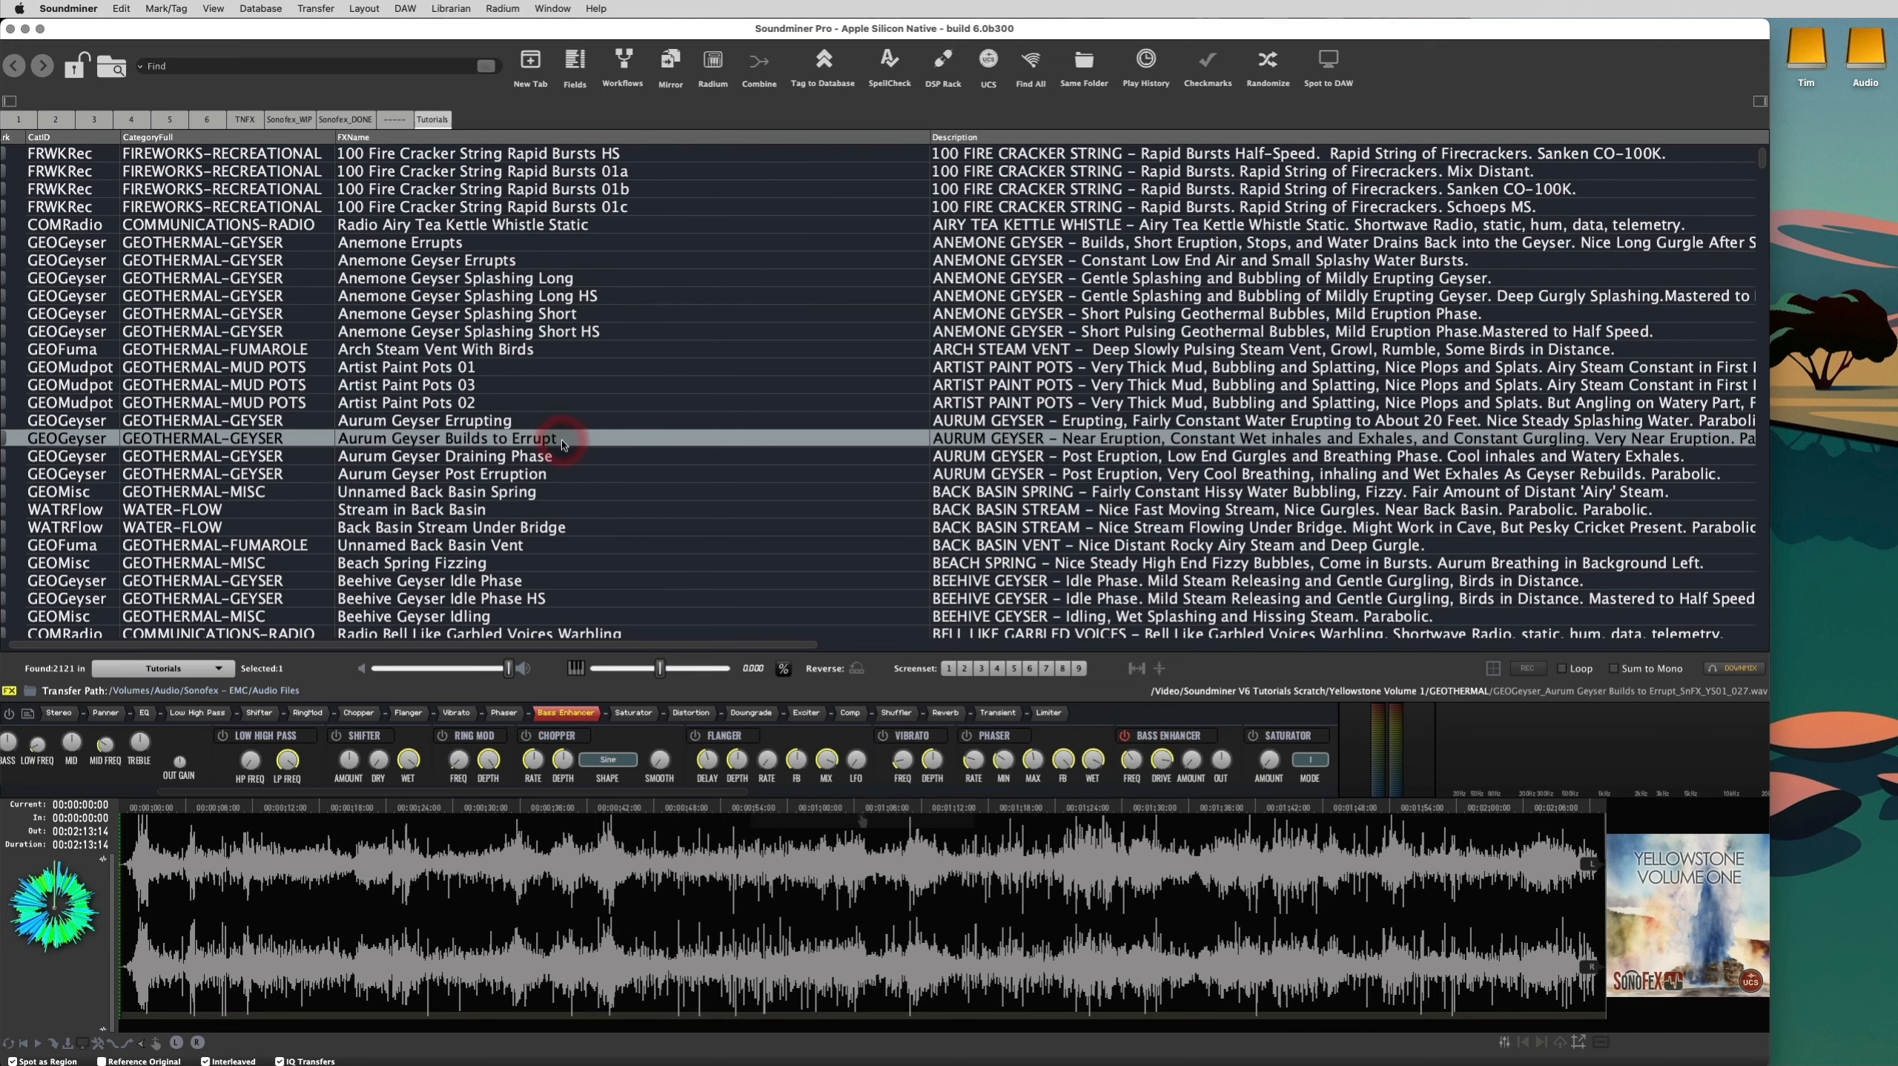
Open the Processing Rack and load the Soundminer FoldDown plugin into the first slot, arranging the rack and plugin windows
left_click(605, 459)
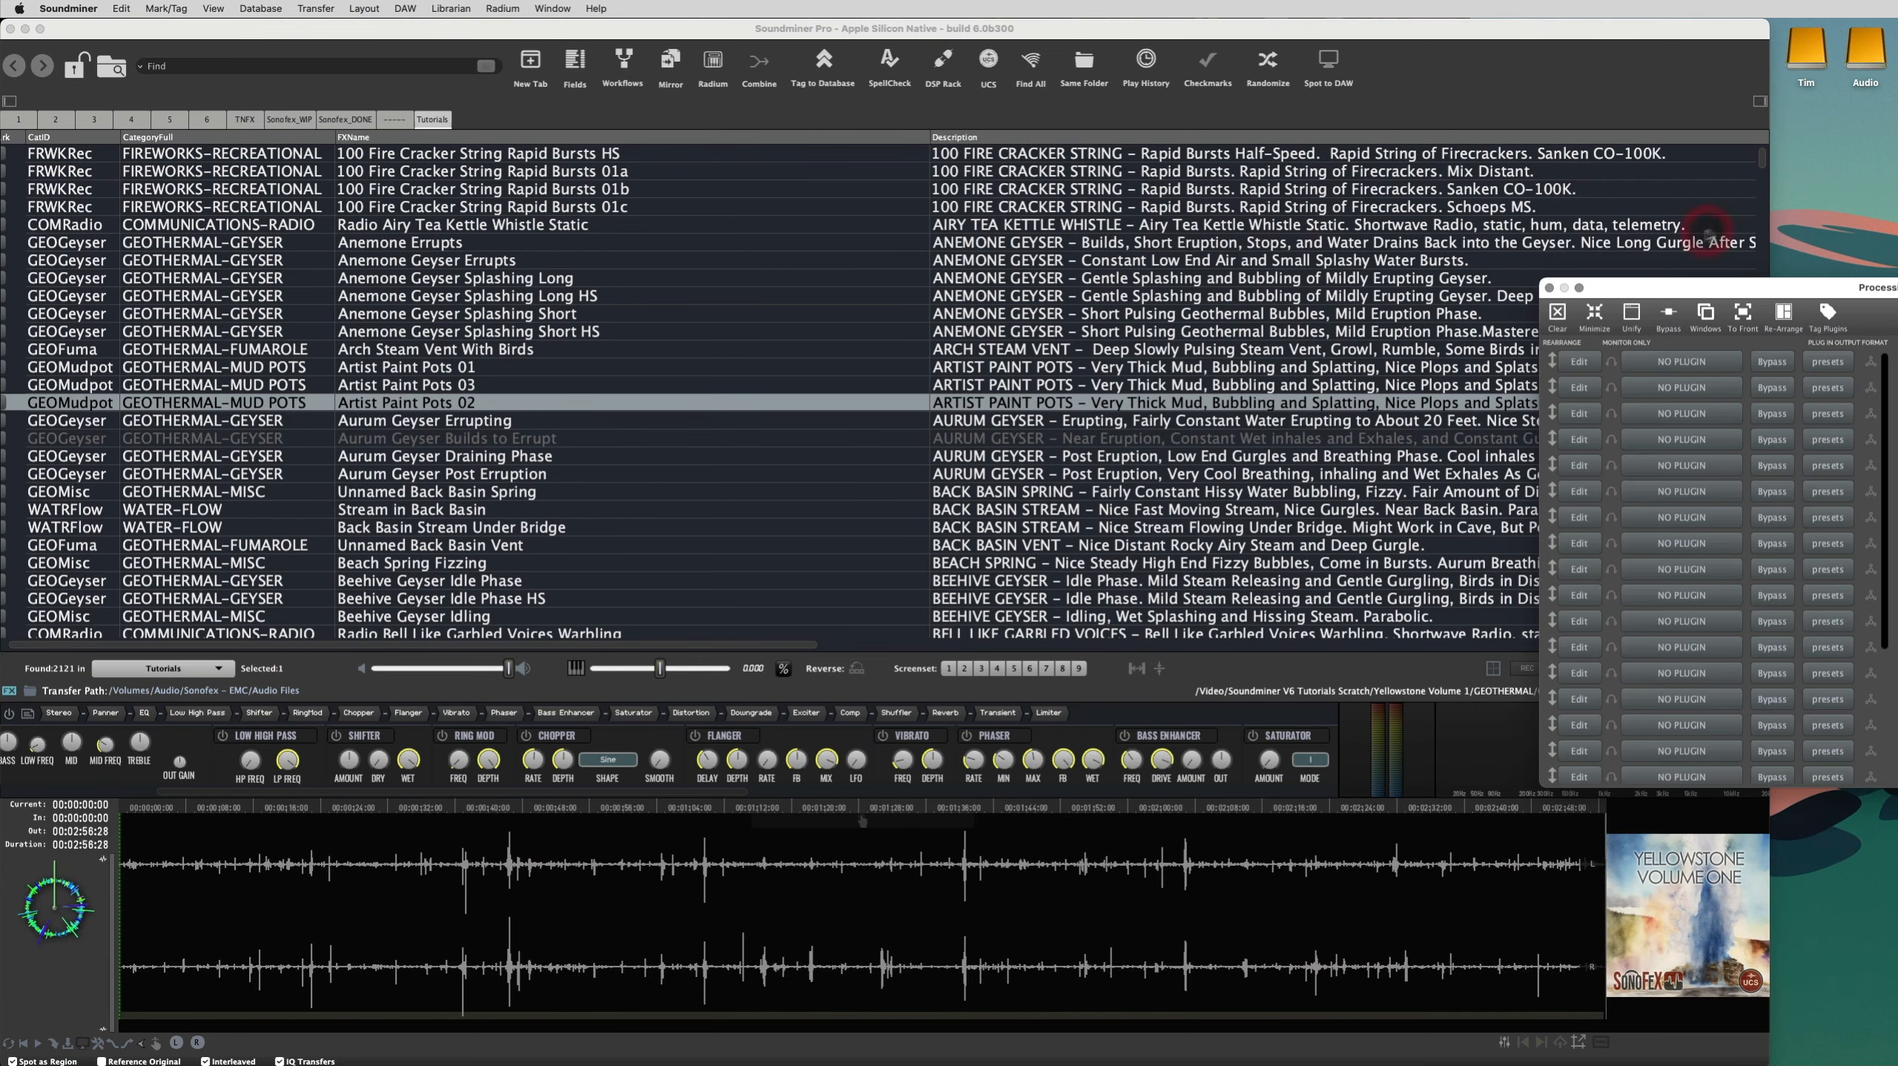
left_click_drag(1707, 298, 857, 299)
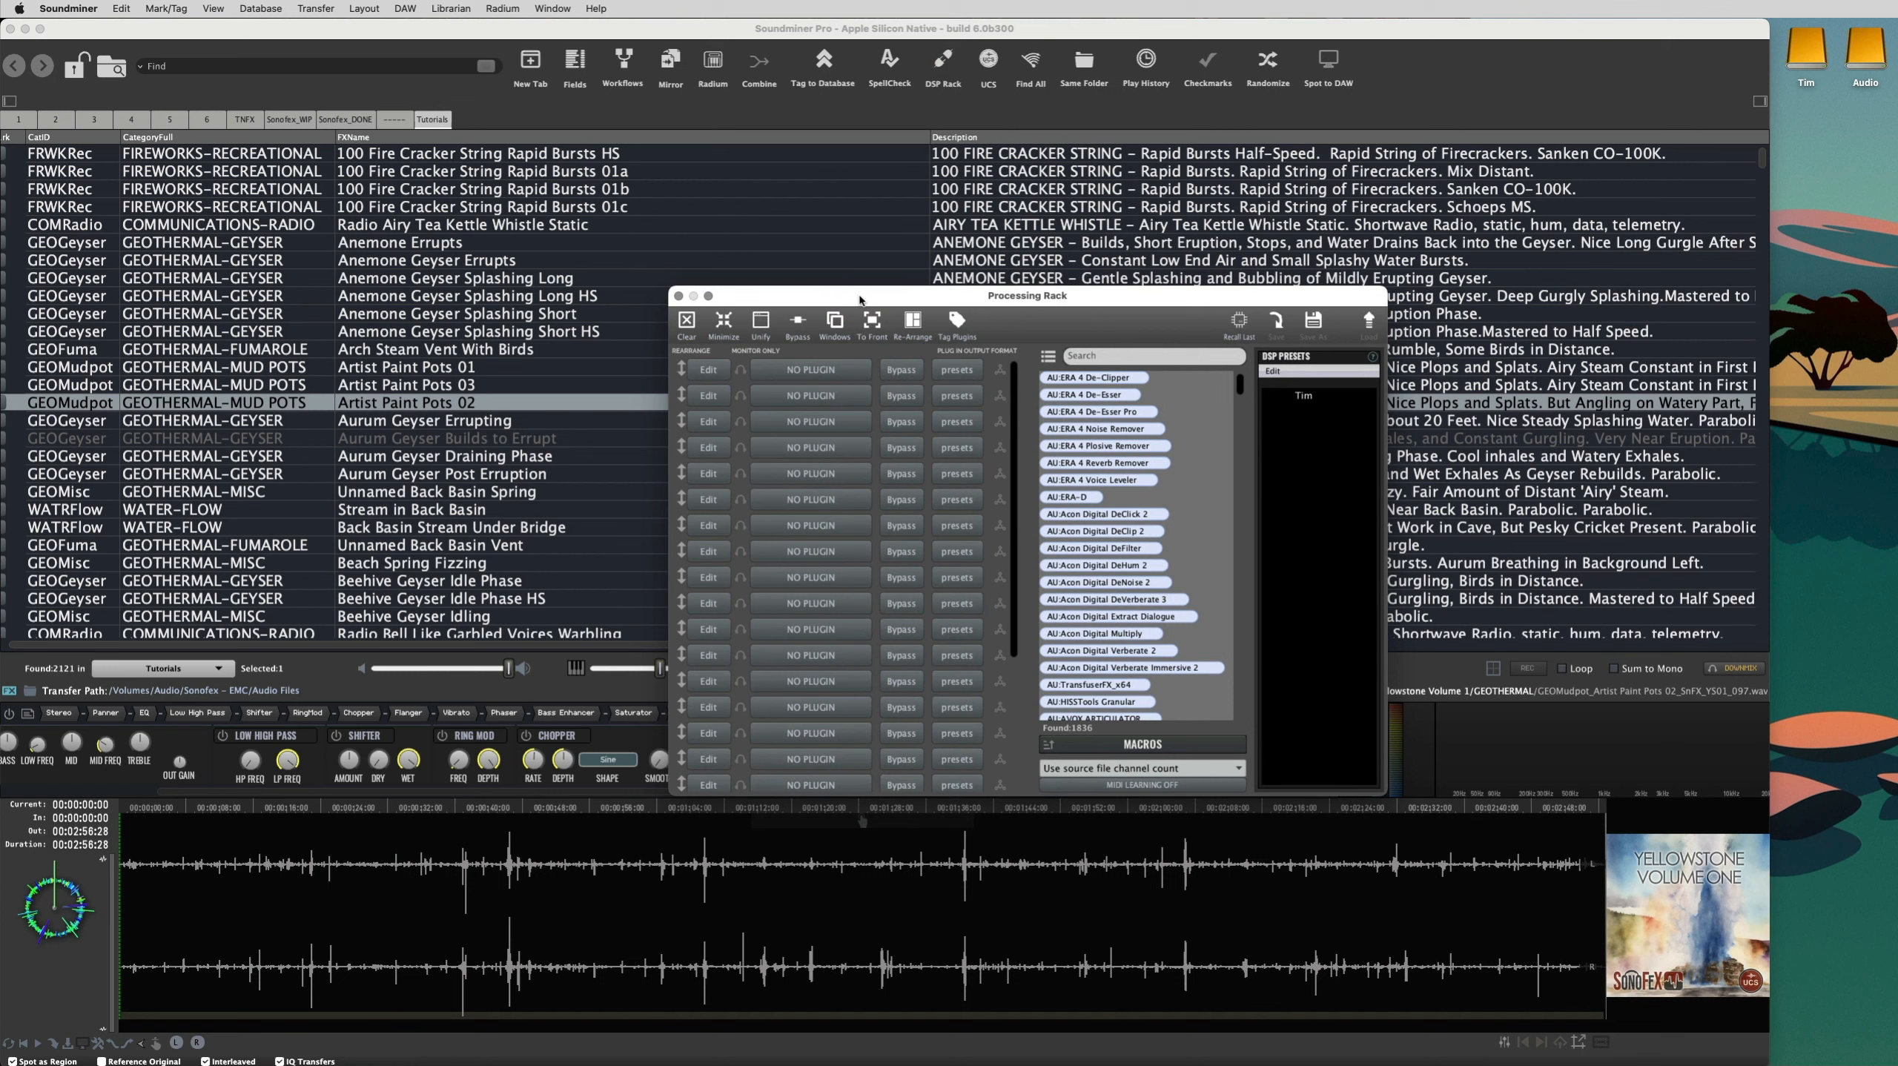
left_click(811, 369)
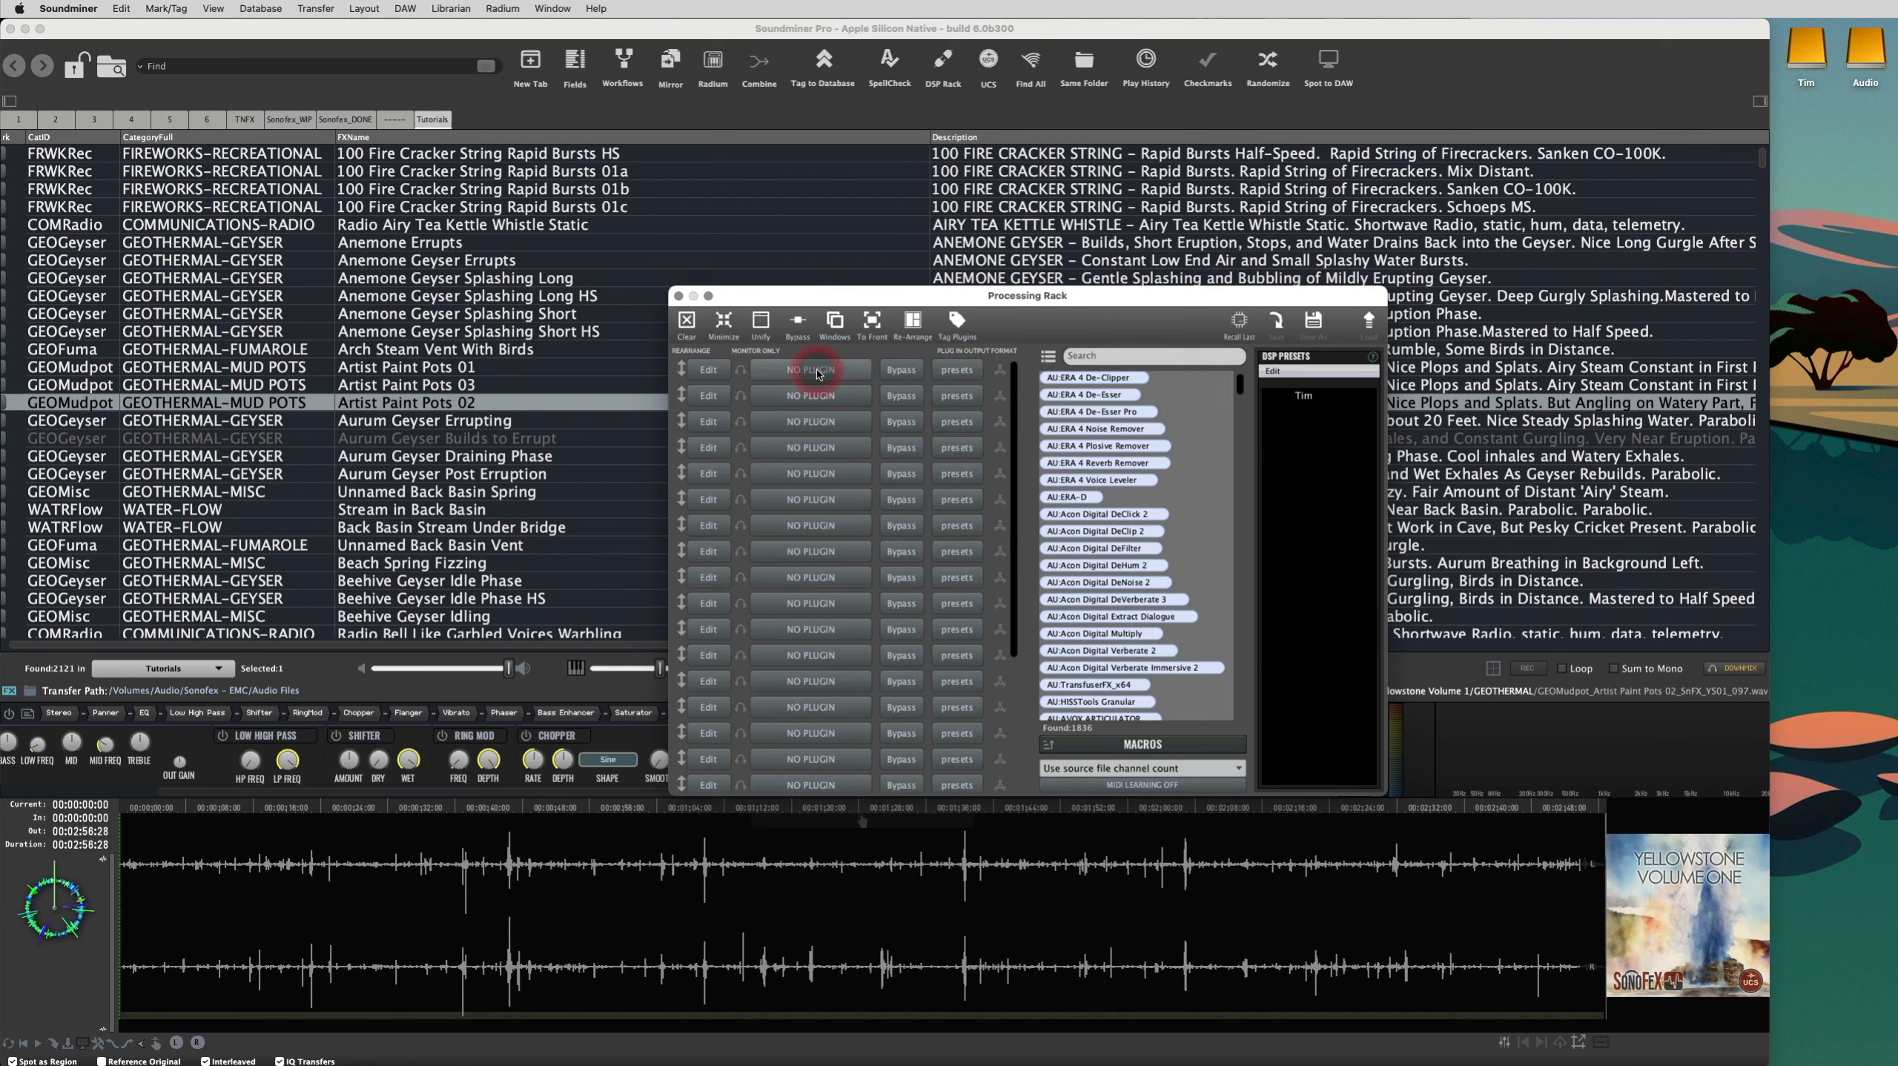
mouse_move(858, 416)
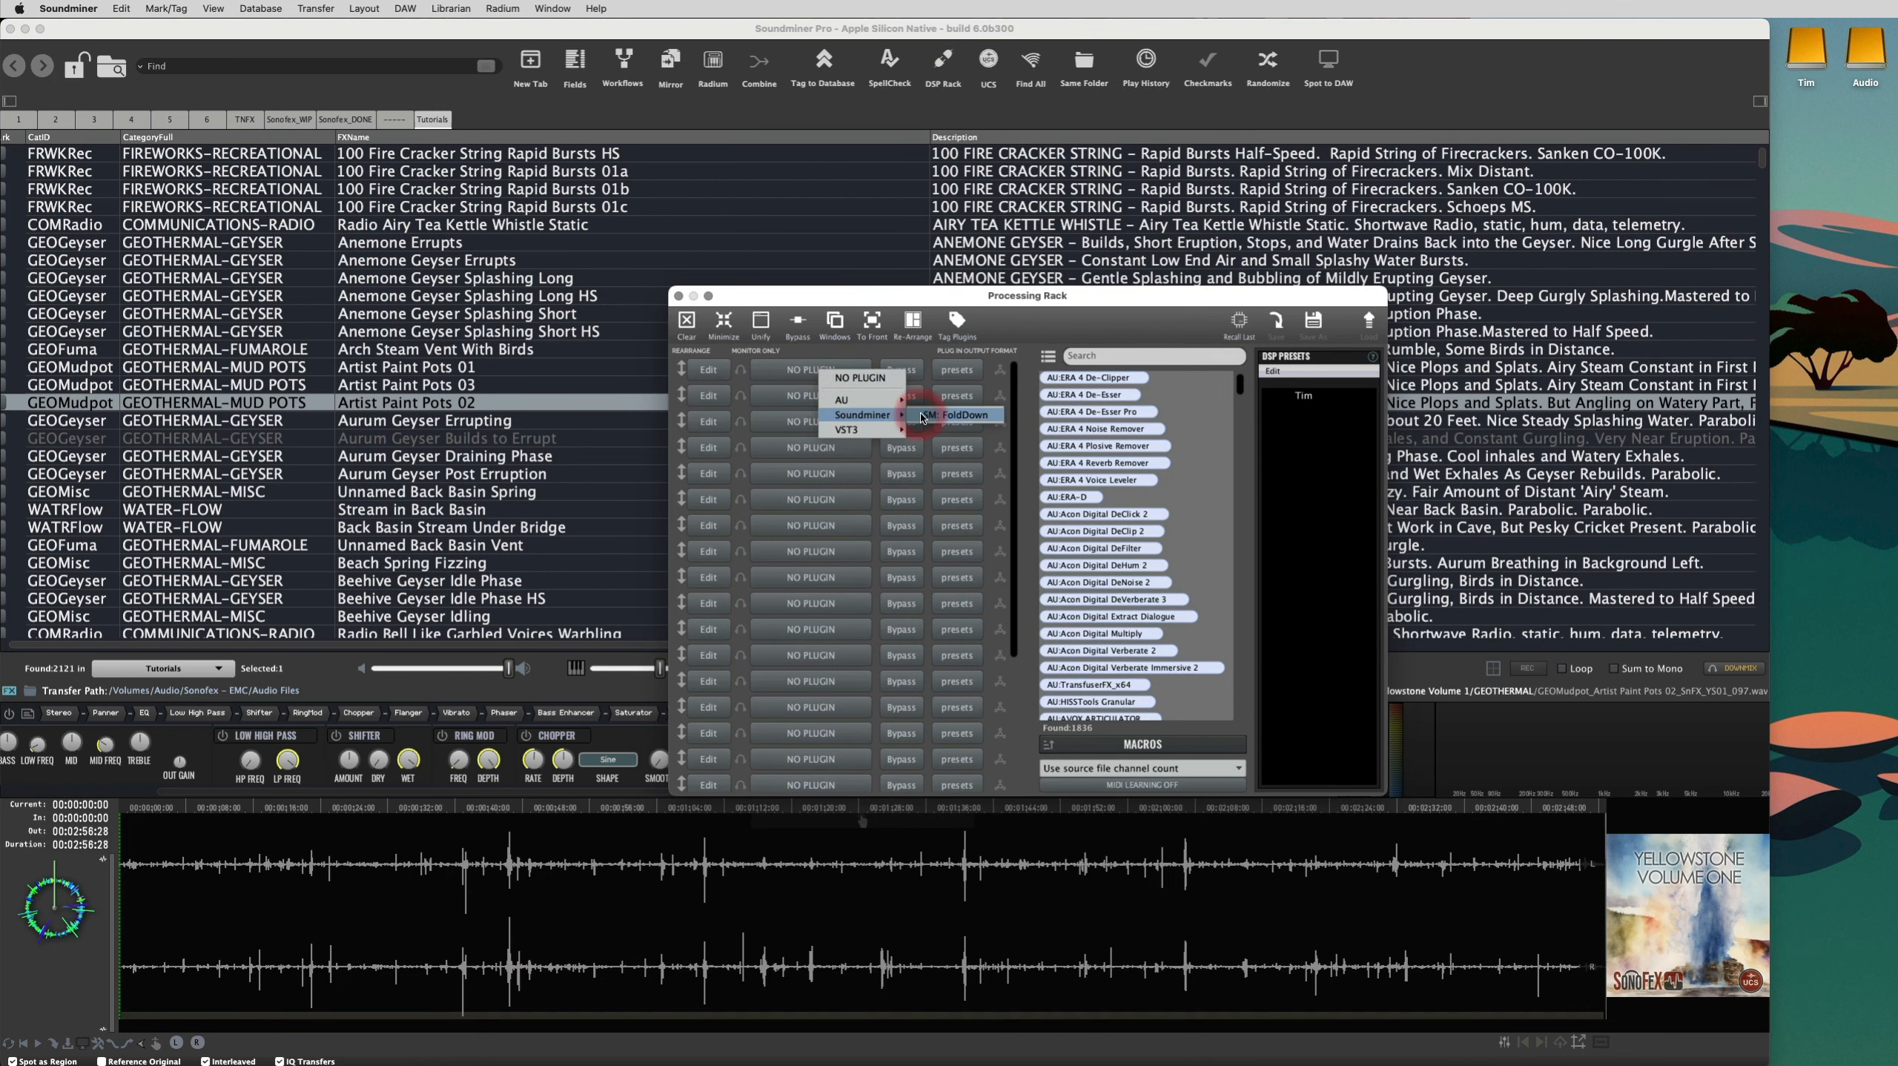
left_click(923, 415)
left_click_drag(1822, 421, 801, 391)
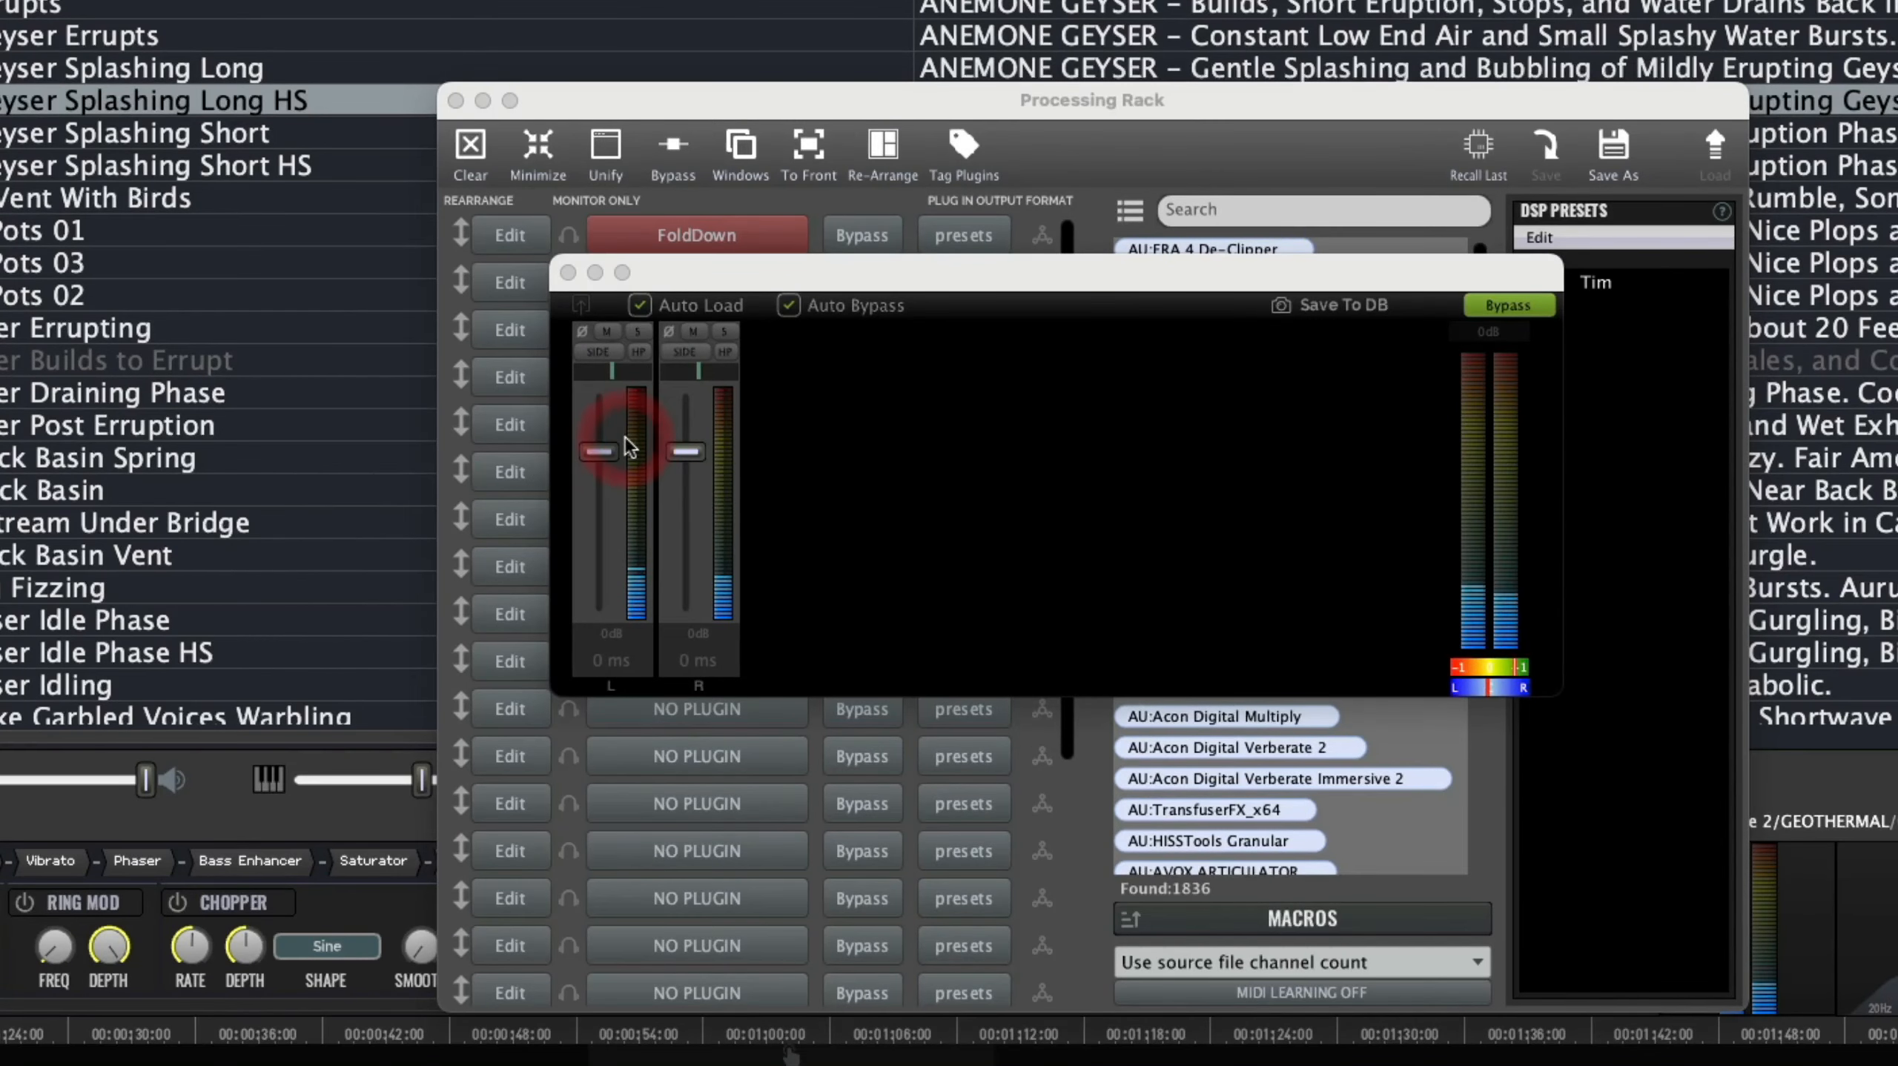
Pan FoldDown's channels to L19 and R17 and lower their levels to -3 dB and -14 dB
left_click(588, 374)
left_click_drag(583, 370, 707, 374)
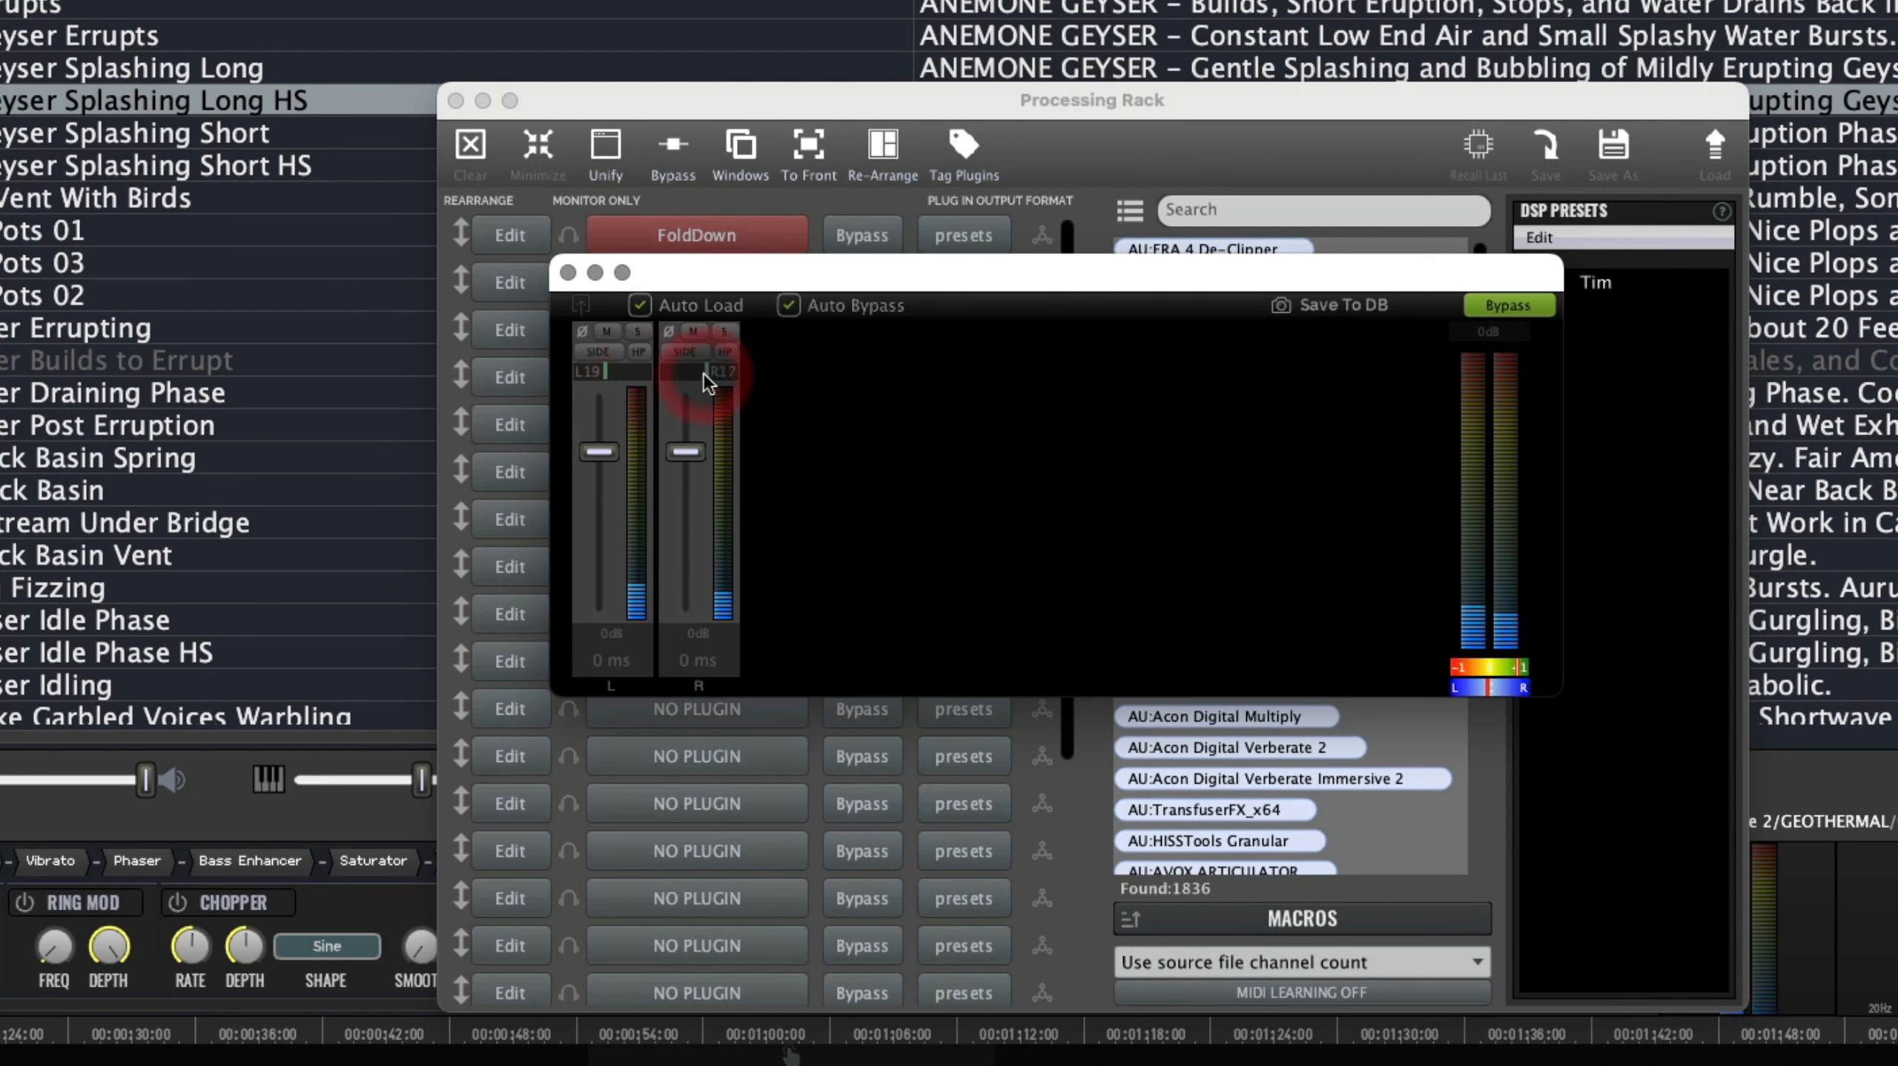
mouse_move(598, 453)
left_mouse_down()
mouse_move(598, 493)
mouse_move(687, 529)
mouse_move(598, 471)
left_mouse_up()
Try the phase invert, HP and SIDE switches on FoldDown's left and right channels and switch them back off
left_click(585, 334)
left_click(672, 334)
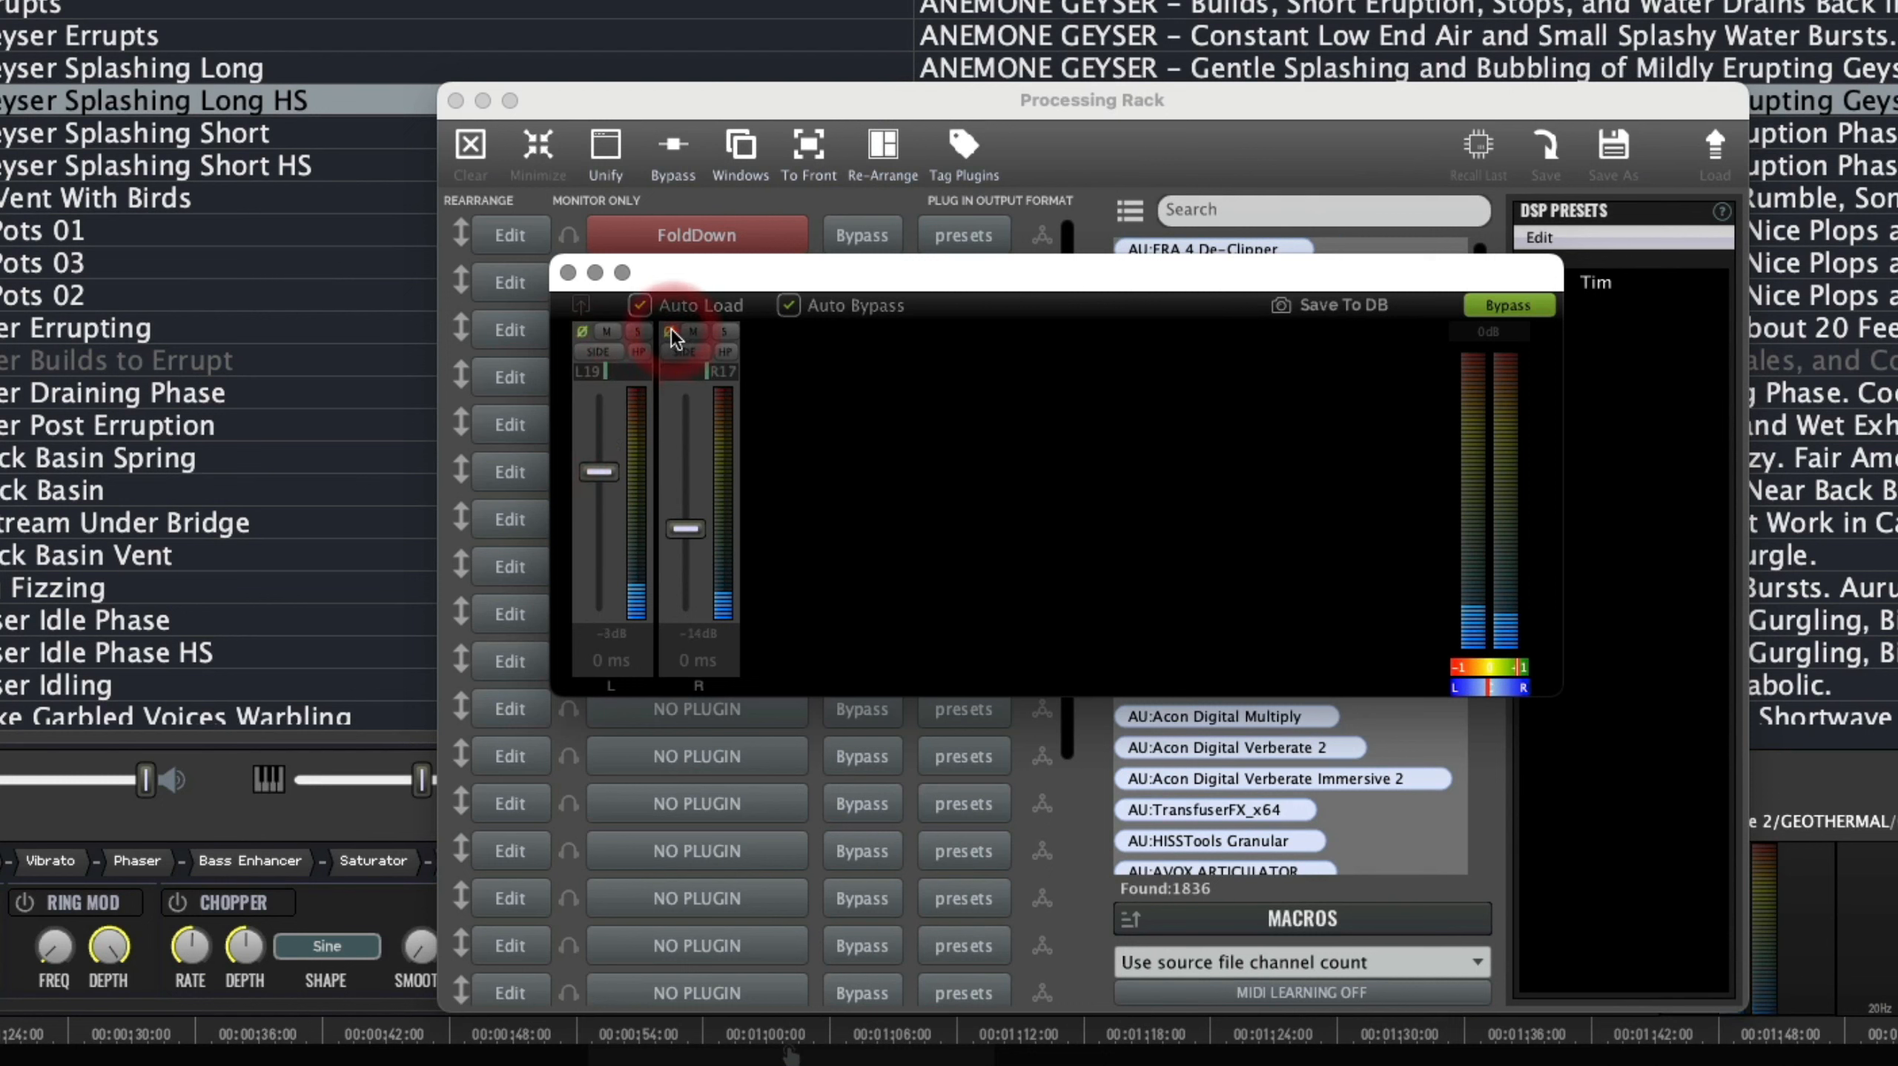
left_click(583, 331)
left_click(638, 352)
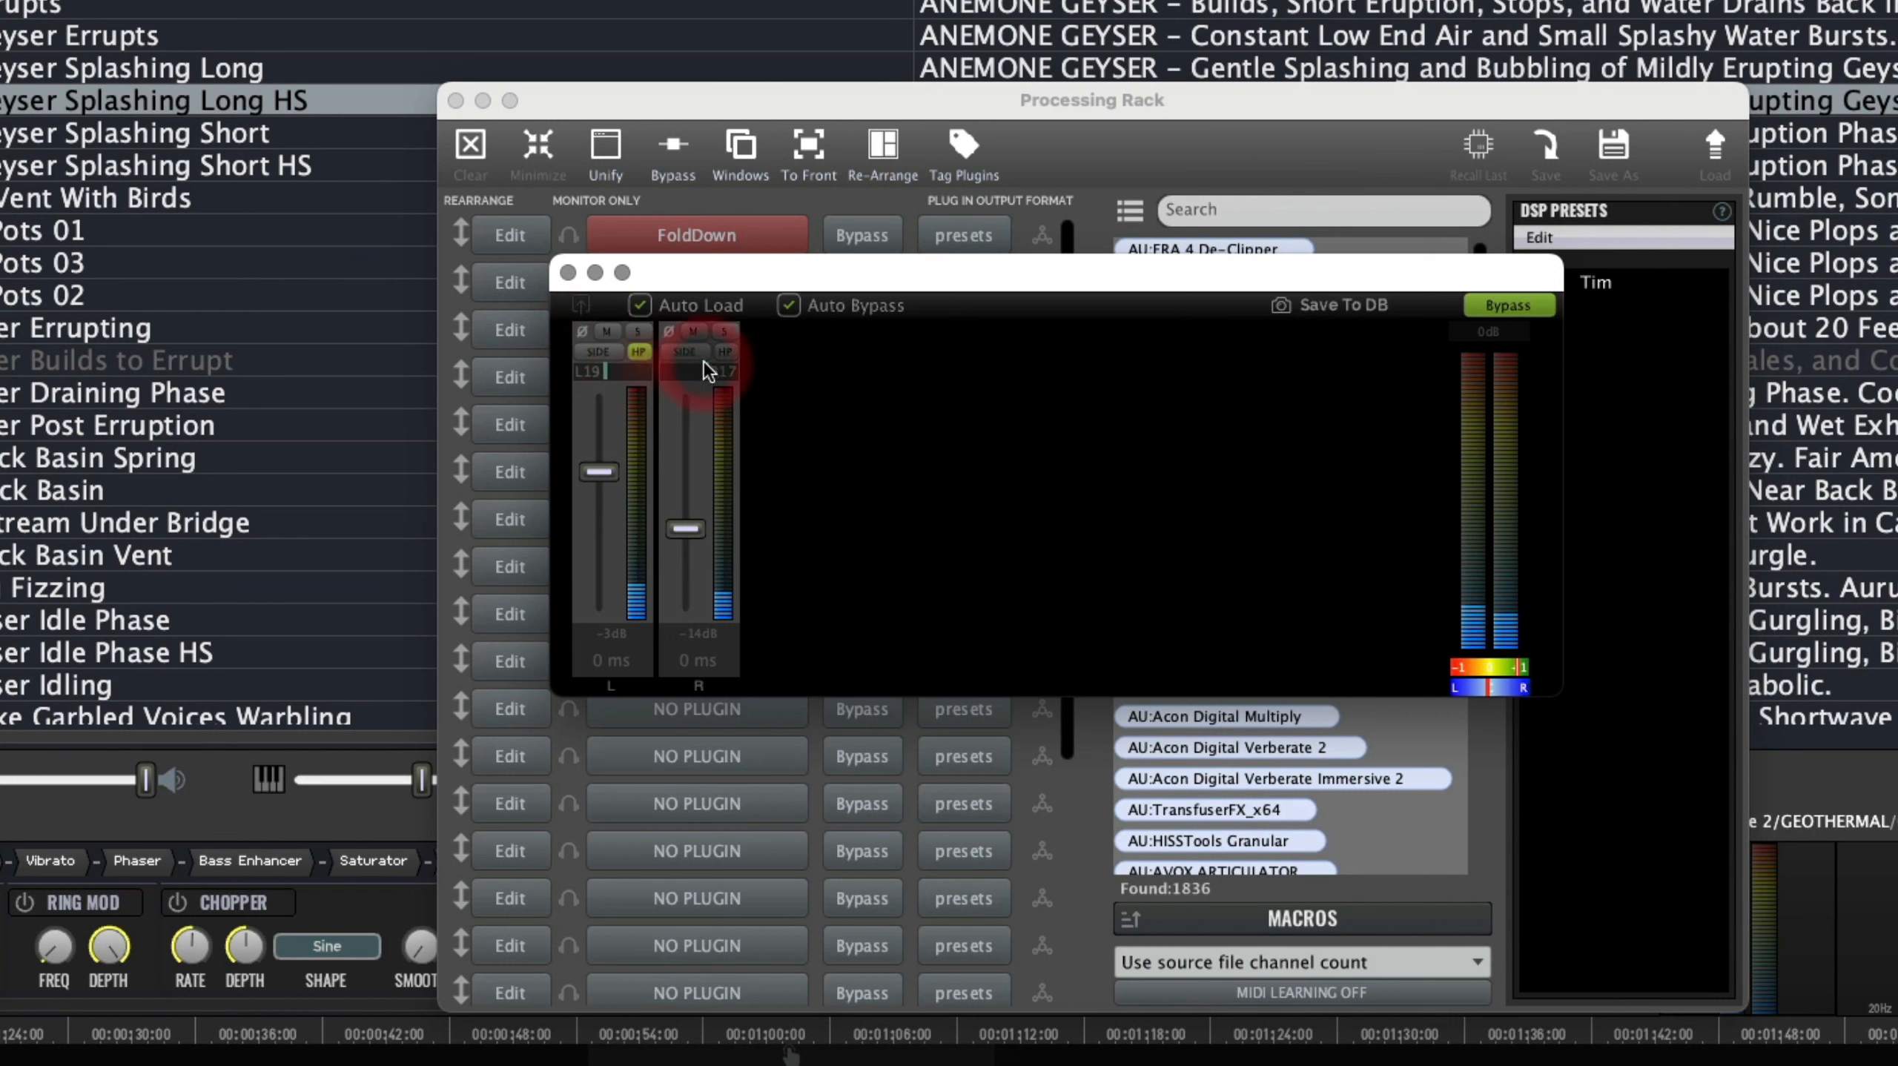
left_click(638, 355)
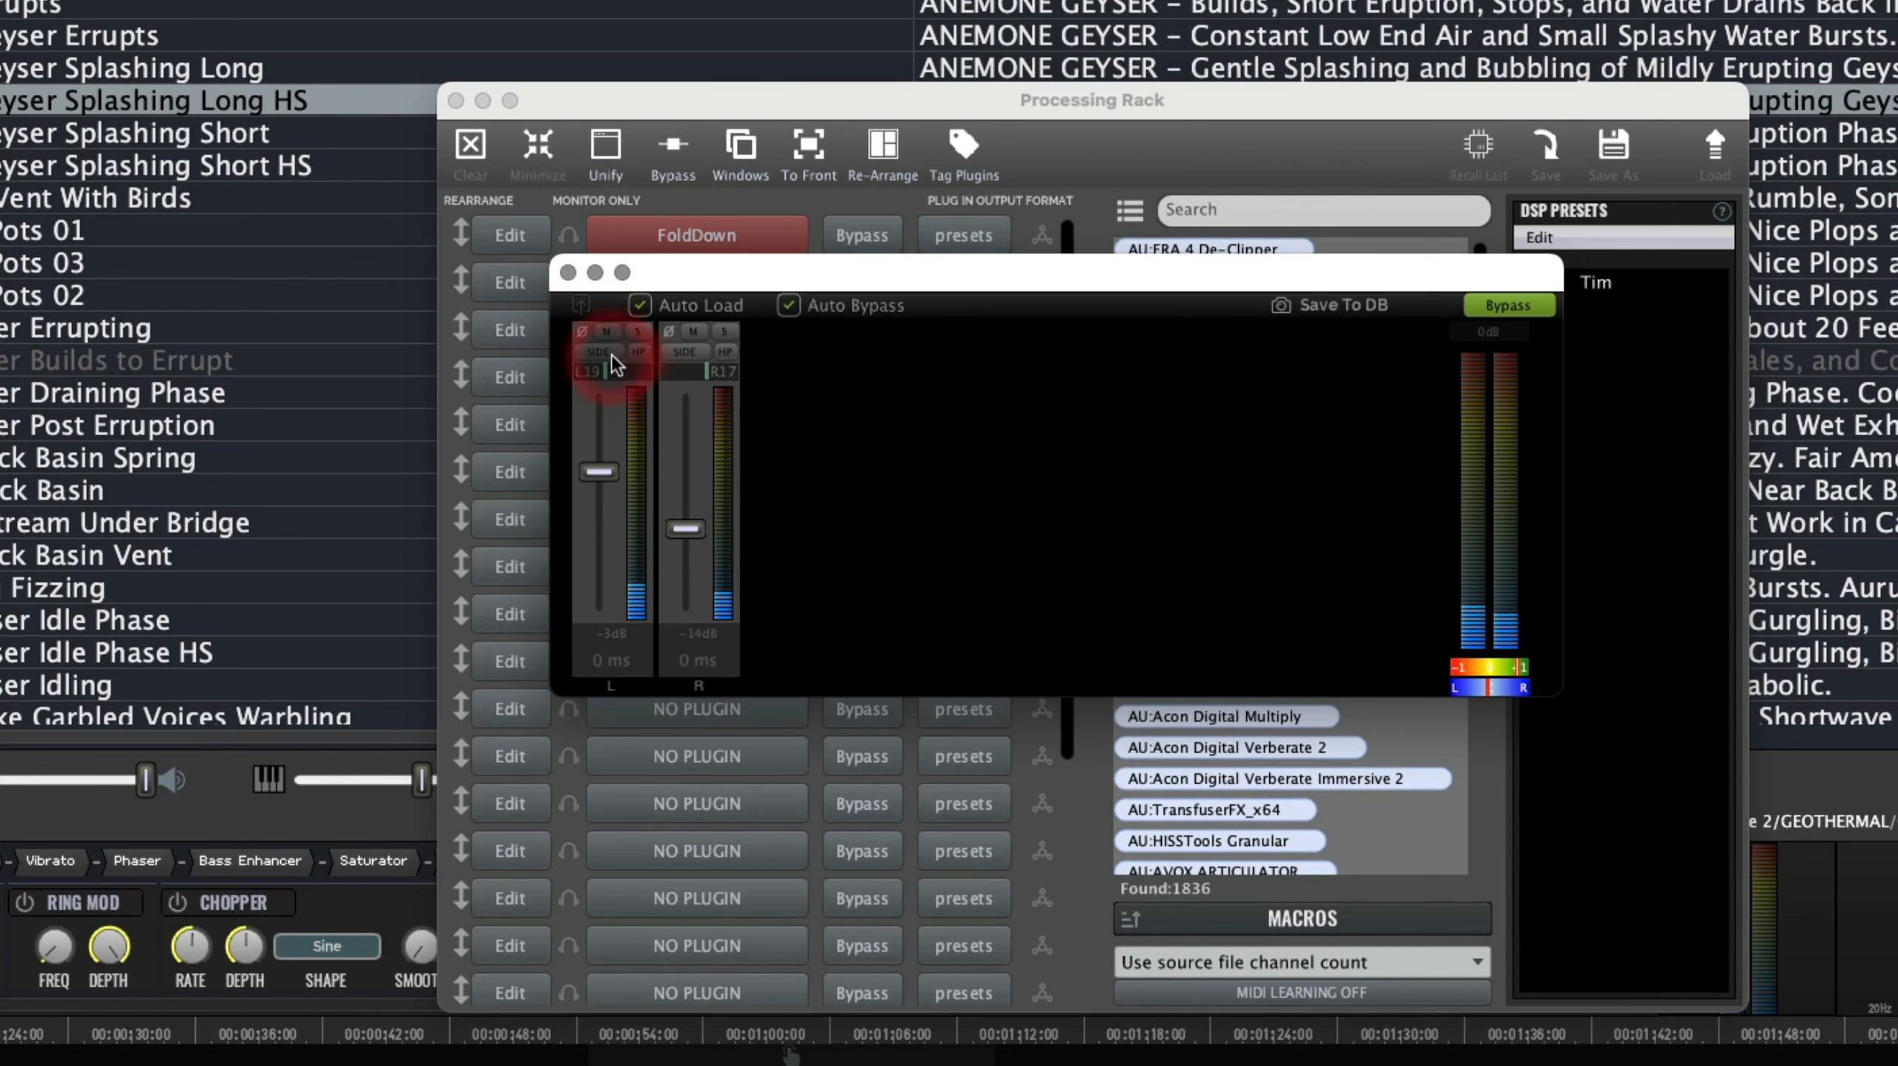
left_click(684, 352)
left_click(612, 353)
left_click(725, 352)
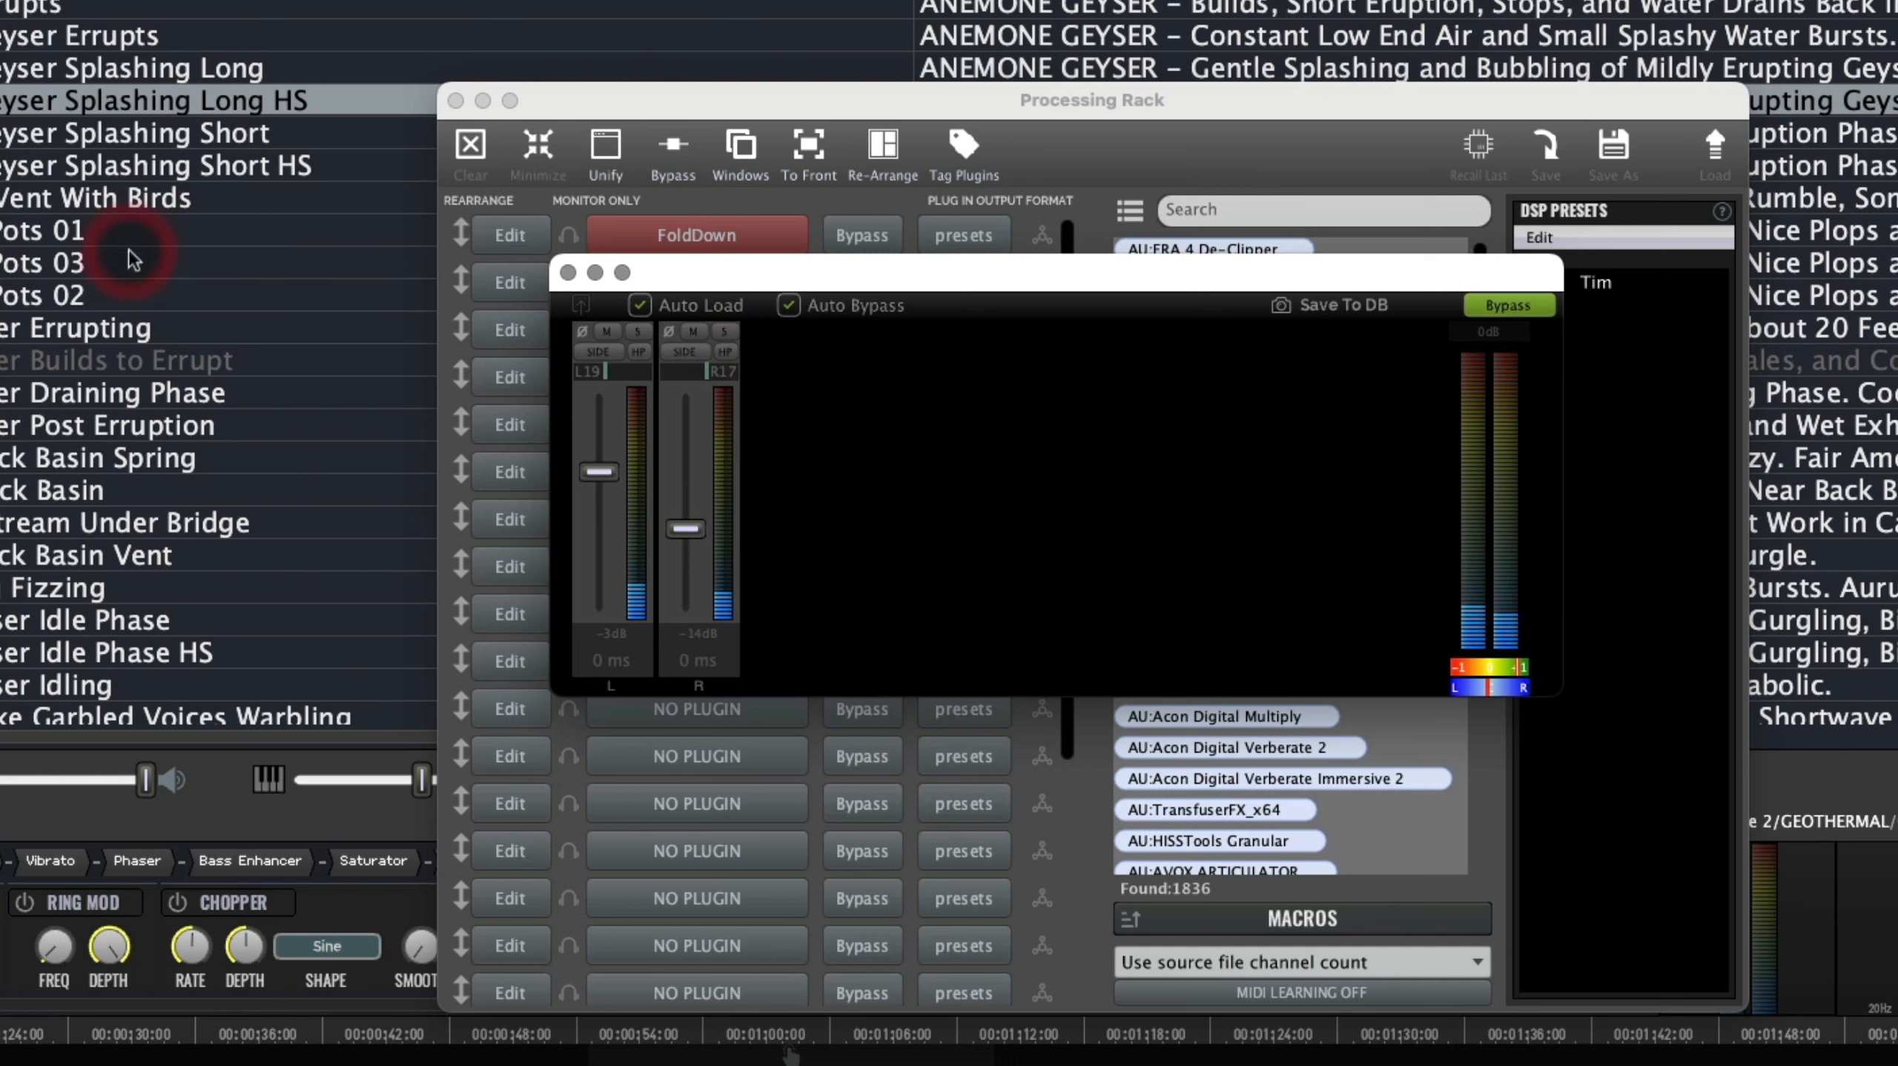
Select the Aurum Geyser Builds to Errupt record and close the FoldDown and Processing Rack windows
left_click(140, 360)
left_click(585, 318)
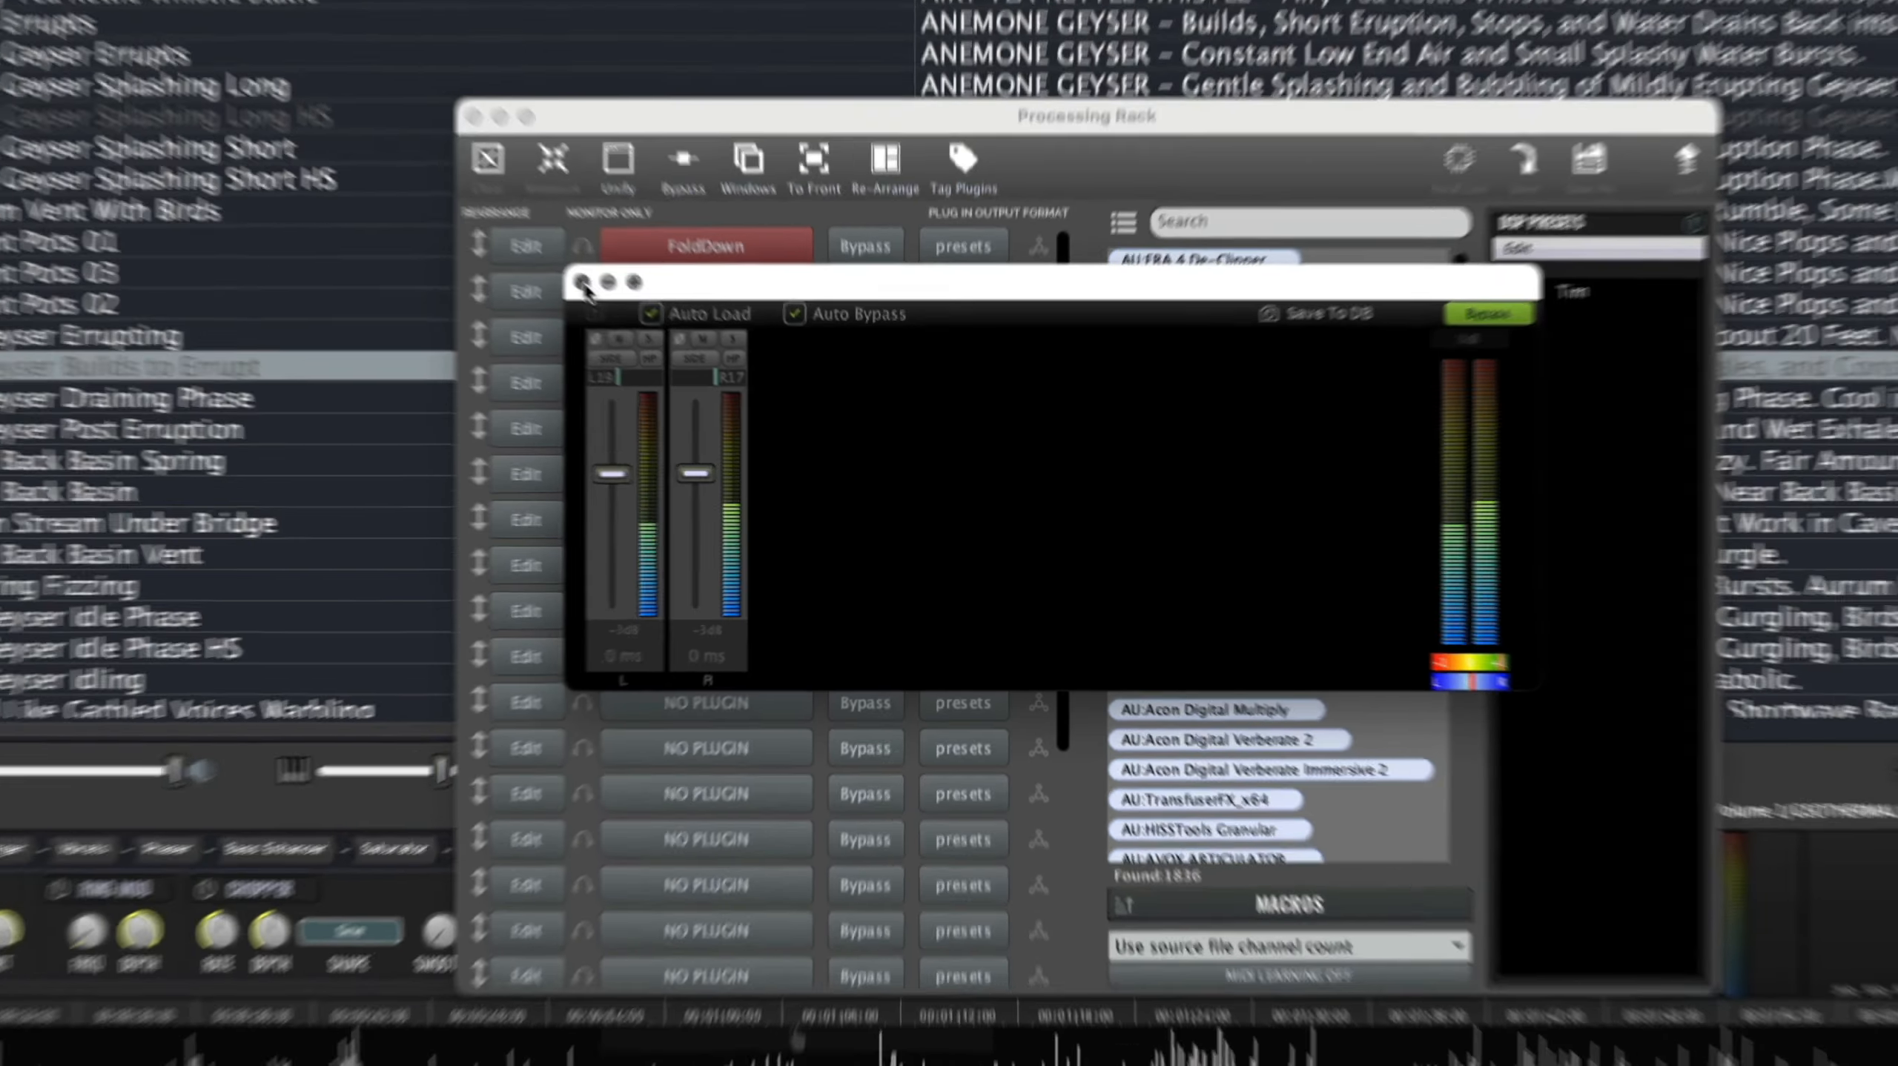
left_click(569, 274)
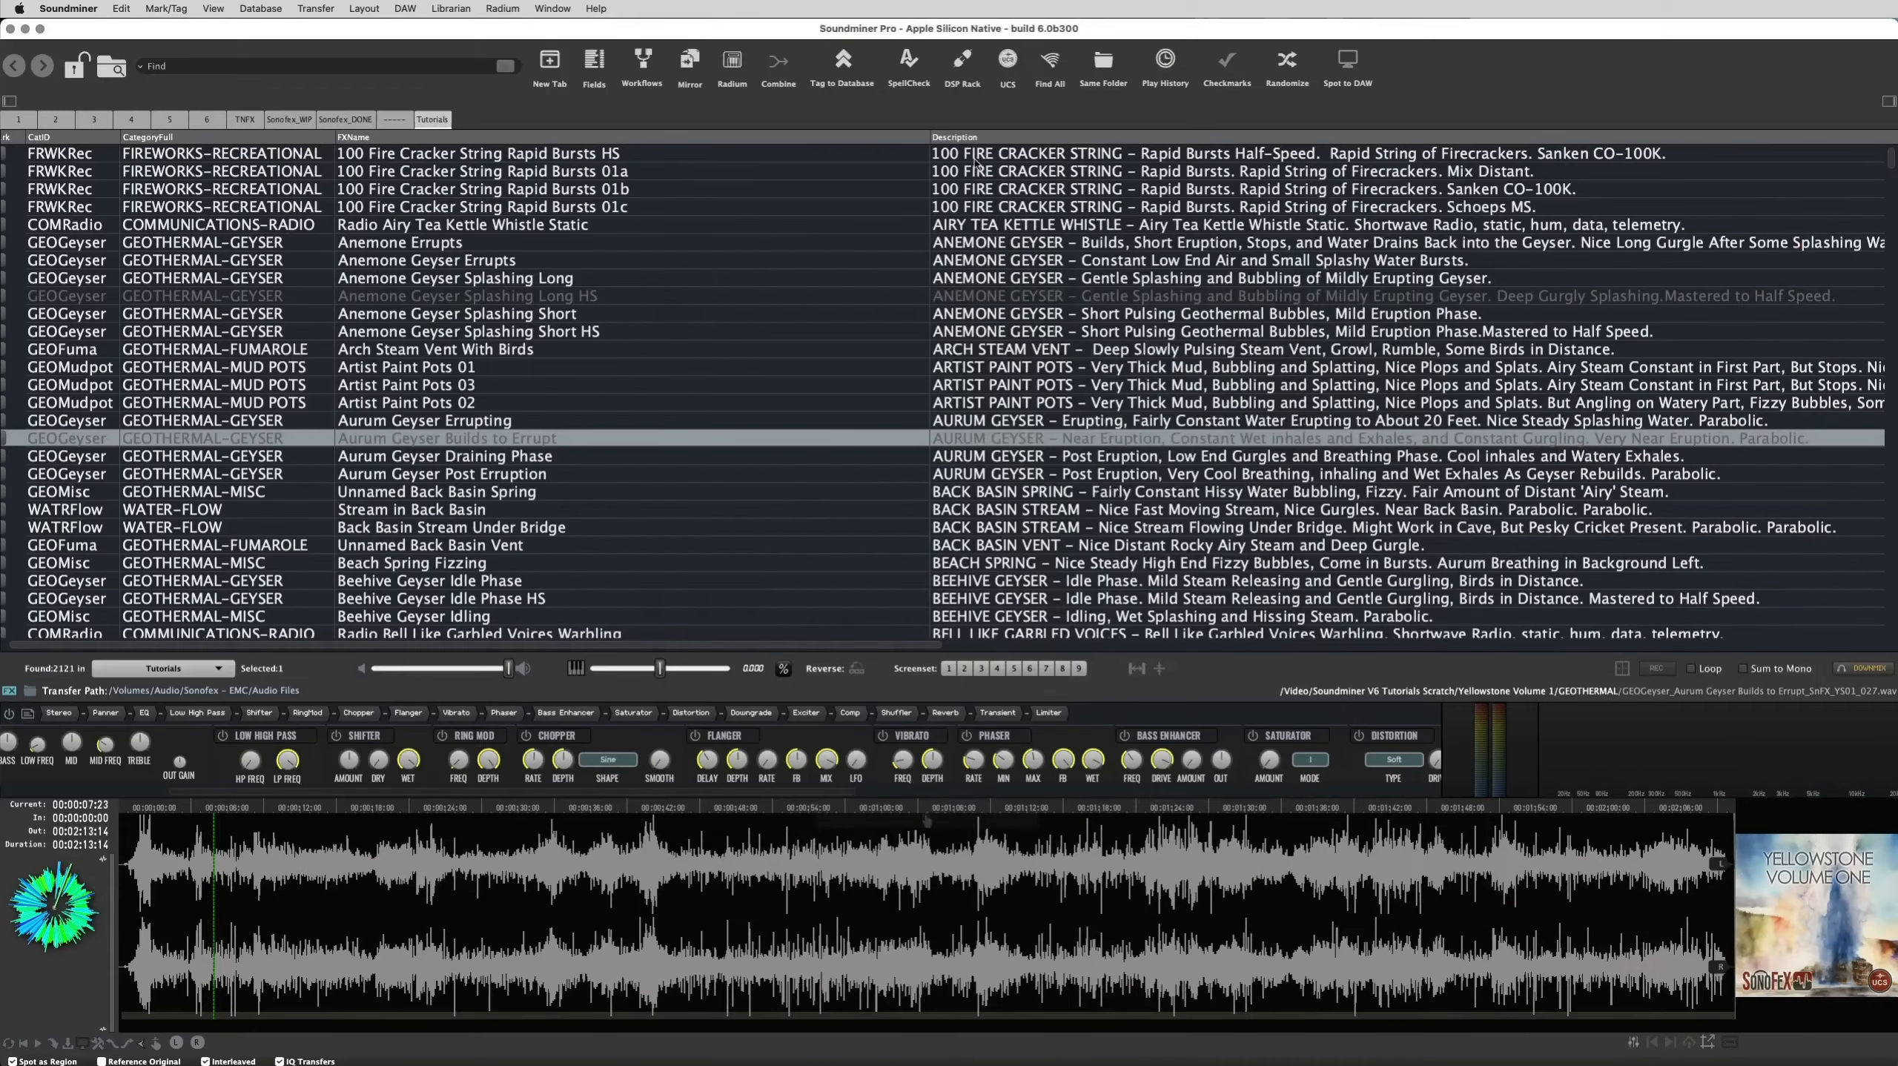
Open the Colours page of Application Preferences and examine the colour settings available for each part of the interface
key("super+comma")
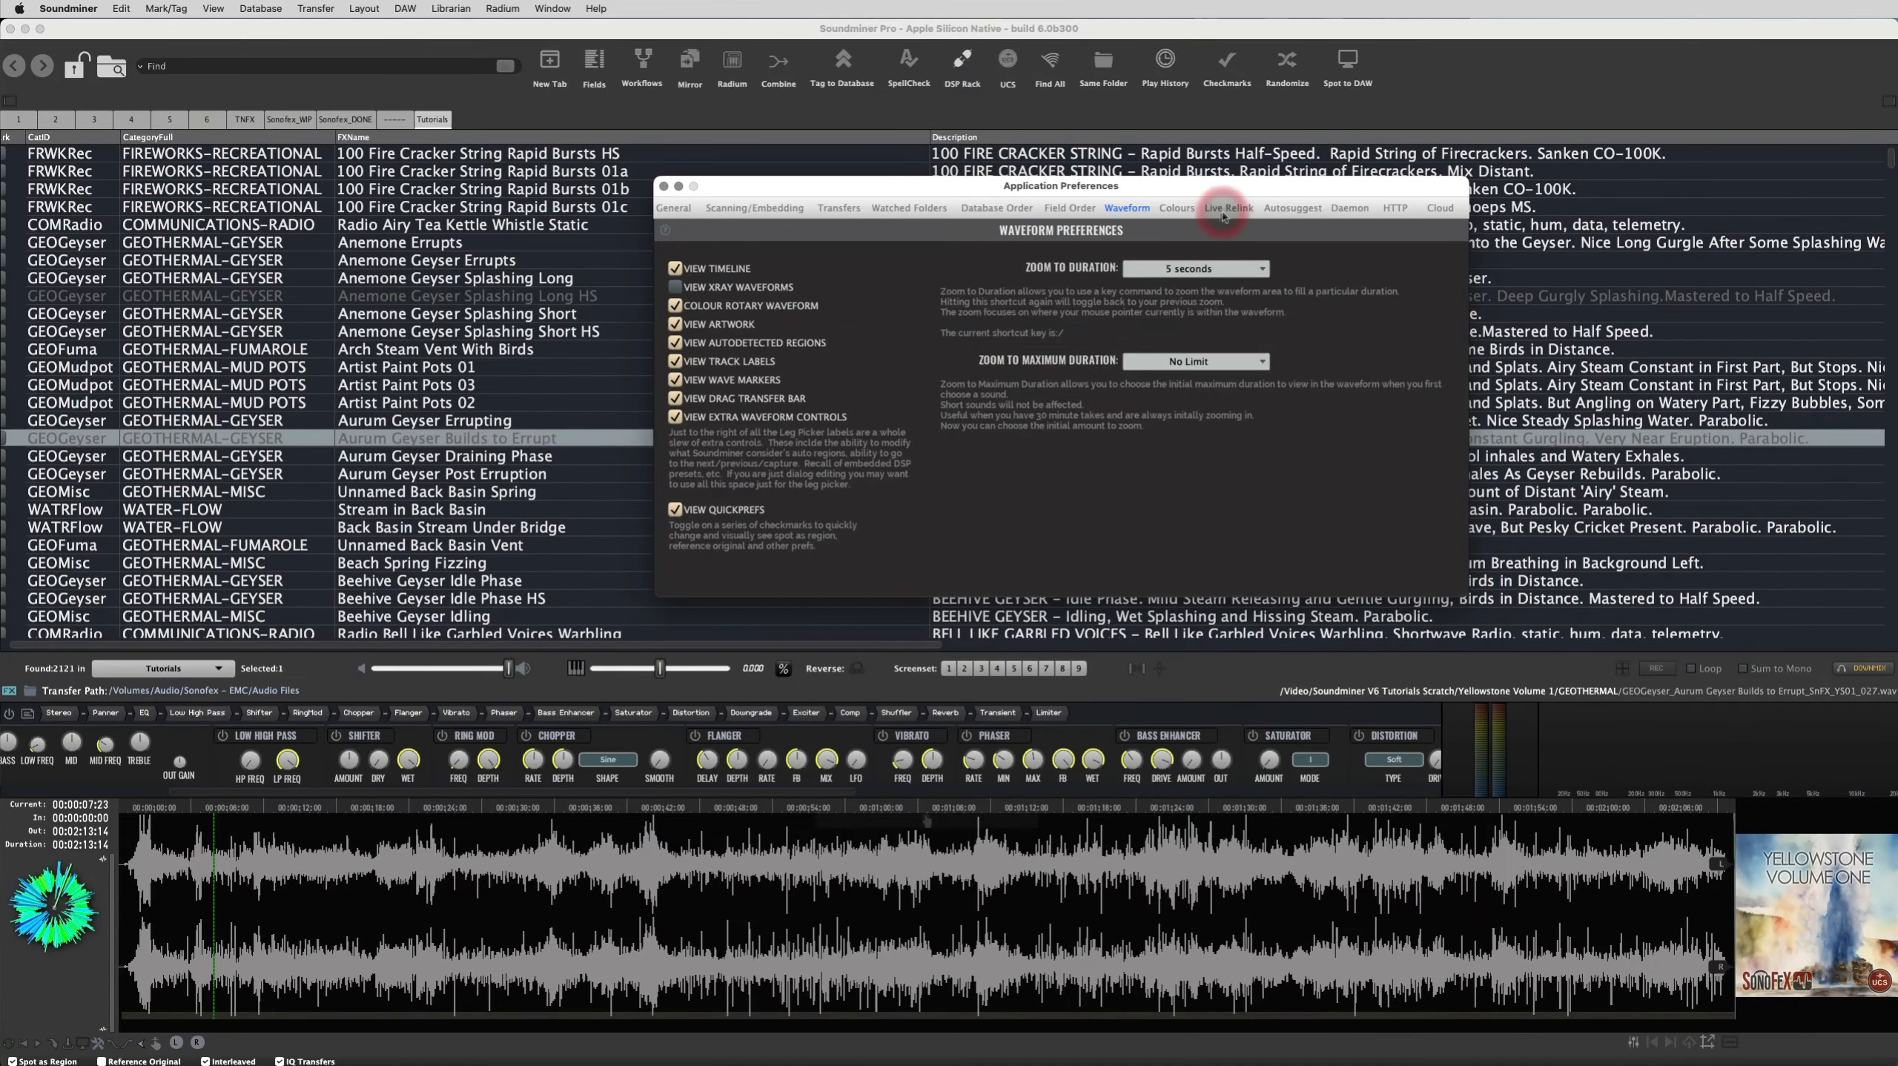
left_click(1193, 209)
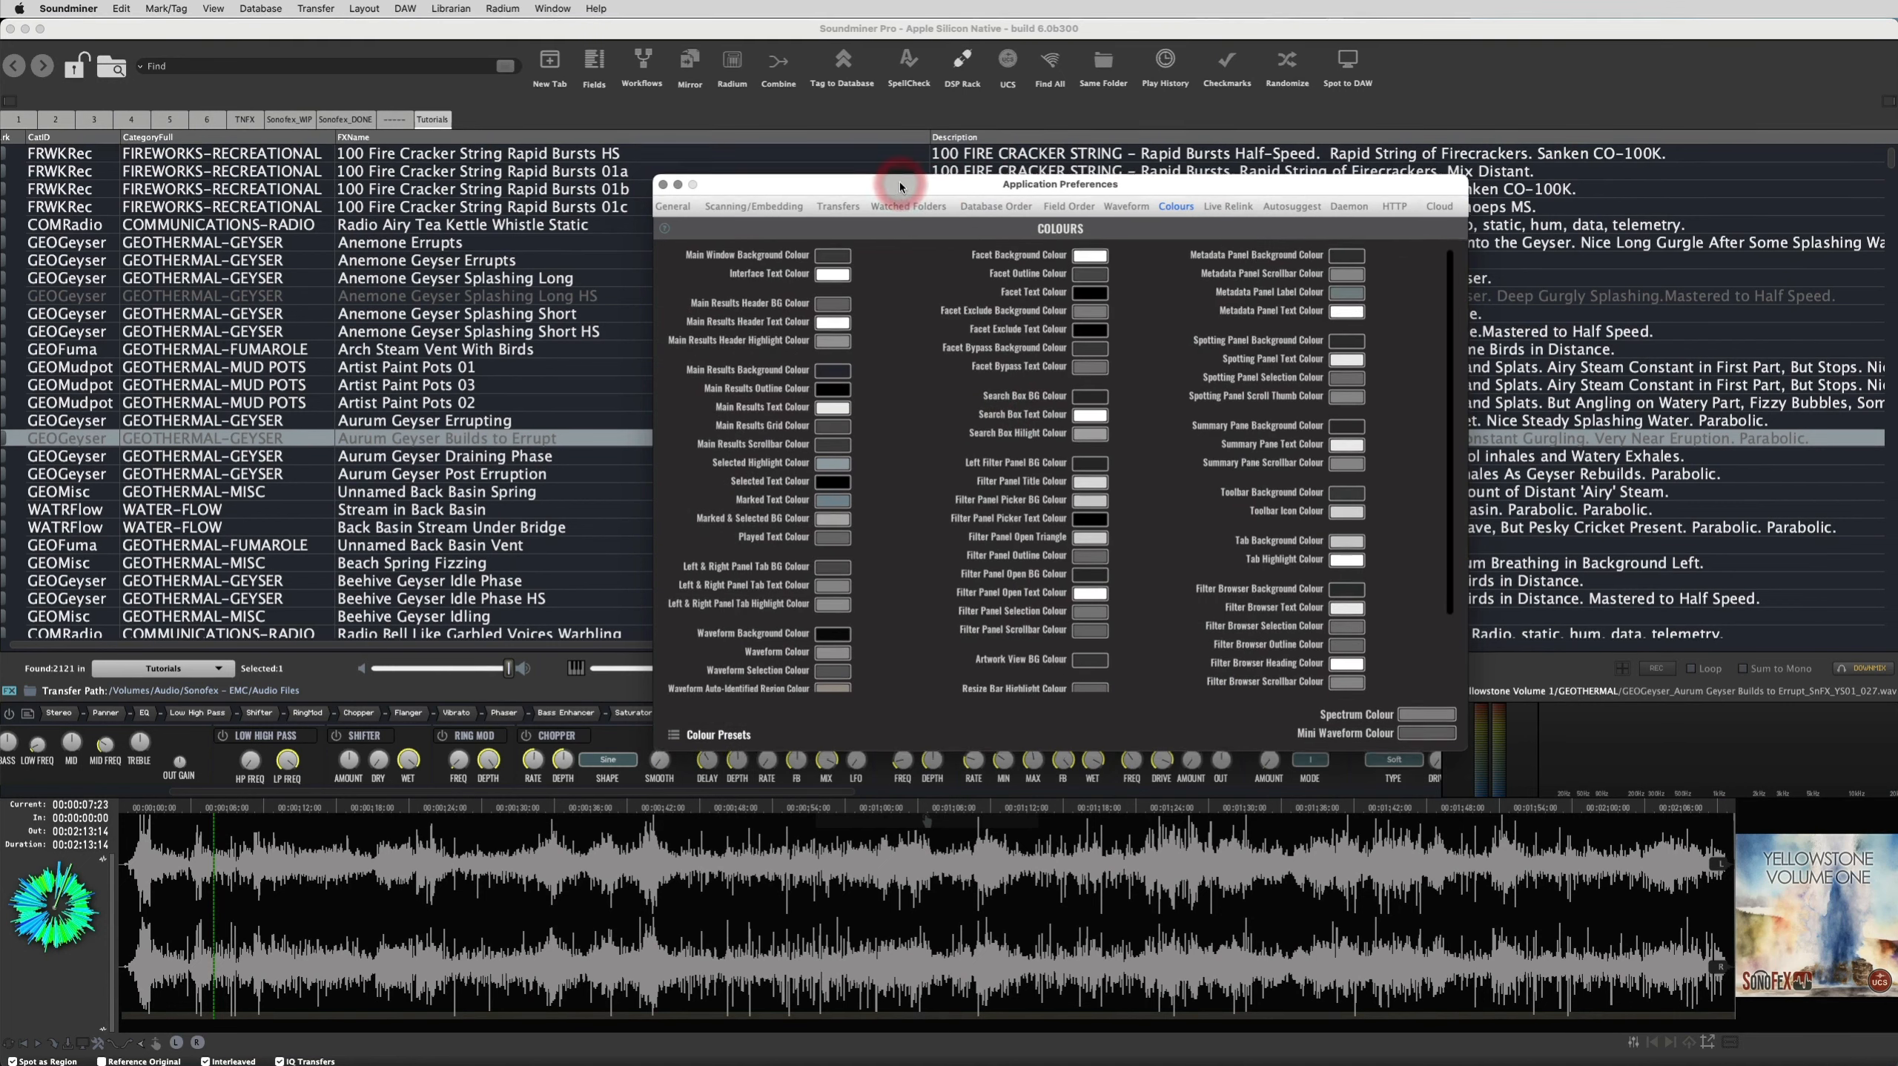
left_click_drag(903, 187, 844, 166)
scroll(888, 339, "down", 3)
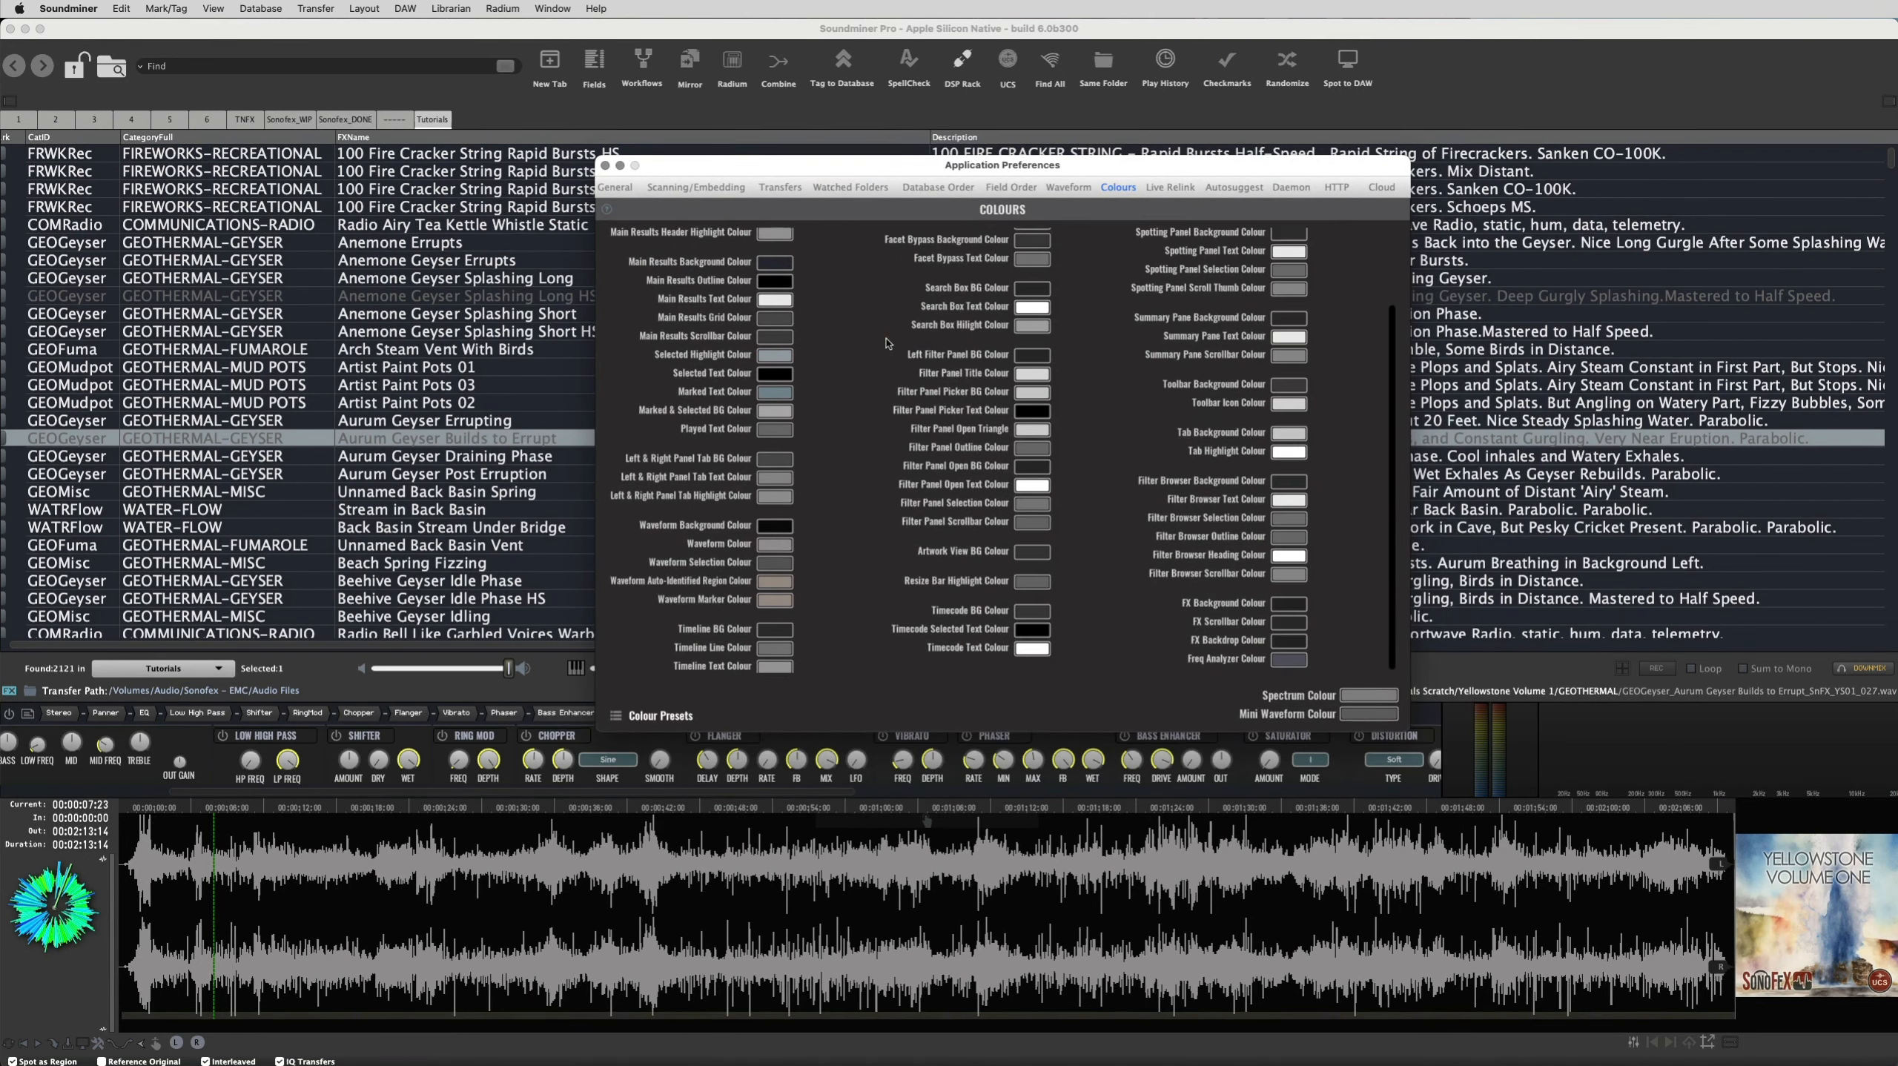
scroll(886, 343, "up", 3)
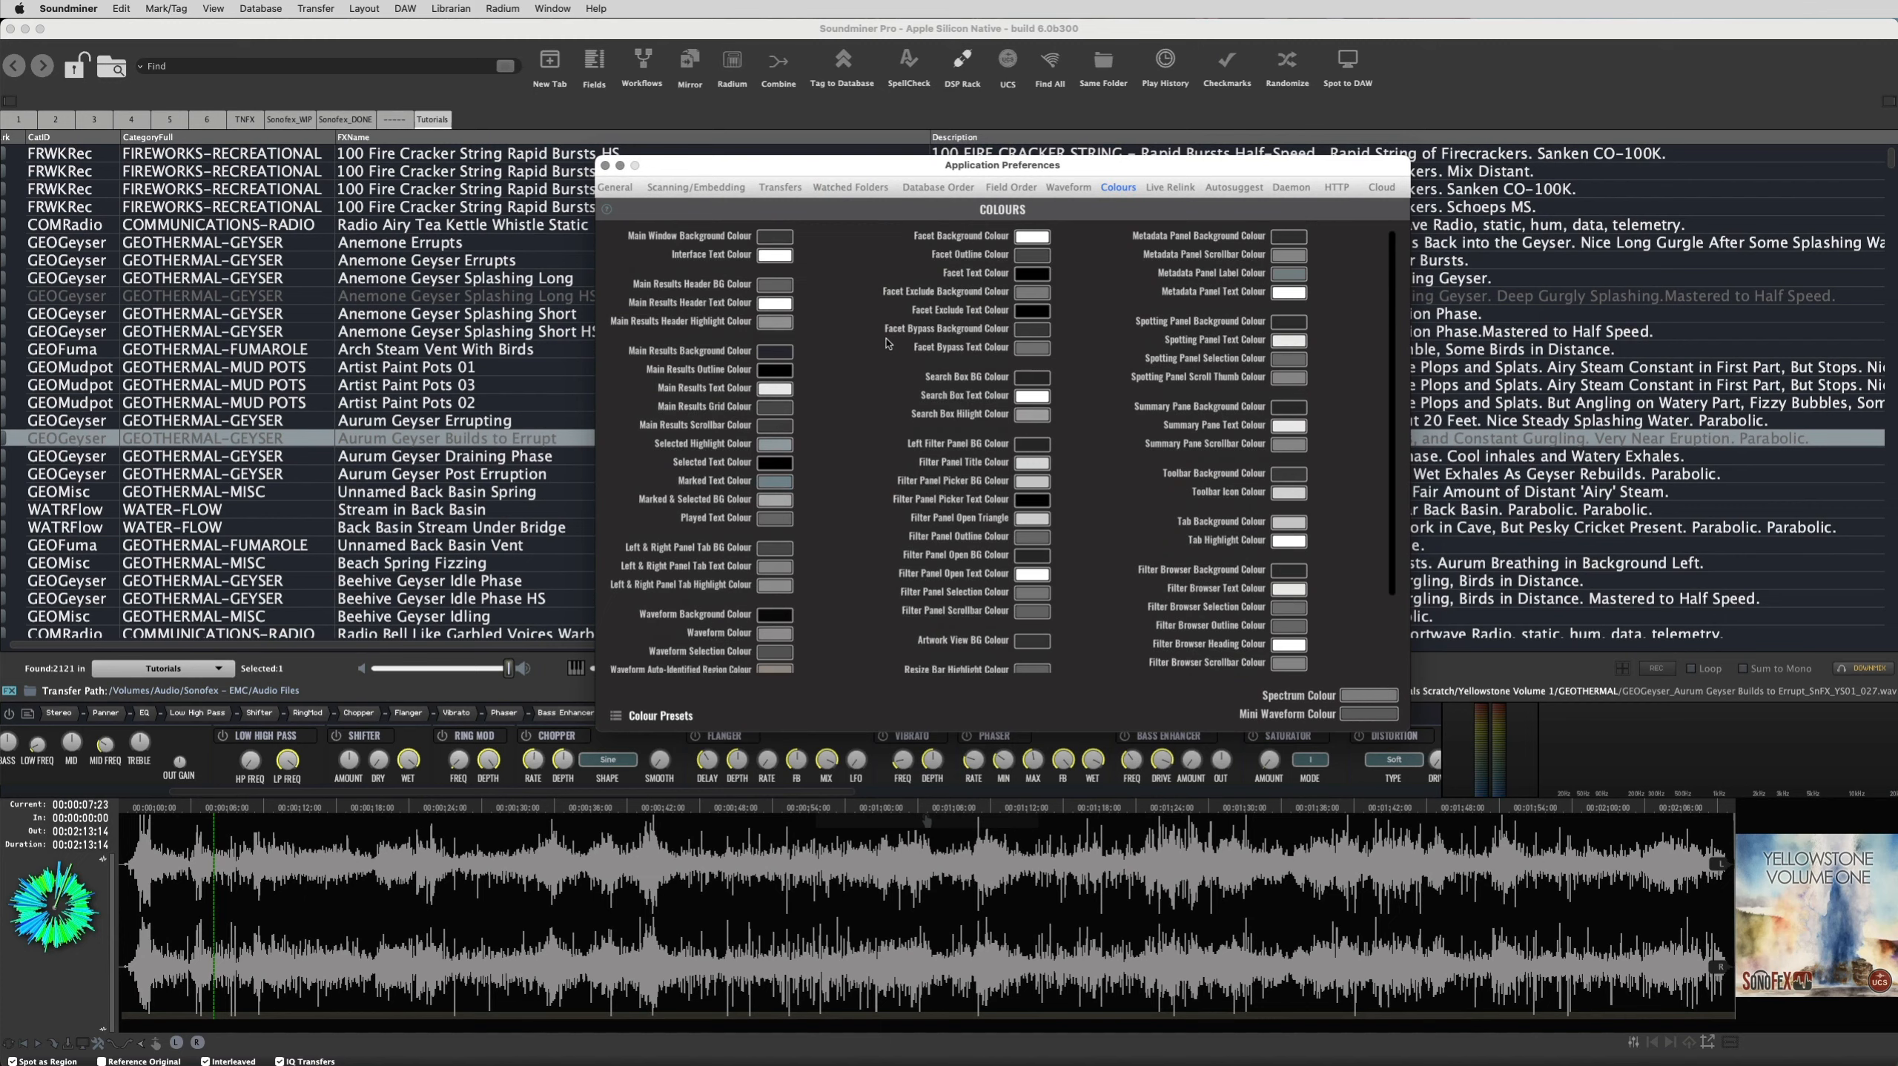
scroll(887, 343, "down", 3)
scroll(887, 342, "up", 3)
scroll(864, 281, "down", 3)
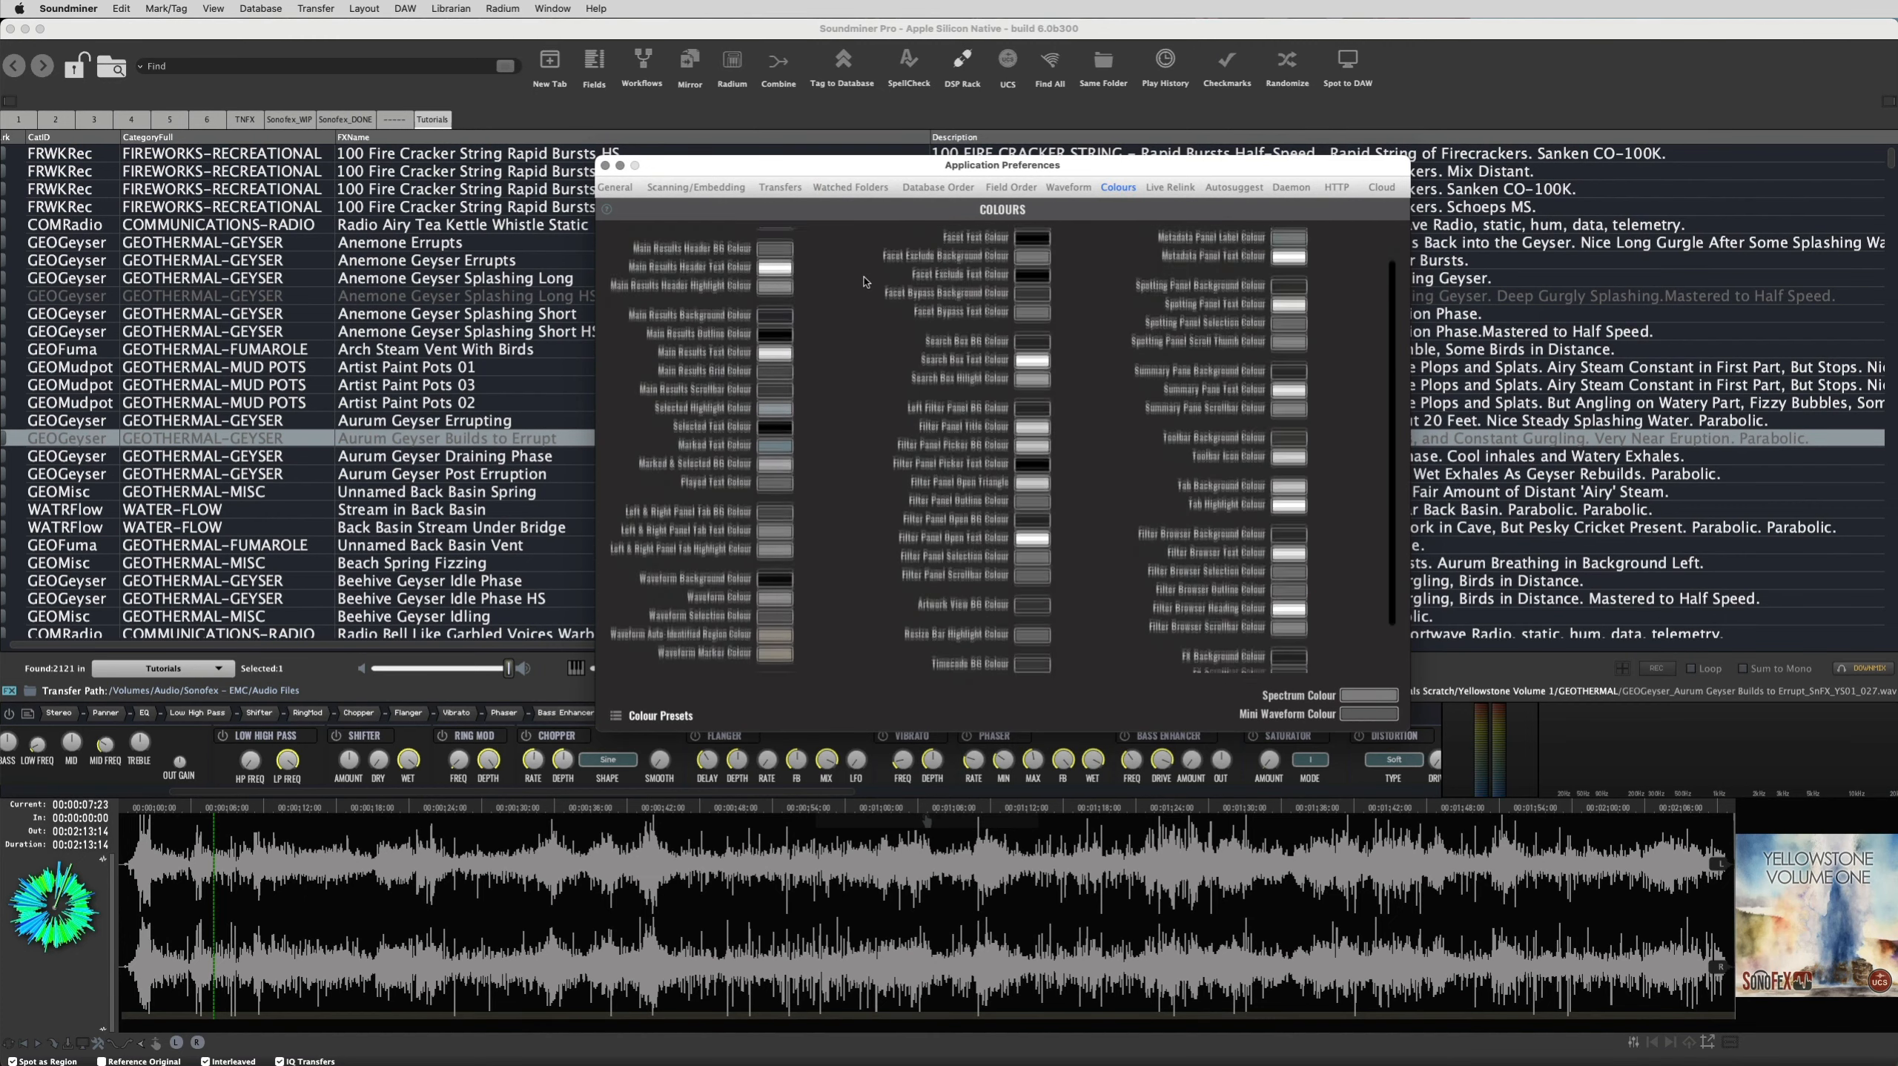
scroll(865, 281, "up", 3)
Try the Red Scorpion colour preset on the interface, followed by the O&D Grey preset
left_click(650, 716)
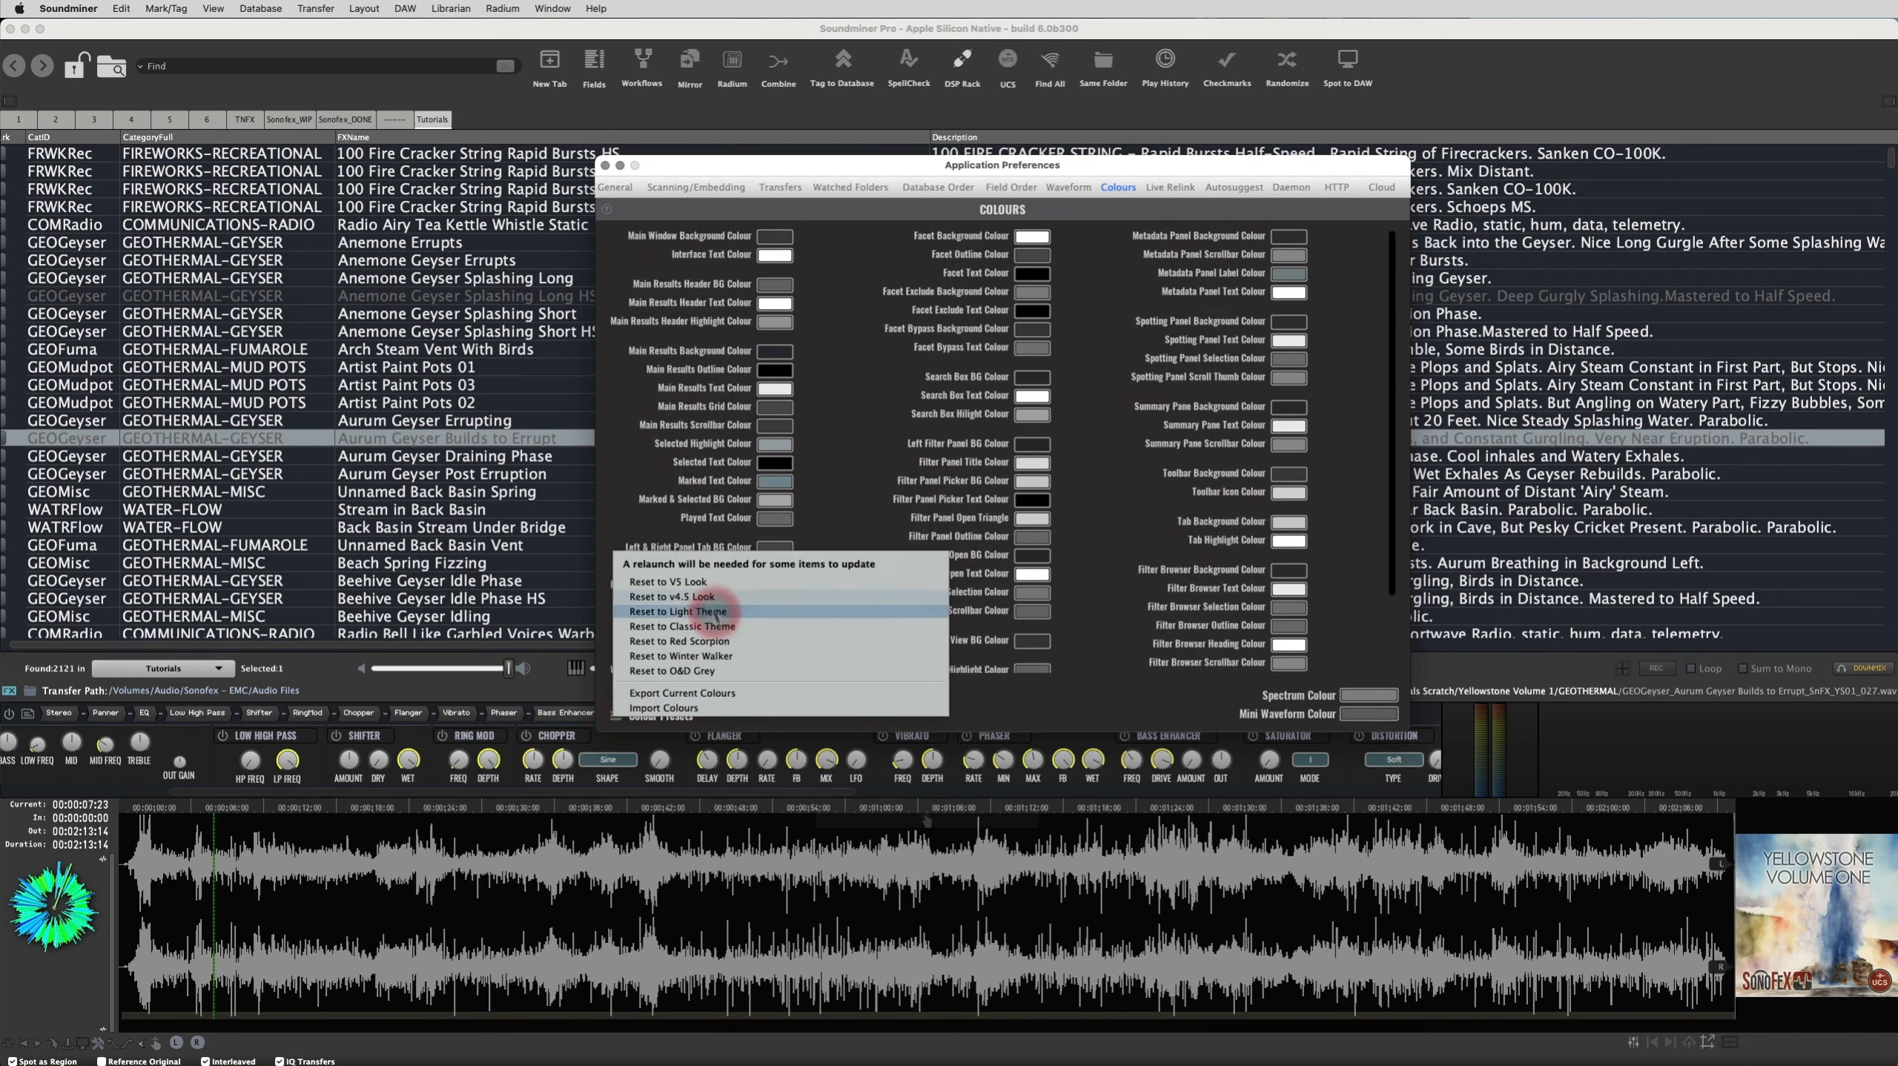
left_click(691, 640)
left_click_drag(792, 169, 913, 153)
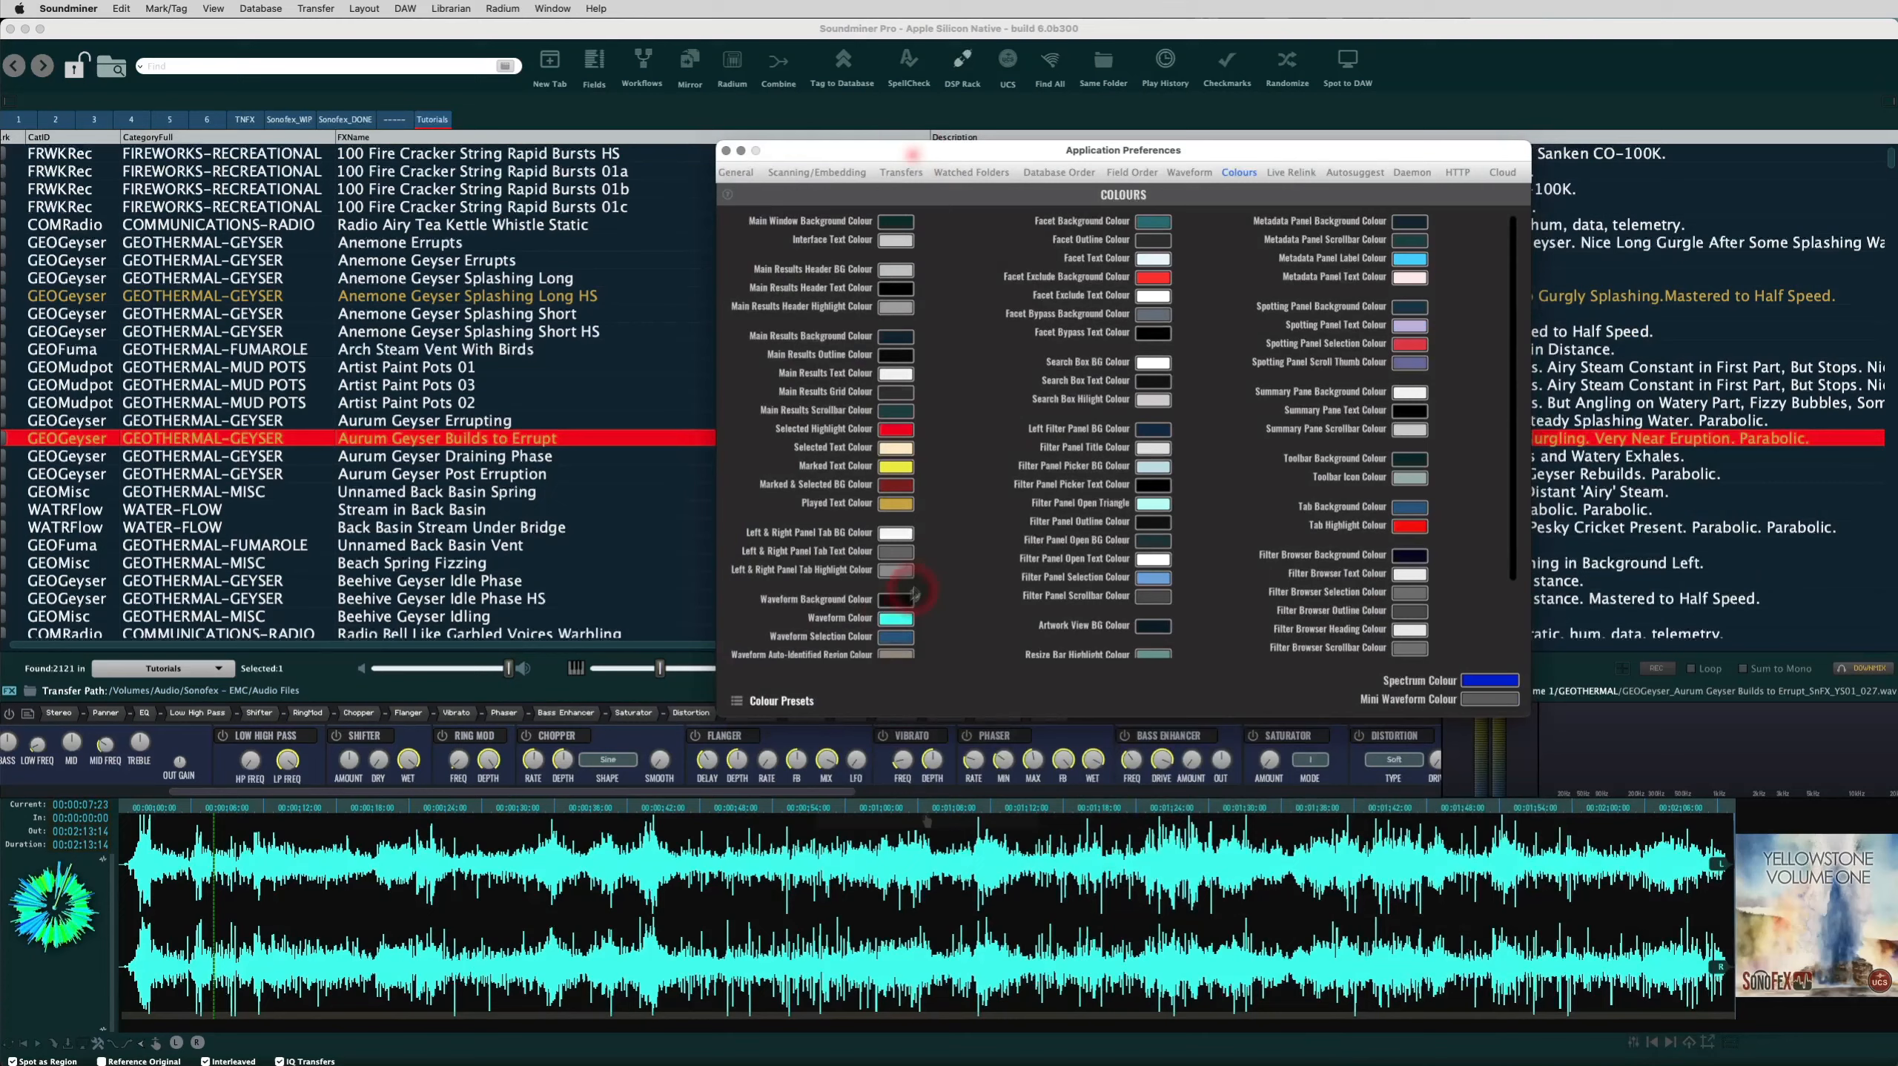
left_click(751, 700)
left_click(824, 657)
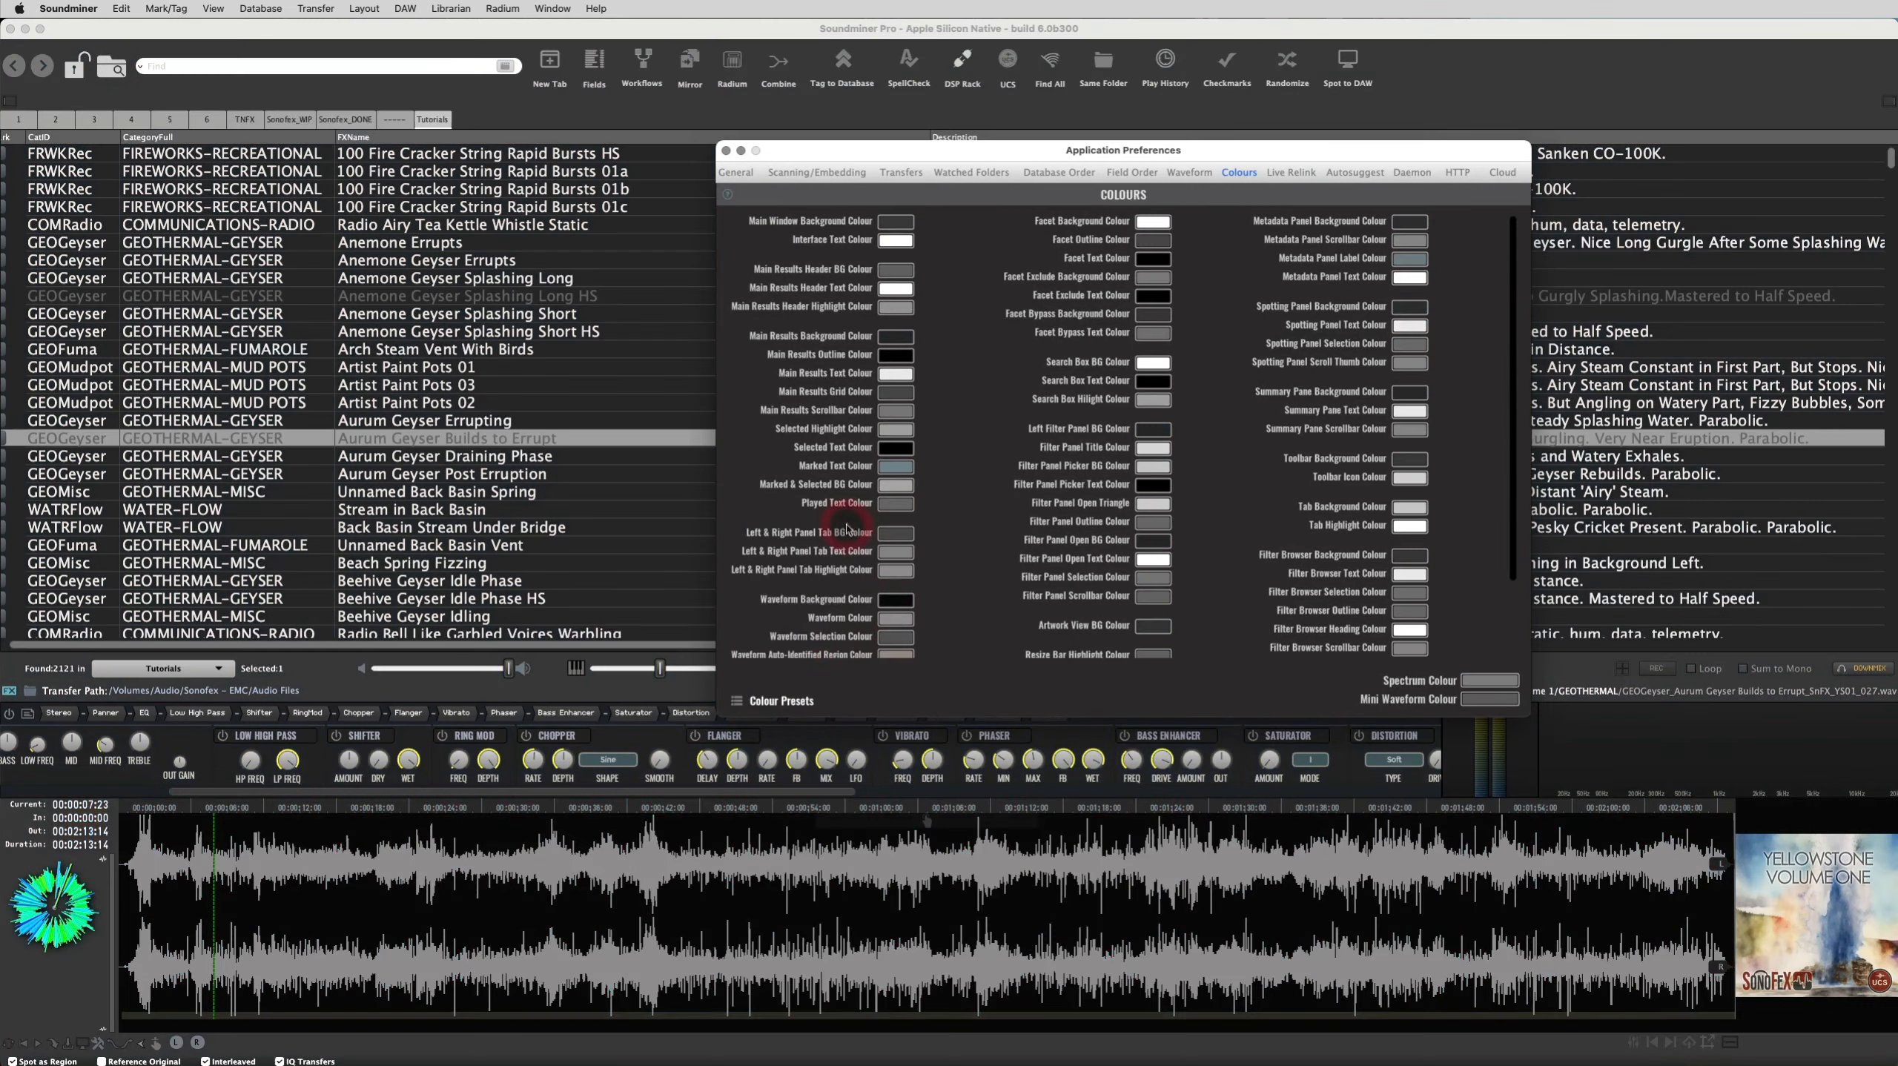
Narrow the FXName column in the results list and select the Anemone Geyser Splashing Short HS record
left_click(722, 303)
left_click_drag(722, 302, 734, 297)
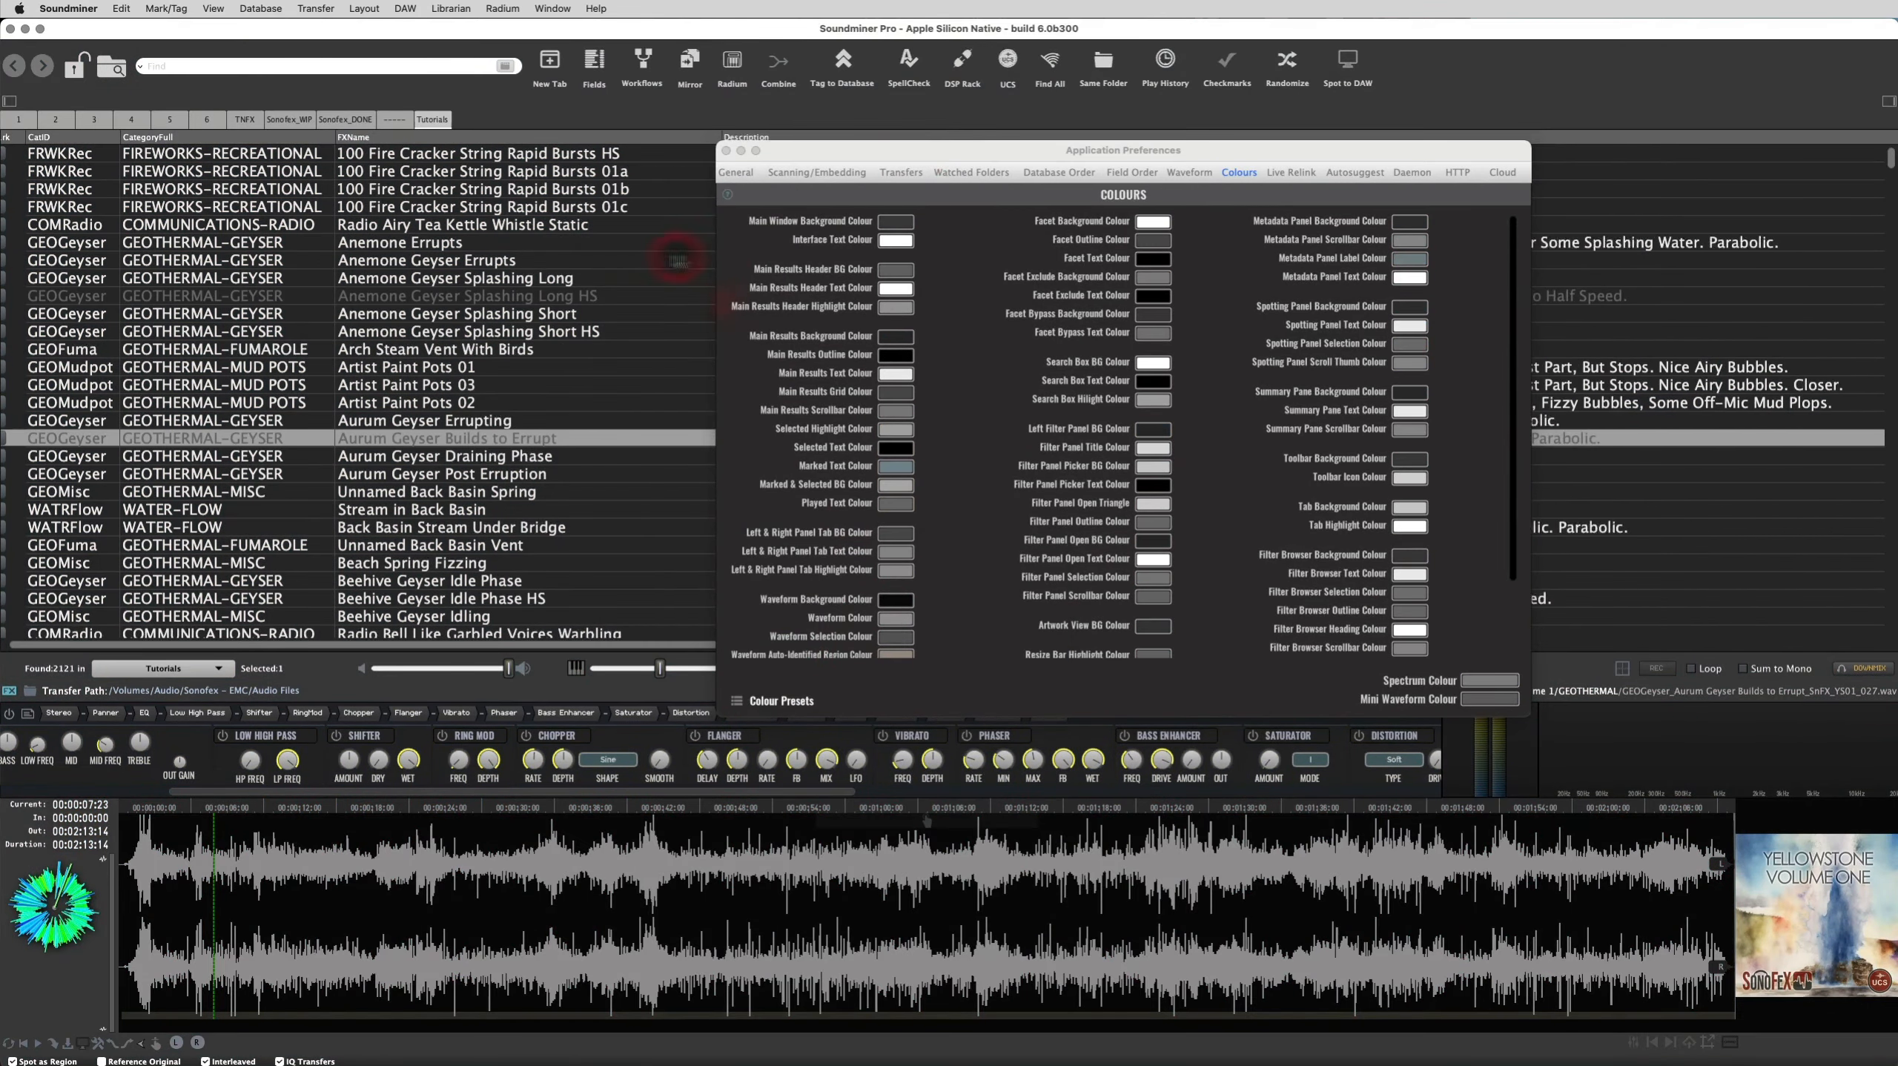
left_click(642, 222)
left_click_drag(828, 153, 889, 277)
left_click(624, 331)
Look through the available colour presets without applying one and close Application Preferences
left_click(922, 780)
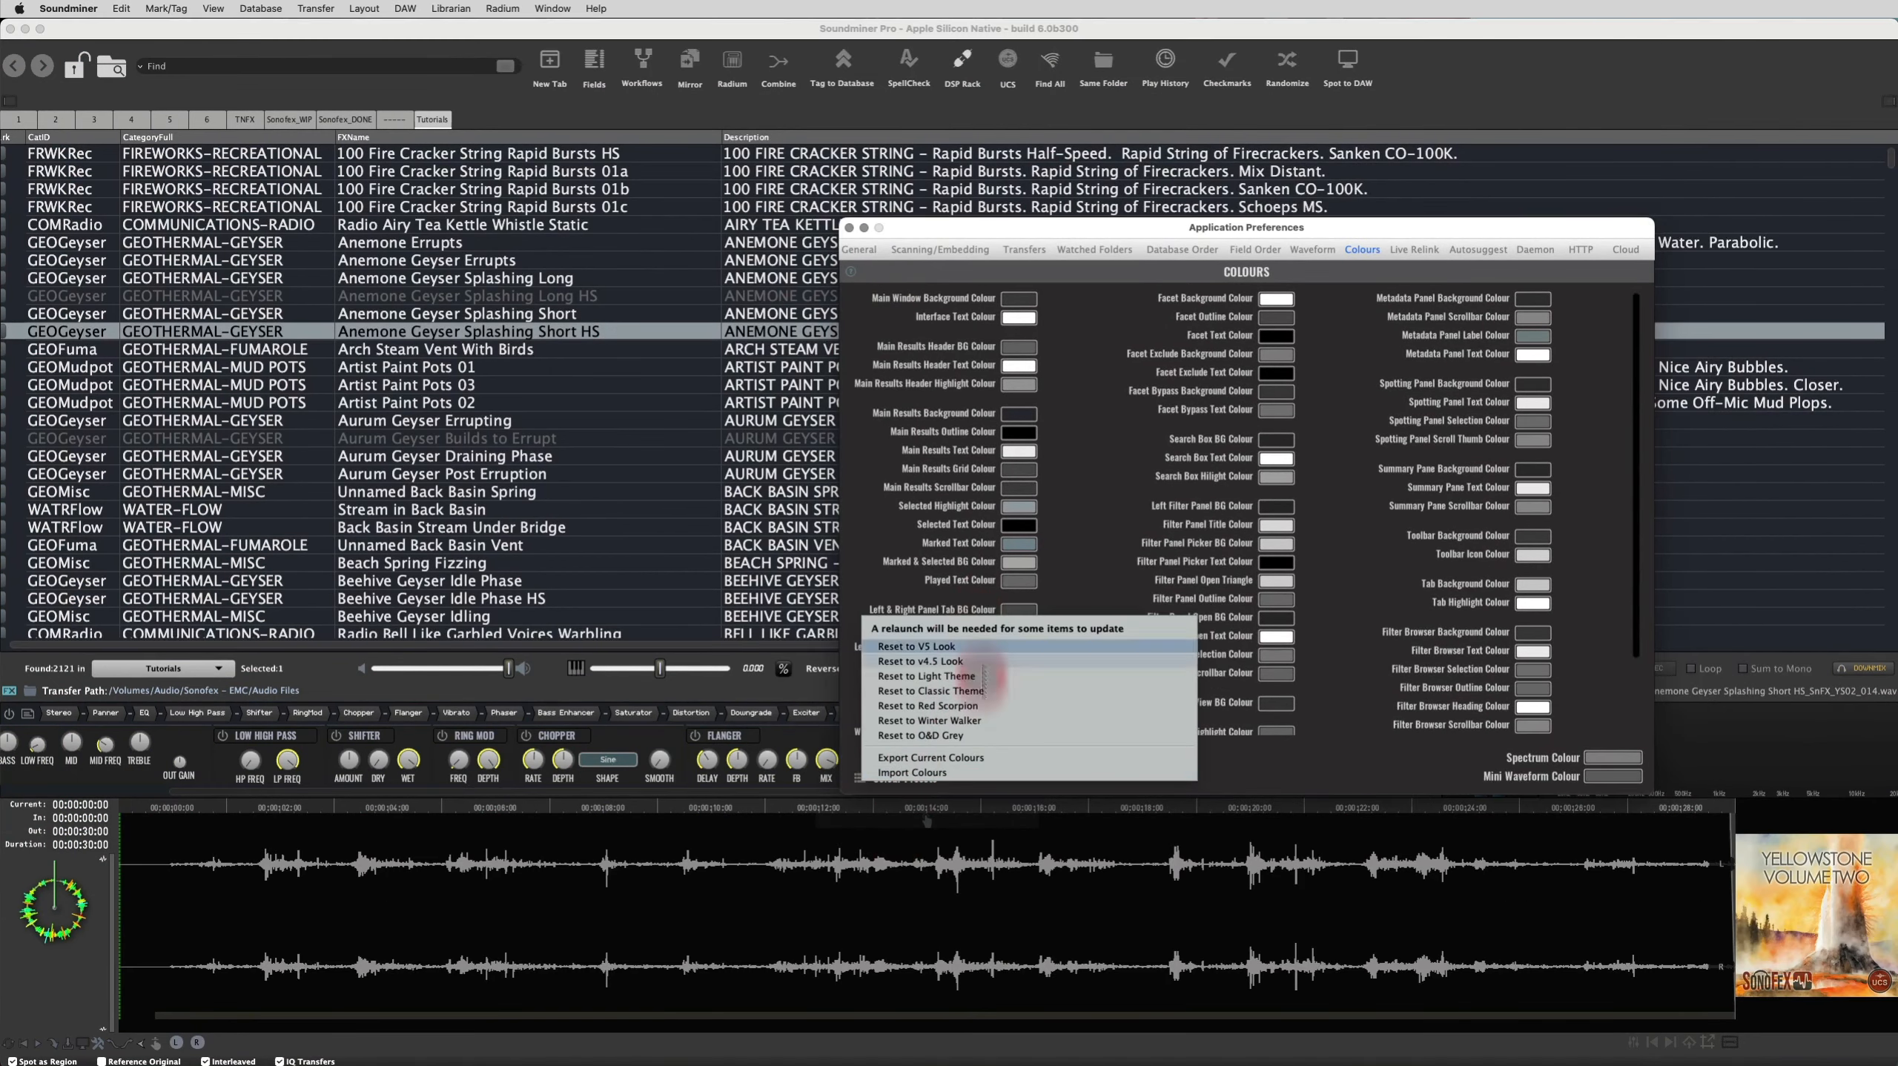
left_click(979, 708)
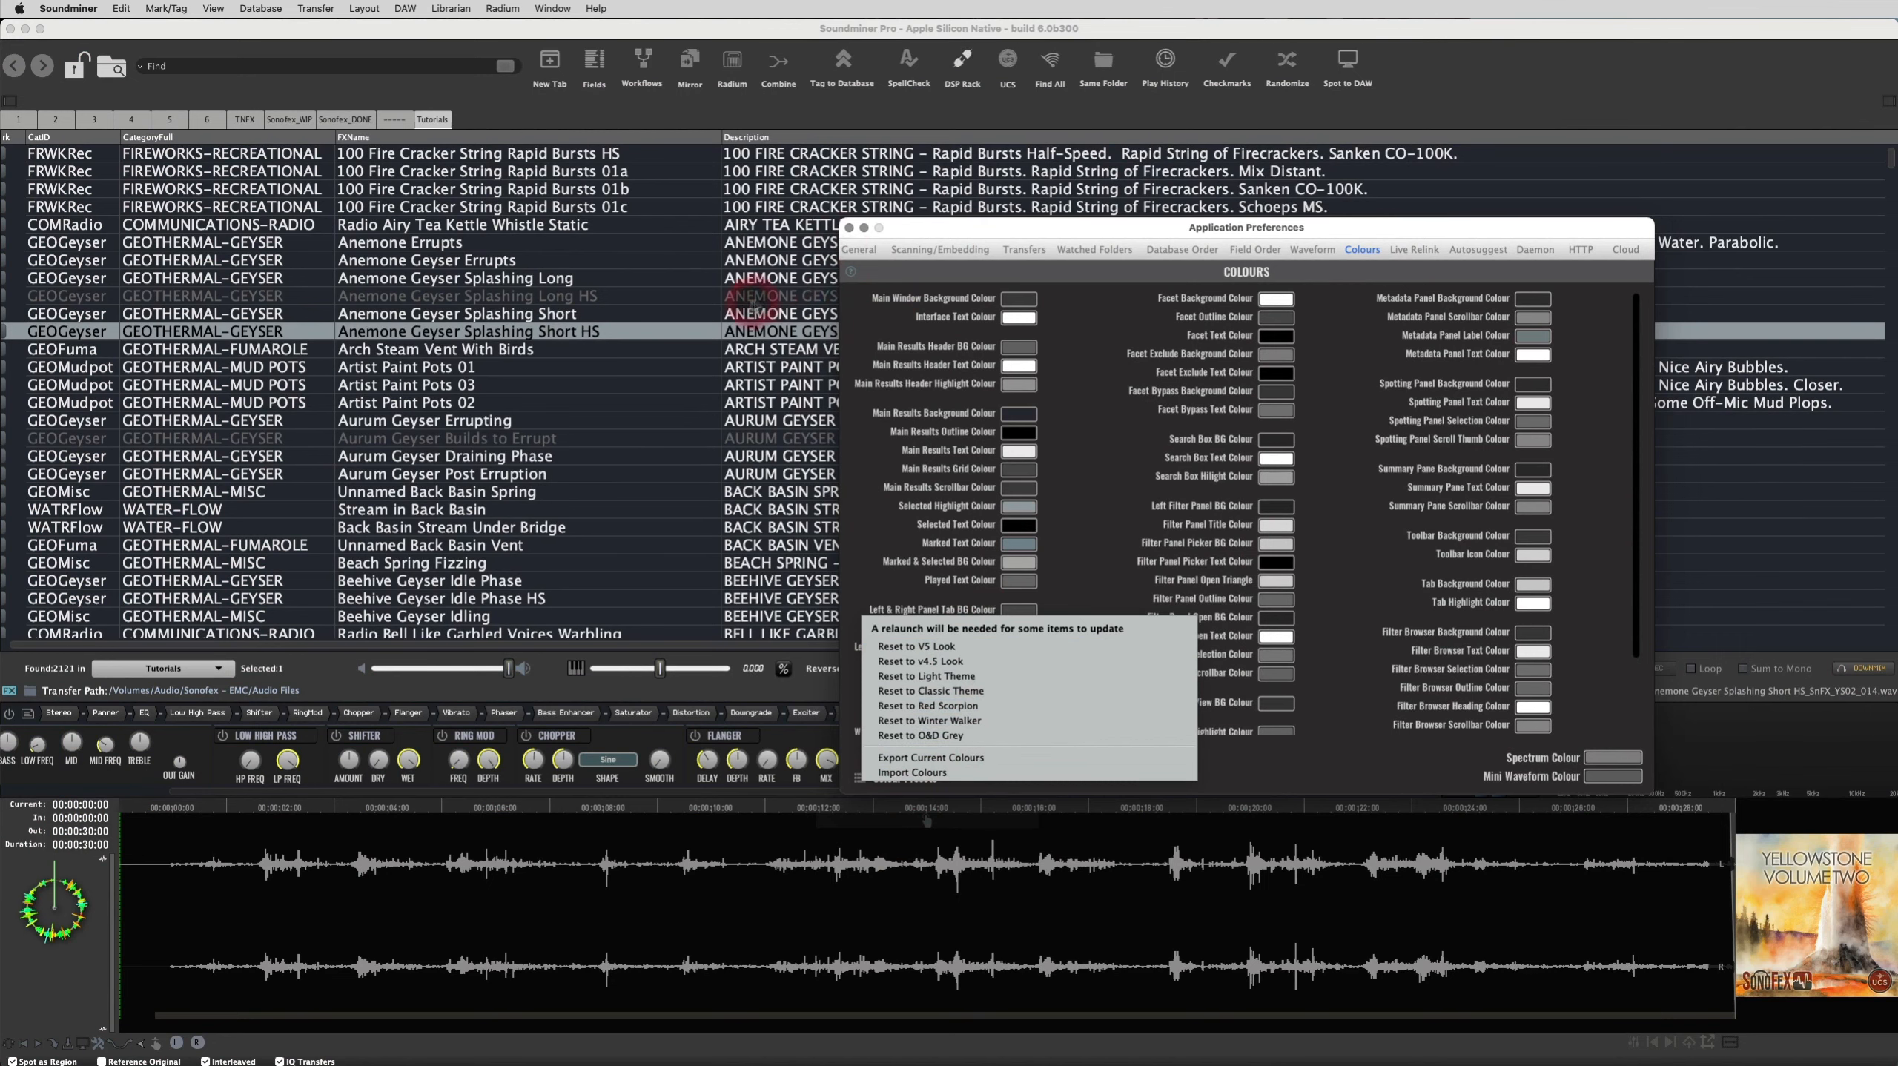
left_click(676, 403)
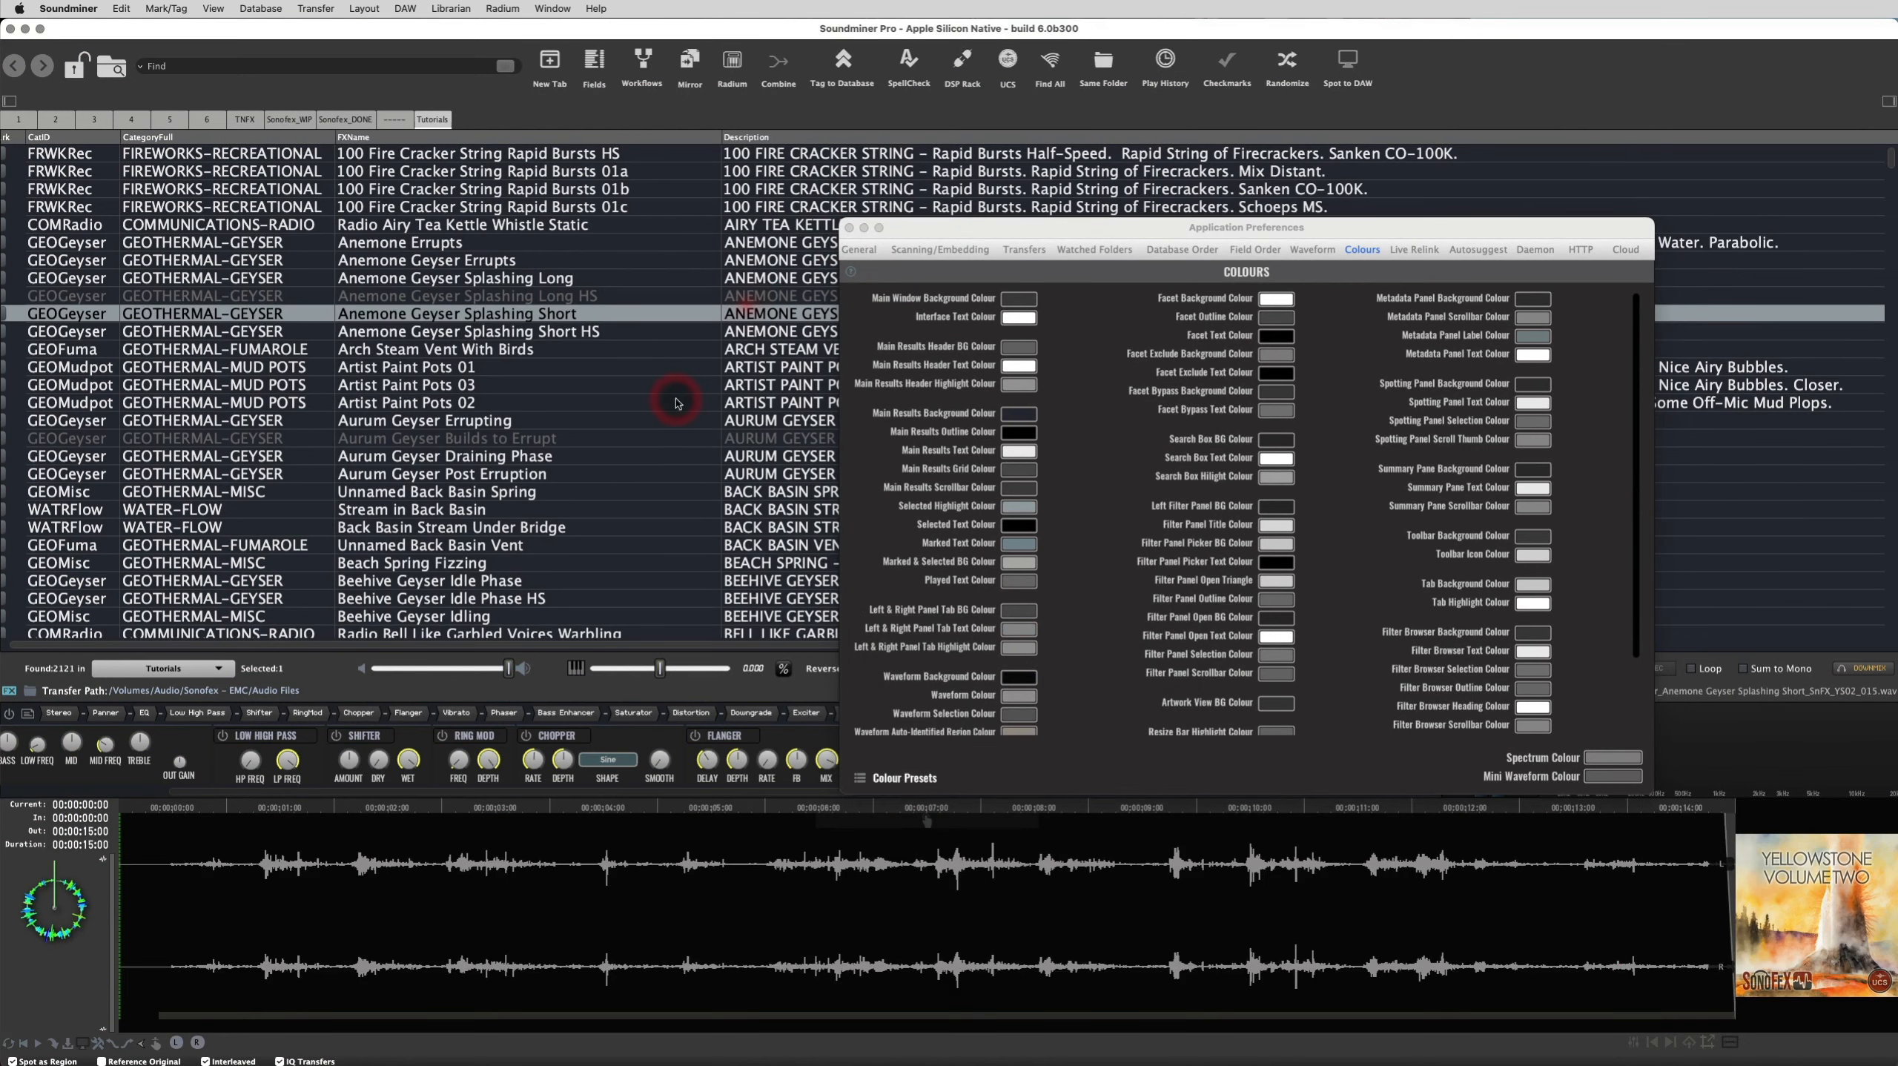
left_click(851, 228)
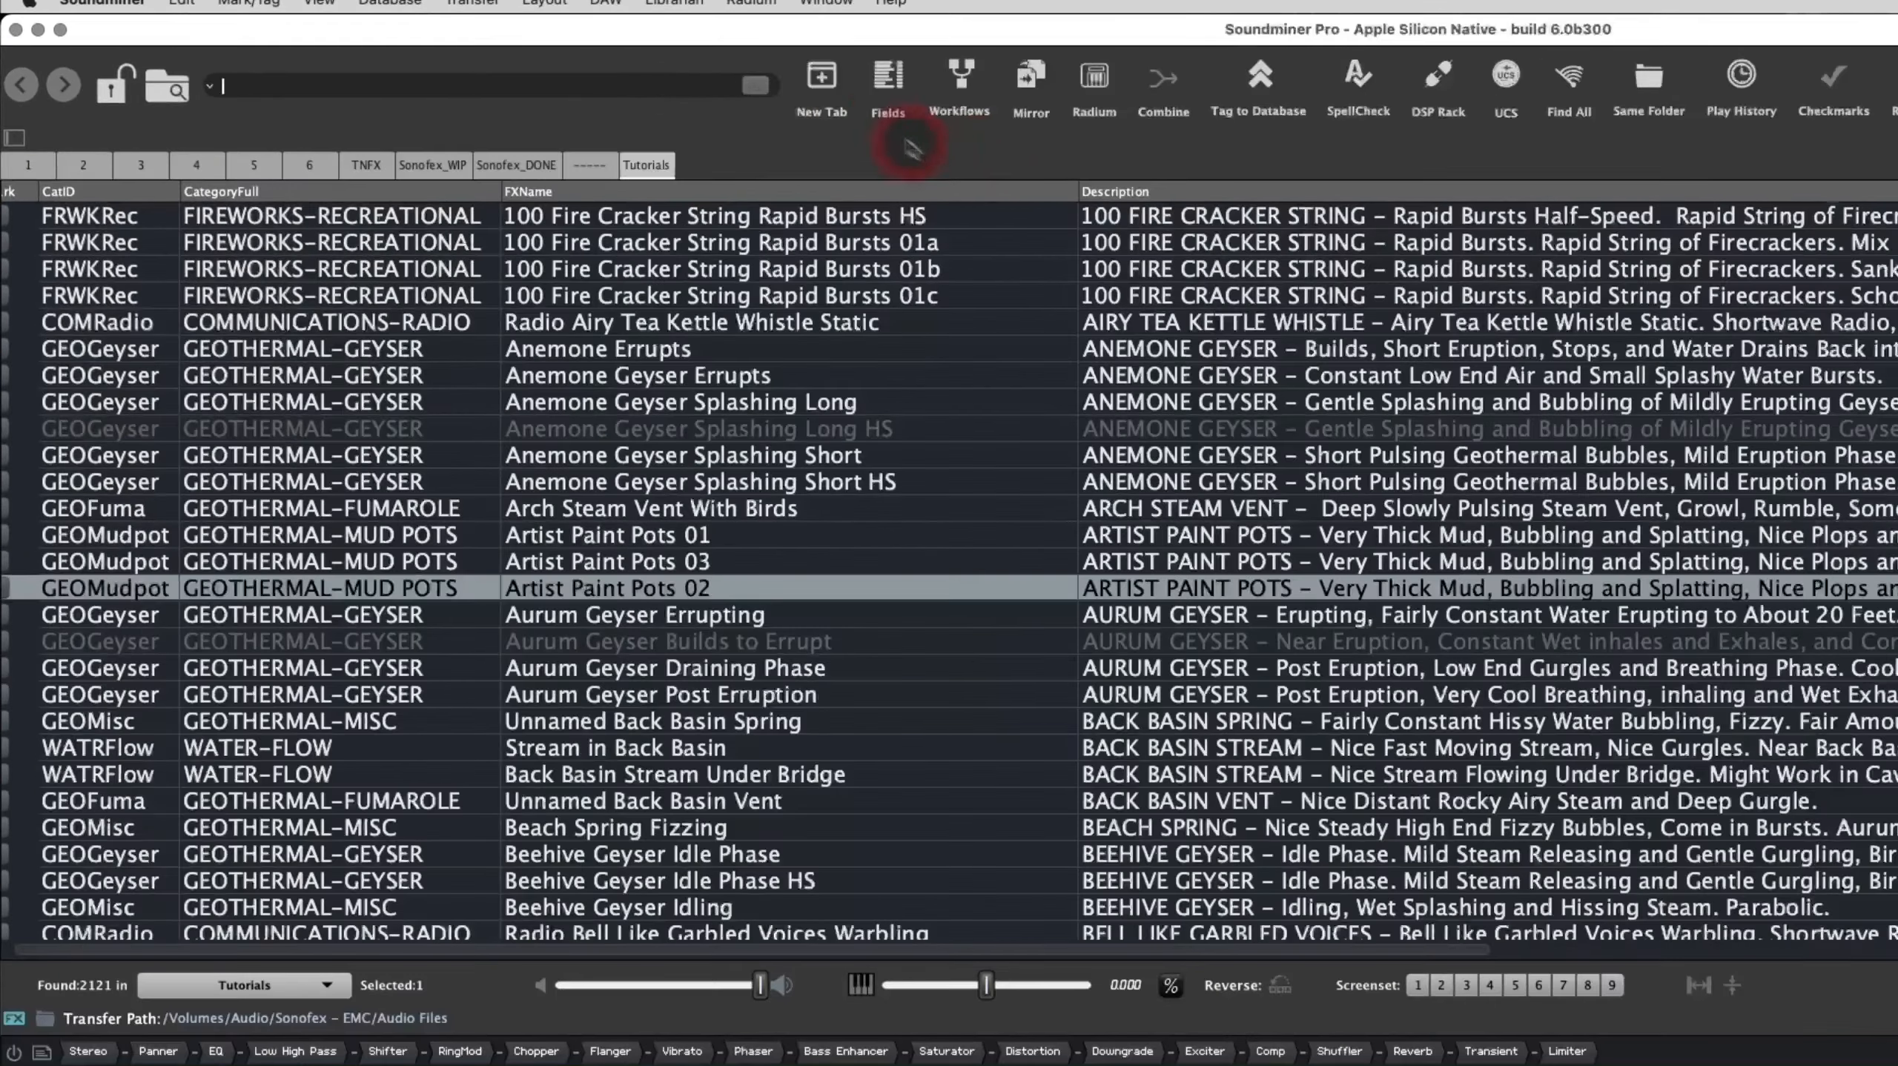
Hide the Description and Channels fields in the results list and show AltFilename2, Filename, Era and Index
left_click(888, 79)
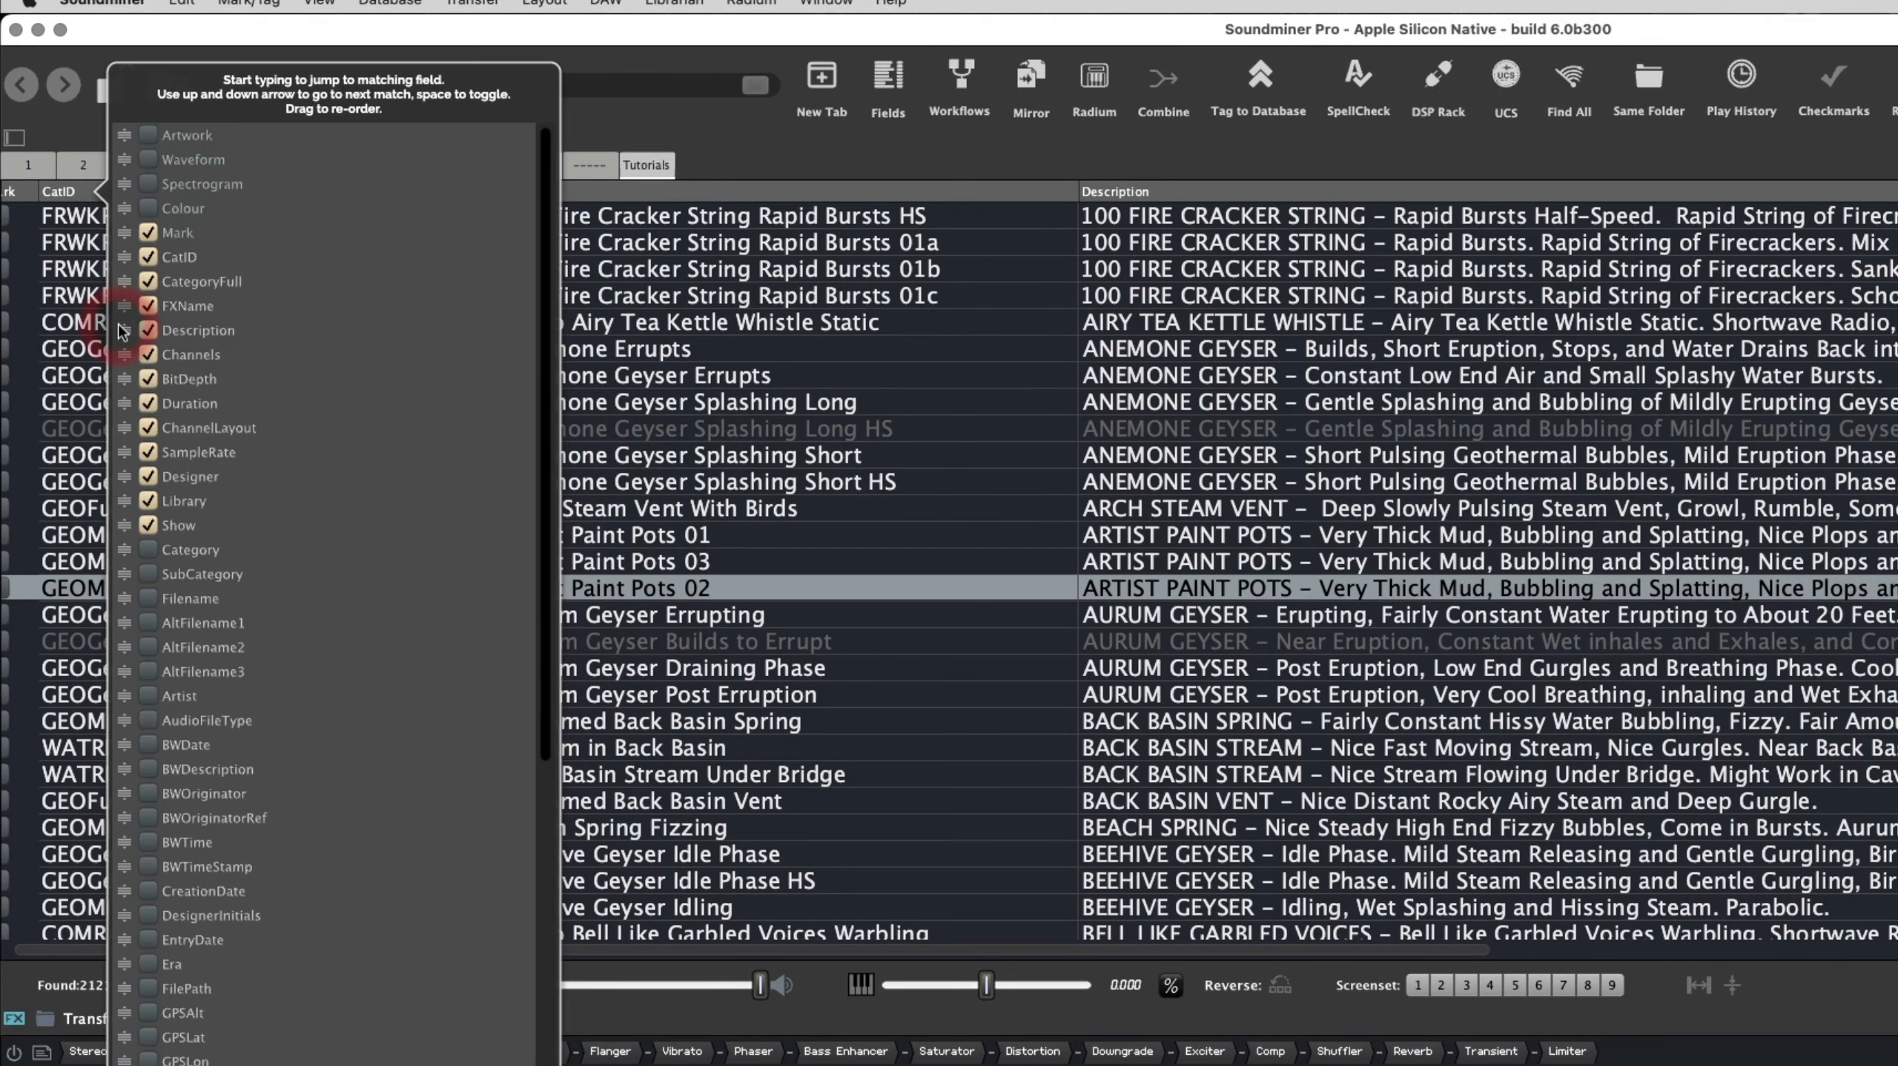
left_click_drag(124, 336, 123, 230)
left_click(148, 257)
left_click(147, 330)
left_click(147, 647)
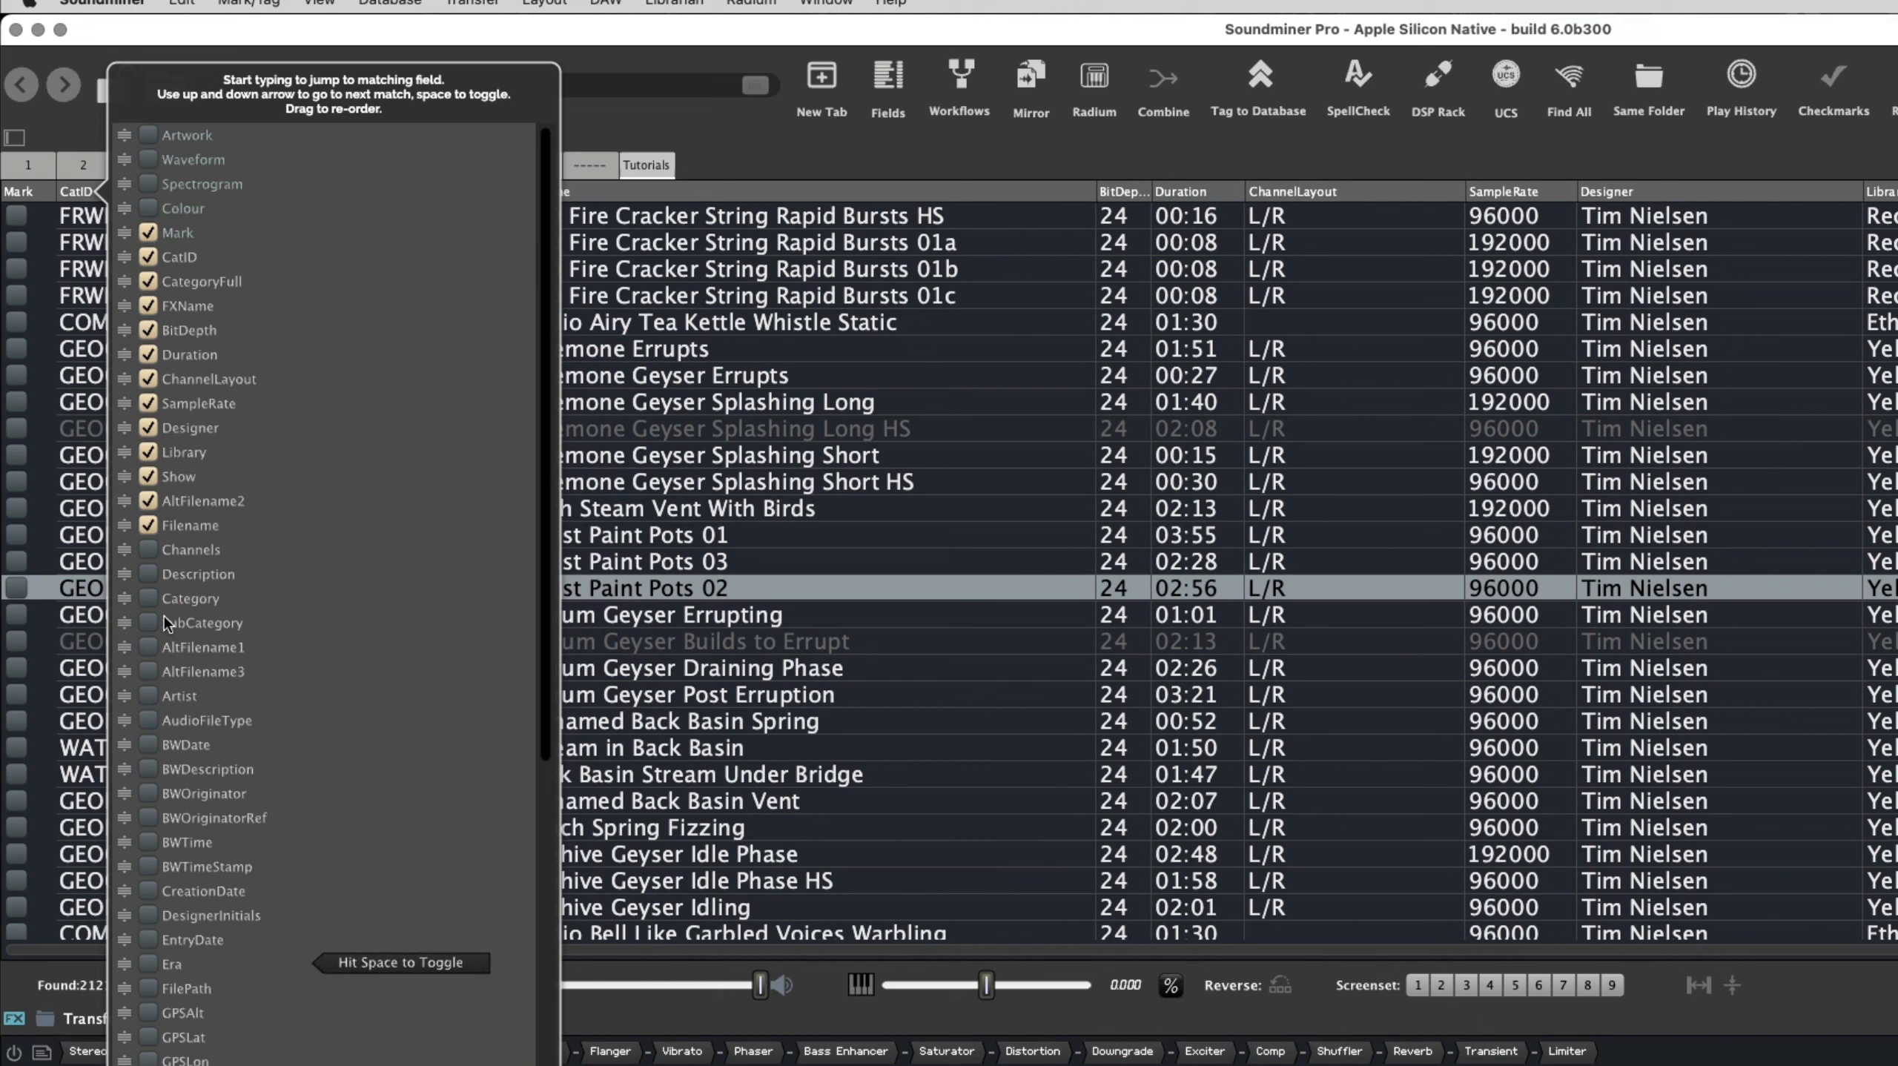
key("space")
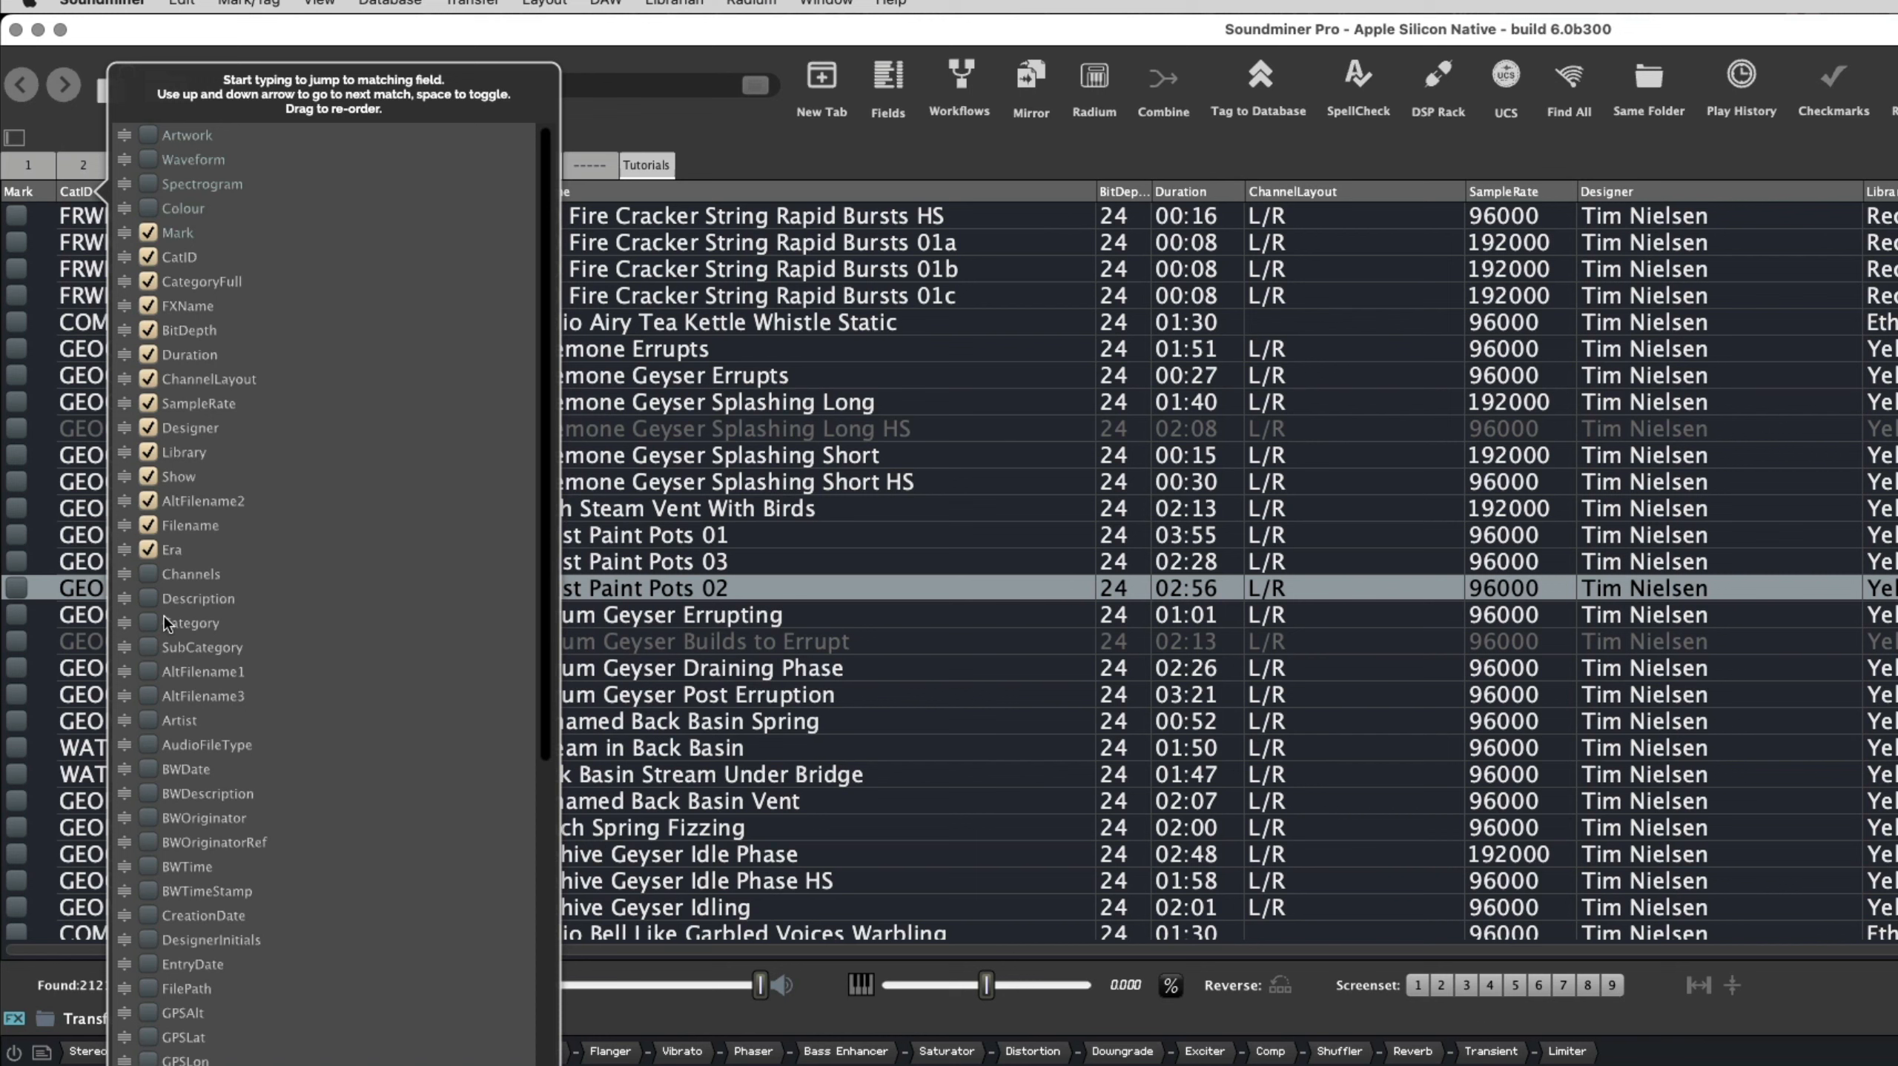
key("space")
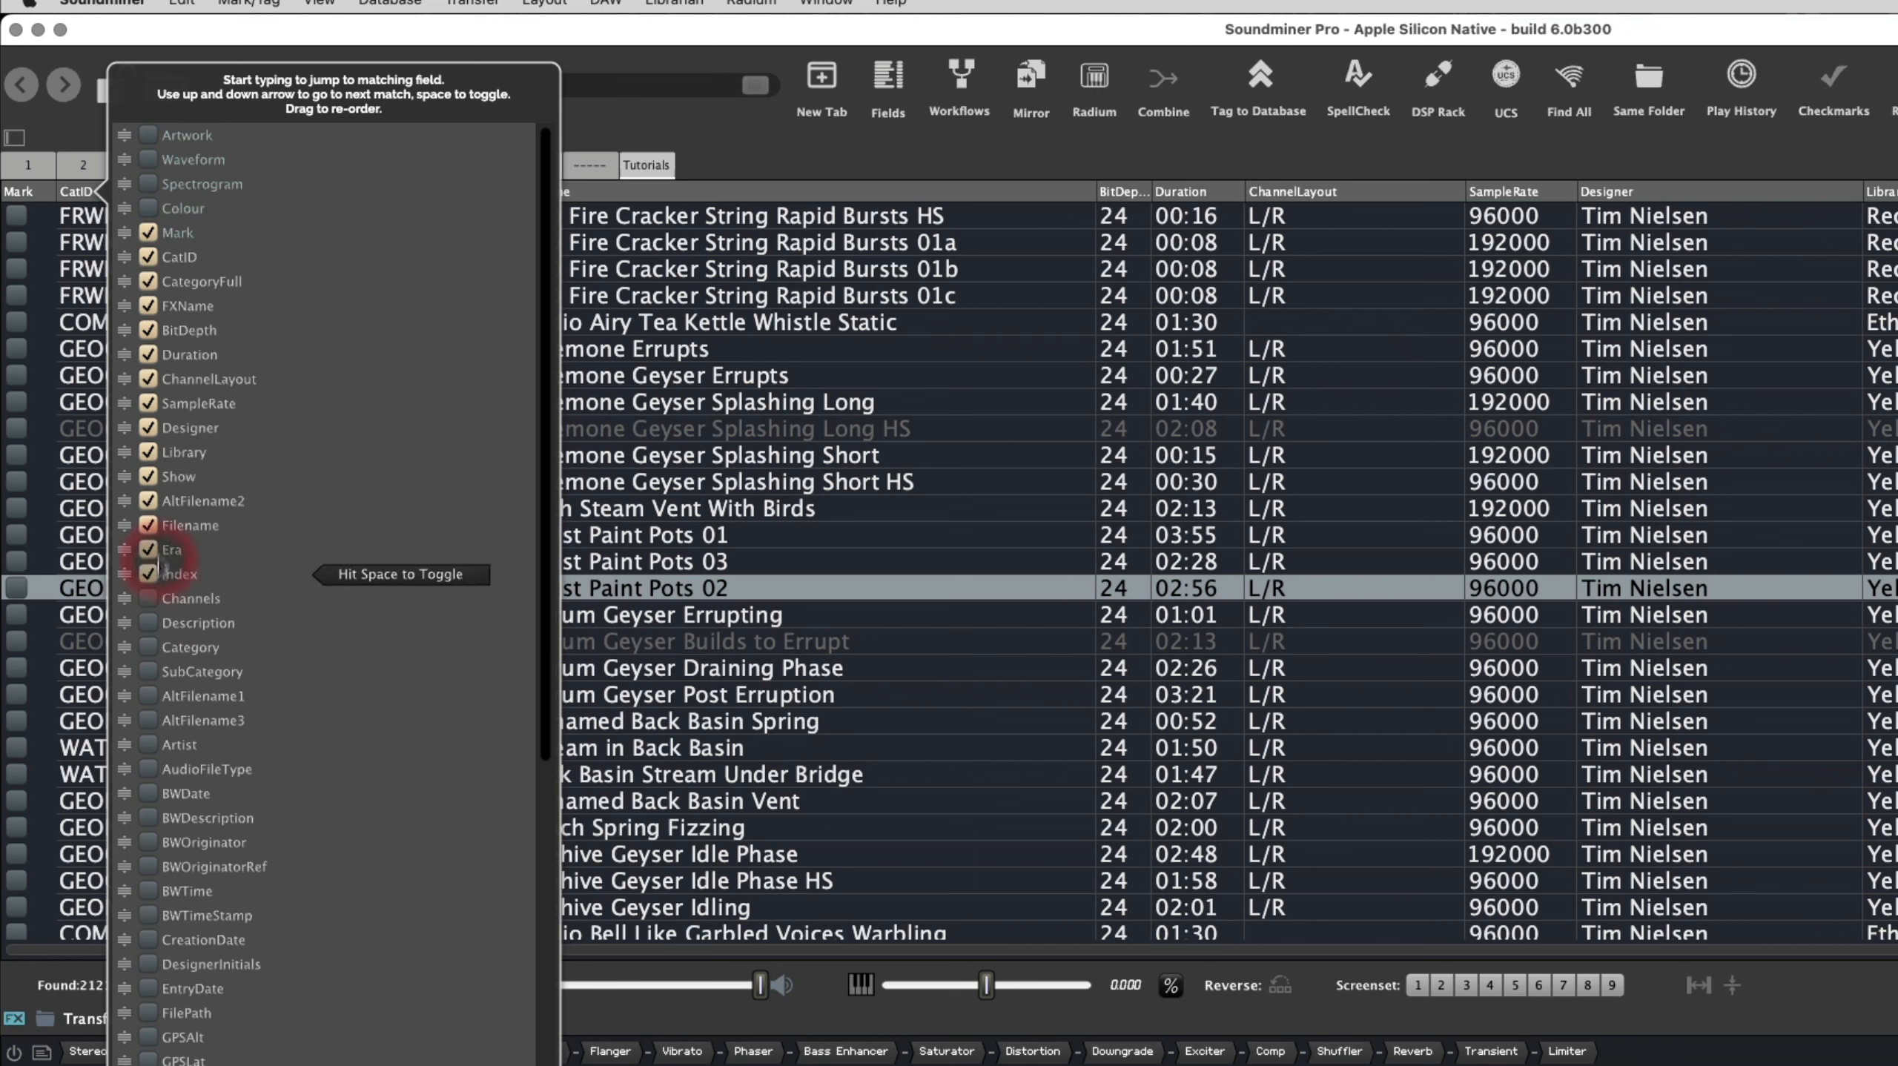
Reorder the displayed fields so that BitDepth directly follows CatID and SampleRate directly follows FXName
left_click_drag(125, 335, 126, 275)
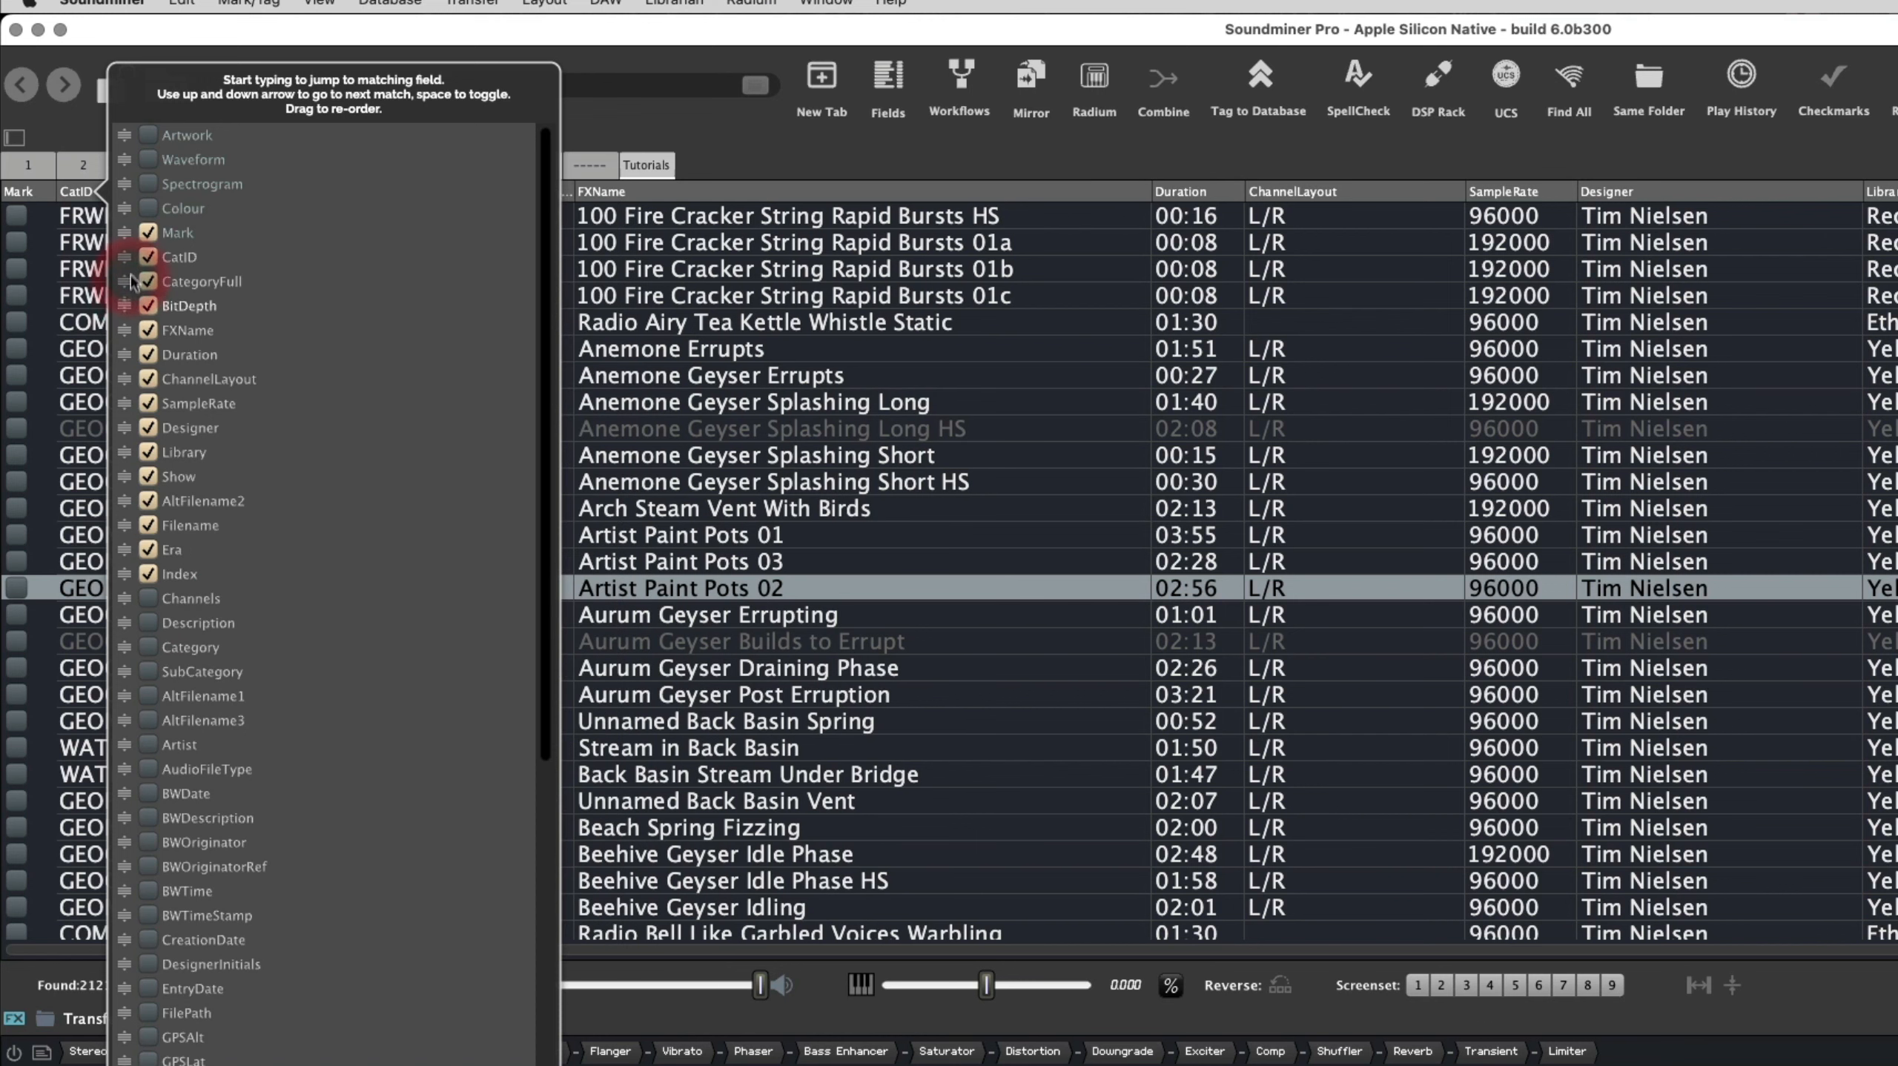
left_click_drag(125, 397, 124, 344)
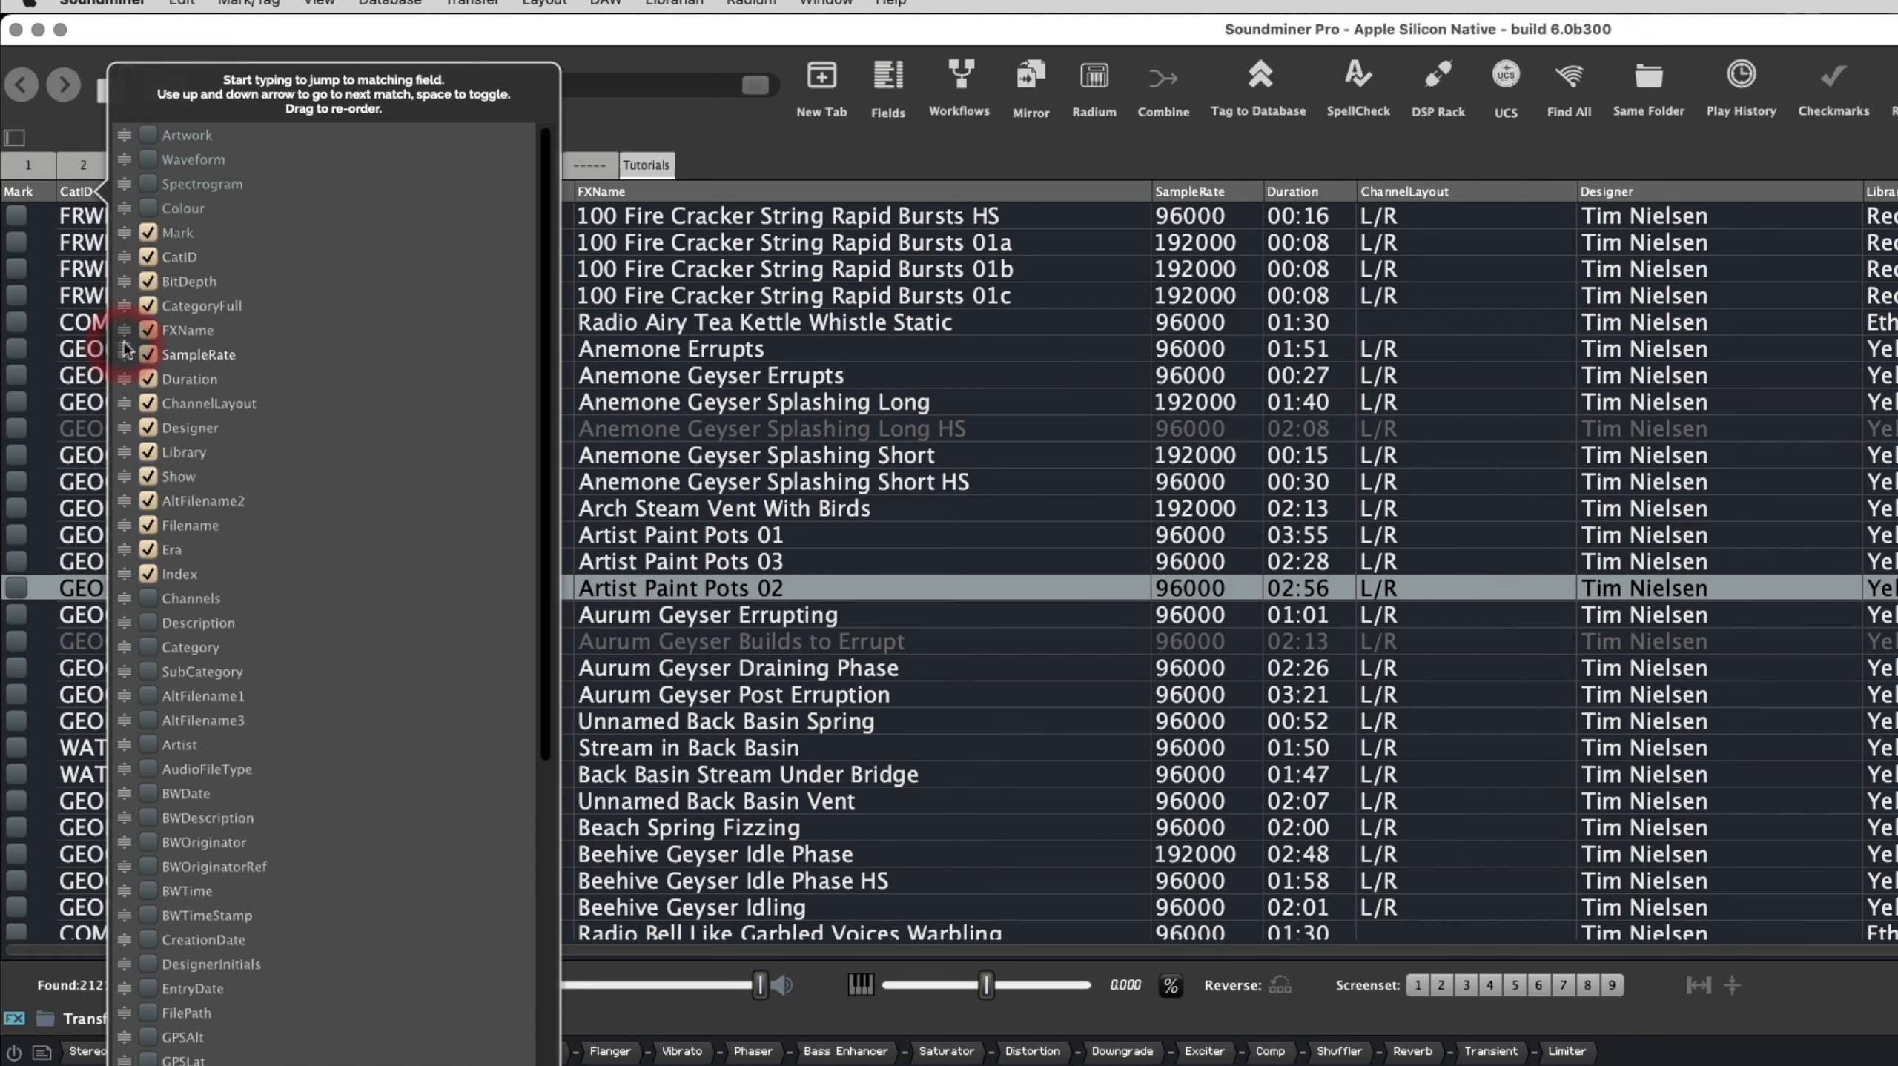
left_click(91, 493)
Move the CategoryFull column directly after SampleRate and place Duration directly after BitDepth
left_click_drag(295, 190, 1097, 190)
left_click(893, 89)
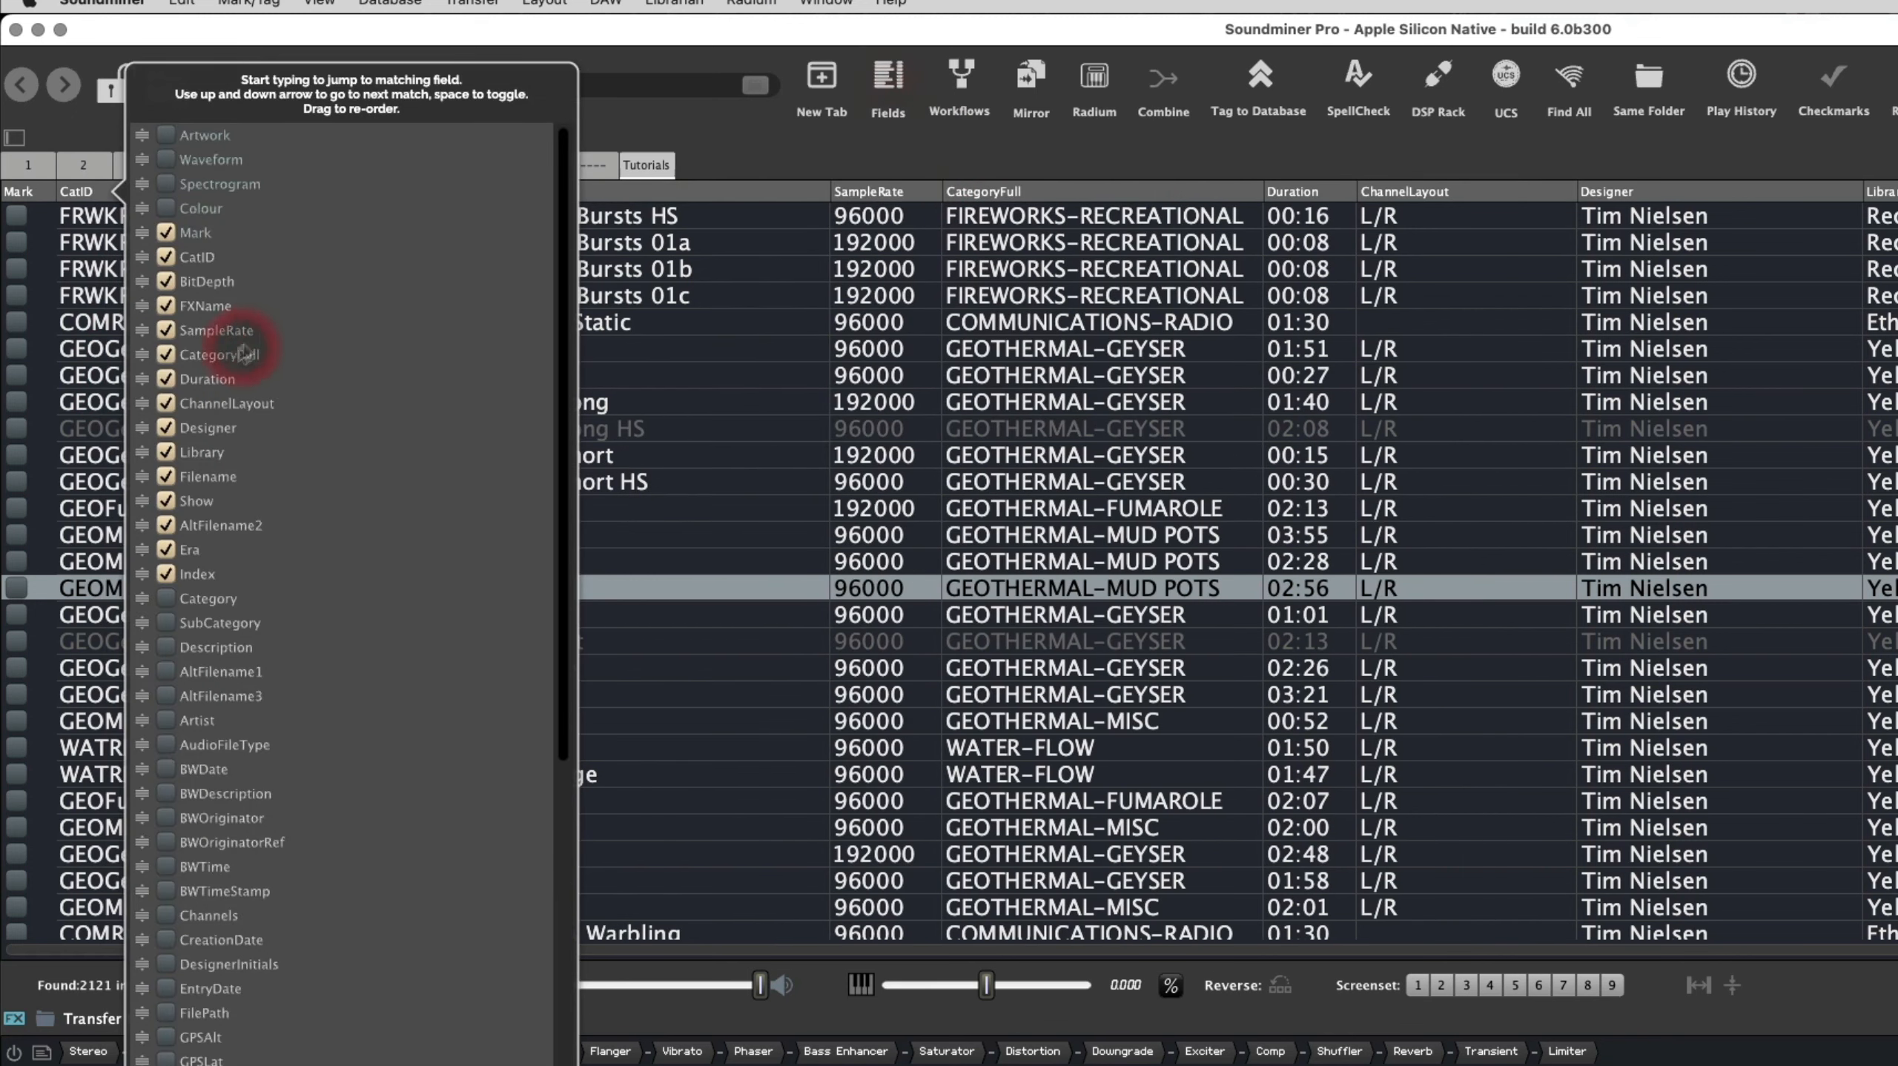
left_click_drag(141, 380, 149, 319)
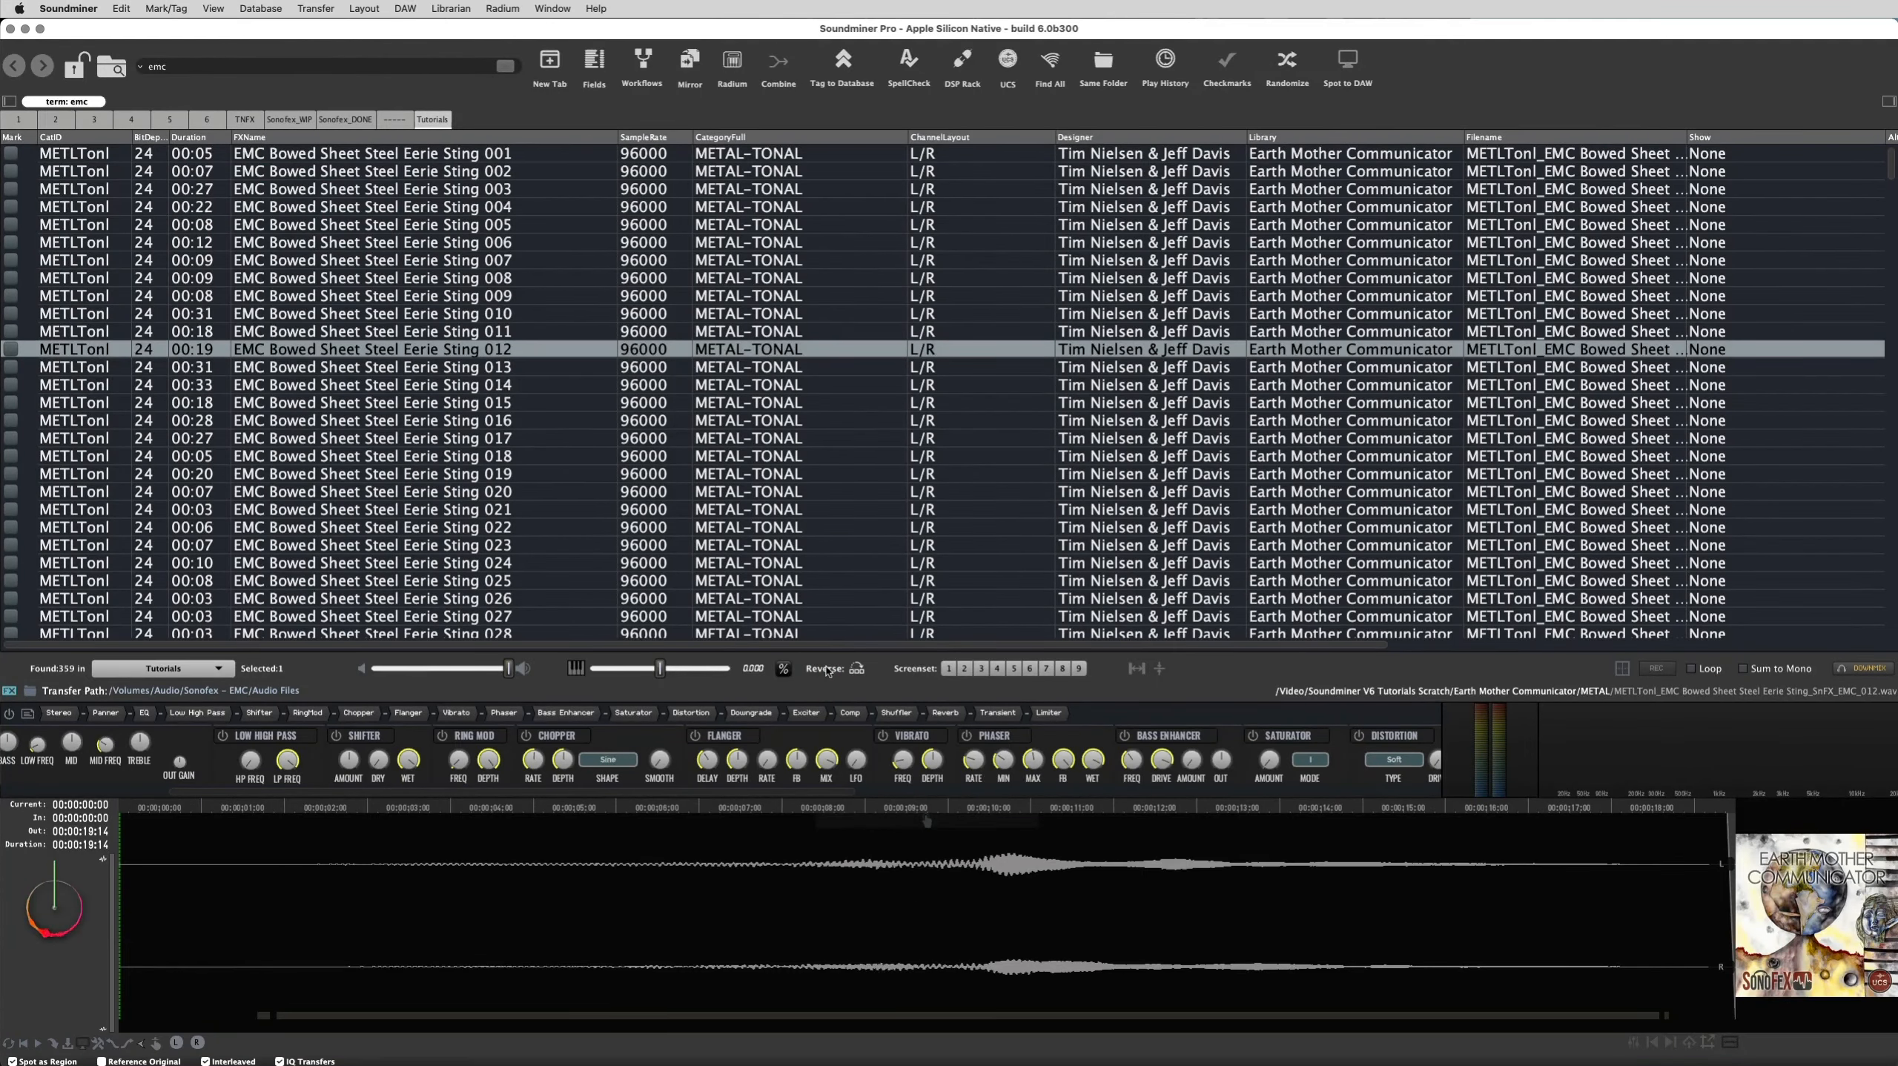
Toggle Reverse for the EMC Bowed Sheet Steel Eerie Sting 012 sound and toggle it back
left_click(827, 669)
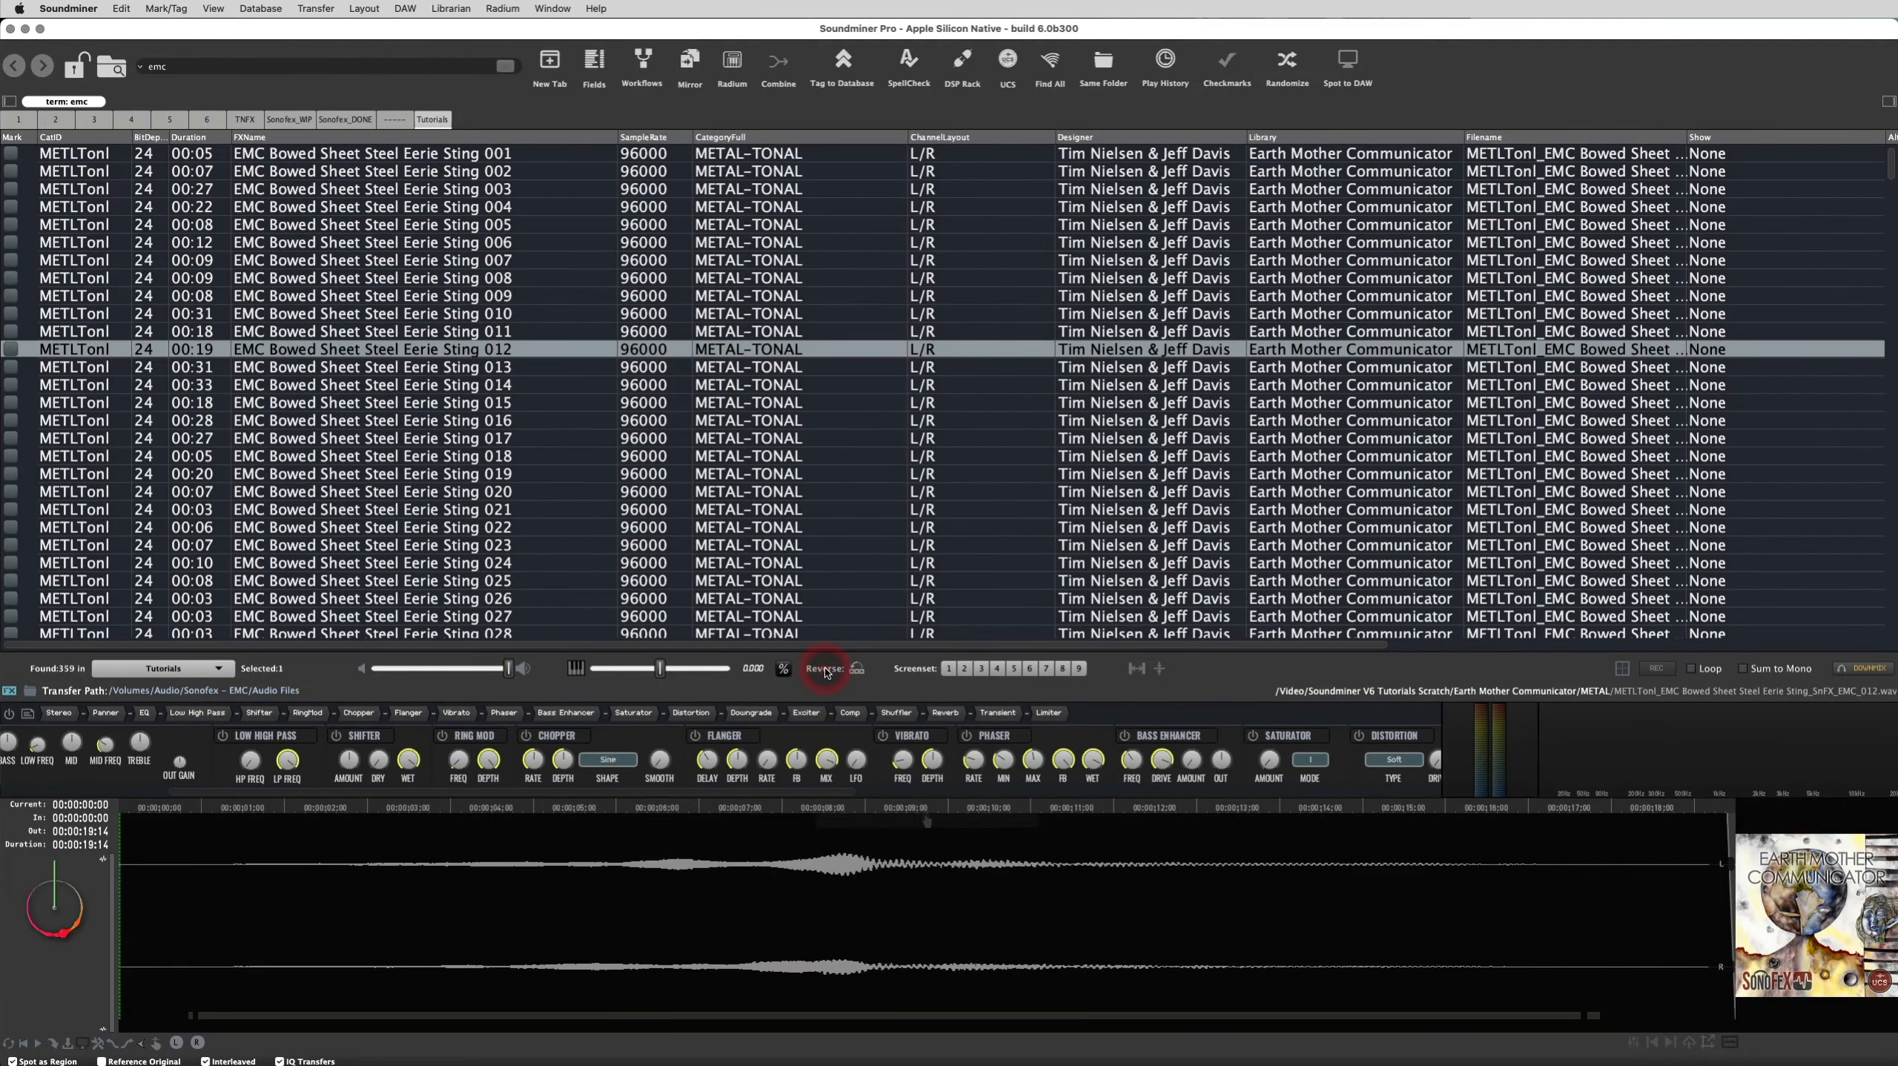
left_click(826, 669)
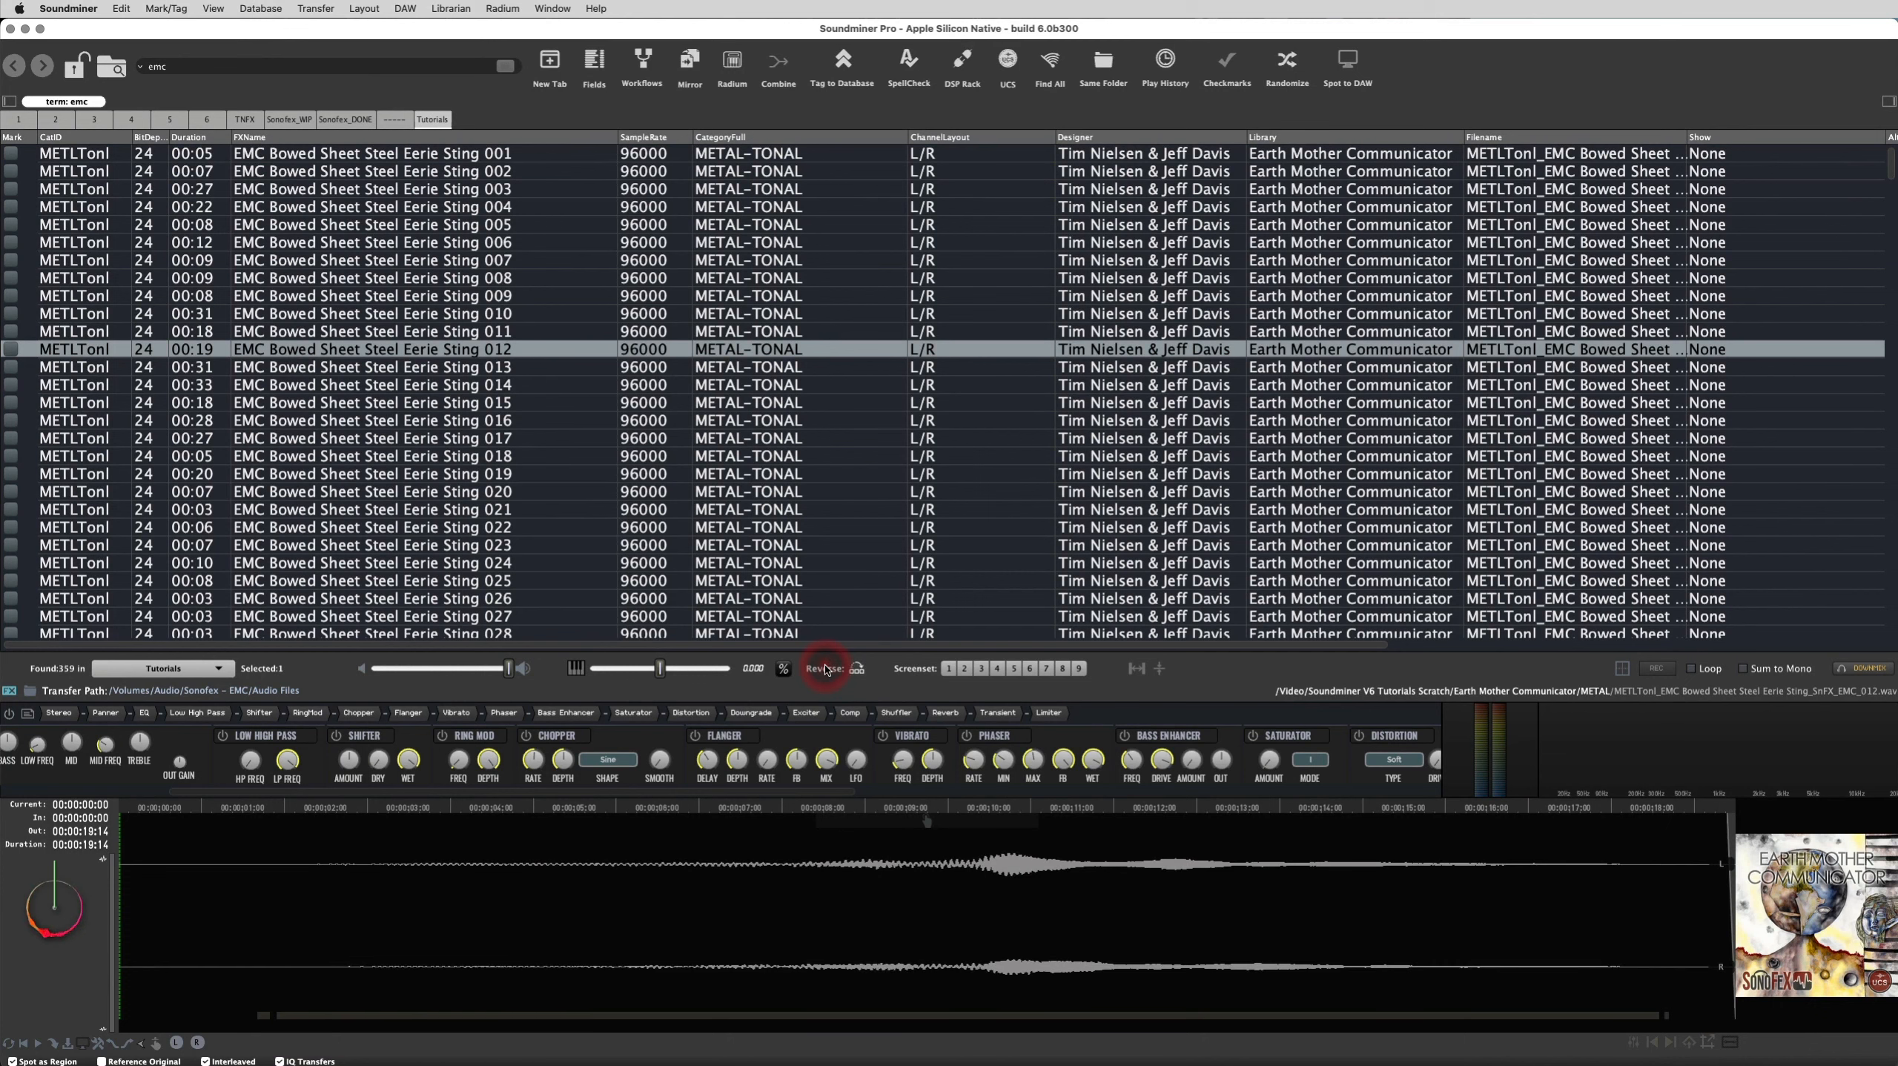
Play the Eerie Sting 012 sound in reverse, switch Reverse off during playback and continue from just before the waveform's peak
left_click(519, 985)
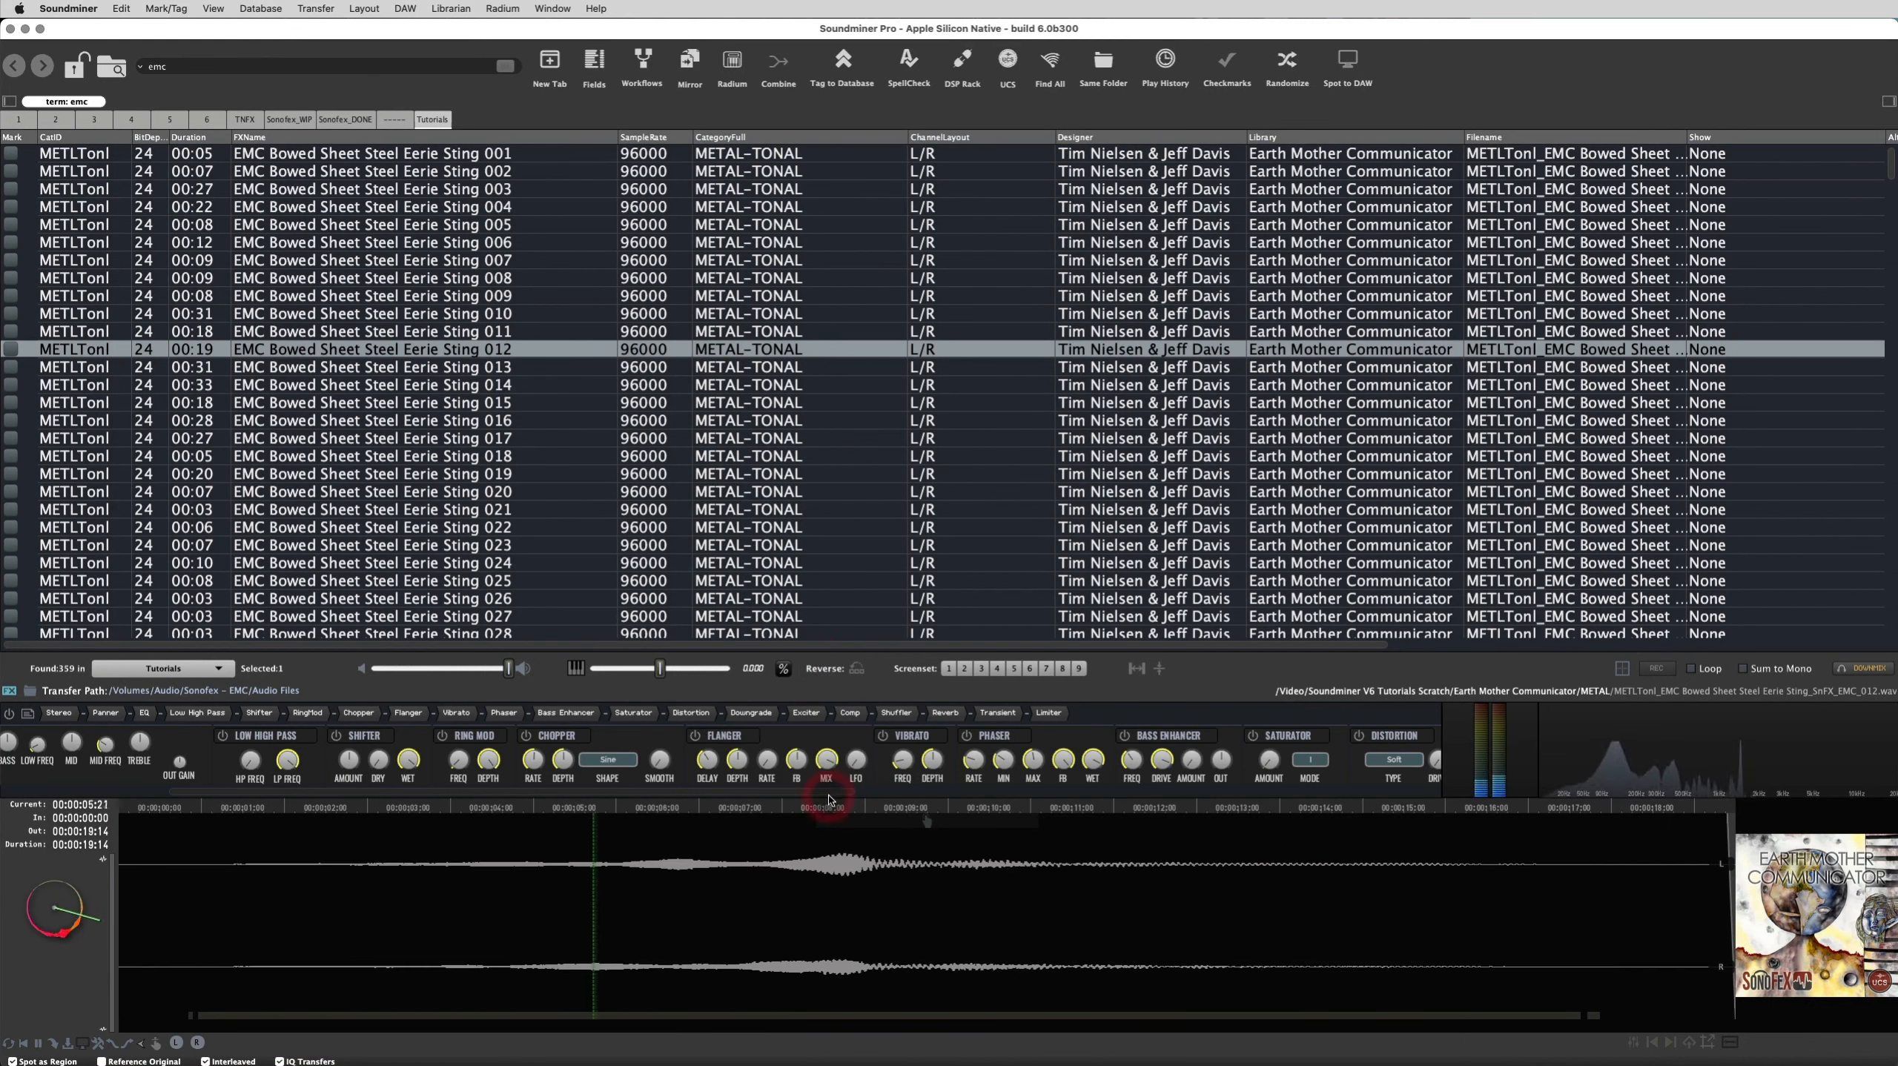
left_click(827, 669)
left_click(939, 892)
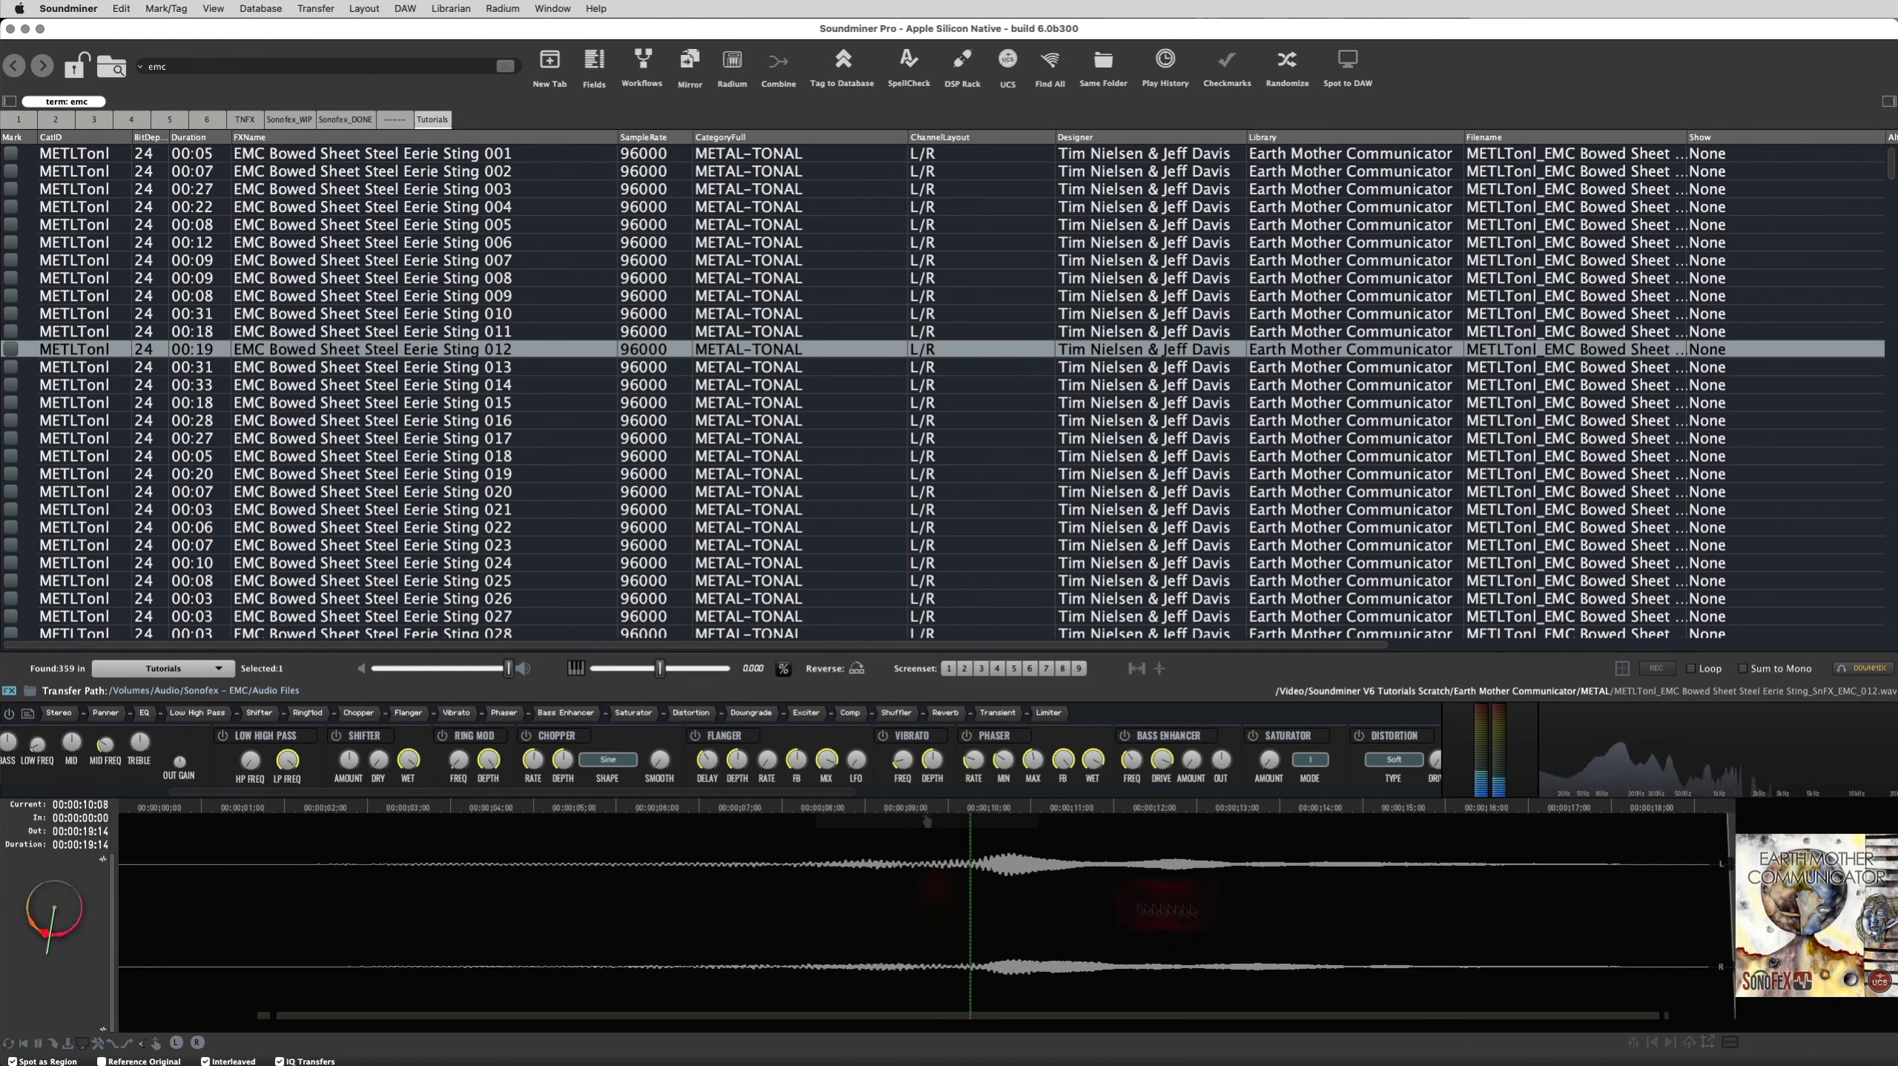
key("space")
Select a region about 00:00:03:24 long around the waveform's peak and toggle Reverse repeatedly
left_click_drag(940, 905, 1255, 908)
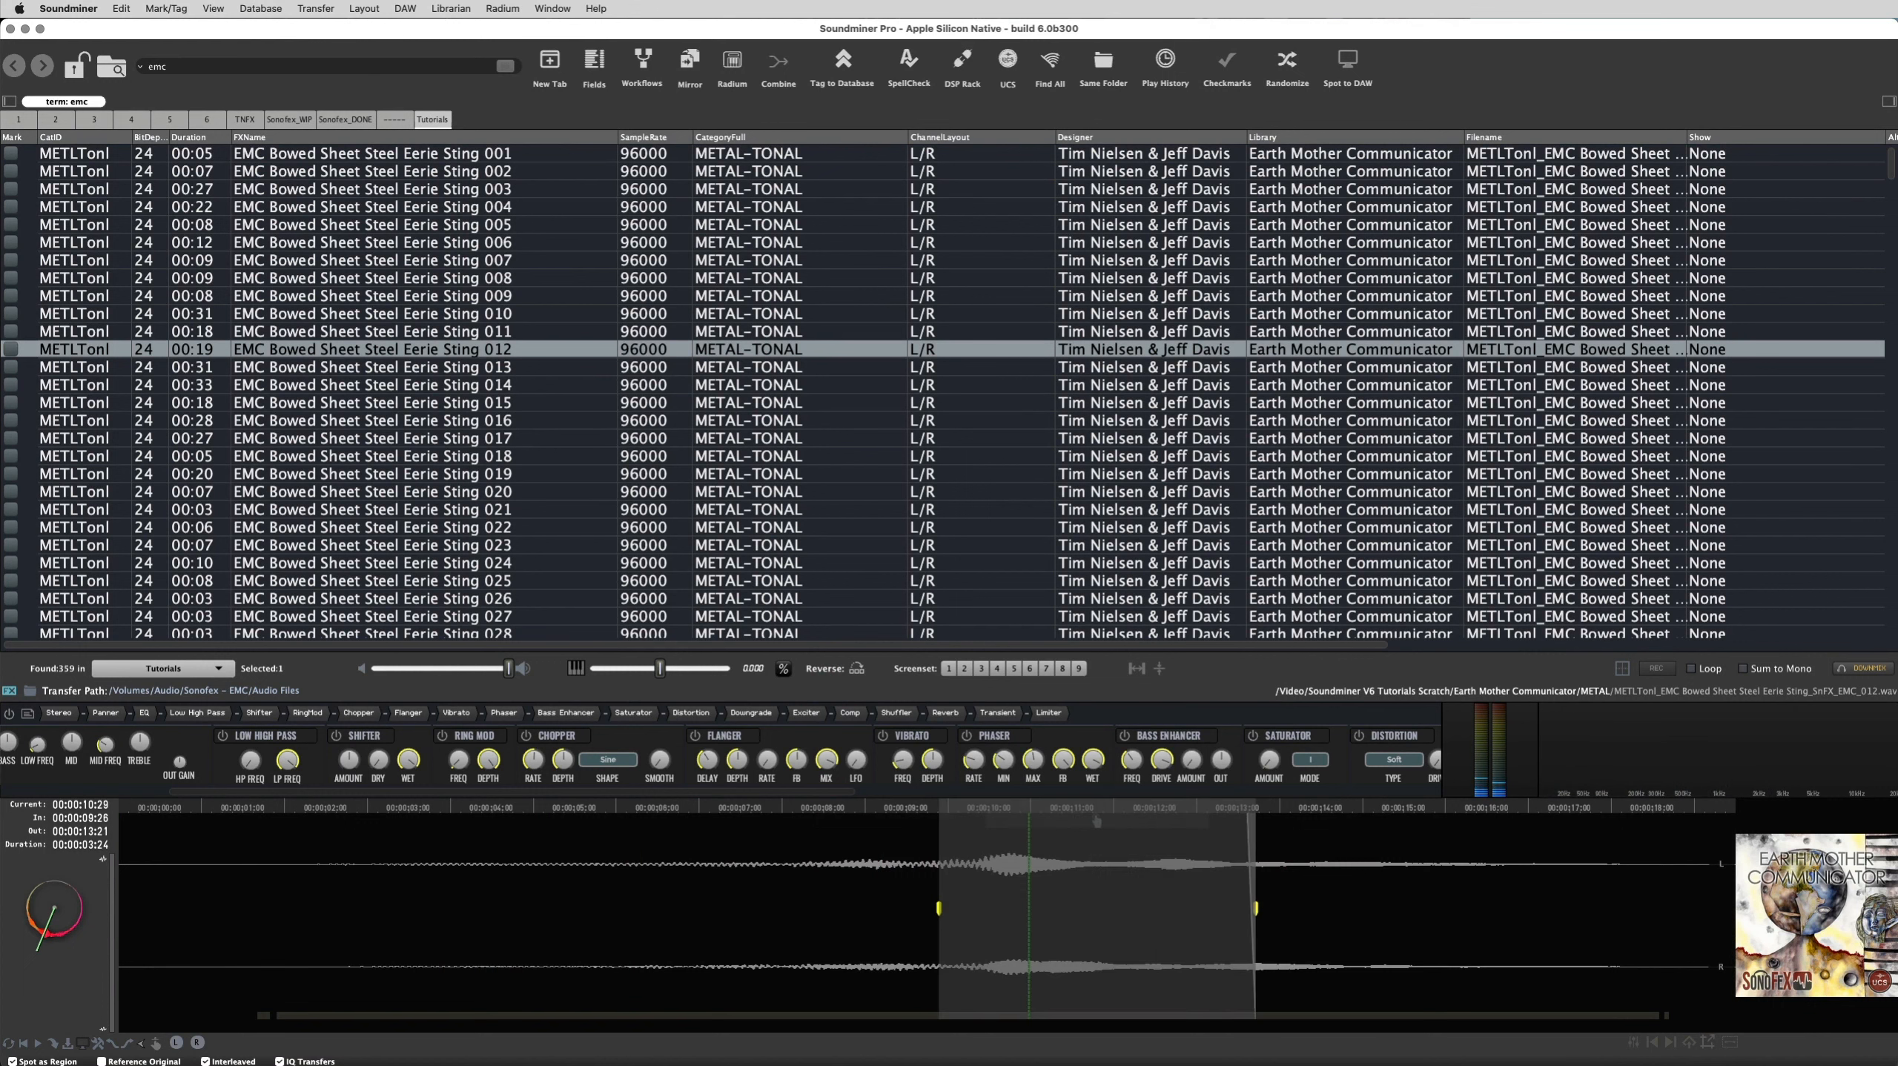
left_click(816, 668)
left_click(816, 669)
left_click(816, 669)
left_click(816, 669)
Mark four short separate regions along the waveform, then toggle Reverse on and back off
left_click_drag(512, 868, 622, 873)
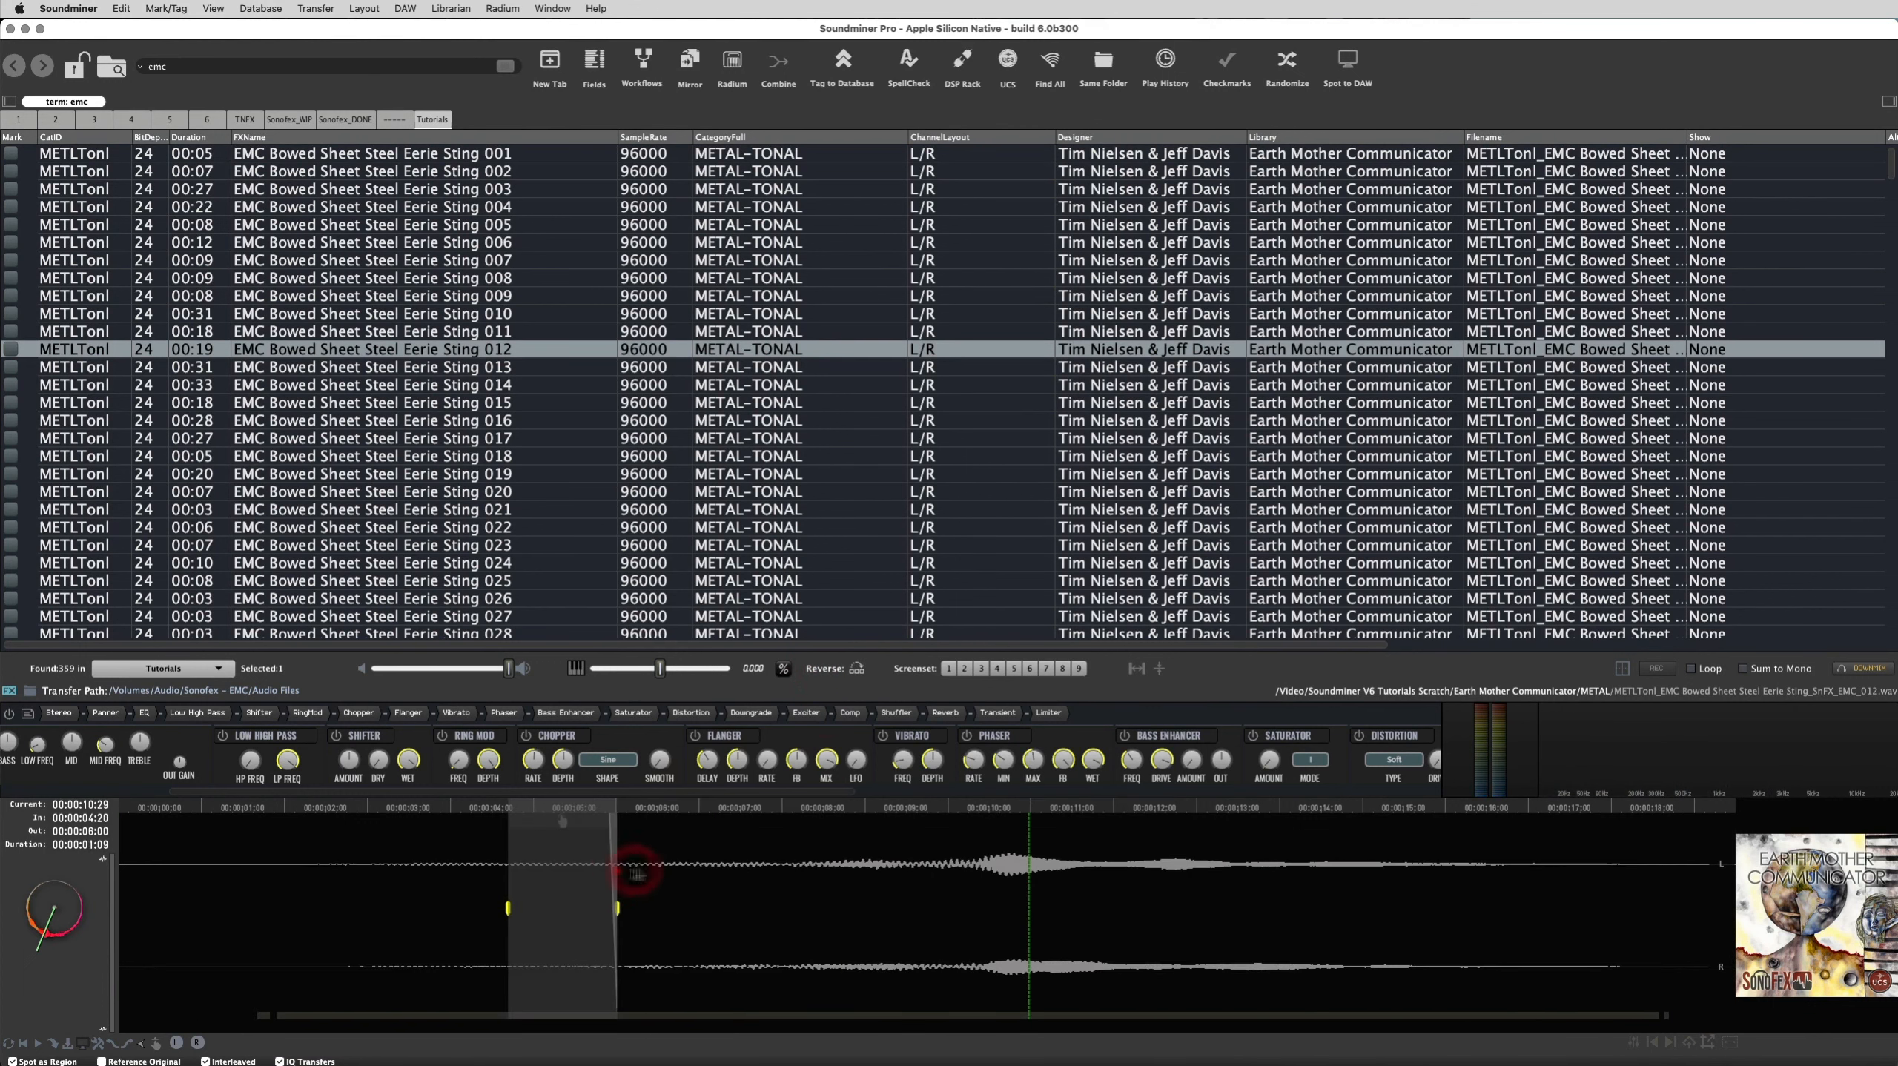
left_click_drag(728, 900, 812, 900)
left_click_drag(943, 897, 1056, 894)
left_click_drag(1171, 893, 1283, 889)
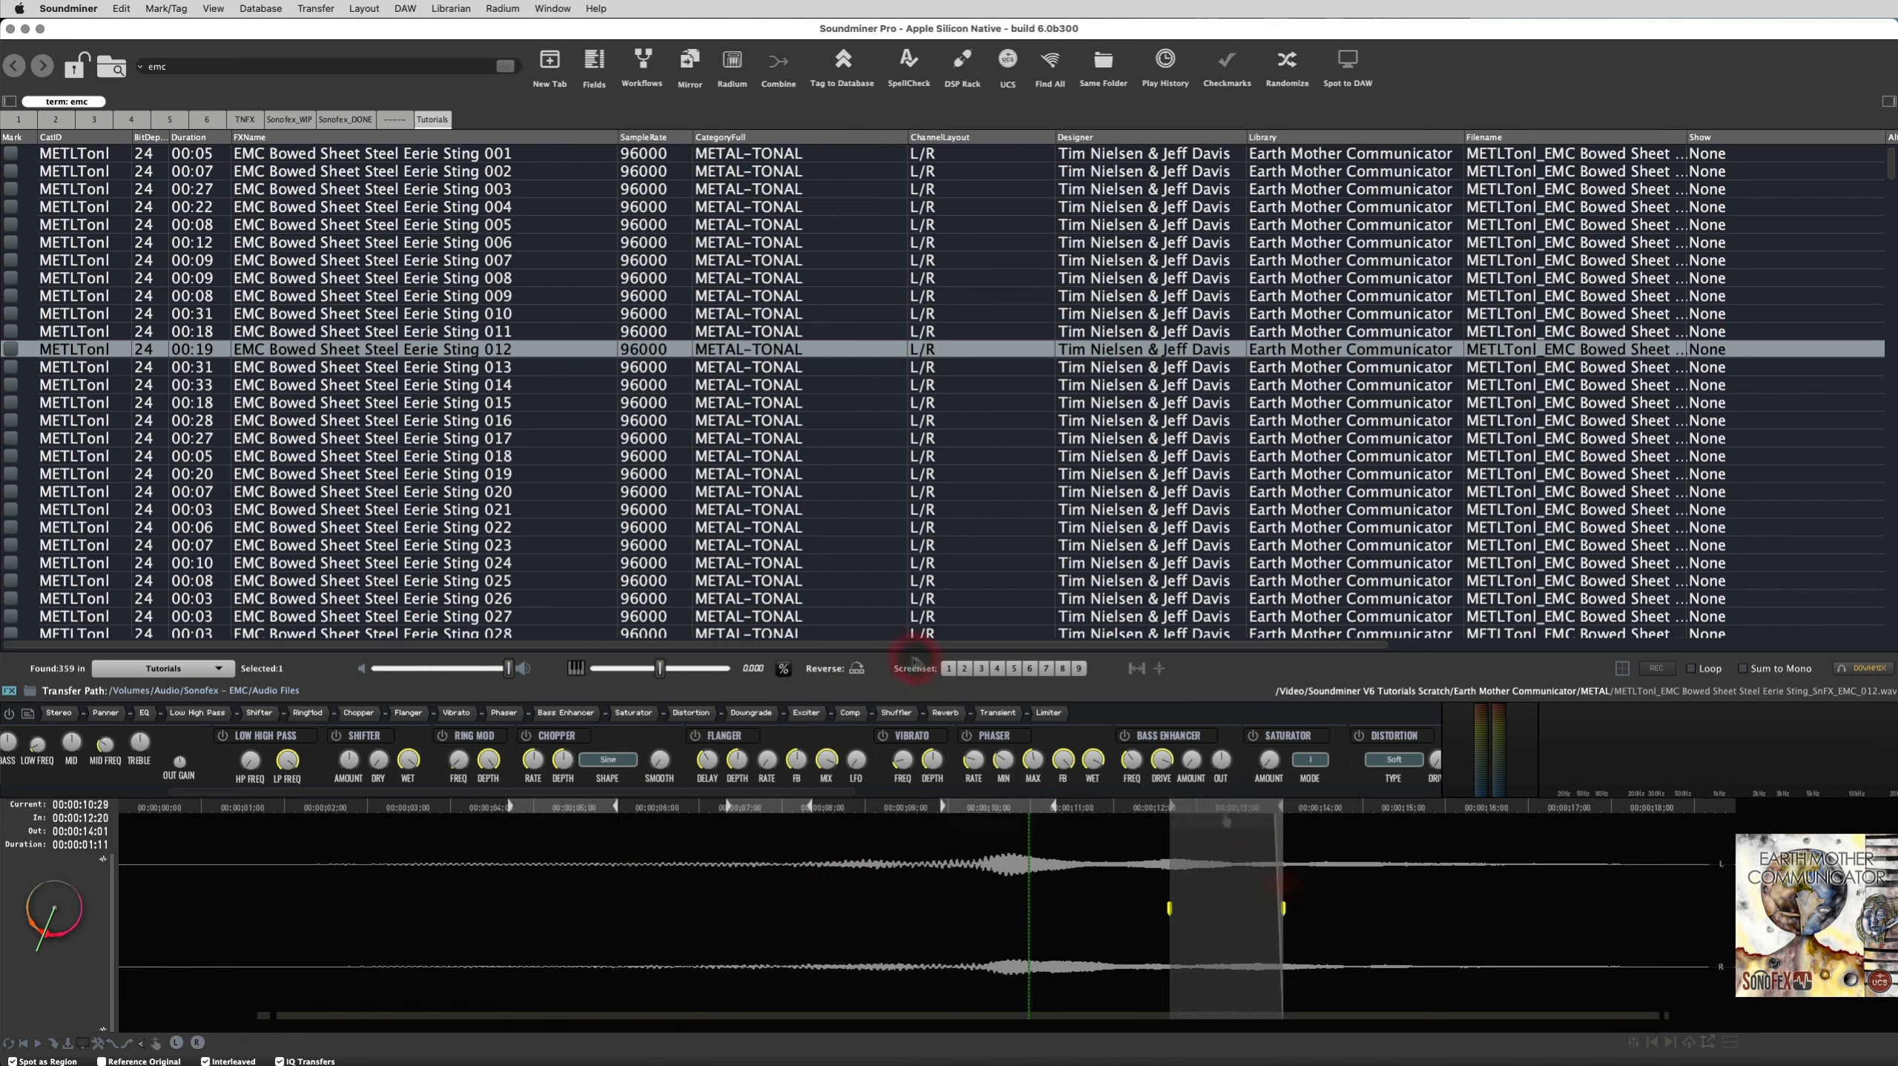
left_click(823, 669)
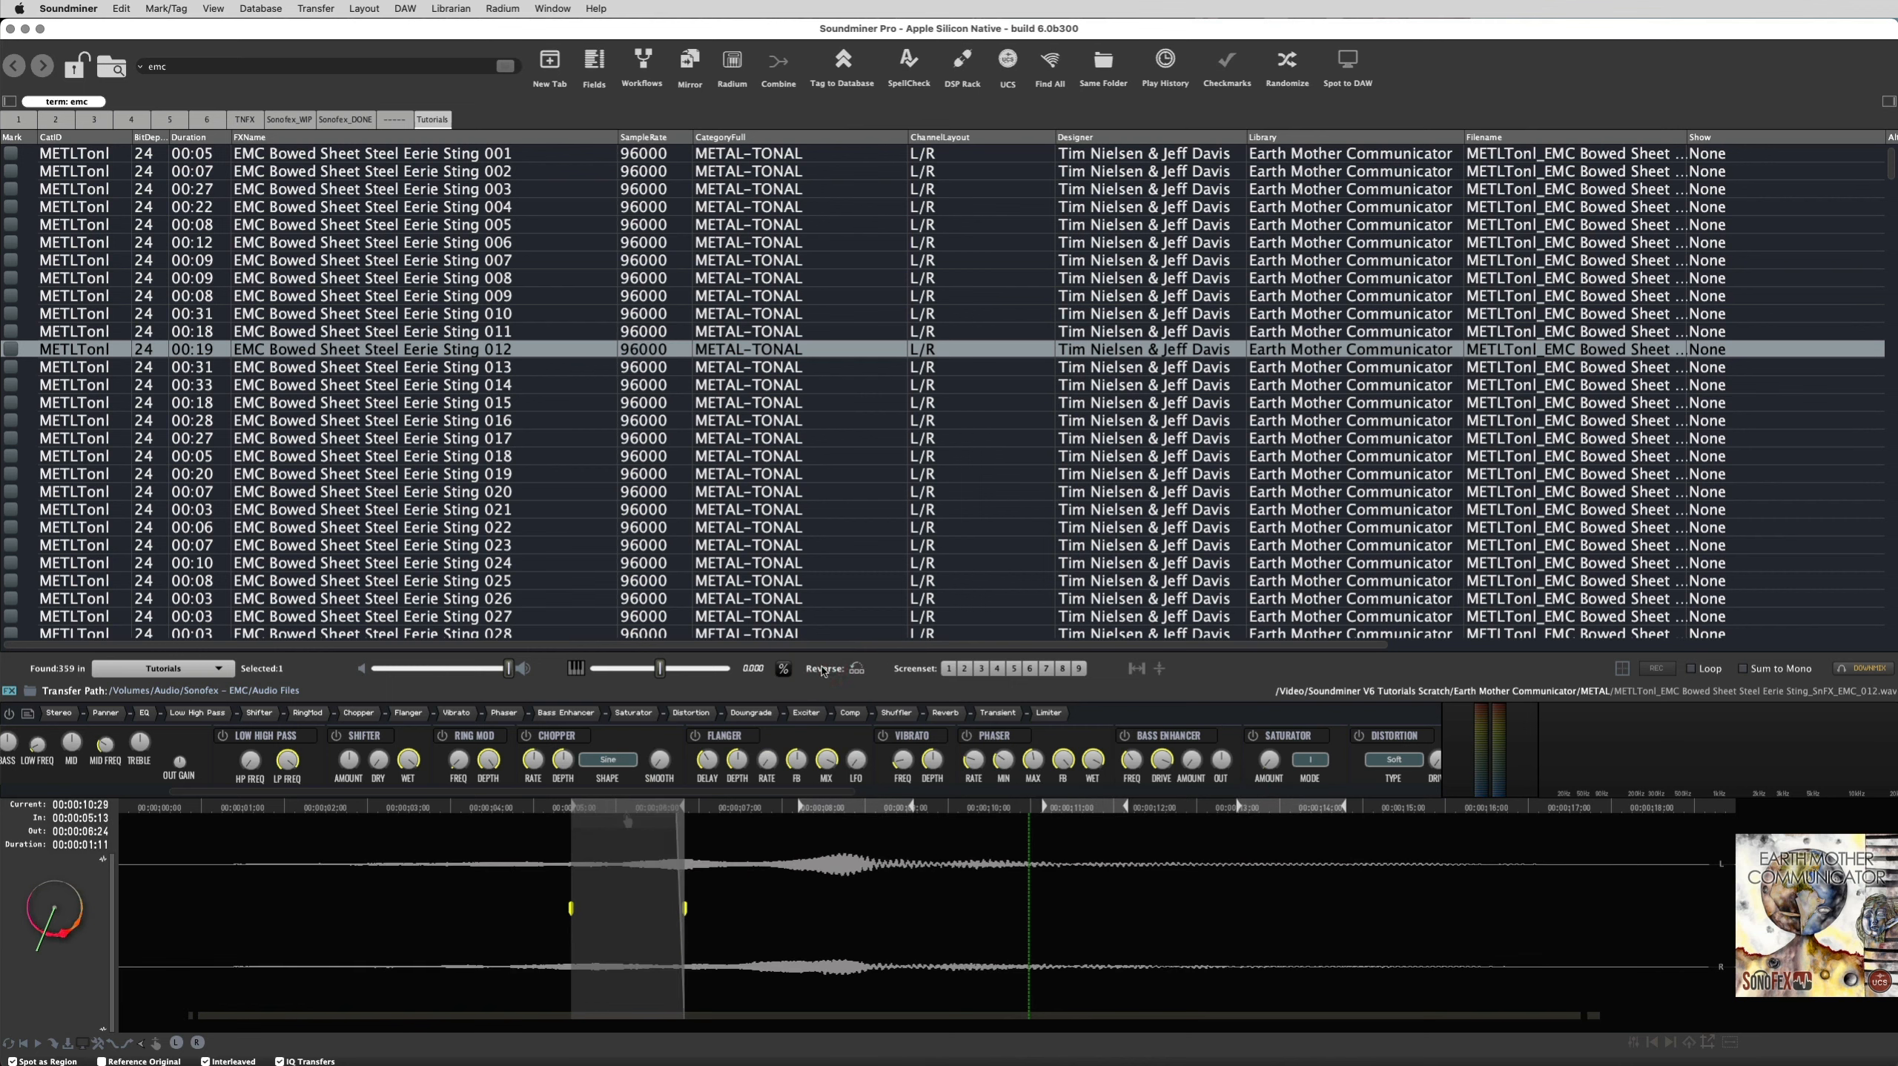
left_click(823, 669)
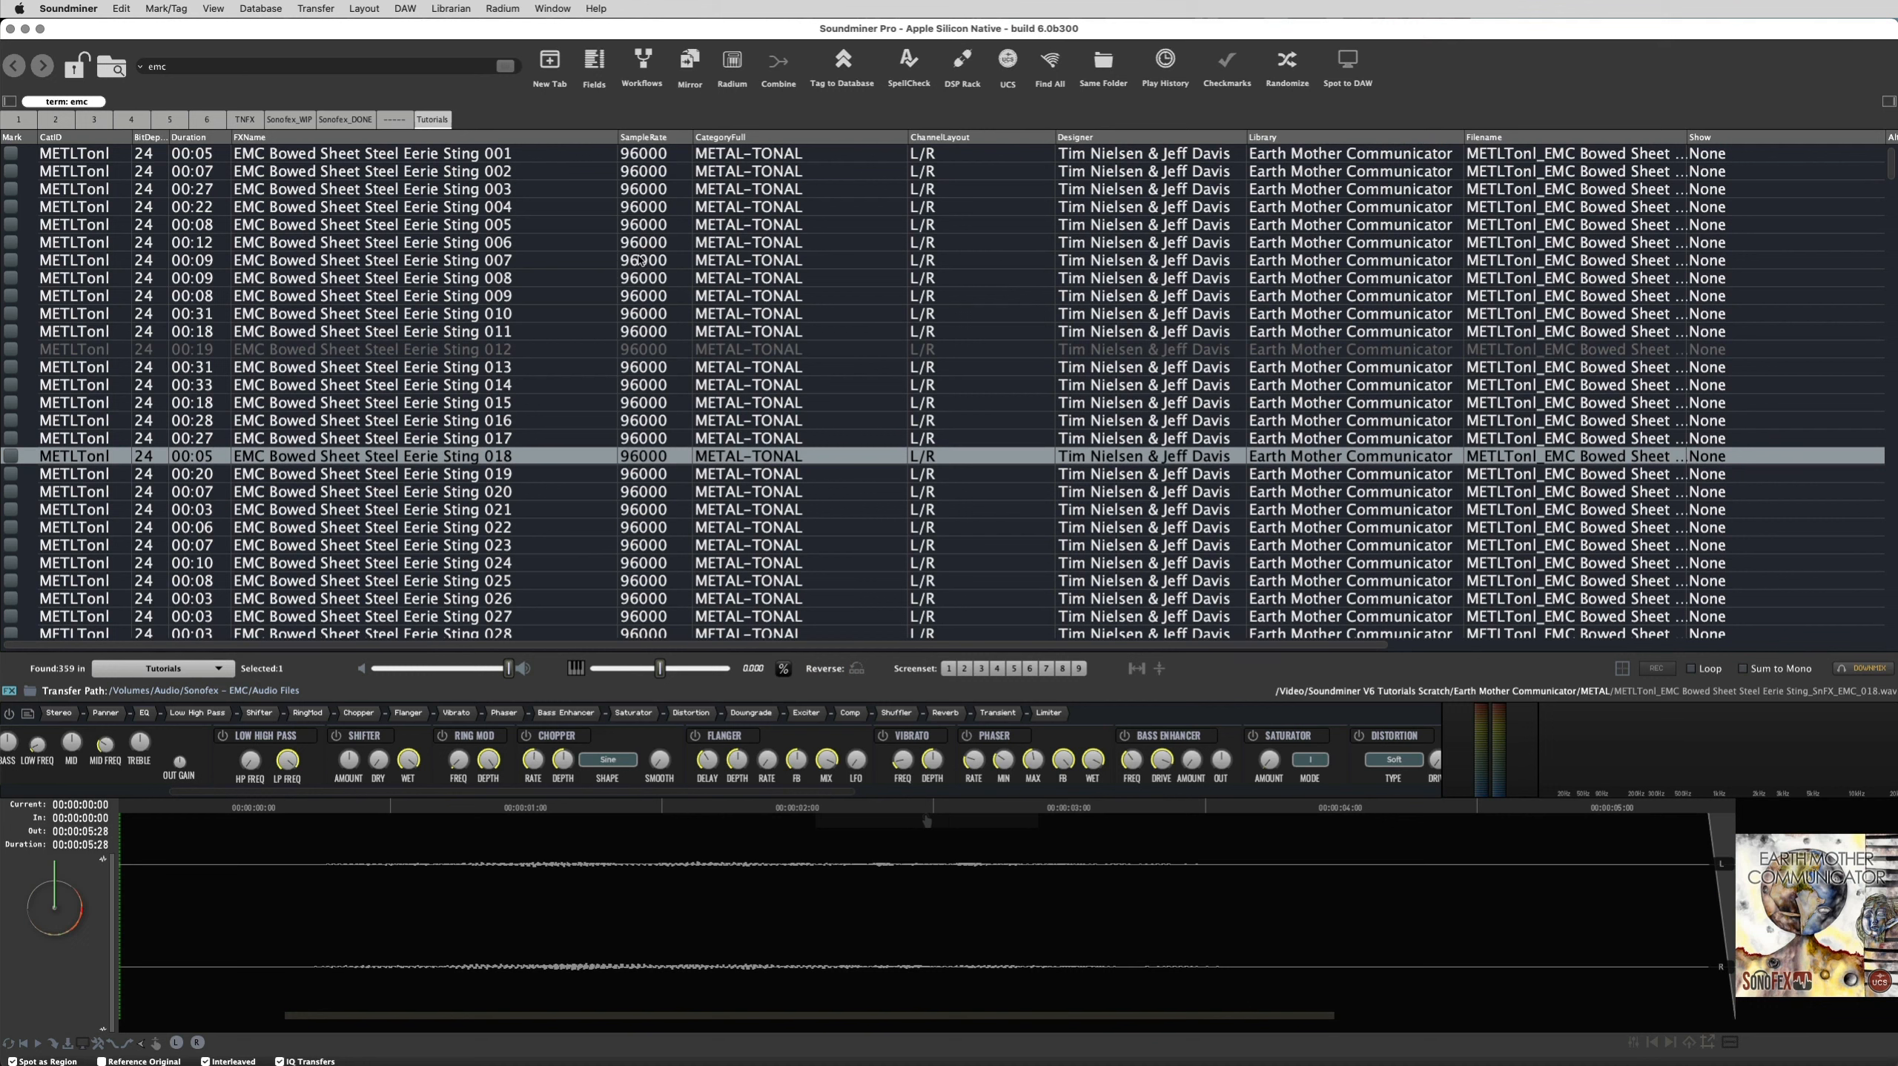
Open the keyboard shortcut list and review the assignments for plugins, search, transfer and playback
key("super+k")
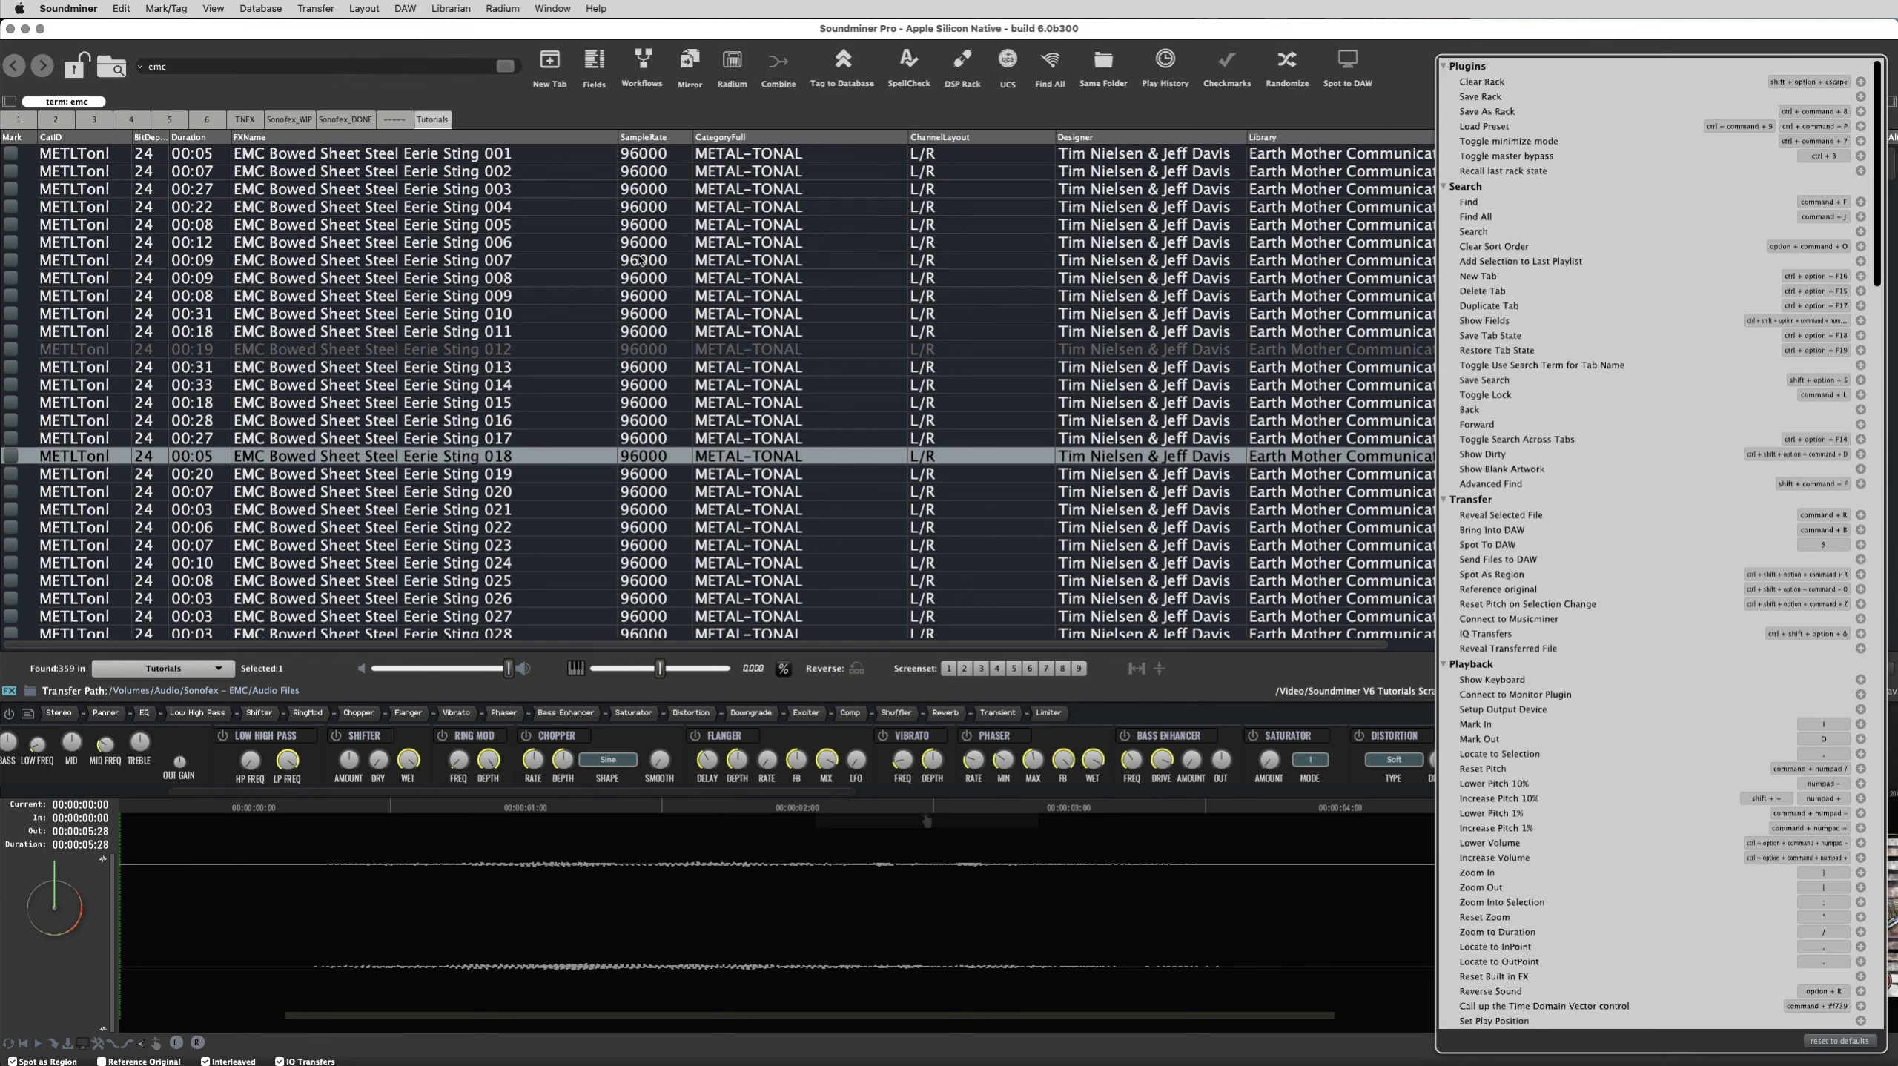
left_click_drag(1877, 77, 1842, 470)
left_click_drag(1826, 354, 1877, 101)
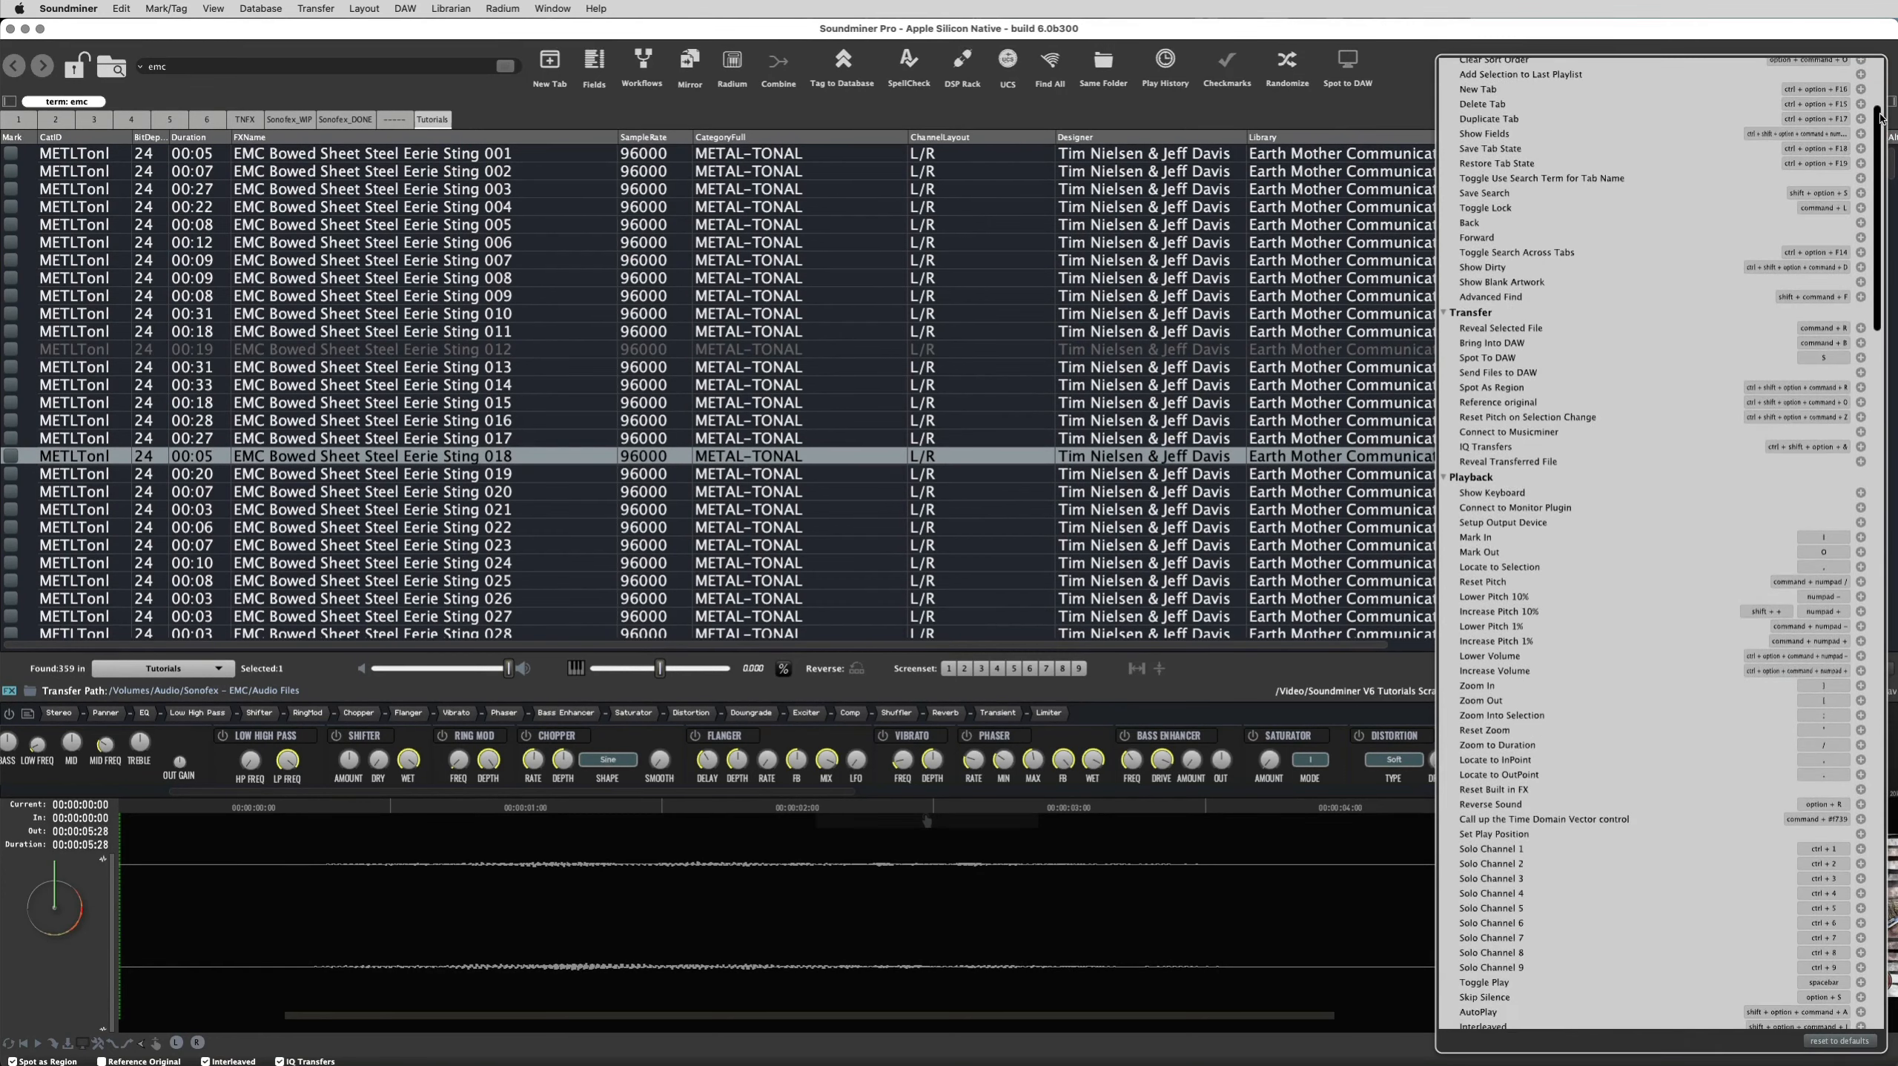
left_click_drag(1879, 125, 1863, 825)
Select the EMC Bowed Sheet Steel Eerie Sting 008 sound and view the effects rack's FX Presets options
left_click(637, 280)
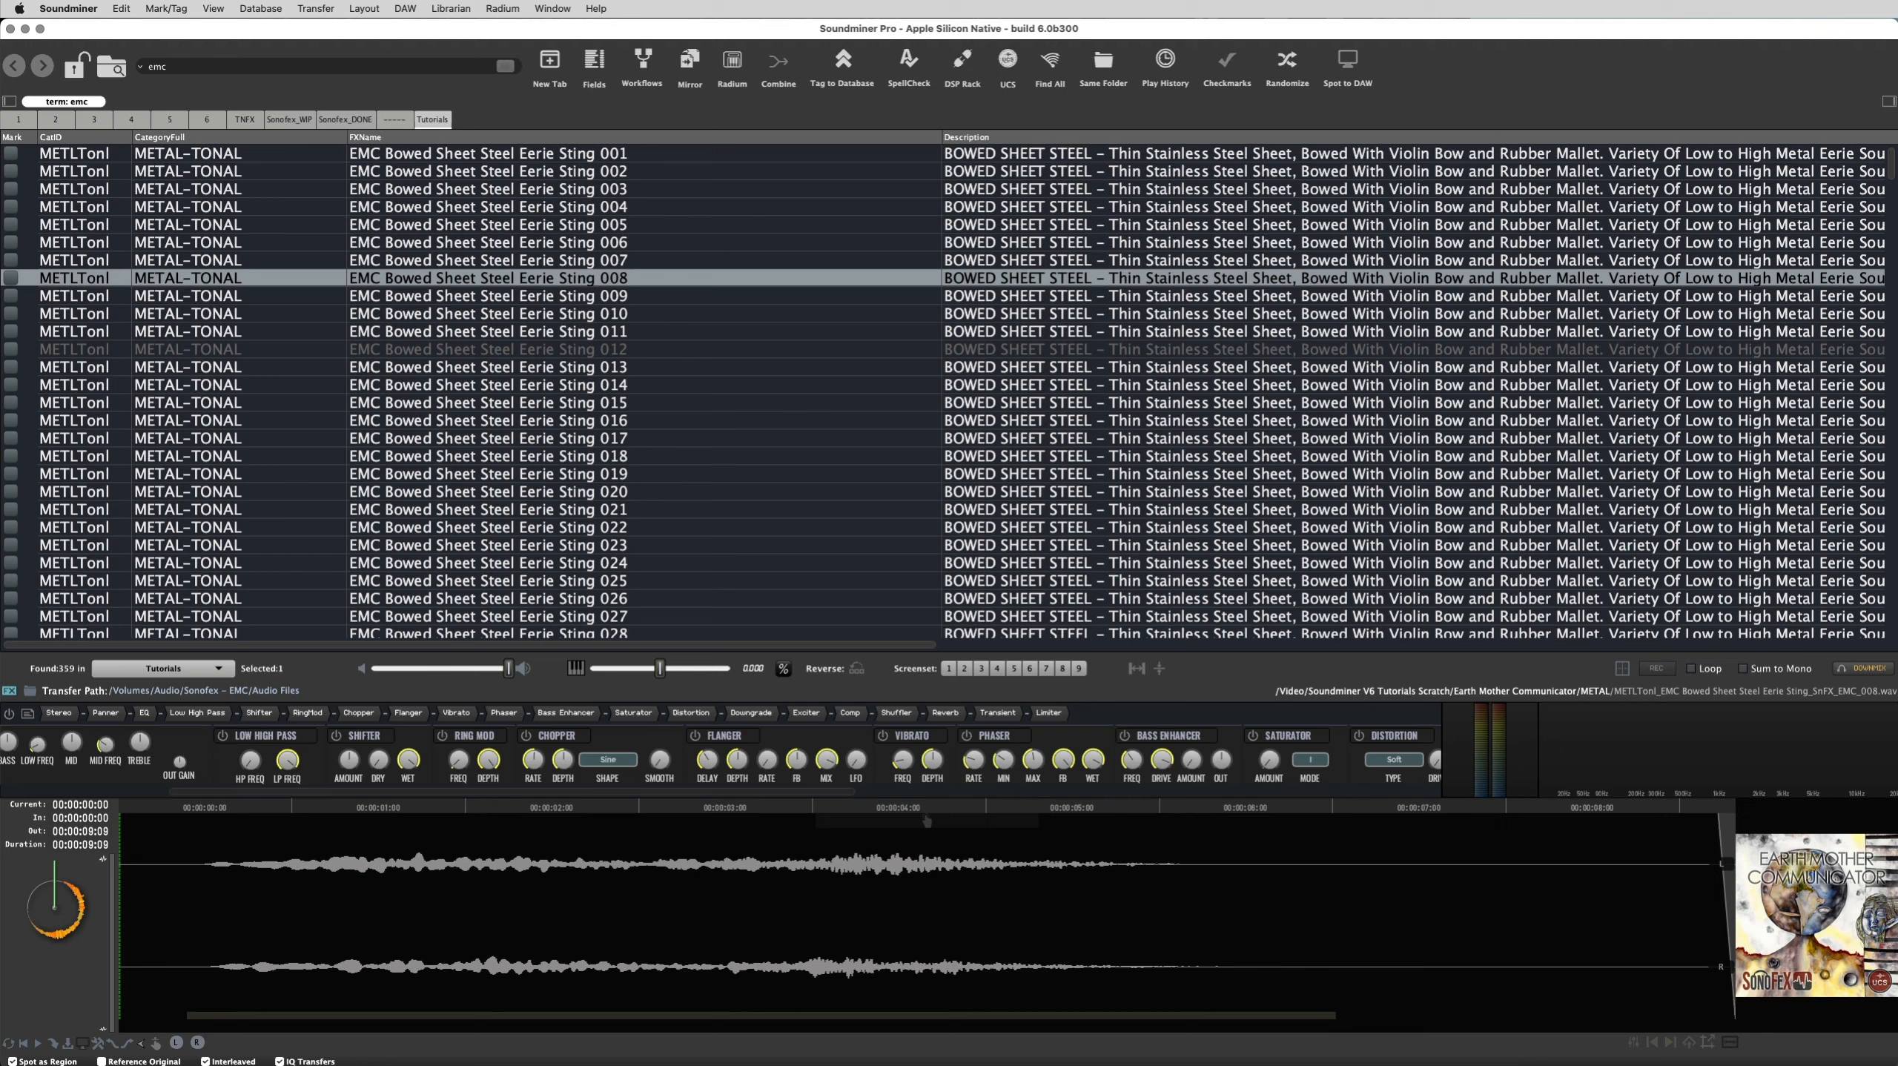
left_click(68, 806)
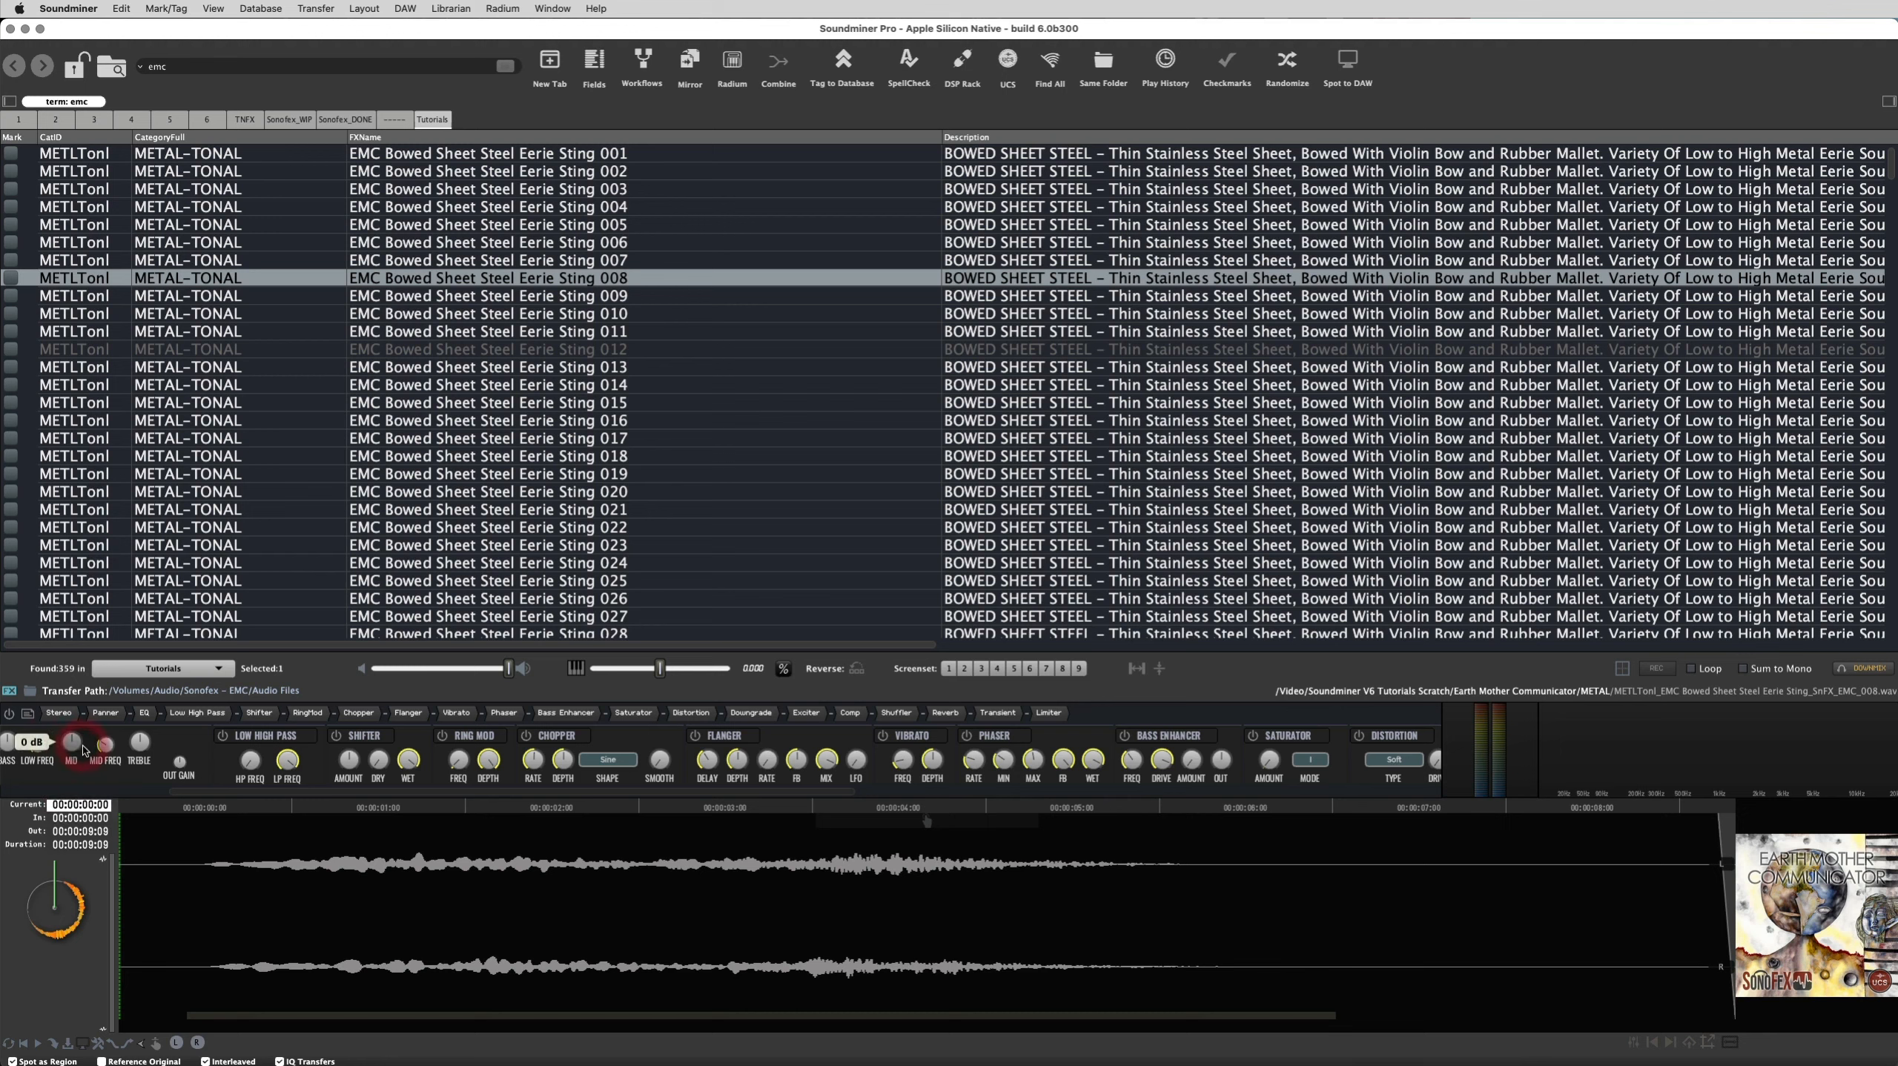
left_click(28, 713)
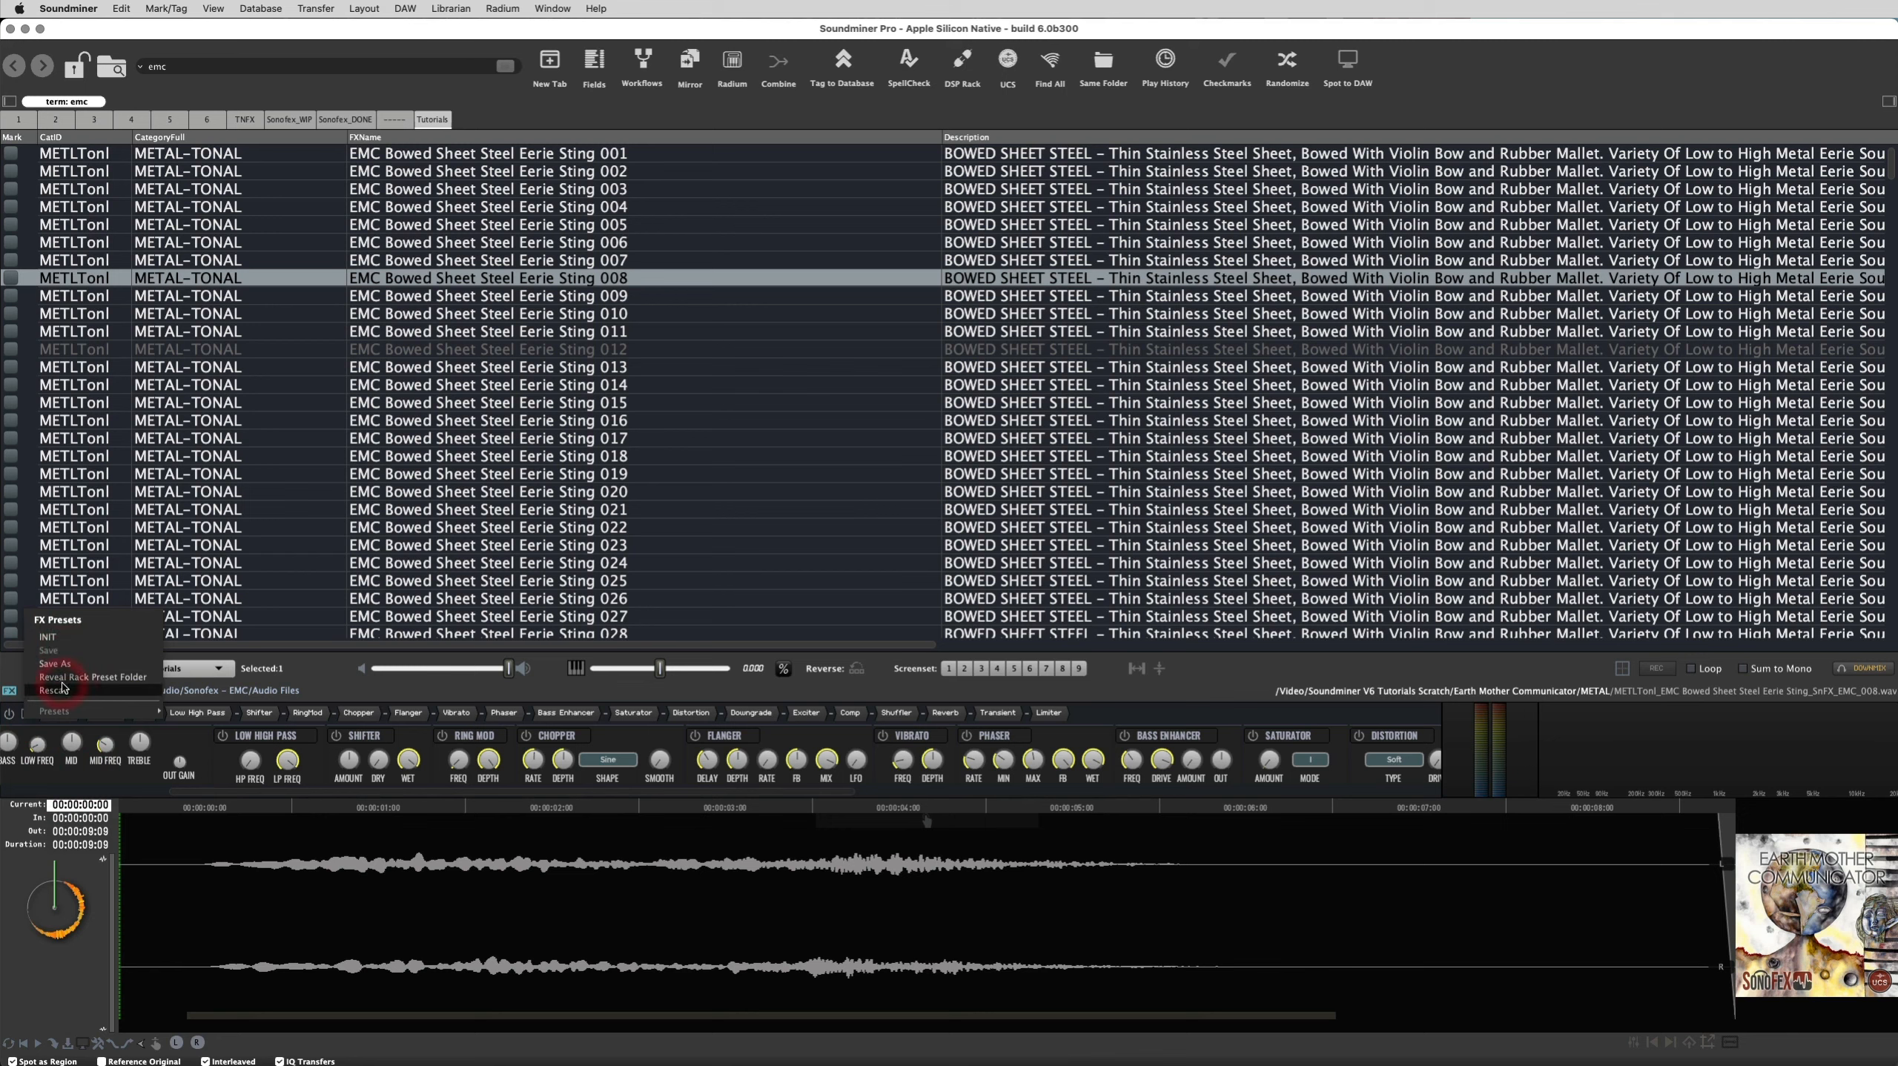
left_click(63, 688)
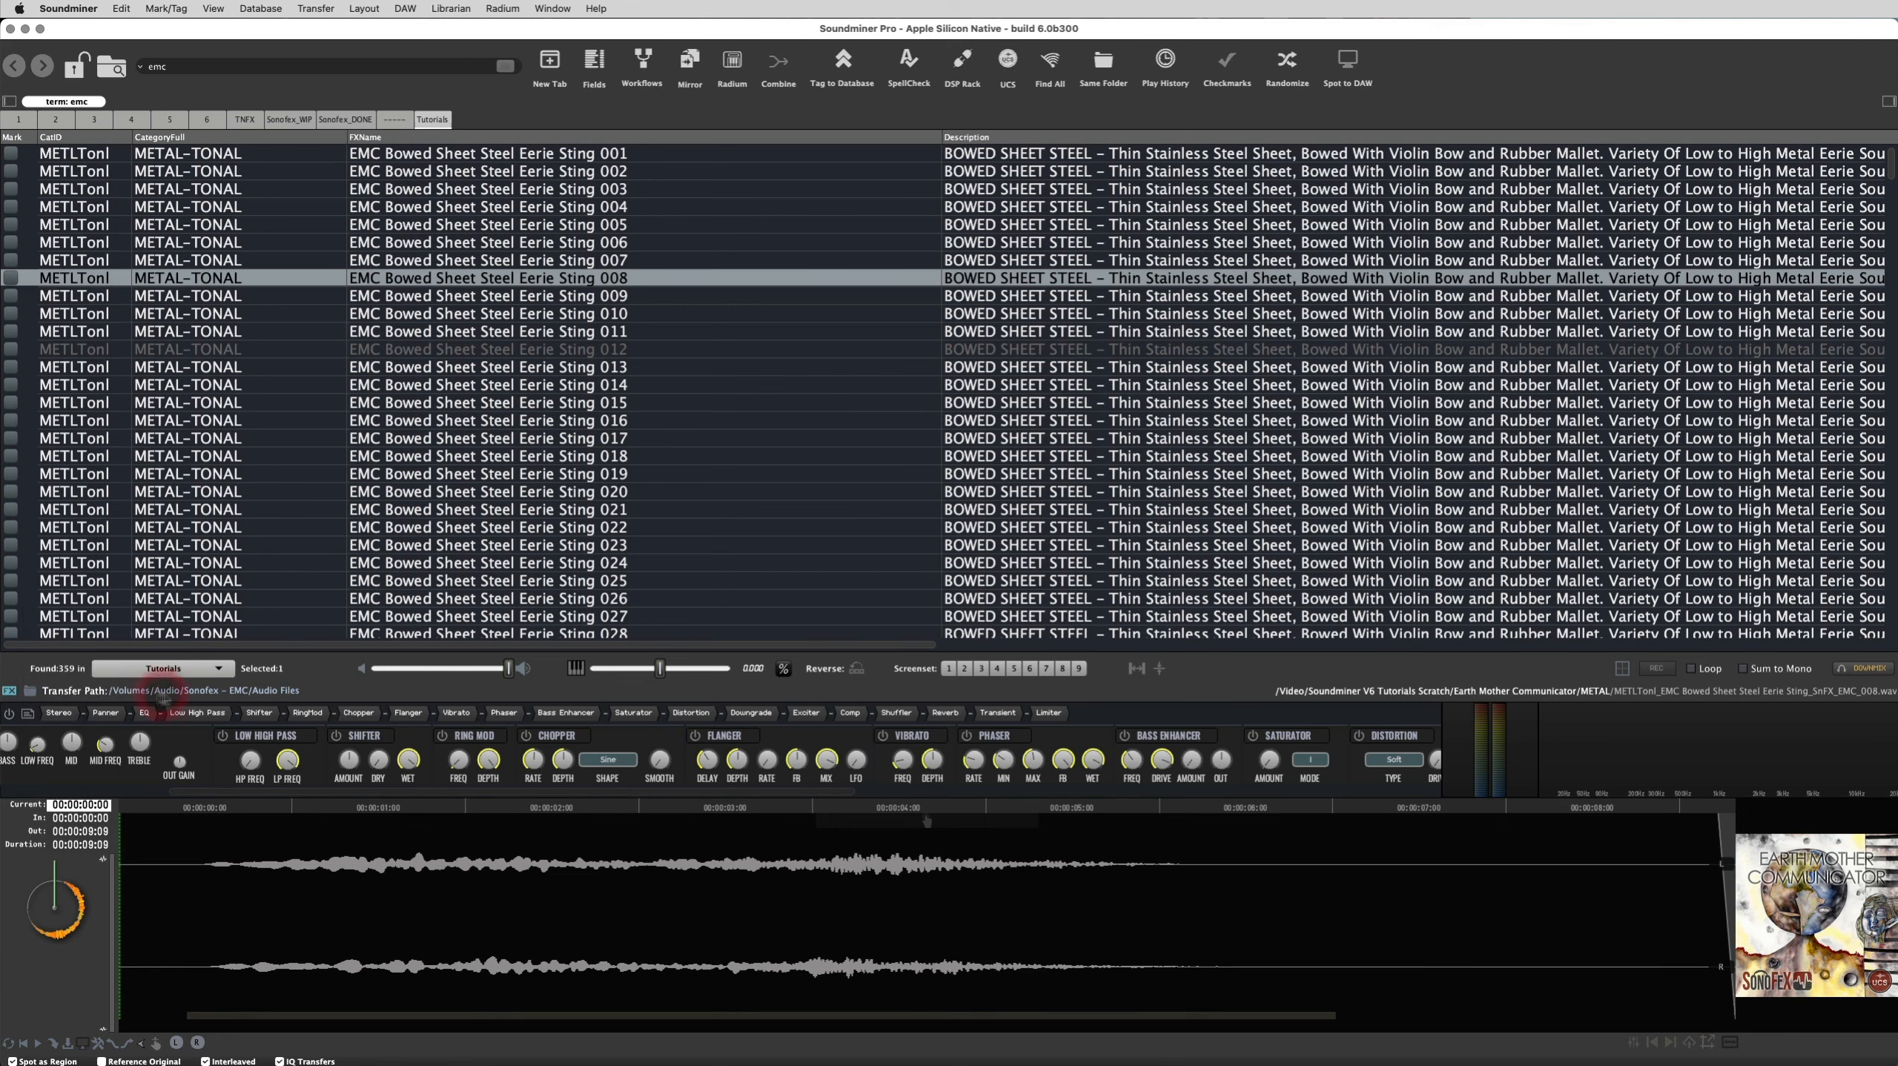
Look through the effects in the rack, including the available Distortion types and Saturator modes
scroll(896, 747, "right", 10)
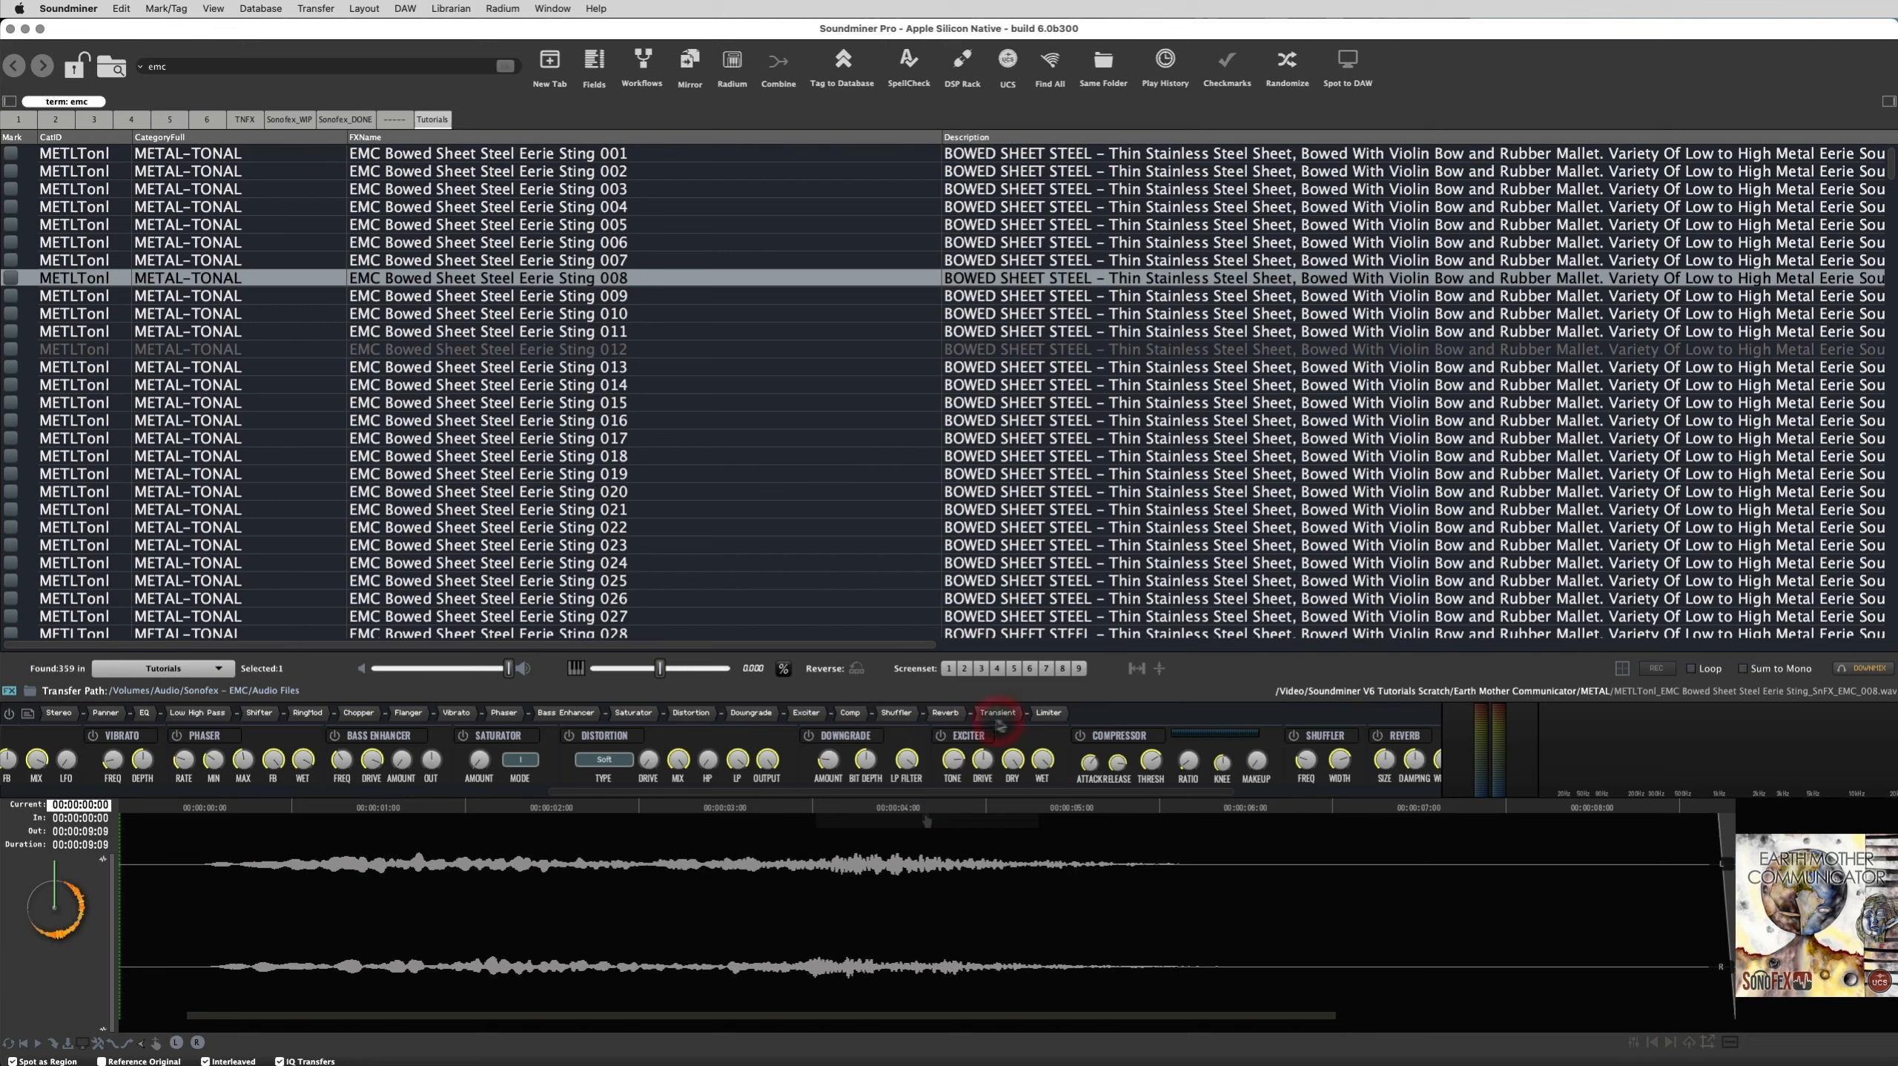
scroll(956, 787, "right", 3)
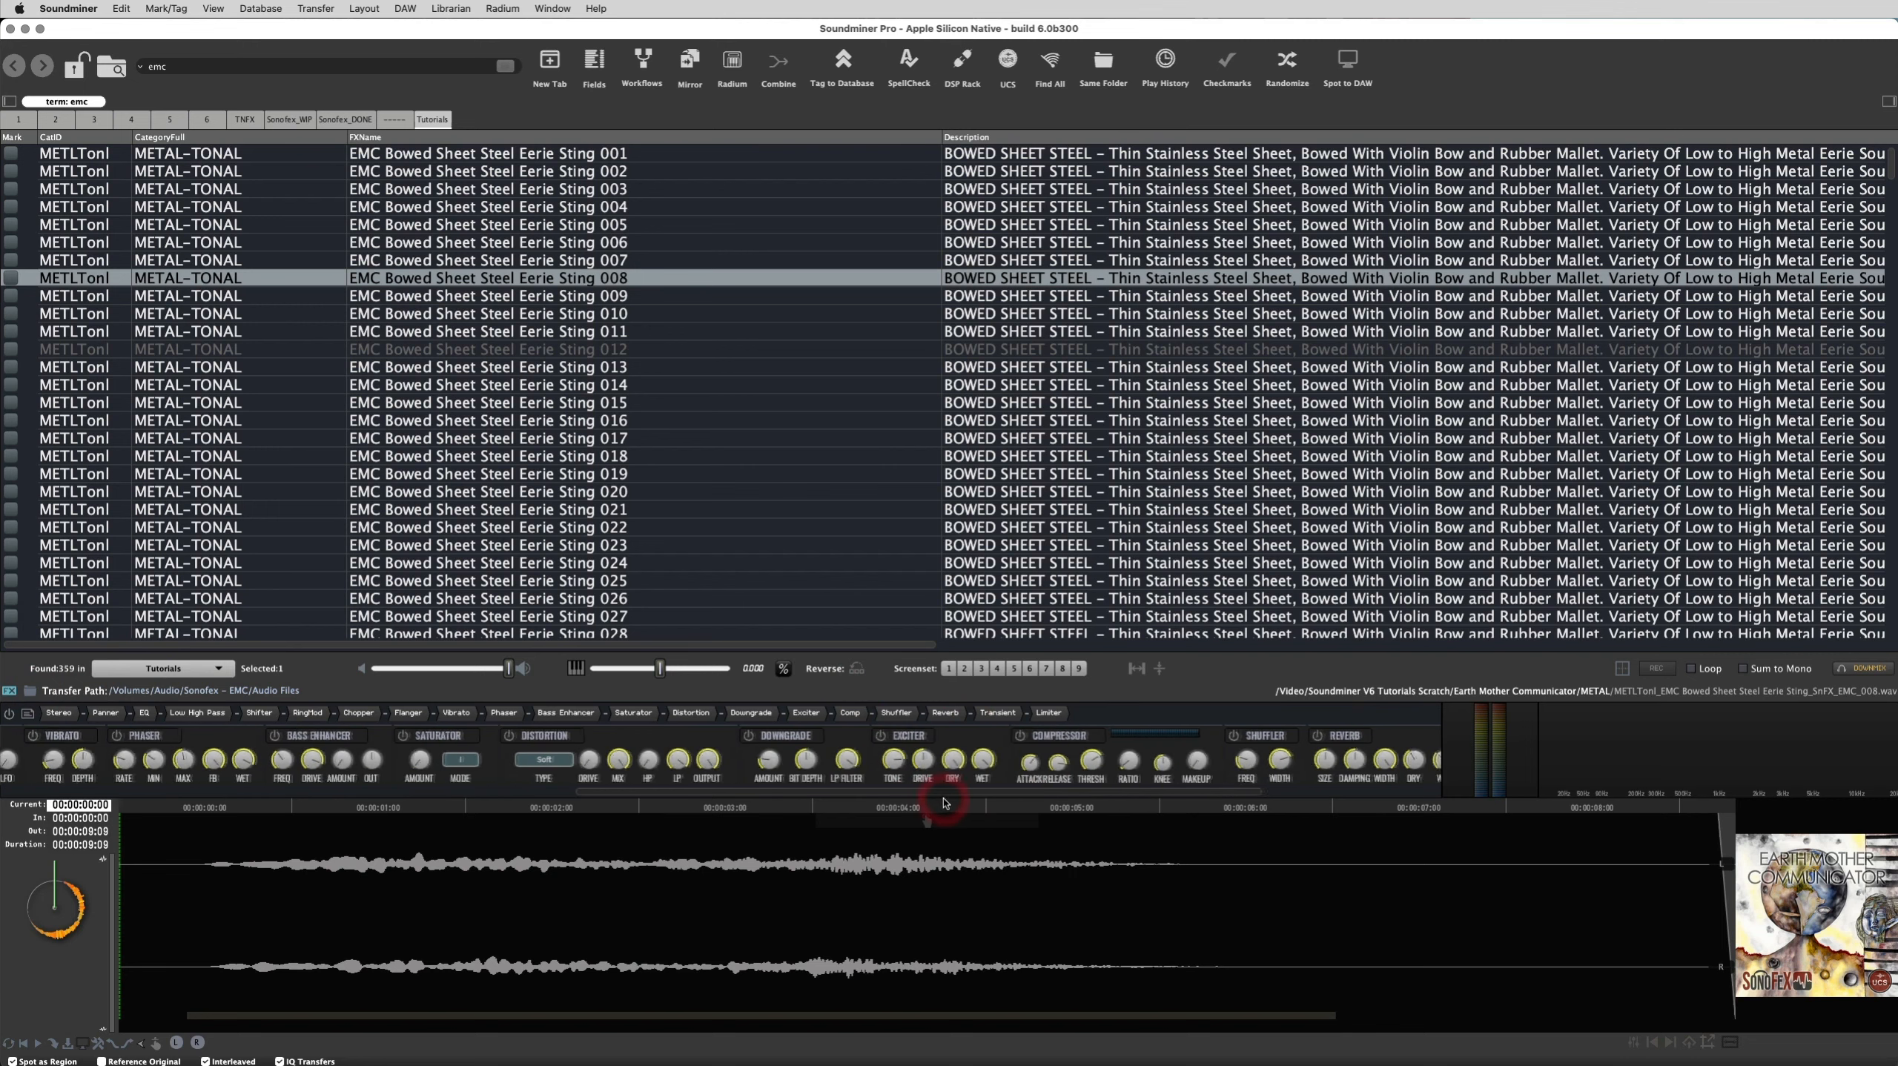
scroll(941, 792, "left", 1)
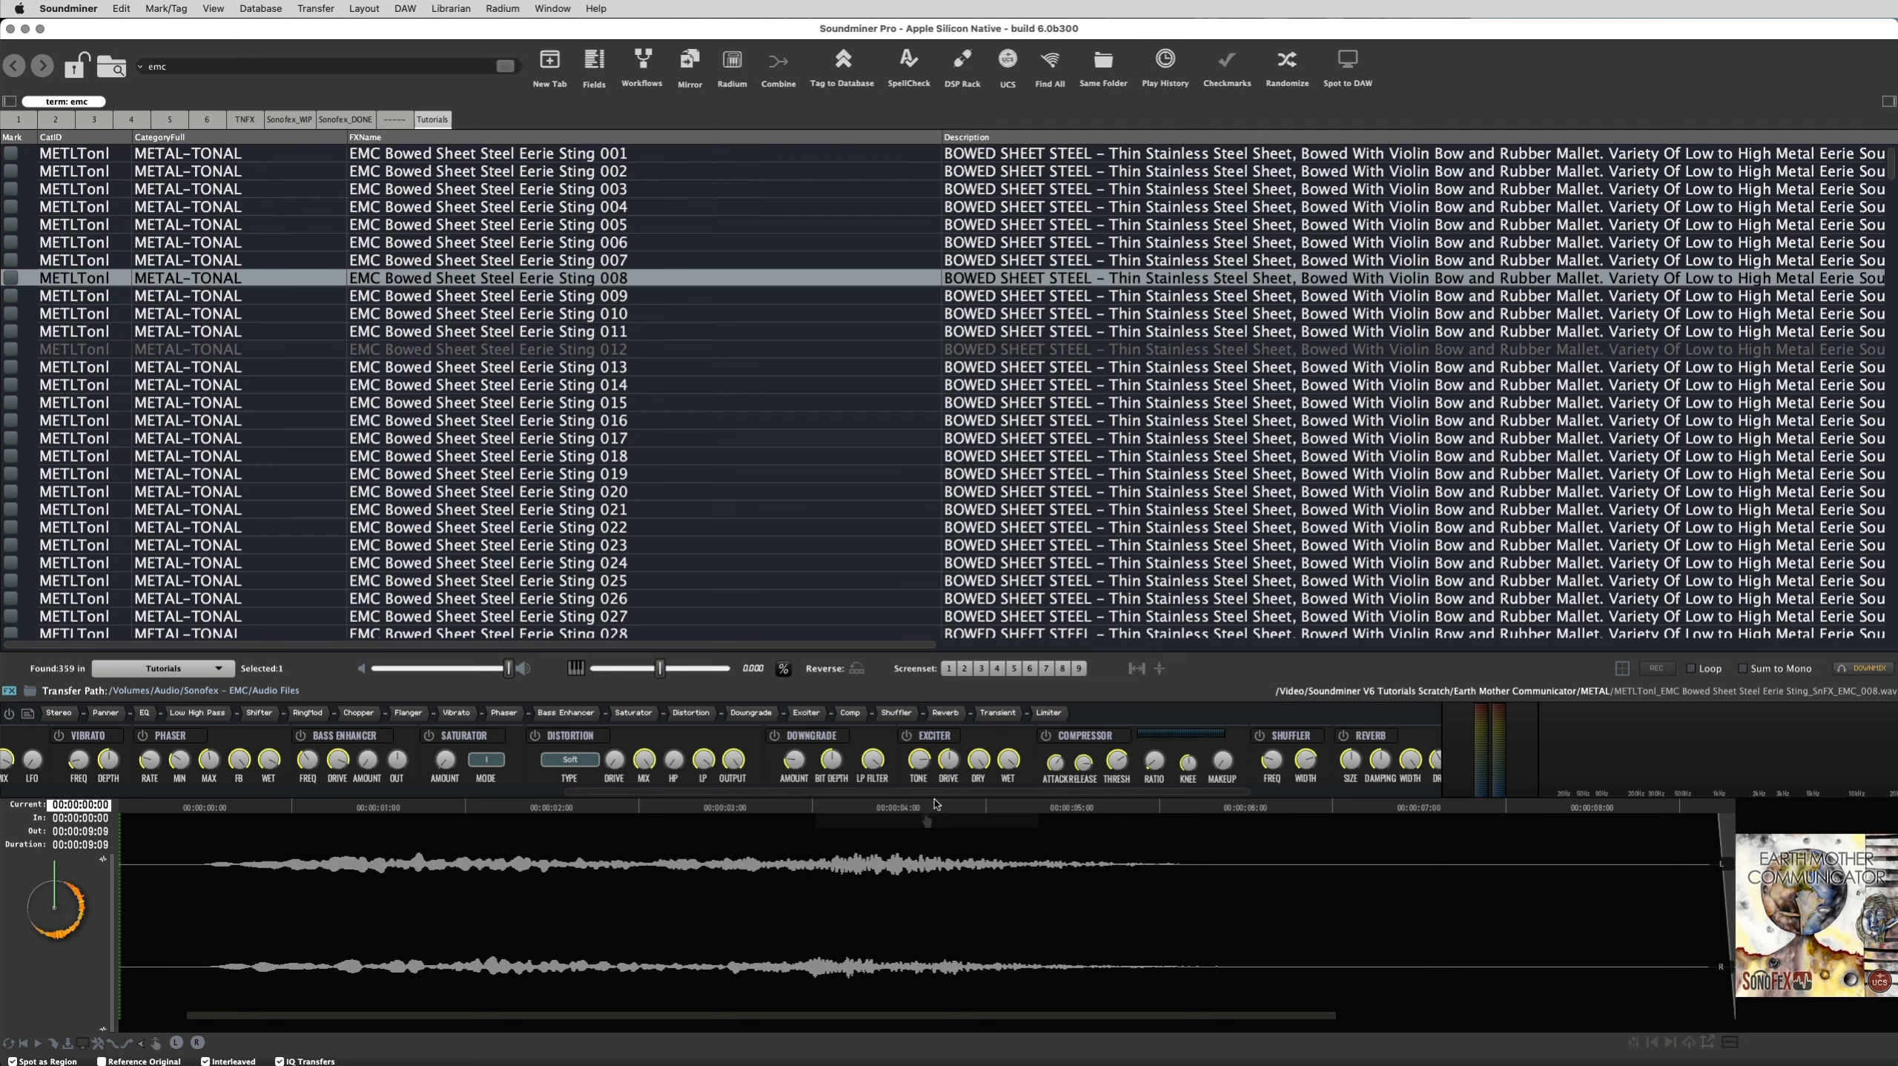
left_click(923, 800)
left_click_drag(894, 791, 692, 793)
left_click(984, 760)
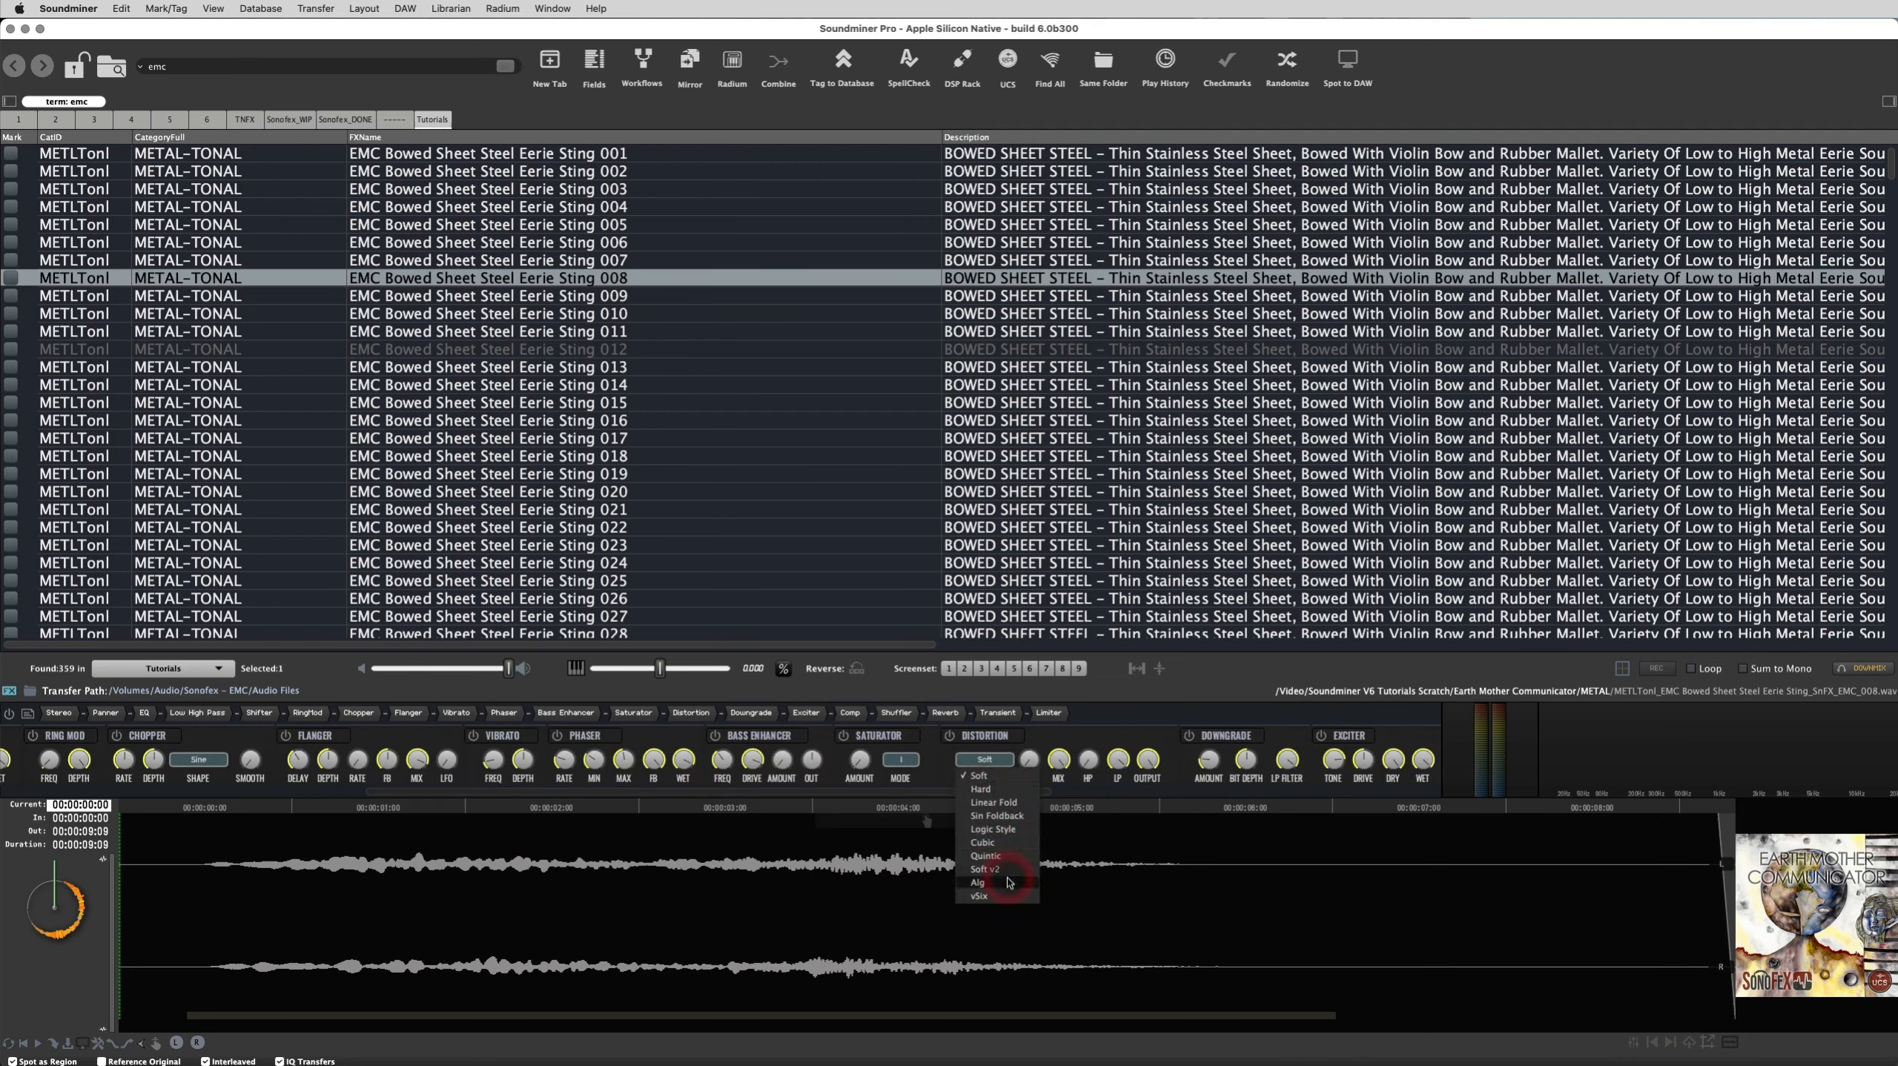
left_click(901, 759)
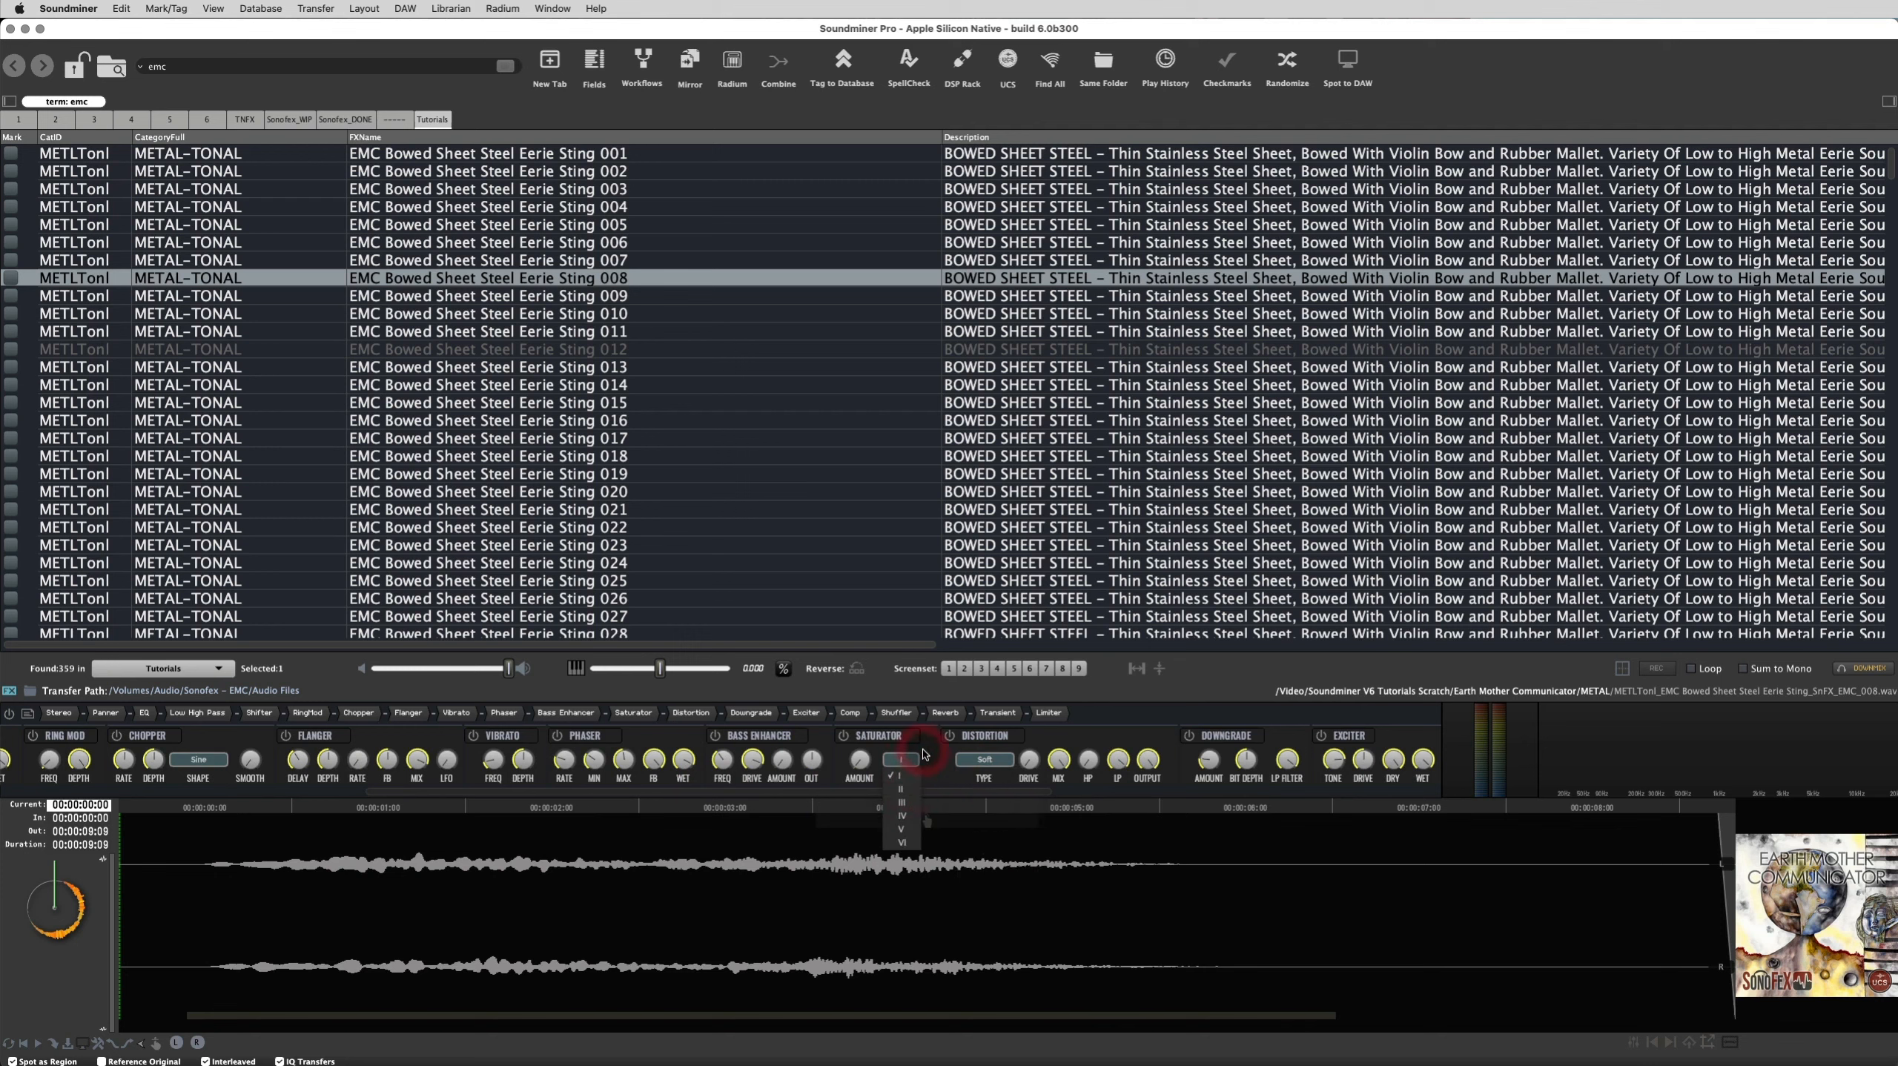
left_click(923, 756)
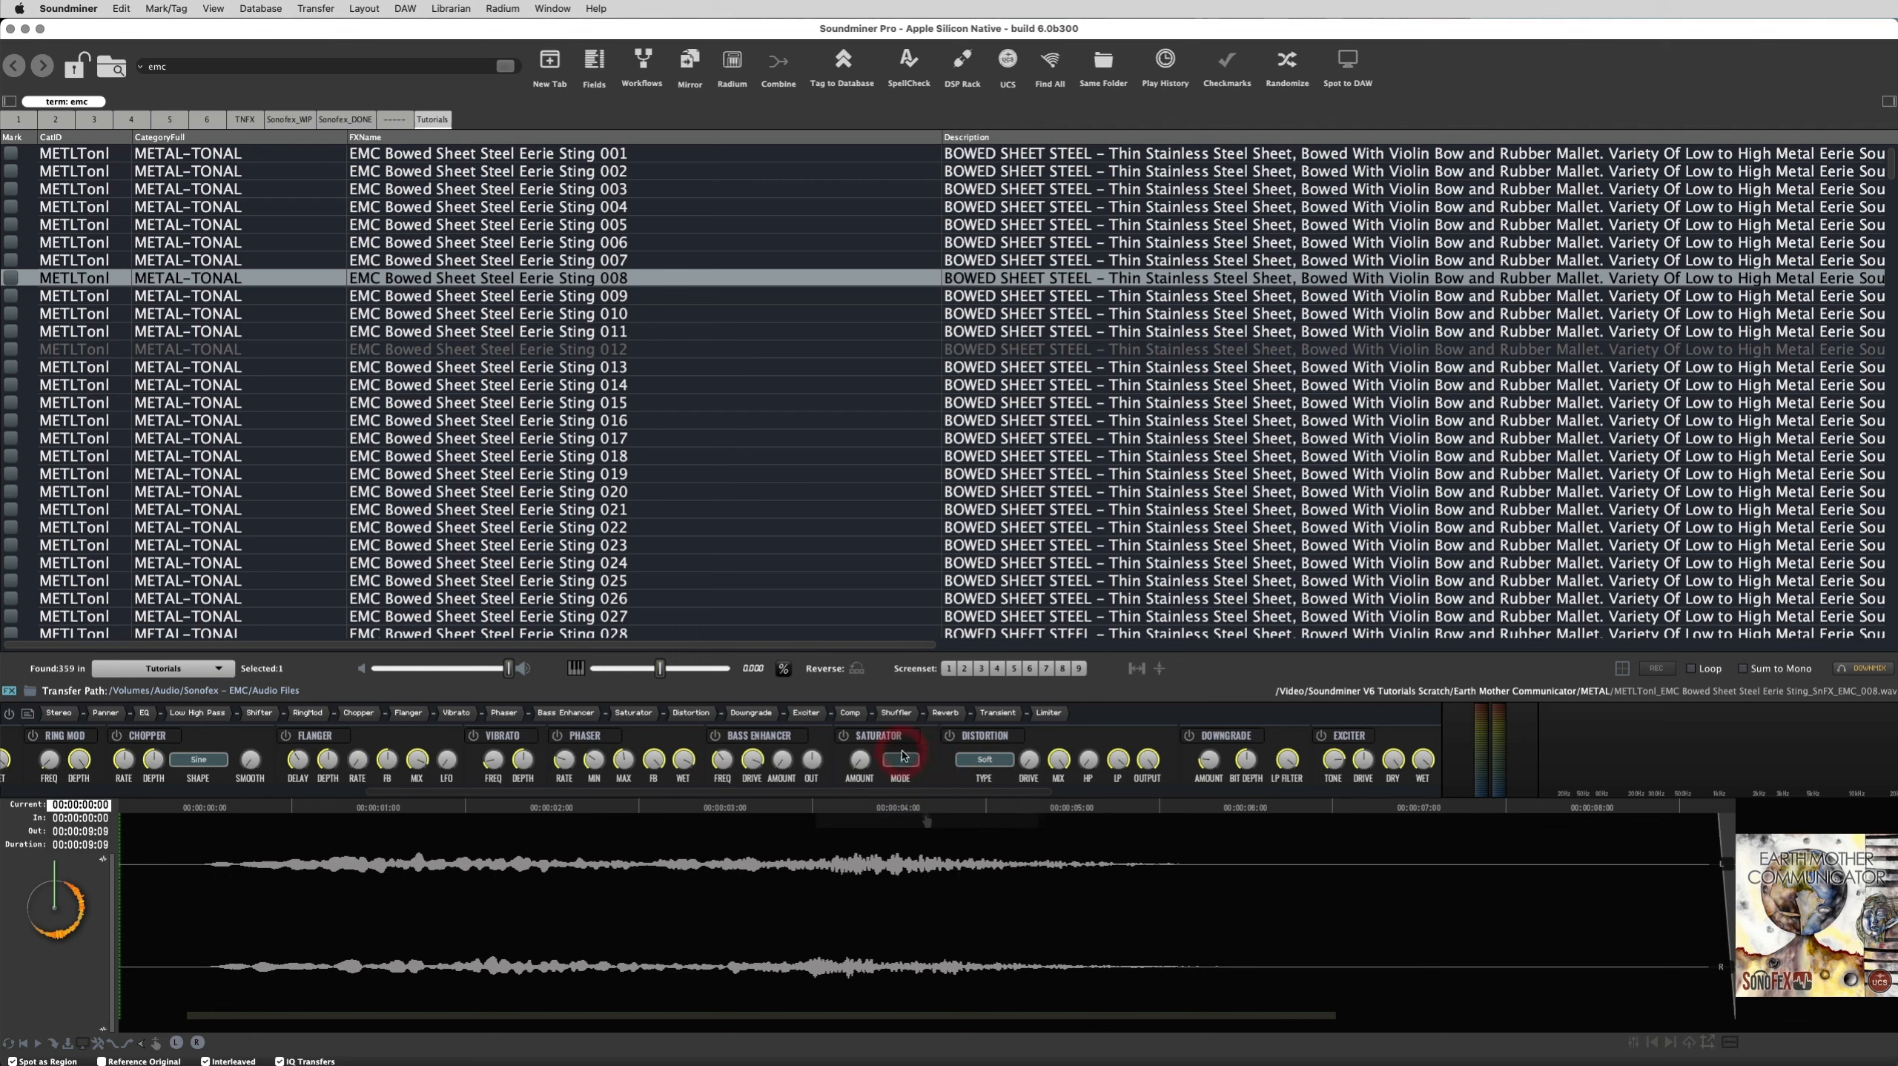
left_click(956, 725)
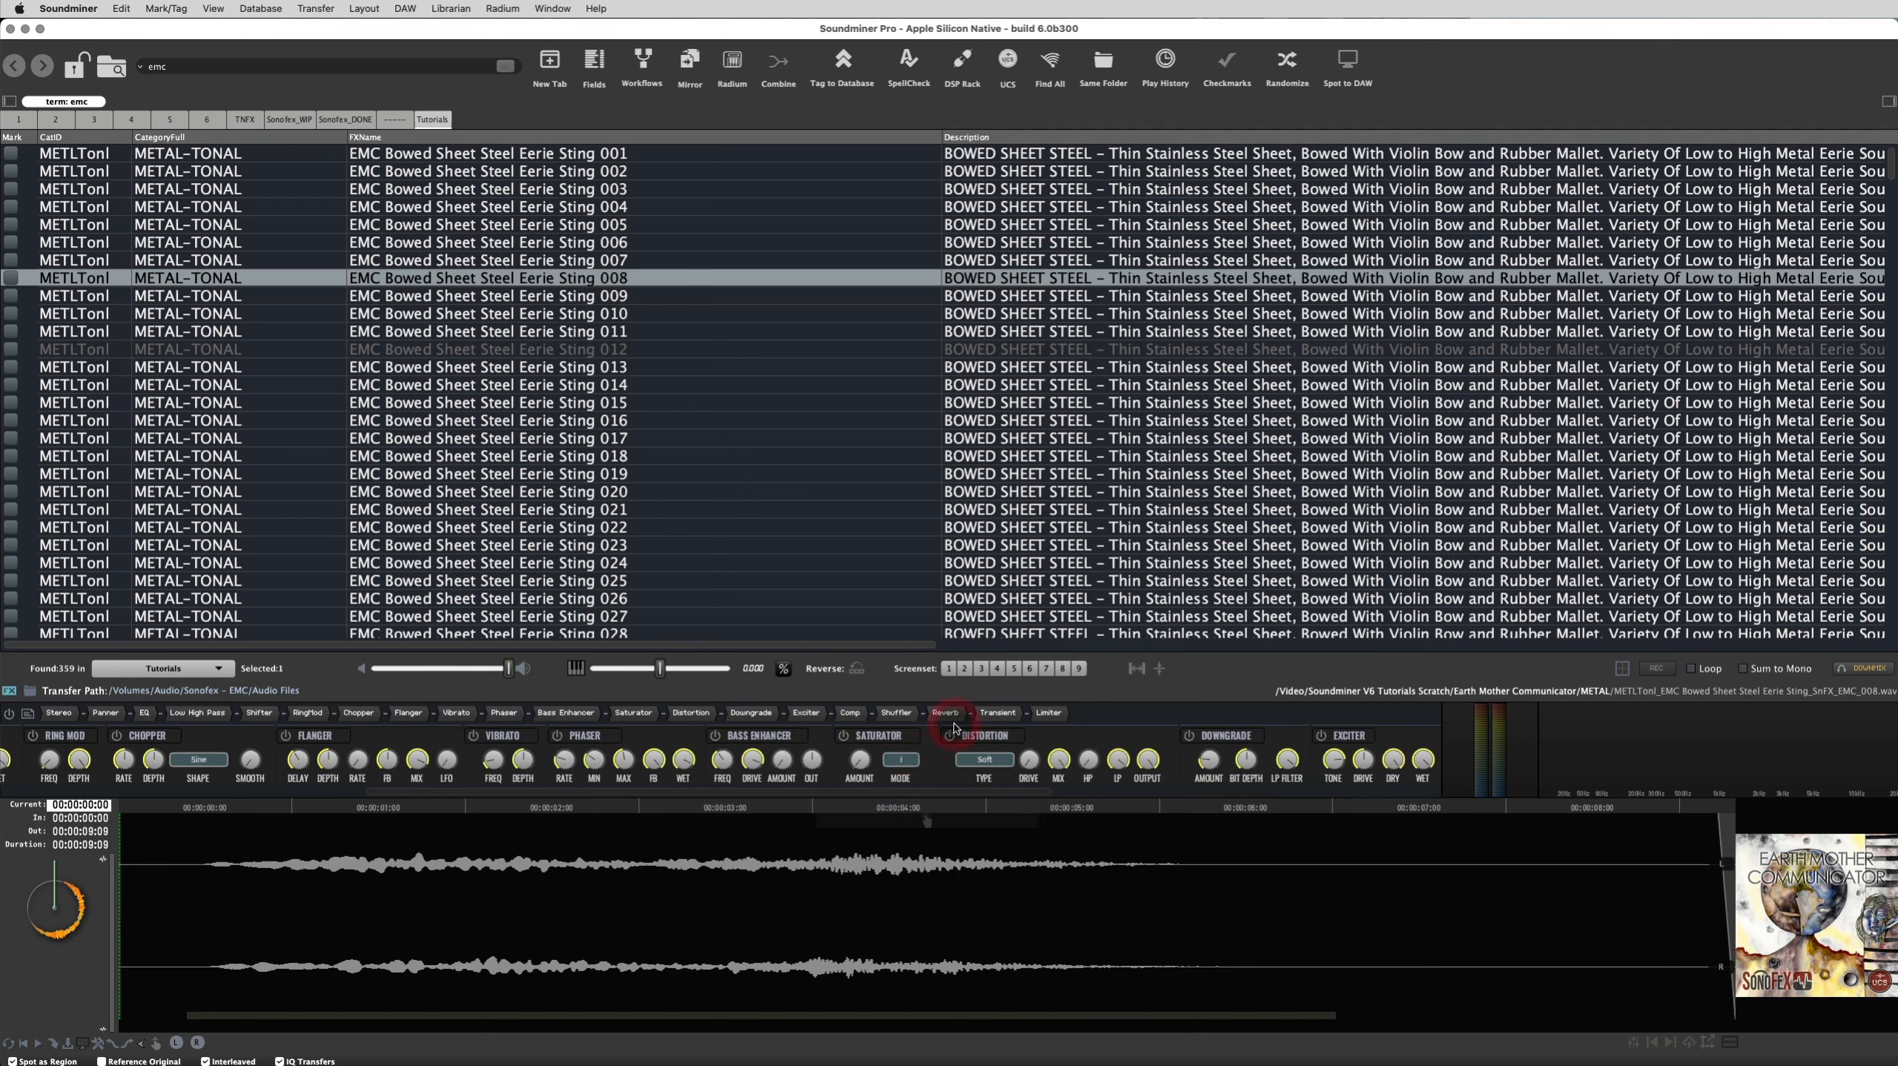